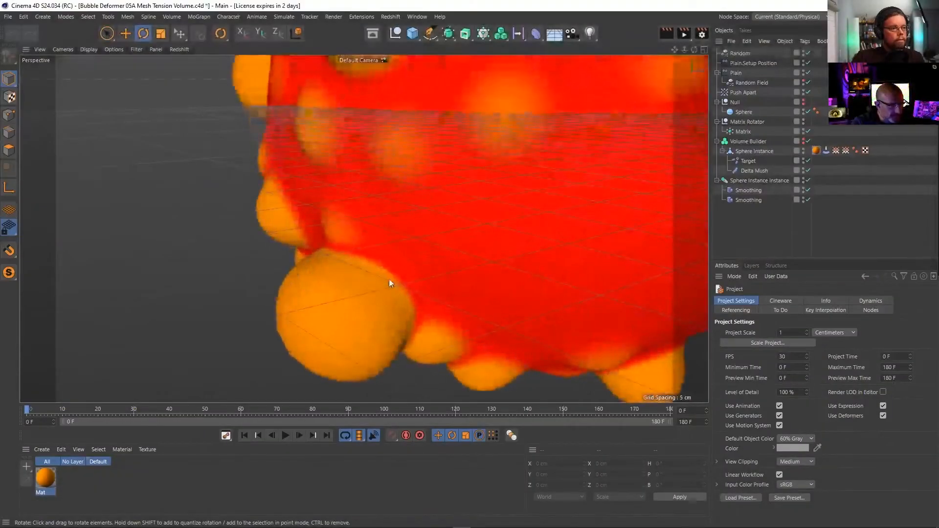
# Examine the bubbled red sphere up close and from several angles, playing its animation and returning it to the first frame
pyautogui.scroll(3, 361, 272)
pyautogui.keyDown('alt'); pyautogui.moveTo(365, 276); pyautogui.dragTo(386, 271); pyautogui.keyUp('alt')
pyautogui.keyDown('alt'); pyautogui.moveTo(424, 272); pyautogui.dragTo(318, 309, button='right'); pyautogui.keyUp('alt')
pyautogui.keyDown('alt'); pyautogui.moveTo(515, 248); pyautogui.dragTo(410, 279); pyautogui.keyUp('alt')
pyautogui.click(285, 436)
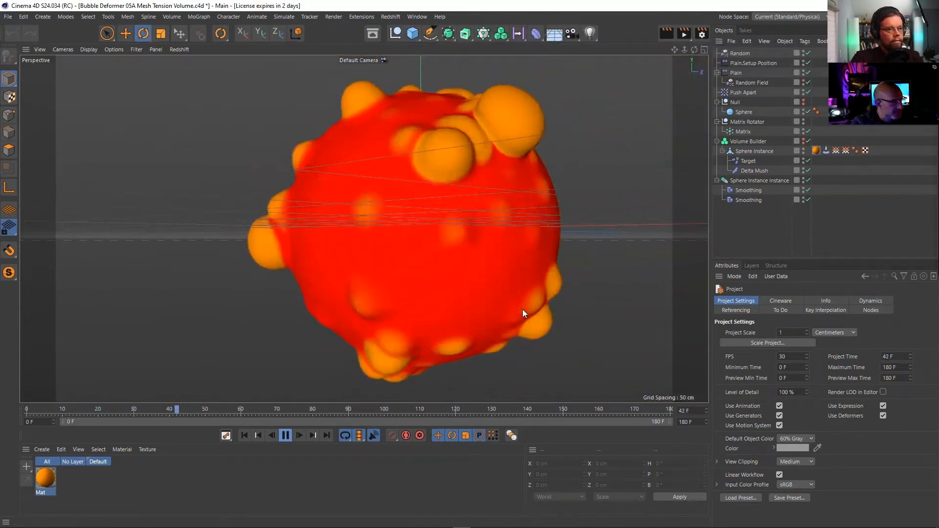
pyautogui.click(285, 435)
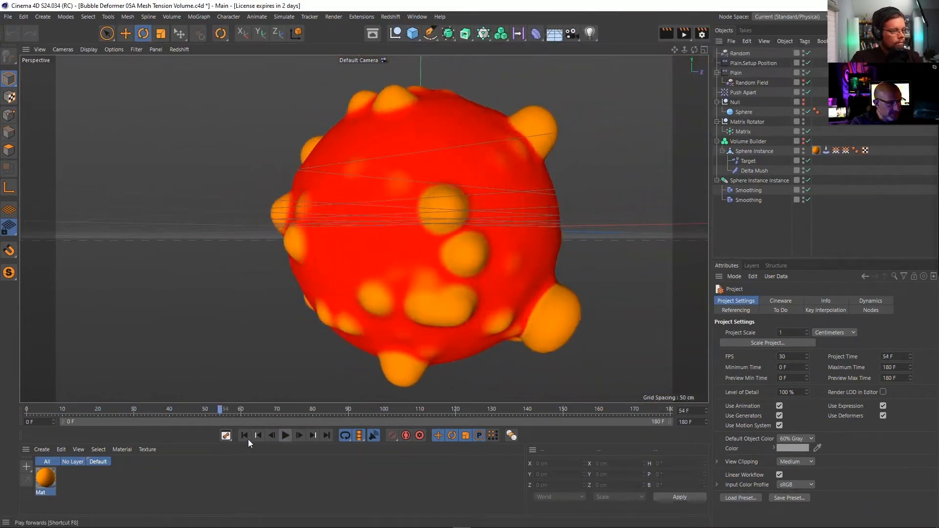
pyautogui.click(244, 435)
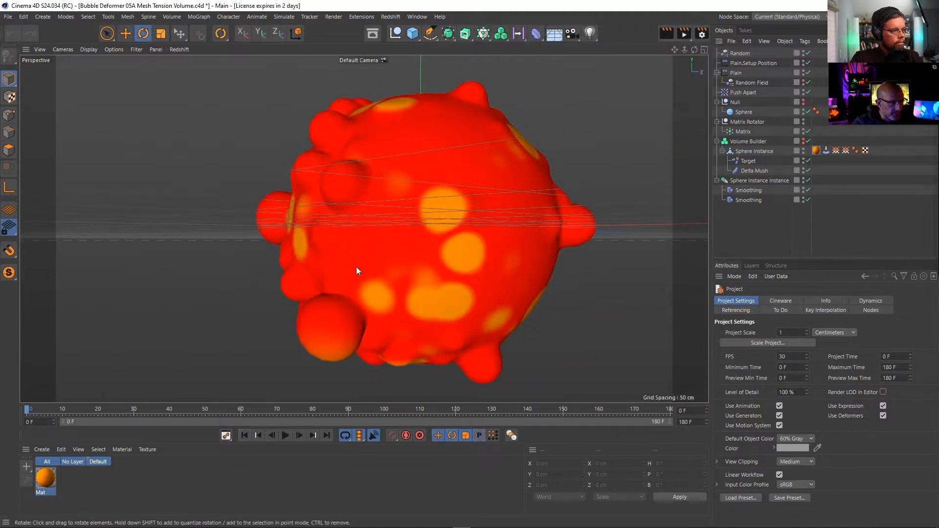
pyautogui.keyDown('alt'); pyautogui.moveTo(479, 263); pyautogui.dragTo(503, 244); pyautogui.keyUp('alt')
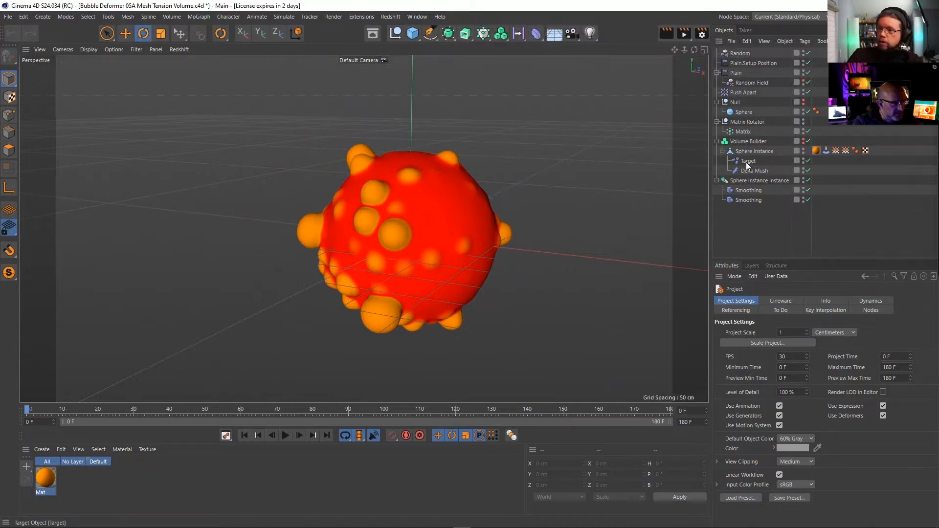
# Examine the Target object's effector settings and its falloff field layer under the Sphere Instance
pyautogui.click(745, 160)
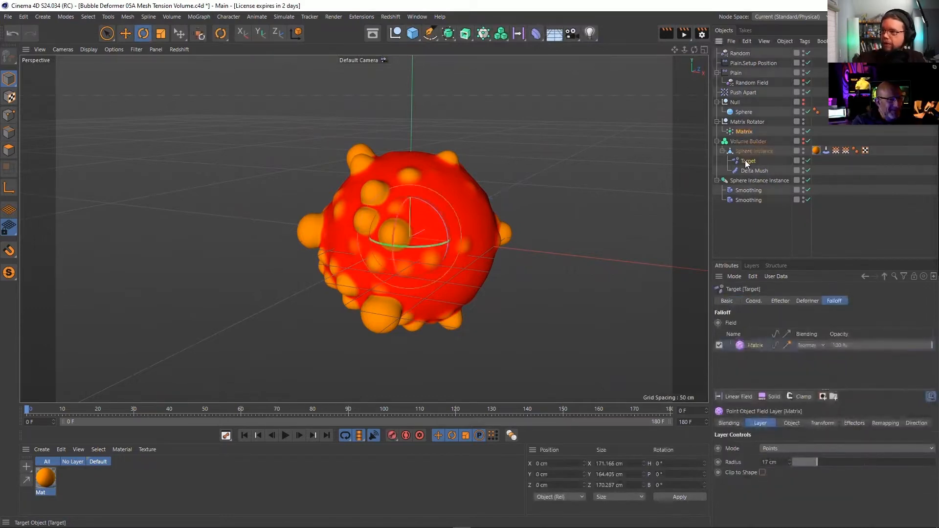
pyautogui.click(780, 301)
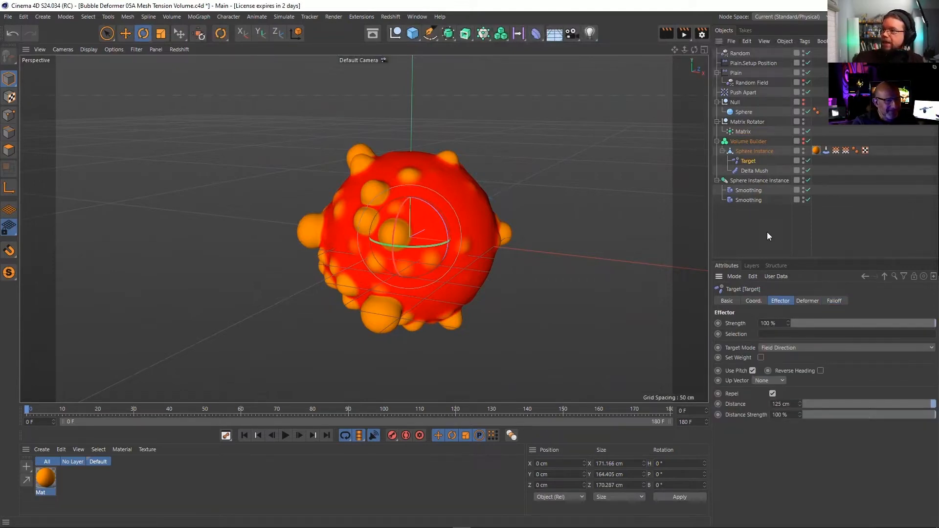
pyautogui.click(740, 161)
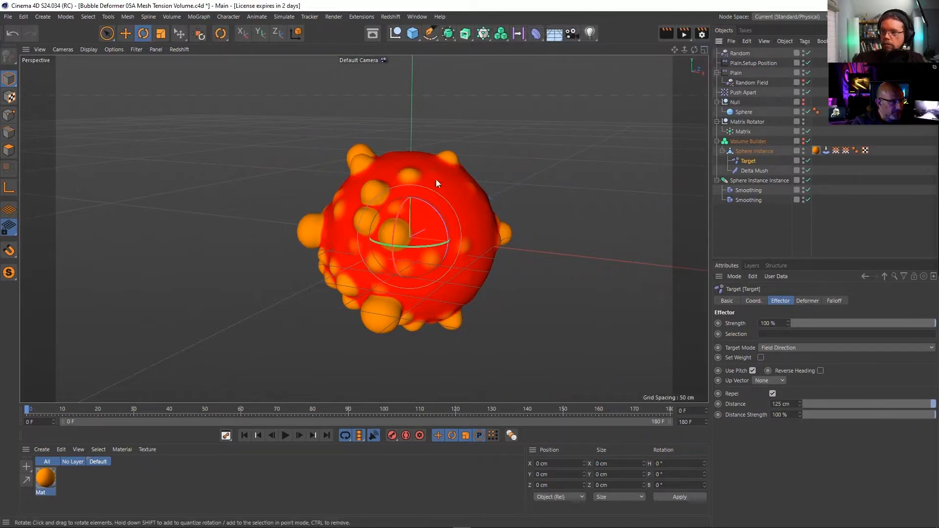
pyautogui.click(834, 300)
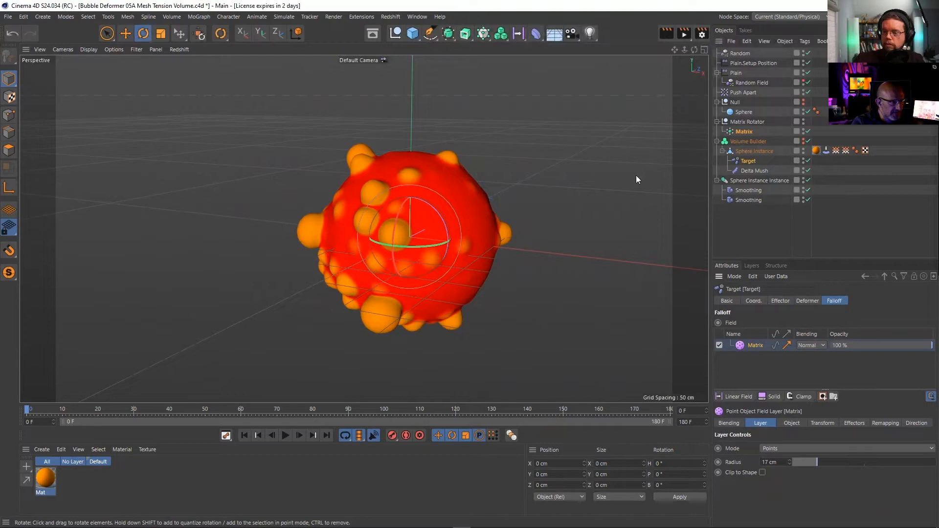
# Disable both Smoothing deformers under the Sphere Instance Instance and inspect the bubbles on the unsmoothed mesh
pyautogui.click(806, 190)
pyautogui.click(807, 200)
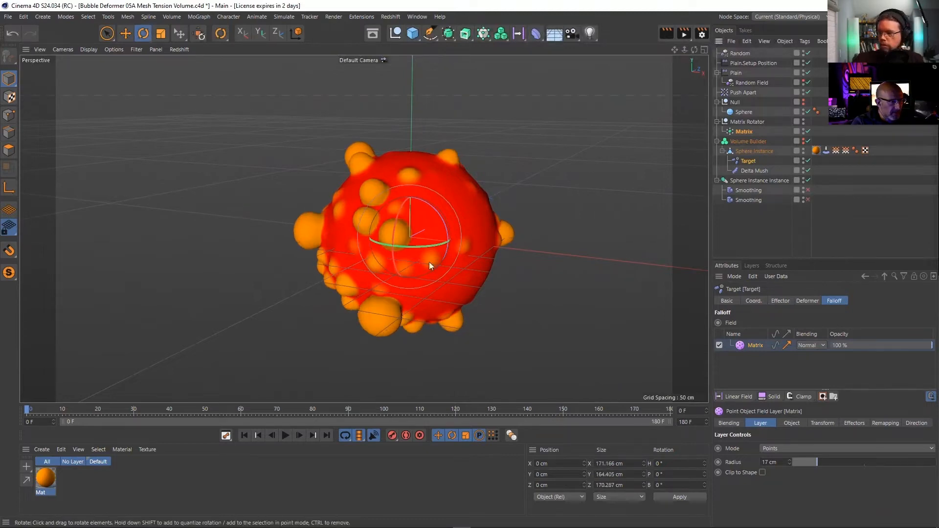
pyautogui.keyDown('alt'); pyautogui.moveTo(401, 309); pyautogui.dragTo(509, 274); pyautogui.keyUp('alt')
pyautogui.keyDown('alt'); pyautogui.moveTo(557, 284); pyautogui.dragTo(462, 285, button='middle'); pyautogui.keyUp('alt')
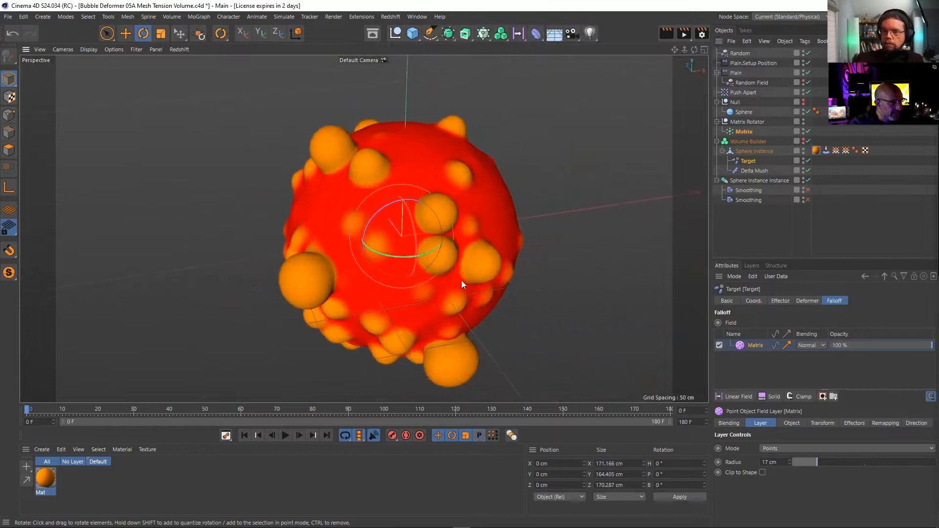
pyautogui.moveTo(487, 255)
pyautogui.keyDown('alt'); pyautogui.mouseDown()
pyautogui.moveTo(486, 237)
pyautogui.moveTo(486, 247)
pyautogui.mouseUp(); pyautogui.keyUp('alt')
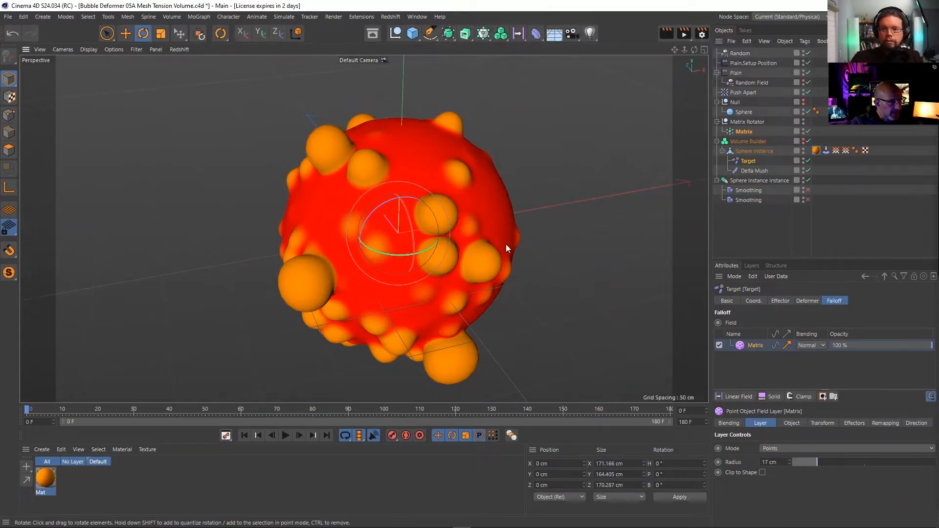
# Switch to the open scene 01 Digital Emily For Presentation 03A and render its camera view
pyautogui.click(417, 17)
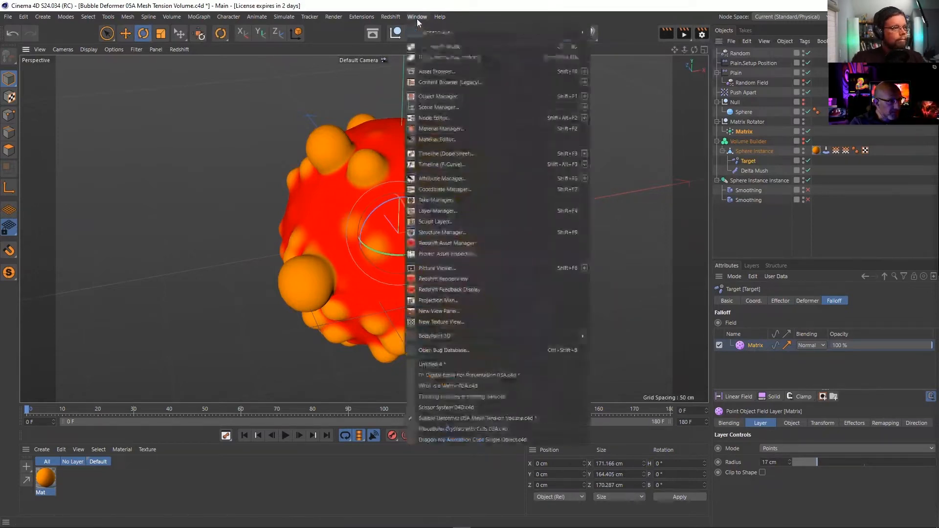
pyautogui.click(462, 375)
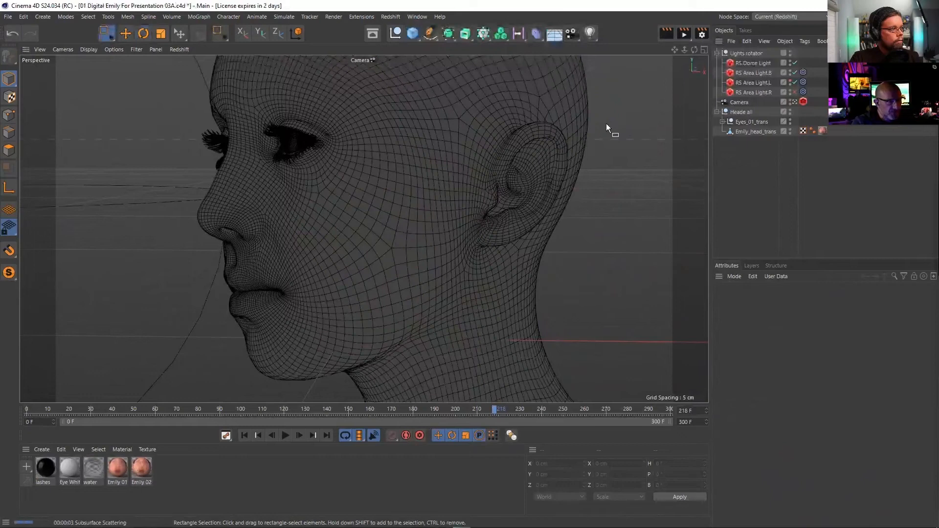
pyautogui.click(665, 36)
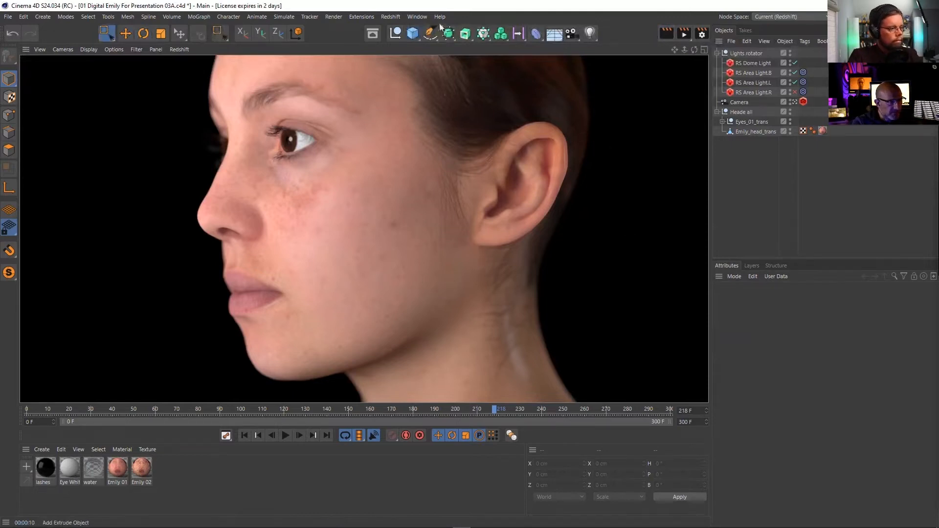
# Switch to the scene What is a Vector 02A and move the Point Arrow null to about X 49, Y 105, Z 145 cm
pyautogui.click(418, 17)
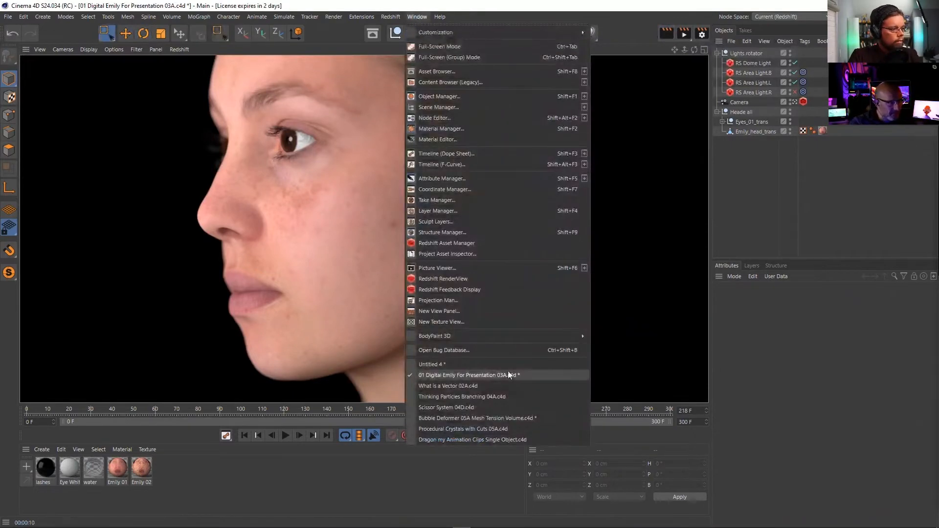
pyautogui.click(492, 386)
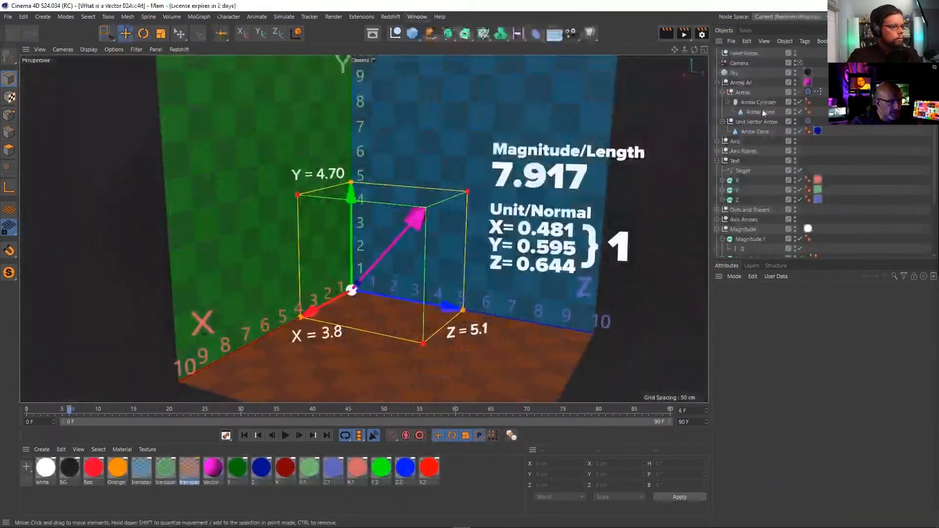
pyautogui.click(746, 54)
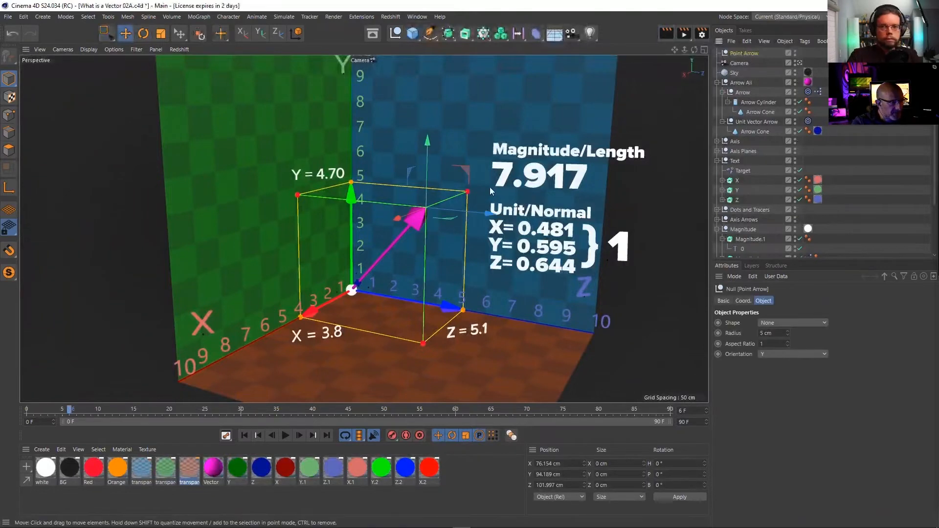
pyautogui.moveTo(450, 176); pyautogui.dragTo(562, 176)
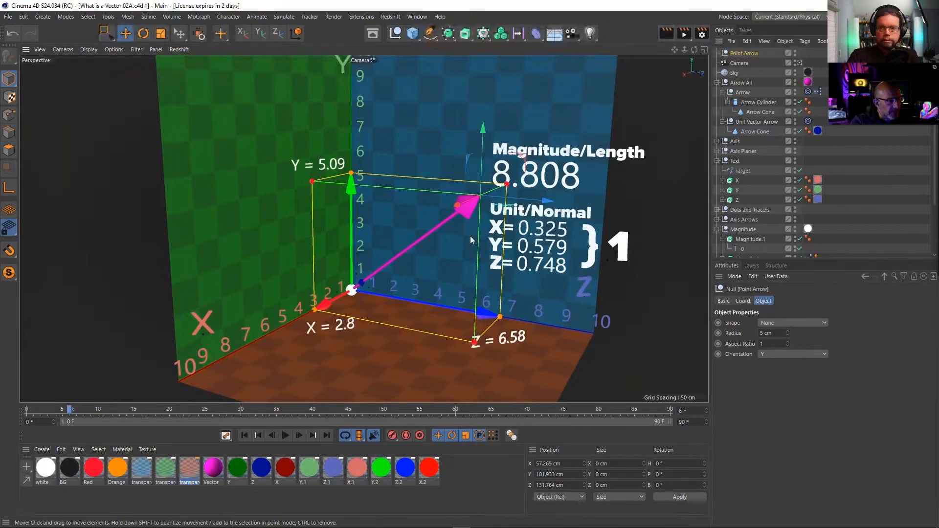
pyautogui.moveTo(470, 236); pyautogui.dragTo(499, 238)
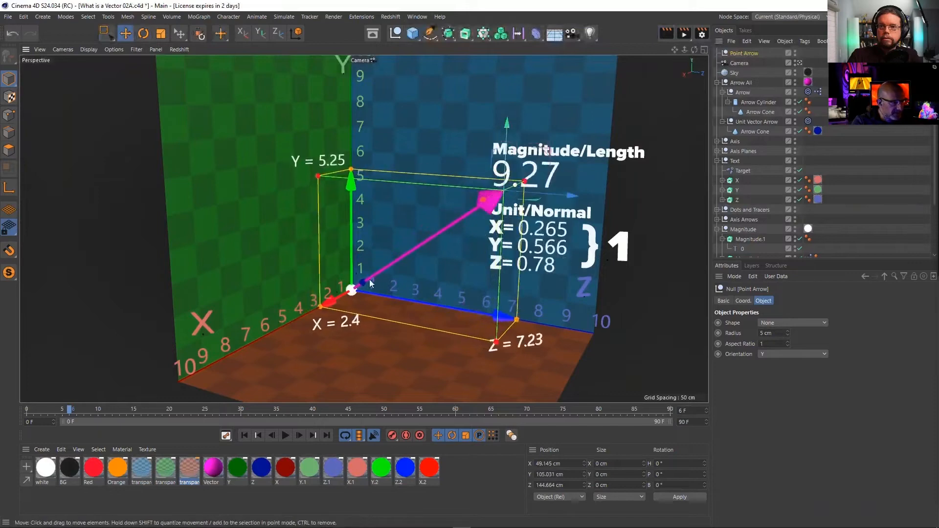
# Switch to the scene Thinking Particles Branching 04A and play the branching growth animation
pyautogui.click(417, 17)
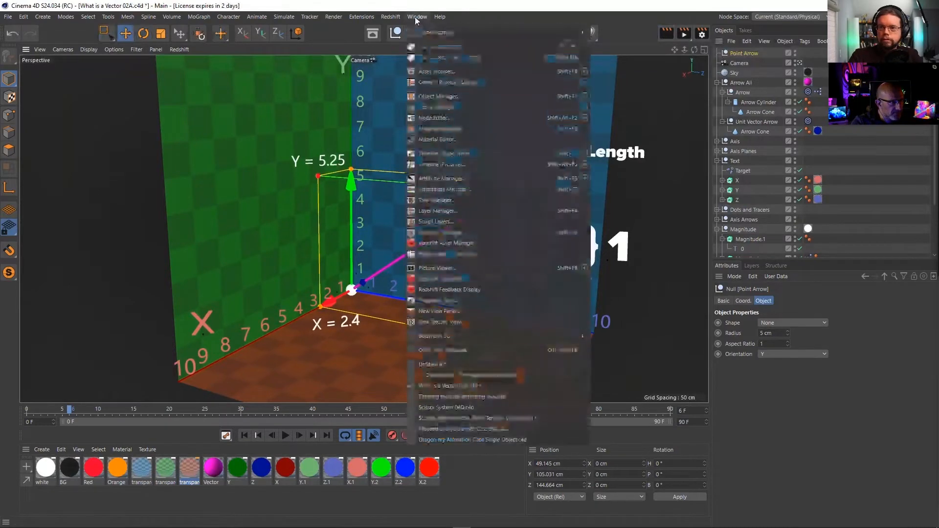
pyautogui.click(449, 397)
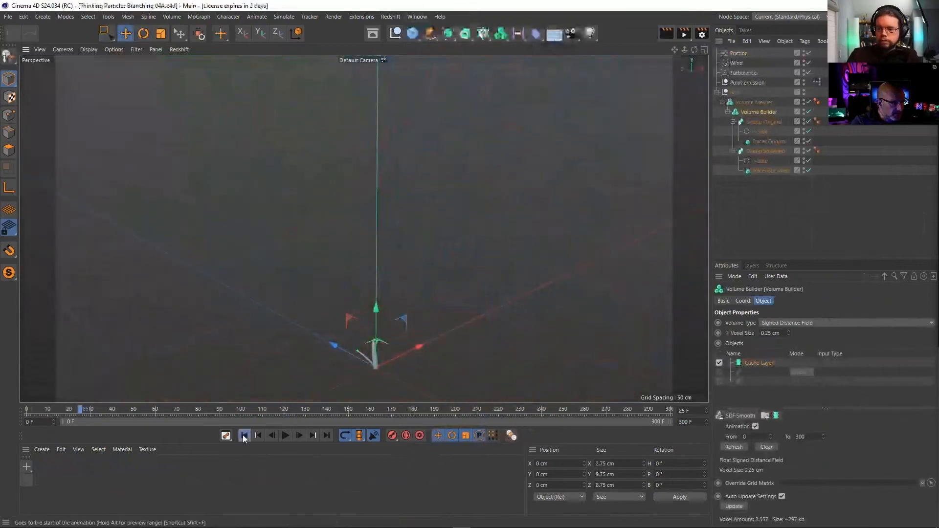
pyautogui.click(287, 436)
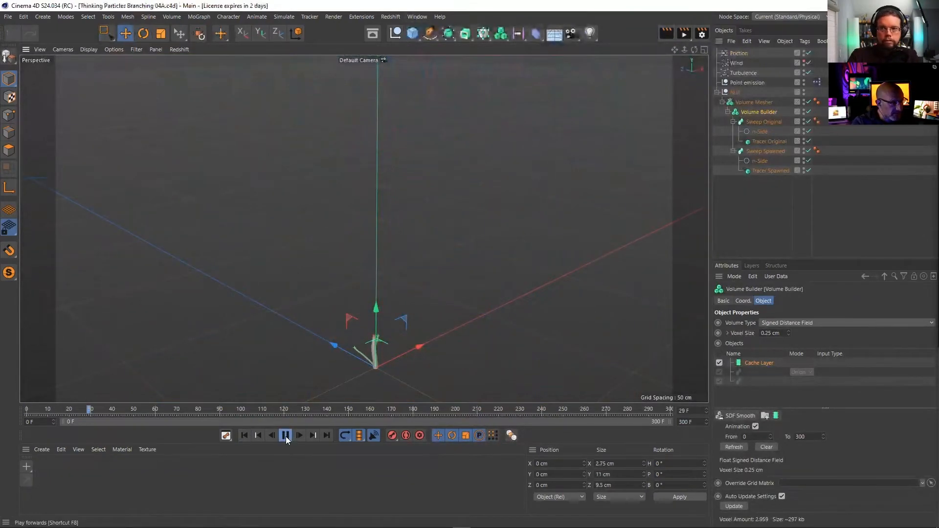
pyautogui.click(286, 436)
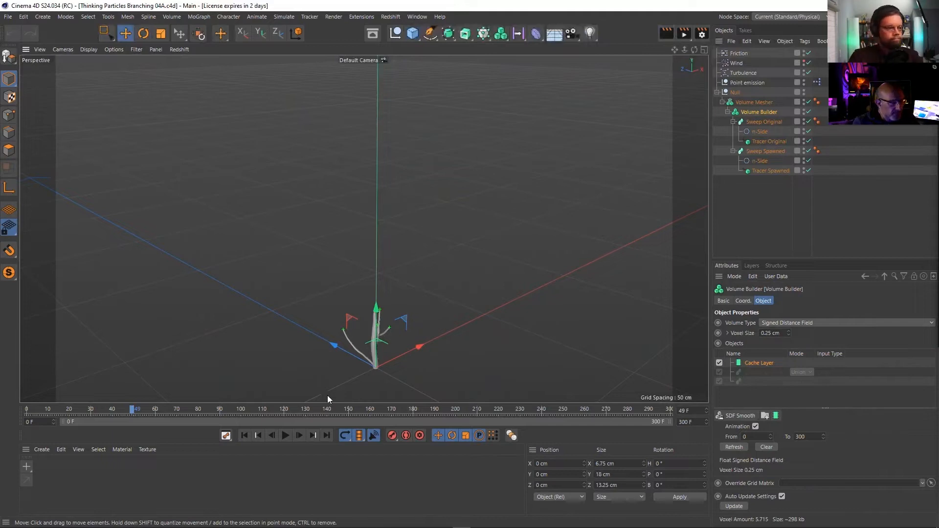
pyautogui.click(285, 436)
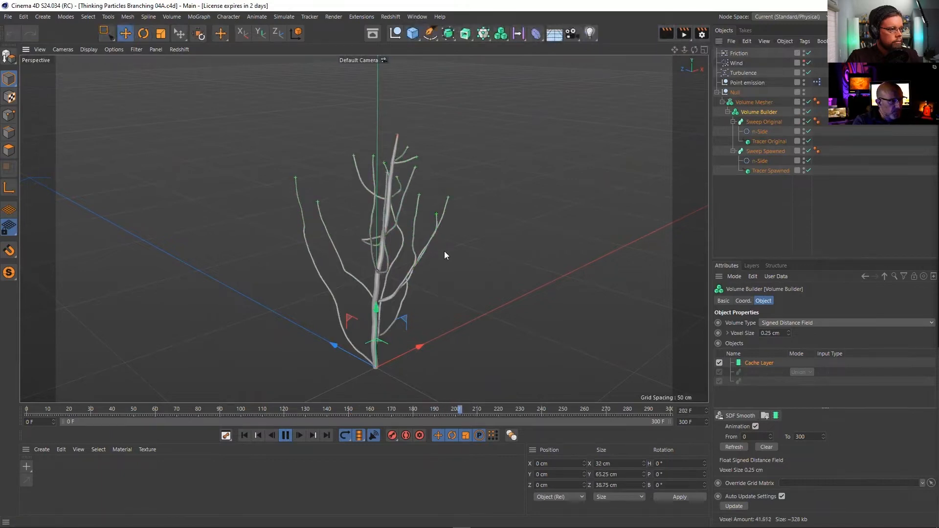
# Open the XPresso network of the Point emission null and enlarge the editor to show the whole node graph
pyautogui.click(816, 83)
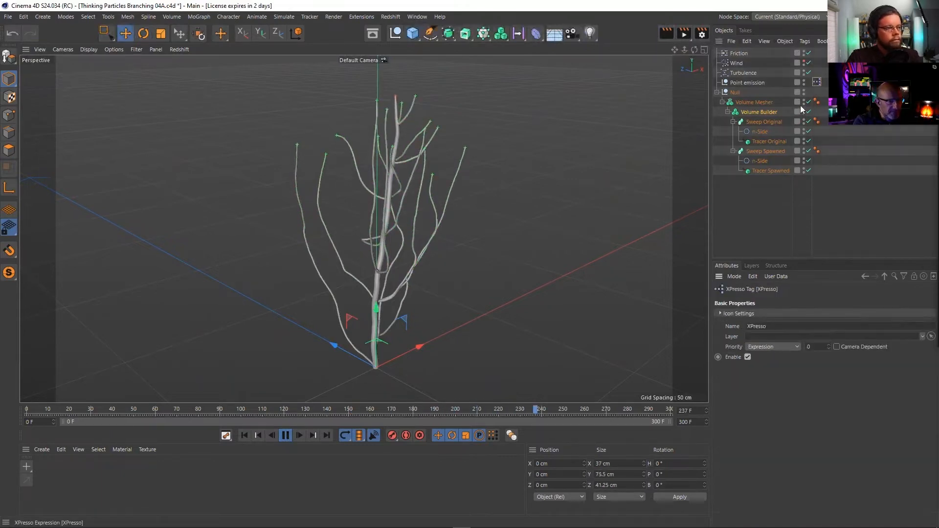
pyautogui.doubleClick(816, 83)
pyautogui.moveTo(736, 79); pyautogui.dragTo(367, 84)
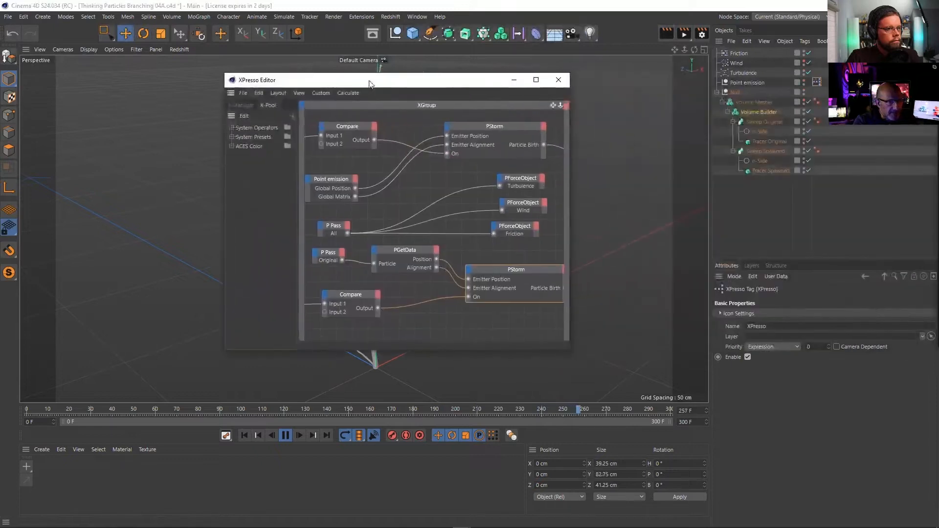
pyautogui.moveTo(568, 345); pyautogui.dragTo(886, 448)
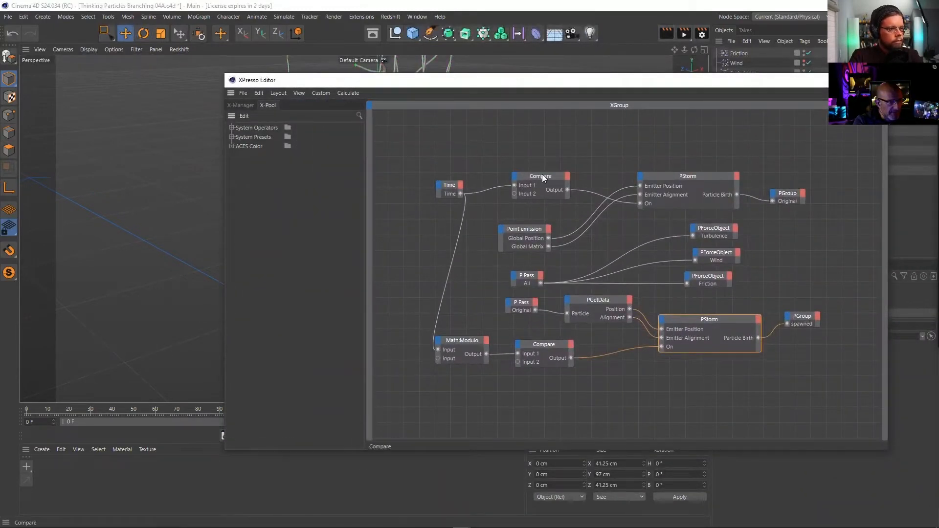
# Move the Time node farther from the upper Compare node, and the Point emission node slightly closer to that Compare node
pyautogui.moveTo(450, 189); pyautogui.dragTo(397, 173)
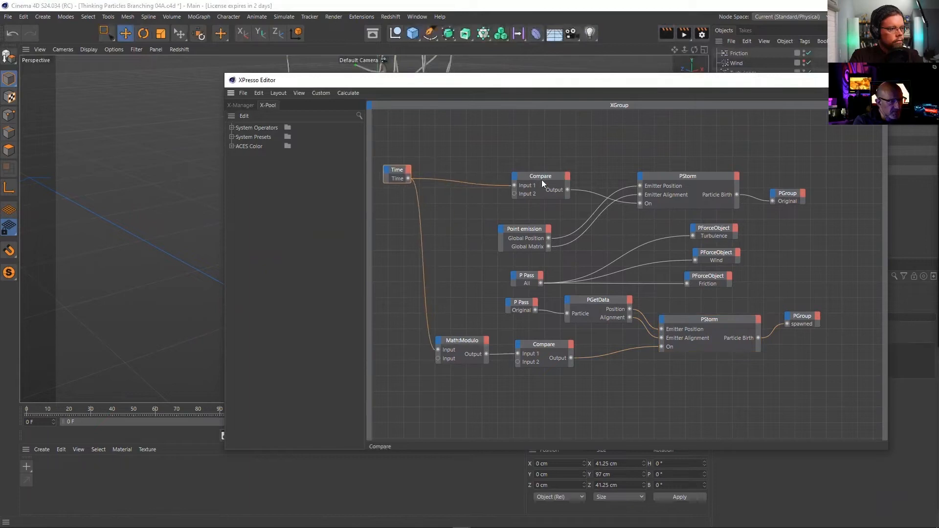
pyautogui.moveTo(509, 153); pyautogui.dragTo(568, 201)
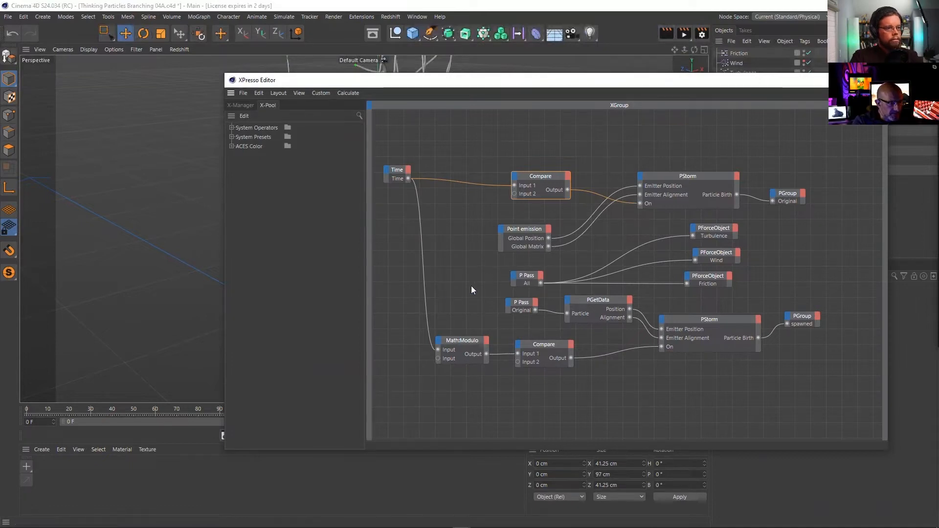
pyautogui.moveTo(517, 233); pyautogui.dragTo(522, 225)
pyautogui.moveTo(473, 138); pyautogui.dragTo(621, 242)
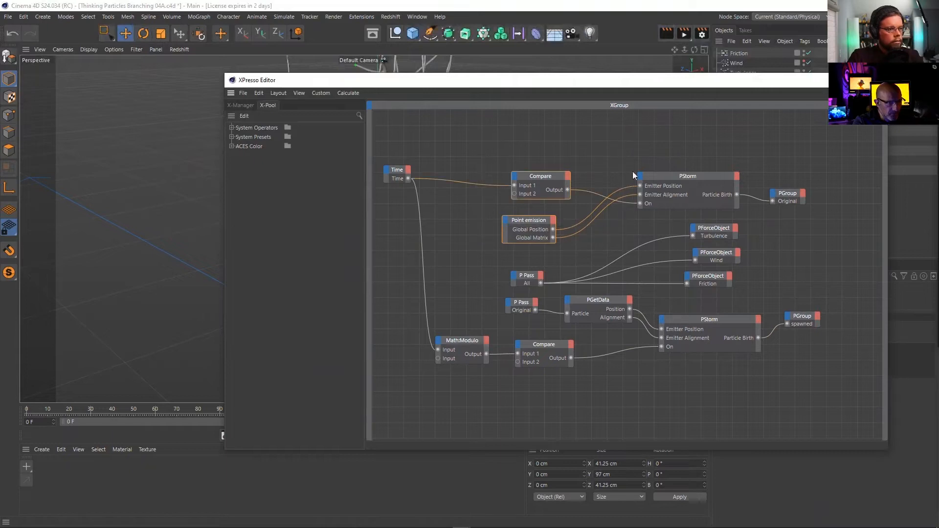
# Examine the P Pass All, PGetData and Math:Modulo nodes, repositioning the XPresso Editor to expose the tree and node parameters
pyautogui.click(528, 278)
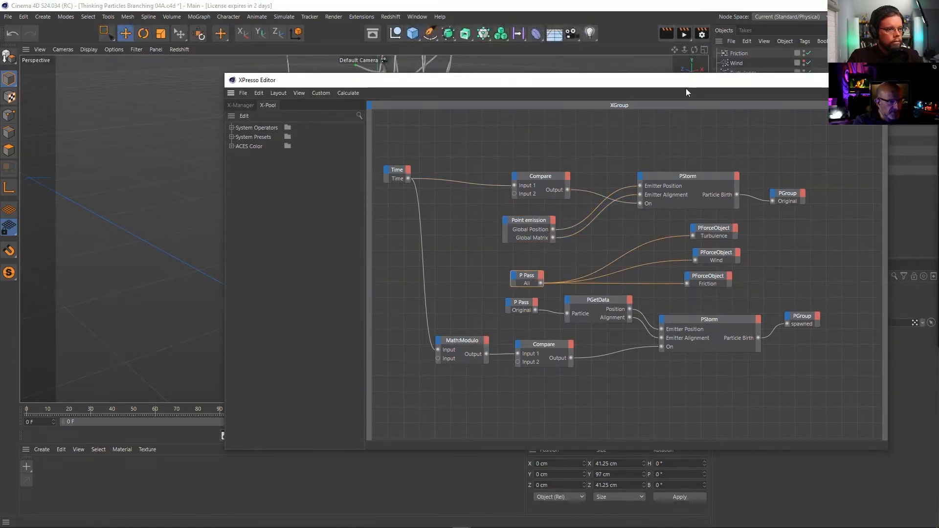
pyautogui.moveTo(685, 88); pyautogui.dragTo(680, 317)
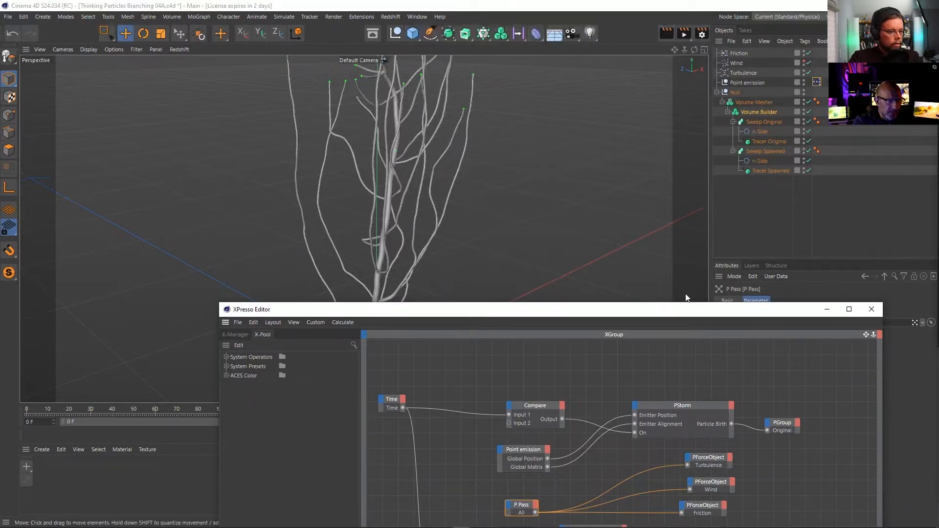
pyautogui.moveTo(677, 313); pyautogui.dragTo(506, 74)
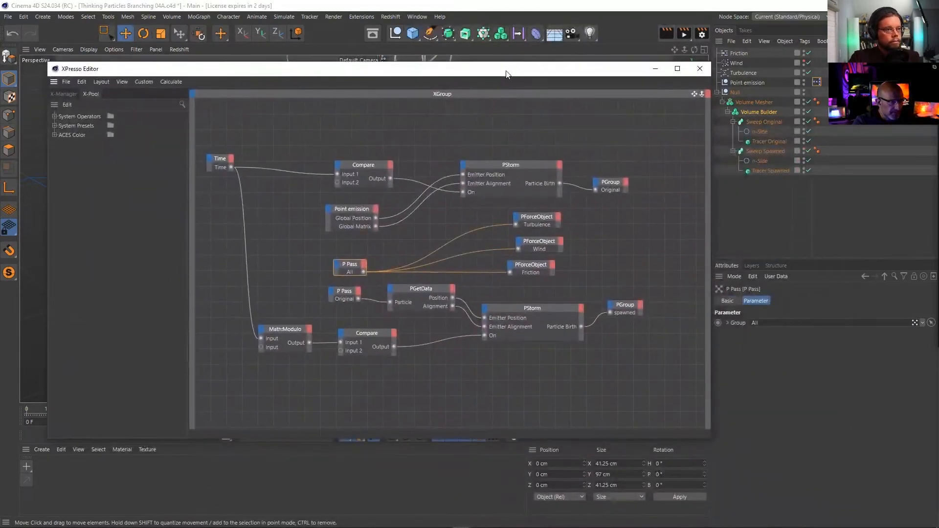
pyautogui.moveTo(423, 289); pyautogui.dragTo(424, 294)
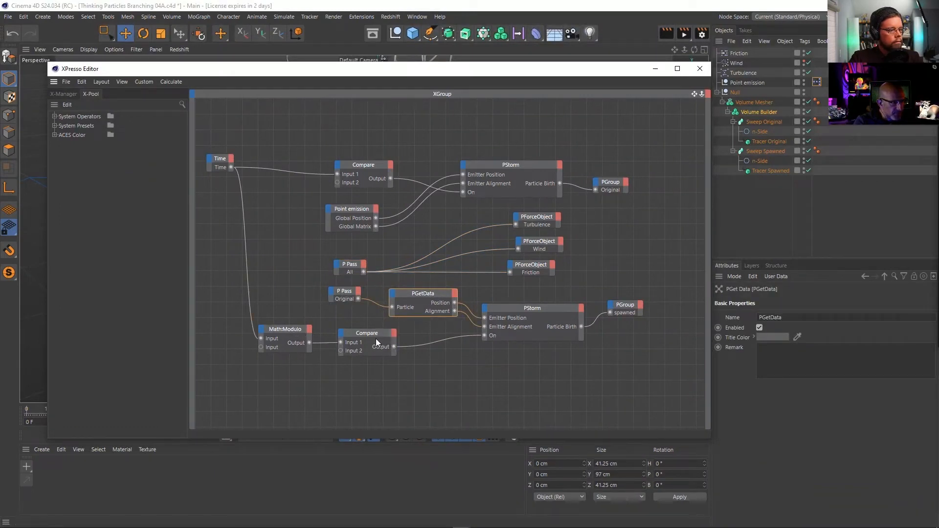
pyautogui.click(297, 331)
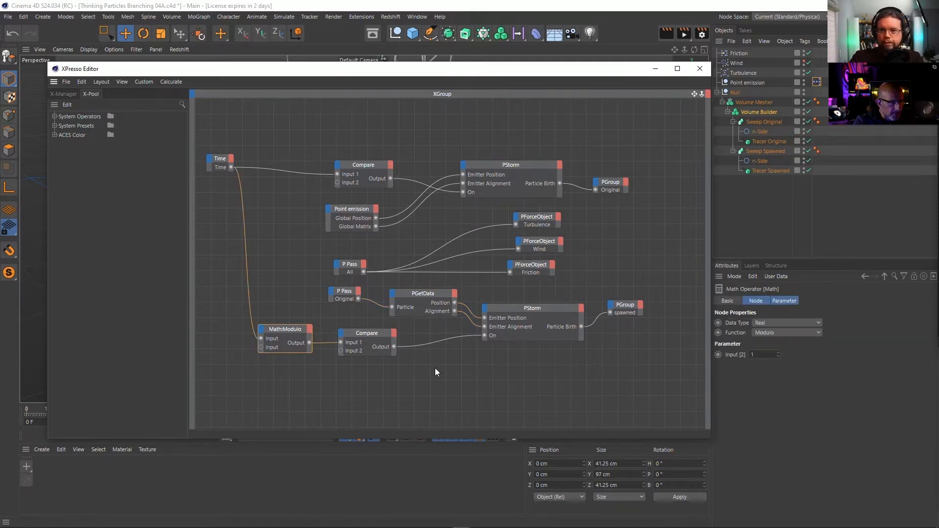
# Close the XPresso Editor and replay the branching growth animation from frame 0, stopping it at about frame 189
pyautogui.moveTo(412, 73); pyautogui.dragTo(386, 115)
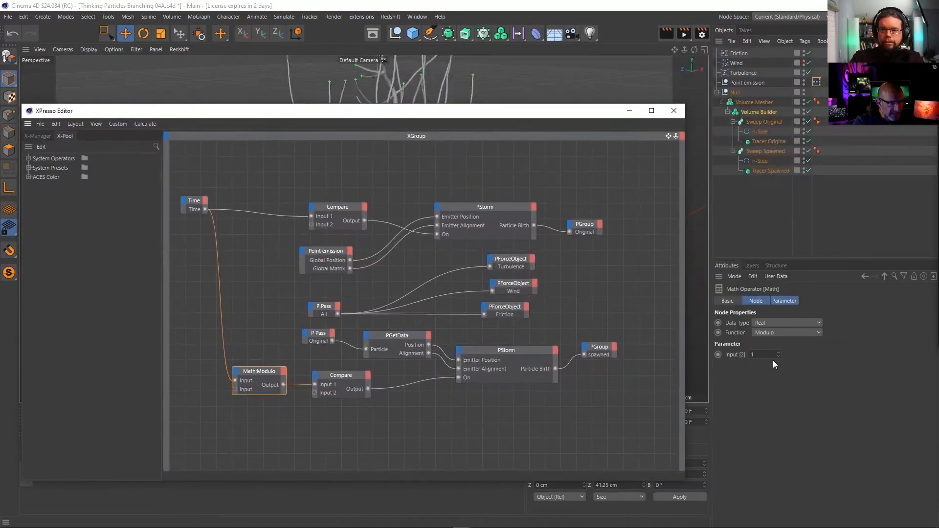
pyautogui.click(674, 110)
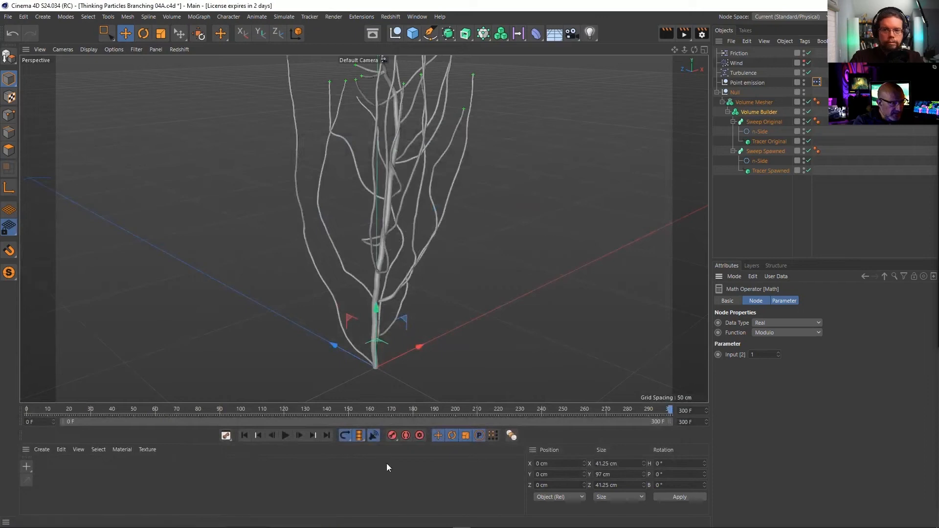
pyautogui.click(244, 435)
pyautogui.click(285, 436)
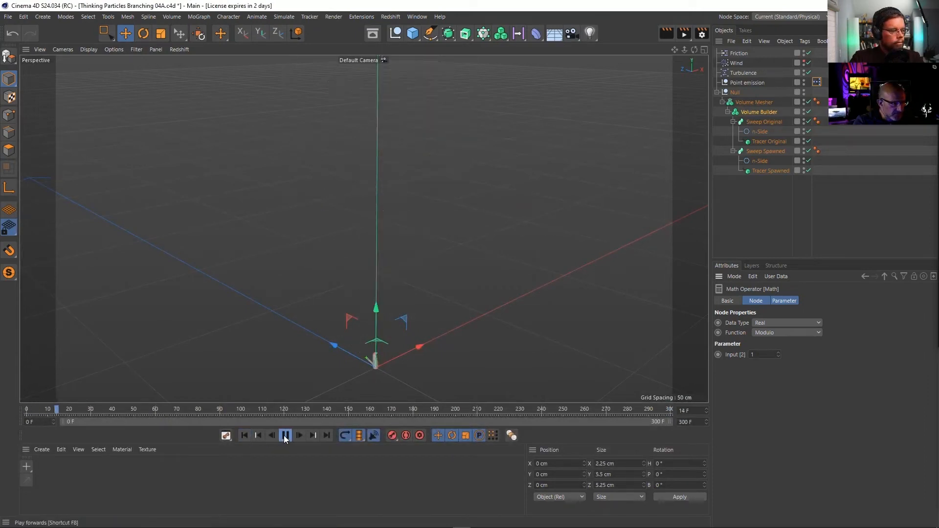
pyautogui.click(284, 436)
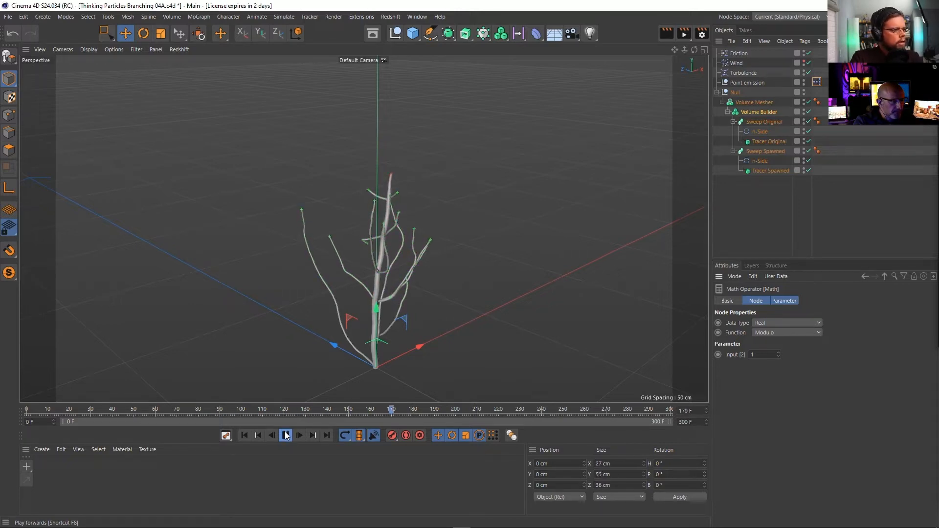
pyautogui.click(286, 436)
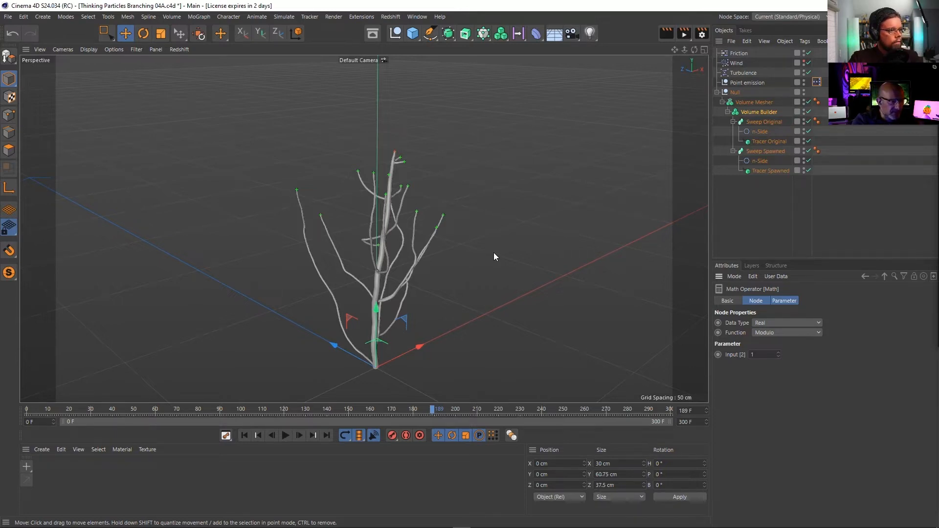
# Switch to the scene Scissor System 04D and watch the scissor lift animation play
pyautogui.click(417, 17)
pyautogui.click(279, 139)
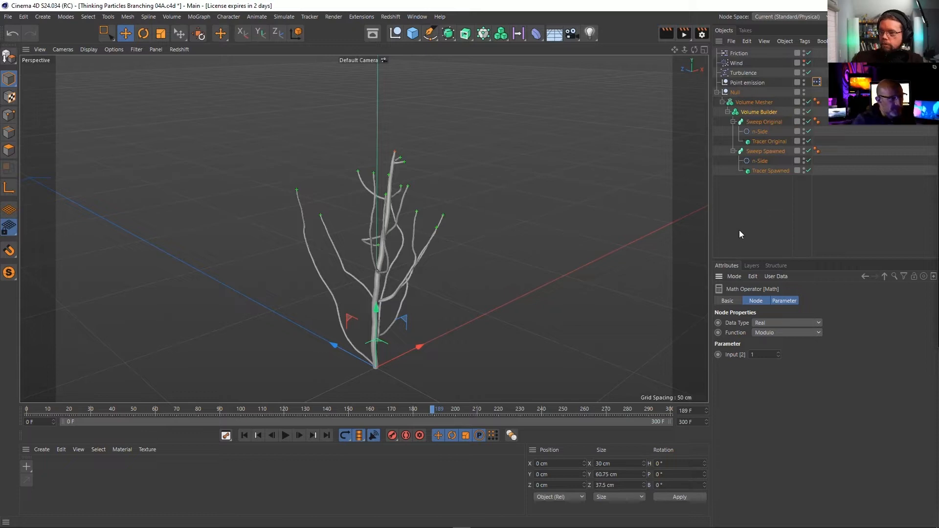
pyautogui.click(415, 17)
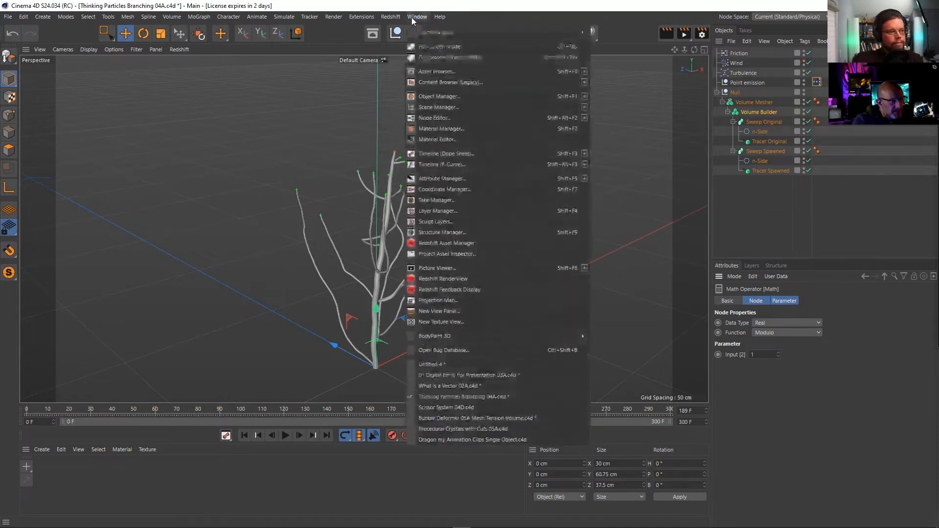
pyautogui.click(483, 404)
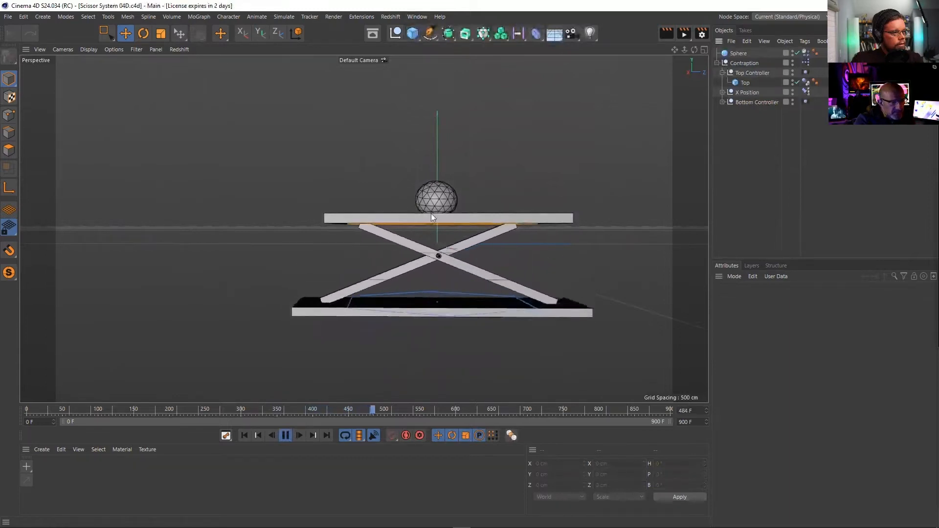
pyautogui.moveTo(694, 50)
pyautogui.mouseDown()
pyautogui.moveTo(694, 66)
pyautogui.moveTo(709, 69)
pyautogui.moveTo(697, 51)
pyautogui.mouseUp()
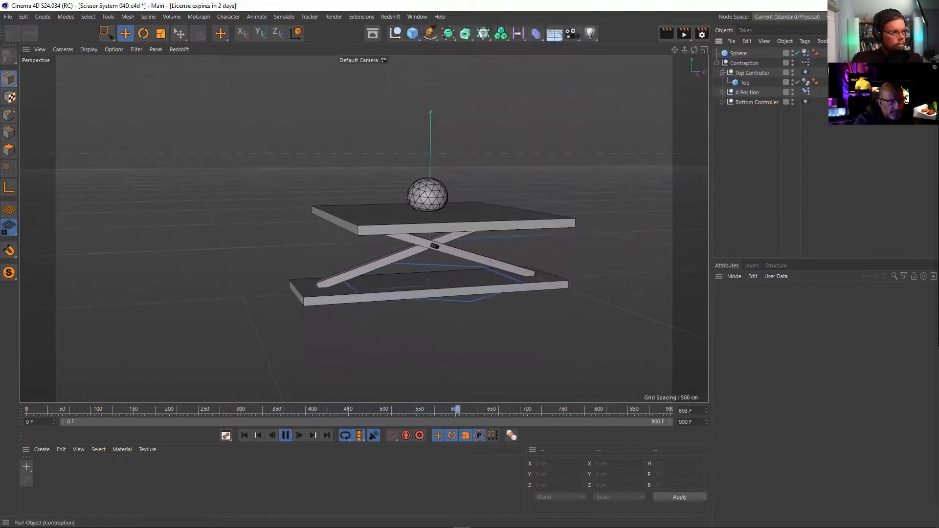
# Delete the Sphere and the Vibrate tags on Top Controller and Bottom Controller, with playback stopped and returned to frame 0
pyautogui.click(734, 51)
pyautogui.press('Delete')
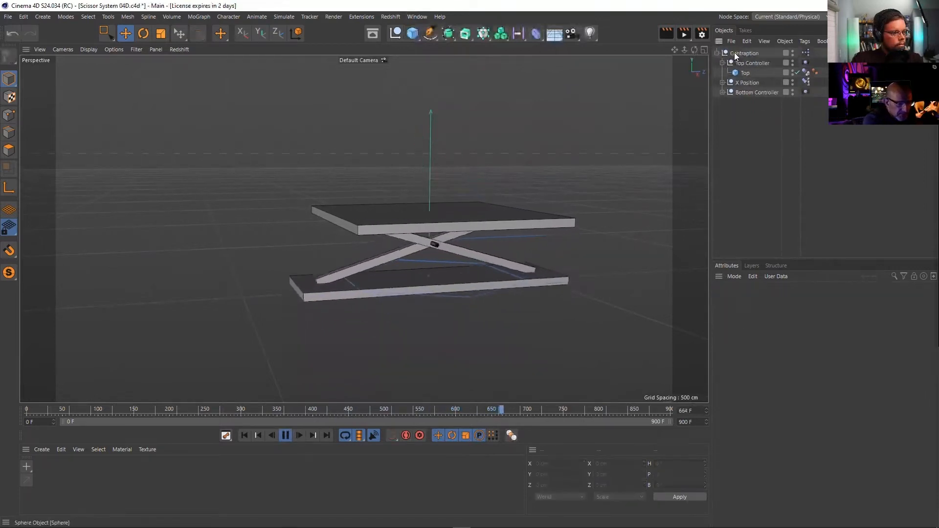
pyautogui.click(804, 63)
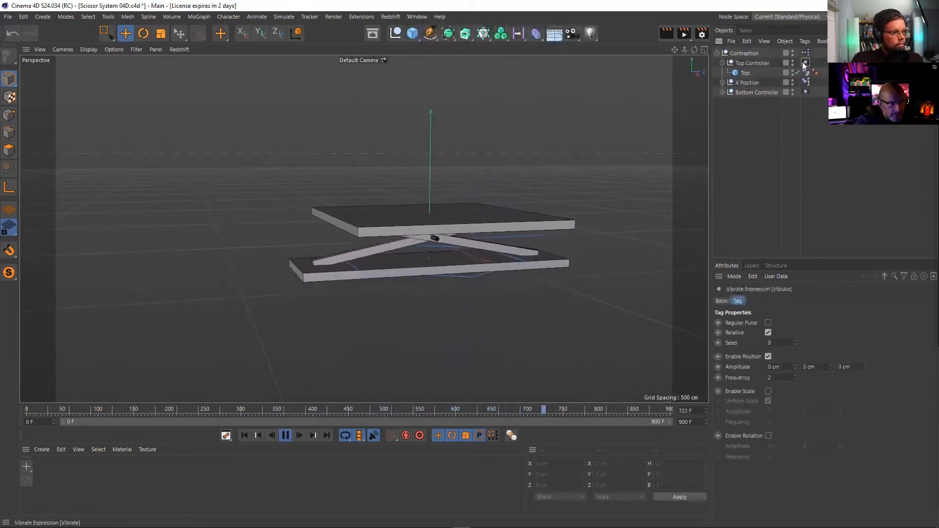
pyautogui.press('Delete')
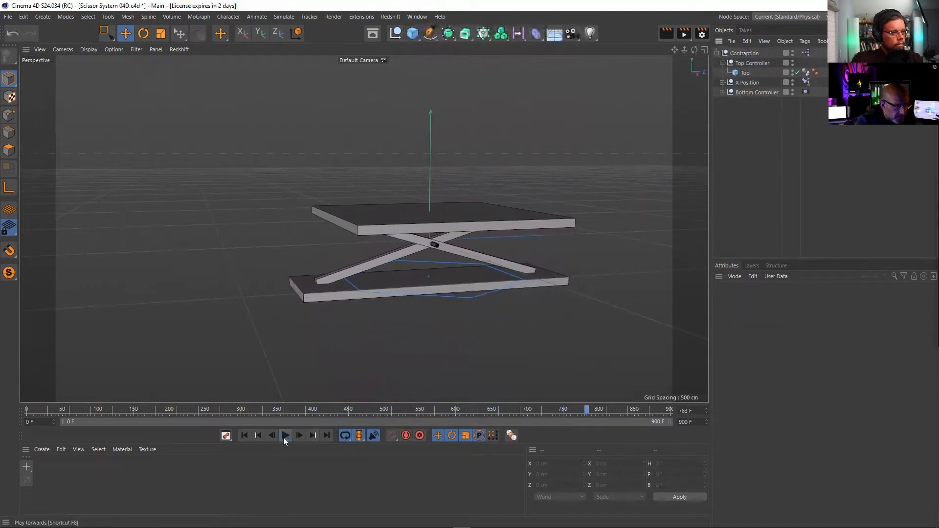
pyautogui.click(285, 436)
pyautogui.click(245, 435)
pyautogui.click(806, 92)
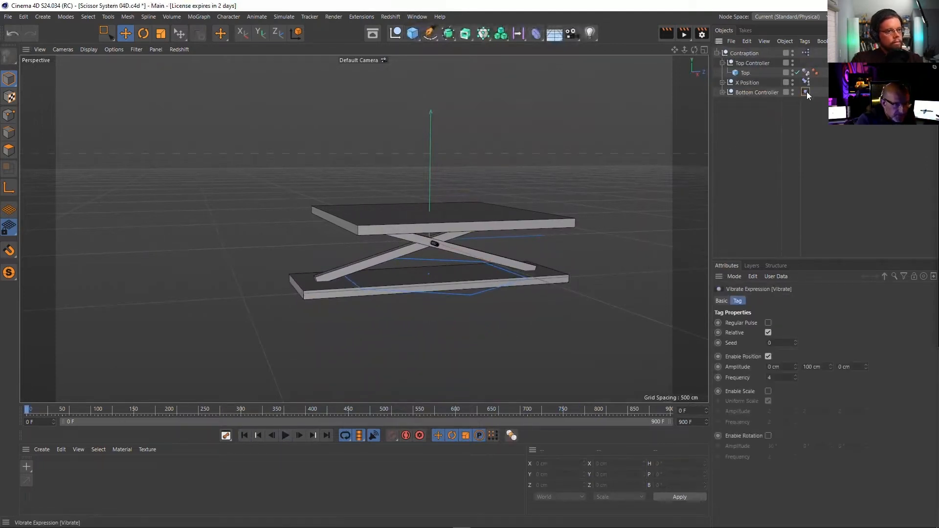
pyautogui.press('Delete')
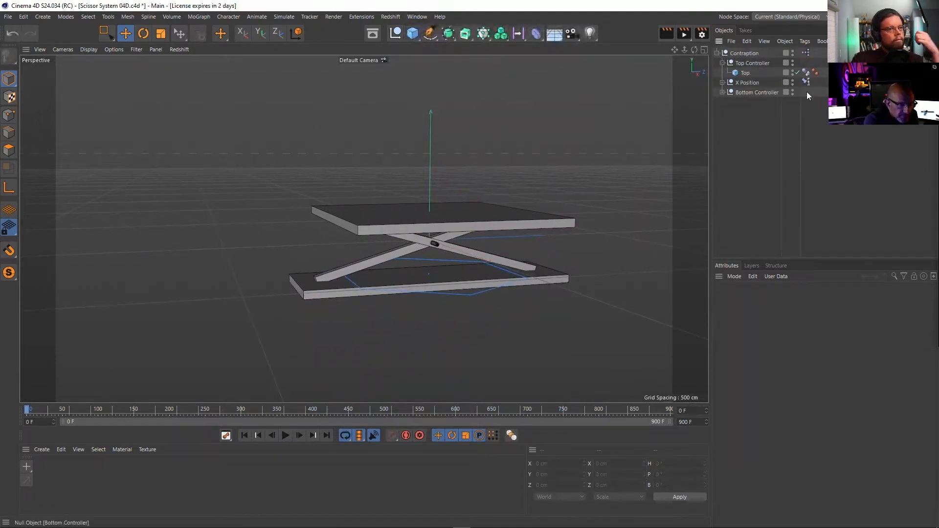
# Raise Top Controller to about 250 cm and Bottom Controller to about -20 cm in Y
pyautogui.click(750, 63)
pyautogui.moveTo(427, 196); pyautogui.dragTo(427, 112)
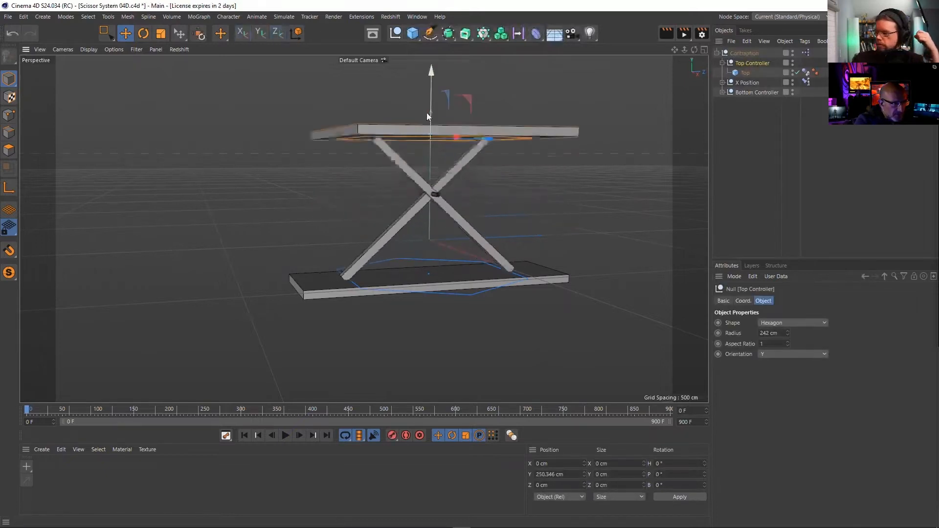
pyautogui.click(756, 92)
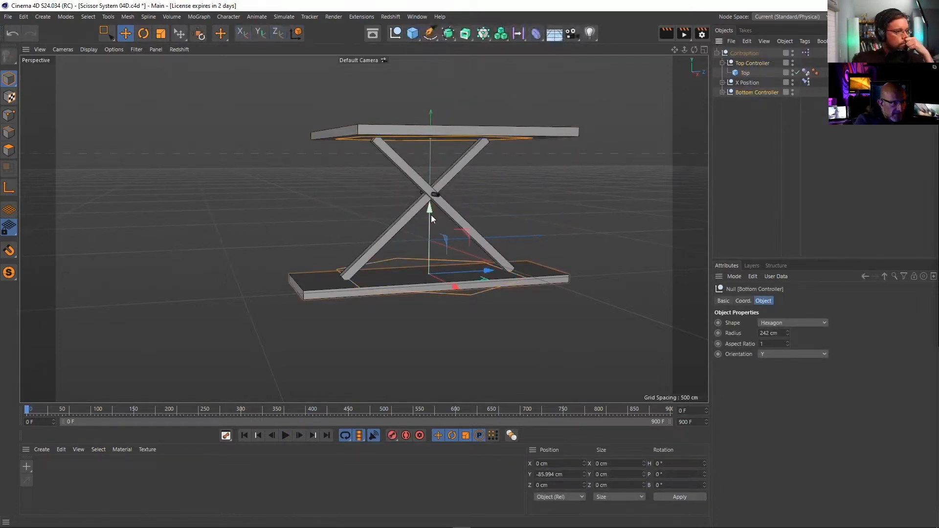
pyautogui.moveTo(430, 216); pyautogui.dragTo(431, 185)
# Open the XPresso network of the Contraption null and move the X1 Cube, Math:Divide and Math:Add nodes slightly away from the X2 Cube group
pyautogui.click(721, 82)
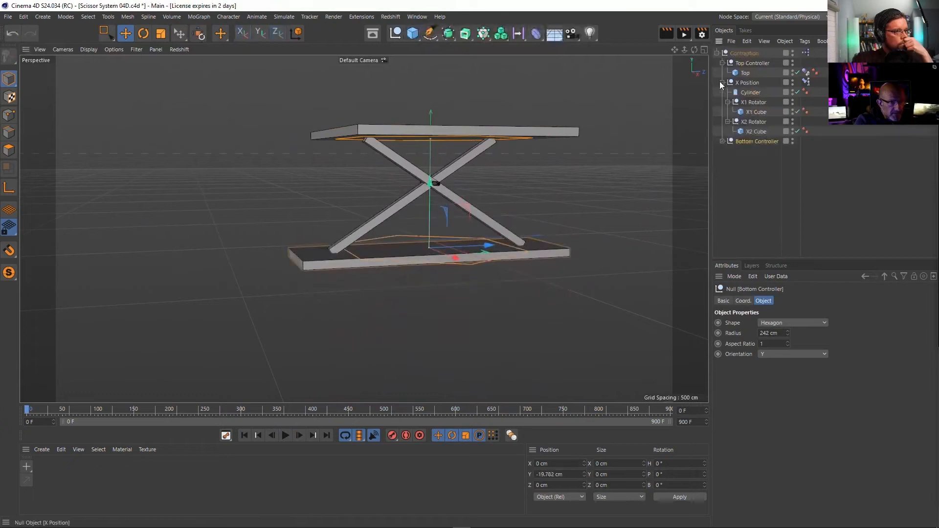
pyautogui.click(721, 83)
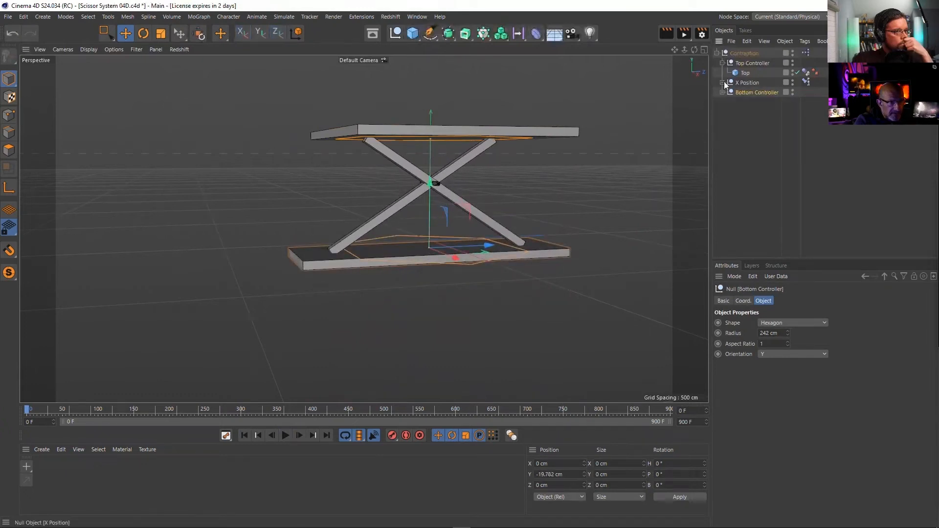
pyautogui.doubleClick(806, 53)
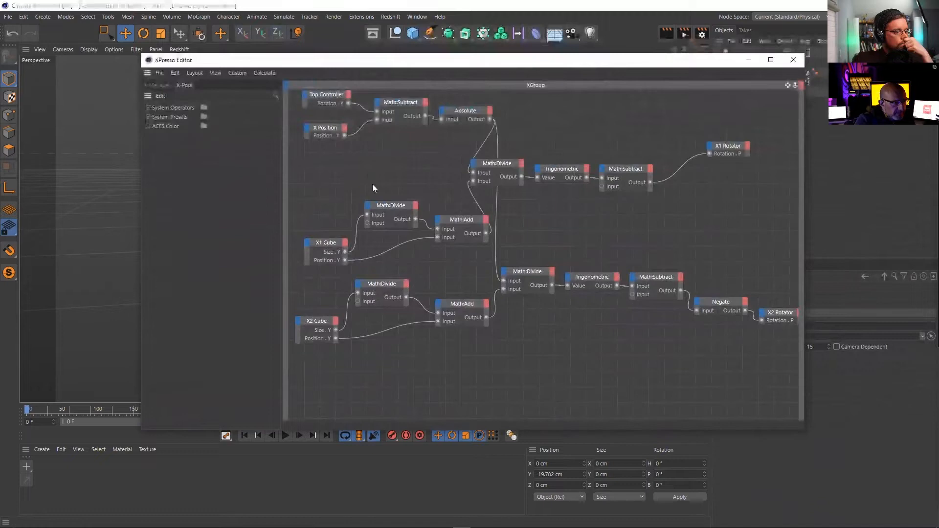
pyautogui.moveTo(308, 196); pyautogui.dragTo(448, 265)
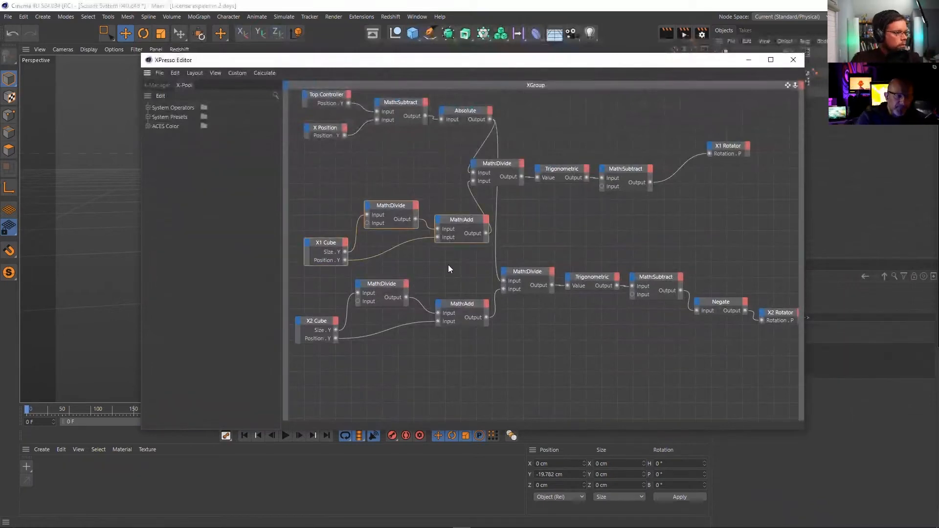
pyautogui.moveTo(464, 219); pyautogui.dragTo(454, 207)
pyautogui.moveTo(472, 66); pyautogui.dragTo(472, 210)
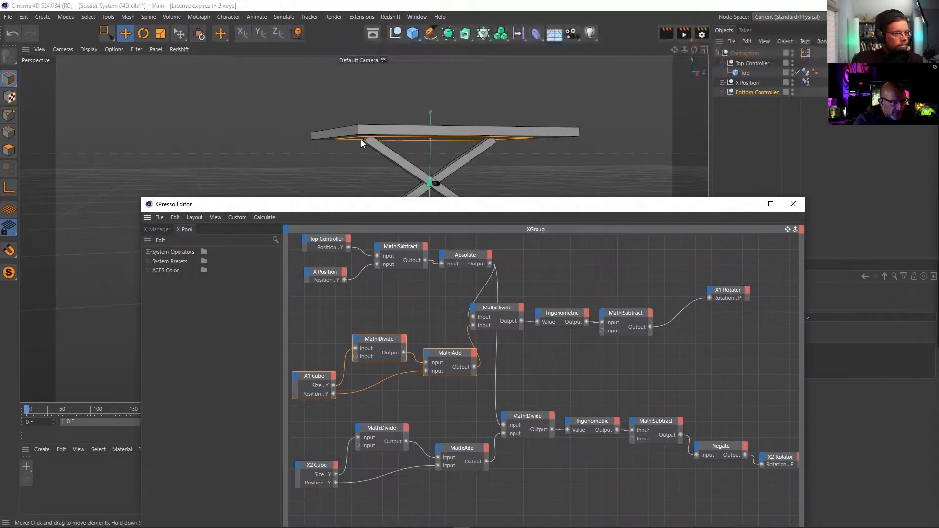
# Close the XPresso Editor and lower Top Controller to about 224 cm in Y
pyautogui.click(793, 204)
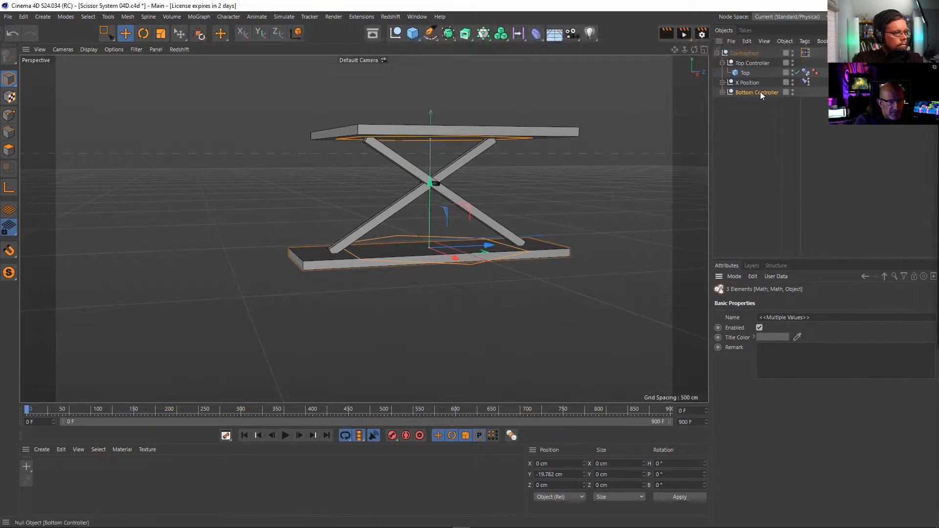
pyautogui.click(753, 63)
pyautogui.moveTo(431, 105); pyautogui.dragTo(432, 113)
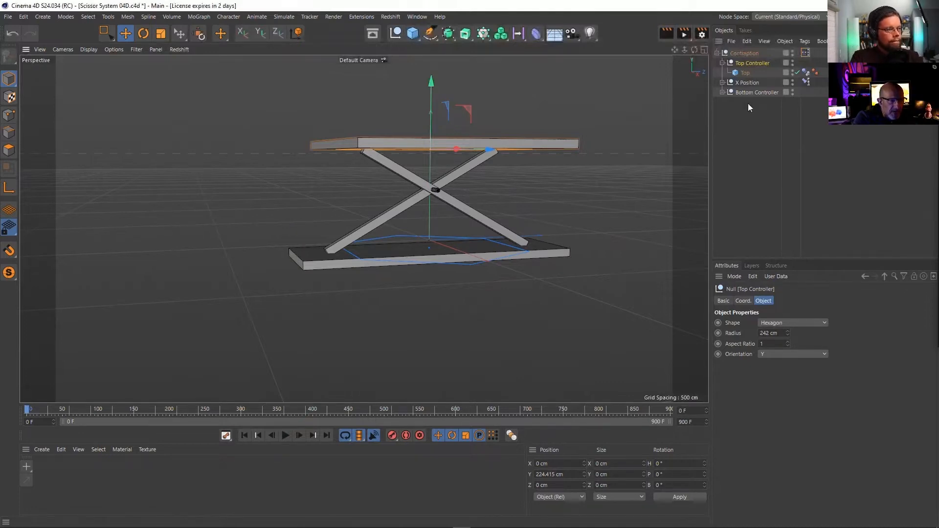
# Reopen the Contraption XPresso network, examine the function of the upper Trigonometric node, and close the editor
pyautogui.doubleClick(805, 52)
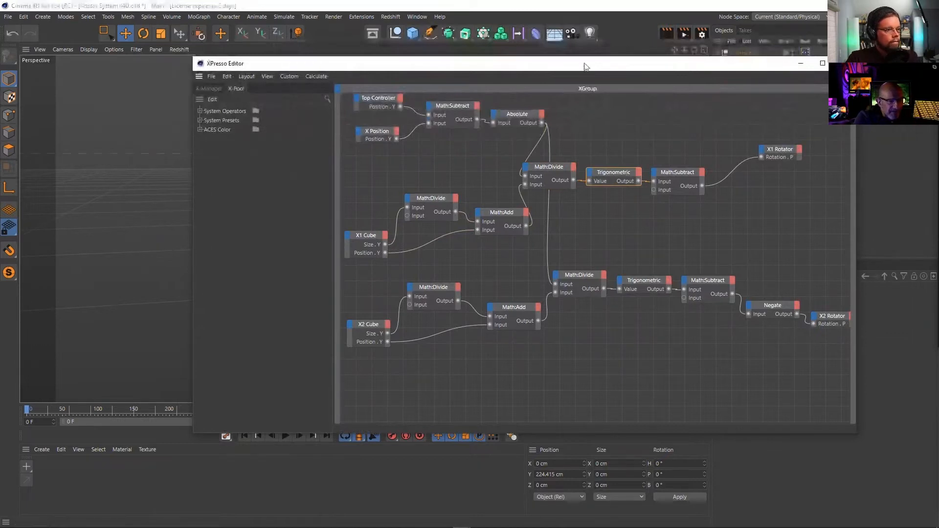
pyautogui.moveTo(590, 64); pyautogui.dragTo(460, 76)
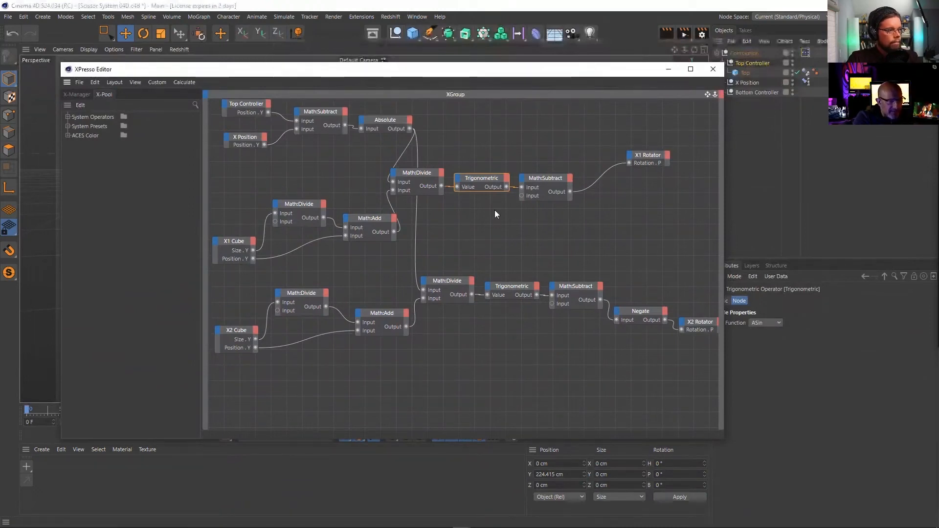
pyautogui.click(712, 69)
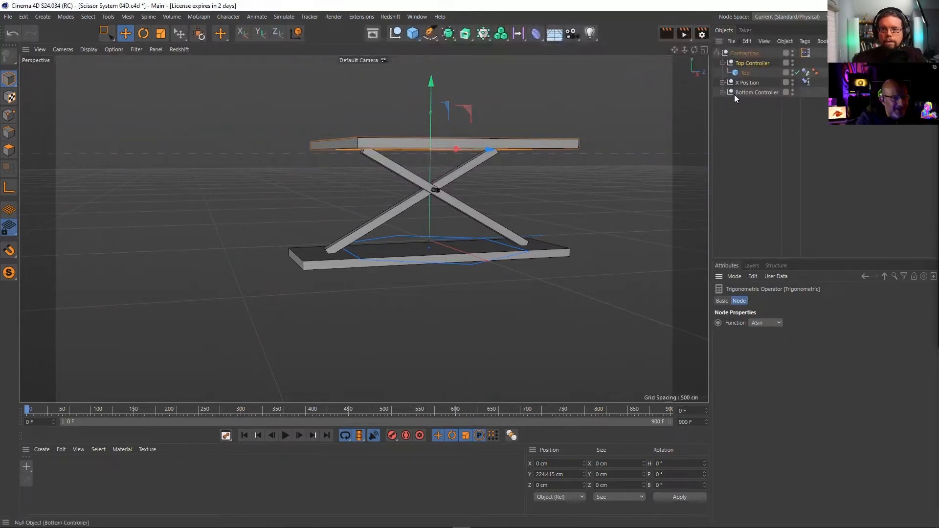
# Switch to the scene Procedural Crystals with Cuts 05A and inspect the hierarchy inside Crystal 01
pyautogui.click(424, 16)
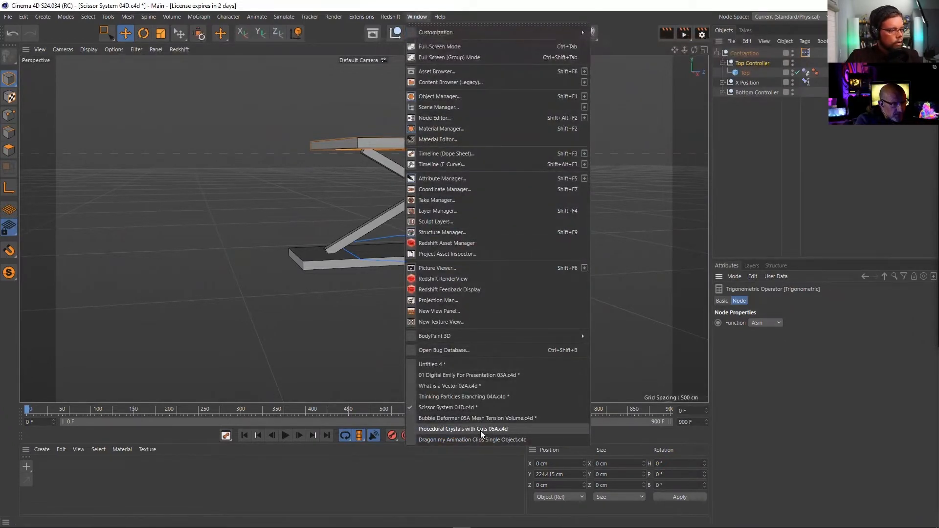
pyautogui.click(480, 429)
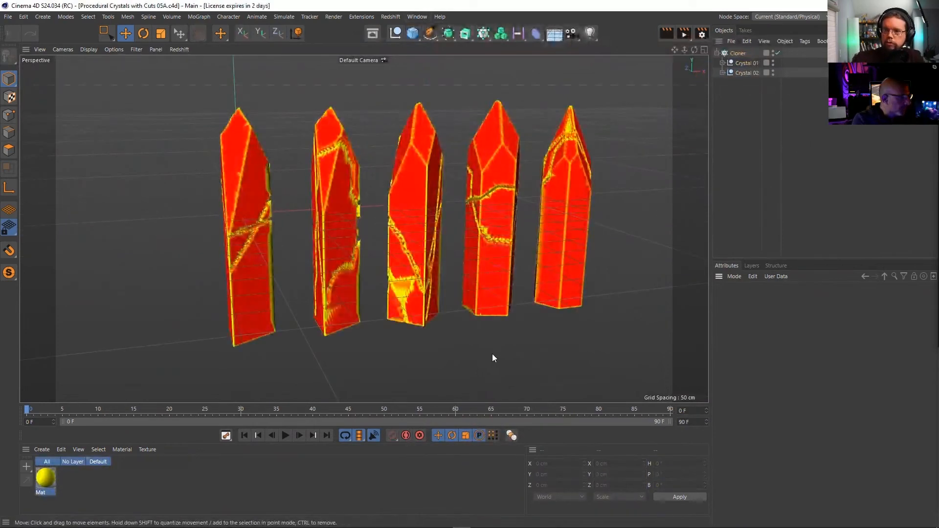
pyautogui.click(413, 18)
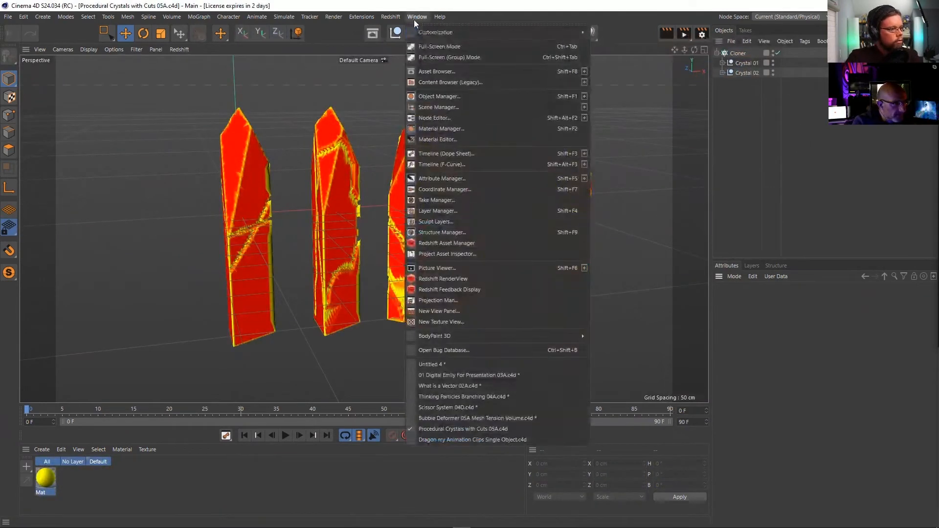
pyautogui.click(459, 430)
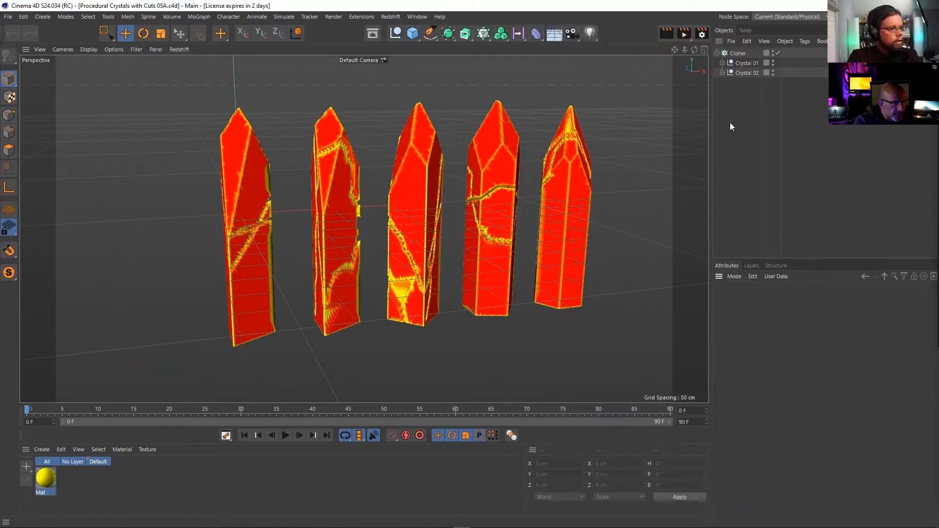
pyautogui.click(722, 63)
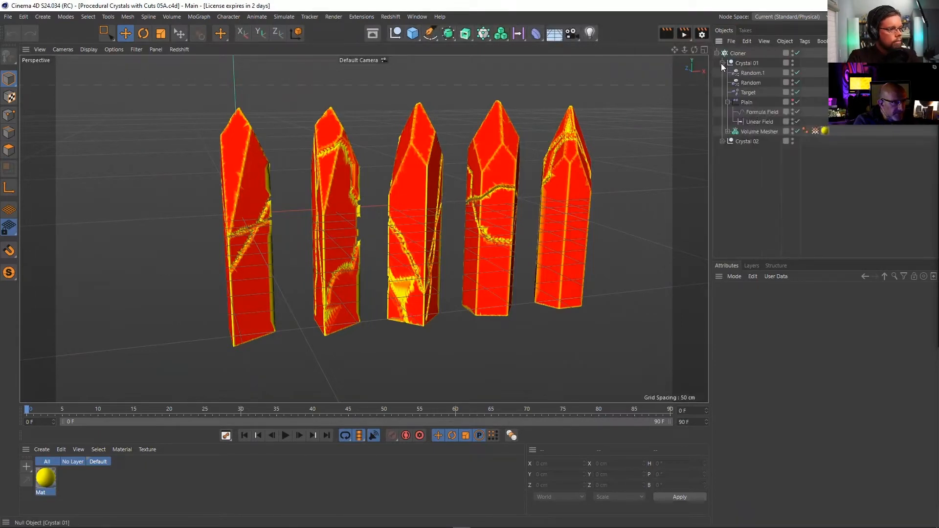
pyautogui.click(721, 63)
# Set the Cloner's clone count to 3
pyautogui.click(738, 52)
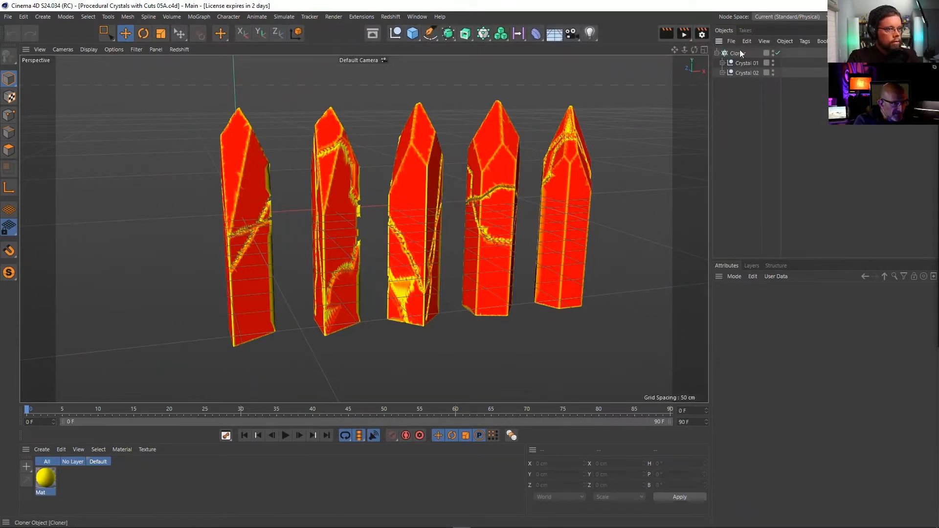
pyautogui.click(739, 53)
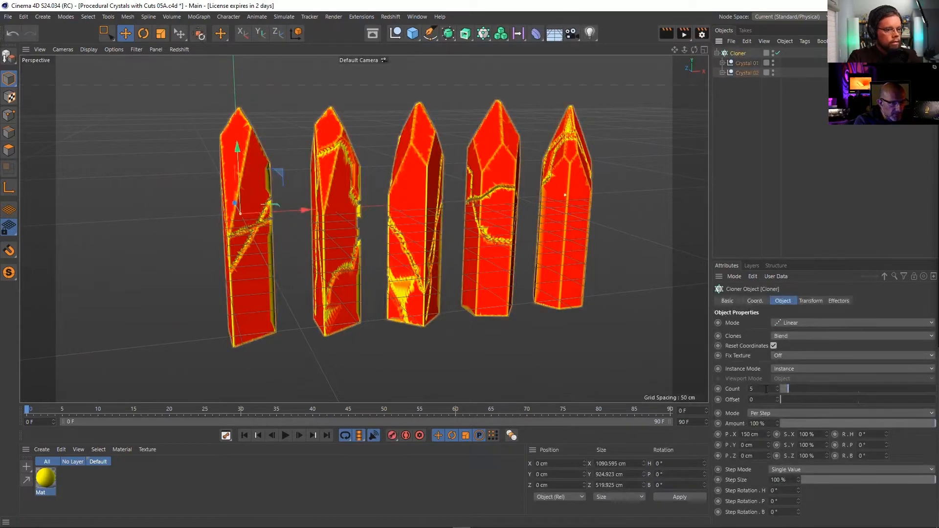
pyautogui.moveTo(765, 389); pyautogui.dragTo(725, 387)
pyautogui.write('3')
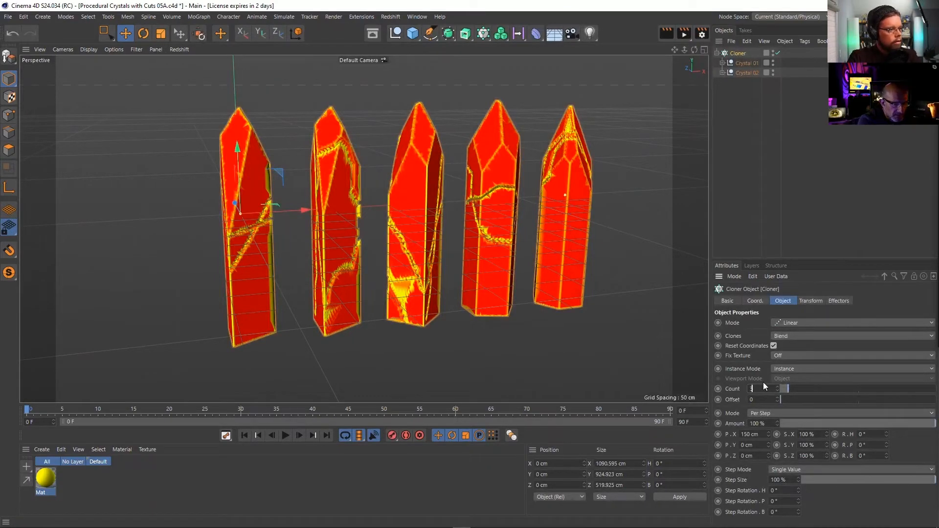
pyautogui.press('Return')
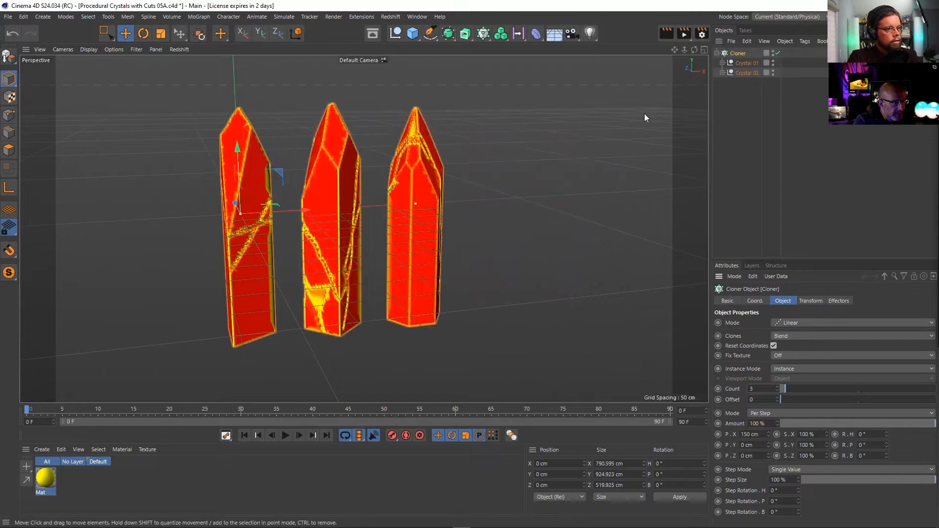
# Inspect the Volume Mesher hierarchy inside Crystal 01, collapse it, and reselect the Cloner
pyautogui.click(737, 62)
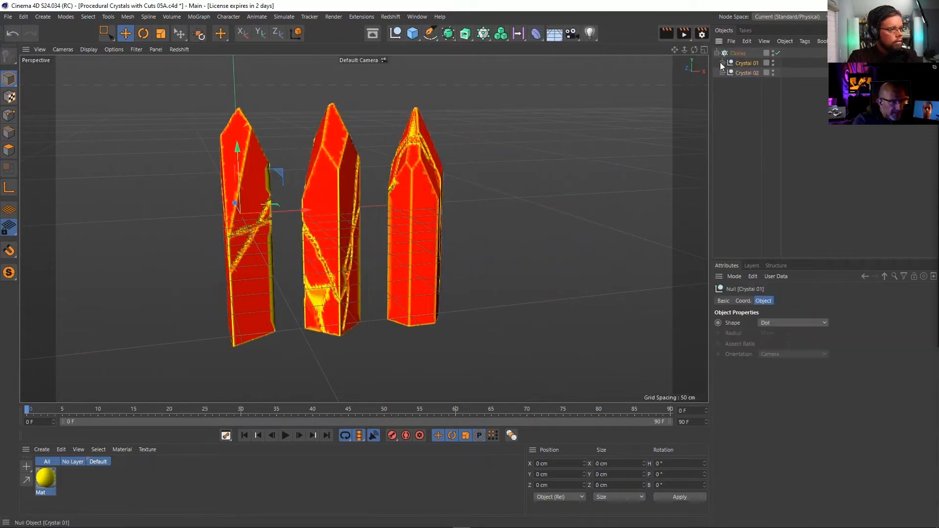
pyautogui.click(721, 63)
pyautogui.click(727, 131)
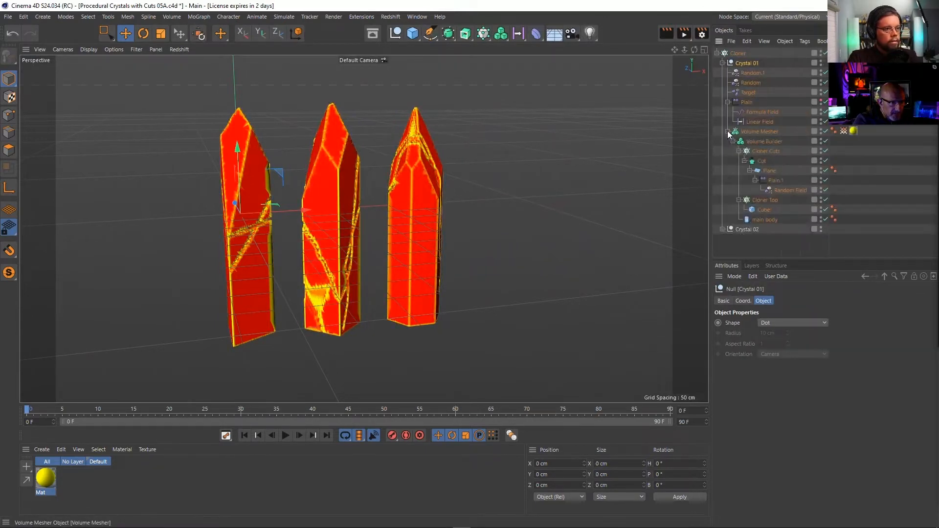
pyautogui.click(727, 131)
pyautogui.click(721, 63)
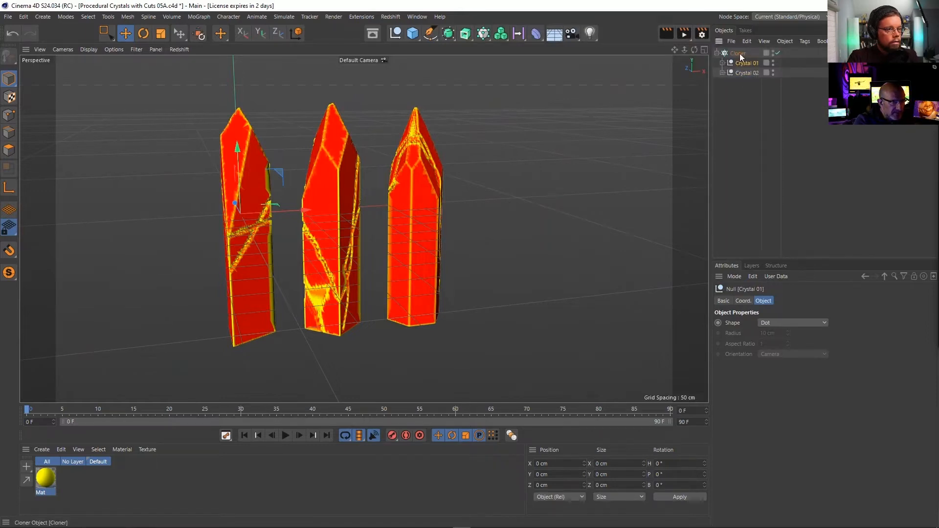
pyautogui.click(740, 53)
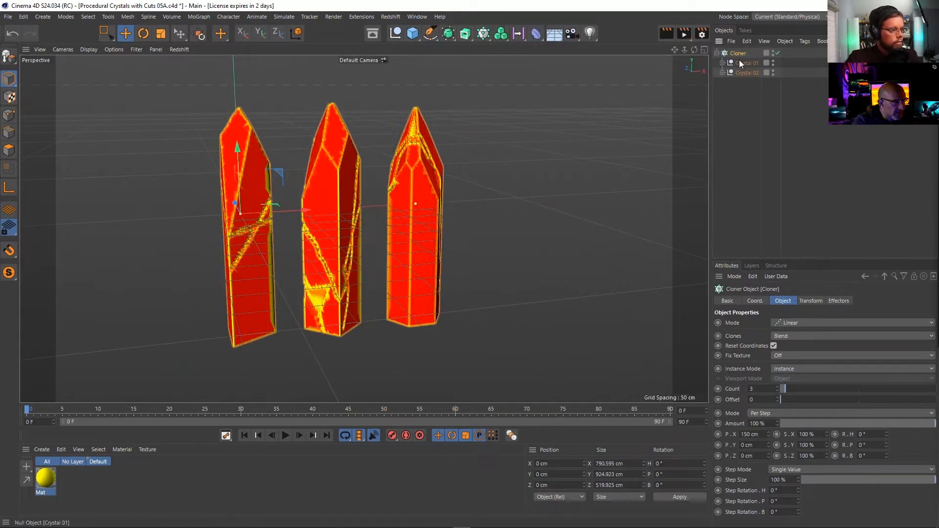
# Switch to the scene Dragon my Animation Clips Single Object and scrub its animation to frame 77
pyautogui.click(418, 18)
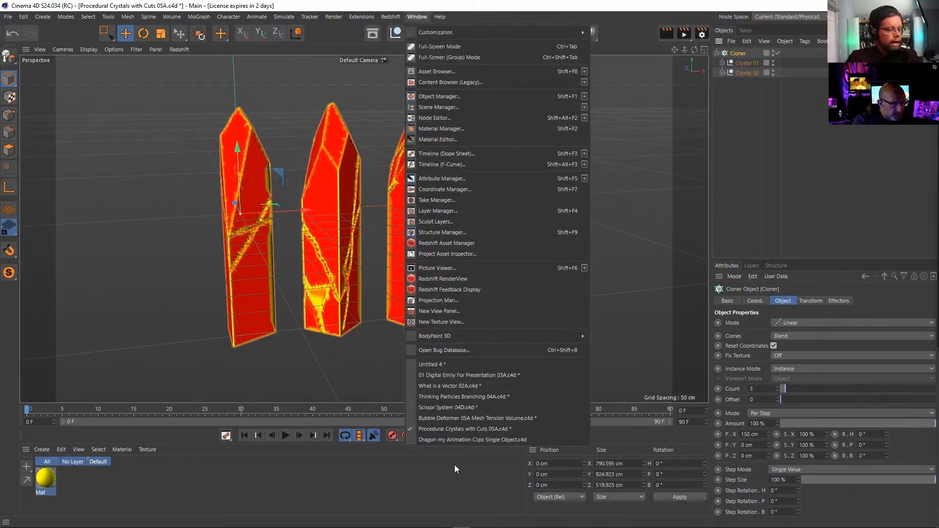
pyautogui.click(363, 345)
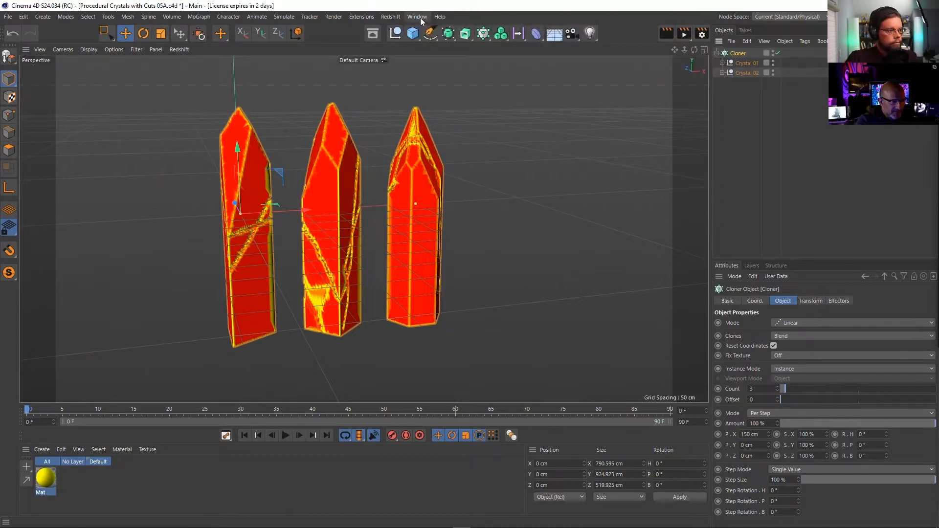
pyautogui.click(422, 19)
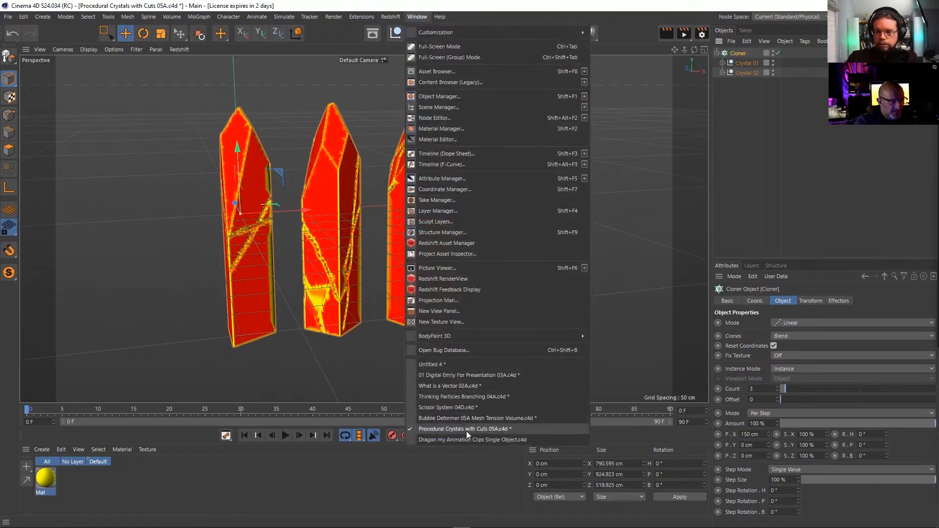
pyautogui.click(461, 443)
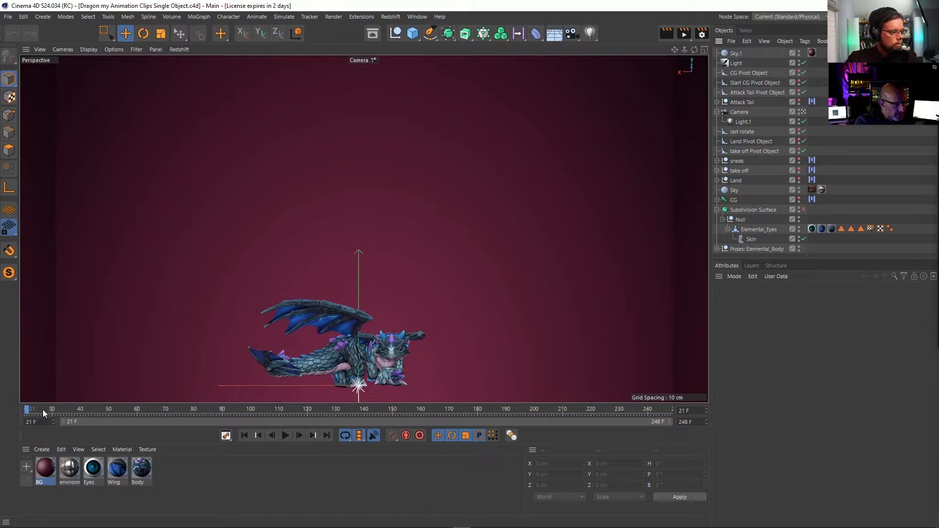
pyautogui.moveTo(42, 410); pyautogui.dragTo(186, 412)
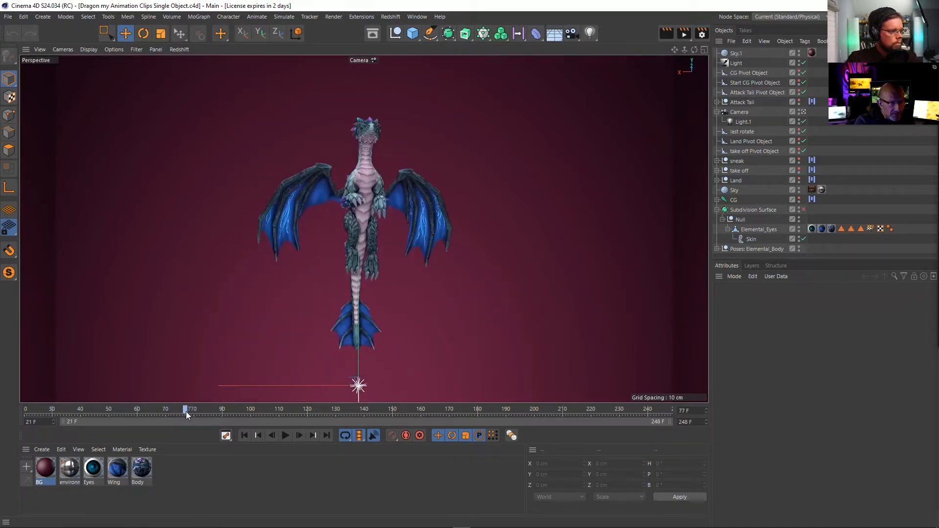
# Show the Motion System tag of Attack Tail, play the dragon animation from frame 21, and return to the first frame
pyautogui.click(811, 102)
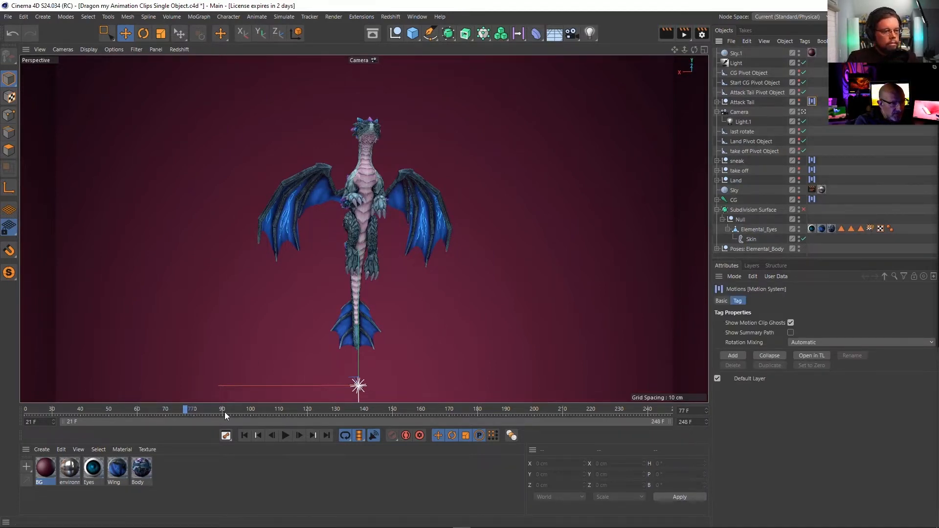
pyautogui.moveTo(226, 415); pyautogui.dragTo(26, 413)
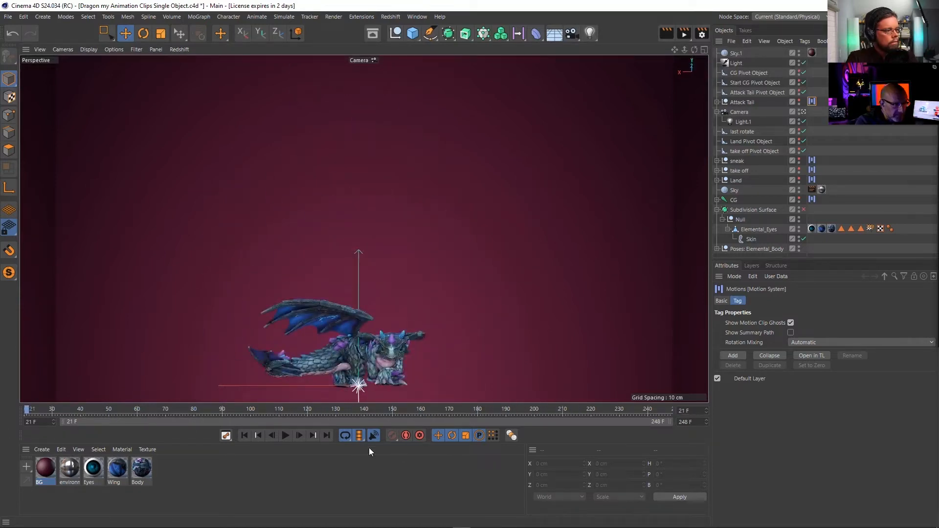
pyautogui.click(288, 437)
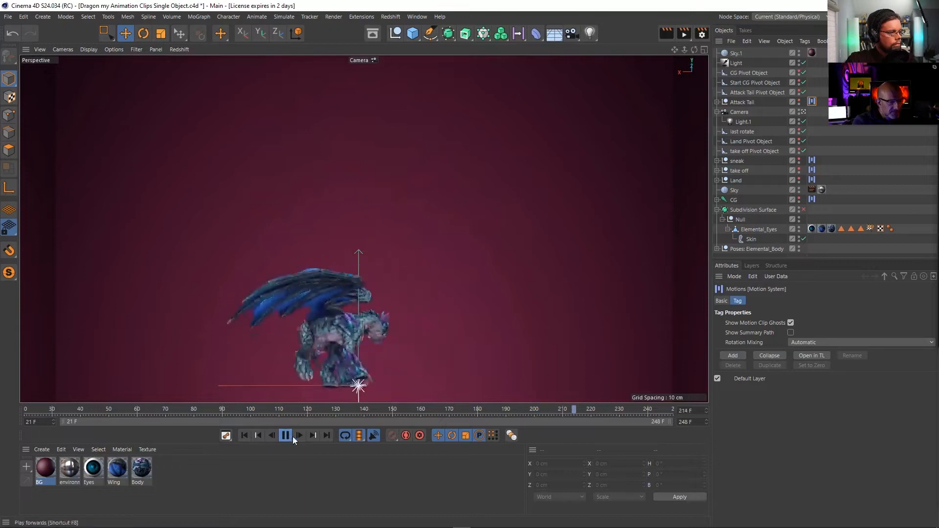
pyautogui.click(289, 435)
pyautogui.click(244, 435)
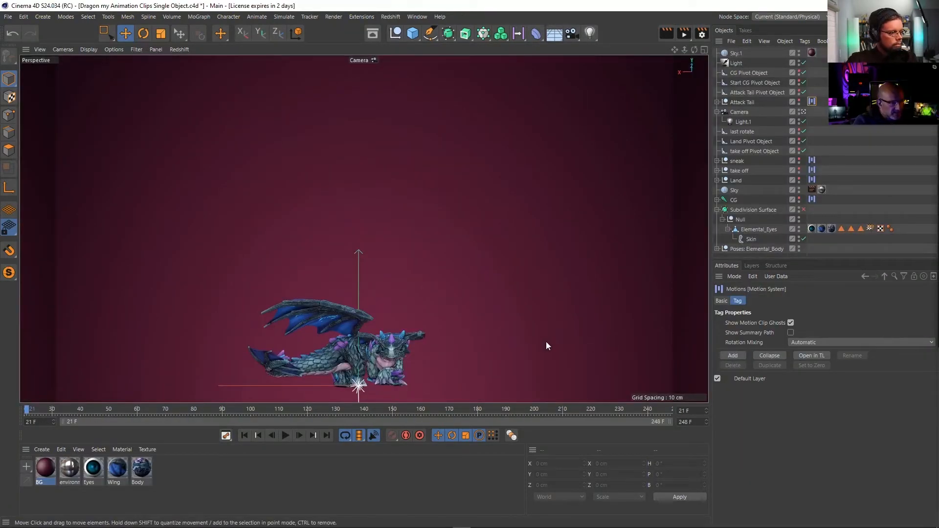
# Collapse the Subdivision Surface hierarchy in the dragon scene
pyautogui.click(417, 17)
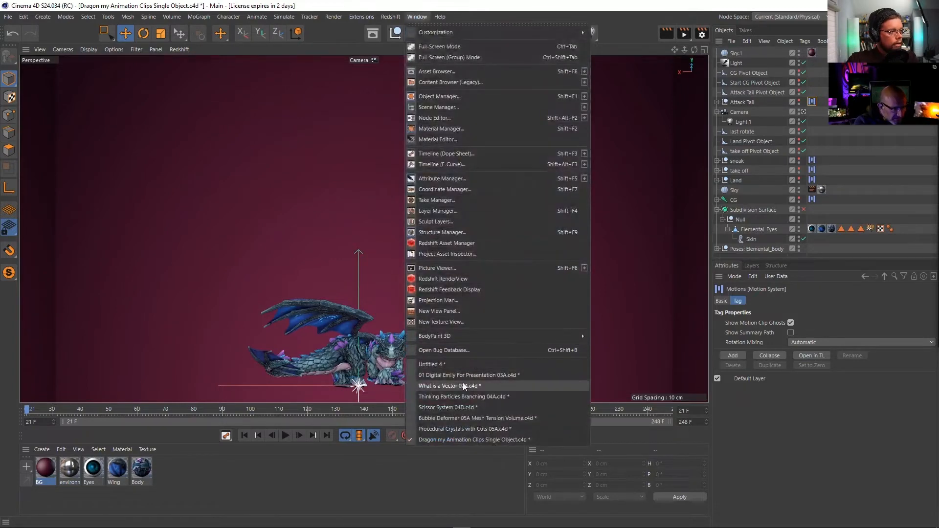
pyautogui.click(459, 459)
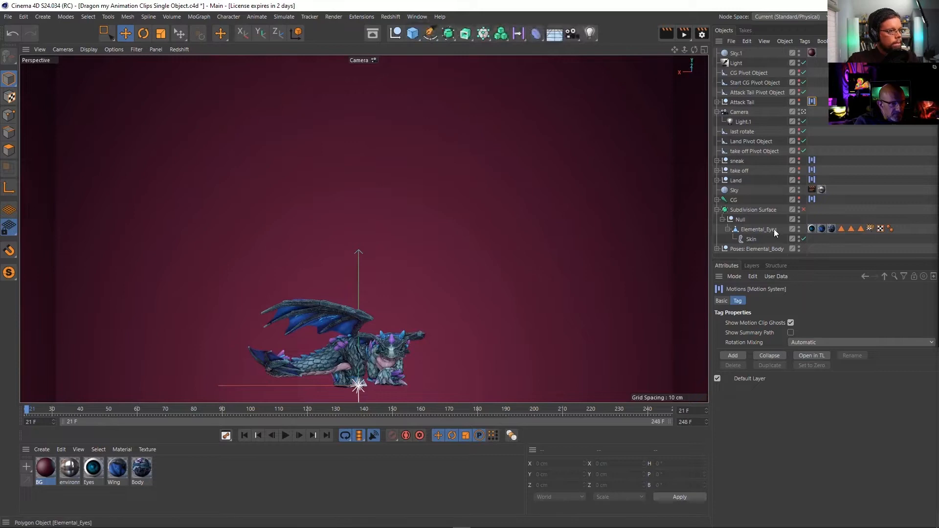
pyautogui.click(716, 210)
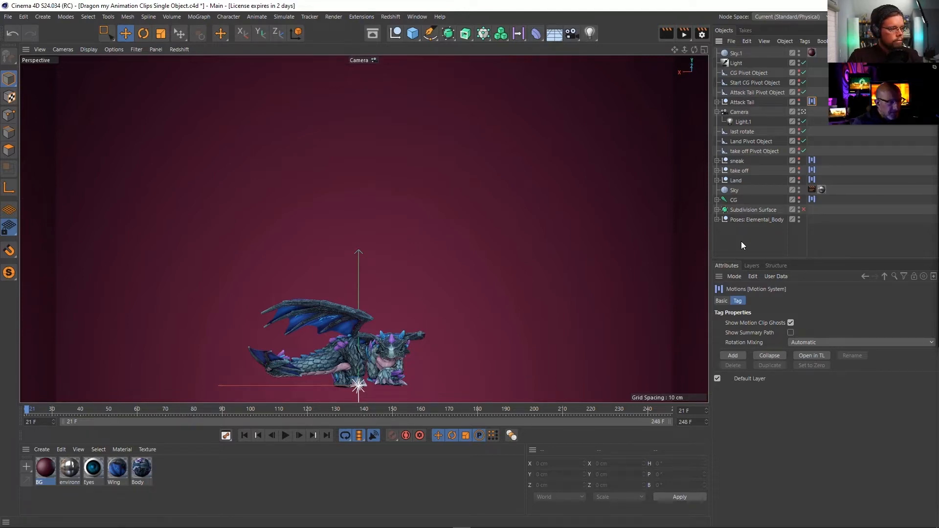
# Try to render the dragon scene in the active view, cancelling the Asset Error dialog
pyautogui.click(661, 32)
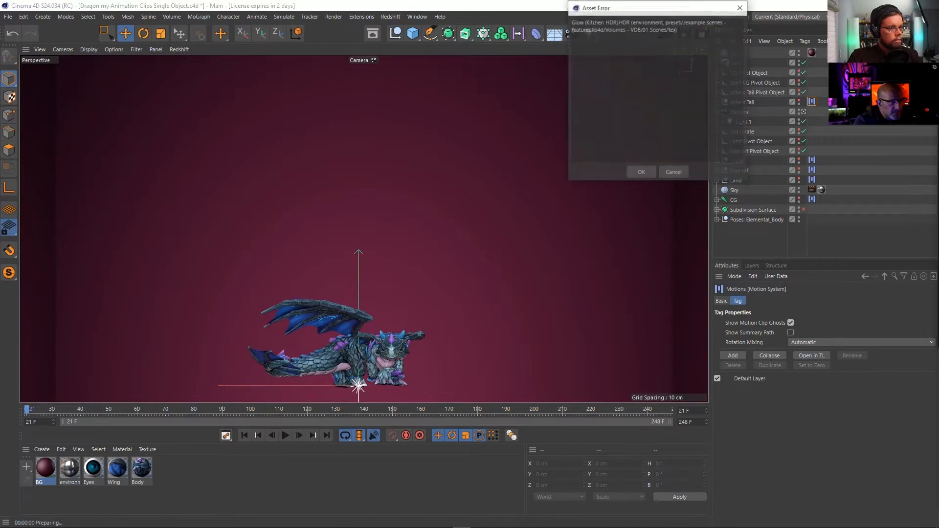
pyautogui.click(666, 173)
pyautogui.click(666, 33)
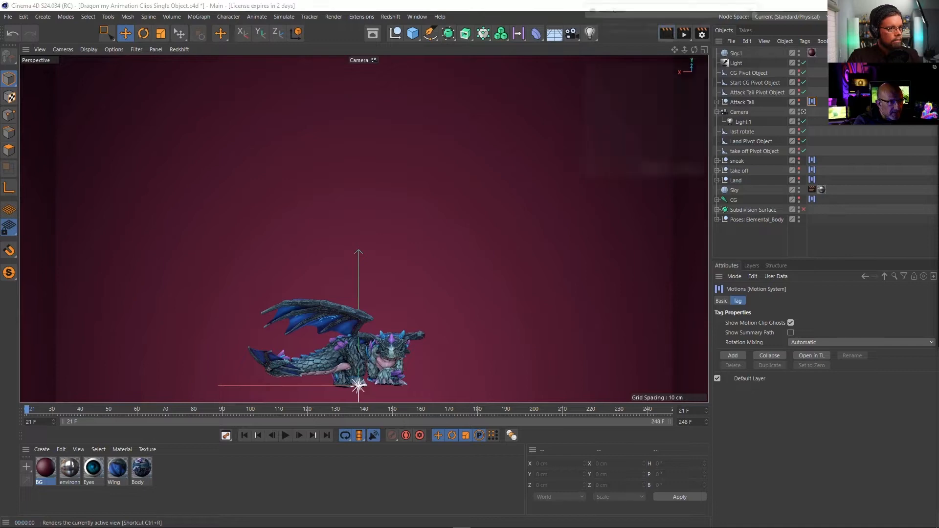
pyautogui.click(655, 172)
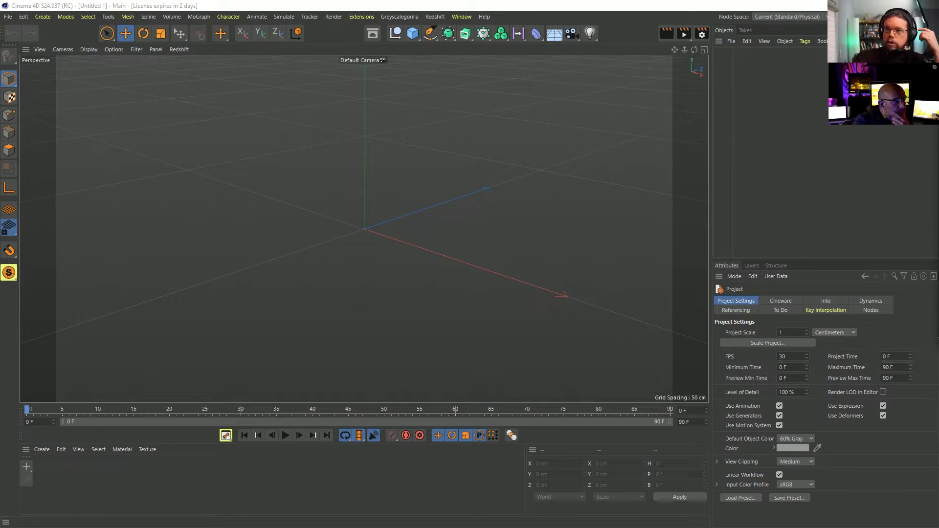
# Switch to the browser with the Vimeo page Host / Havas. Brand Ident #1, mute its tab, and move and enlarge the window
pyautogui.moveTo(519, 63); pyautogui.dragTo(518, 67)
pyautogui.rightClick(512, 69)
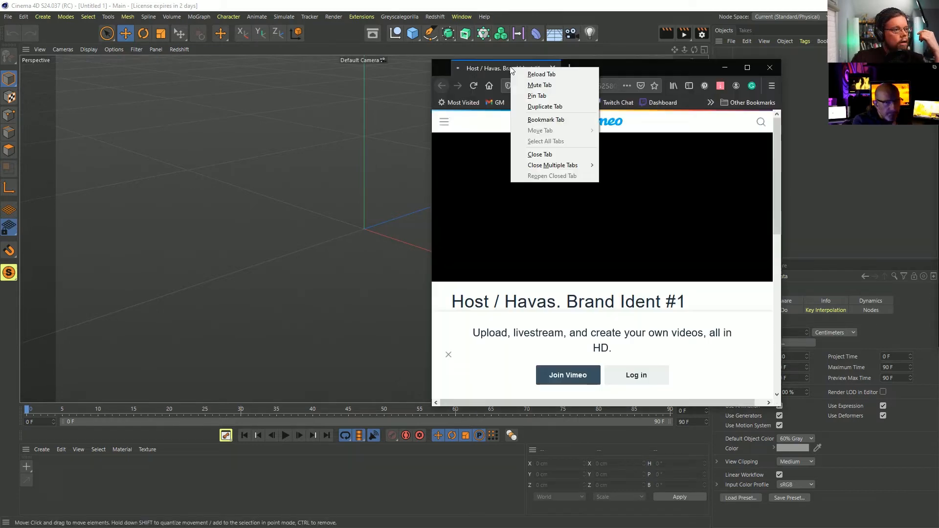
pyautogui.click(538, 85)
pyautogui.moveTo(619, 70); pyautogui.dragTo(552, 20)
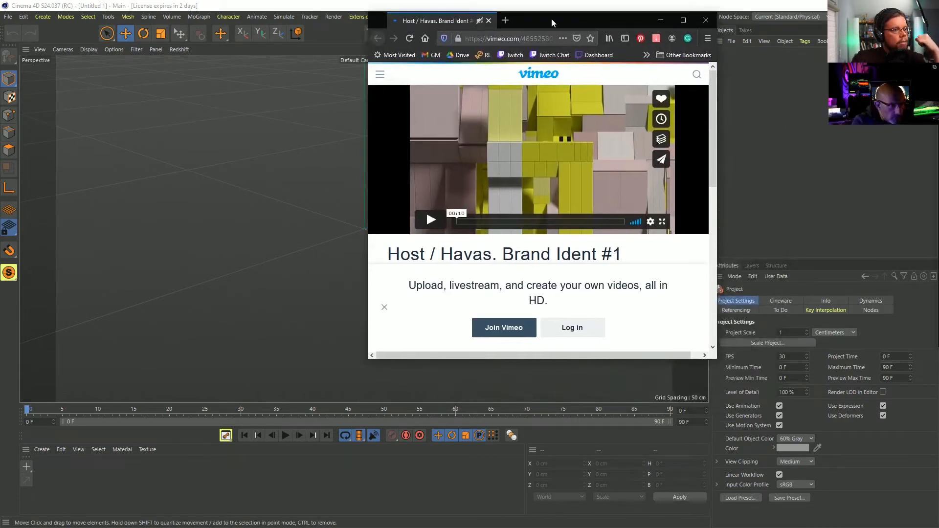
pyautogui.moveTo(364, 364); pyautogui.dragTo(258, 491)
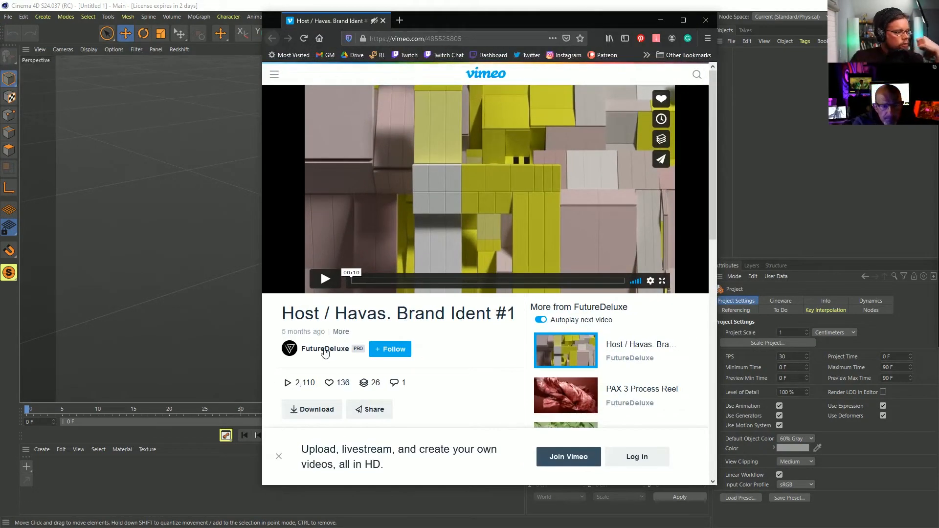
# Play the Host / Havas brand ident in a further enlarged browser window and rewatch its opening several times
pyautogui.click(325, 279)
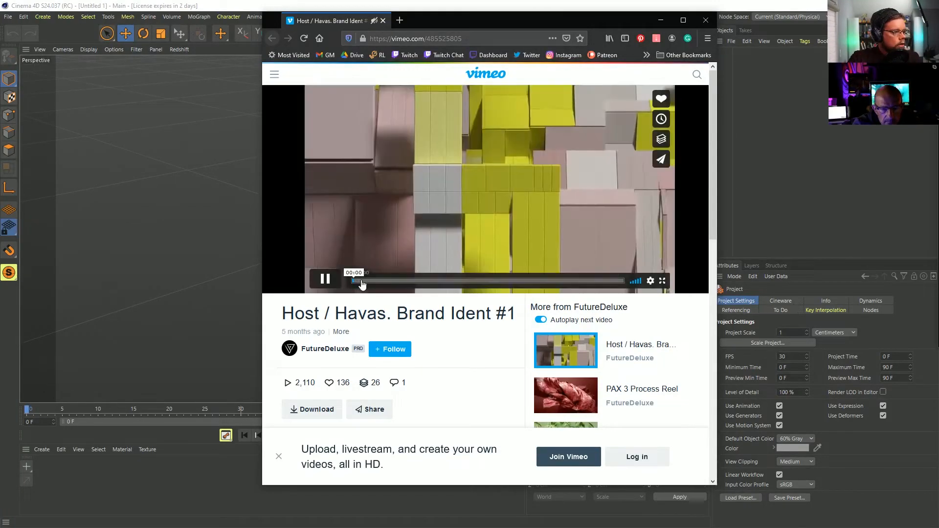
pyautogui.moveTo(716, 485); pyautogui.dragTo(879, 527)
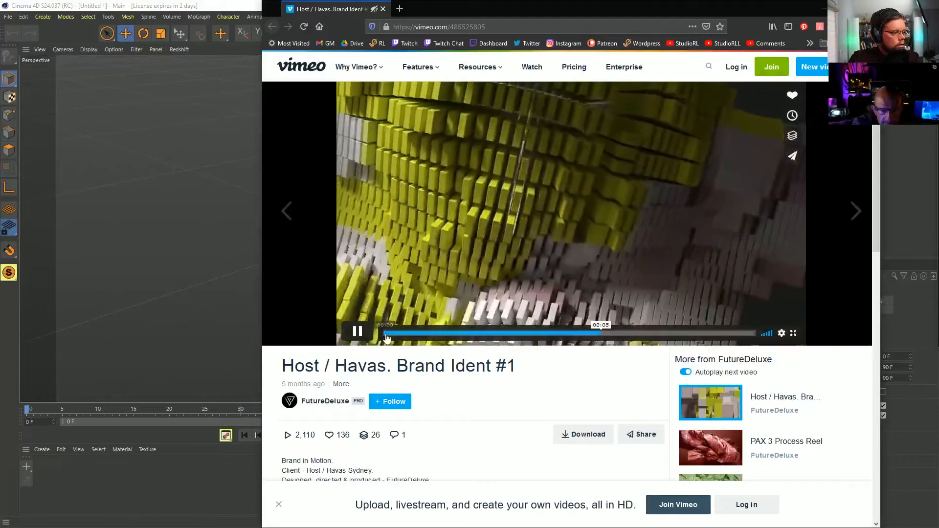
pyautogui.click(389, 334)
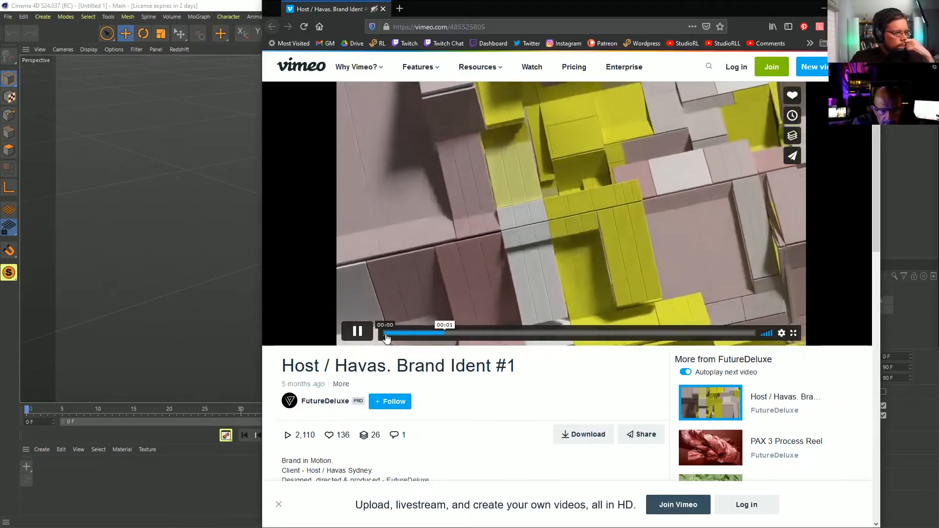
pyautogui.click(386, 334)
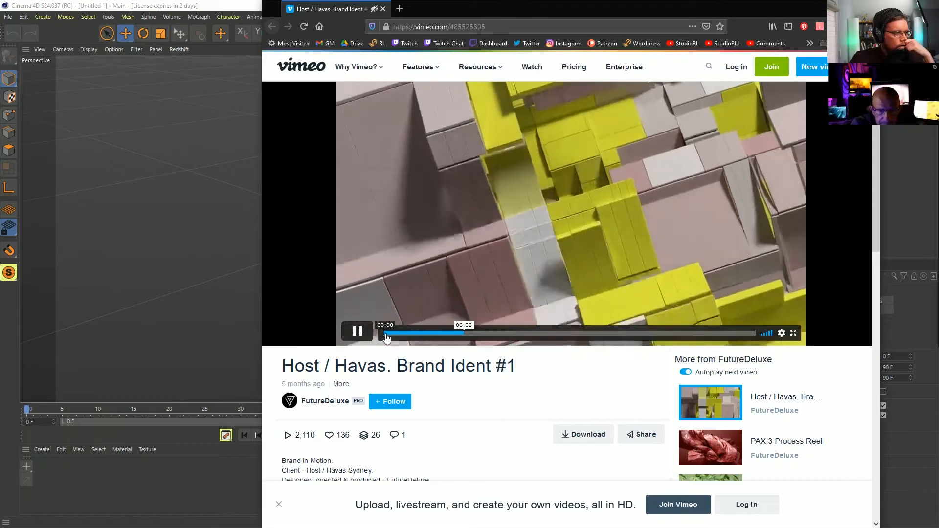
pyautogui.click(385, 335)
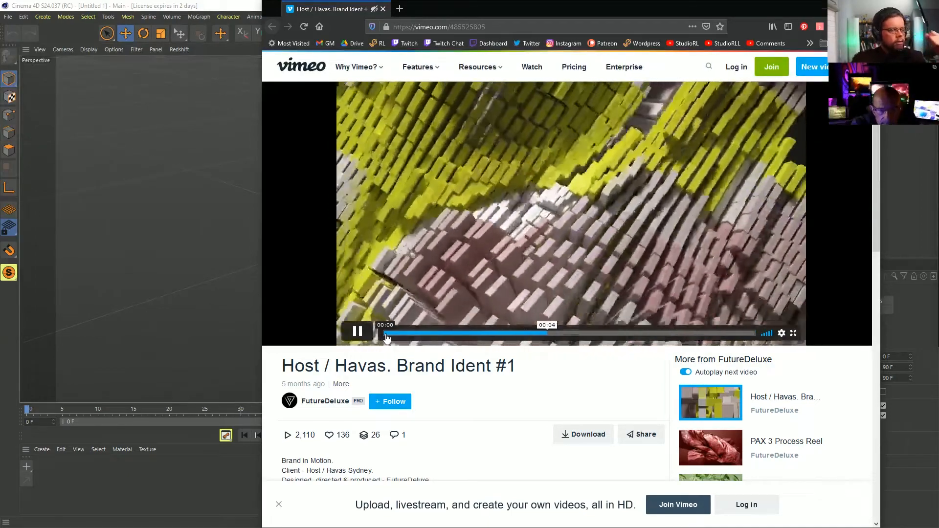
pyautogui.click(386, 335)
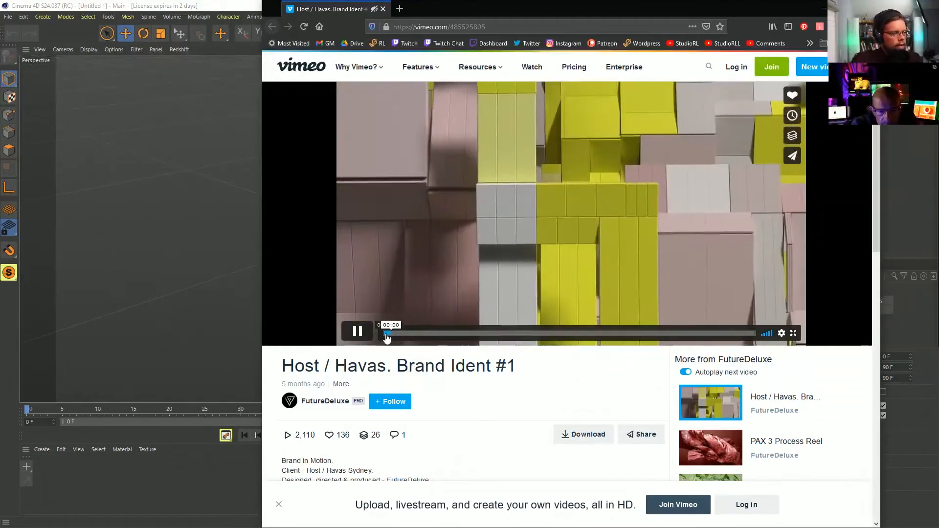
# Pause the ident near its beginning and advance it in short bursts to the 2-second mark to examine the subdividing blocks
pyautogui.click(408, 203)
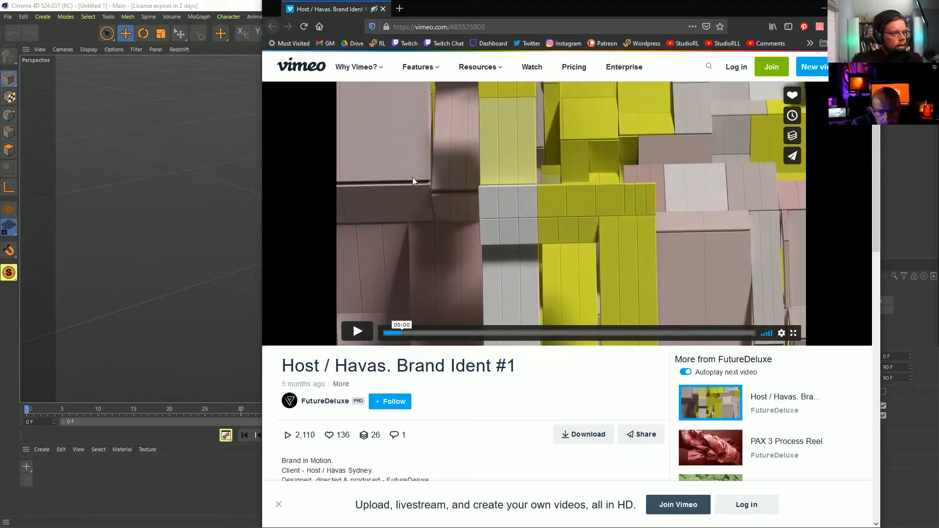
pyautogui.click(355, 333)
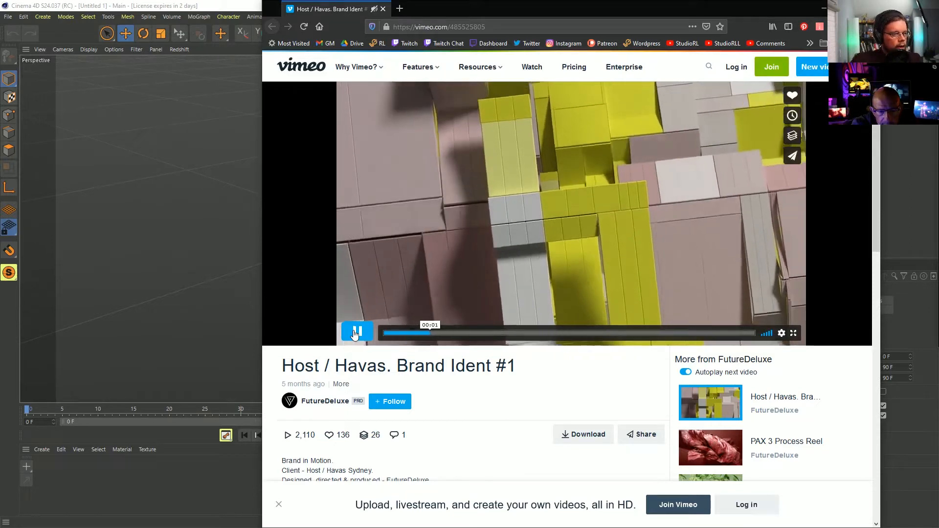
pyautogui.click(356, 333)
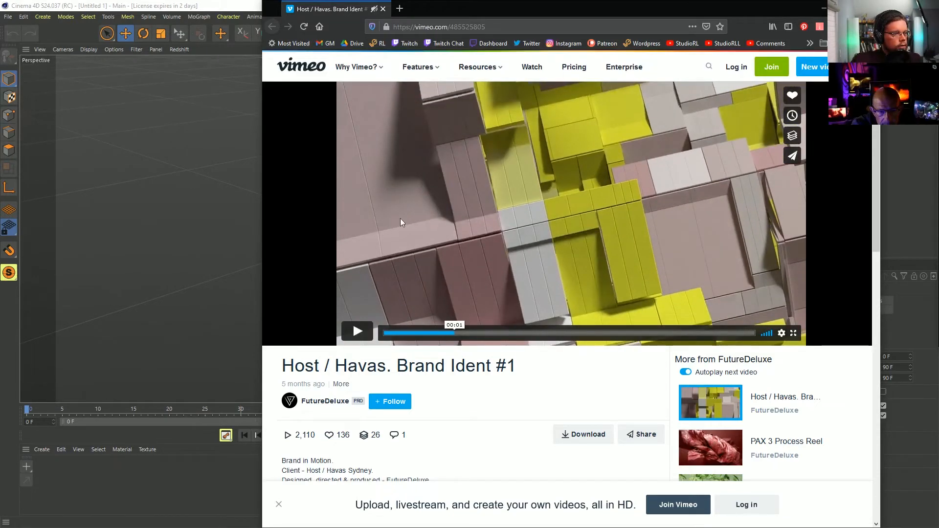
pyautogui.click(356, 333)
pyautogui.click(356, 333)
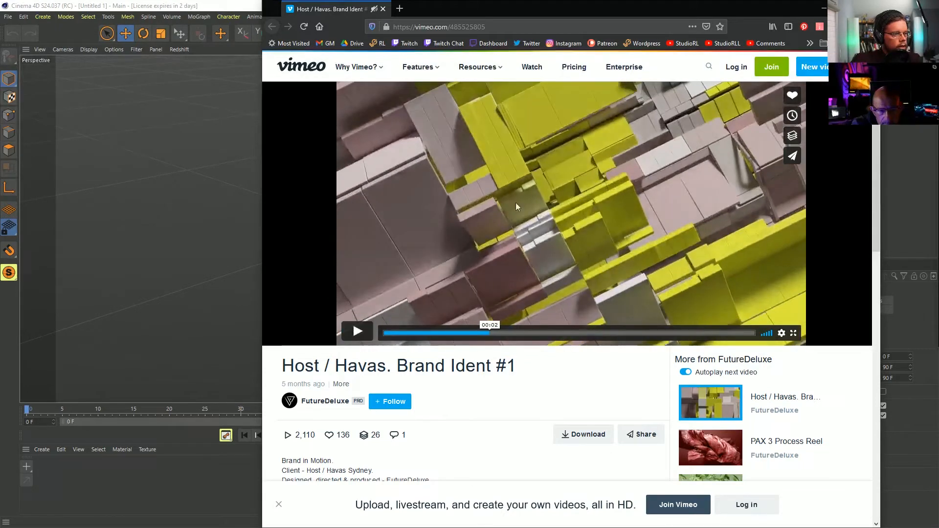
# Play the ident through to its end, replay it, and pause at the 4-second mark
pyautogui.click(352, 333)
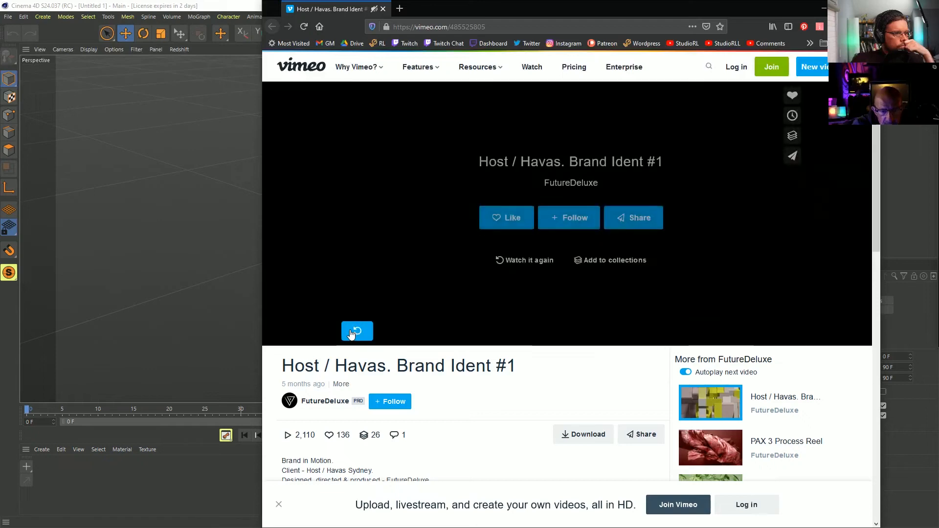
pyautogui.click(351, 334)
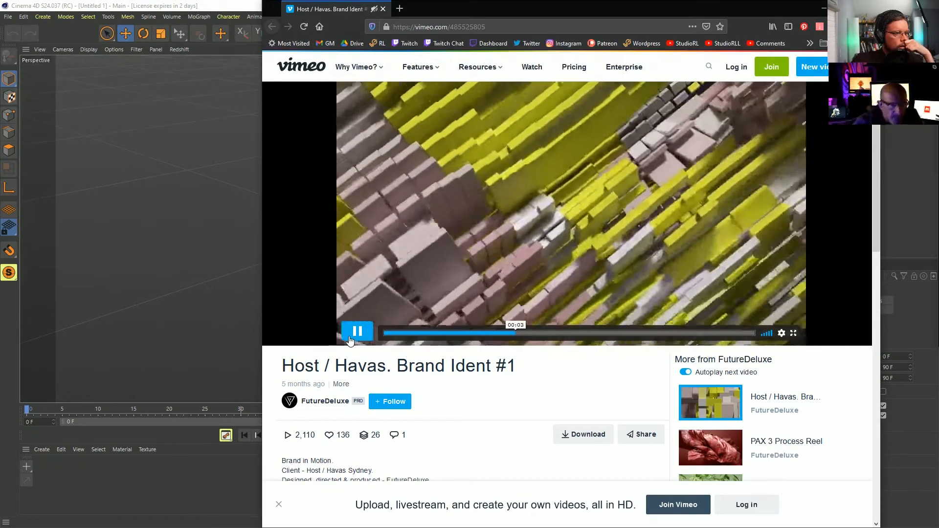
pyautogui.click(356, 331)
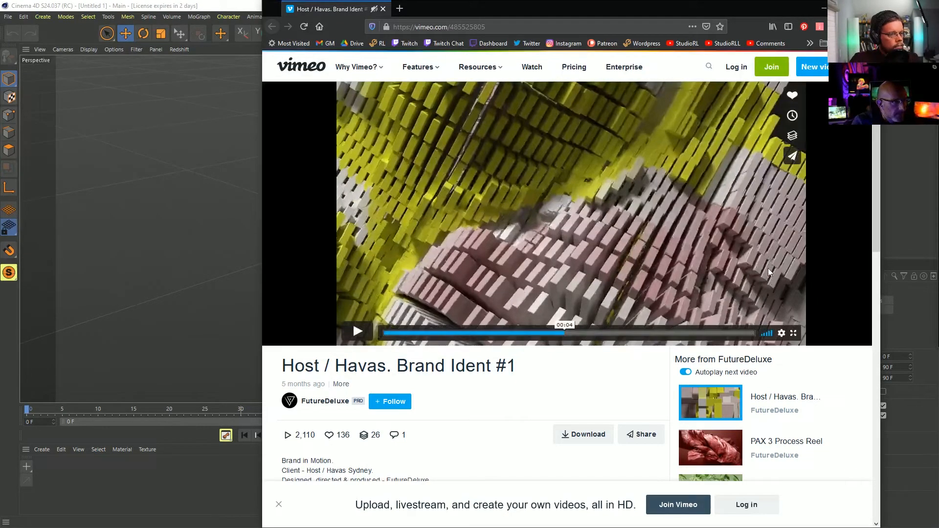
# Replay the ident's opening three times from the start, pausing at the 2-, 1- and 4-second marks to examine the dividing blocks
pyautogui.click(571, 228)
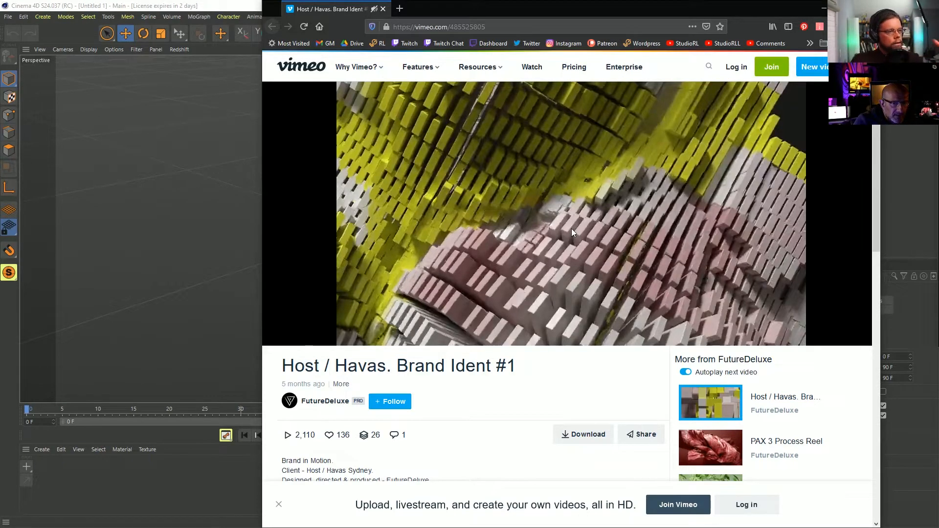
pyautogui.click(554, 246)
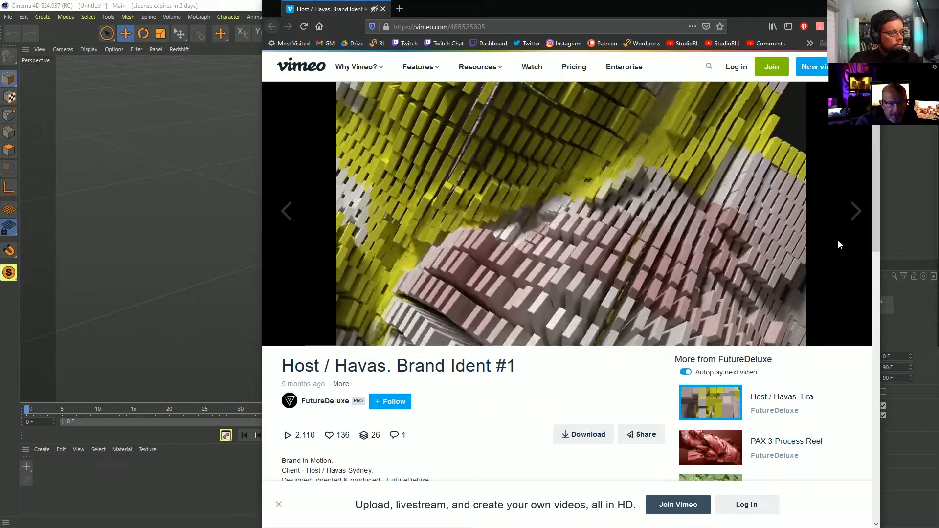
pyautogui.click(396, 335)
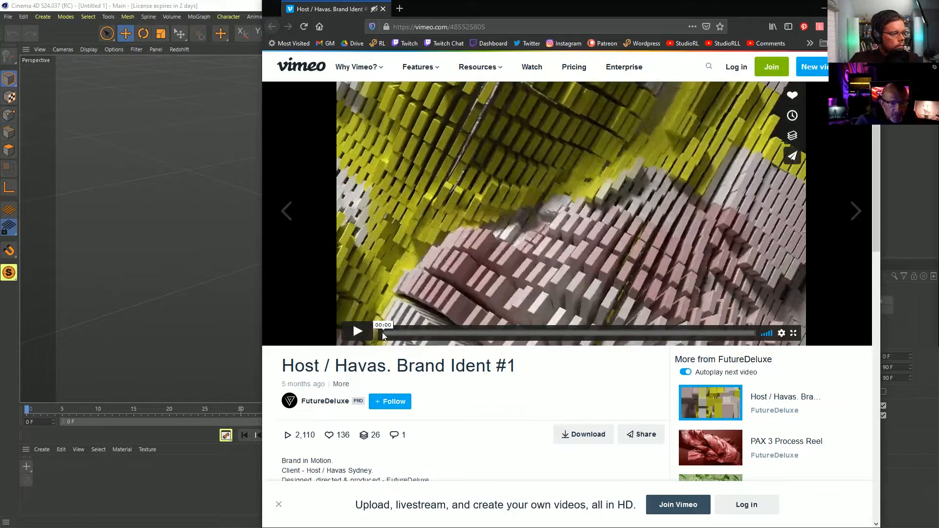
pyautogui.click(358, 333)
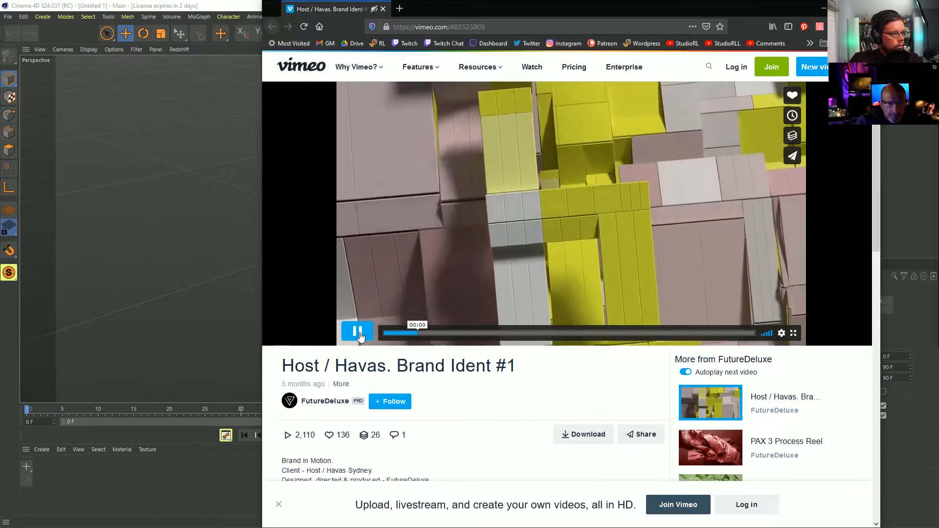
pyautogui.click(359, 333)
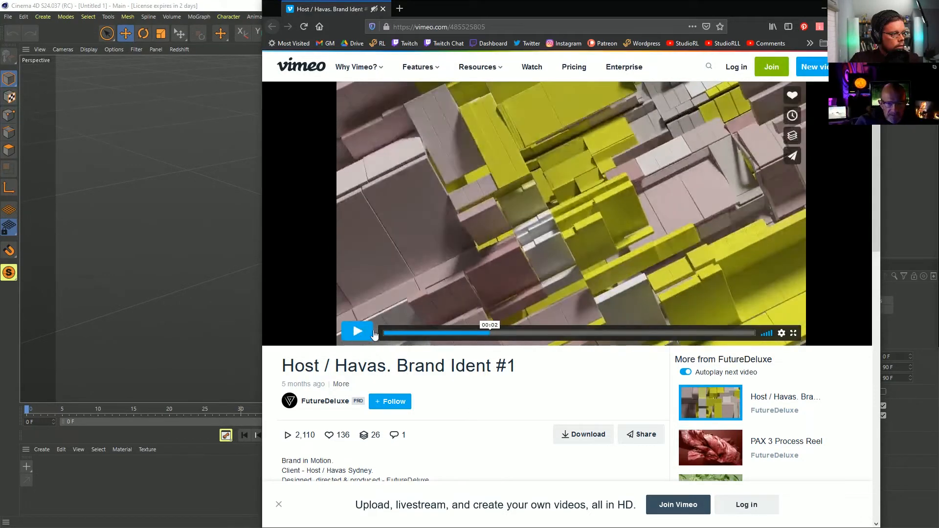
pyautogui.click(402, 333)
pyautogui.click(357, 333)
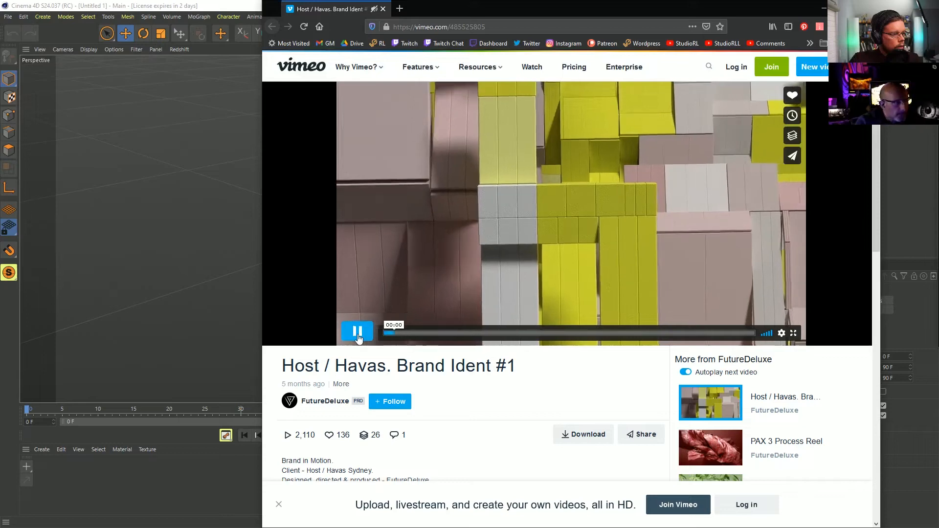
pyautogui.click(358, 334)
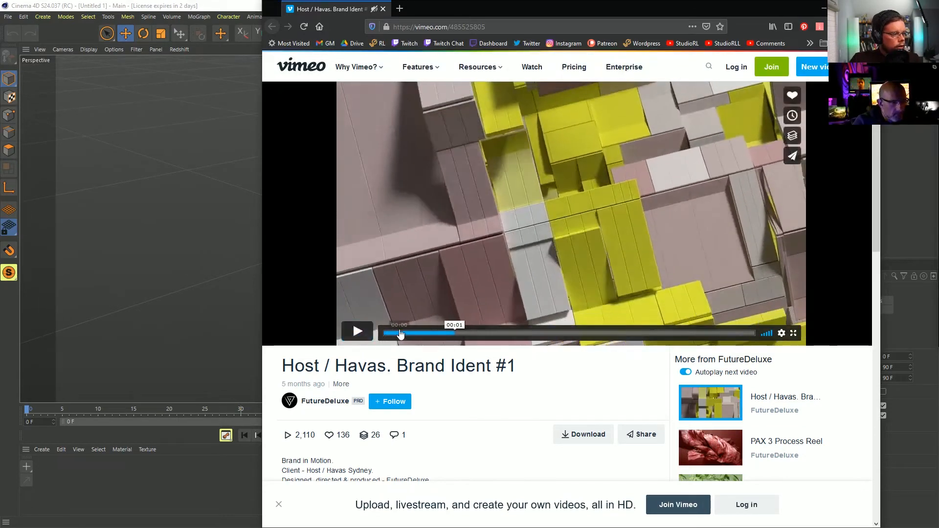
pyautogui.click(393, 333)
pyautogui.click(358, 336)
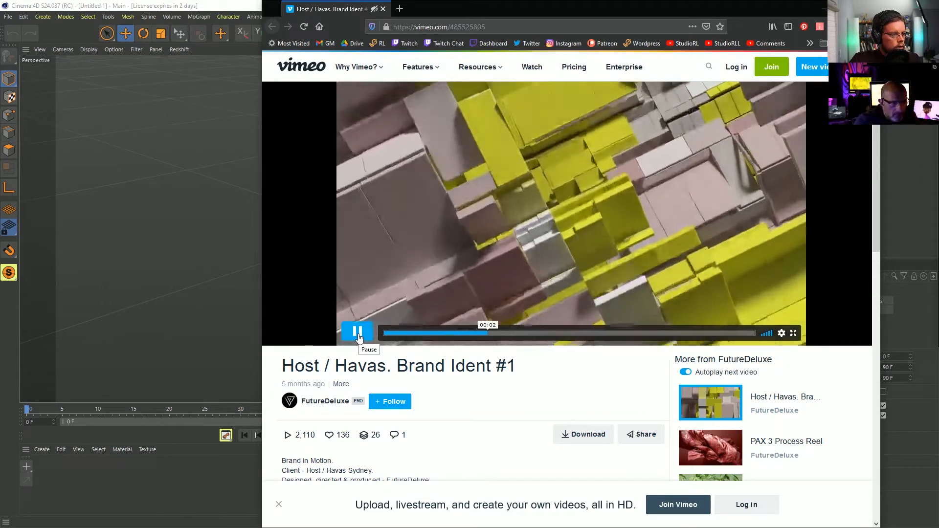
pyautogui.click(358, 332)
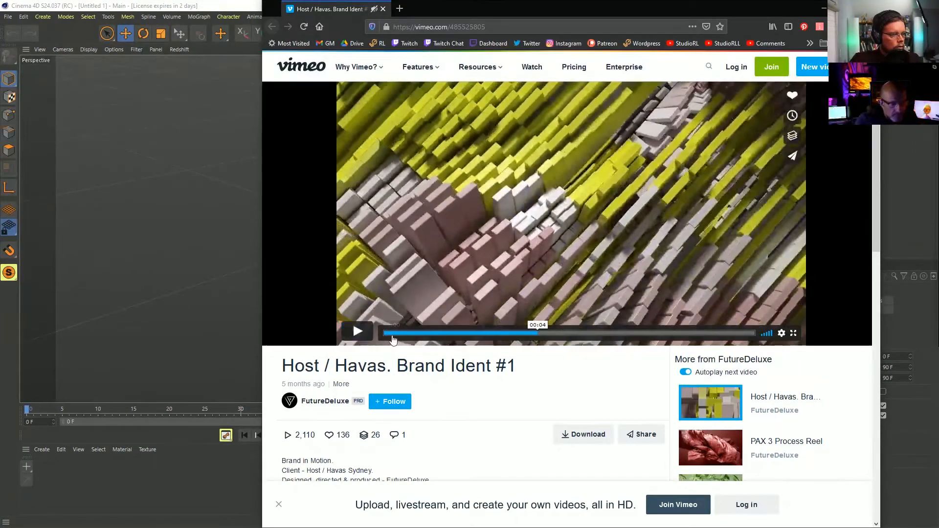
# Examine the blocks at the ident's 1-second mark and replay it from the start up to the 3-second mark
pyautogui.click(428, 333)
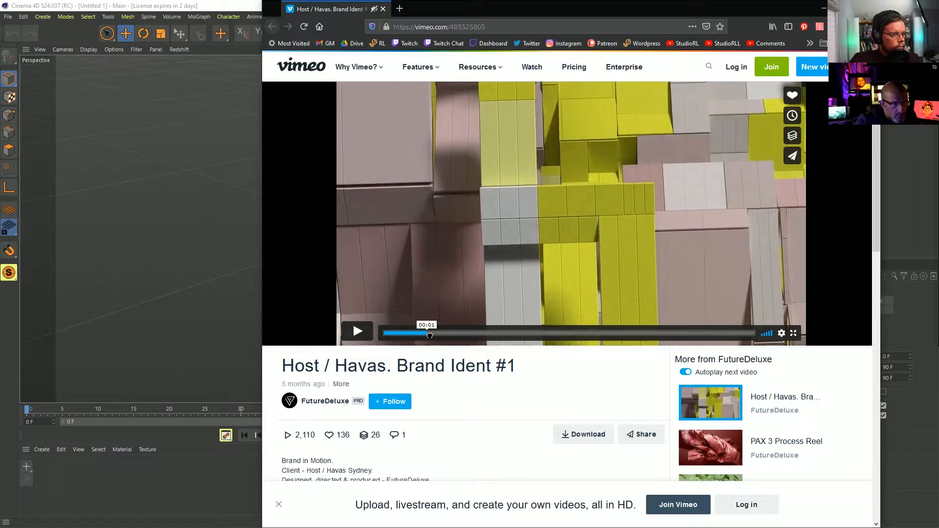
pyautogui.moveTo(430, 336)
pyautogui.mouseDown()
pyautogui.moveTo(450, 336)
pyautogui.moveTo(394, 345)
pyautogui.moveTo(461, 341)
pyautogui.moveTo(426, 345)
pyautogui.mouseUp()
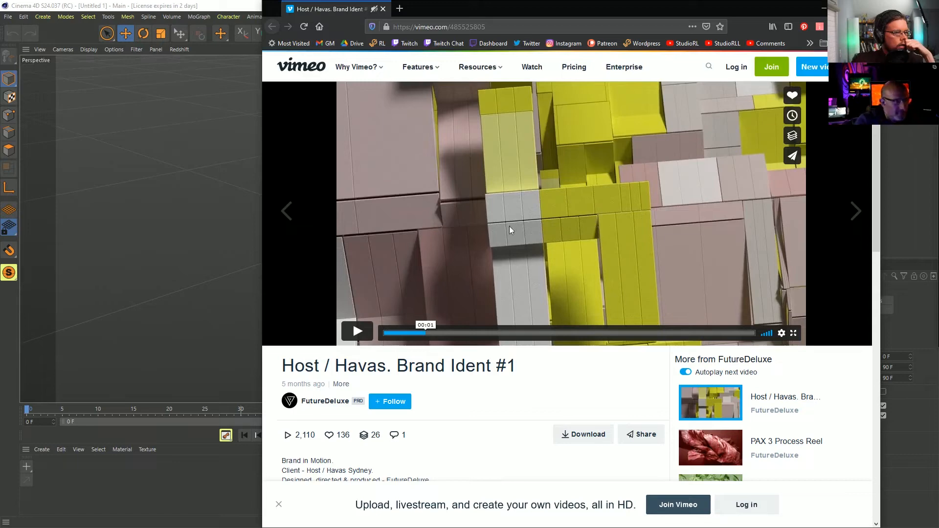
pyautogui.moveTo(424, 343); pyautogui.dragTo(386, 334)
pyautogui.click(357, 331)
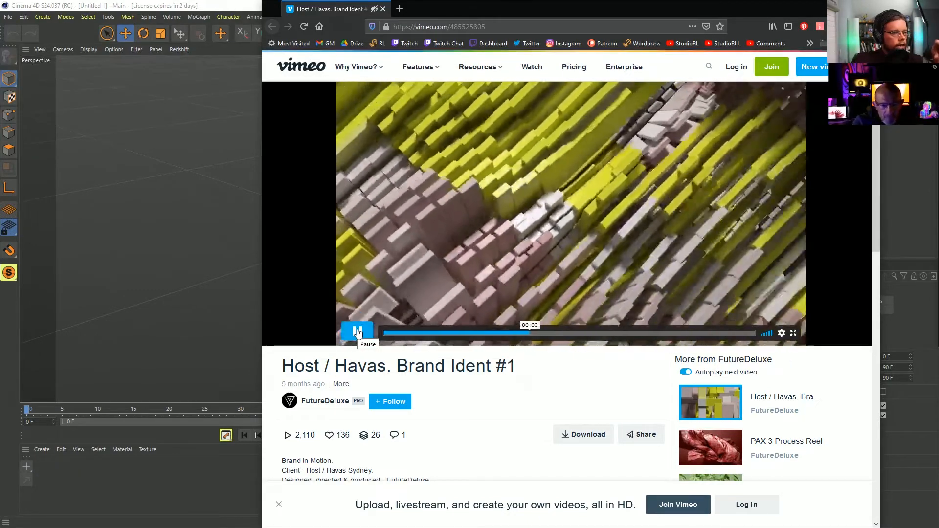
pyautogui.click(357, 332)
pyautogui.moveTo(406, 332); pyautogui.dragTo(354, 333)
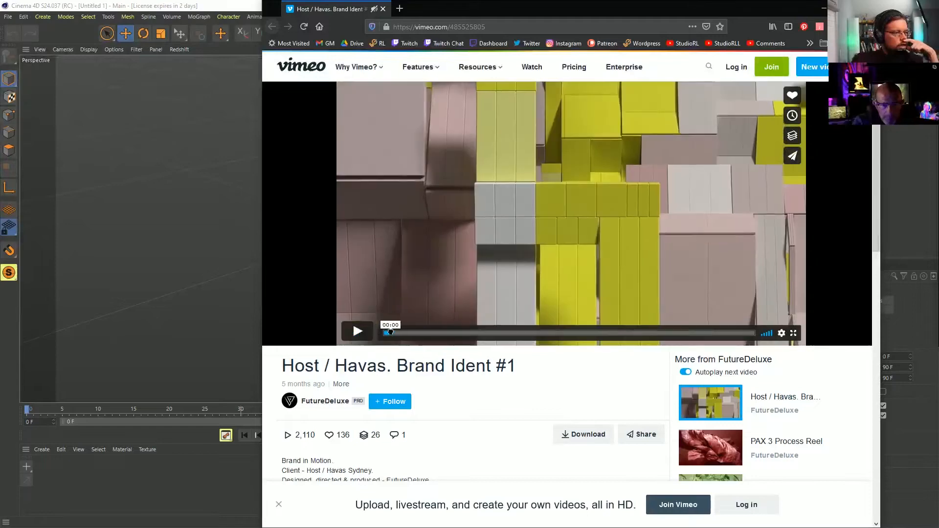
pyautogui.click(361, 335)
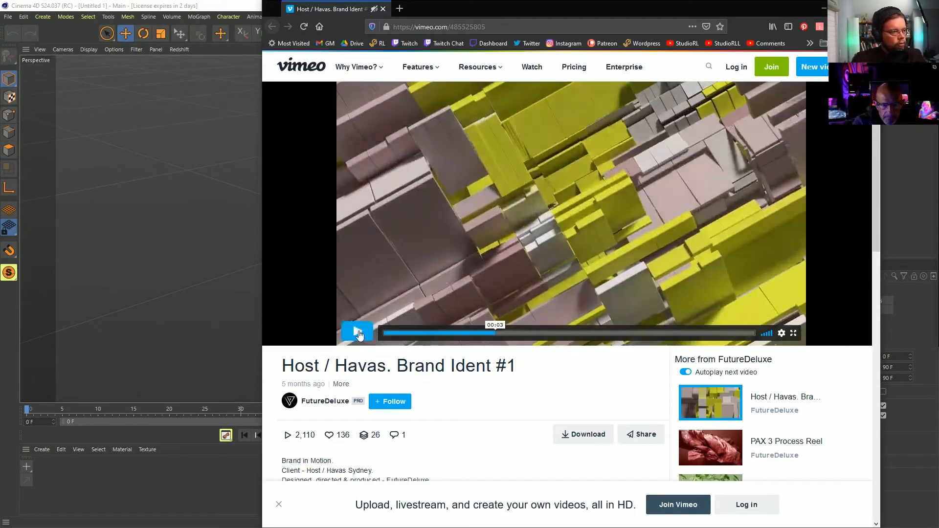
pyautogui.click(357, 332)
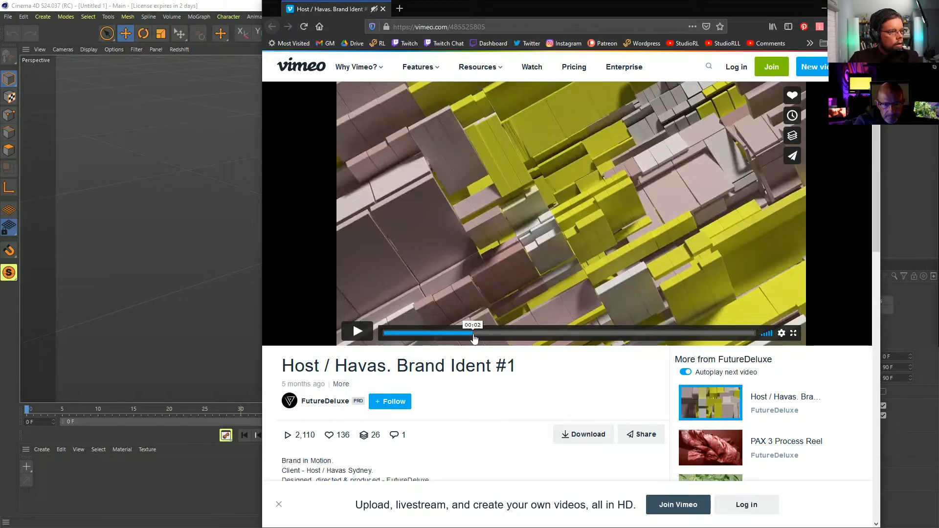
# Study the ident from the 2- to the 4-second mark, and replay it from the start with pauses at 3 and 4 seconds
pyautogui.click(468, 333)
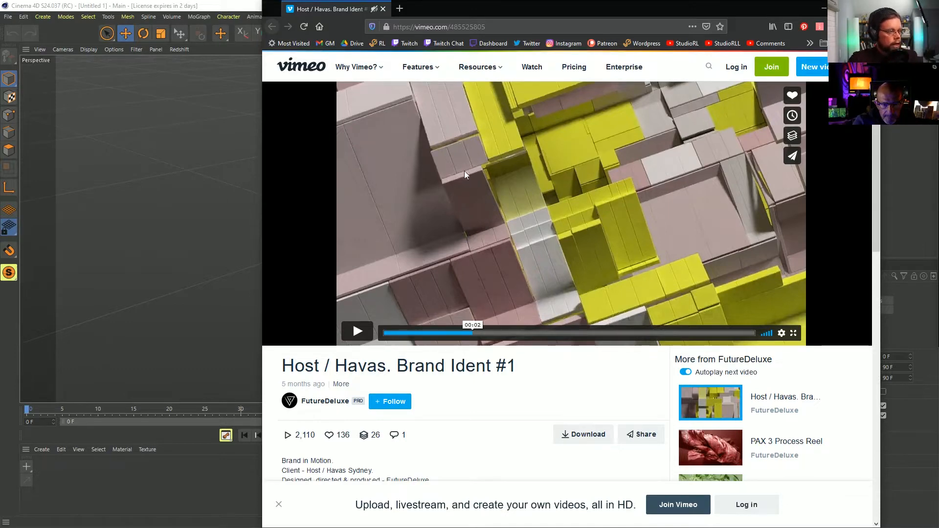
pyautogui.click(362, 334)
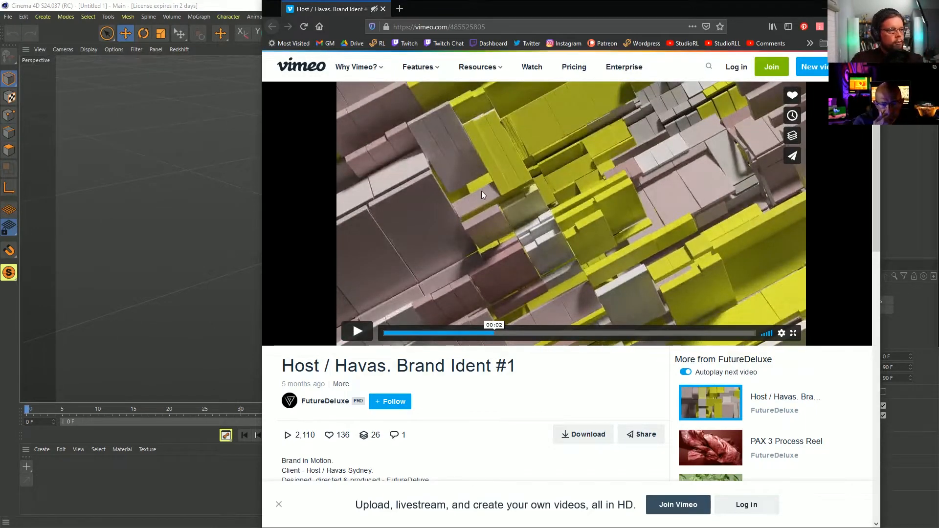
pyautogui.click(359, 332)
pyautogui.click(359, 332)
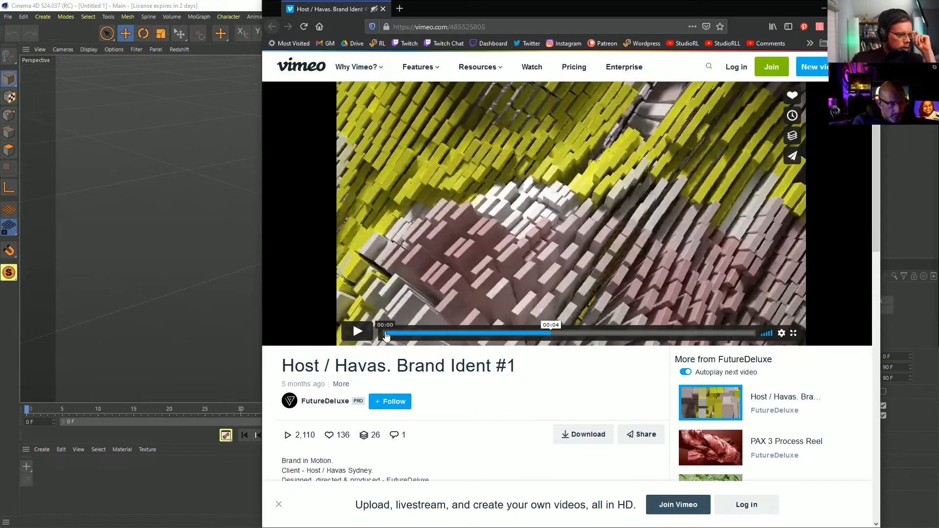
pyautogui.click(386, 334)
pyautogui.click(356, 334)
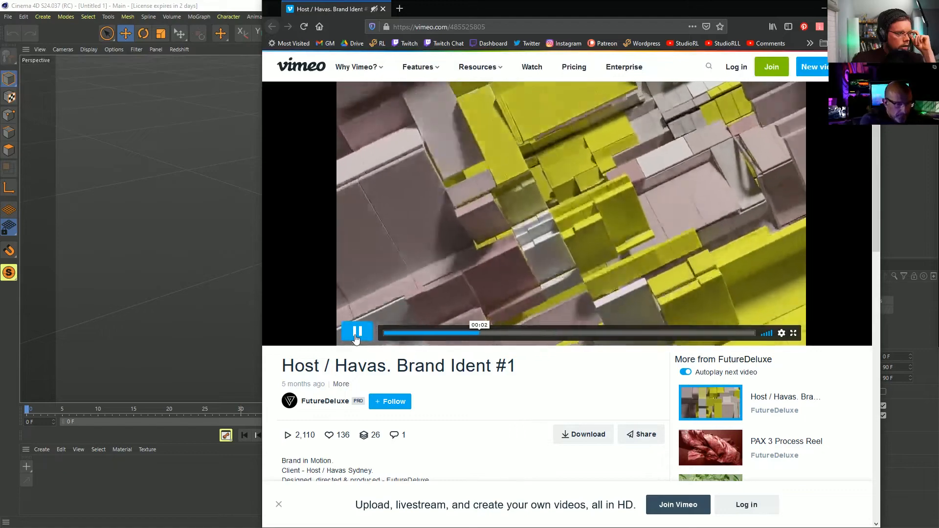
pyautogui.click(356, 332)
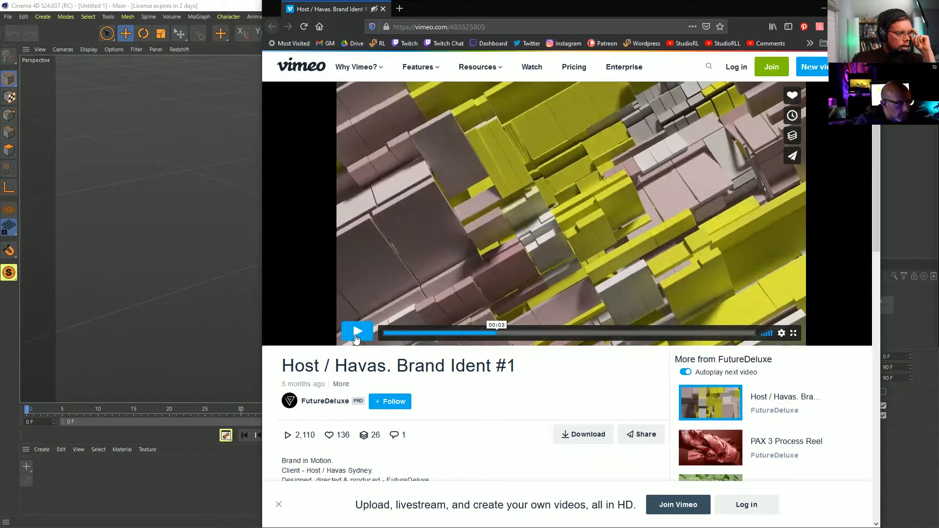
pyautogui.click(357, 335)
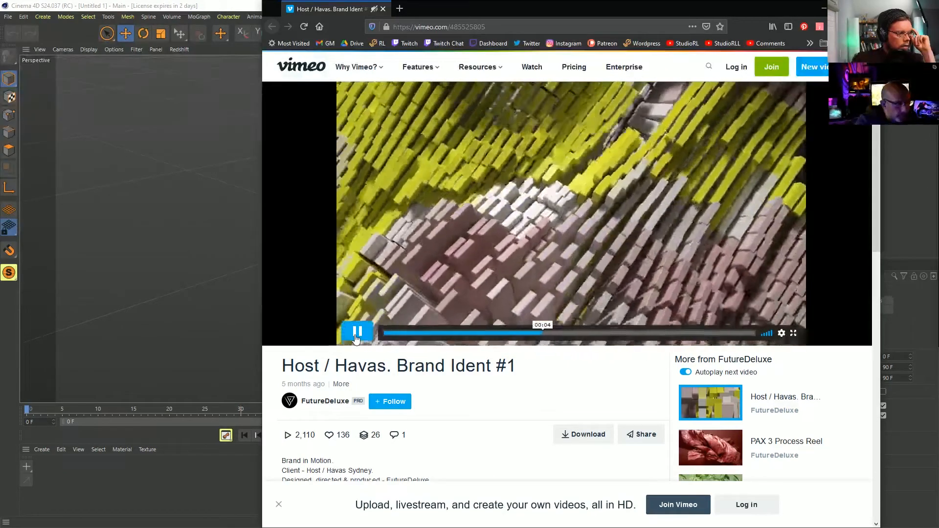
pyautogui.click(356, 336)
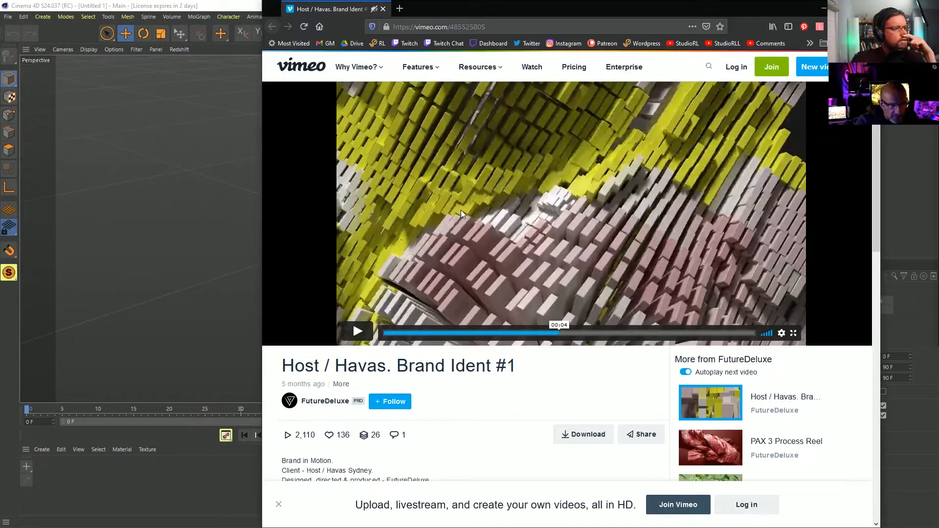
# Replay the ident up to the 5-second mark and return it to its first frame
pyautogui.click(385, 338)
pyautogui.click(357, 332)
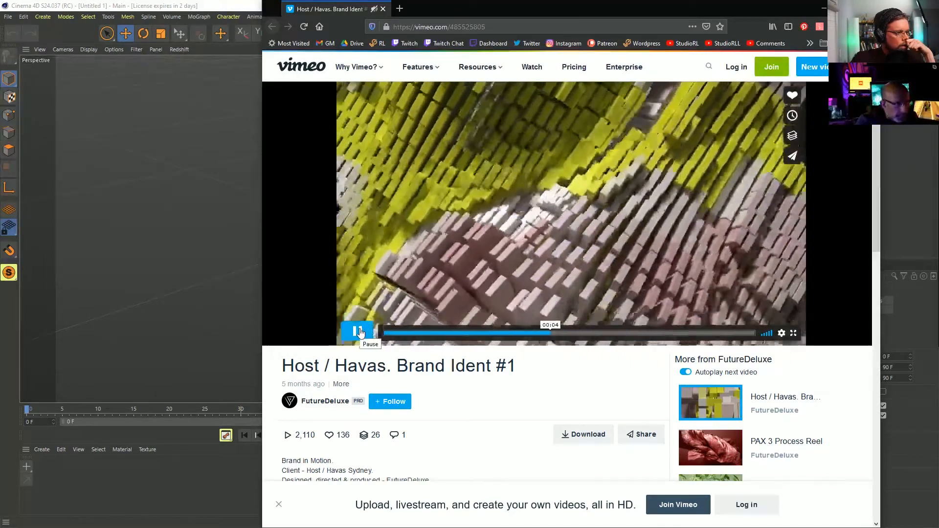
pyautogui.click(358, 331)
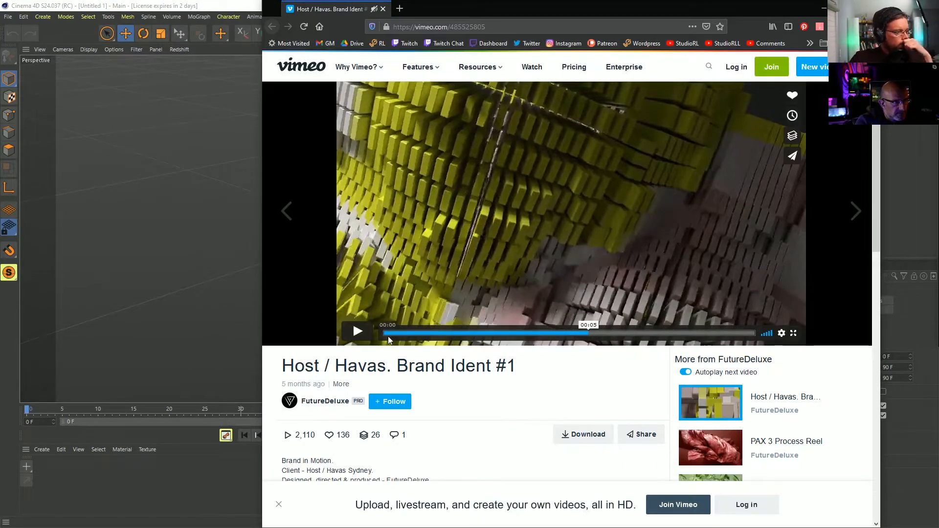
pyautogui.click(386, 336)
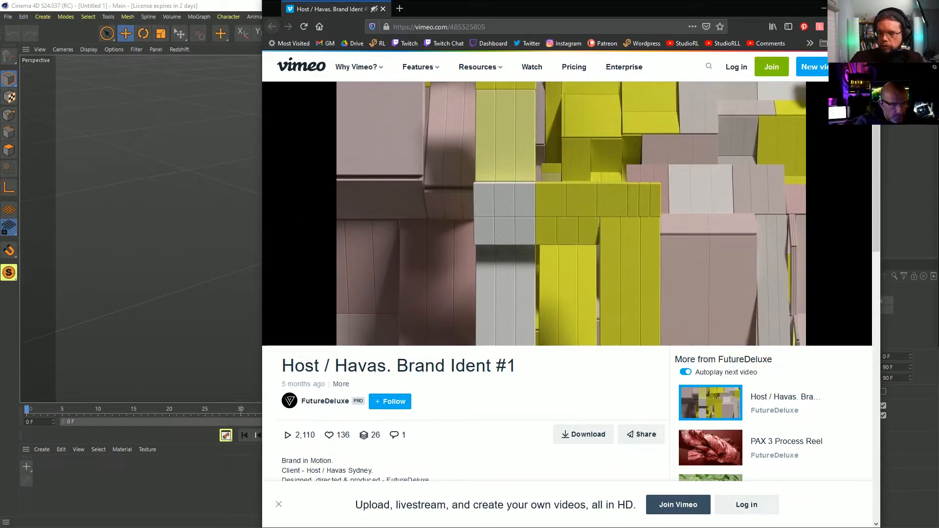
# Check the video's credits, minimize the browser, and switch to the shared Cinema 4D scene with the Matrix and Cloner
pyautogui.scroll(-3, 525, 430)
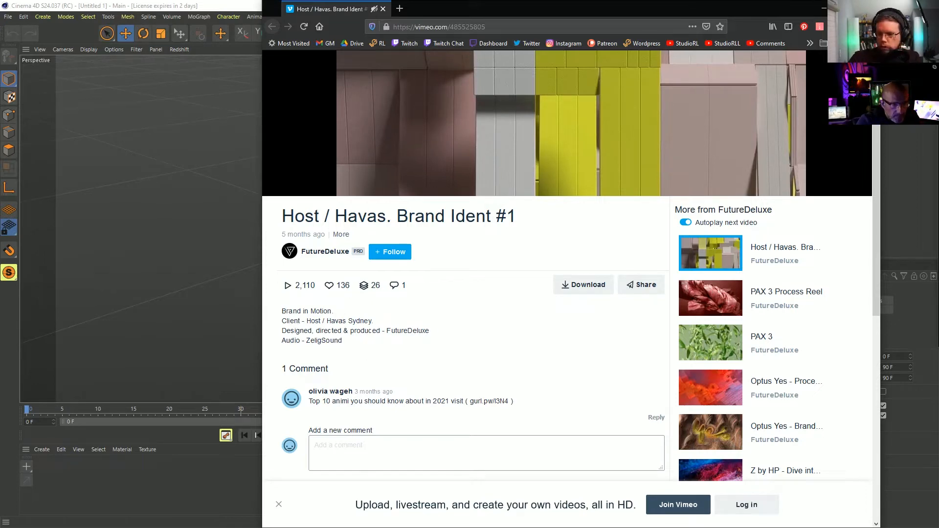
pyautogui.click(823, 9)
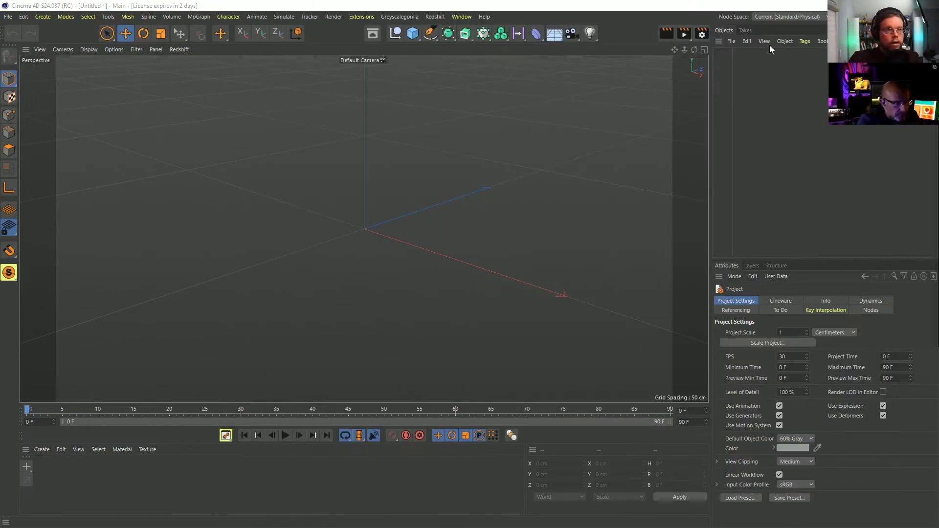
pyautogui.moveTo(591, 5); pyautogui.dragTo(591, 272)
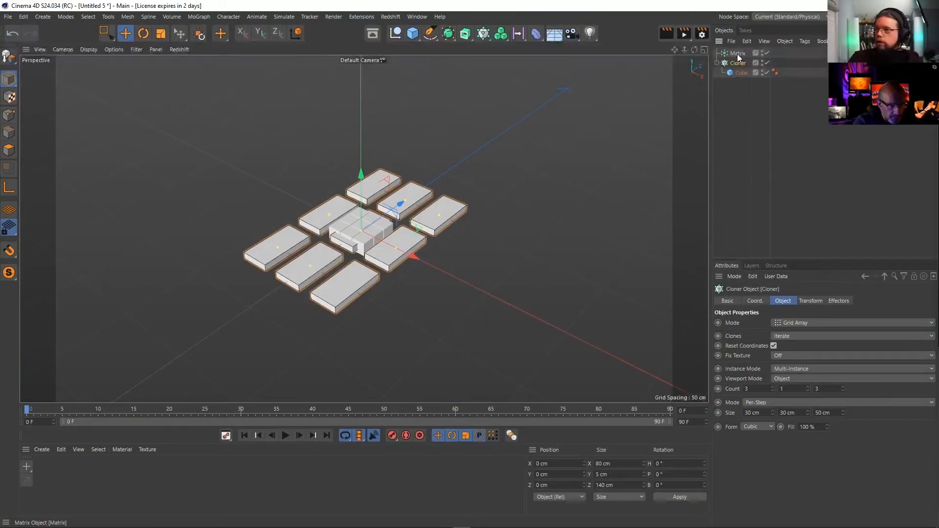
# Set the Matrix object's per-step grid size to 30 cm, 30 cm and 50 cm
pyautogui.click(737, 54)
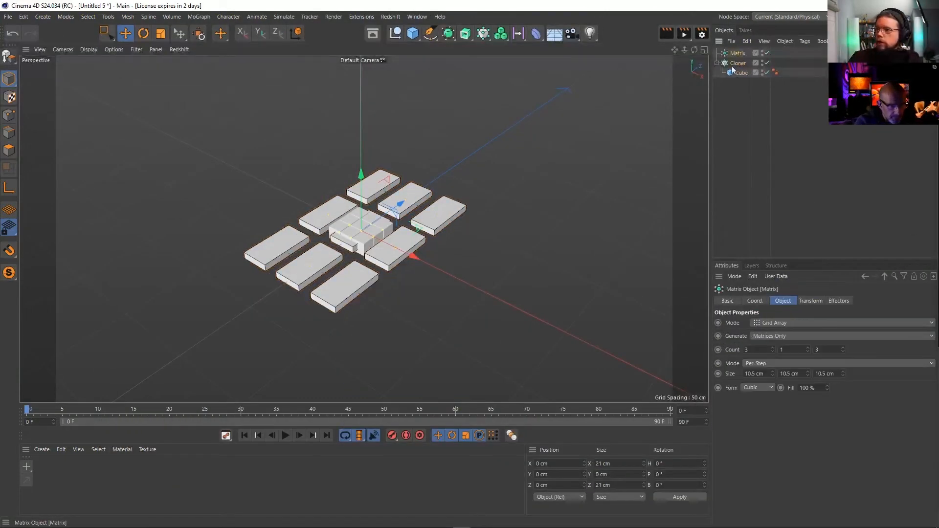
pyautogui.click(757, 374)
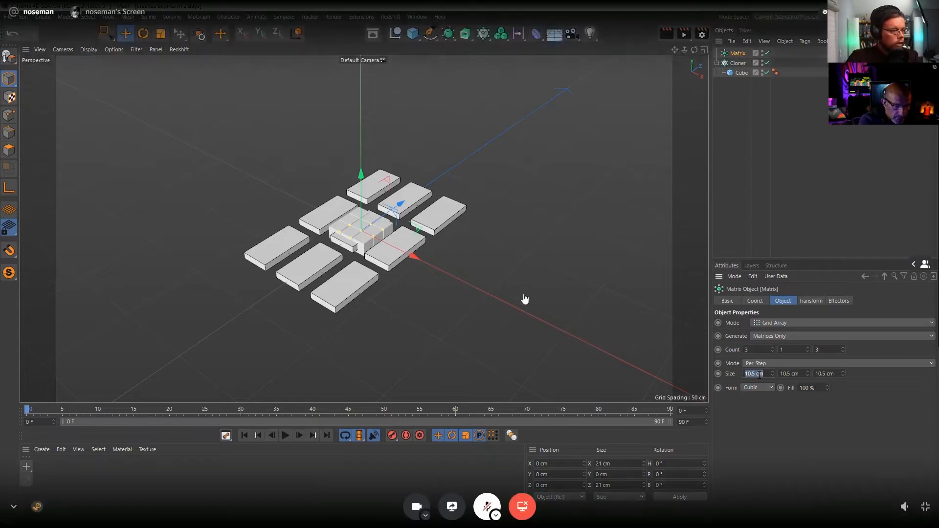
pyautogui.write('30')
pyautogui.press('Tab')
pyautogui.write('30')
pyautogui.press('Tab')
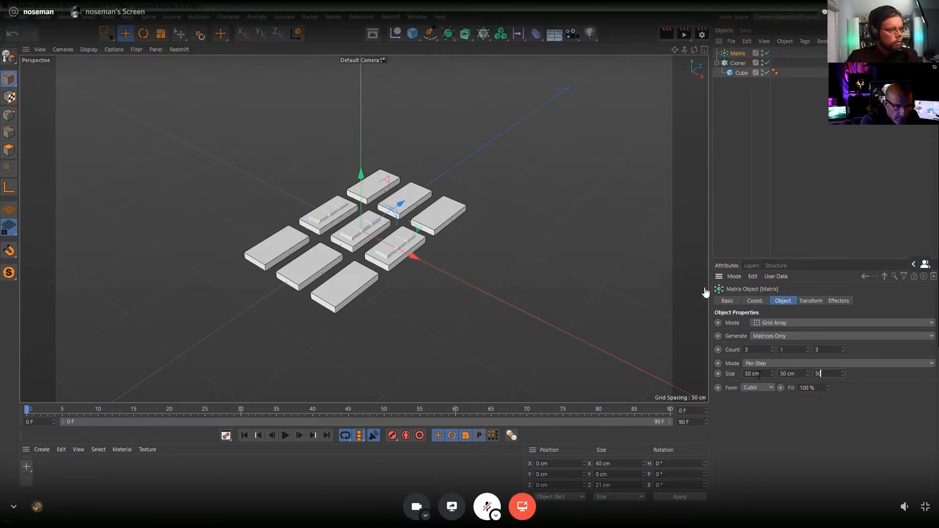
pyautogui.press('Return')
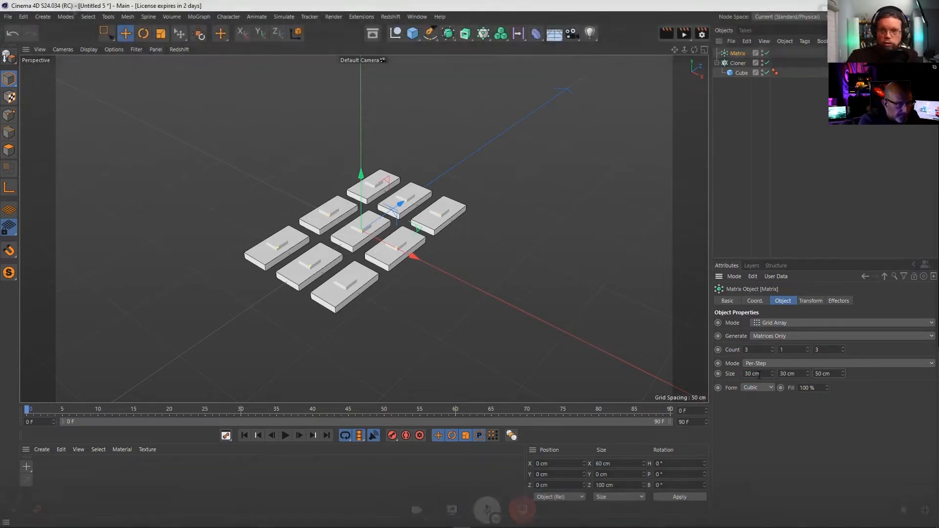
# Collapse the Cloner's hierarchy and disable the Matrix object
pyautogui.click(727, 64)
pyautogui.click(716, 63)
pyautogui.click(737, 53)
pyautogui.click(764, 53)
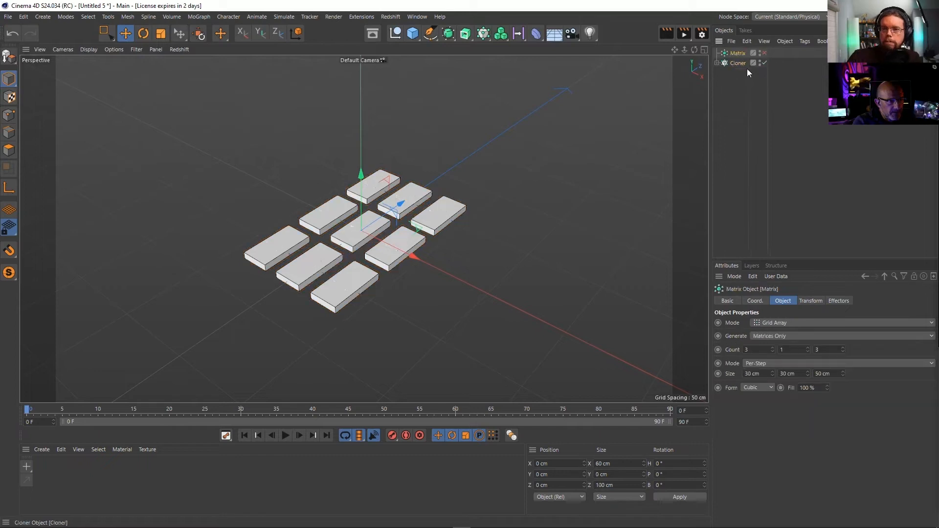
# Expand the Cloner and compare the Cube's dimensions with the Cloner's grid spacing
pyautogui.click(716, 63)
pyautogui.click(741, 72)
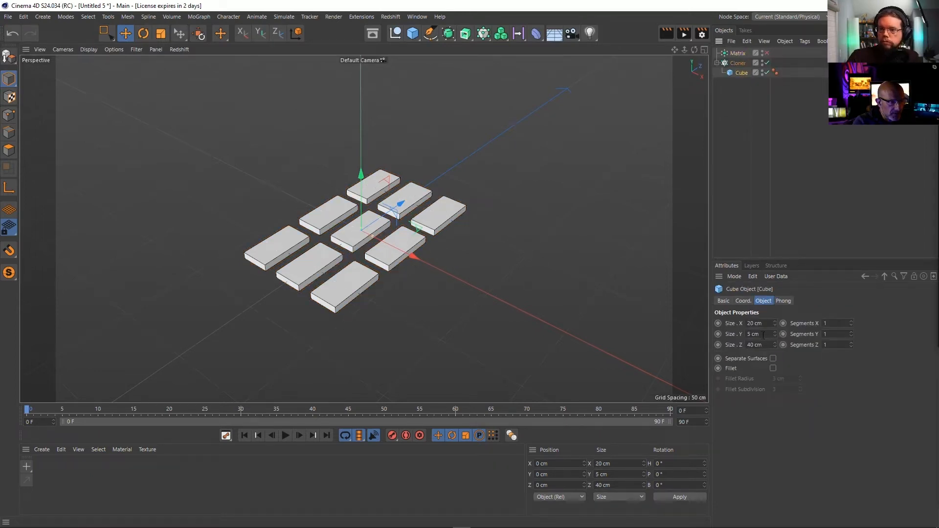
pyautogui.click(738, 62)
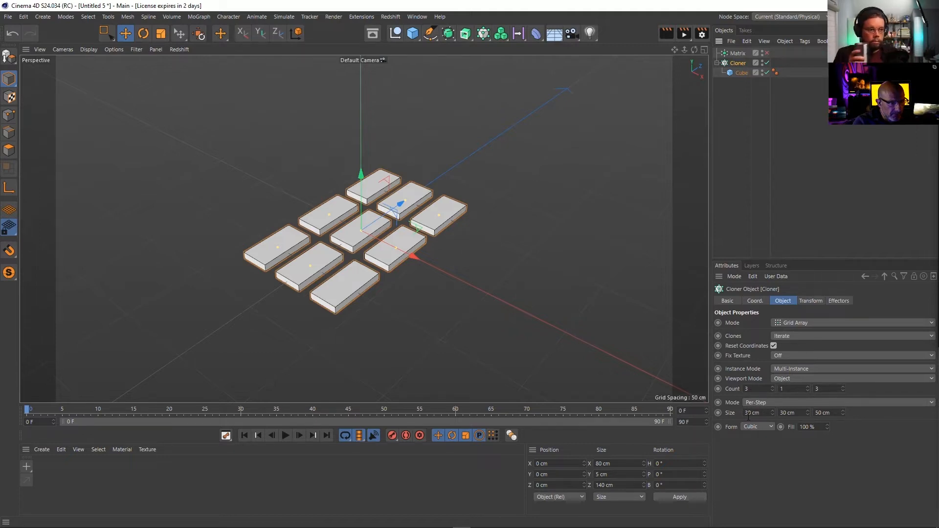
# Undo the stray change to the Cloner's grid size and enable the Matrix object
pyautogui.moveTo(772, 411)
pyautogui.mouseDown()
pyautogui.moveTo(773, 346)
pyautogui.moveTo(772, 397)
pyautogui.mouseUp()
pyautogui.hotkey('ctrl', 'z')
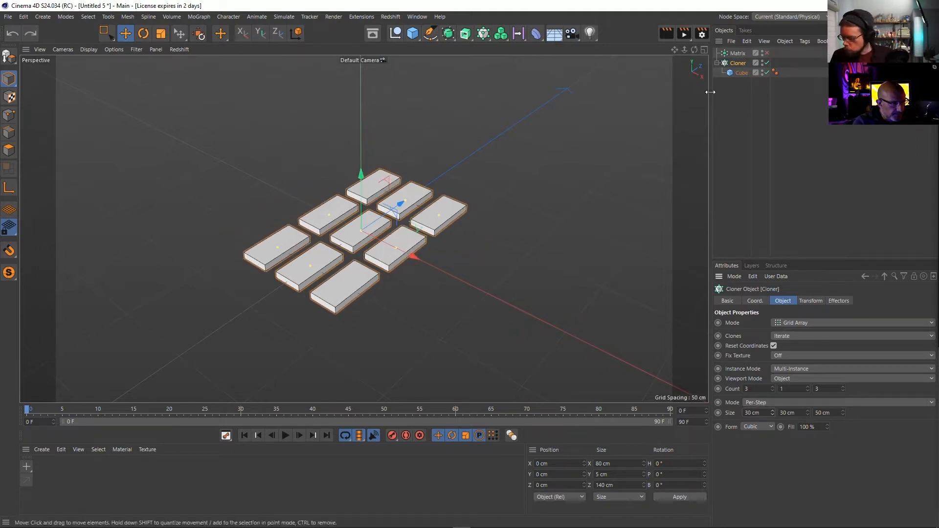
pyautogui.click(735, 53)
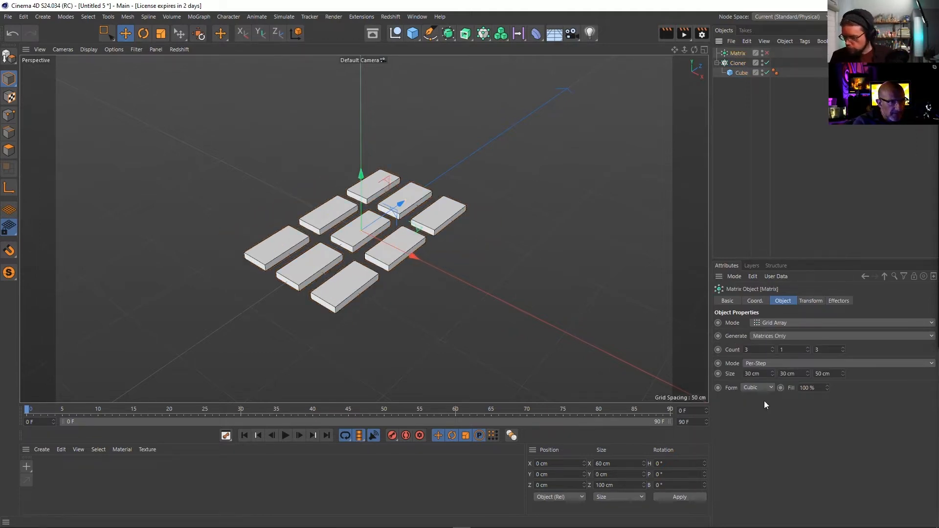
pyautogui.click(766, 53)
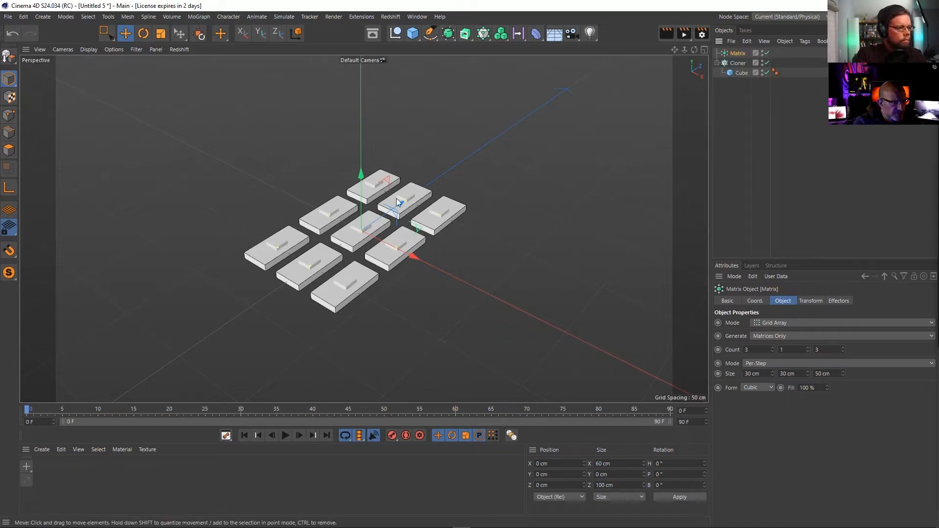
# Raise the Matrix object about 95 cm above the Cloner's blocks
pyautogui.click(726, 63)
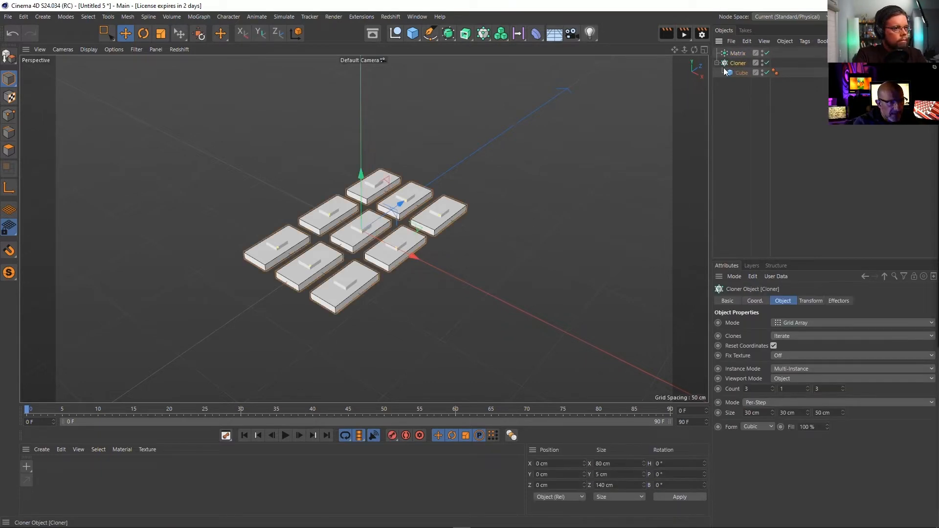
pyautogui.click(733, 53)
pyautogui.keyDown('alt'); pyautogui.moveTo(397, 214); pyautogui.dragTo(319, 260, button='middle'); pyautogui.keyUp('alt')
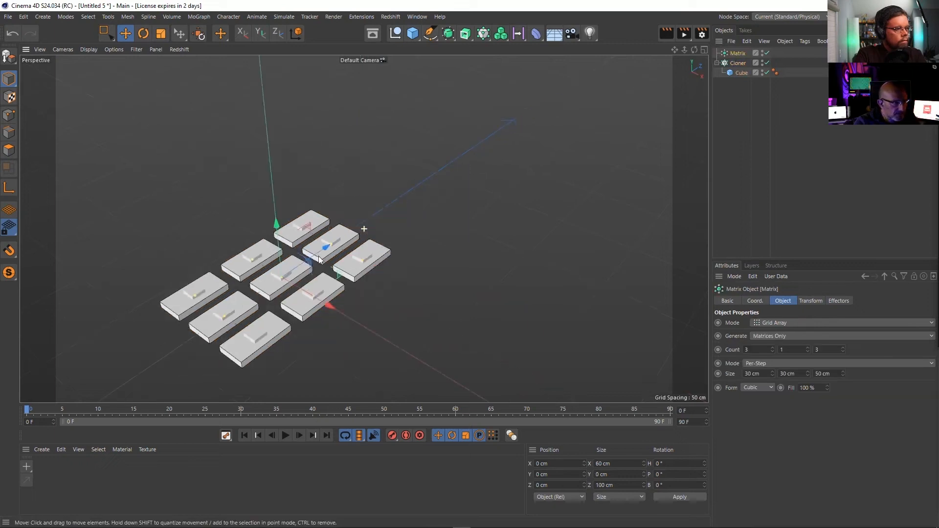
pyautogui.keyDown('alt'); pyautogui.moveTo(319, 256); pyautogui.dragTo(283, 151); pyautogui.keyUp('alt')
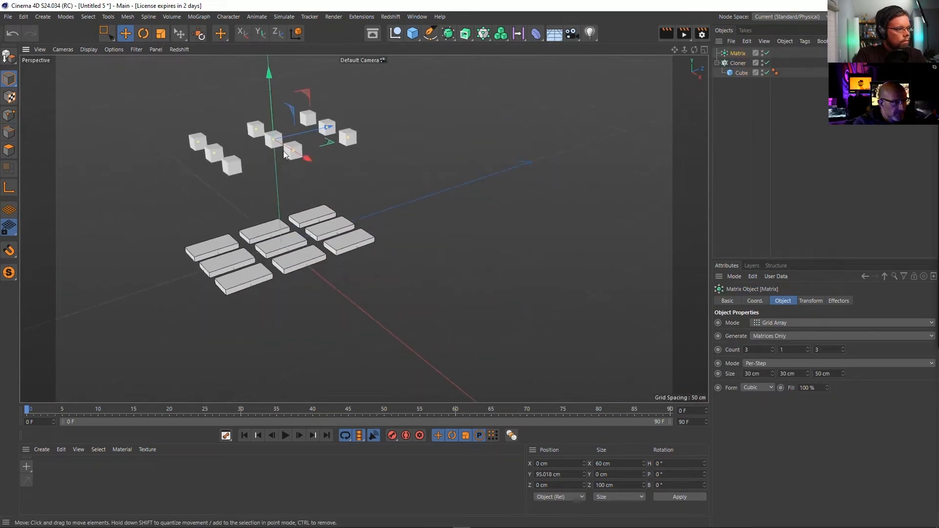
pyautogui.keyDown('alt'); pyautogui.moveTo(283, 151); pyautogui.dragTo(337, 155, button='middle'); pyautogui.keyUp('alt')
pyautogui.keyDown('alt'); pyautogui.moveTo(337, 155); pyautogui.dragTo(353, 155); pyautogui.keyUp('alt')
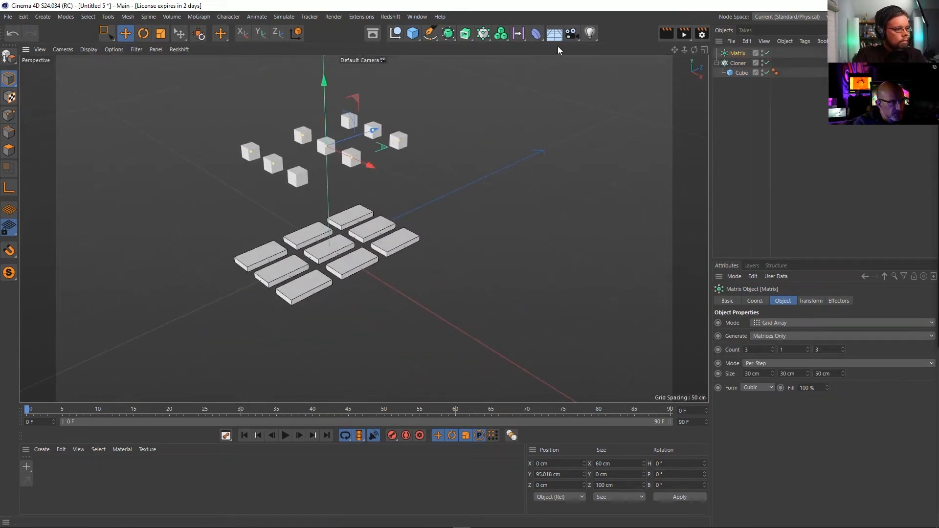
# Set the Matrix object's transform pitch rotation to 90°
pyautogui.click(807, 301)
pyautogui.moveTo(886, 336); pyautogui.dragTo(877, 360)
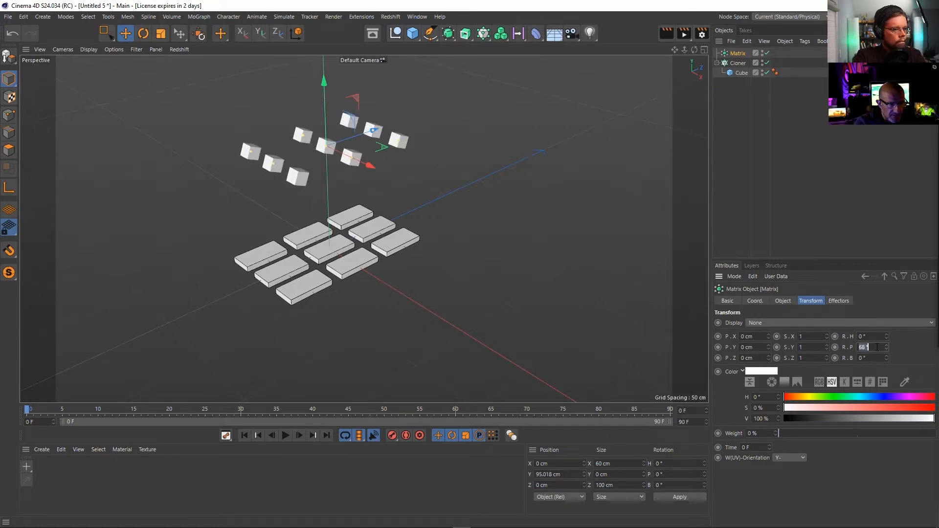
pyautogui.press('Return')
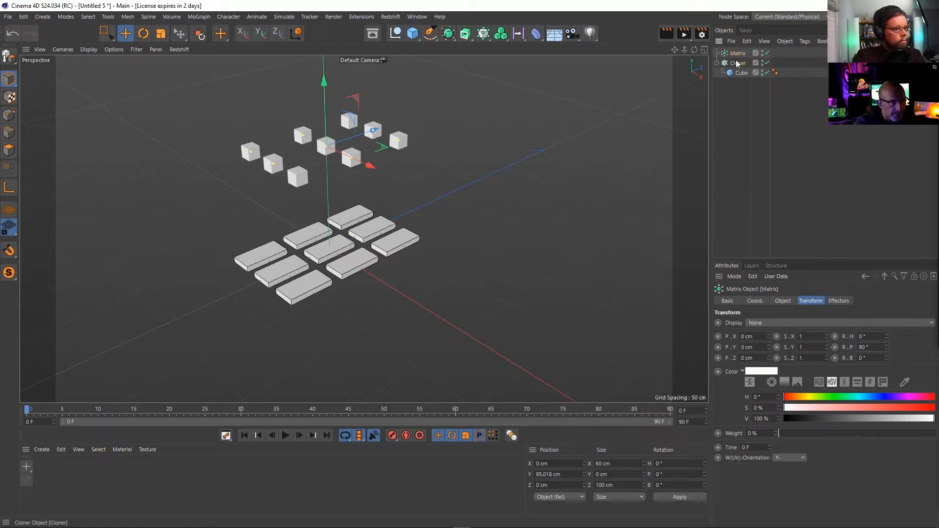
# Add an Inheritance effector to the Cloner
pyautogui.click(738, 63)
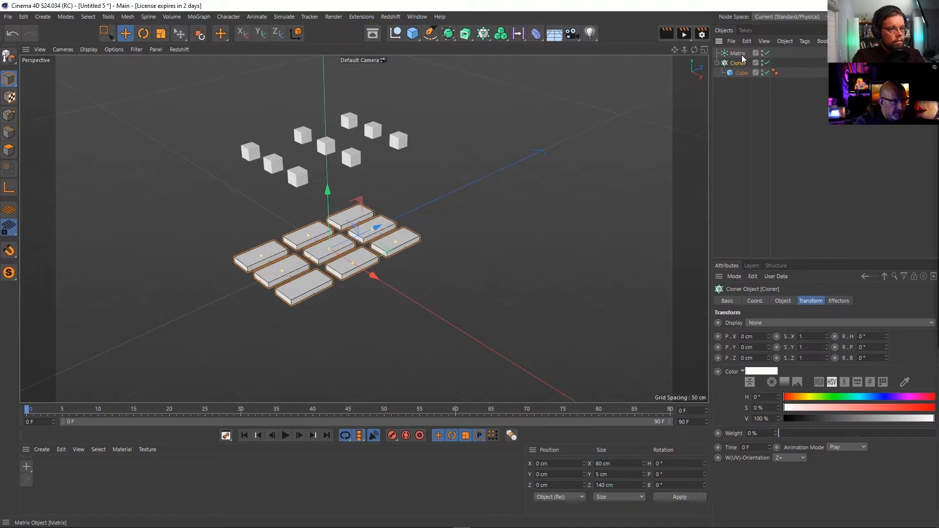
pyautogui.click(204, 18)
pyautogui.moveTo(254, 32)
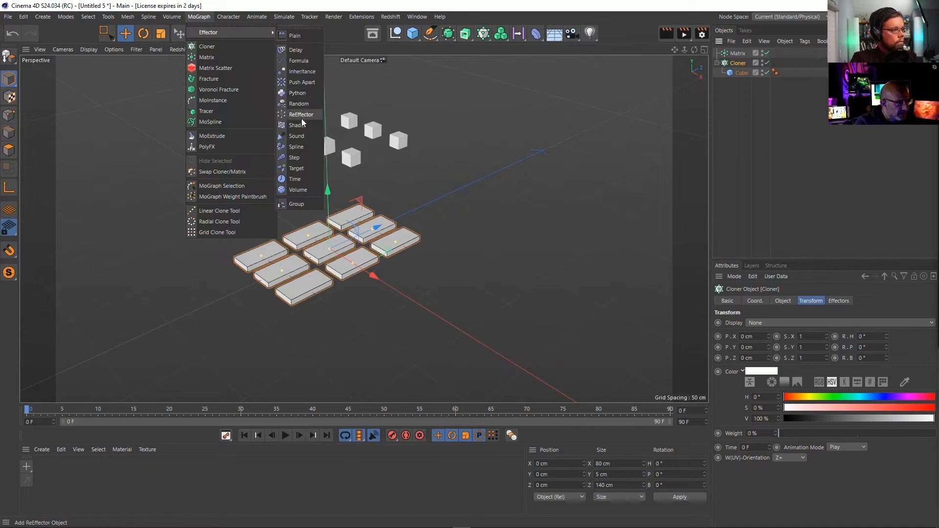
pyautogui.click(303, 71)
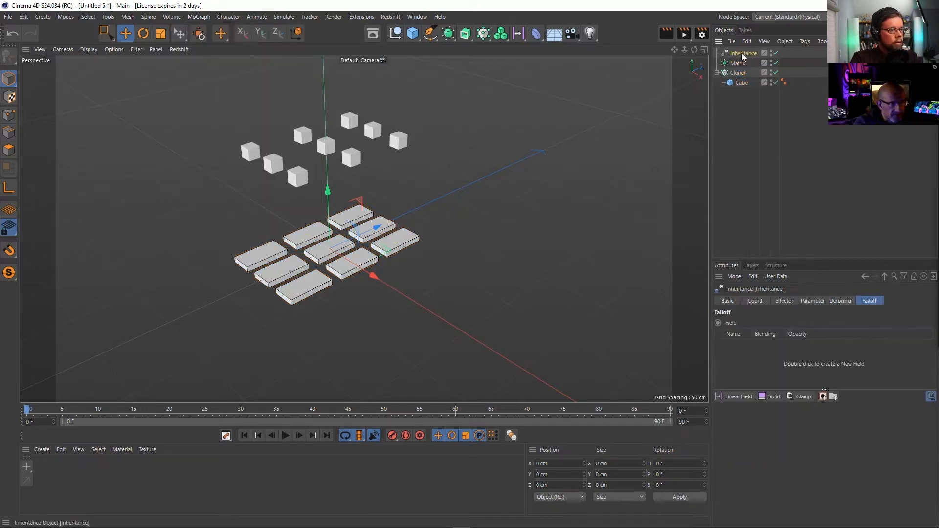
# Assign the Matrix as the Inheritance effector's source object and lower the effector's strength to 0%
pyautogui.click(787, 301)
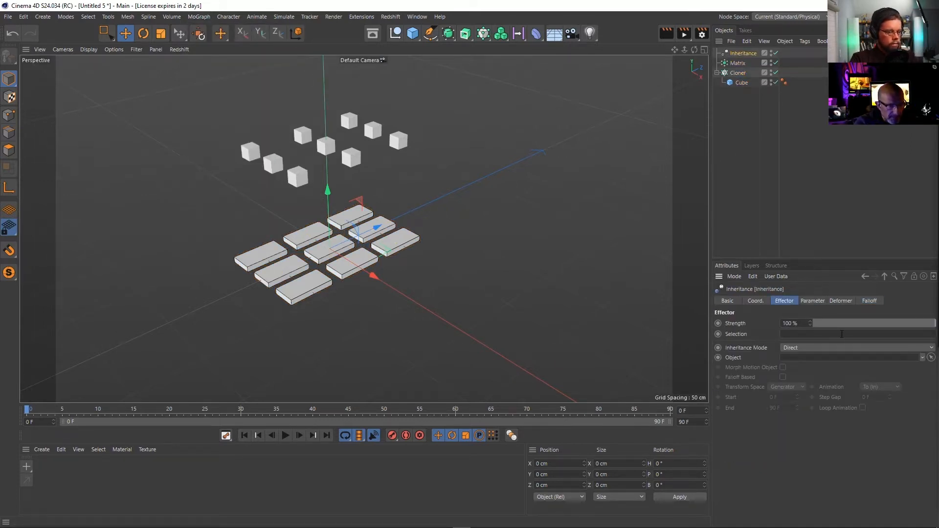
pyautogui.moveTo(737, 63); pyautogui.dragTo(791, 354)
pyautogui.moveTo(912, 321)
pyautogui.mouseDown()
pyautogui.moveTo(803, 324)
pyautogui.moveTo(932, 324)
pyautogui.moveTo(781, 325)
pyautogui.moveTo(929, 323)
pyautogui.moveTo(885, 342)
pyautogui.moveTo(792, 342)
pyautogui.moveTo(924, 333)
pyautogui.moveTo(773, 340)
pyautogui.mouseUp()
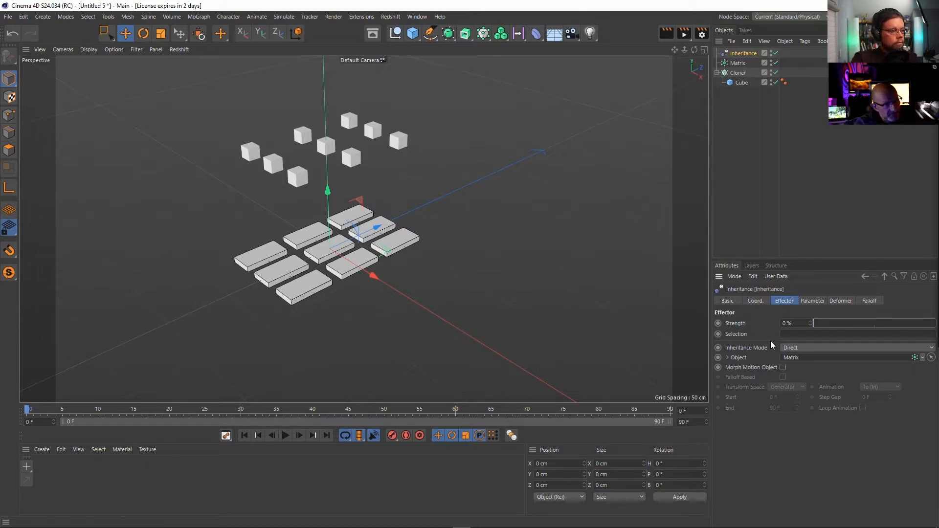
pyautogui.moveTo(770, 341)
pyautogui.mouseDown()
pyautogui.moveTo(929, 336)
pyautogui.moveTo(765, 331)
pyautogui.mouseUp()
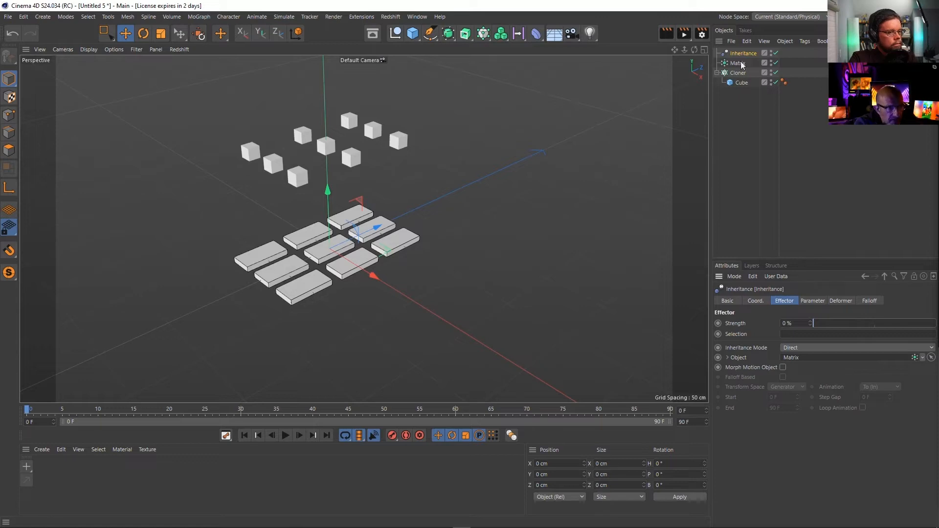
# Check the Inheritance and Matrix transform settings and try the effector's Animation inheritance mode
pyautogui.click(816, 301)
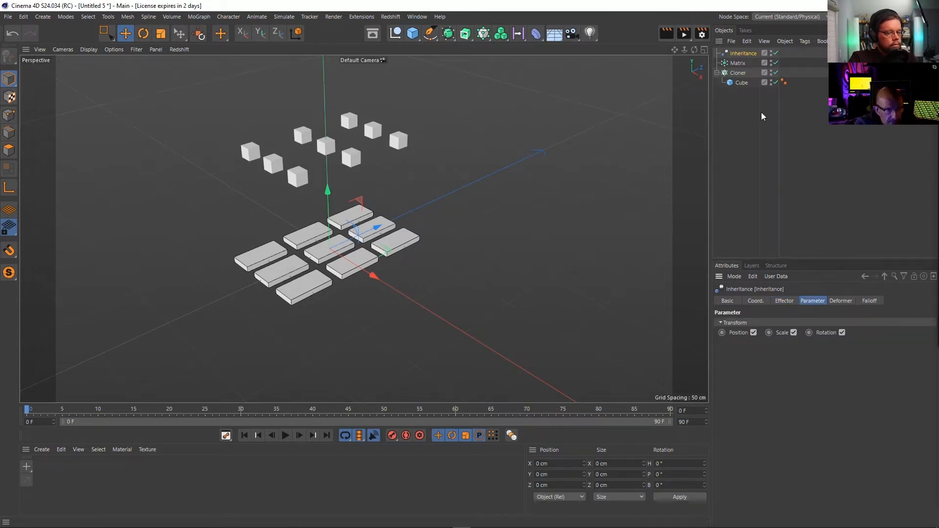
pyautogui.click(736, 63)
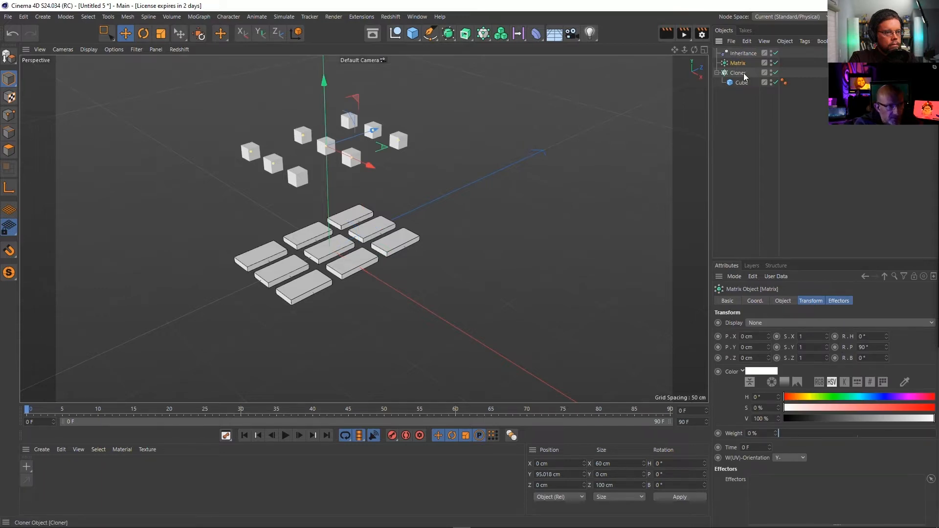
pyautogui.click(741, 54)
pyautogui.click(784, 301)
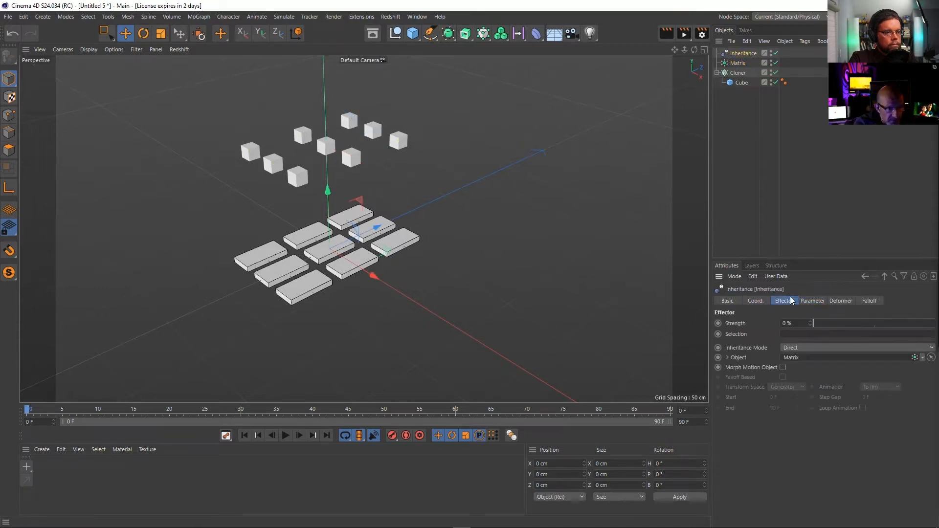
pyautogui.click(814, 348)
pyautogui.click(815, 374)
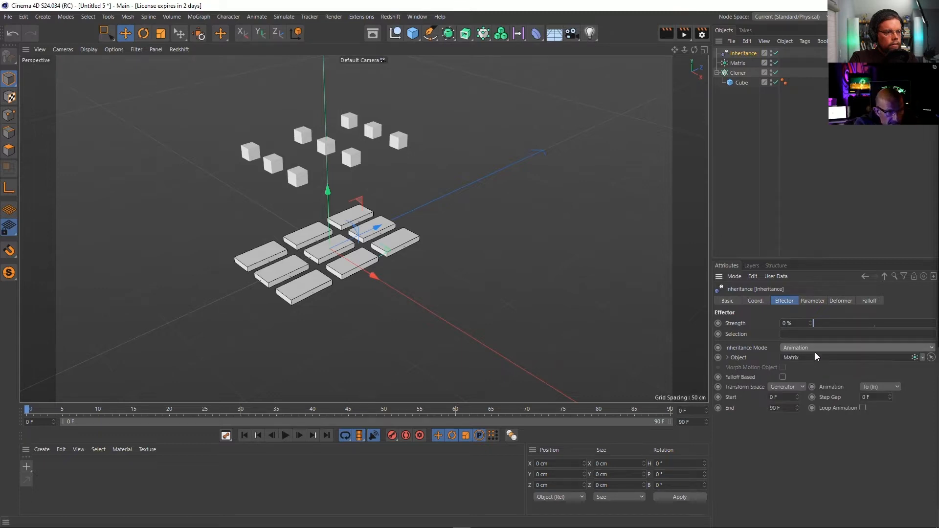
# Enable Morph Motion Object in Direct inheritance mode and test the effector's strength from 100% down to 0%
pyautogui.moveTo(815, 323); pyautogui.dragTo(934, 323)
pyautogui.click(843, 347)
pyautogui.click(837, 357)
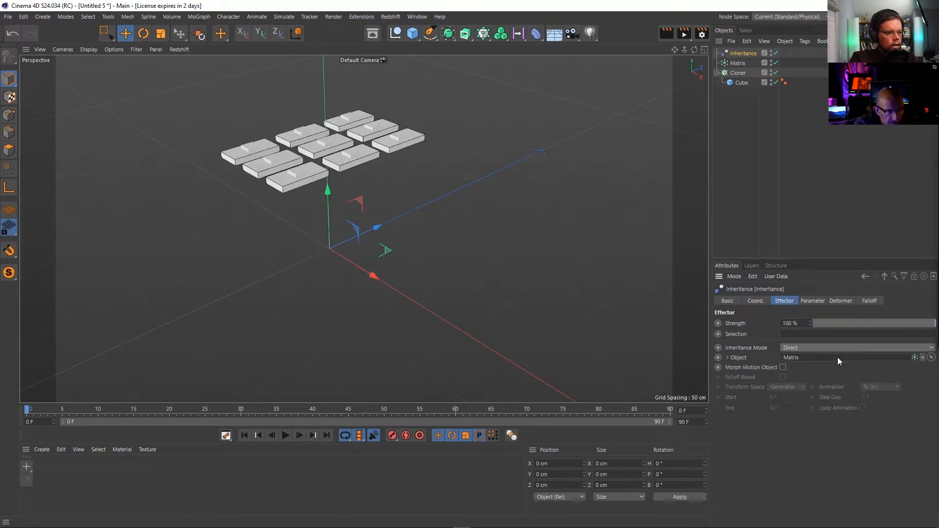
pyautogui.click(782, 367)
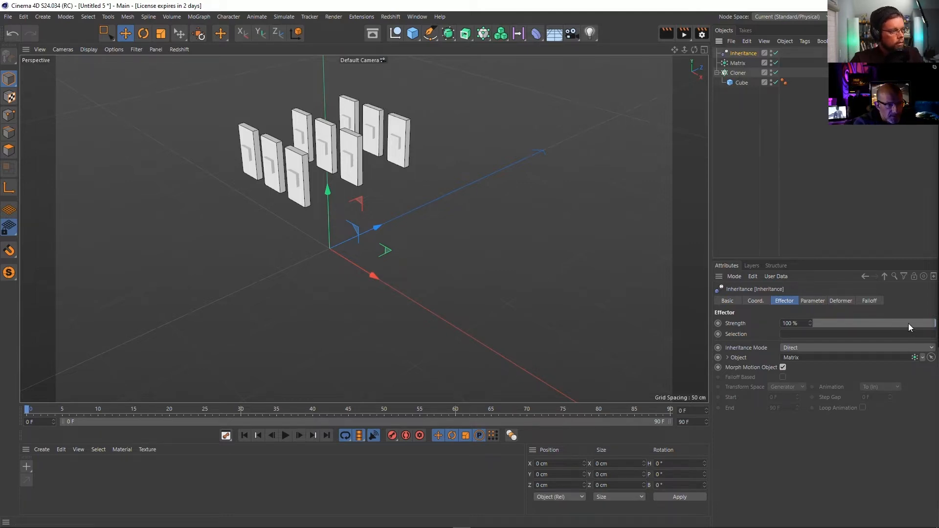
pyautogui.moveTo(908, 324); pyautogui.dragTo(796, 321)
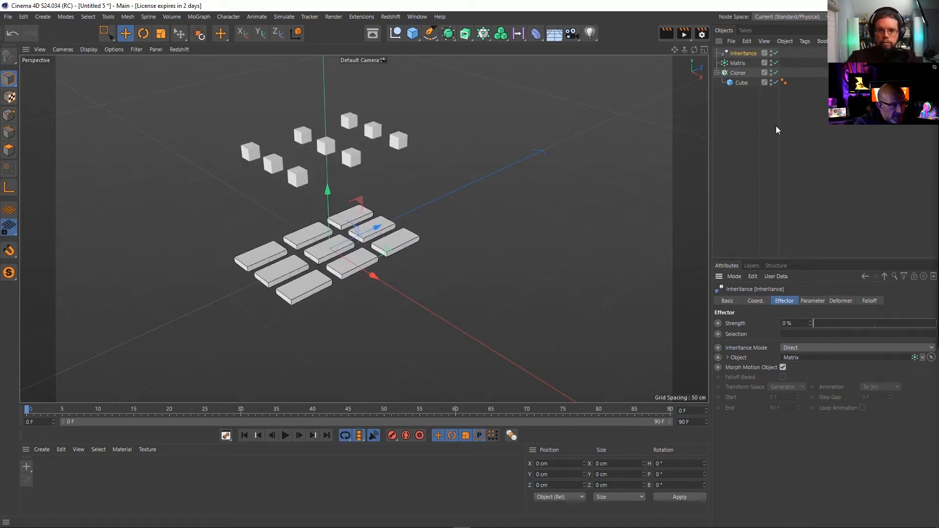
# Review the Matrix object's grid settings and add a Landscape primitive to the scene
pyautogui.click(738, 73)
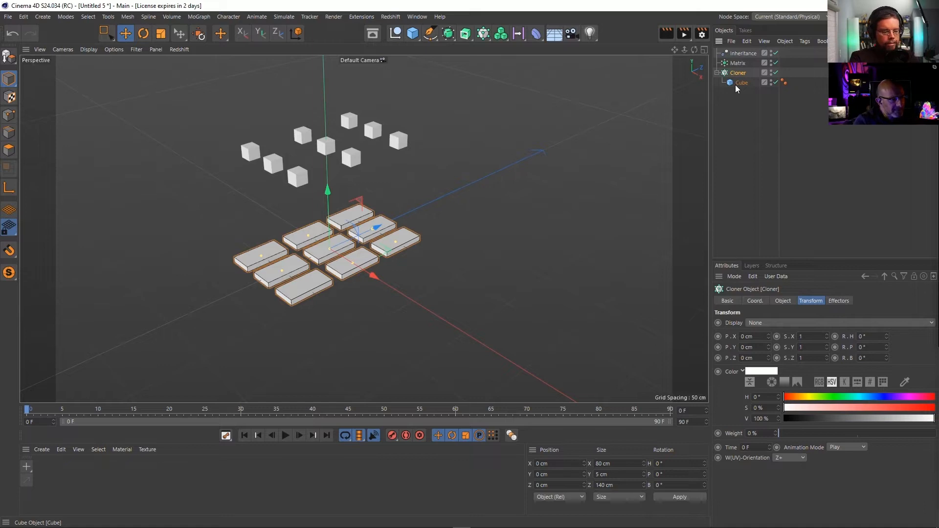
pyautogui.click(738, 62)
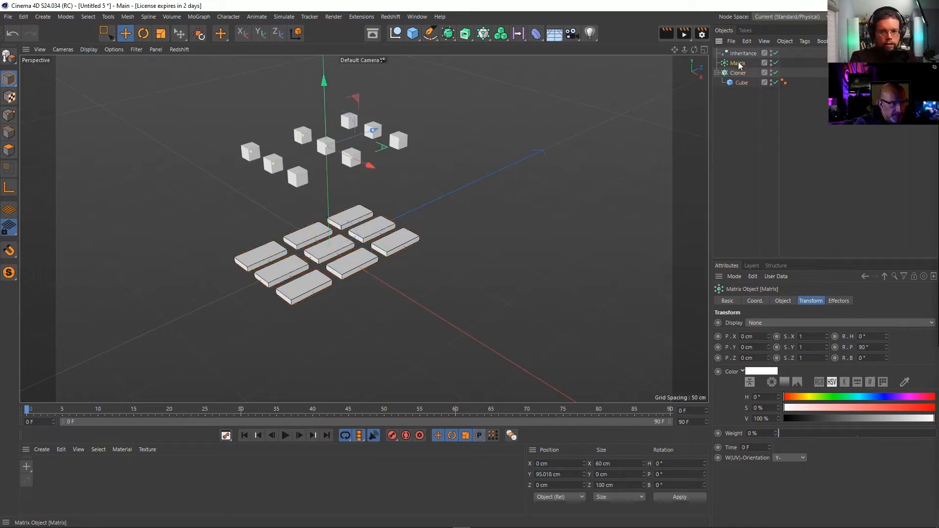
pyautogui.click(783, 301)
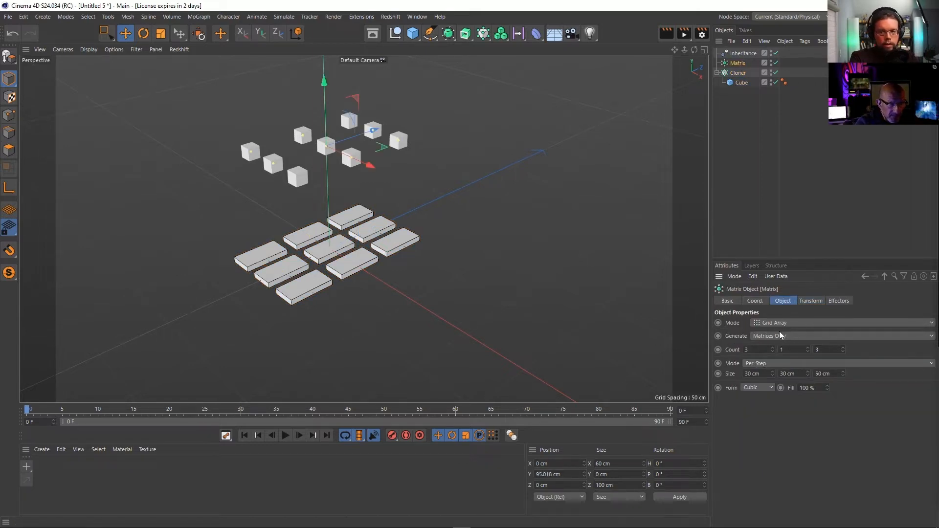
pyautogui.click(412, 33)
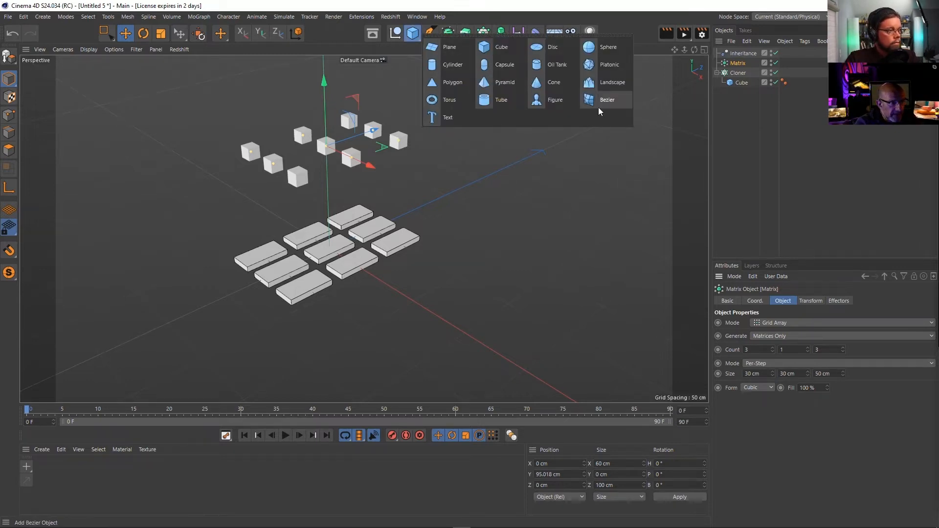
pyautogui.click(606, 84)
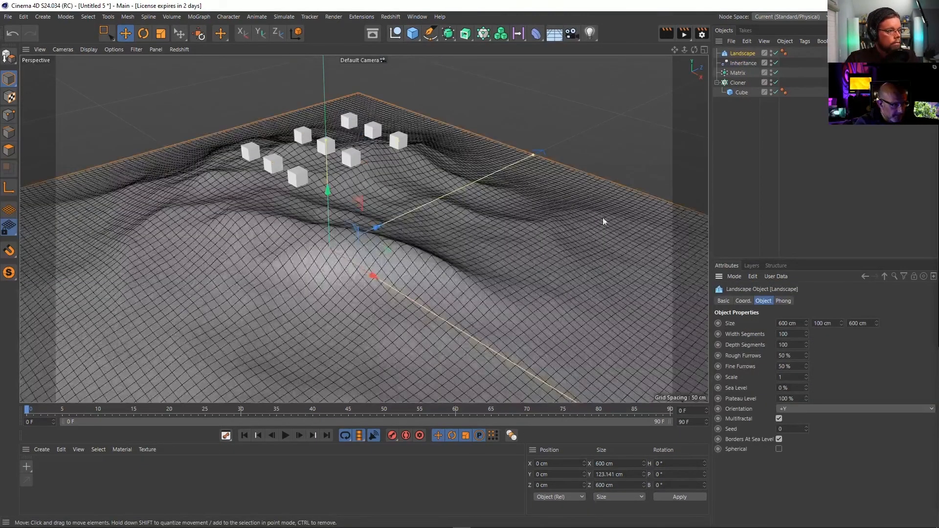
# Scale the Landscape down to about 175 cm square and tilt it about 34° at a height of about 116 cm
pyautogui.press('t')
pyautogui.moveTo(602, 217); pyautogui.dragTo(356, 286)
pyautogui.press('e')
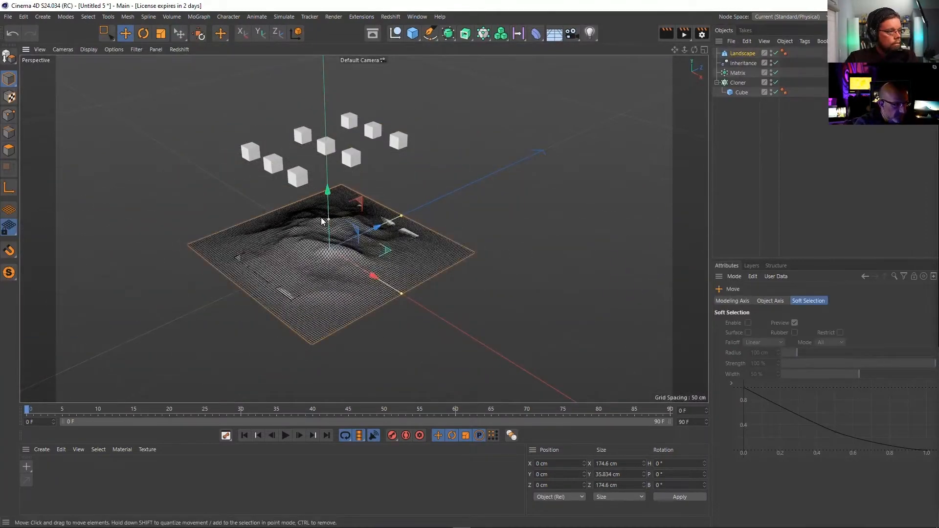
pyautogui.moveTo(329, 217)
pyautogui.mouseDown()
pyautogui.moveTo(328, 104)
pyautogui.moveTo(294, 147)
pyautogui.moveTo(288, 176)
pyautogui.mouseUp()
pyautogui.press('r')
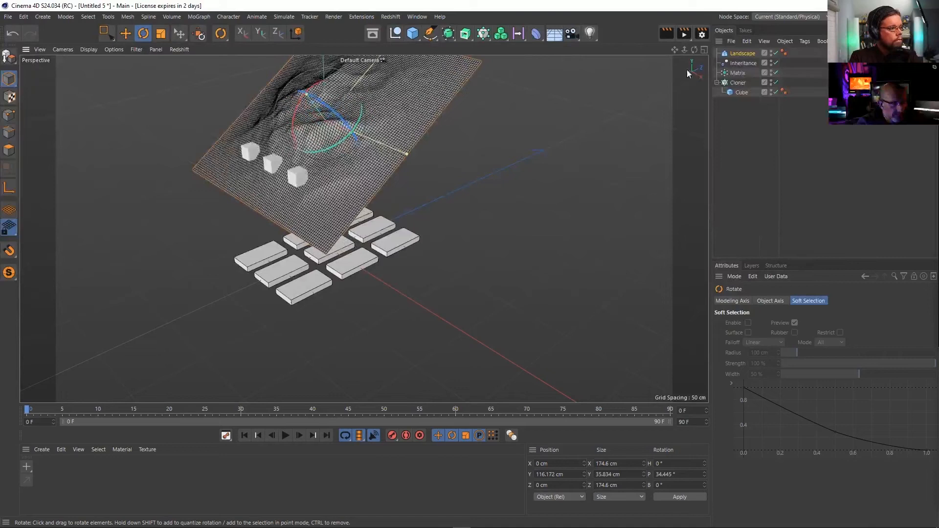
# Switch the Matrix to Object mode with the Landscape as its source and set the count to 9
pyautogui.click(737, 73)
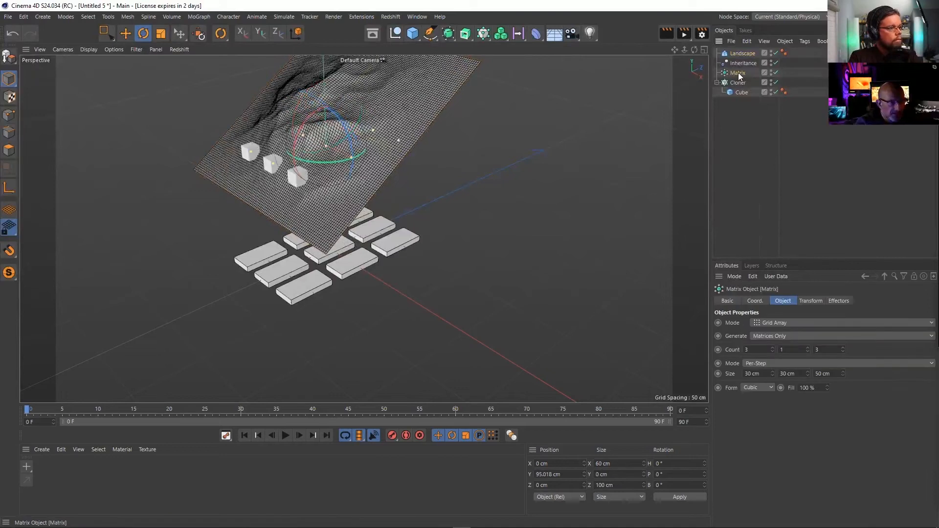
pyautogui.click(776, 322)
pyautogui.click(782, 329)
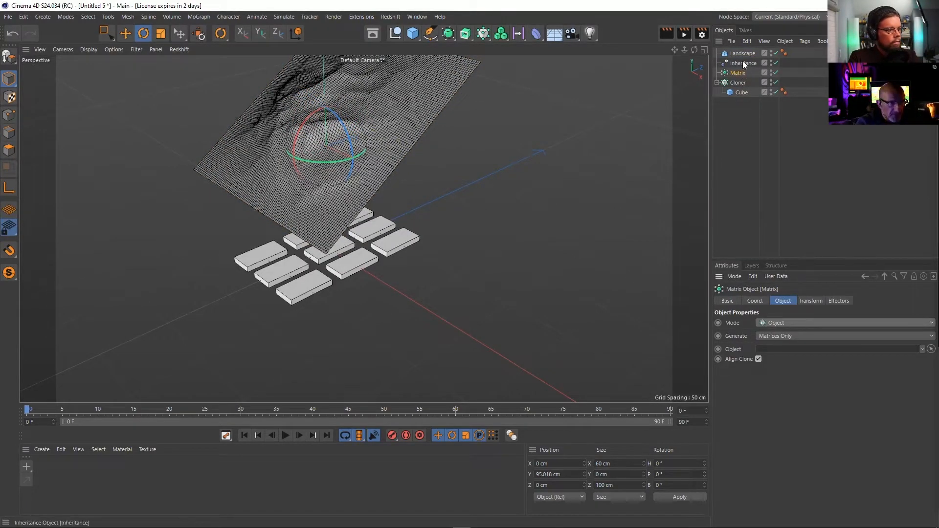
pyautogui.moveTo(739, 54); pyautogui.dragTo(796, 350)
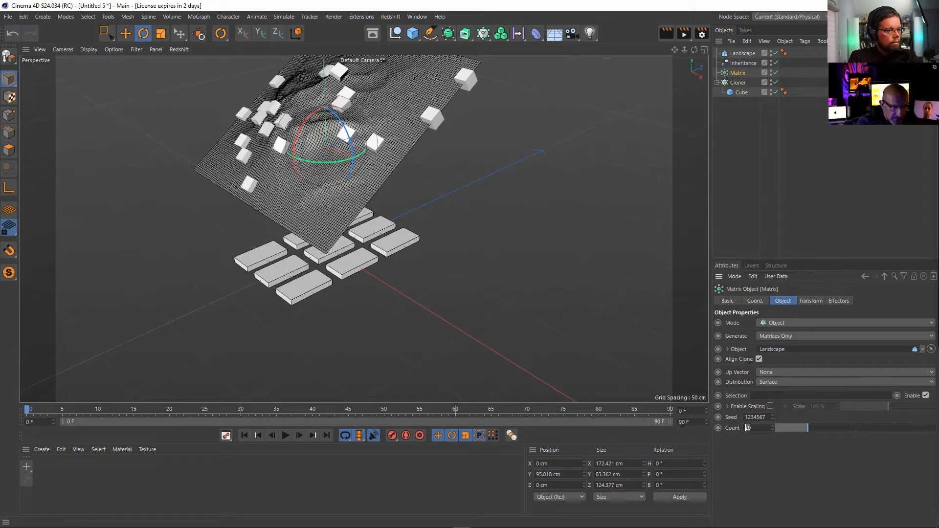
pyautogui.write('9')
pyautogui.press('Return')
# Blend the Cloner's blocks onto the Landscape by setting the Inheritance strength to 100%, and select the Landscape
pyautogui.click(774, 63)
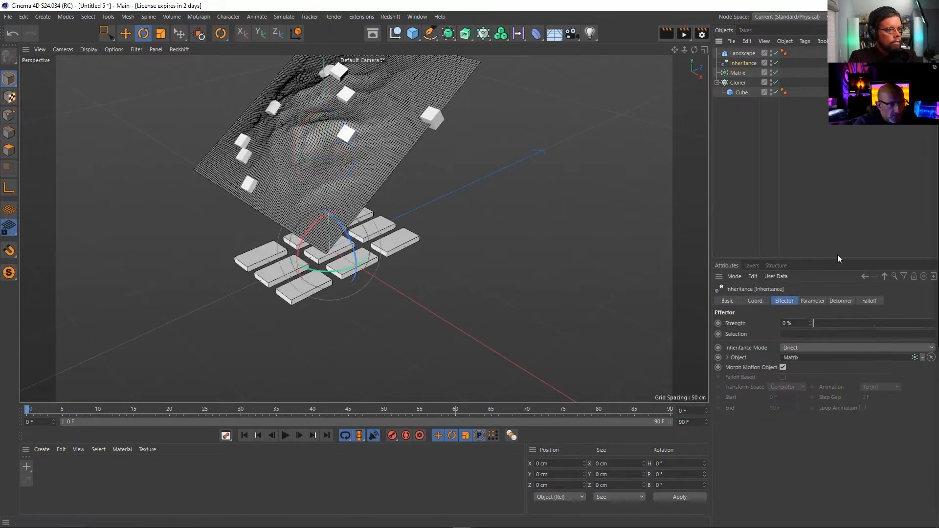
pyautogui.moveTo(837, 323); pyautogui.dragTo(763, 348)
pyautogui.moveTo(386, 246)
pyautogui.keyDown('alt'); pyautogui.mouseDown()
pyautogui.moveTo(398, 254)
pyautogui.moveTo(391, 245)
pyautogui.mouseUp(); pyautogui.keyUp('alt')
pyautogui.keyDown('alt'); pyautogui.moveTo(391, 245); pyautogui.dragTo(402, 254, button='middle'); pyautogui.keyUp('alt')
pyautogui.moveTo(824, 330); pyautogui.dragTo(935, 320)
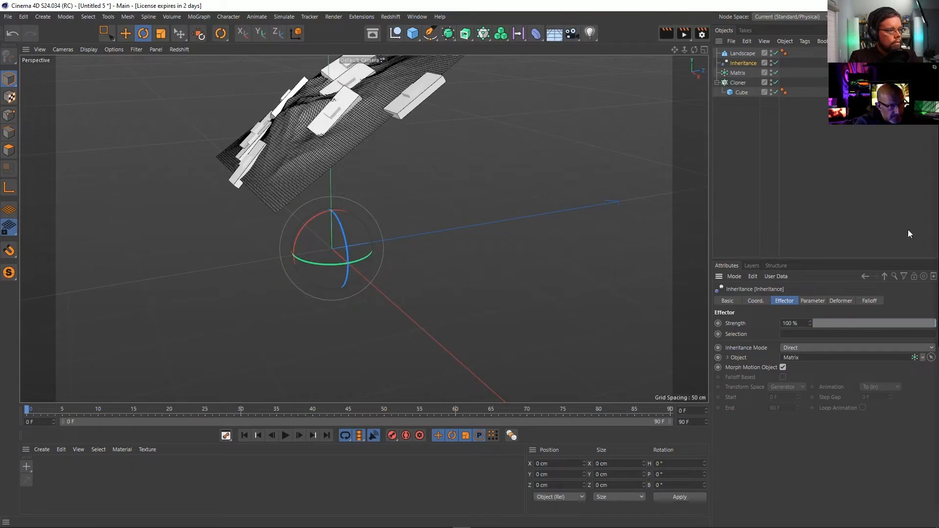
pyautogui.click(746, 53)
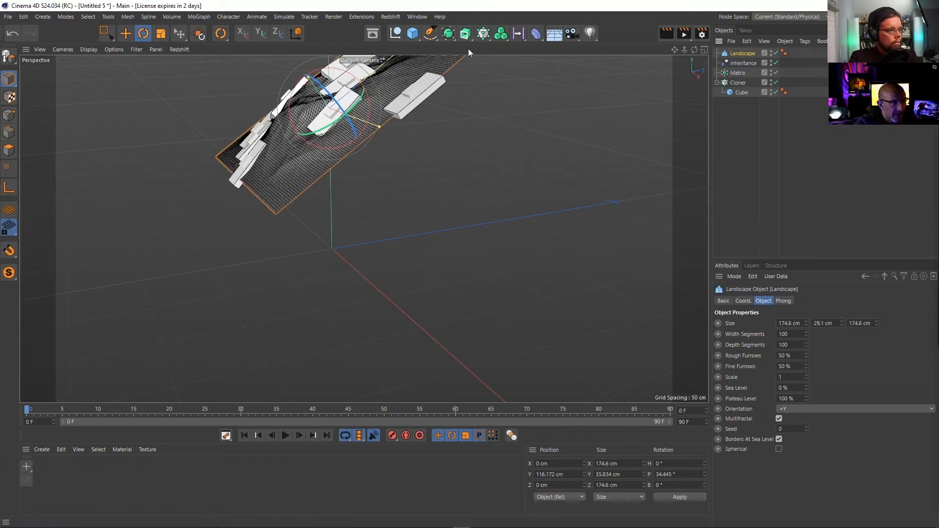
# Add a Formula deformer and make it a child of the Landscape
pyautogui.click(533, 34)
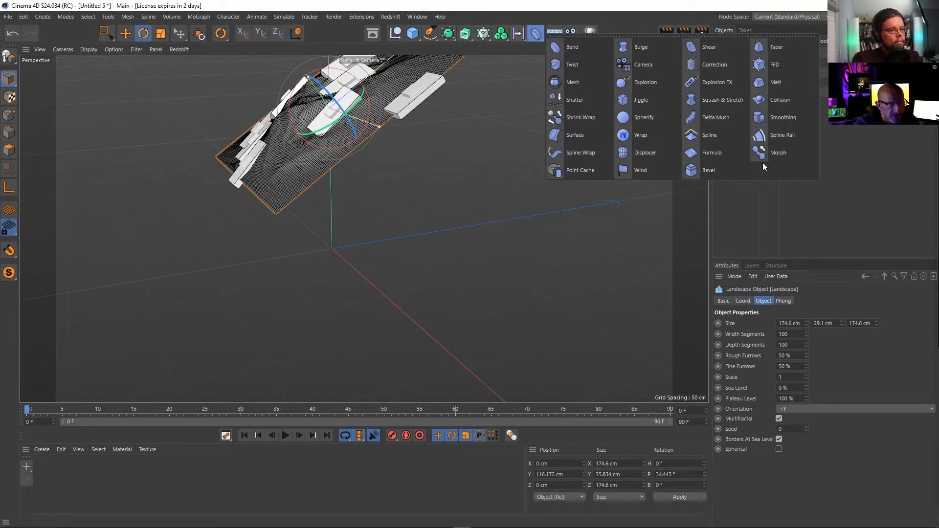
pyautogui.click(709, 152)
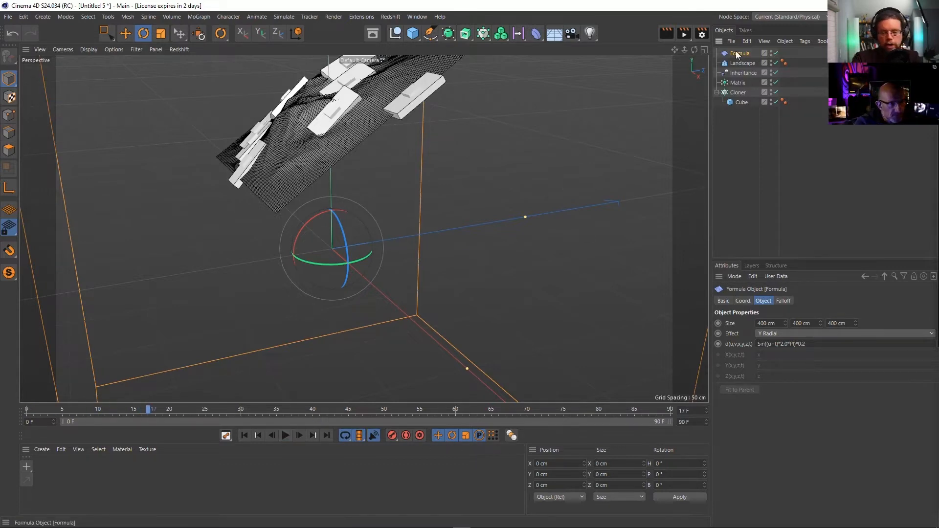
pyautogui.moveTo(735, 54); pyautogui.dragTo(747, 63)
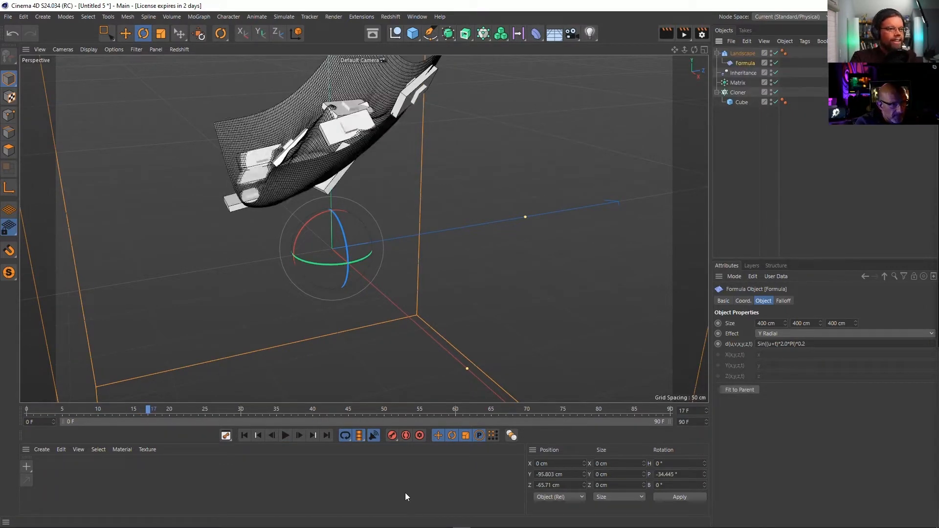
# Play the animation and hide the Landscape in the viewport so only the blocks show
pyautogui.click(285, 435)
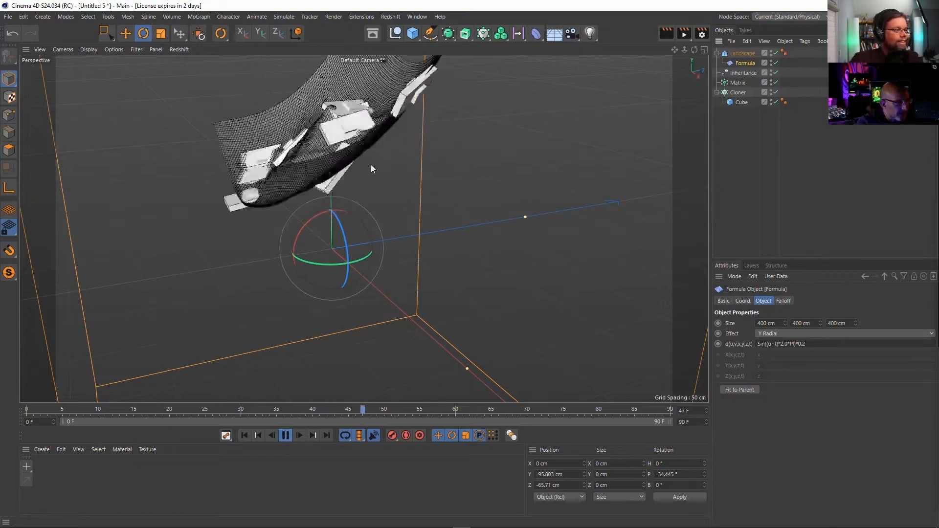
pyautogui.scroll(-3, 407, 116)
pyautogui.keyDown('alt'); pyautogui.moveTo(407, 116); pyautogui.dragTo(356, 168); pyautogui.keyUp('alt')
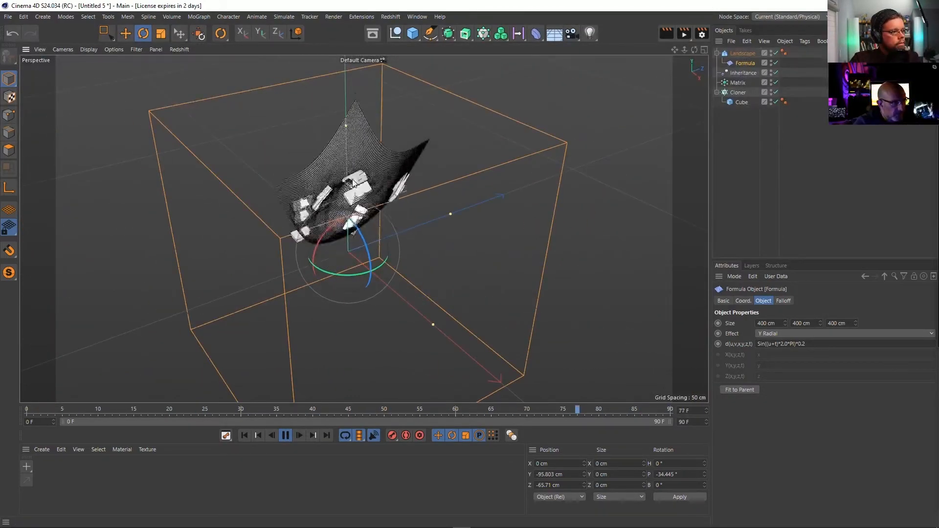
pyautogui.keyDown('alt'); pyautogui.doubleClick(771, 52); pyautogui.keyUp('alt')
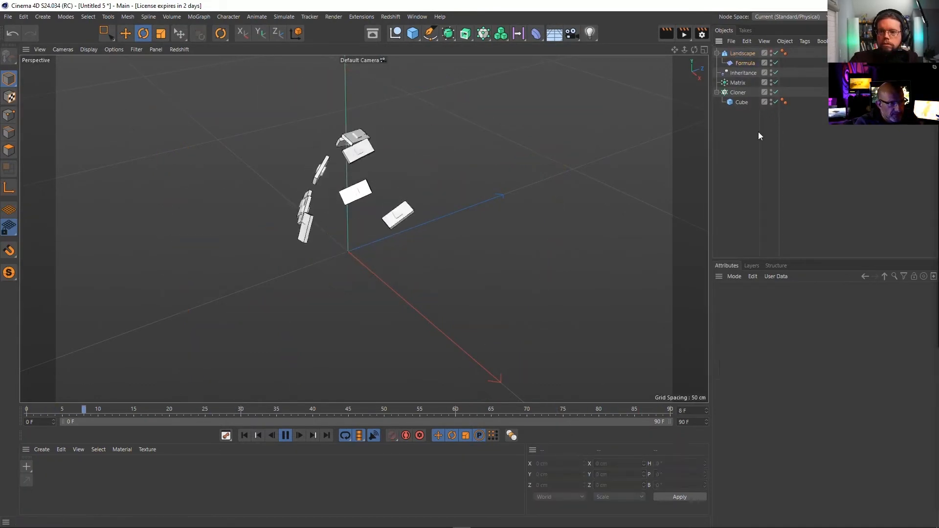
# Vary the Inheritance effector's strength during playback to check how the blocks blend onto the deforming Landscape
pyautogui.click(736, 91)
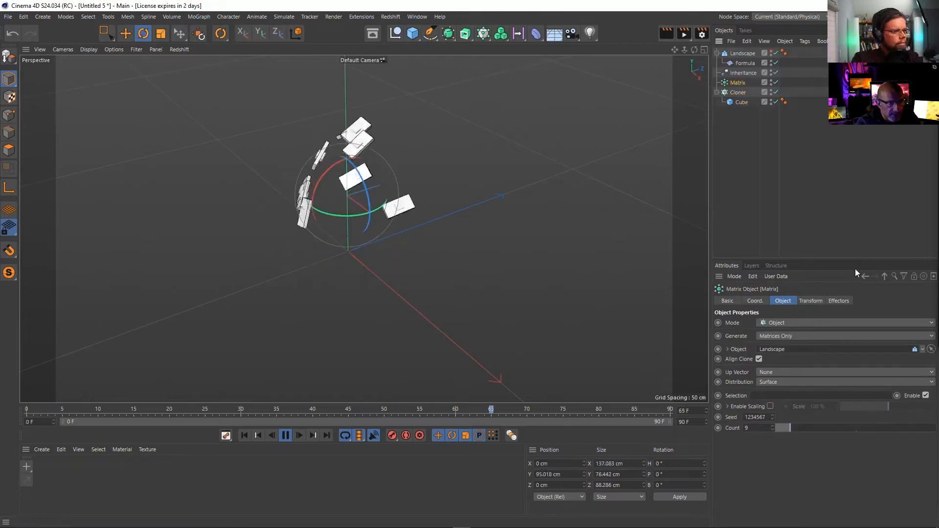
pyautogui.click(741, 72)
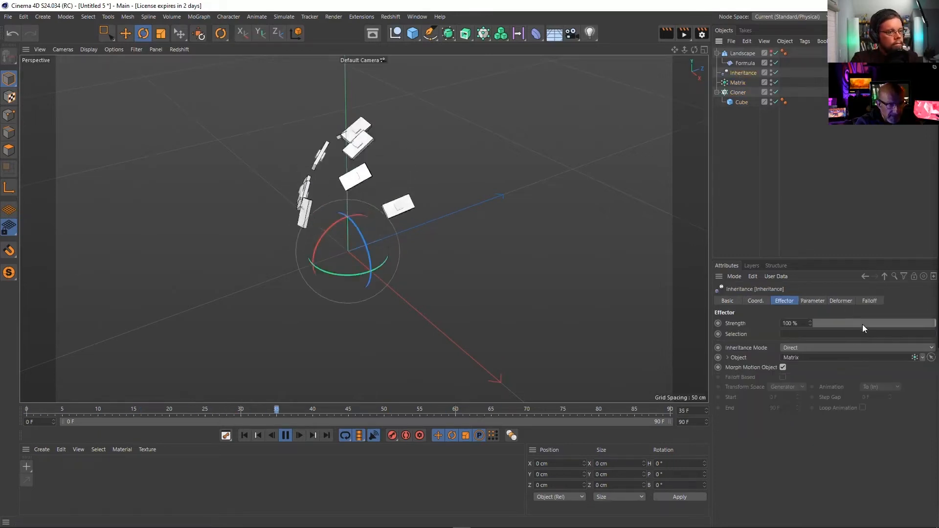
pyautogui.moveTo(862, 324)
pyautogui.mouseDown()
pyautogui.moveTo(823, 320)
pyautogui.moveTo(862, 321)
pyautogui.mouseUp()
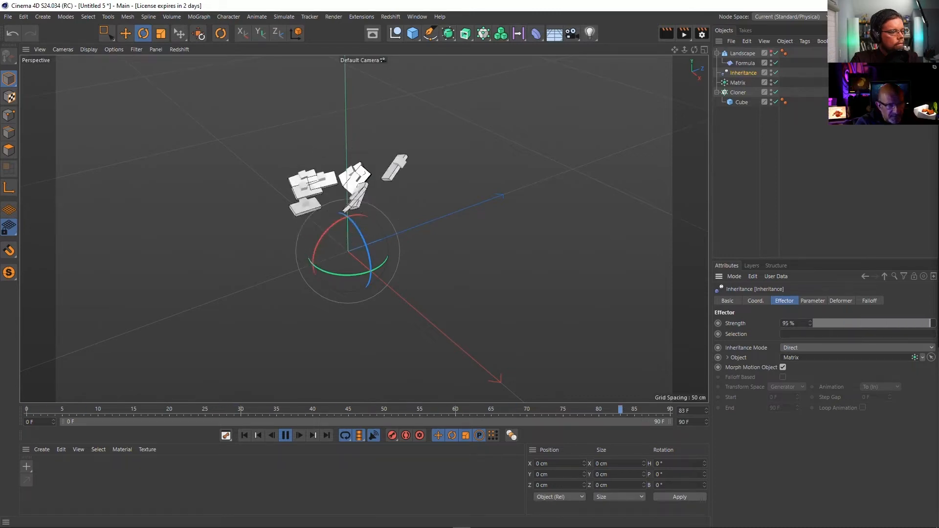
# Add a Linear Field to the Inheritance effector's falloff and move it along X to about -224 cm
pyautogui.click(878, 299)
pyautogui.click(743, 396)
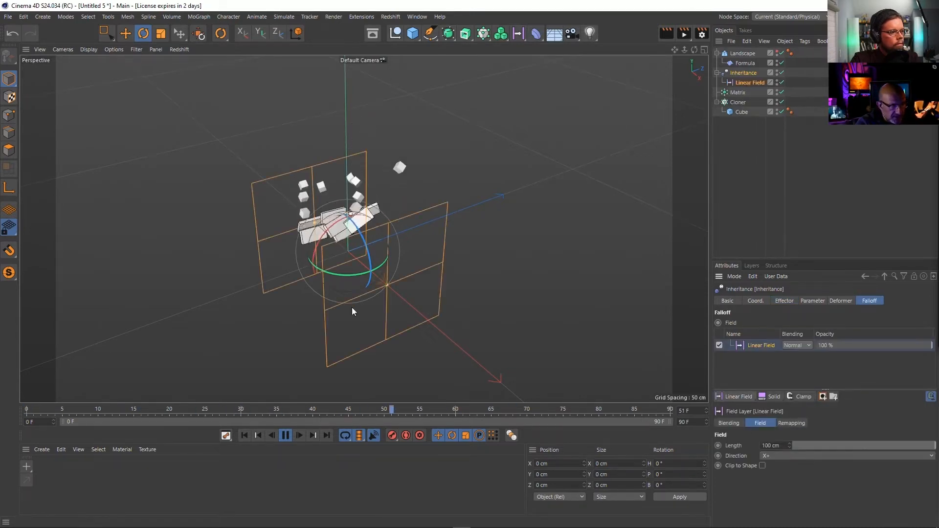
pyautogui.keyDown('alt'); pyautogui.moveTo(351, 307); pyautogui.dragTo(315, 312); pyautogui.keyUp('alt')
pyautogui.press('e')
pyautogui.moveTo(369, 272); pyautogui.dragTo(262, 300)
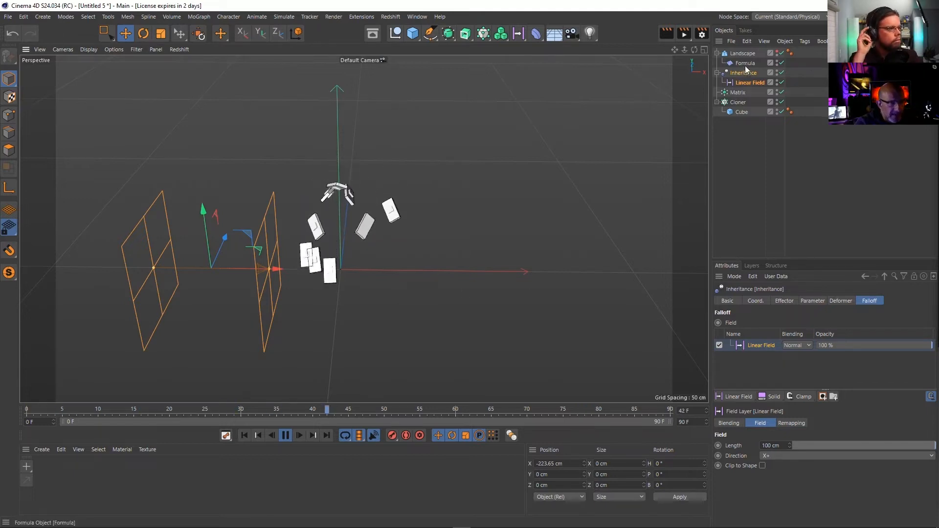
# Shorten the Linear Field to about 52 cm and, with playback stopped, move it past the blocks to about 243 cm on X
pyautogui.click(738, 92)
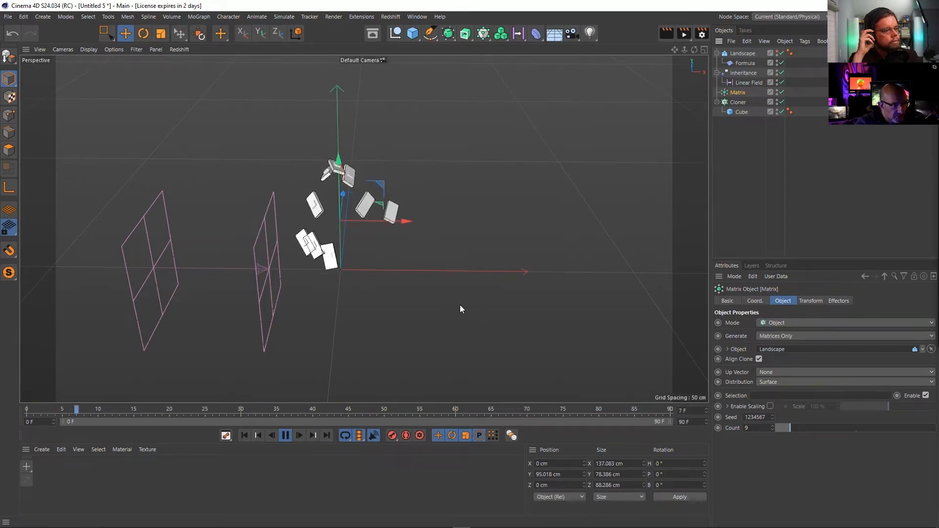
pyautogui.click(738, 84)
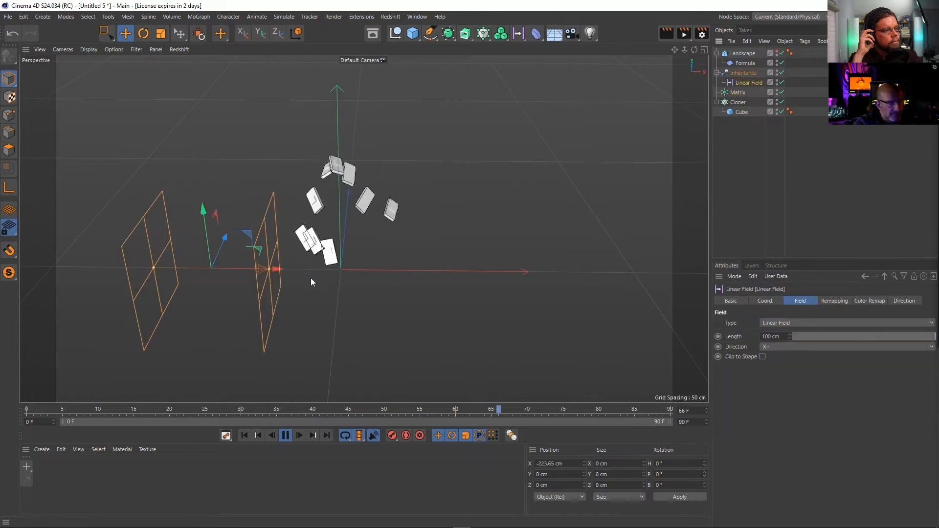
pyautogui.moveTo(242, 266); pyautogui.dragTo(319, 300)
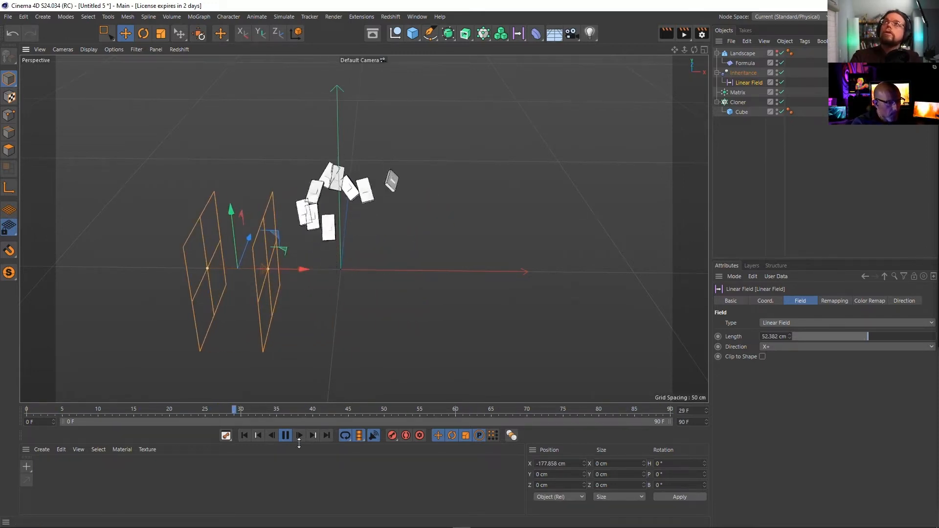
pyautogui.click(286, 436)
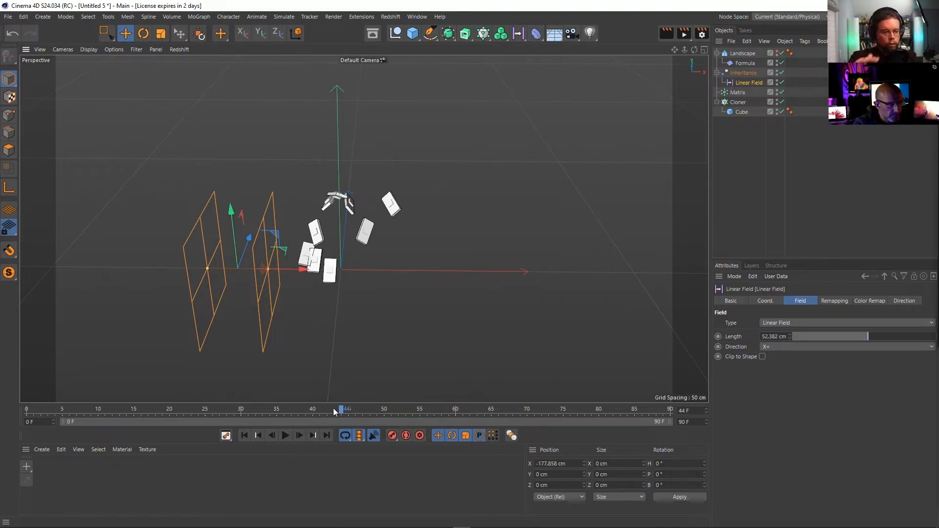
pyautogui.moveTo(301, 269); pyautogui.dragTo(525, 297)
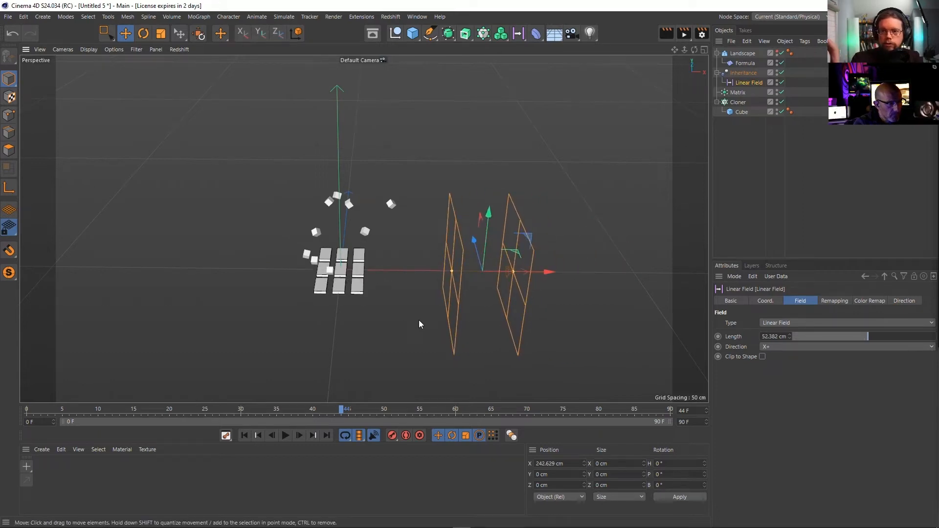
# Add a 103 × 152 cm Plane with 3 × 3 segments under the grid of blocks and make it editable
pyautogui.click(413, 36)
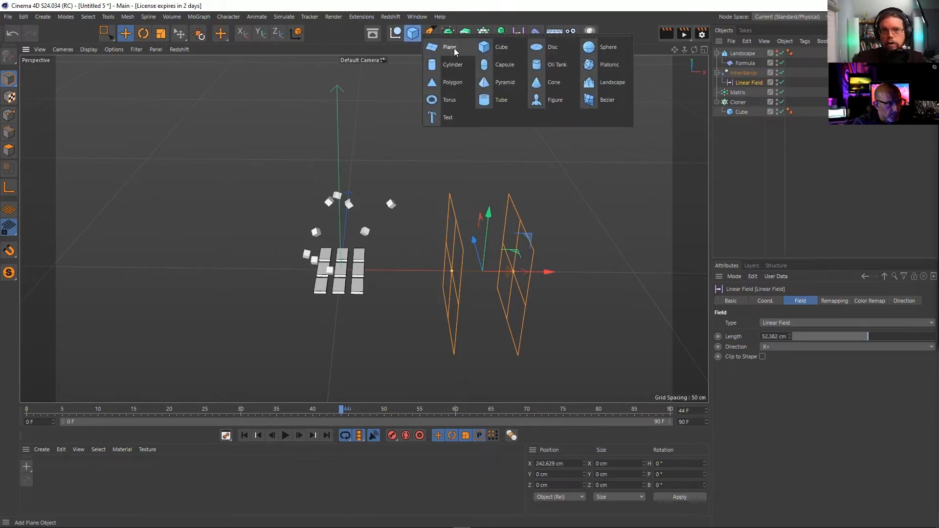
pyautogui.click(449, 47)
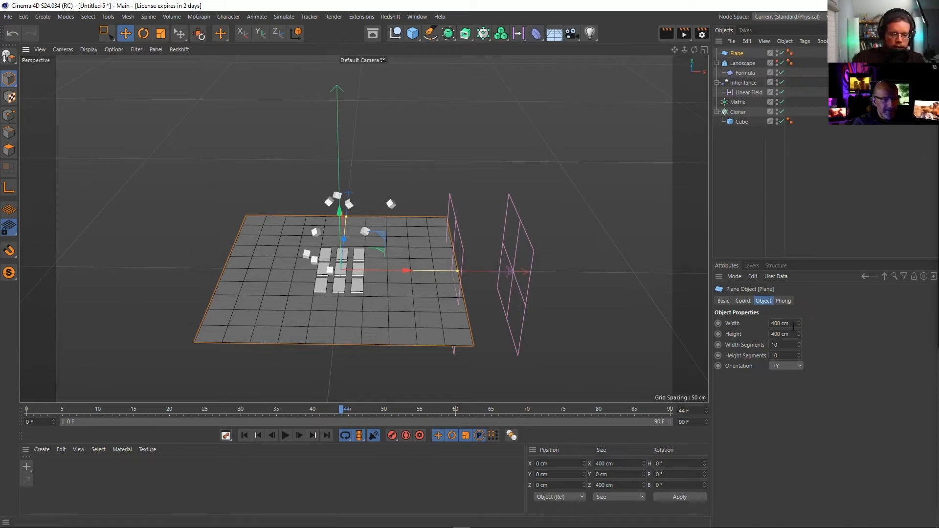
pyautogui.moveTo(798, 325); pyautogui.dragTo(779, 337)
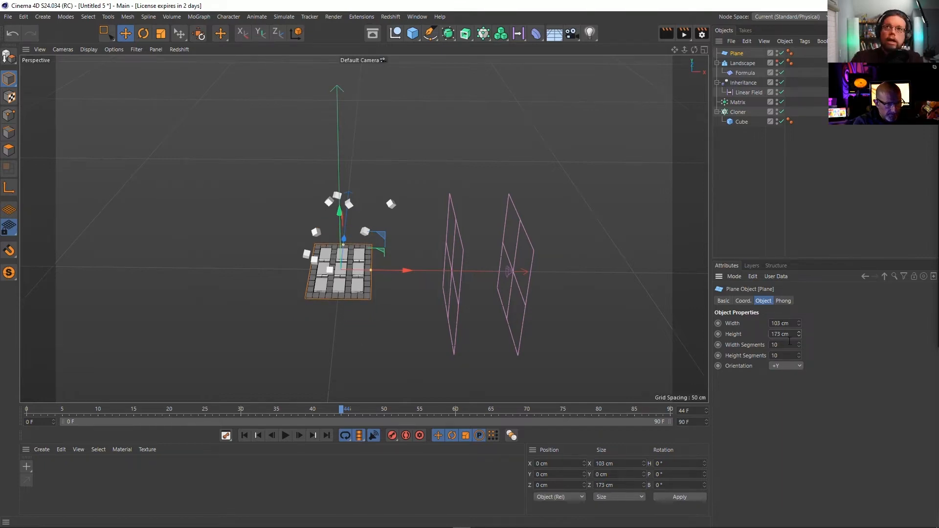
pyautogui.moveTo(419, 250)
pyautogui.keyDown('alt'); pyautogui.mouseDown()
pyautogui.moveTo(347, 254)
pyautogui.moveTo(349, 284)
pyautogui.mouseUp(); pyautogui.keyUp('alt')
pyautogui.keyDown('alt'); pyautogui.moveTo(348, 284); pyautogui.dragTo(430, 300, button='right'); pyautogui.keyUp('alt')
pyautogui.moveTo(431, 301)
pyautogui.keyDown('alt'); pyautogui.mouseDown()
pyautogui.moveTo(439, 248)
pyautogui.moveTo(431, 225)
pyautogui.mouseUp(); pyautogui.keyUp('alt')
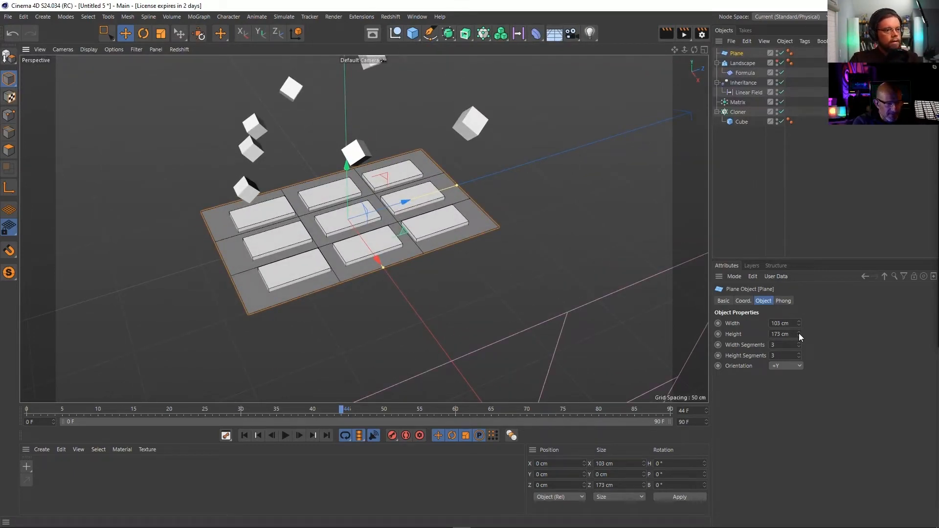
pyautogui.moveTo(798, 333); pyautogui.dragTo(799, 343)
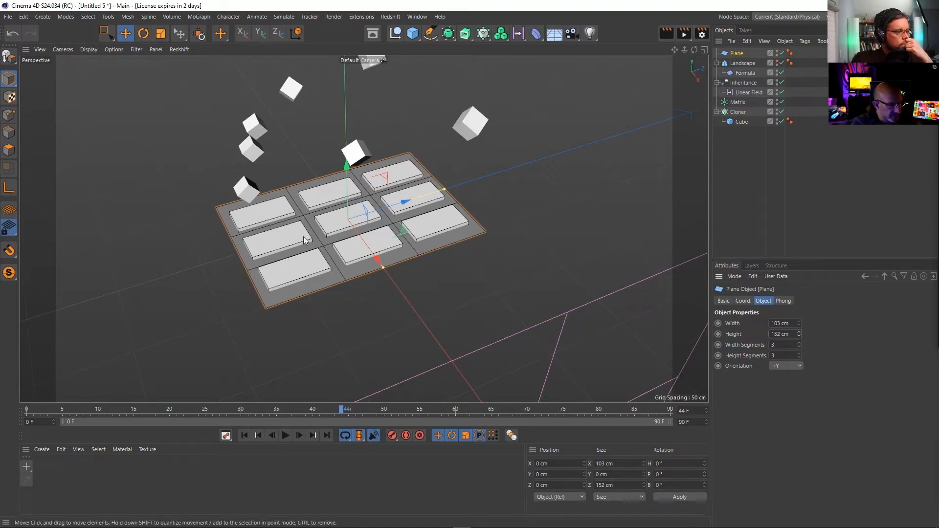
pyautogui.press('c')
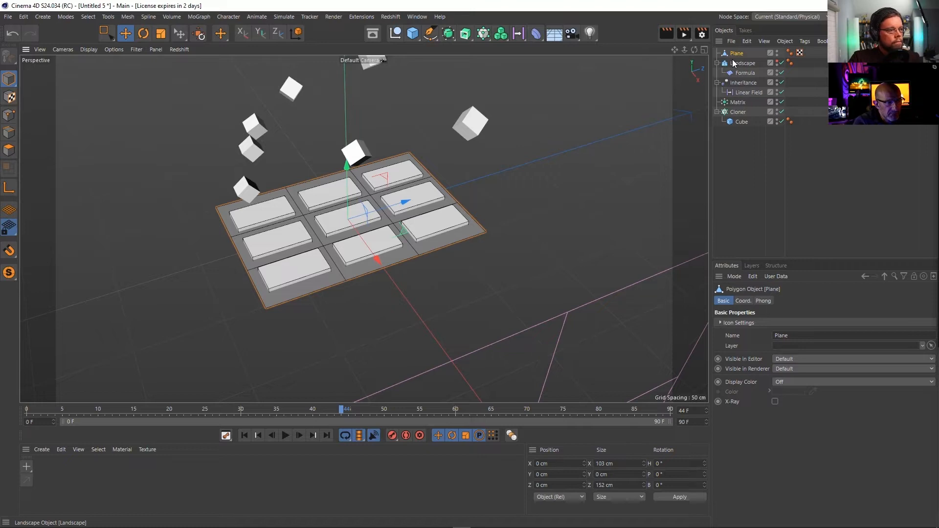
# Switch the Cloner to Object mode with the Plane as its source object
pyautogui.click(738, 112)
pyautogui.click(799, 323)
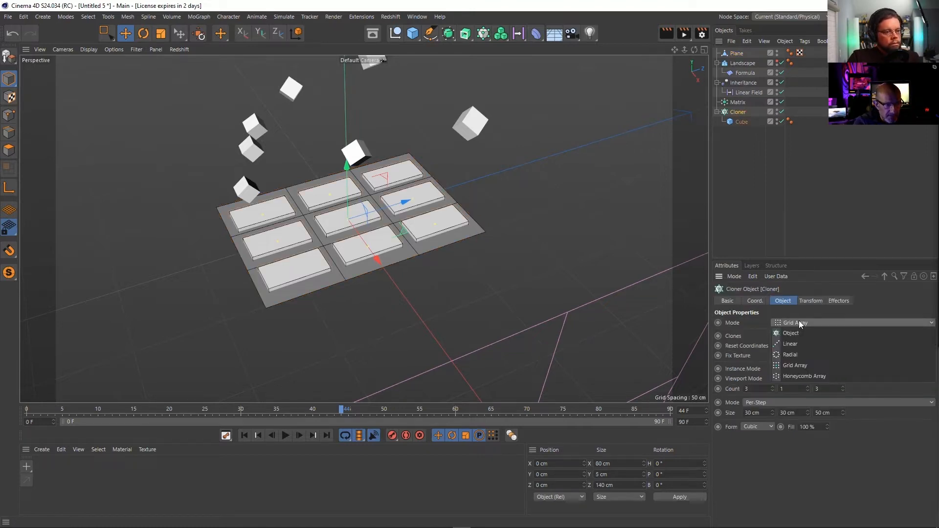
pyautogui.click(800, 333)
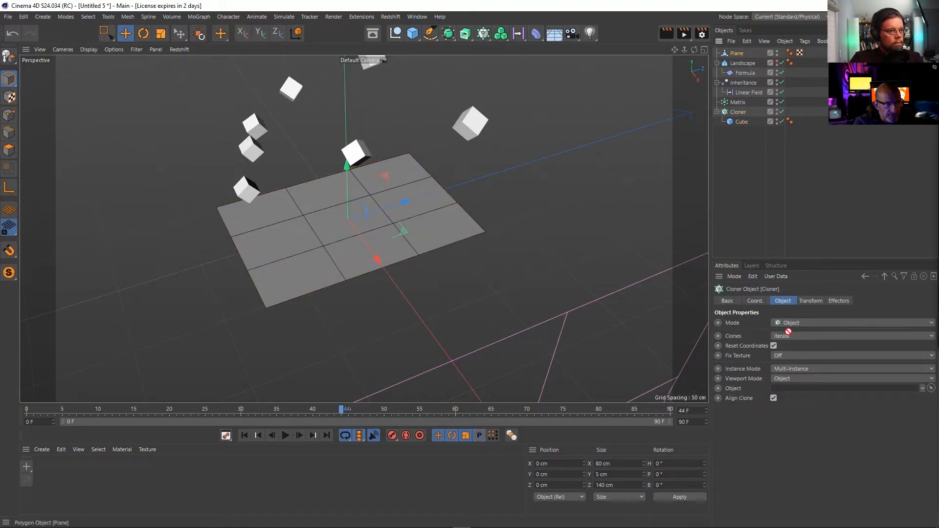
pyautogui.moveTo(788, 332); pyautogui.dragTo(802, 388)
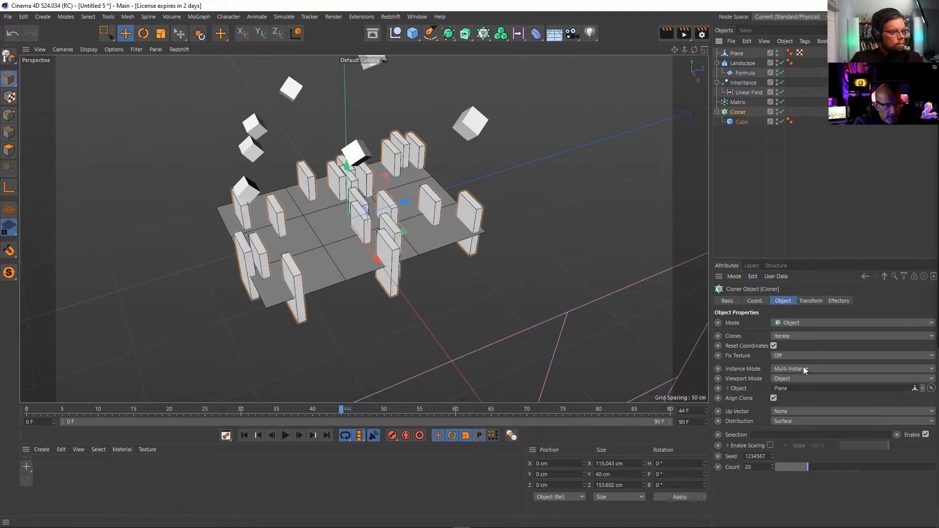
# Set the Cloner's distribution to Polygon Center and turn off Align Clone so the blocks lie flat
pyautogui.click(797, 420)
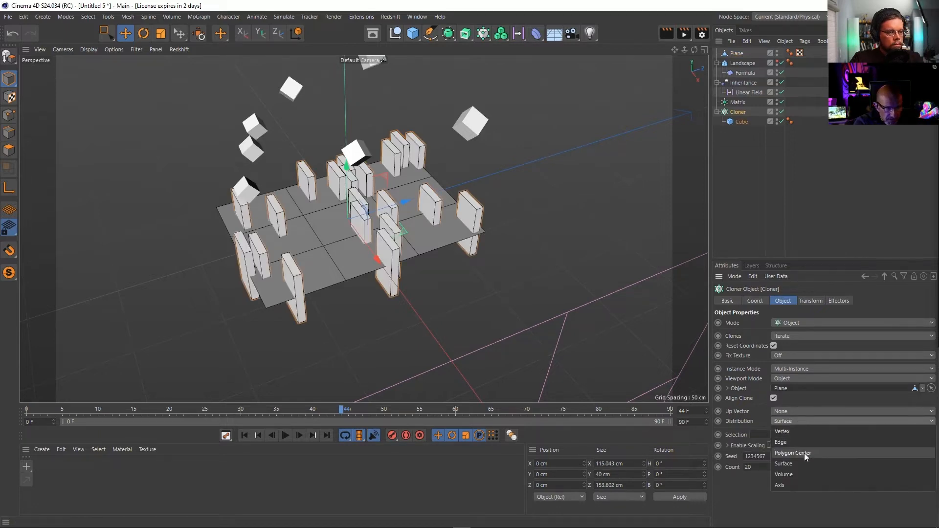
pyautogui.click(804, 454)
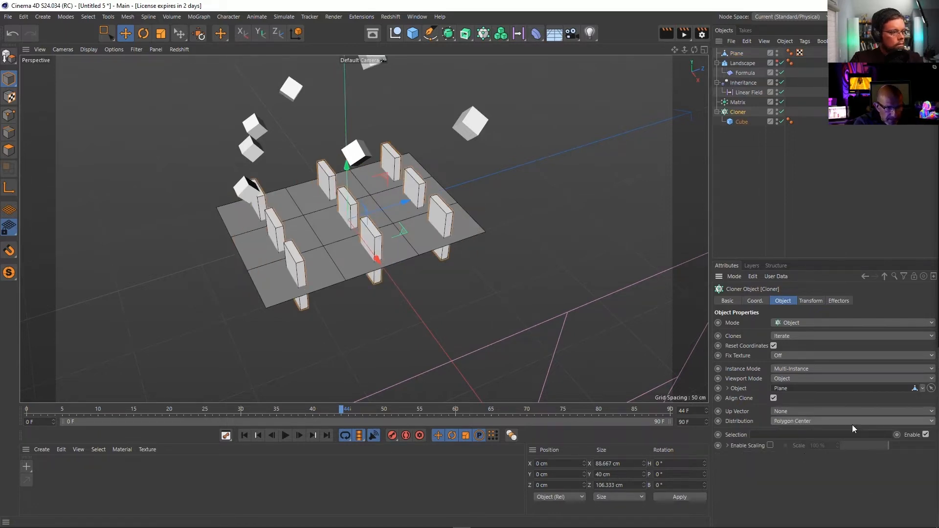
pyautogui.click(773, 398)
pyautogui.click(773, 398)
pyautogui.click(773, 398)
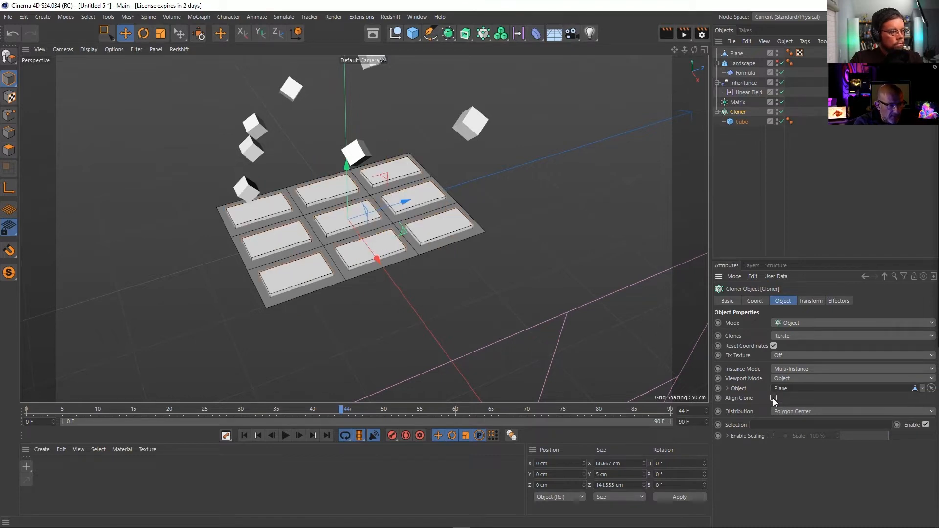
pyautogui.keyDown('alt'); pyautogui.moveTo(386, 166); pyautogui.dragTo(409, 232); pyautogui.keyUp('alt')
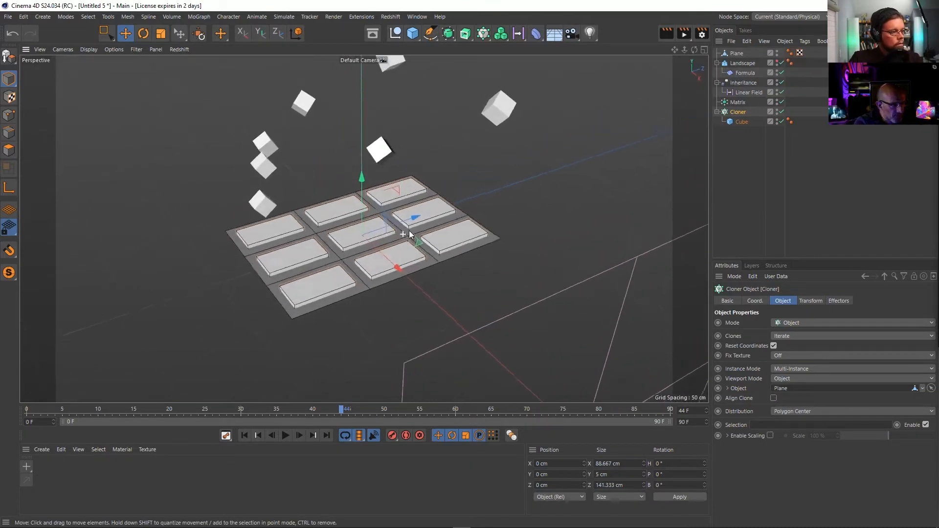
# In the four-view layout, select the eight points of the Plane's far +Z strip in the Right view with Rectangle Selection
pyautogui.click(731, 55)
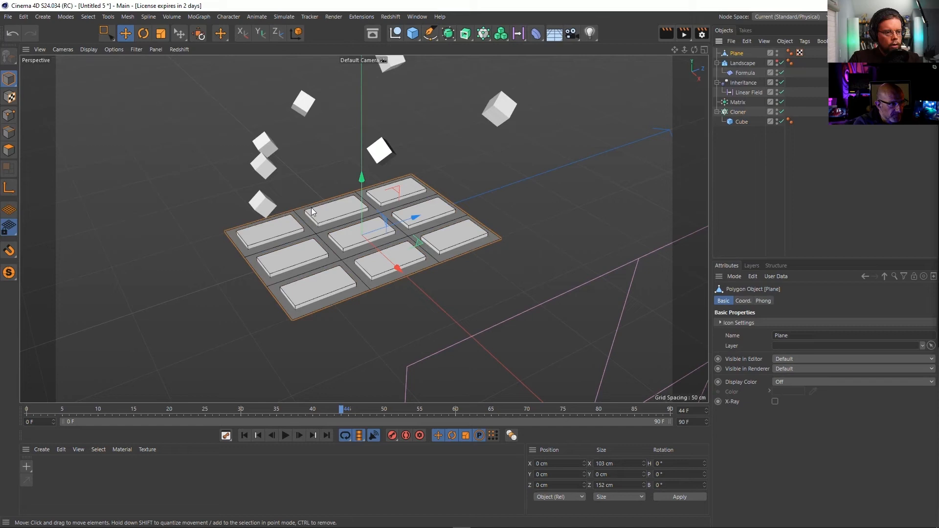
pyautogui.click(4, 116)
pyautogui.click(704, 50)
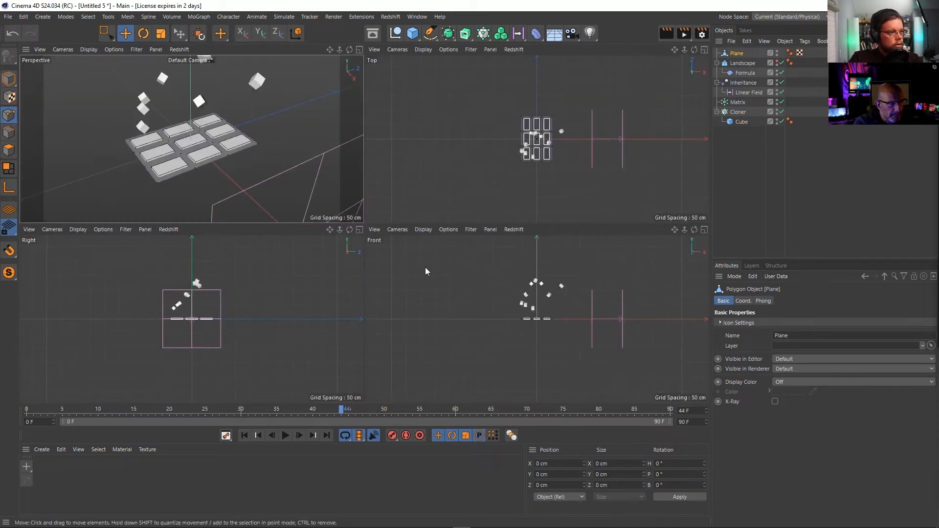
pyautogui.press('0')
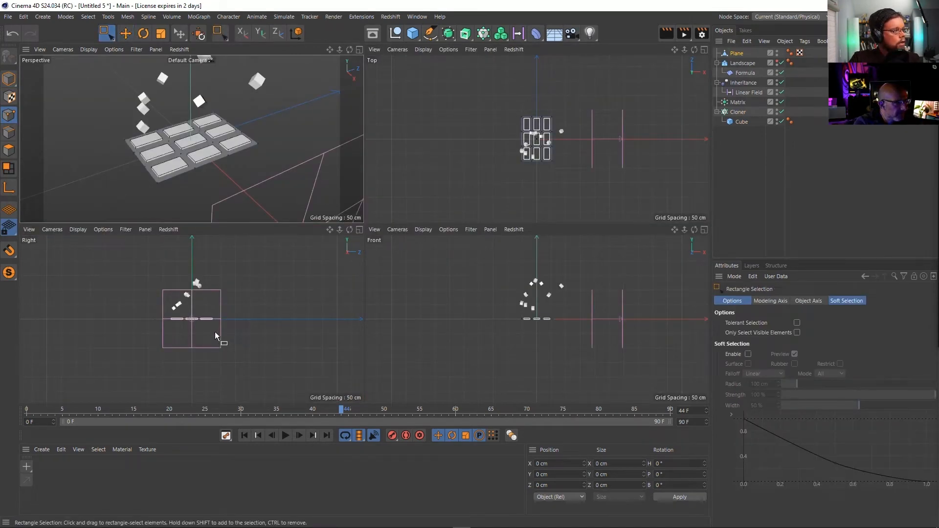
pyautogui.scroll(5, 205, 323)
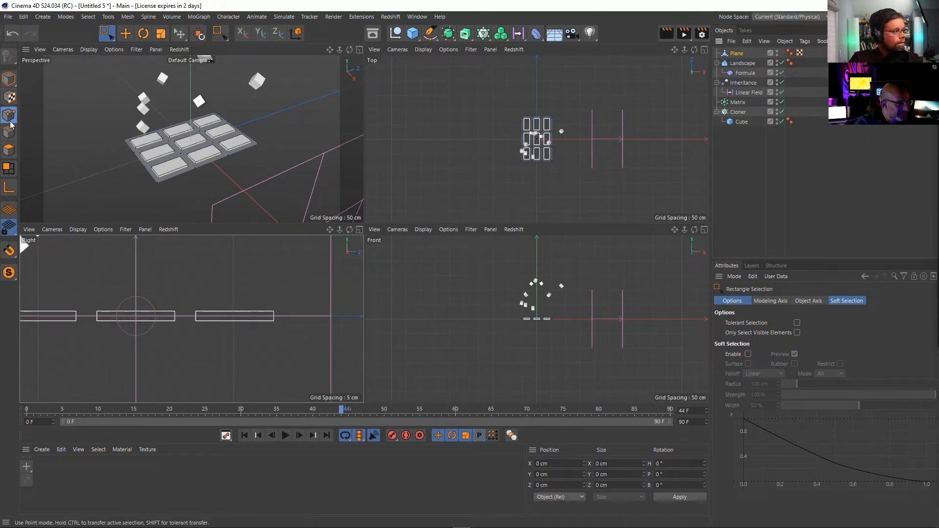
pyautogui.moveTo(184, 281); pyautogui.dragTo(326, 380)
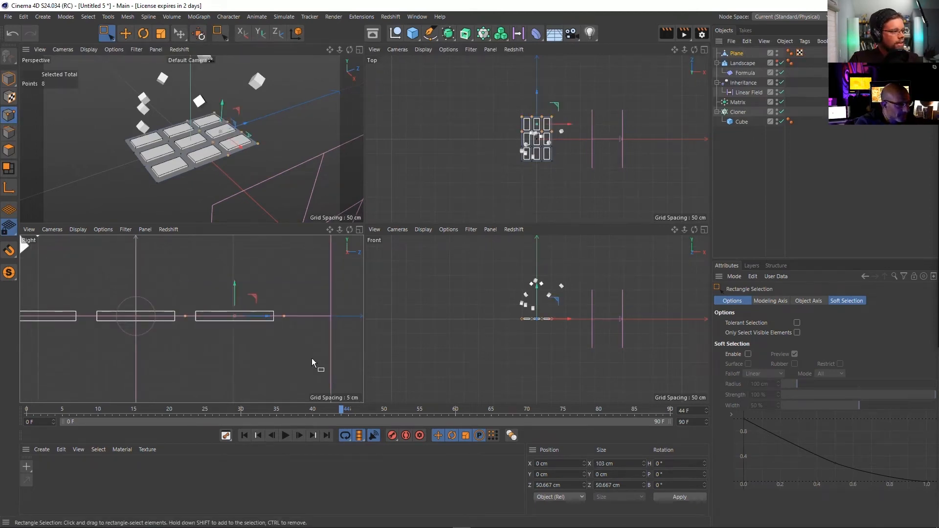
# Rotate the selected points steeply about the X axis so the end of the Plane folds up and down
pyautogui.press('r')
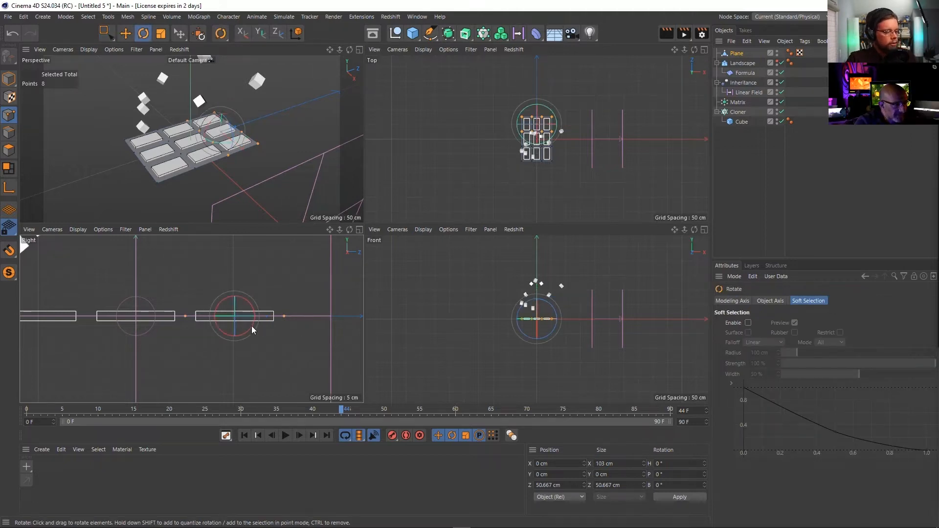
pyautogui.moveTo(250, 326); pyautogui.dragTo(249, 346)
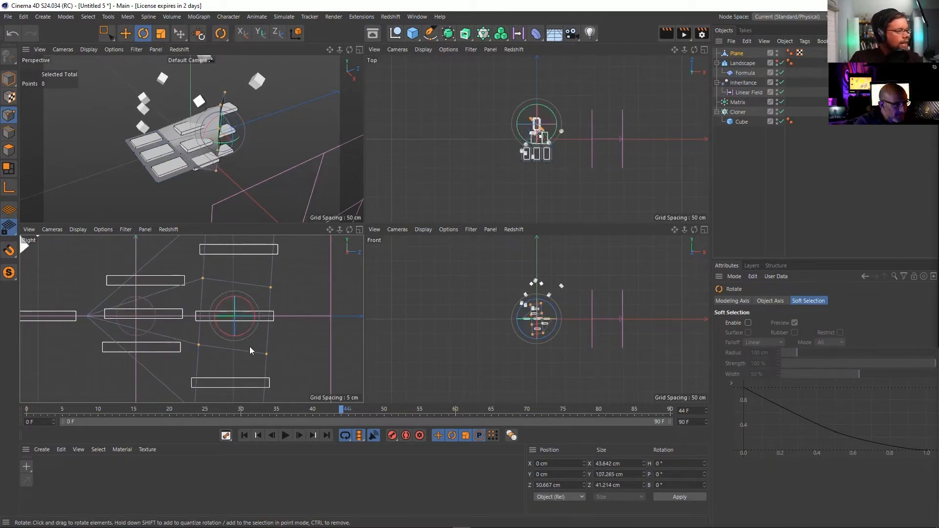
pyautogui.hotkey('ctrl', 'z')
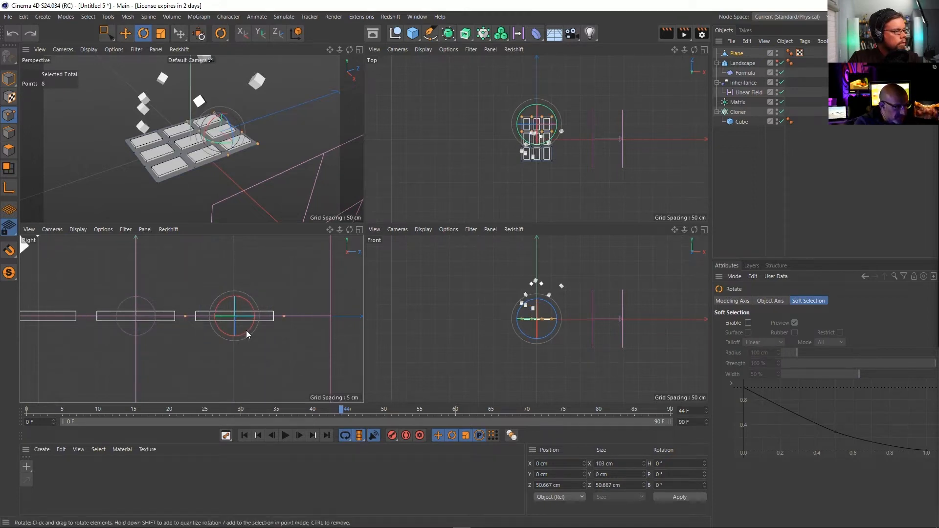
pyautogui.moveTo(246, 330); pyautogui.dragTo(327, 335)
pyautogui.hotkey('ctrl', 'z')
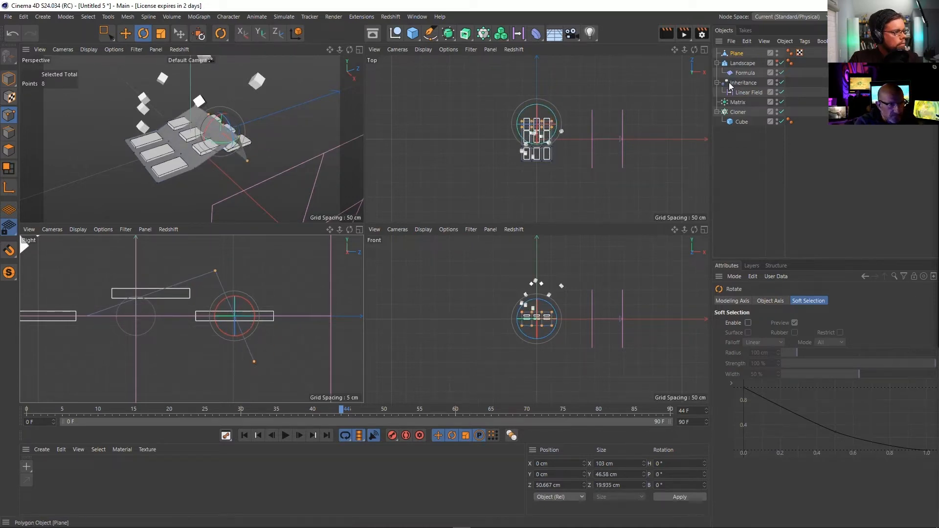
# Turn on Align Clone for the Cloner and set its transform pitch rotation to 90° so the blocks follow the Plane's faces
pyautogui.click(739, 112)
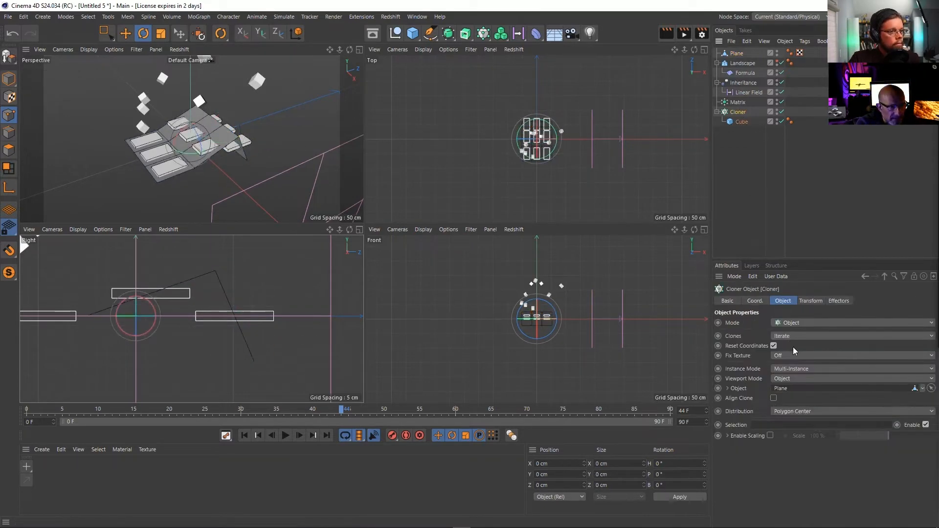
pyautogui.click(772, 397)
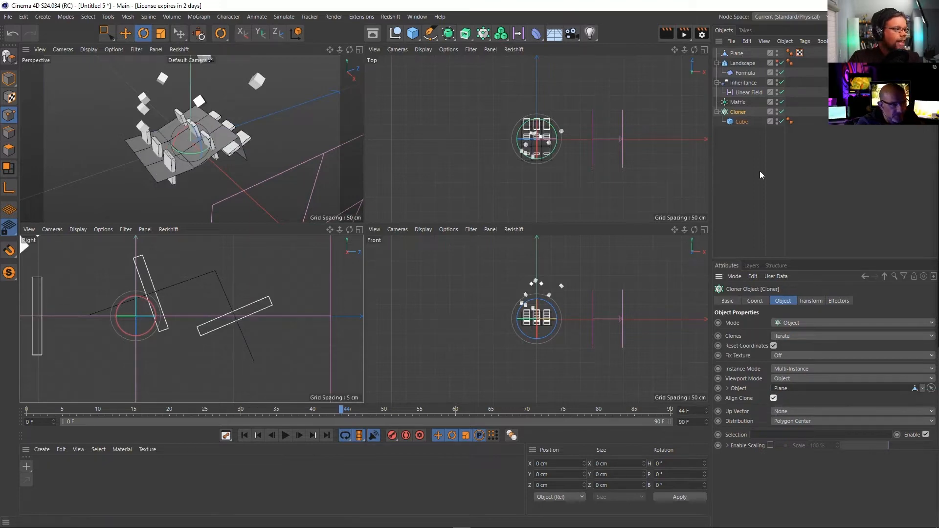
pyautogui.click(811, 300)
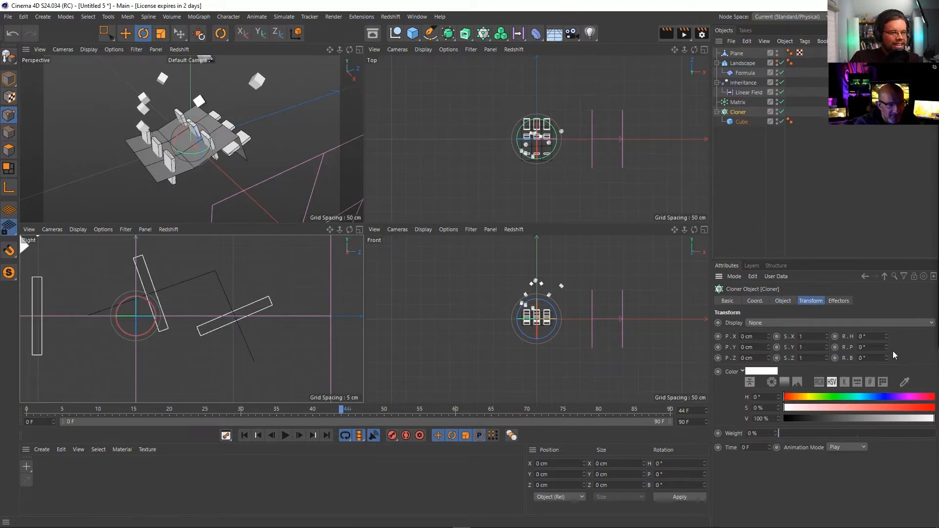
pyautogui.moveTo(885, 347); pyautogui.dragTo(875, 348)
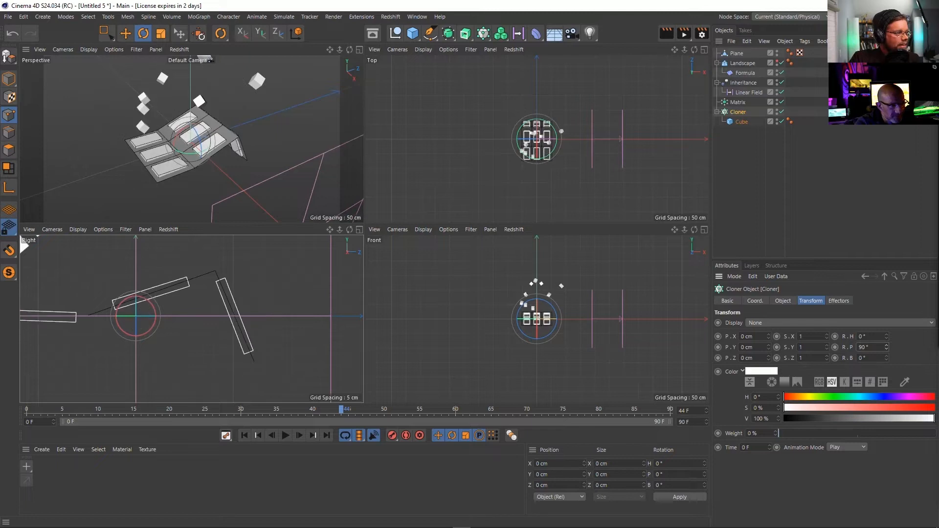
pyautogui.doubleClick(875, 347)
pyautogui.write('90')
pyautogui.press('Return')
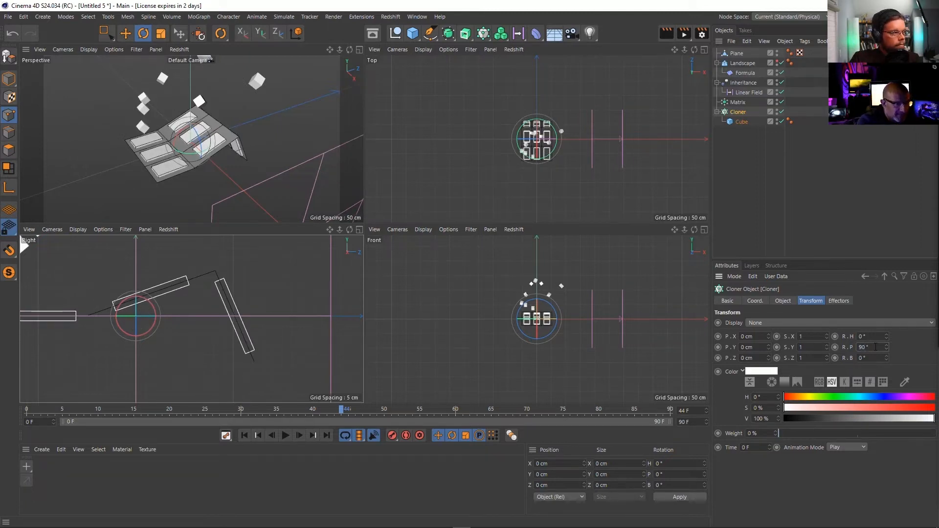
# Rotate the Plane's selected end points slightly further and move them to about 4 cm on Y and 29 cm on Z
pyautogui.keyDown('alt'); pyautogui.moveTo(273, 110); pyautogui.dragTo(286, 127); pyautogui.keyUp('alt')
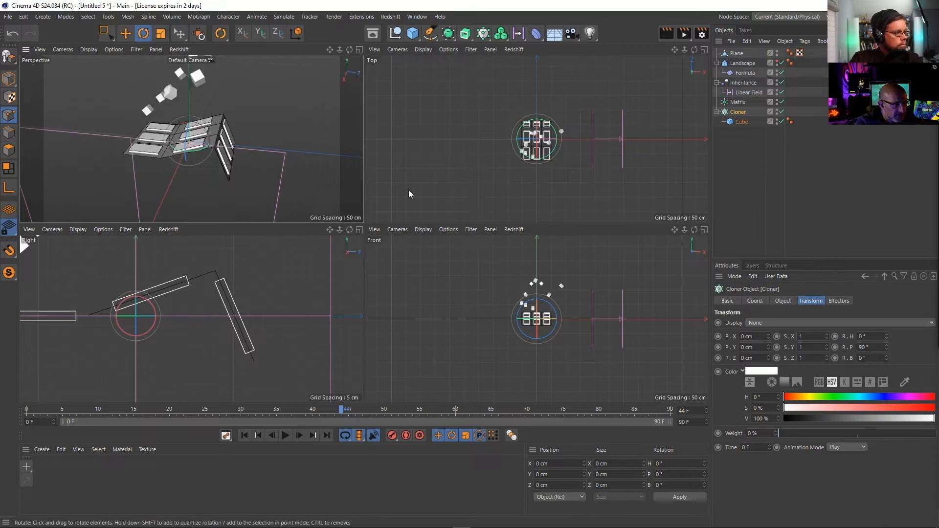
pyautogui.click(182, 175)
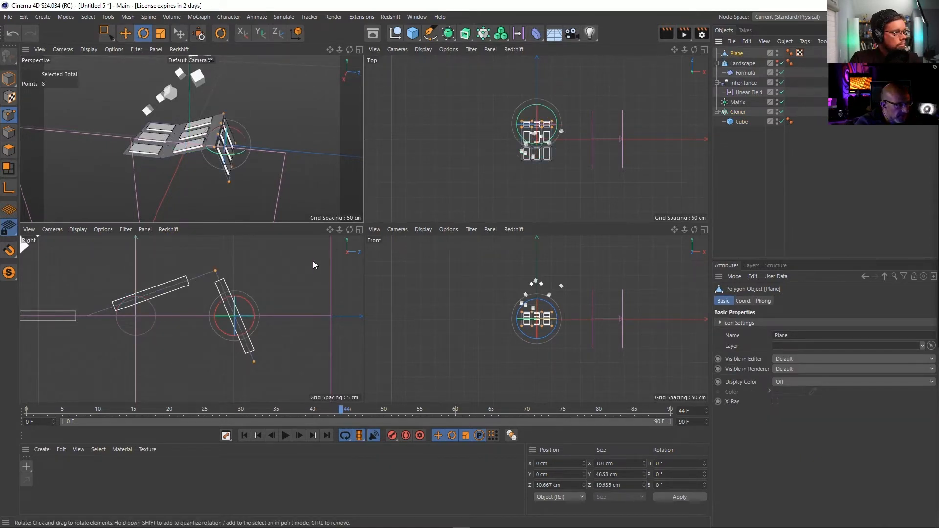
pyautogui.moveTo(314, 262); pyautogui.dragTo(307, 280)
pyautogui.press('e')
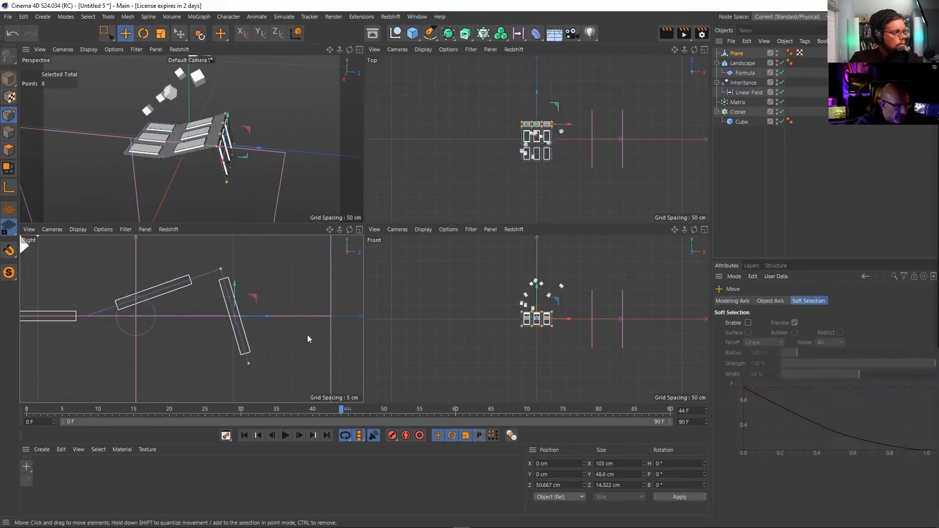
pyautogui.moveTo(307, 334); pyautogui.dragTo(262, 330)
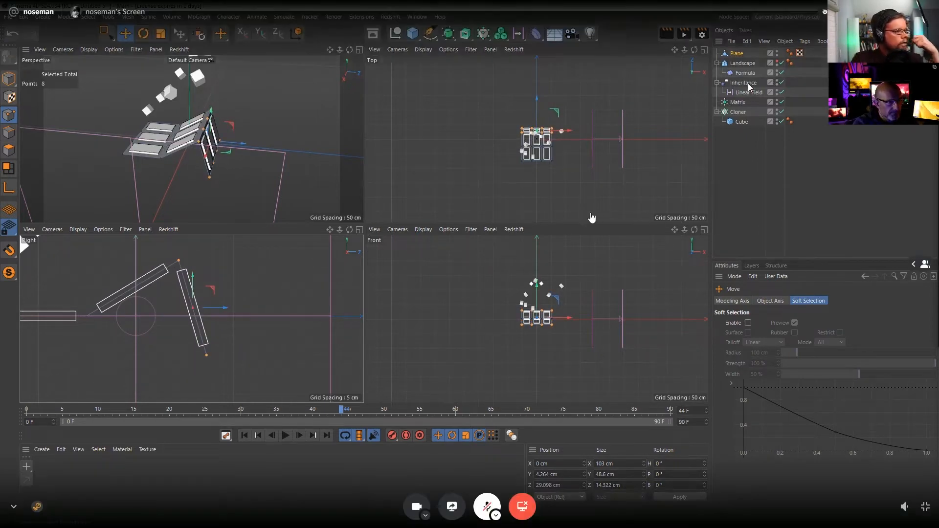
# Move the Linear Field slightly closer to the blocks along X and deselect it
pyautogui.click(748, 92)
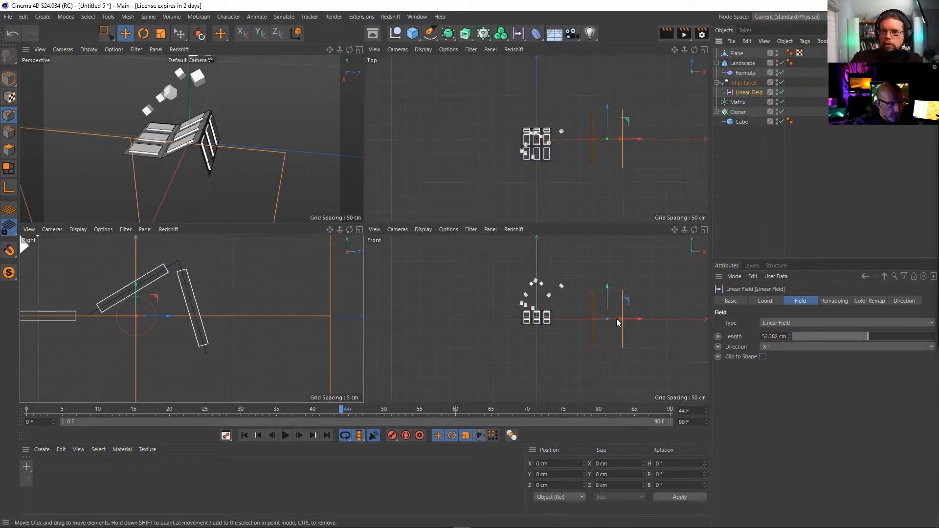
pyautogui.moveTo(616, 318)
pyautogui.mouseDown()
pyautogui.moveTo(483, 312)
pyautogui.moveTo(615, 321)
pyautogui.mouseUp()
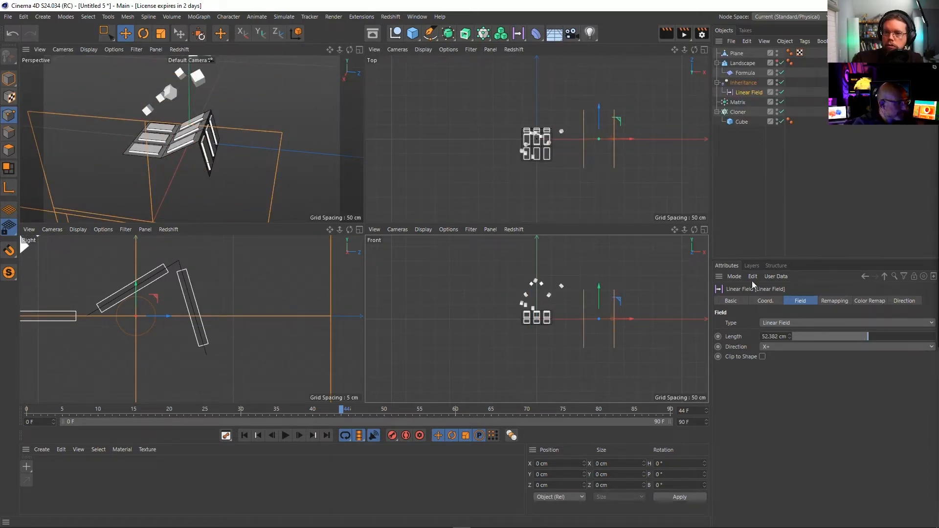
pyautogui.click(735, 208)
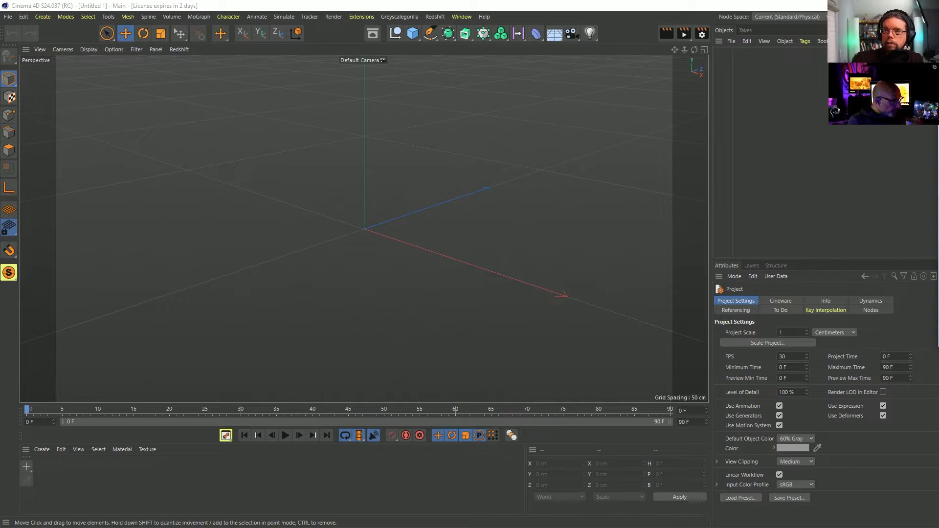
# Switch to the browser, enlarge its window and examine the Instagram animation of the "Sitting Uncomfortably N°1" chair as a reference
pyautogui.moveTo(138, 90); pyautogui.dragTo(256, 84)
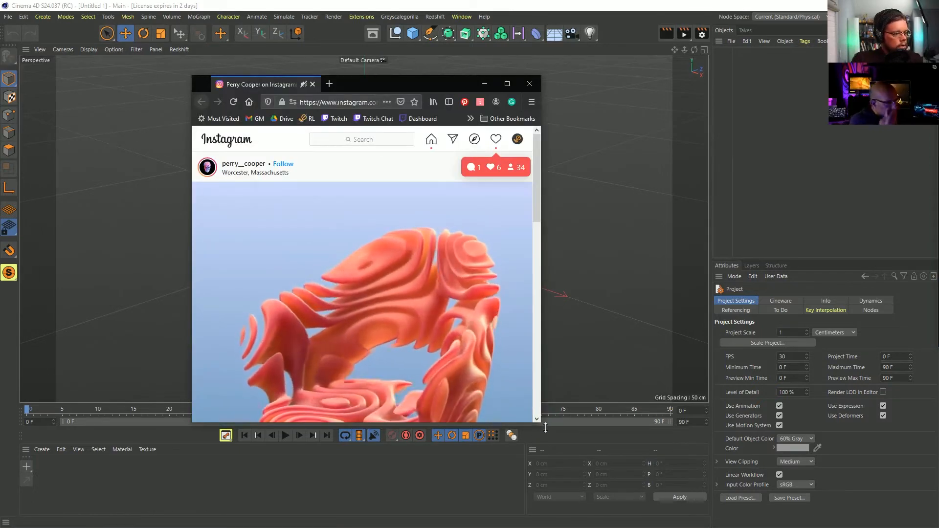
pyautogui.moveTo(540, 422); pyautogui.dragTo(754, 520)
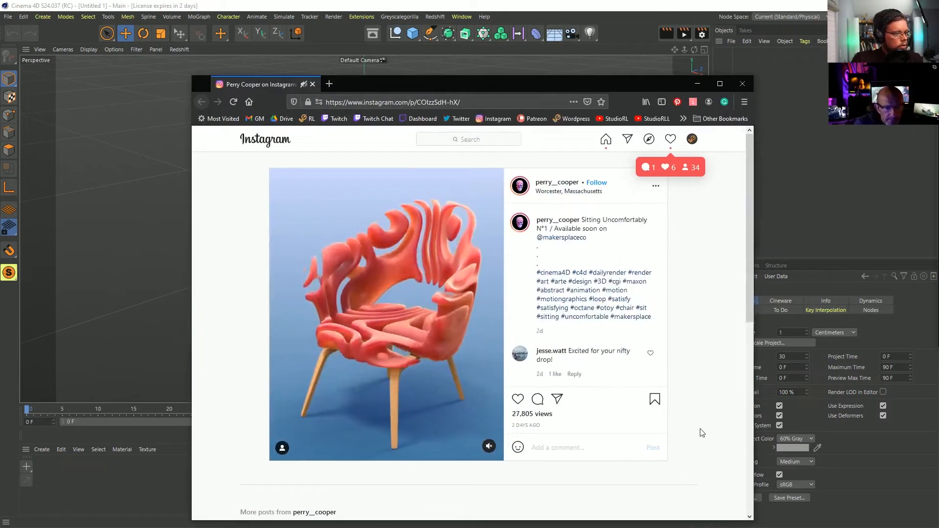
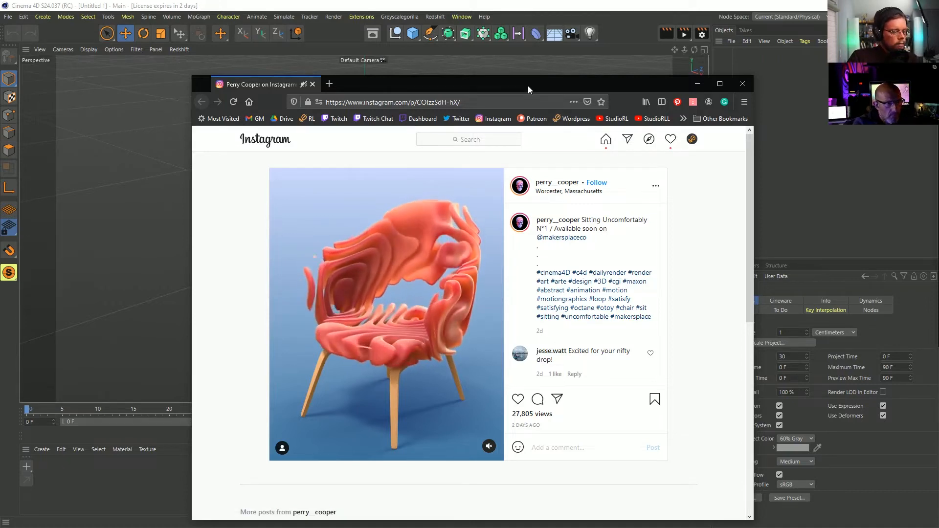
pyautogui.moveTo(527, 86); pyautogui.dragTo(532, 63)
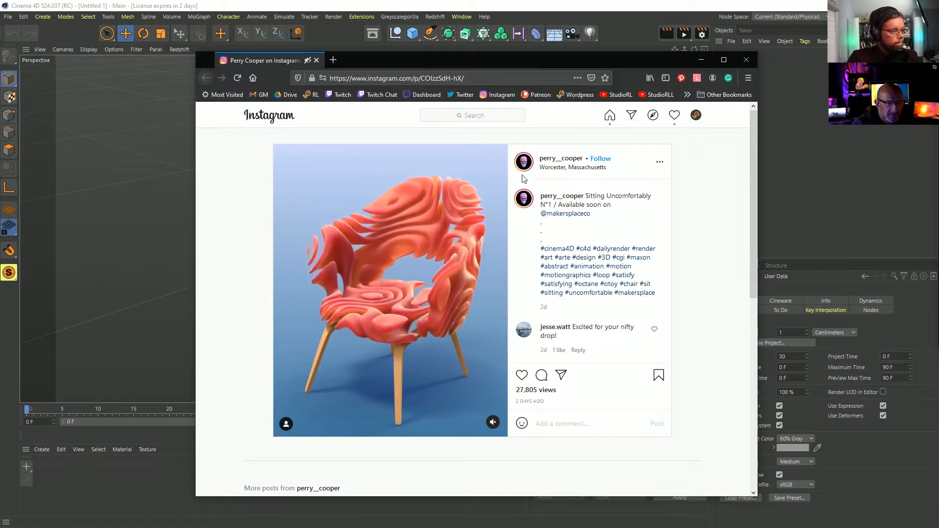
pyautogui.moveTo(447, 65); pyautogui.dragTo(0, 65)
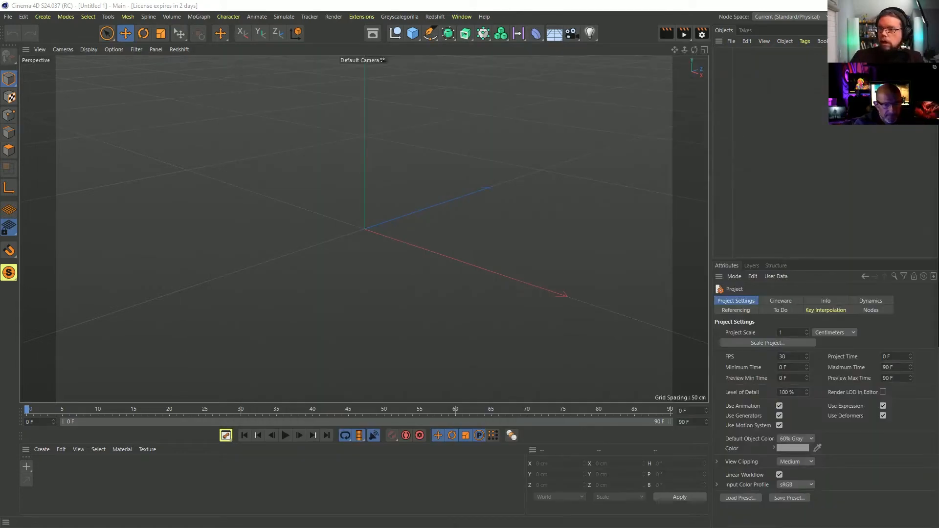
# In the empty Cinema 4D project, add a Sphere and nest it in a Volume Builder inside a Volume Mesher
pyautogui.click(419, 37)
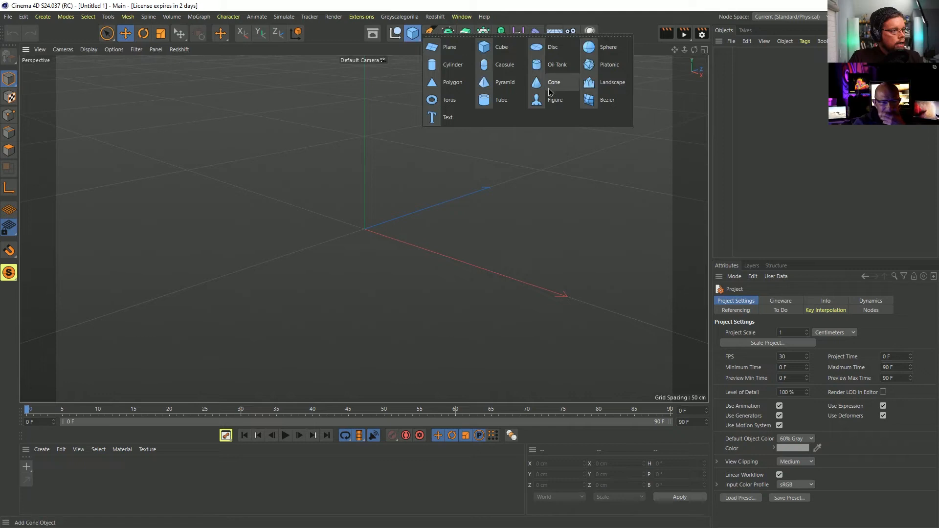
pyautogui.click(607, 47)
pyautogui.keyDown('alt'); pyautogui.moveTo(381, 231); pyautogui.dragTo(402, 216); pyautogui.keyUp('alt')
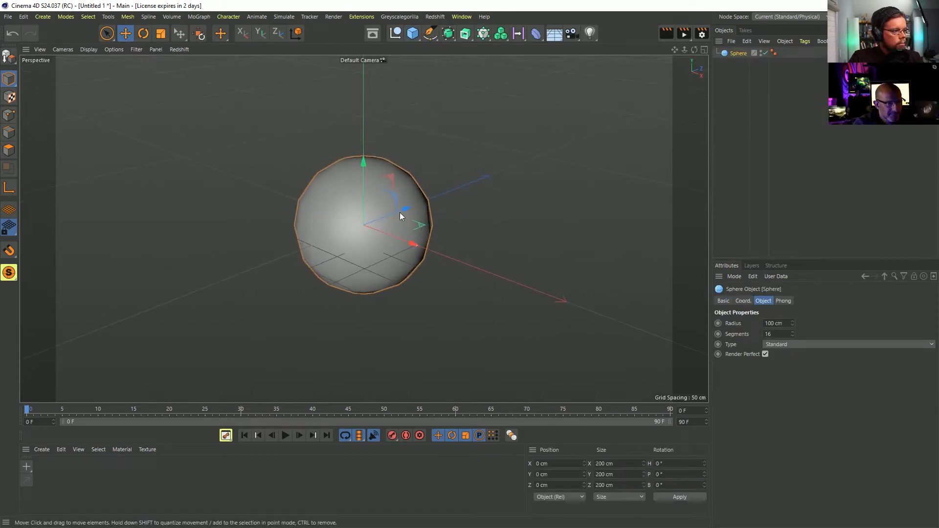
pyautogui.click(500, 34)
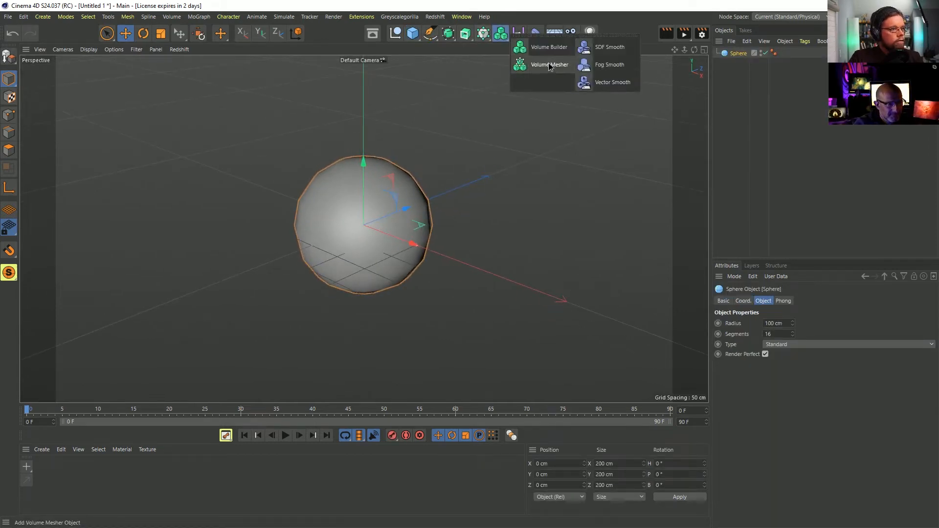
pyautogui.keyDown('alt'); pyautogui.click(548, 47); pyautogui.keyUp('alt')
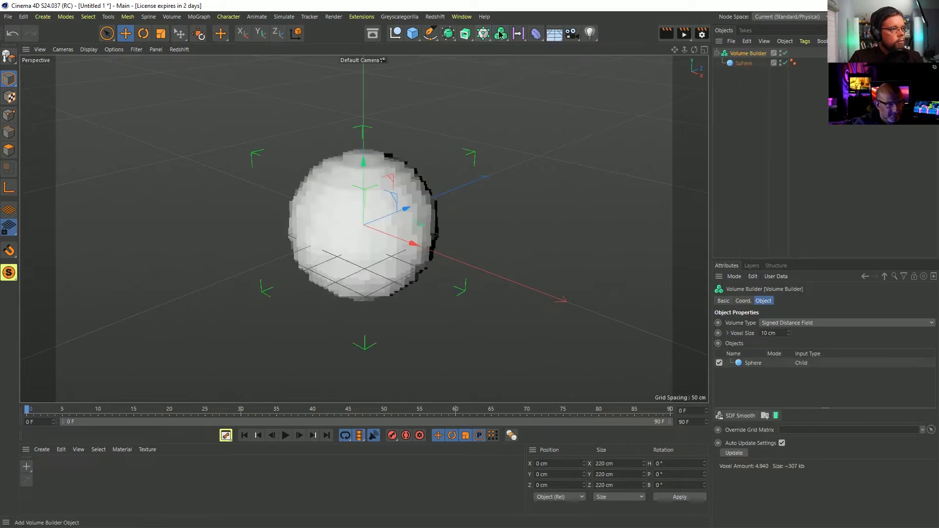
pyautogui.click(501, 34)
pyautogui.keyDown('alt'); pyautogui.click(549, 65); pyautogui.keyUp('alt')
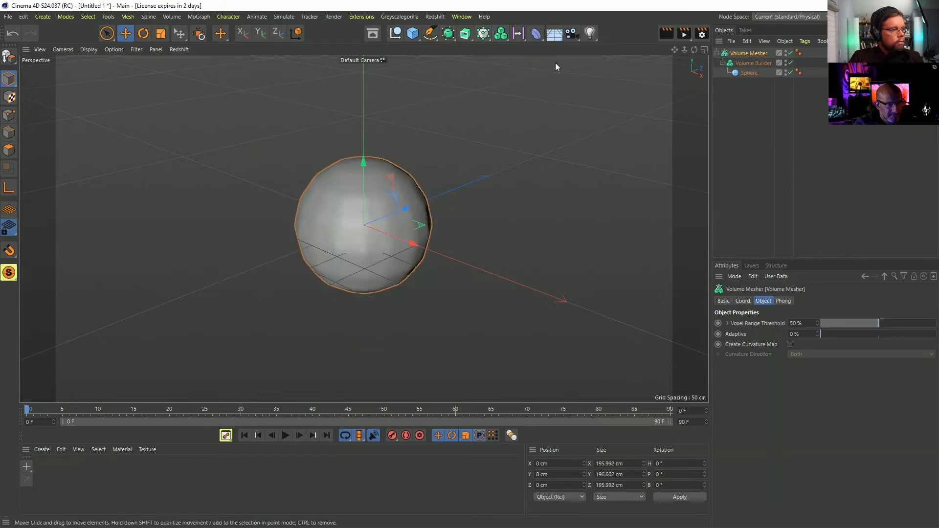
# Add a Random Field and place it inside the Volume Builder above the Sphere
pyautogui.click(755, 63)
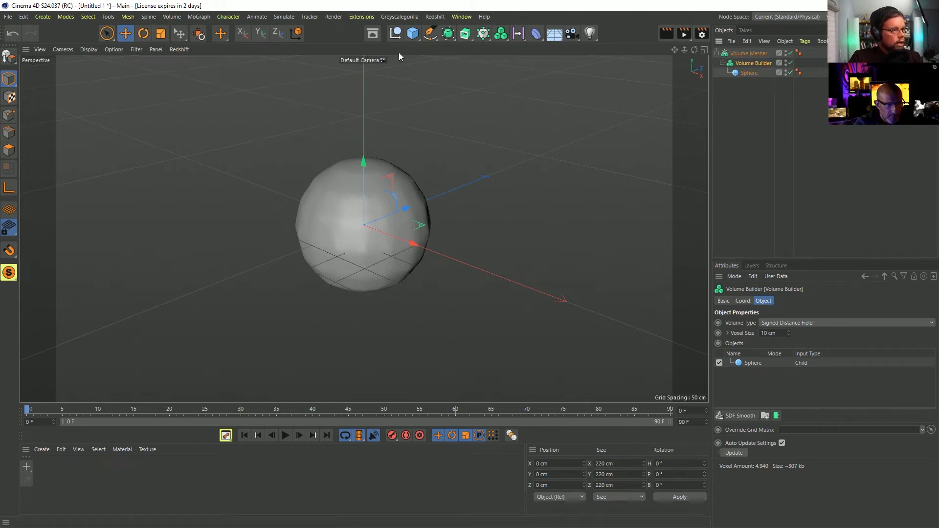
pyautogui.click(520, 35)
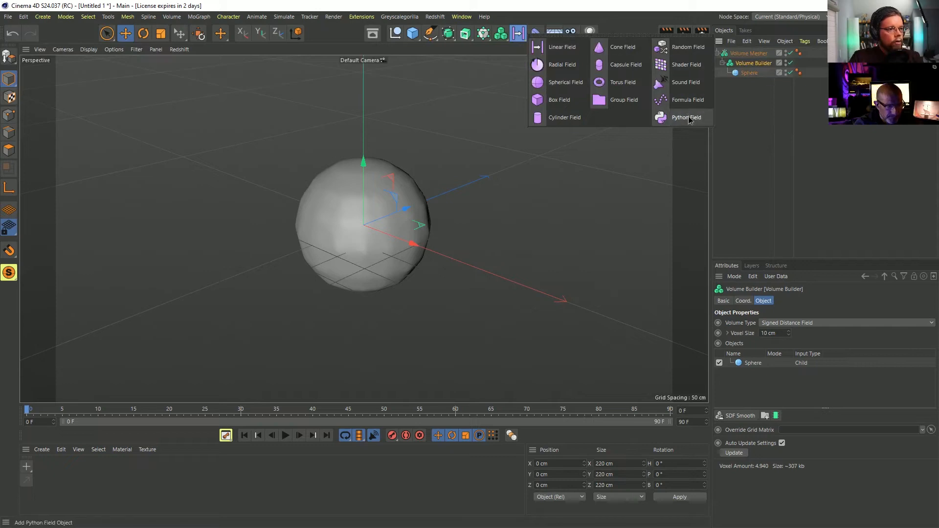
pyautogui.click(684, 47)
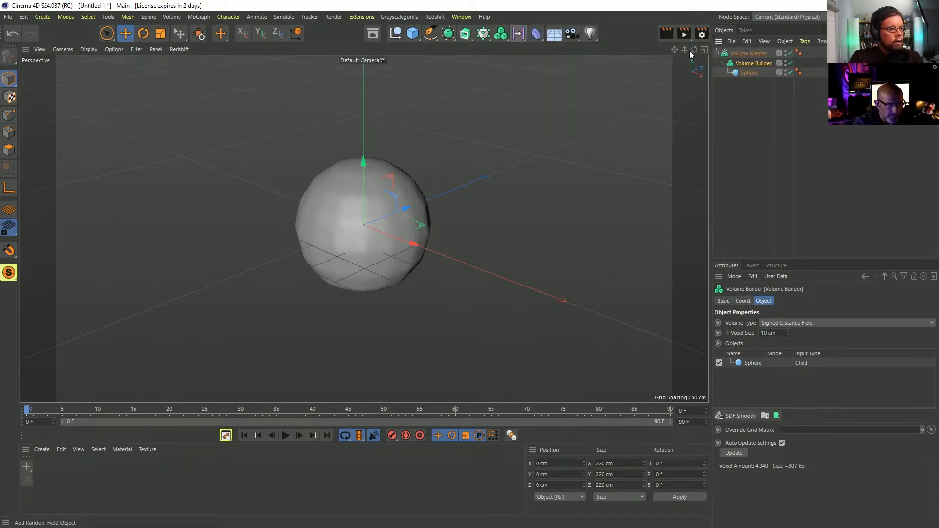
pyautogui.moveTo(731, 54); pyautogui.dragTo(745, 77)
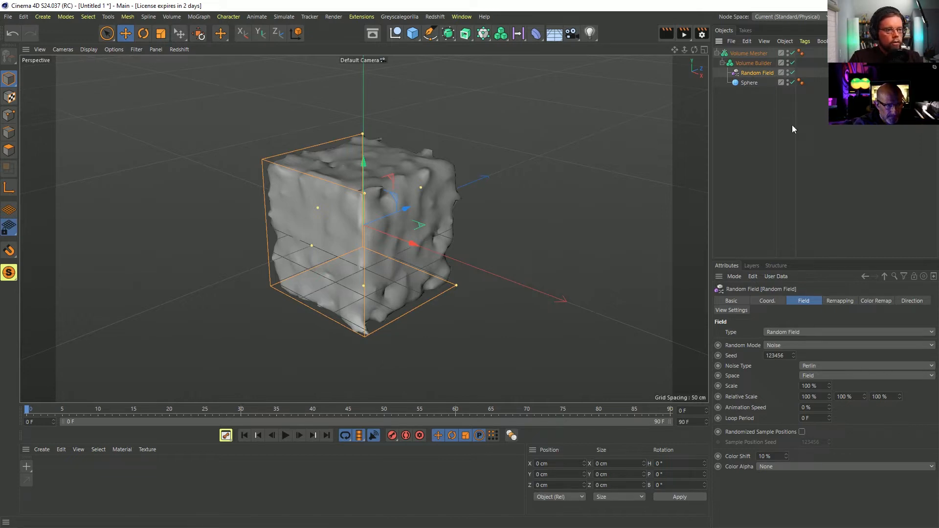
# Set the Random Field's creation space to Objects Below in the Volume Builder
pyautogui.click(750, 62)
pyautogui.click(755, 365)
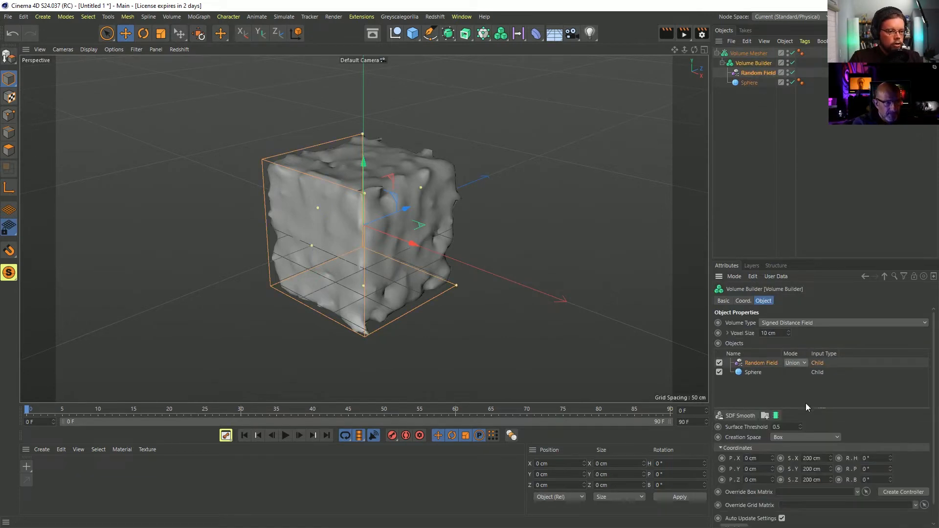
pyautogui.click(809, 438)
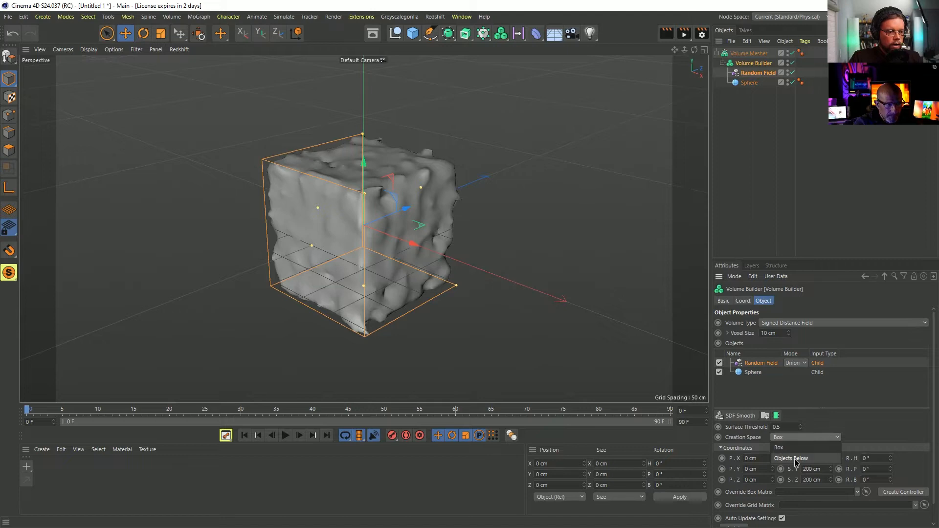
pyautogui.click(794, 458)
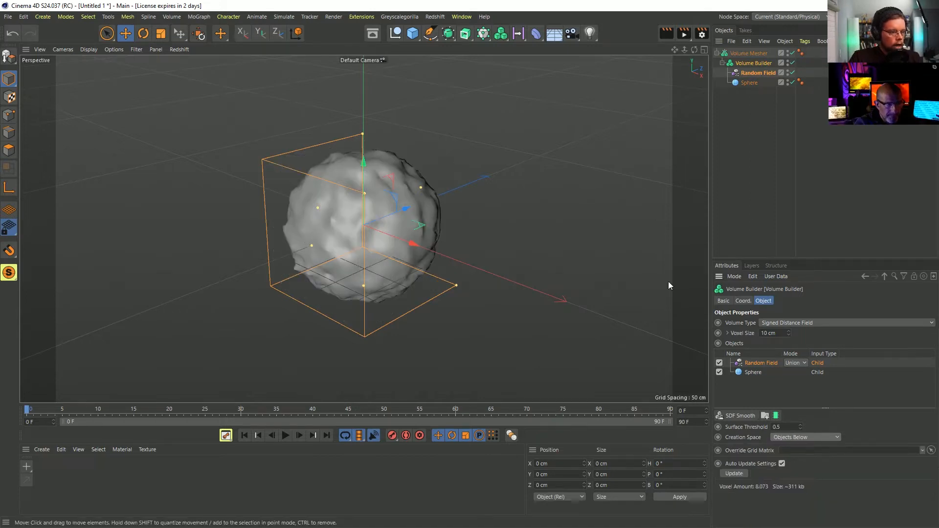
# Enlarge the attribute area and set the Volume Builder's voxel size to 2 cm
pyautogui.moveTo(817, 260); pyautogui.dragTo(815, 167)
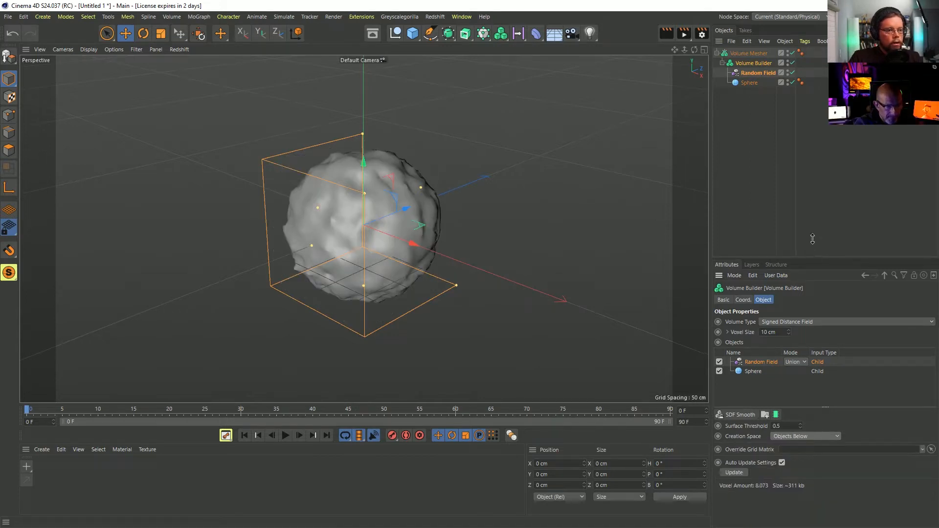
pyautogui.click(750, 64)
pyautogui.moveTo(780, 239); pyautogui.dragTo(766, 229)
pyautogui.write('2')
pyautogui.press('Return')
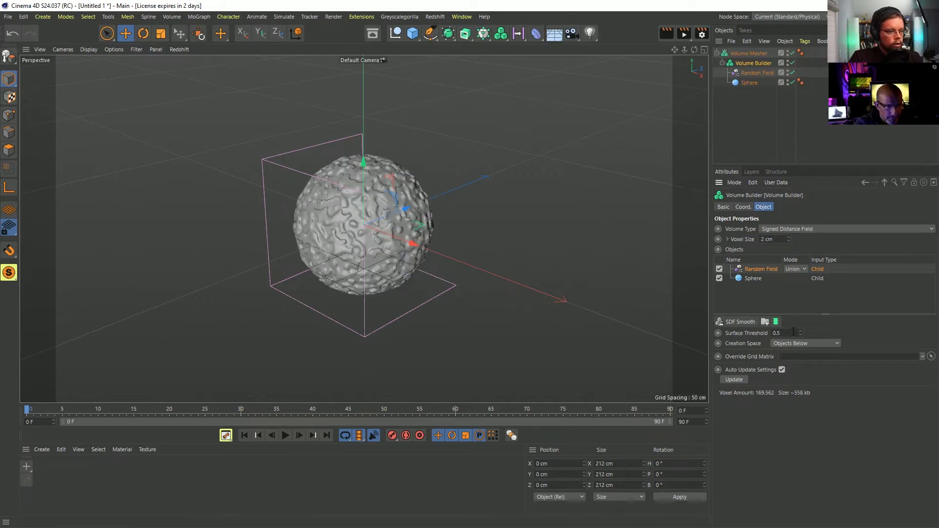
# Set the Random Field's noise scale to 1000%
pyautogui.click(758, 71)
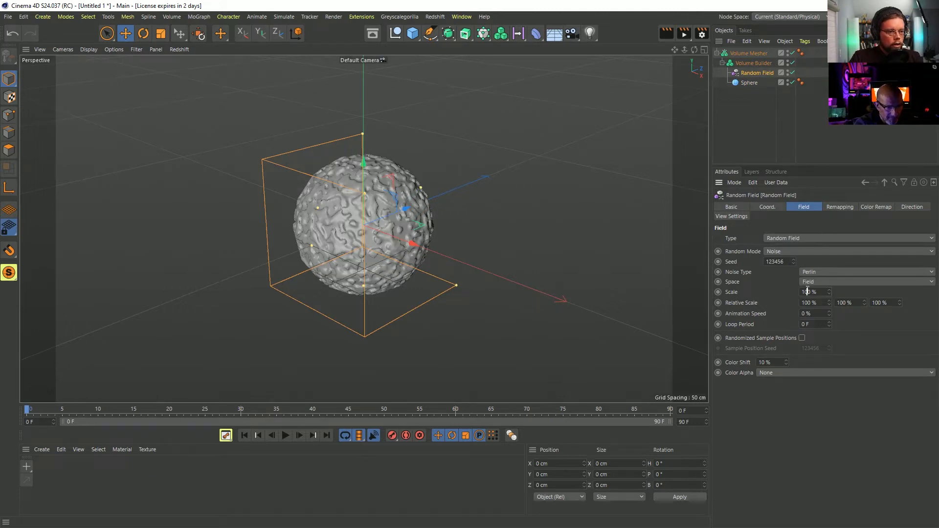
pyautogui.press('Return')
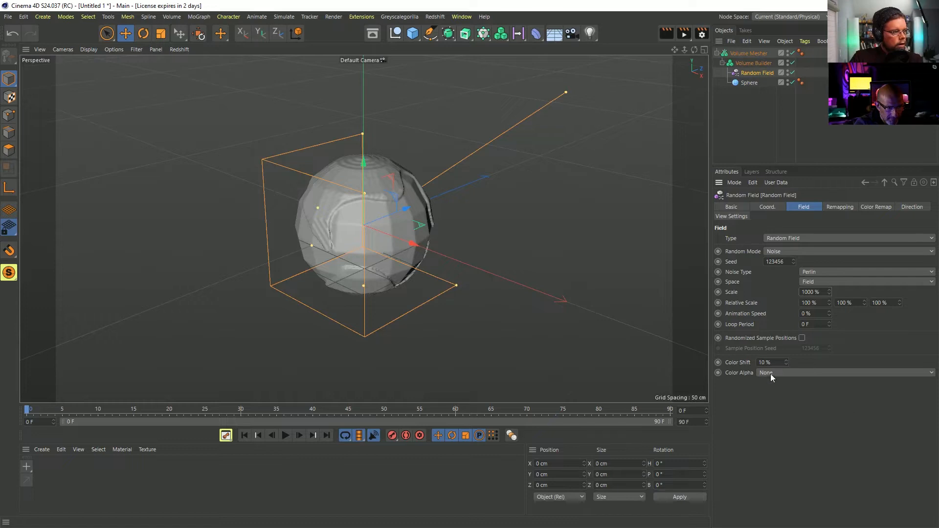
pyautogui.click(749, 64)
pyautogui.click(750, 71)
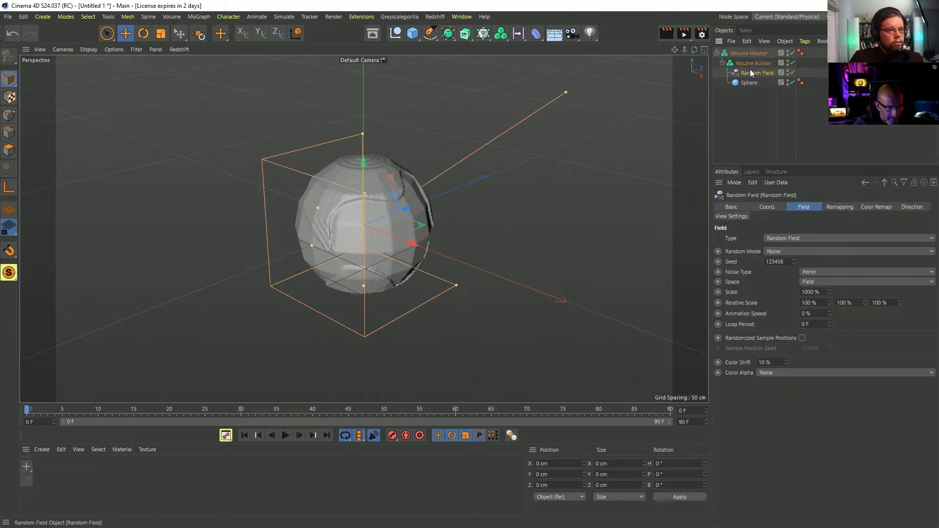
# Try the Random Field in Intersect mode within the Volume Builder, inspect the shape, and return it to Union
pyautogui.click(752, 63)
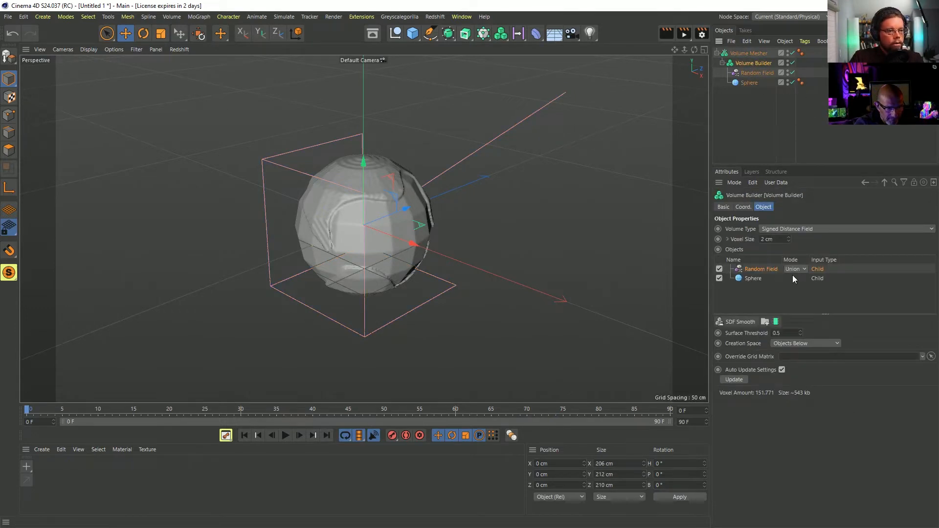
pyautogui.click(798, 302)
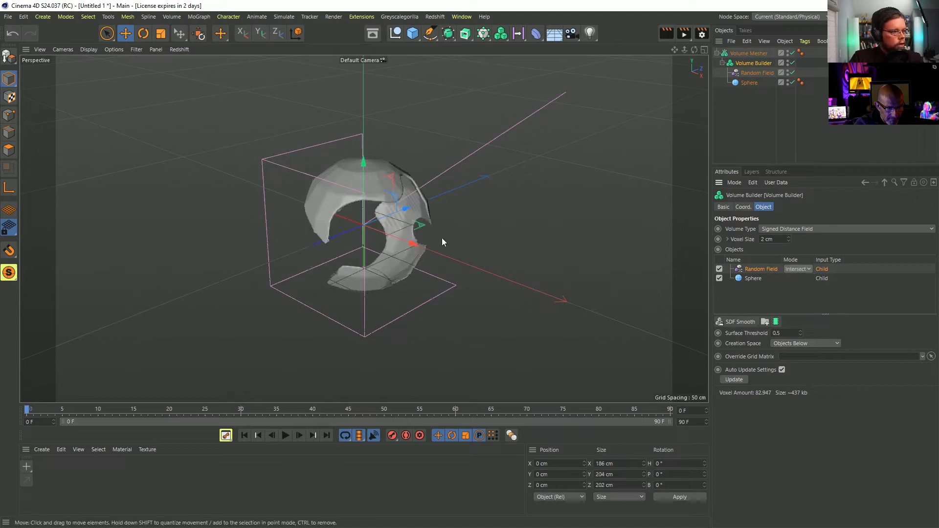
pyautogui.keyDown('alt'); pyautogui.moveTo(441, 237); pyautogui.dragTo(406, 222); pyautogui.keyUp('alt')
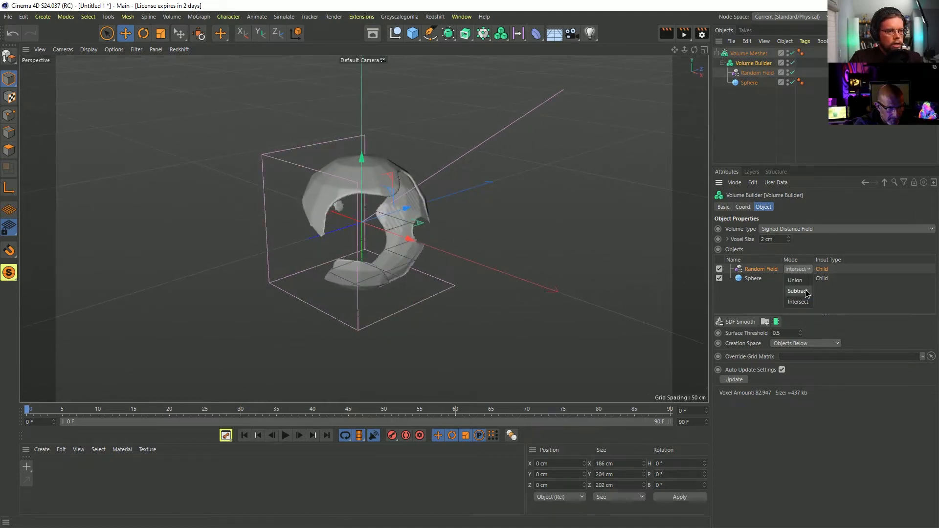
pyautogui.click(802, 280)
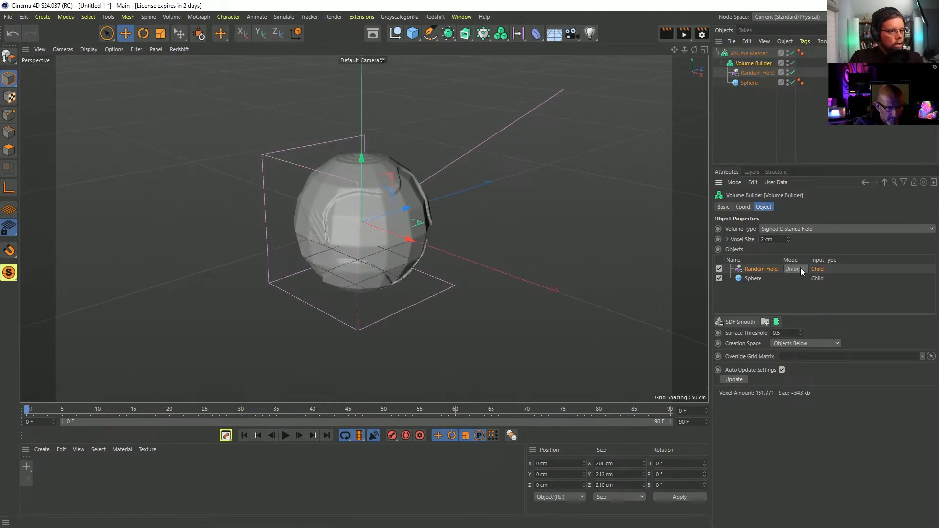
# Delete the Sphere from the Volume Builder and set the Random Field's creation space to Box
pyautogui.click(756, 276)
pyautogui.press('Delete')
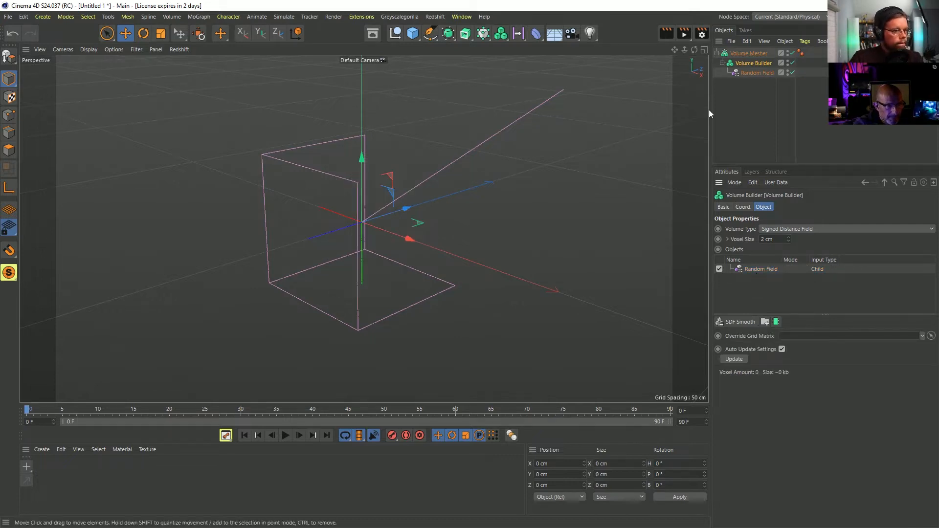
pyautogui.click(762, 269)
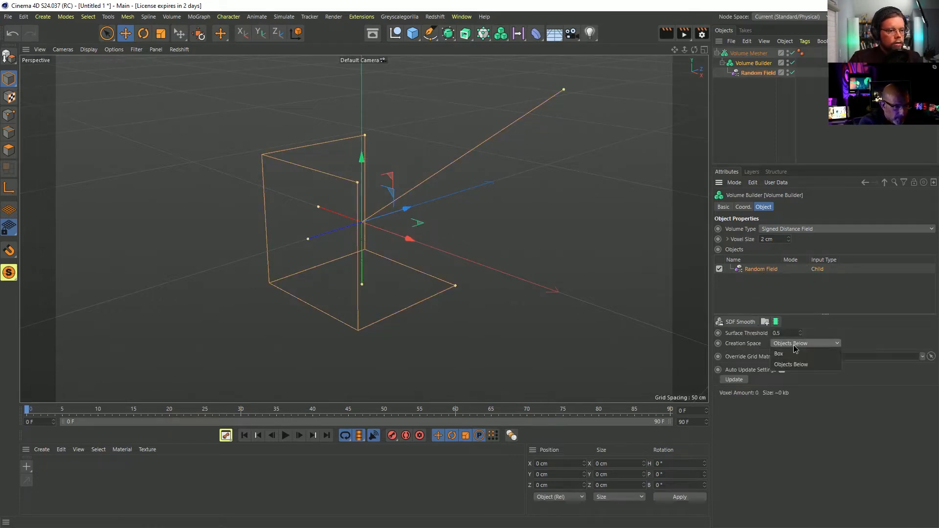
pyautogui.click(794, 353)
pyautogui.keyDown('alt'); pyautogui.moveTo(433, 233); pyautogui.dragTo(392, 192); pyautogui.keyUp('alt')
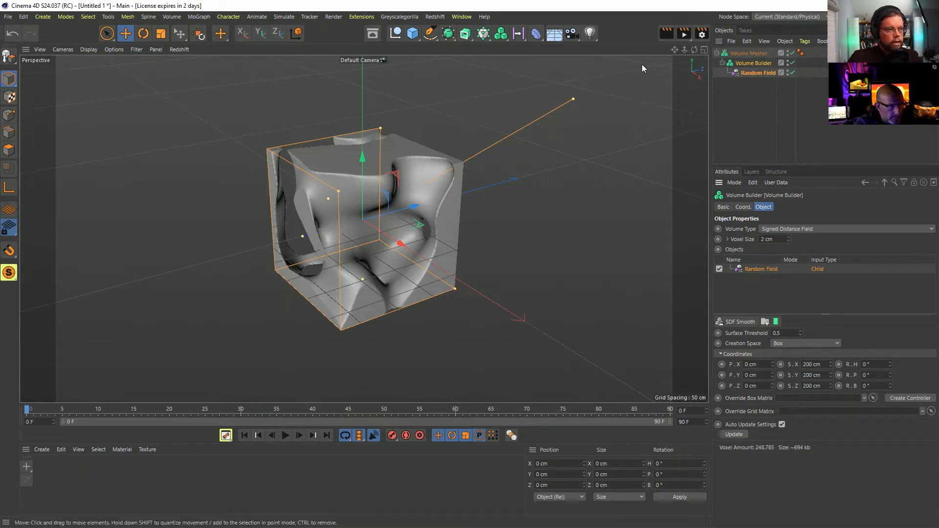
# Add a Group Field inside the Volume Builder with the Random Field nested under it
pyautogui.click(518, 34)
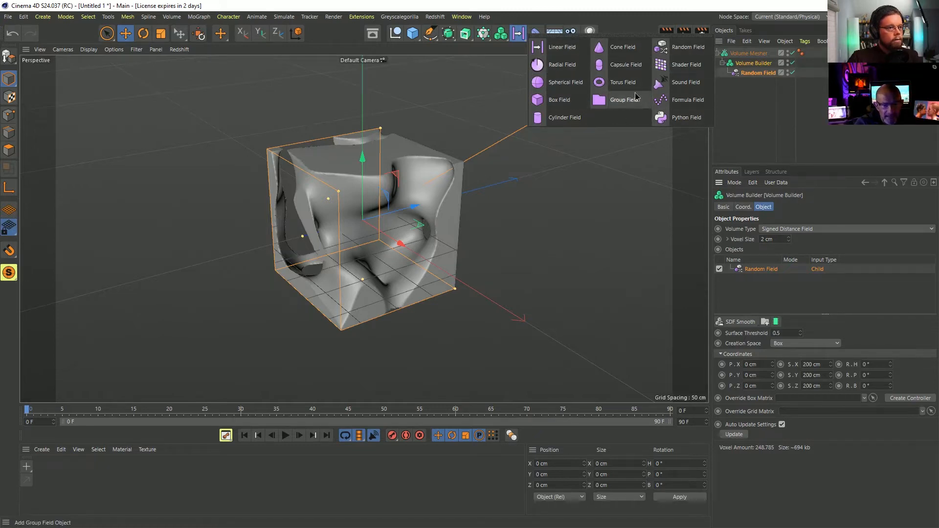
pyautogui.click(620, 99)
pyautogui.moveTo(747, 54); pyautogui.dragTo(749, 73)
pyautogui.click(752, 71)
pyautogui.click(756, 64)
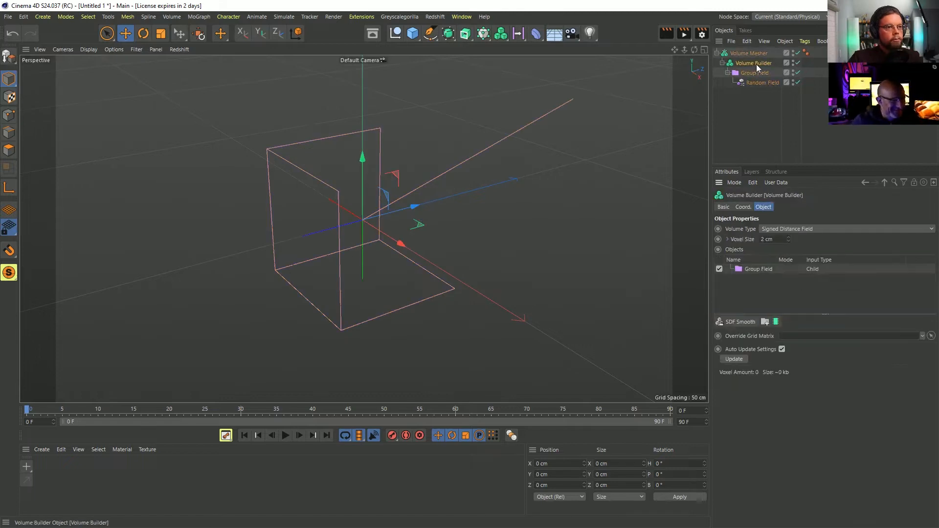
# Add the Random Field as a layer in the Group Field's field list
pyautogui.click(750, 270)
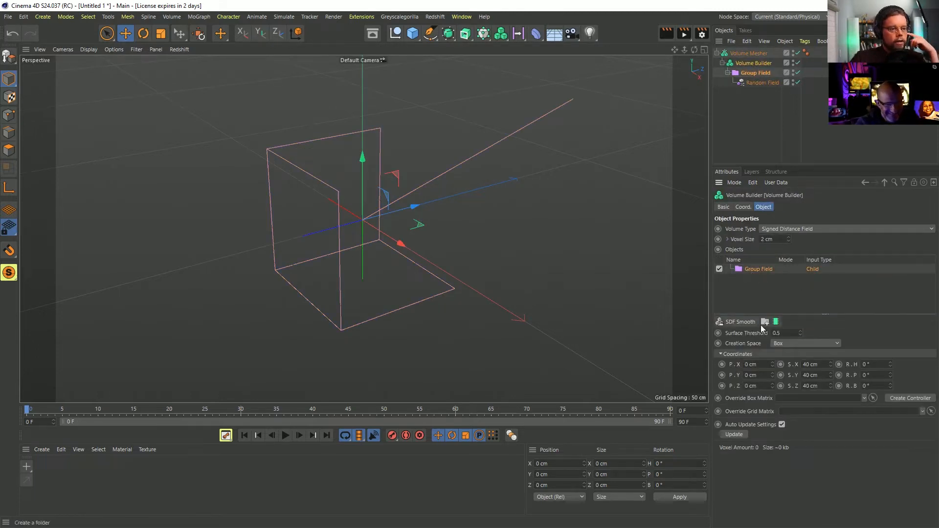
pyautogui.click(758, 83)
pyautogui.click(757, 73)
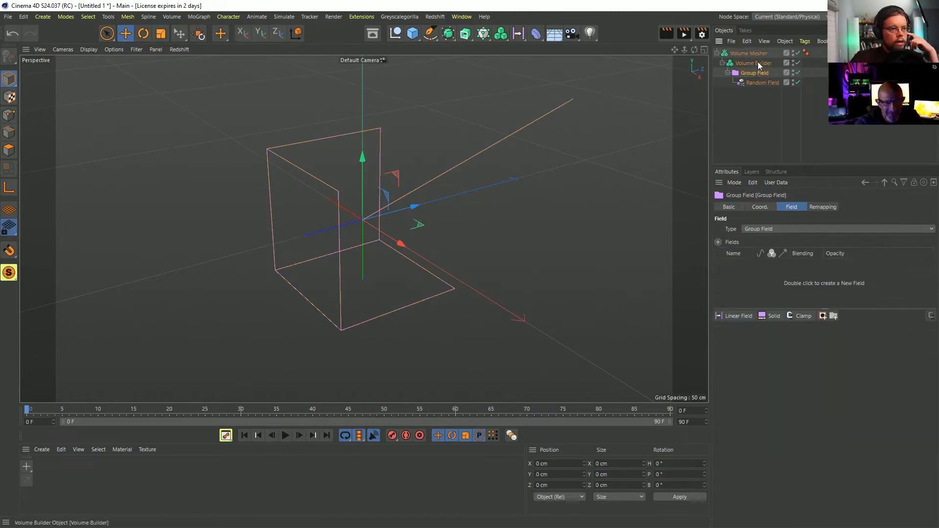
pyautogui.click(752, 85)
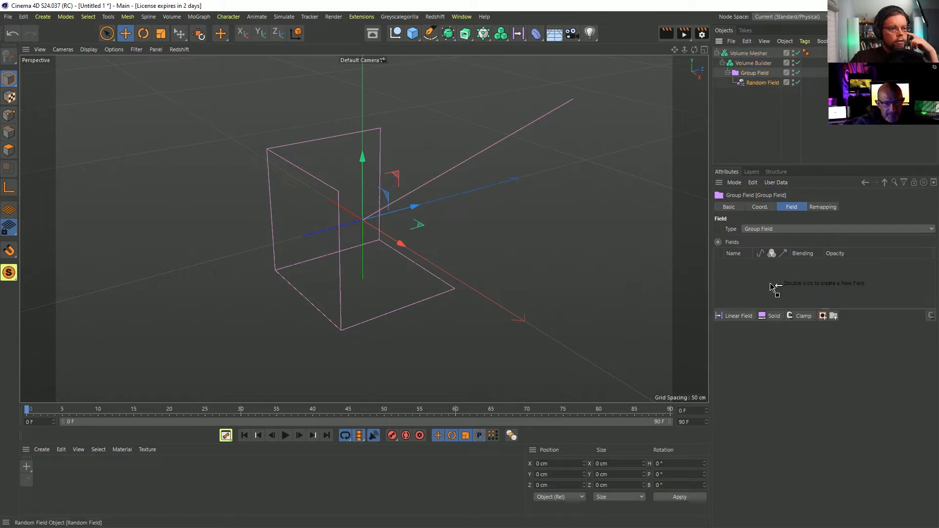
pyautogui.moveTo(770, 282); pyautogui.dragTo(768, 281)
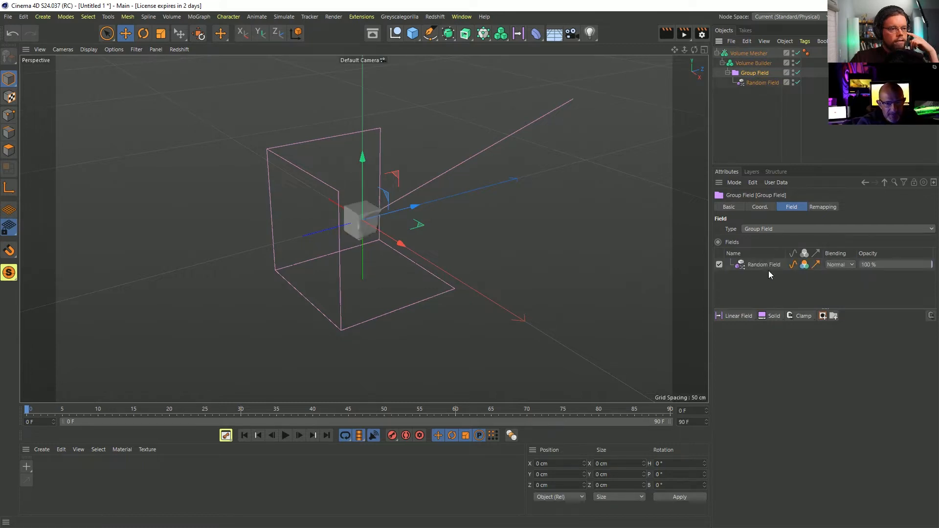
# Set the Group Field's creation box size to 200 cm in X, Y and Z in the Volume Builder
pyautogui.click(755, 64)
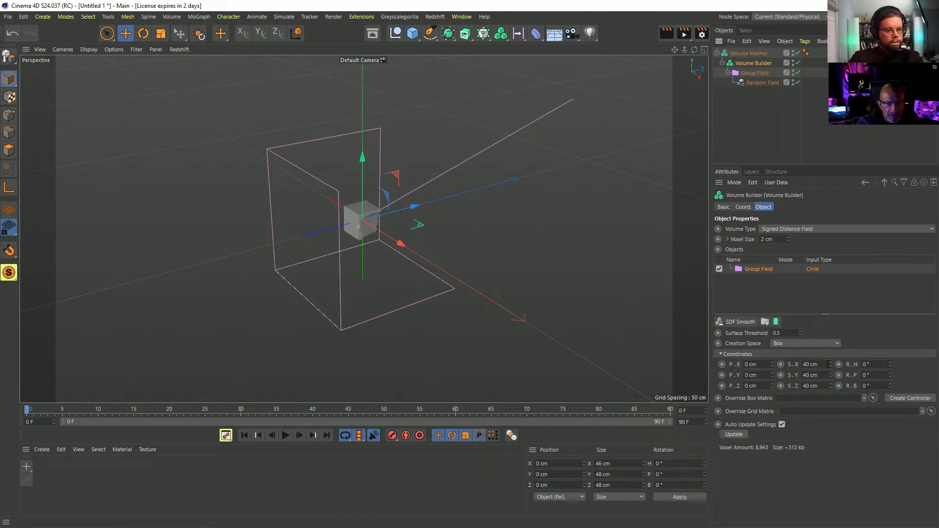
pyautogui.click(807, 365)
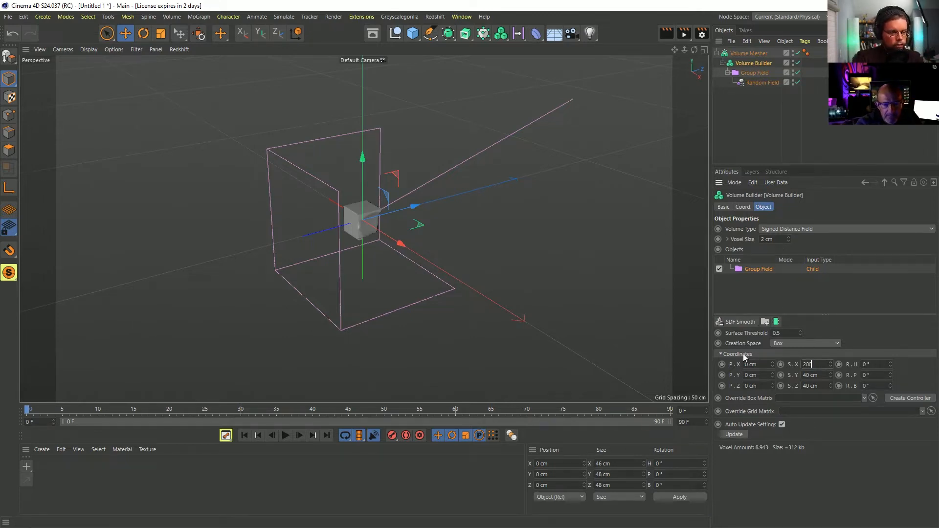
pyautogui.press('Tab')
pyautogui.write('200')
pyautogui.press('Tab')
pyautogui.write('200')
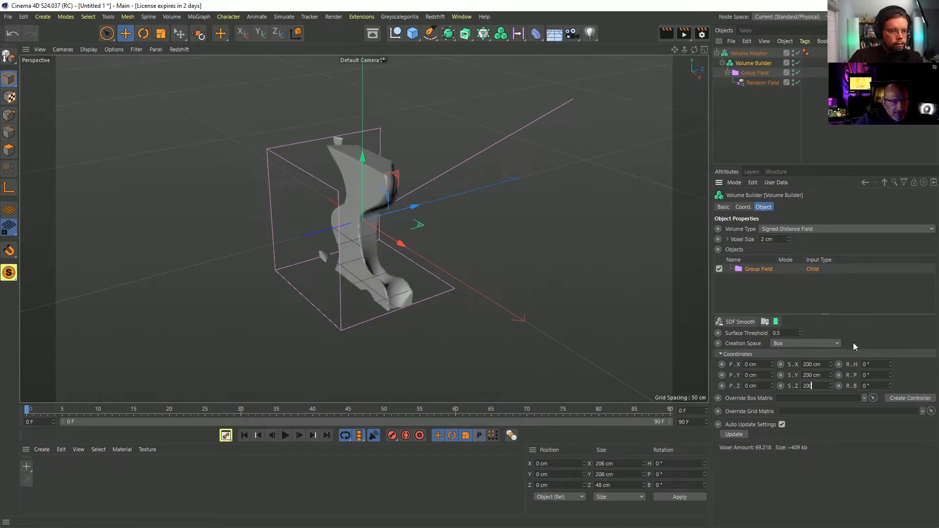
pyautogui.press('Return')
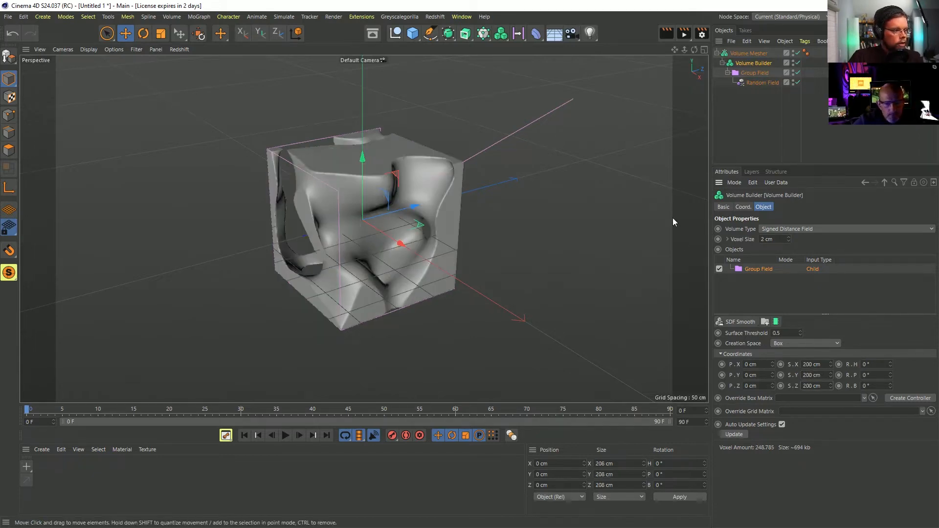
# Add a Remap modifier layer above the Random Field in the Group Field and disable it
pyautogui.click(749, 82)
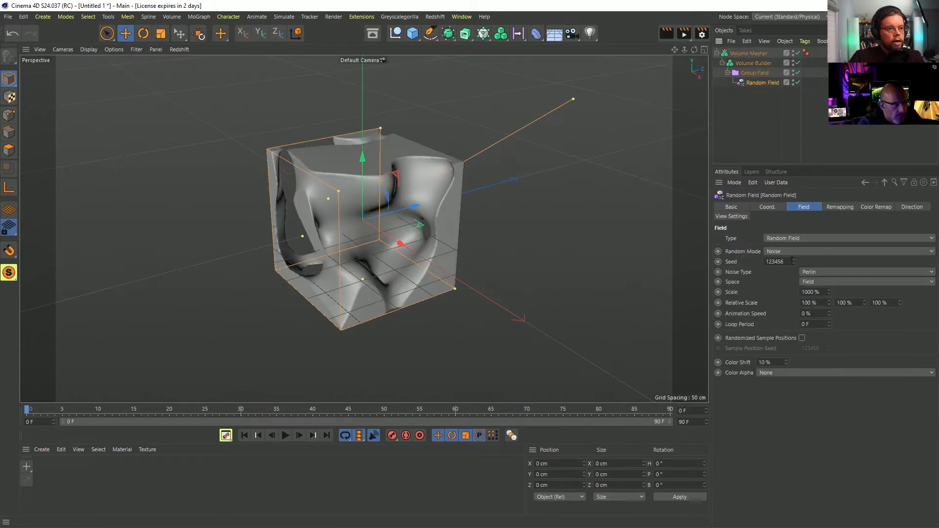
pyautogui.click(757, 73)
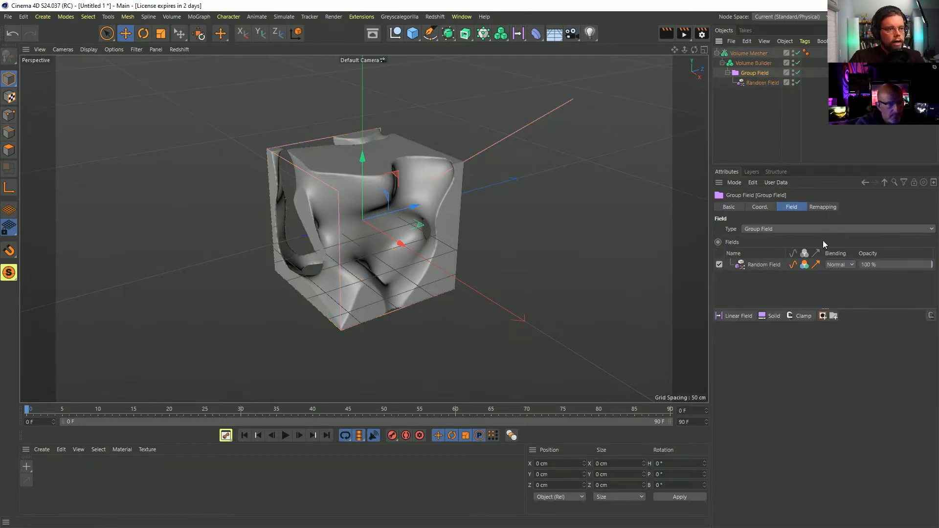
pyautogui.click(792, 315)
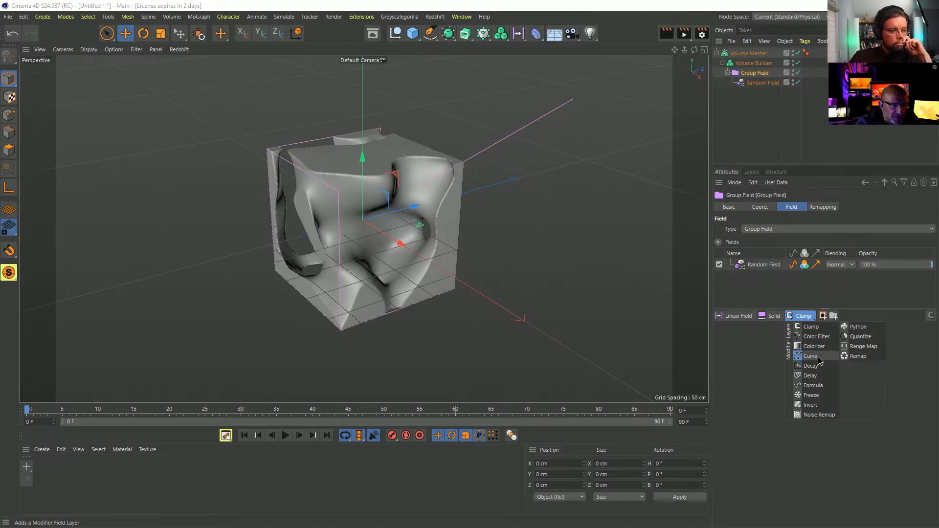
pyautogui.click(855, 356)
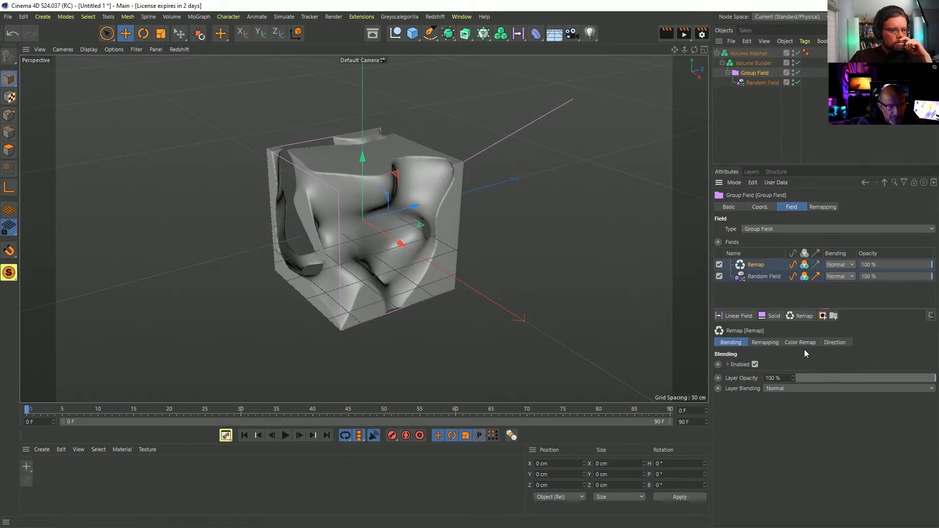
pyautogui.click(762, 276)
pyautogui.click(719, 265)
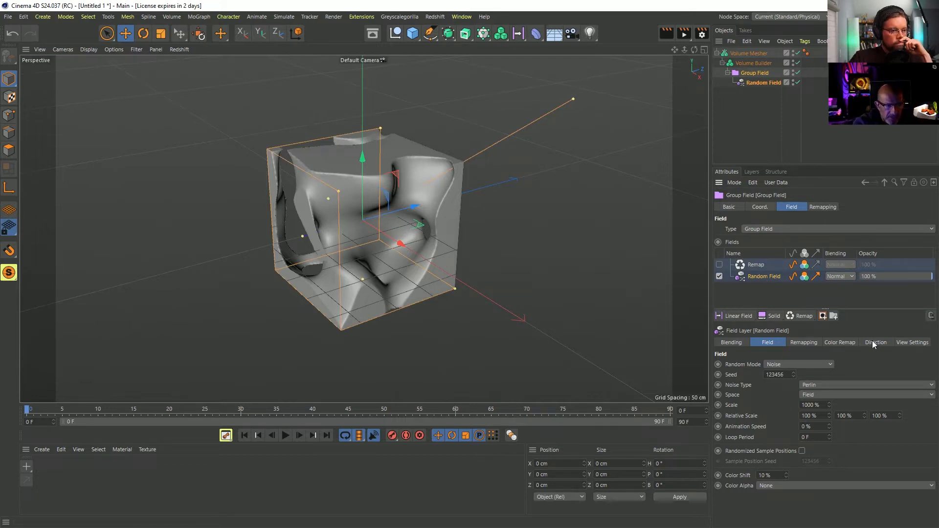
# Set the Random Field's remapping contour mode to Curve and apply a linear preset to its spline
pyautogui.click(813, 343)
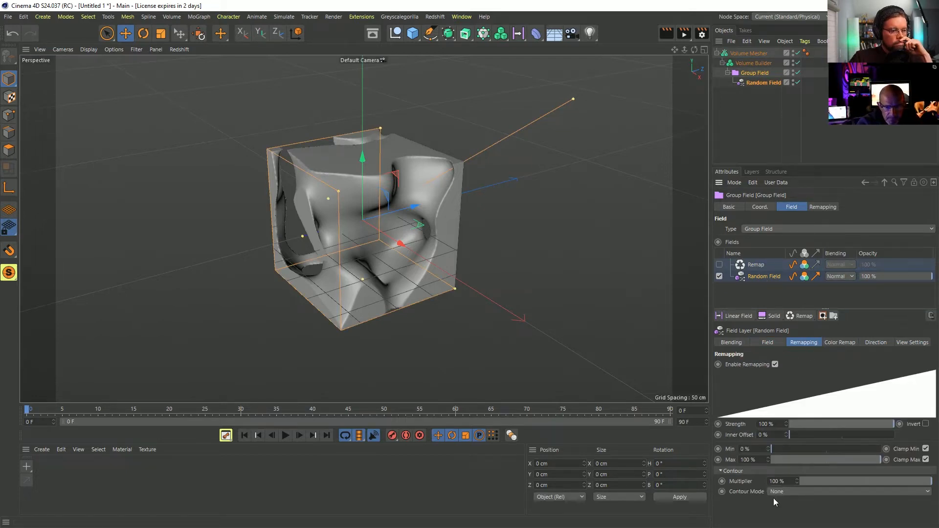
pyautogui.click(774, 492)
pyautogui.click(784, 480)
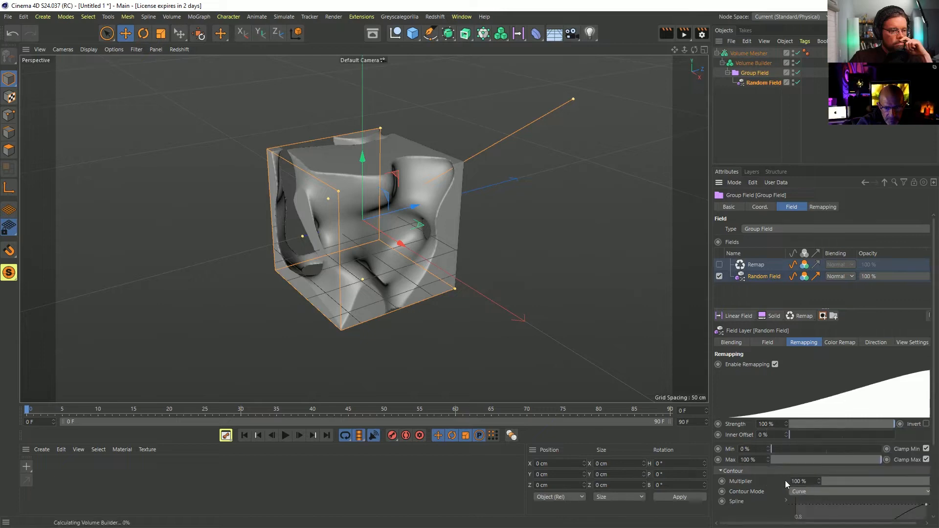
pyautogui.scroll(-4, 738, 399)
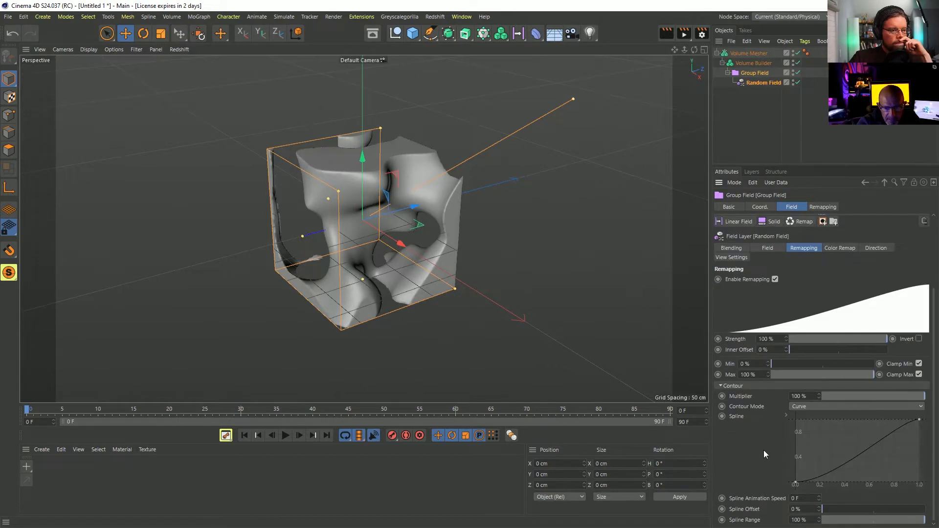
pyautogui.rightClick(825, 456)
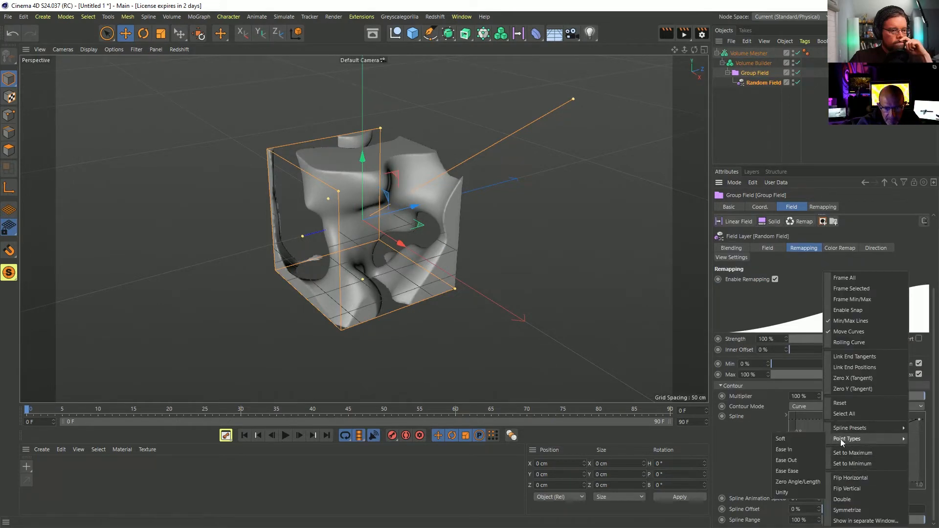
pyautogui.moveTo(868, 427)
pyautogui.click(908, 427)
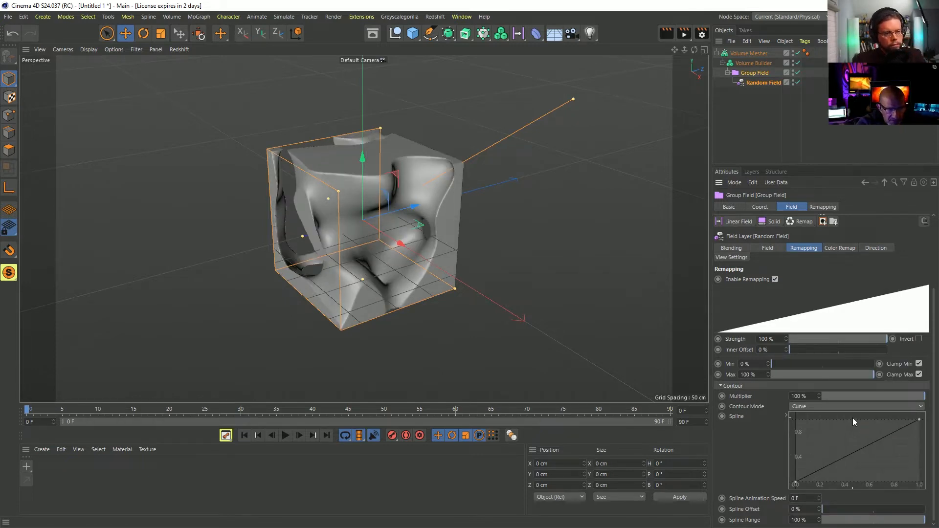
# Set the Random Field's remapping spline offset to 87 % and its spline range to 1000 %
pyautogui.moveTo(834, 510); pyautogui.dragTo(924, 520)
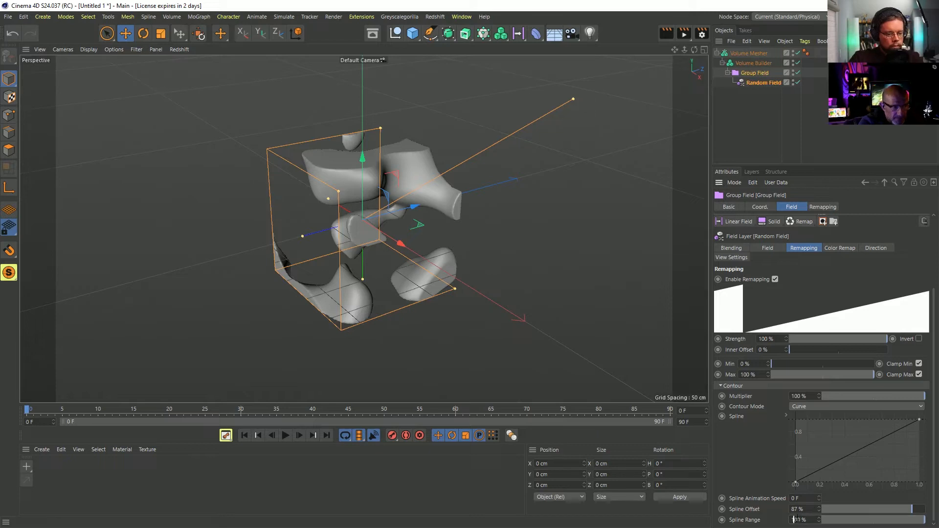
pyautogui.press('Return')
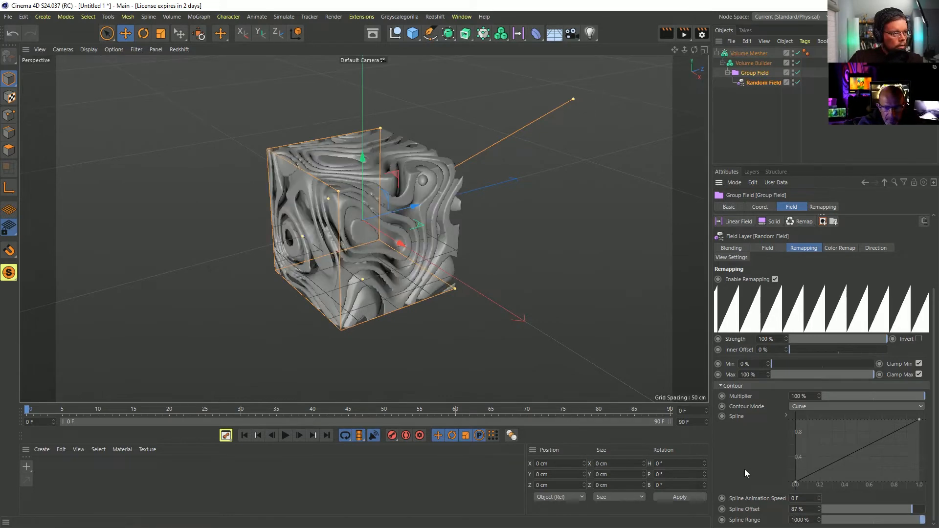
pyautogui.moveTo(356, 220)
pyautogui.keyDown('alt'); pyautogui.mouseDown()
pyautogui.moveTo(459, 242)
pyautogui.moveTo(345, 208)
pyautogui.mouseUp(); pyautogui.keyUp('alt')
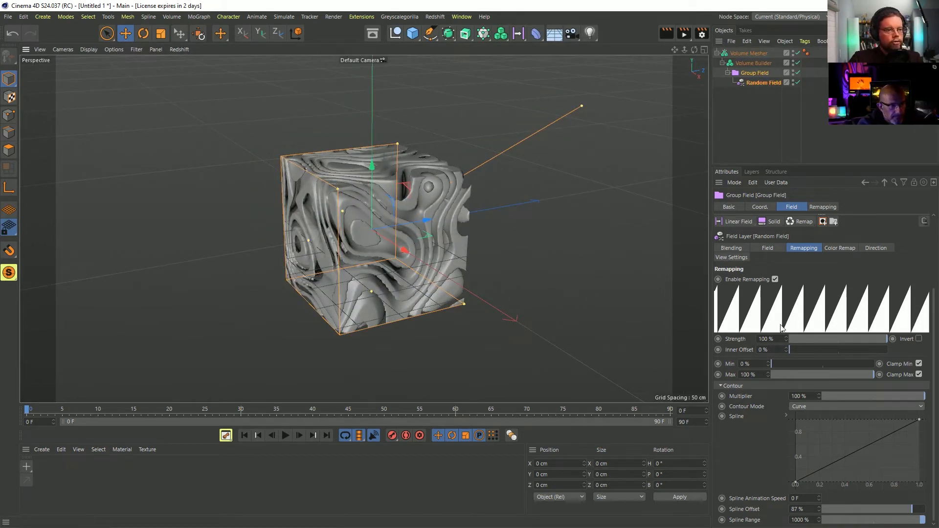
# Delete the disabled Remap layer from the Group Field's field list
pyautogui.click(769, 248)
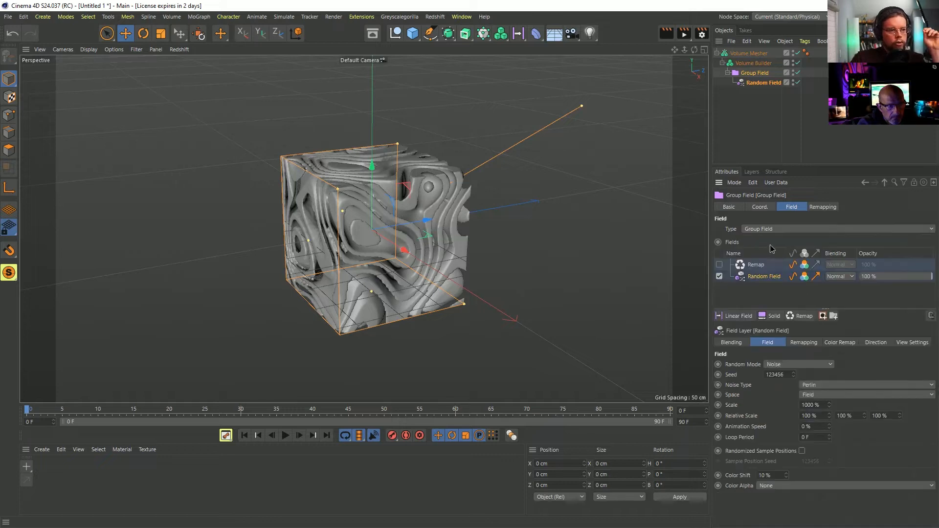
pyautogui.click(806, 344)
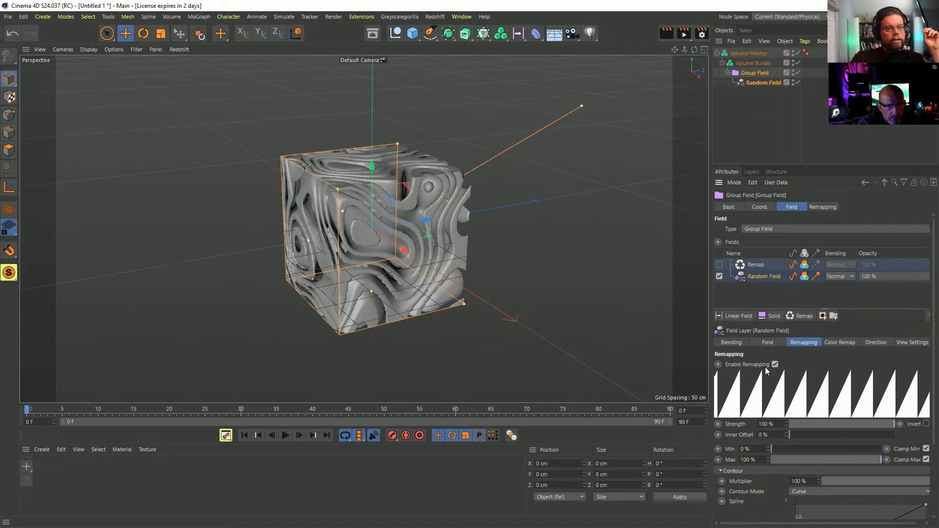
pyautogui.scroll(-4, 760, 447)
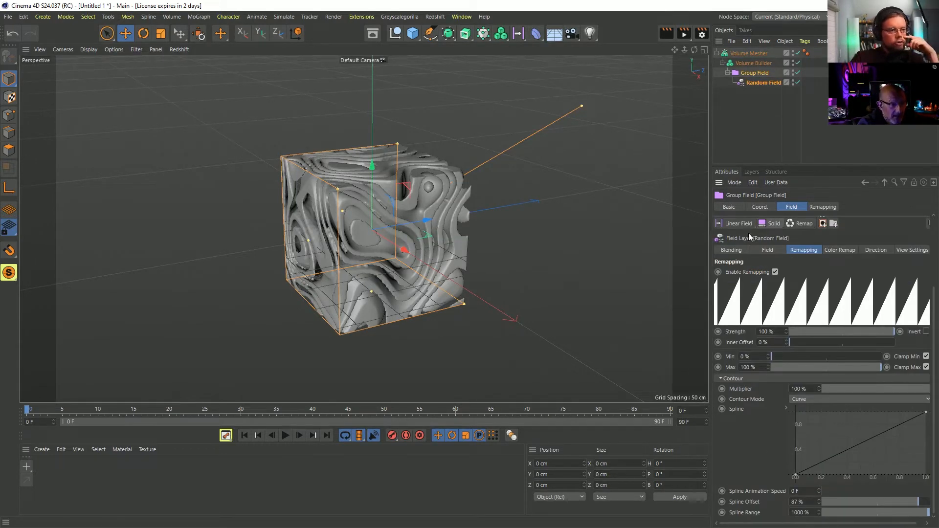
pyautogui.scroll(4, 748, 232)
pyautogui.click(751, 269)
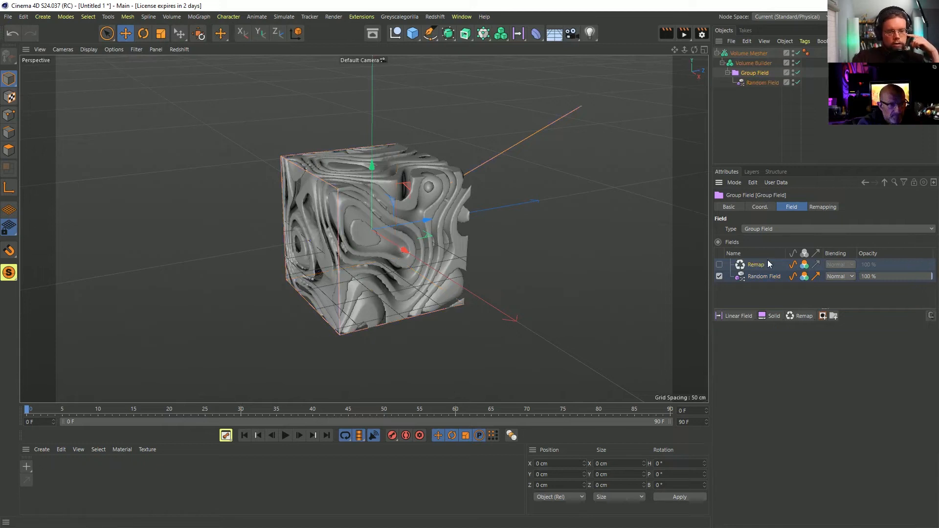
pyautogui.press('Delete')
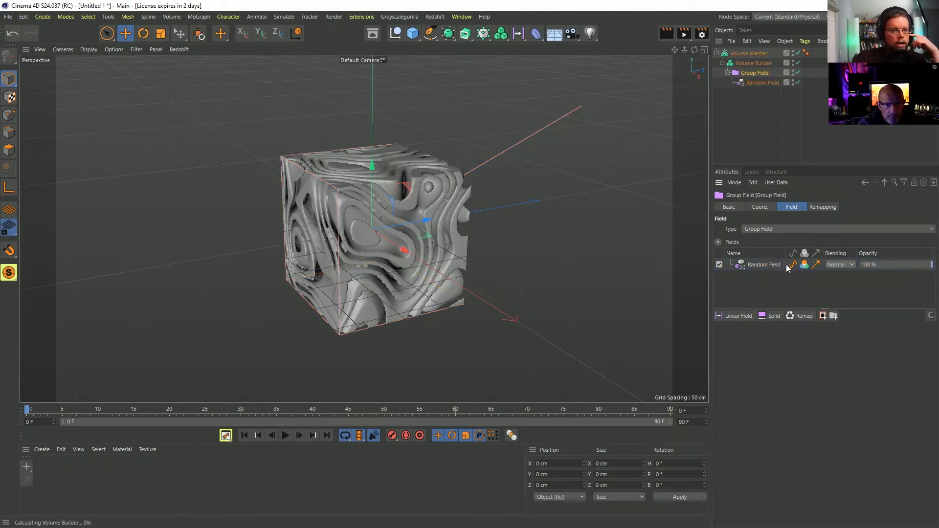
pyautogui.click(801, 316)
pyautogui.click(779, 388)
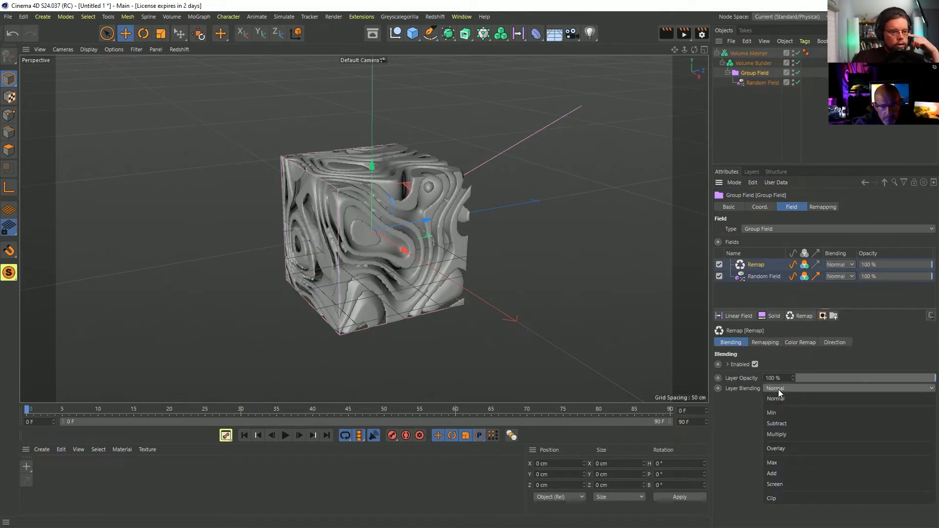
pyautogui.click(770, 339)
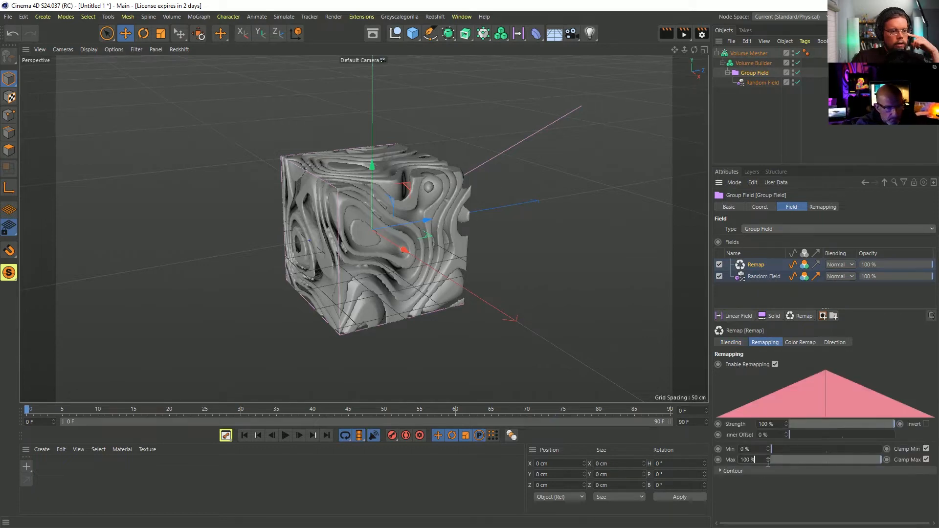
pyautogui.click(732, 471)
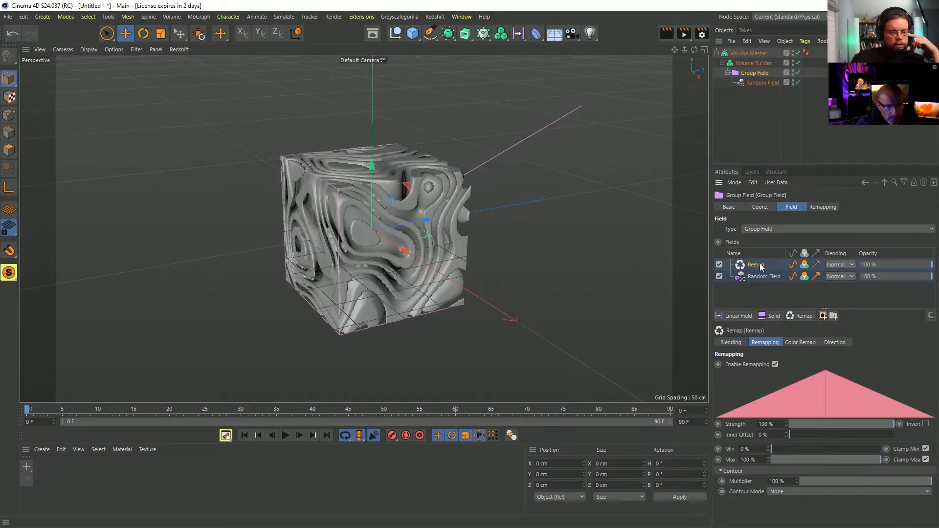
pyautogui.press('Delete')
# Add a Curve modifier layer above the Random Field in the Group Field's list
pyautogui.click(800, 316)
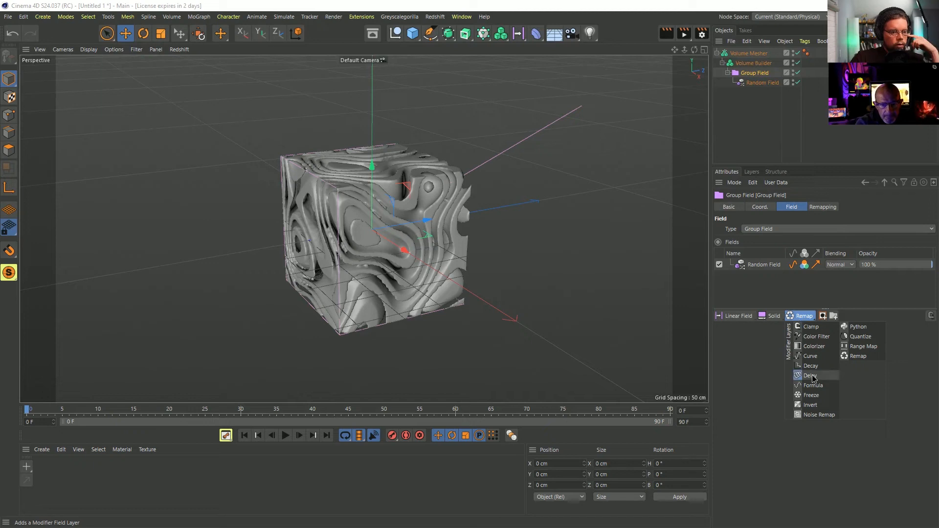
pyautogui.click(809, 355)
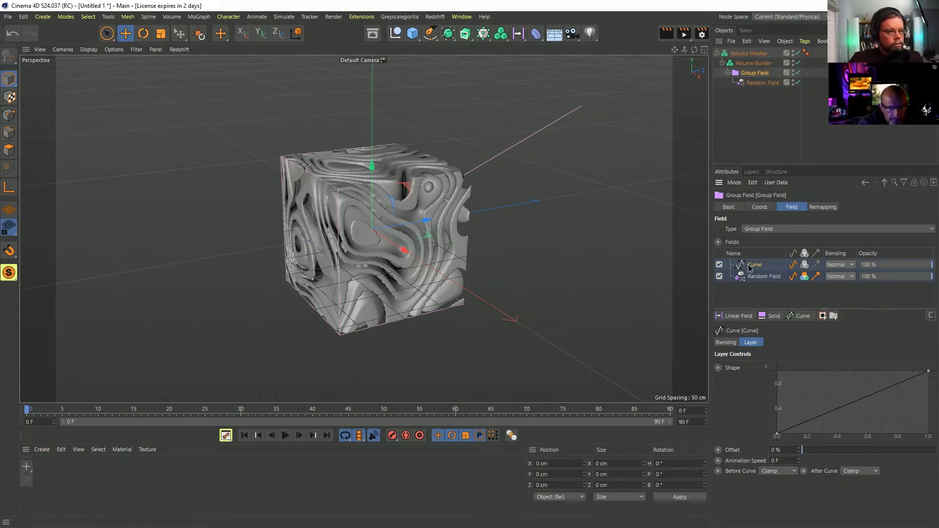
pyautogui.keyDown('alt'); pyautogui.moveTo(350, 254); pyautogui.dragTo(430, 256); pyautogui.keyUp('alt')
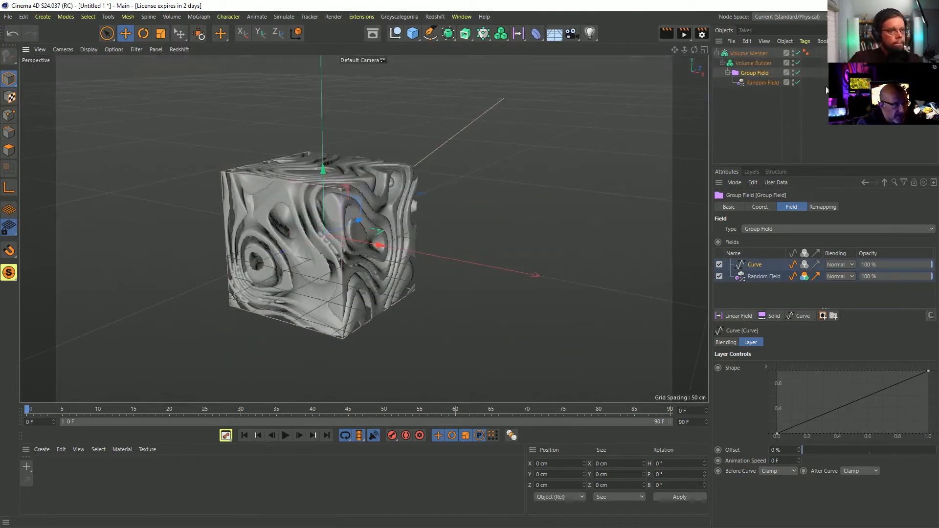
# Set the Random Field's animation speed to 100 % and its scale to 2000 %, previewing the animated noise
pyautogui.click(765, 83)
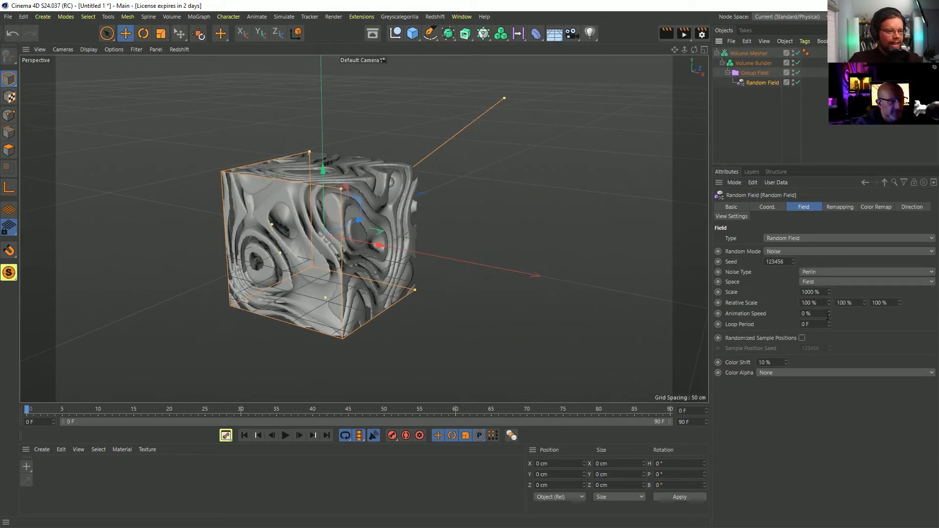
pyautogui.doubleClick(809, 313)
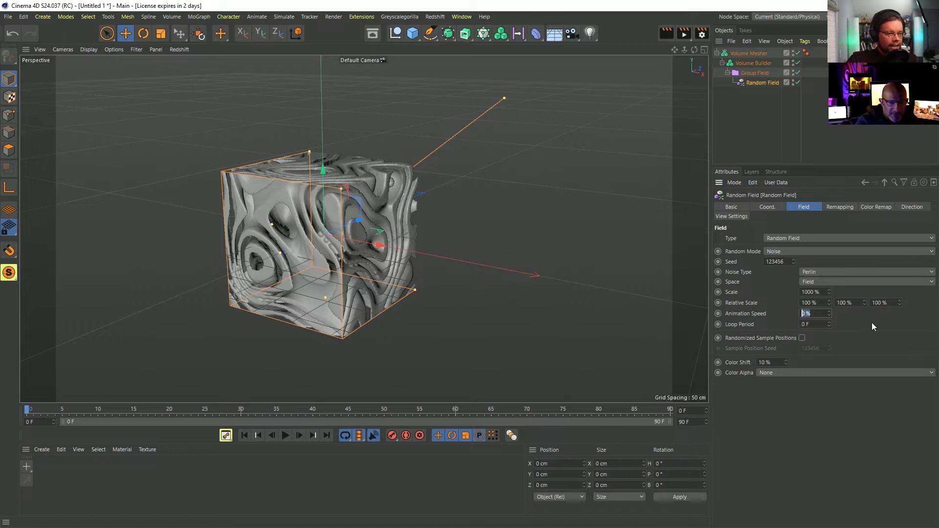
pyautogui.write('100')
pyautogui.press('Return')
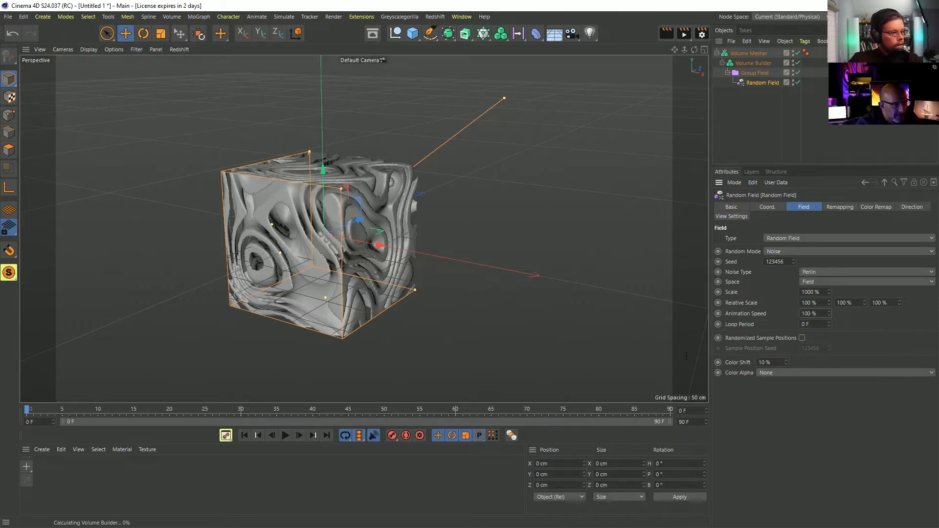
pyautogui.click(285, 435)
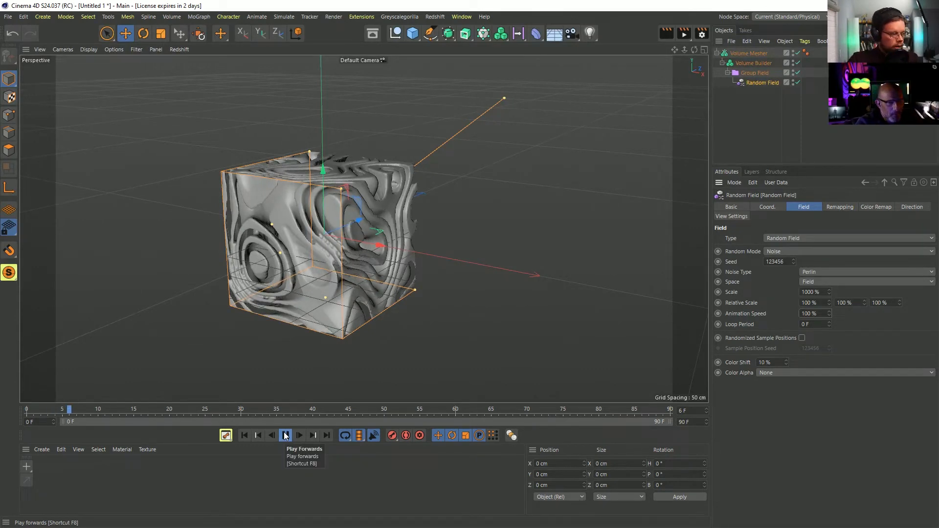
pyautogui.keyDown('alt'); pyautogui.moveTo(359, 211); pyautogui.dragTo(385, 227); pyautogui.keyUp('alt')
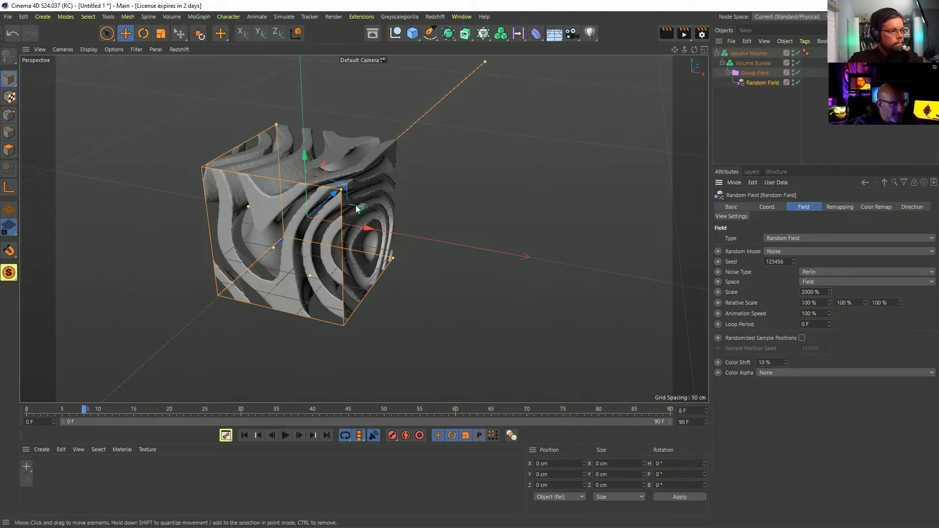
pyautogui.keyDown('alt'); pyautogui.moveTo(493, 205); pyautogui.dragTo(372, 191); pyautogui.keyUp('alt')
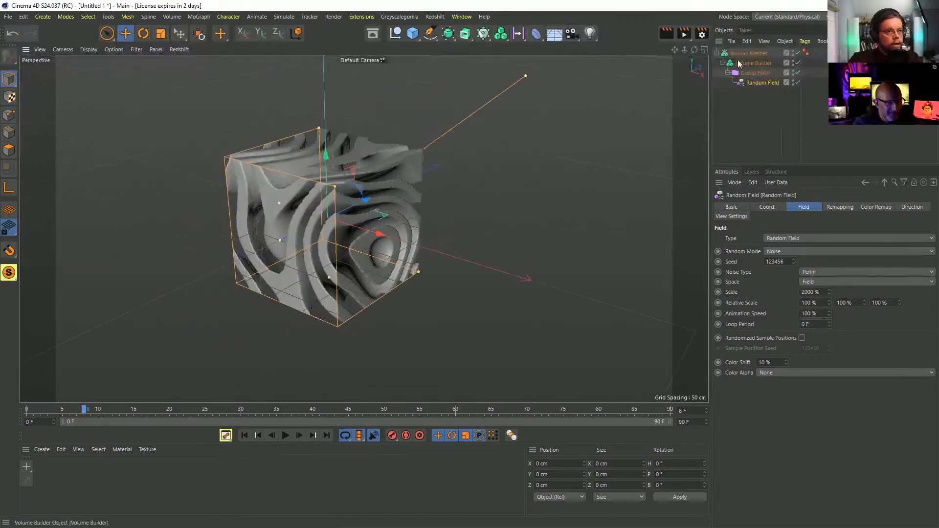
# Set the Volume Builder's voxel size to 4 cm and preview the animation playback
pyautogui.click(752, 63)
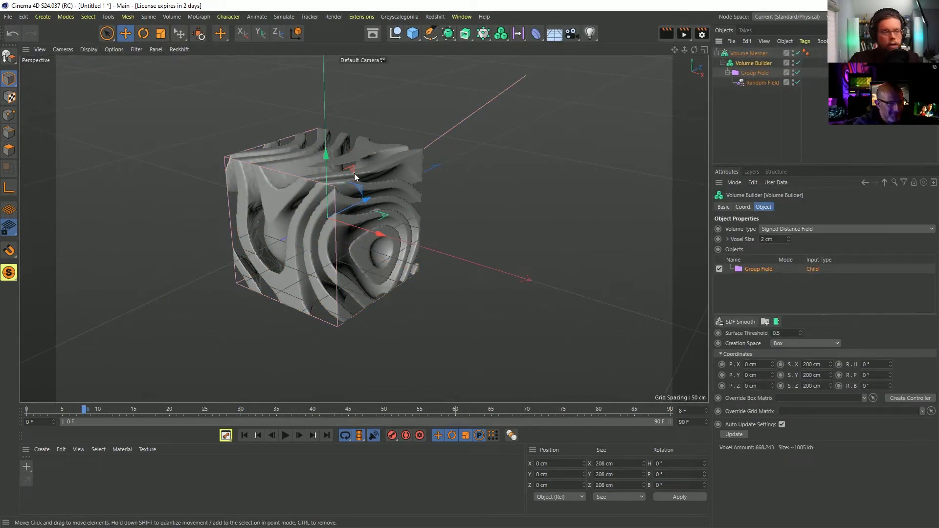
pyautogui.keyDown('alt'); pyautogui.moveTo(354, 173); pyautogui.dragTo(297, 207); pyautogui.keyUp('alt')
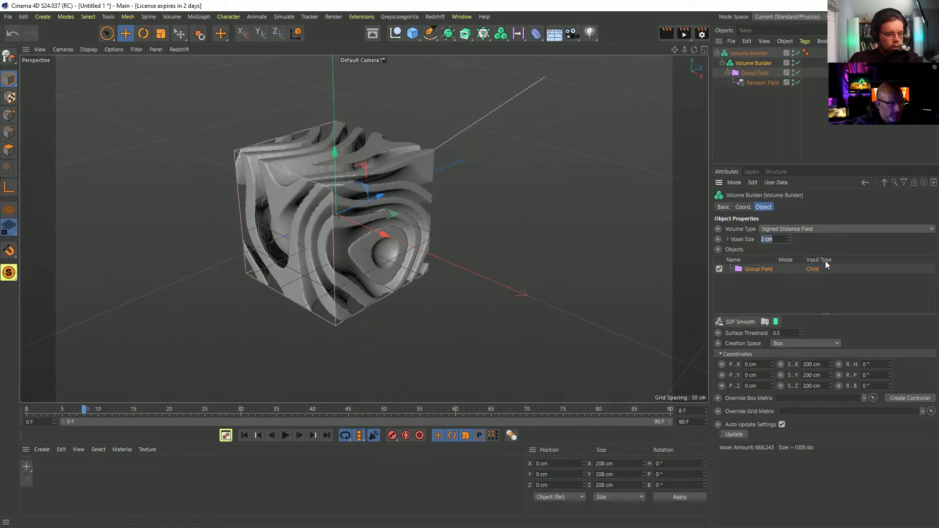
pyautogui.write('4')
pyautogui.press('Return')
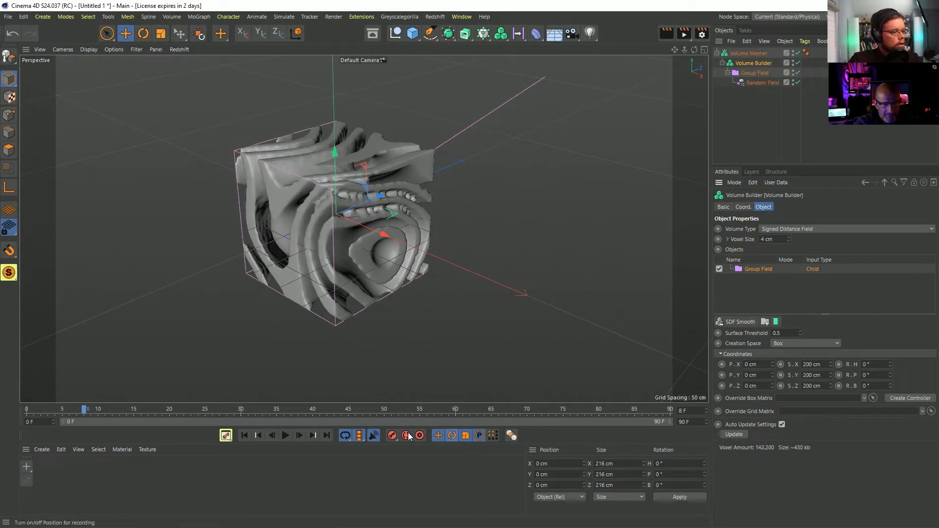
pyautogui.click(285, 435)
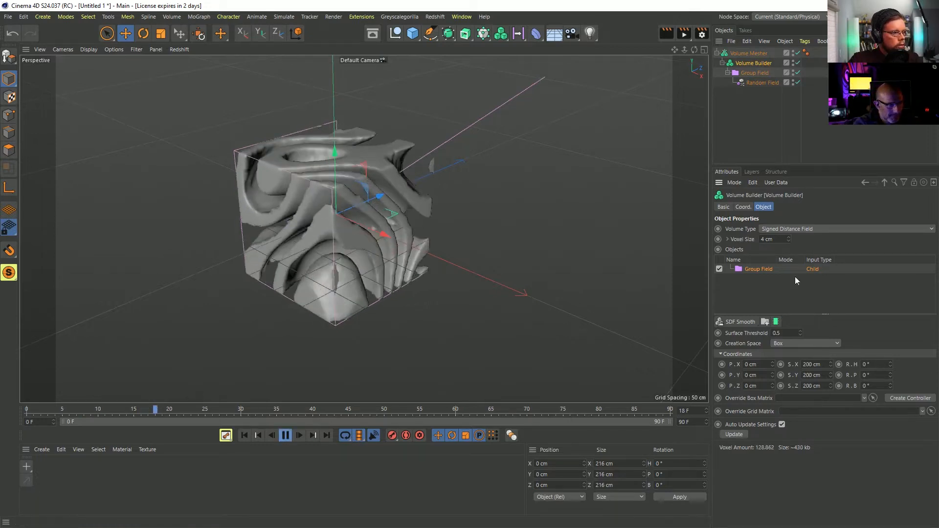
pyautogui.click(285, 436)
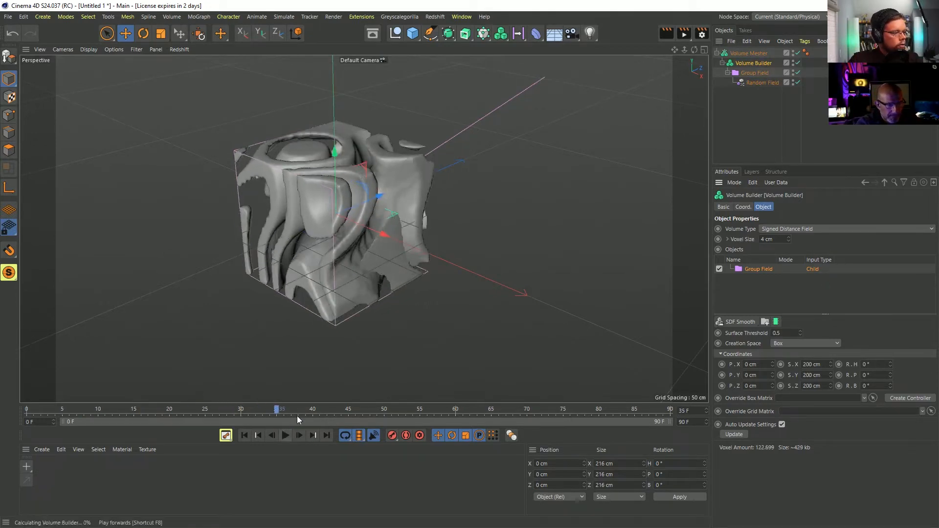
# Add a Smoothing deformer and place it as a child of the Volume Mesher above the Volume Builder
pyautogui.click(536, 33)
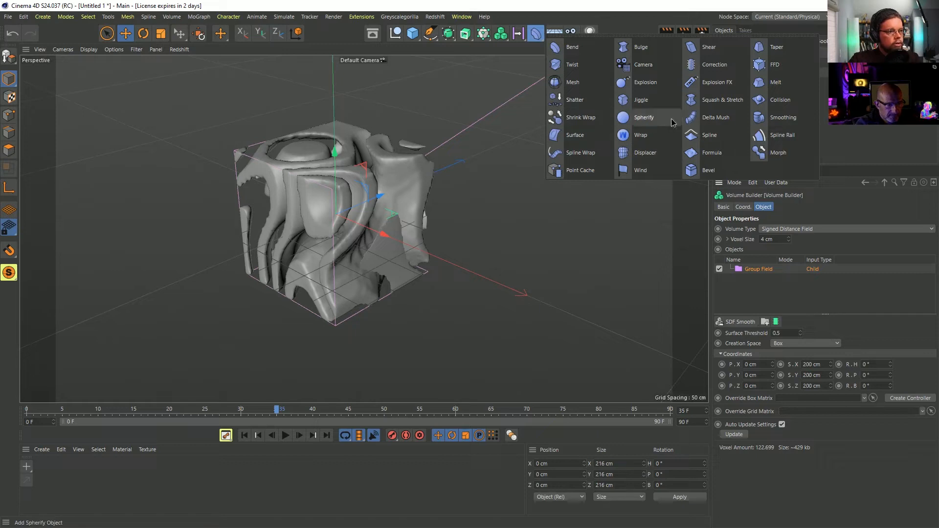
pyautogui.click(783, 117)
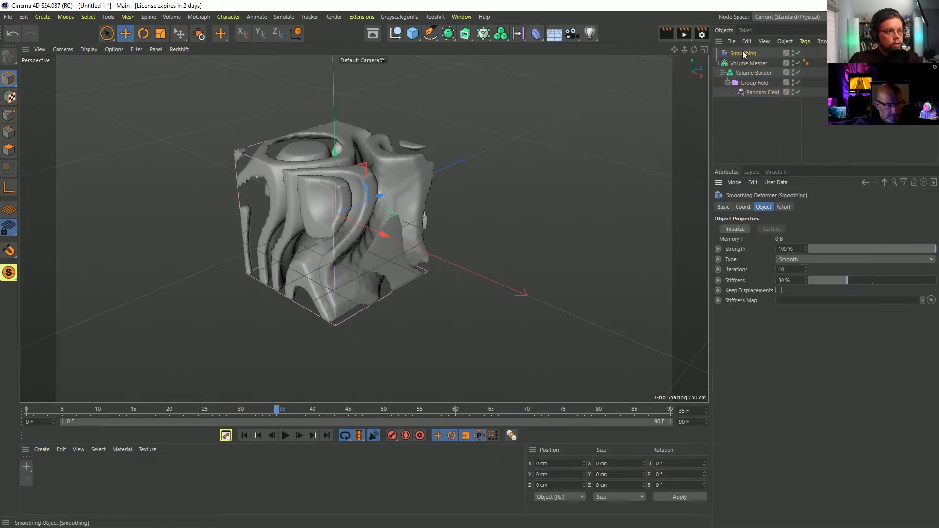
pyautogui.moveTo(743, 53); pyautogui.dragTo(752, 66)
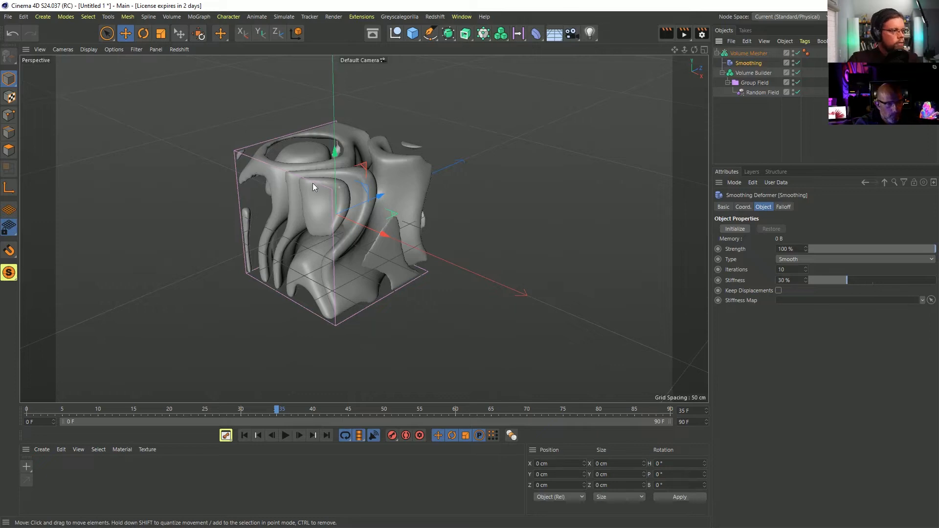
# Set the Smoothing deformer's stiffness to 0 % and its iterations to 39
pyautogui.keyDown('alt'); pyautogui.moveTo(312, 183); pyautogui.dragTo(535, 173, button='right'); pyautogui.keyUp('alt')
pyautogui.keyDown('alt'); pyautogui.moveTo(379, 155); pyautogui.dragTo(444, 160); pyautogui.keyUp('alt')
pyautogui.keyDown('alt'); pyautogui.moveTo(346, 167); pyautogui.dragTo(443, 192, button='right'); pyautogui.keyUp('alt')
pyautogui.moveTo(846, 280); pyautogui.dragTo(861, 266)
pyautogui.keyDown('alt'); pyautogui.moveTo(497, 122); pyautogui.dragTo(548, 120, button='right'); pyautogui.keyUp('alt')
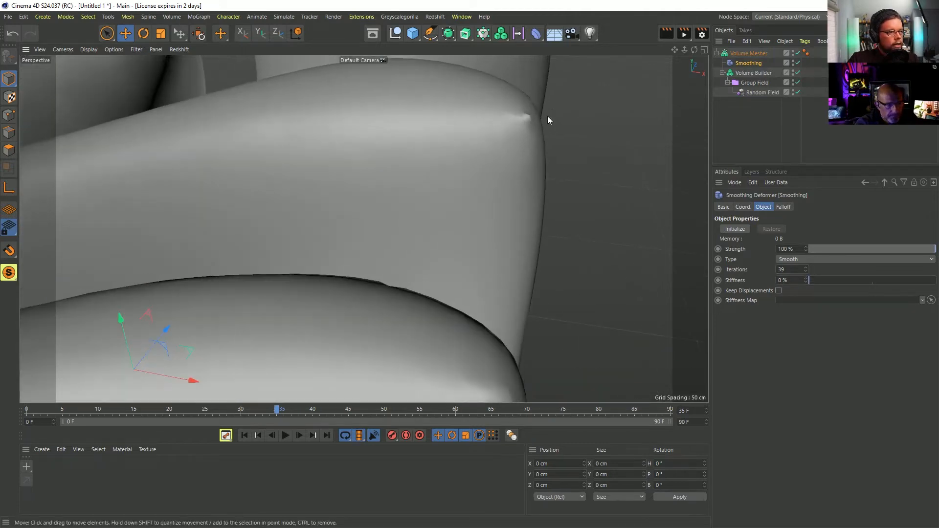
# Disable the Smoothing deformer and add an SDF Smooth filter to the Volume Builder above the Group Field
pyautogui.keyDown('alt'); pyautogui.moveTo(527, 117); pyautogui.dragTo(448, 170, button='middle'); pyautogui.keyUp('alt')
pyautogui.scroll(4, 448, 169)
pyautogui.keyDown('alt'); pyautogui.moveTo(426, 169); pyautogui.dragTo(411, 183); pyautogui.keyUp('alt')
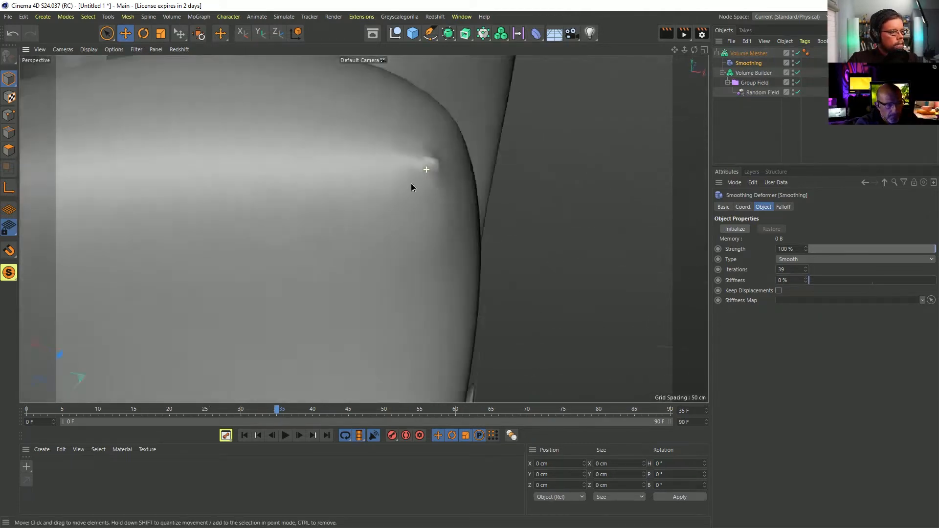
pyautogui.keyDown('alt'); pyautogui.moveTo(410, 183); pyautogui.dragTo(230, 224, button='right'); pyautogui.keyUp('alt')
pyautogui.keyDown('alt'); pyautogui.moveTo(359, 214); pyautogui.dragTo(407, 186); pyautogui.keyUp('alt')
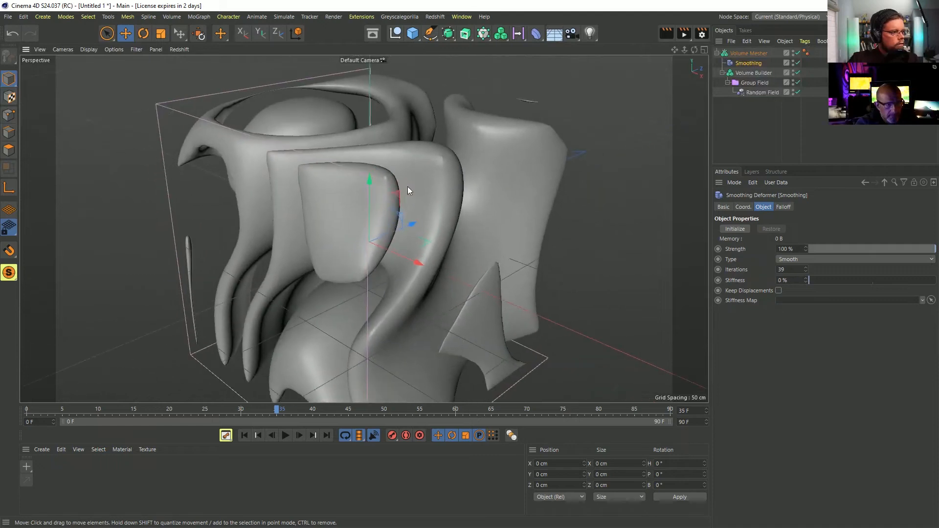
pyautogui.click(797, 63)
pyautogui.click(755, 73)
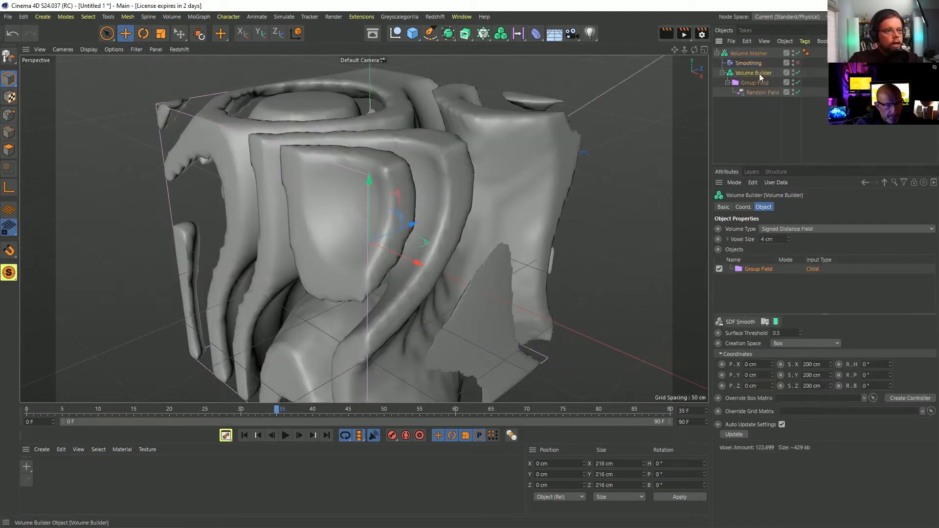
pyautogui.click(742, 322)
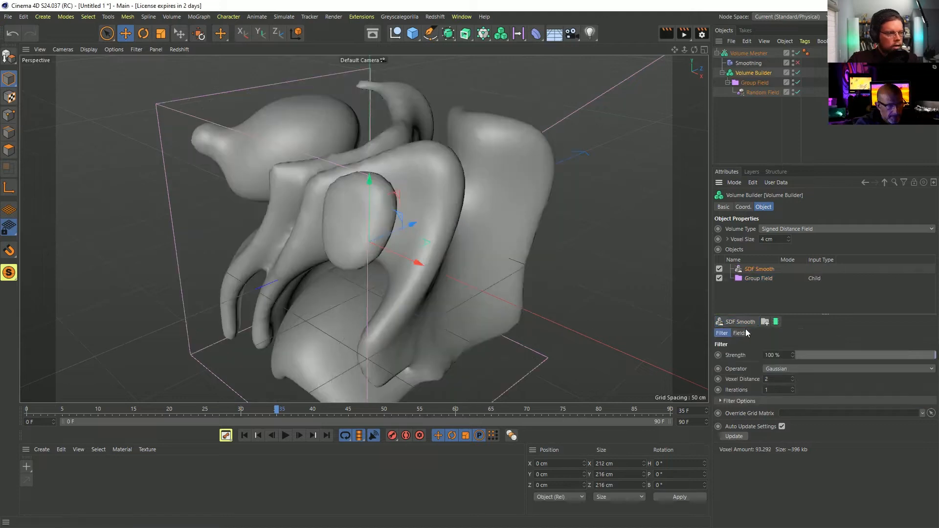
# Play the animation and inspect the SDF-smoothed volume mesh as it changes over time
pyautogui.click(783, 240)
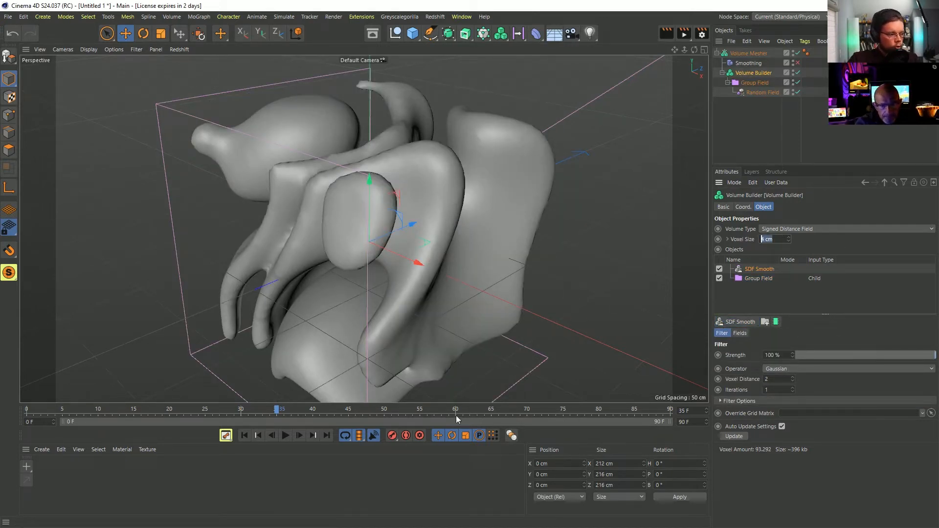
pyautogui.click(285, 436)
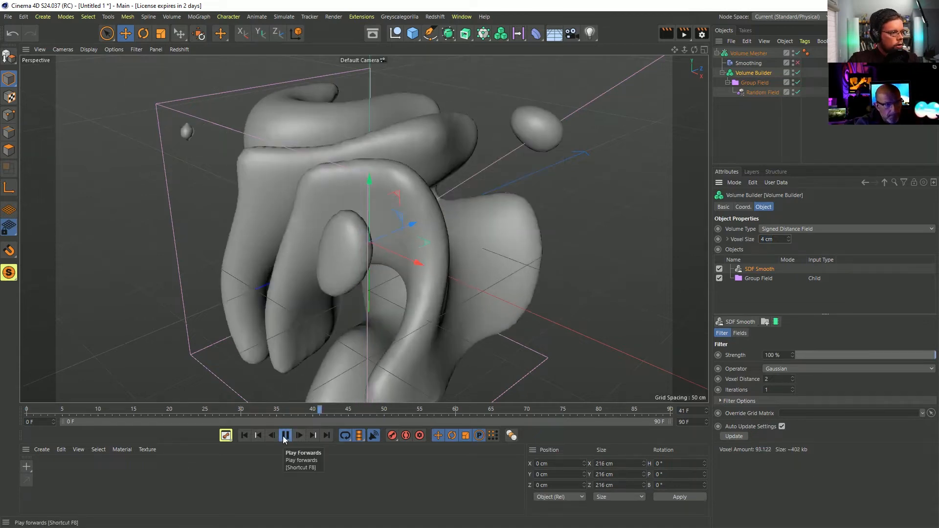
pyautogui.click(285, 435)
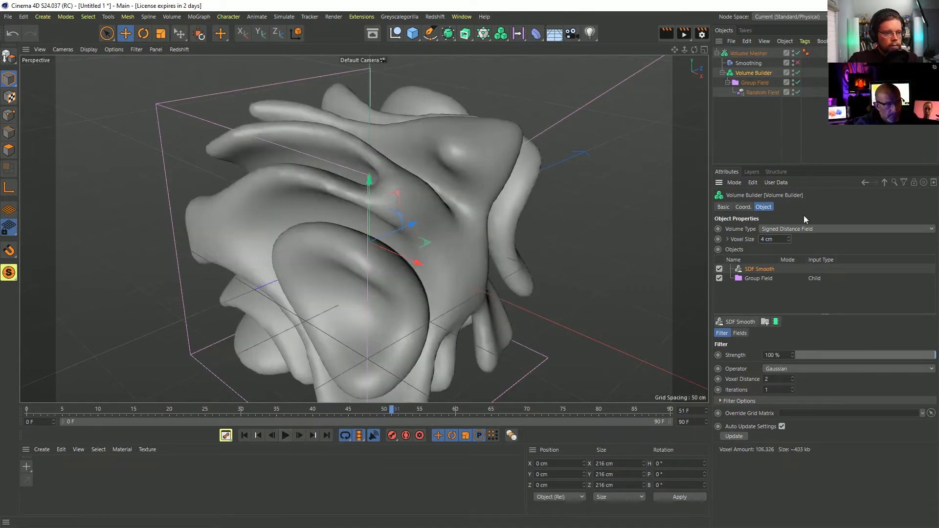
pyautogui.scroll(-3, 421, 208)
pyautogui.keyDown('alt'); pyautogui.moveTo(421, 207); pyautogui.dragTo(397, 240); pyautogui.keyUp('alt')
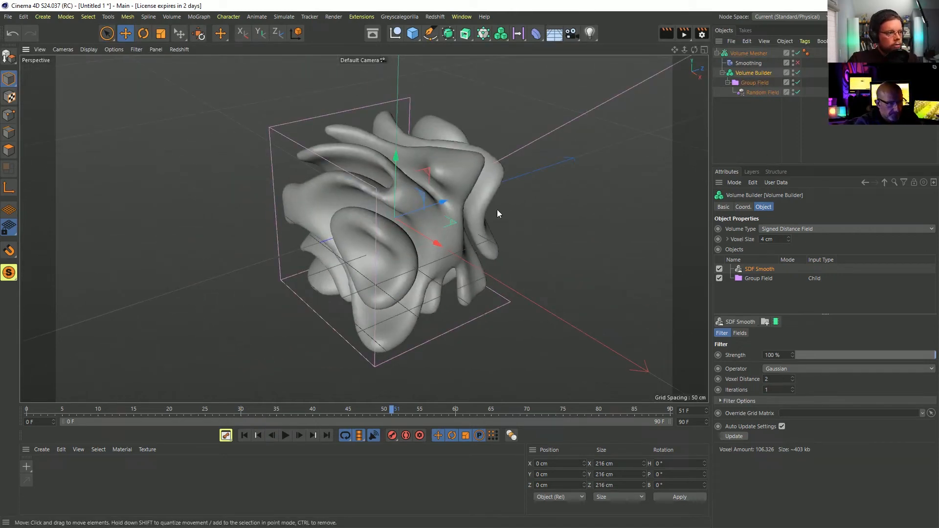
pyautogui.moveTo(497, 209)
pyautogui.keyDown('alt'); pyautogui.mouseDown()
pyautogui.moveTo(485, 197)
pyautogui.moveTo(496, 205)
pyautogui.mouseUp(); pyautogui.keyUp('alt')
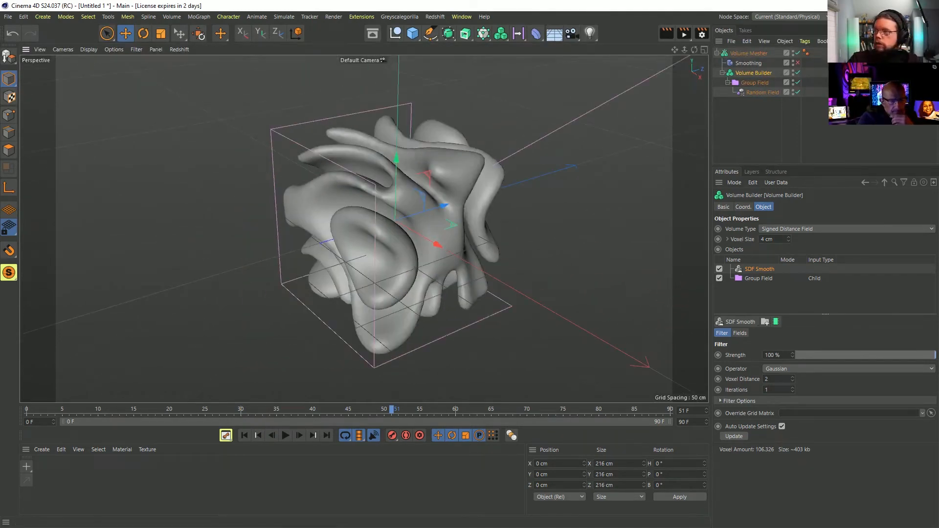
pyautogui.moveTo(938, 78); pyautogui.dragTo(938, 38)
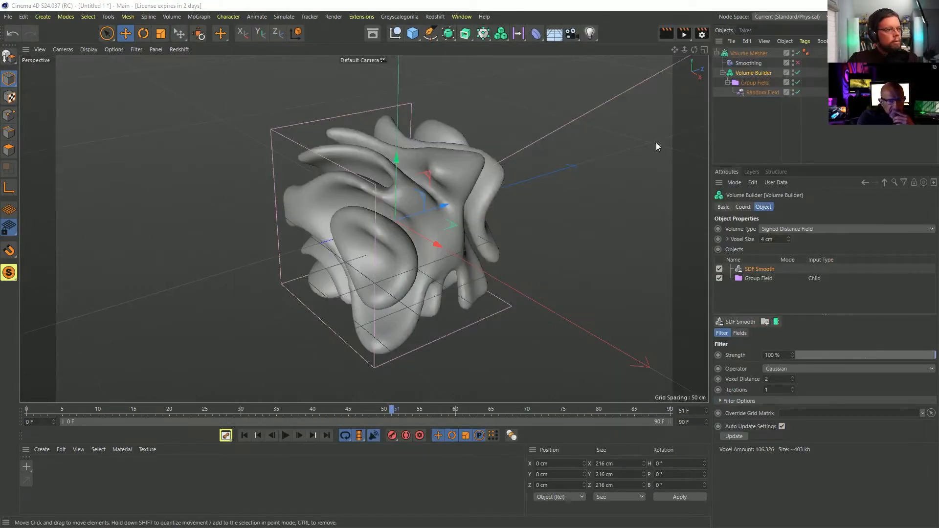
# Try the Sema noise type on the Random Field and undo the change
pyautogui.click(759, 92)
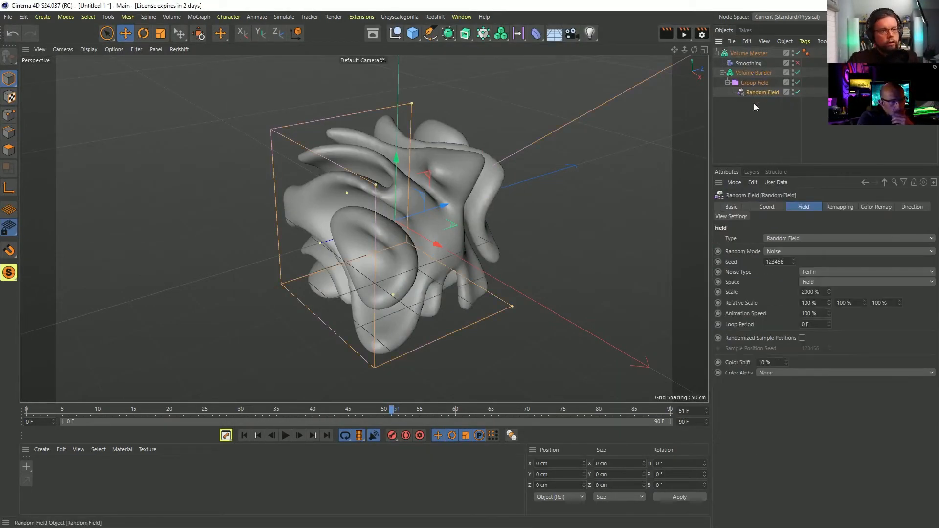
pyautogui.click(826, 271)
pyautogui.click(817, 281)
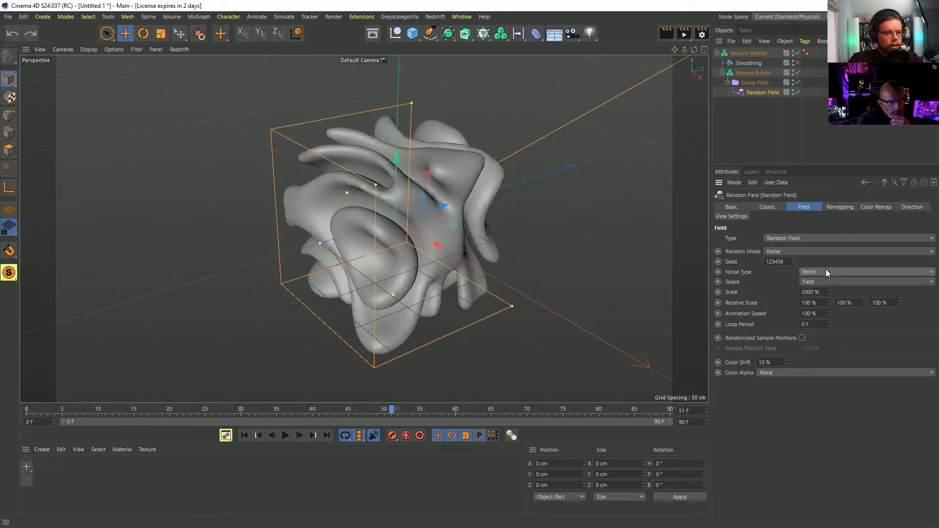
pyautogui.click(826, 271)
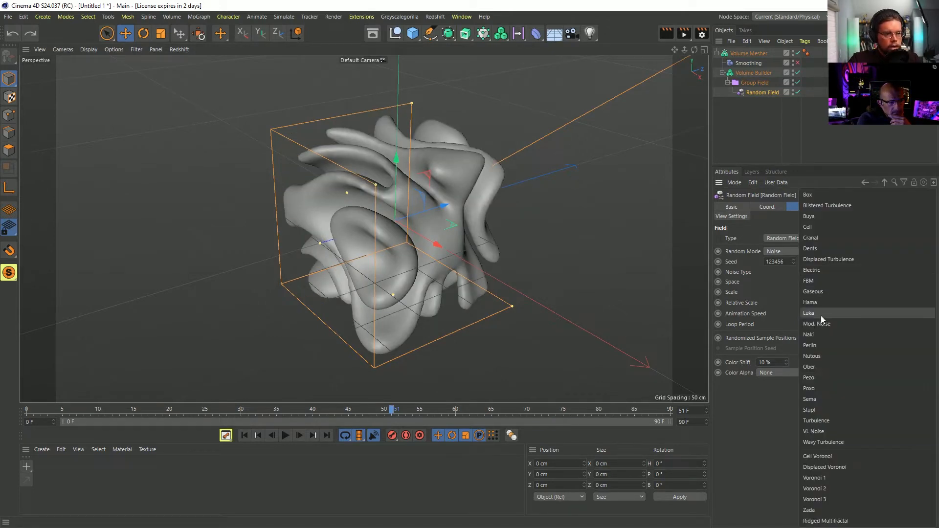
pyautogui.click(820, 399)
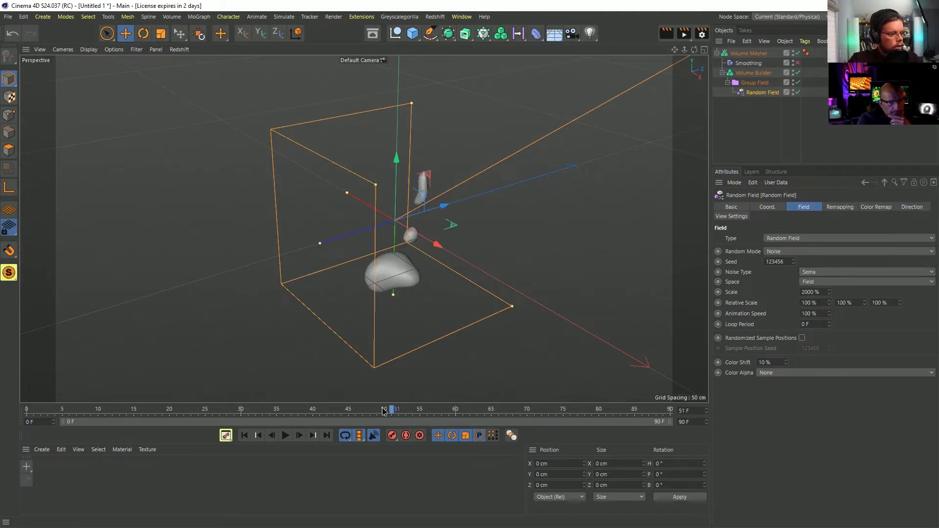
pyautogui.hotkey('ctrl', 'z')
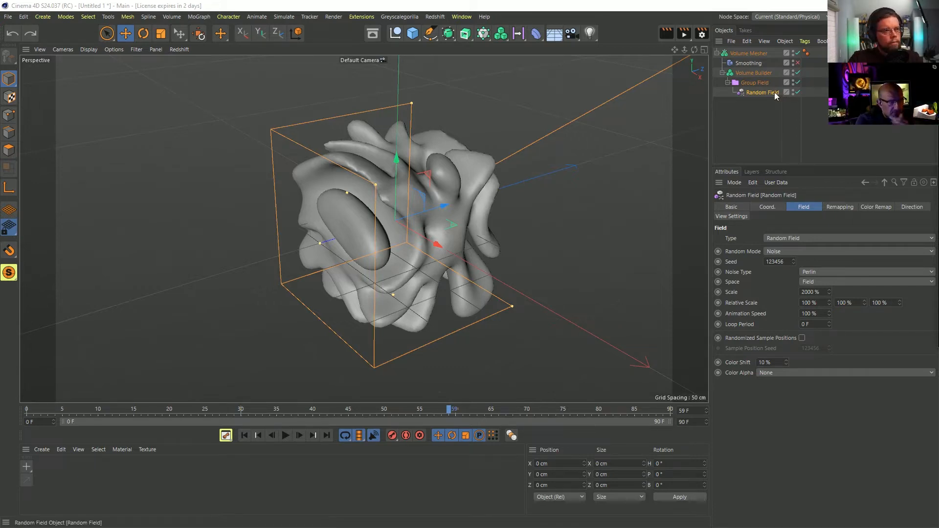
# Review the Smoothing deformer and Volume Builder settings and re-enable the Smoothing deformer
pyautogui.click(749, 62)
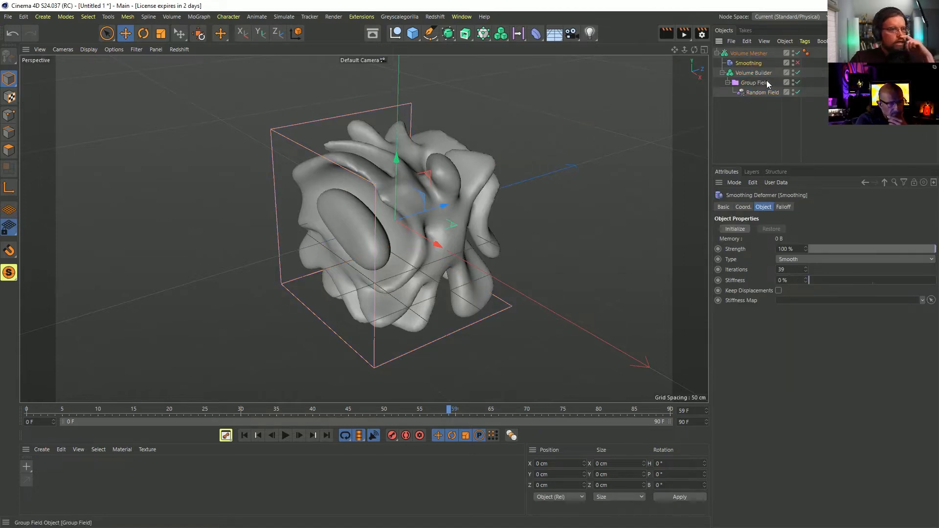
pyautogui.click(753, 72)
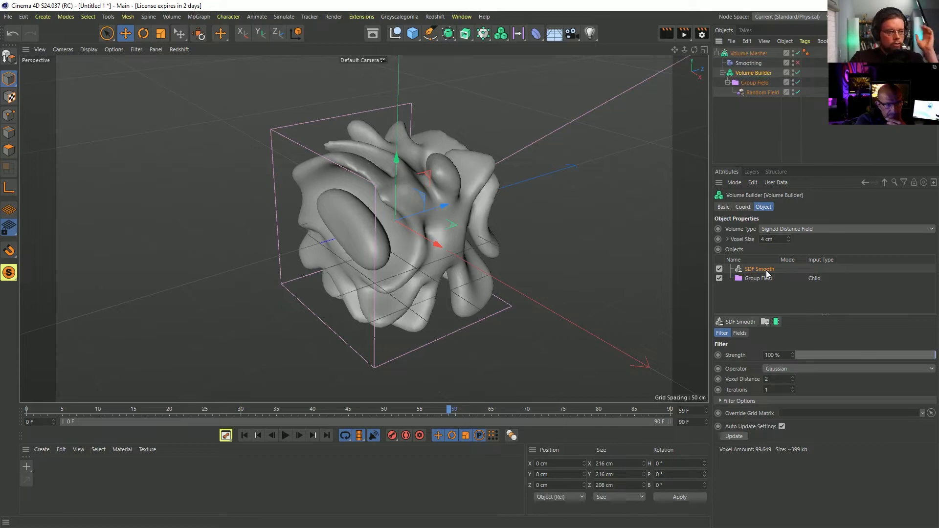
pyautogui.click(757, 63)
pyautogui.click(797, 63)
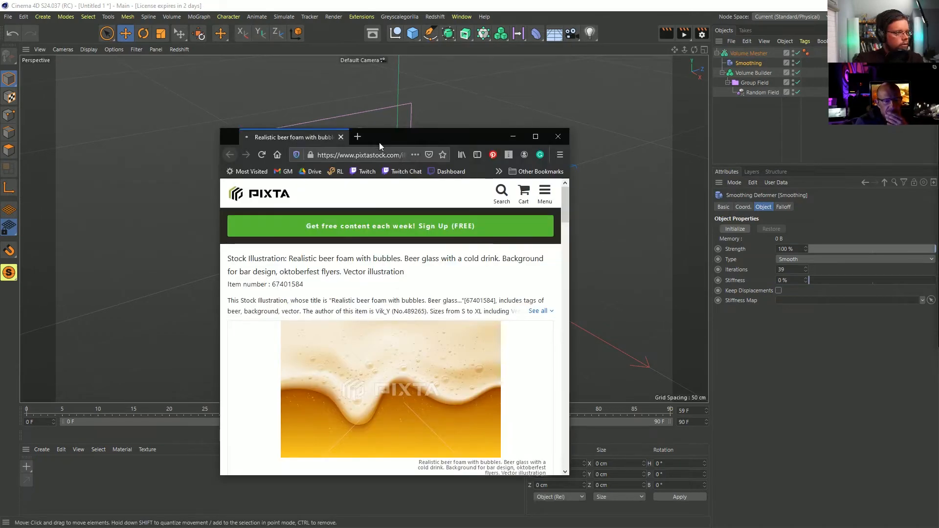
# Switch to the browser, enlarge its window and examine the beer foam illustration on the Pixta page as a reference
pyautogui.moveTo(381, 134); pyautogui.dragTo(252, 43)
pyautogui.moveTo(440, 380); pyautogui.dragTo(914, 512)
pyautogui.scroll(-3, 250, 321)
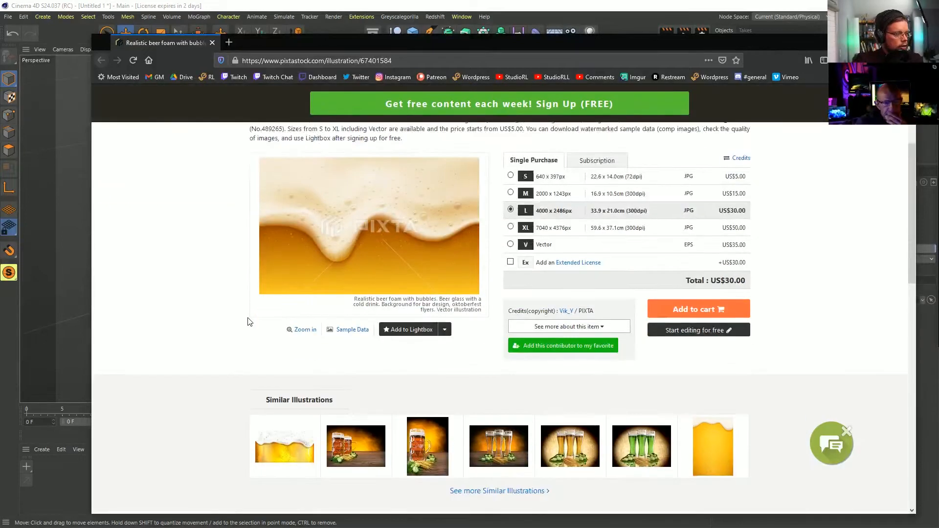
pyautogui.scroll(1, 250, 321)
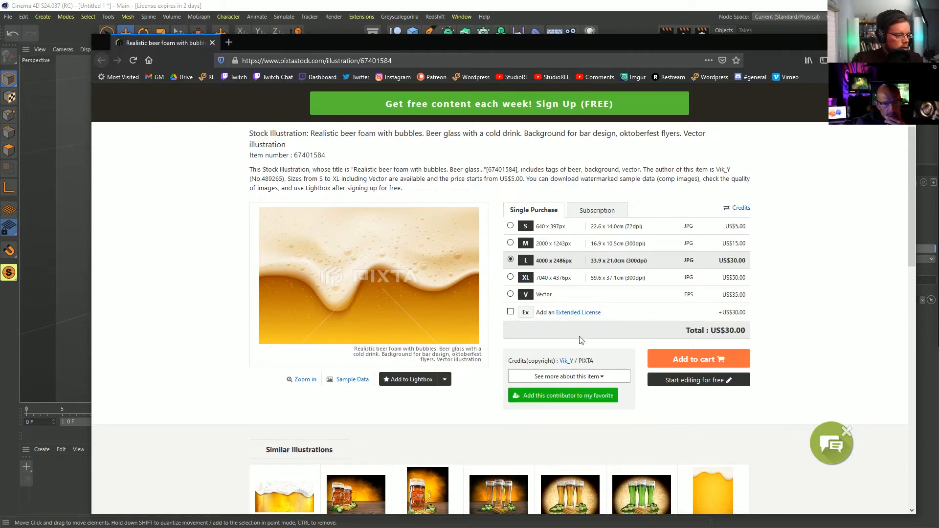
pyautogui.scroll(4, 220, 199)
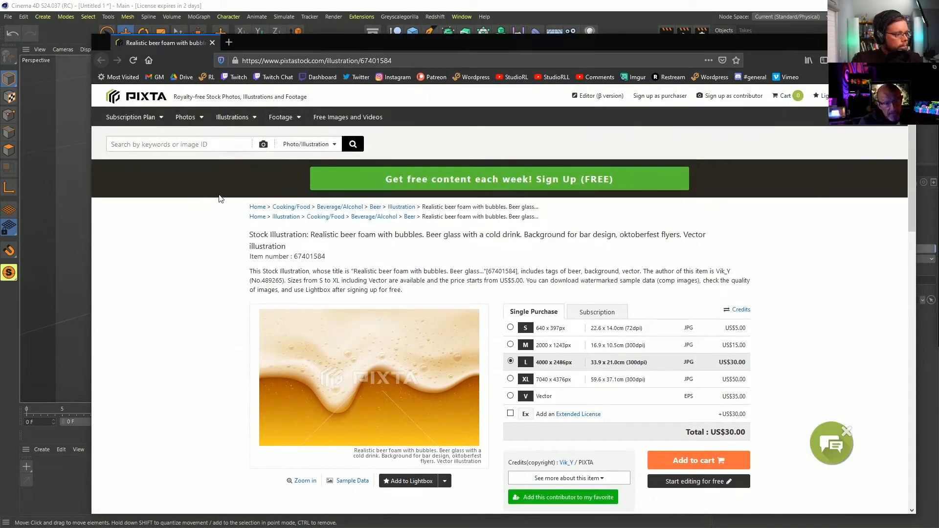
pyautogui.scroll(-4, 199, 273)
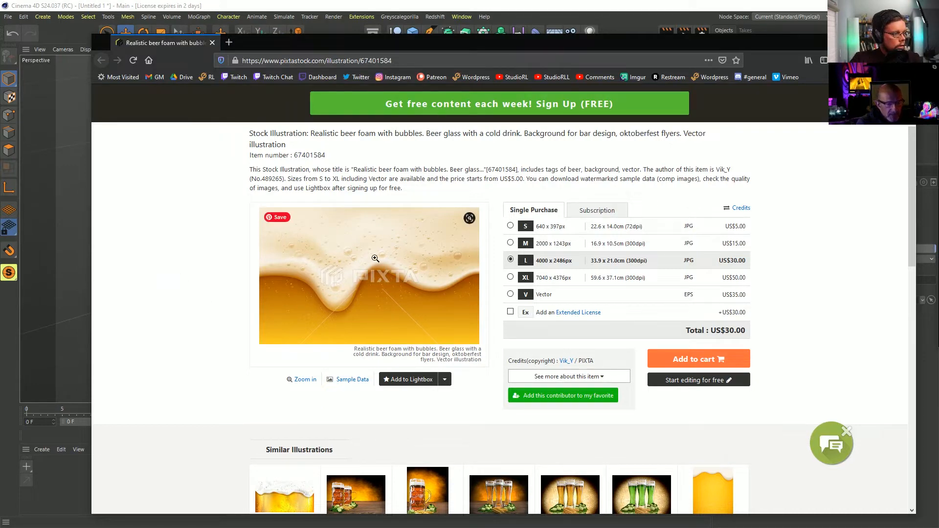
pyautogui.click(440, 233)
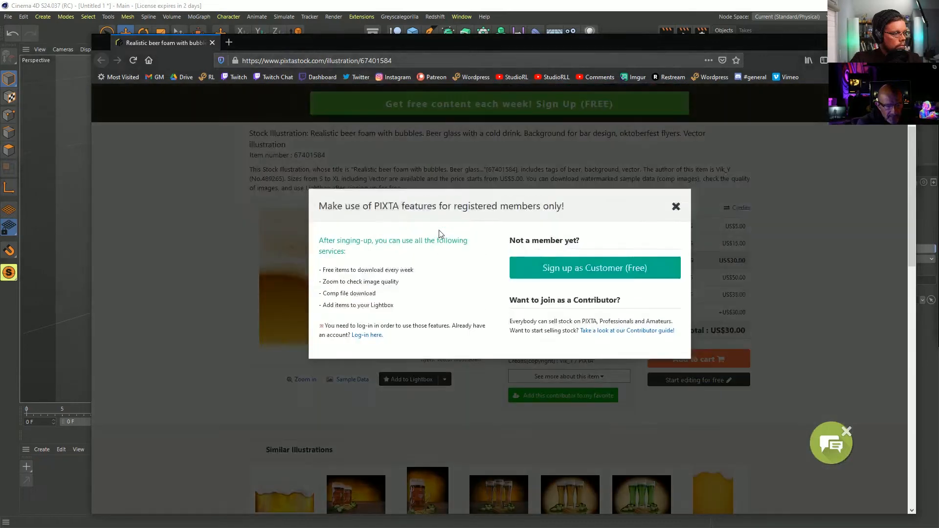
pyautogui.click(677, 206)
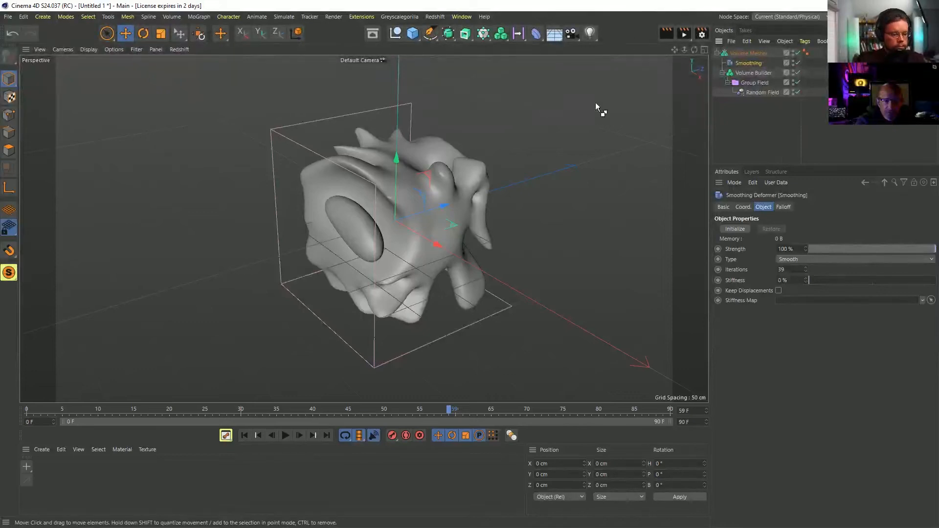
# Start a new Cinema 4D project and add a Plane with 1 width segment and 1 height segment
pyautogui.hotkey('ctrl', 'n')
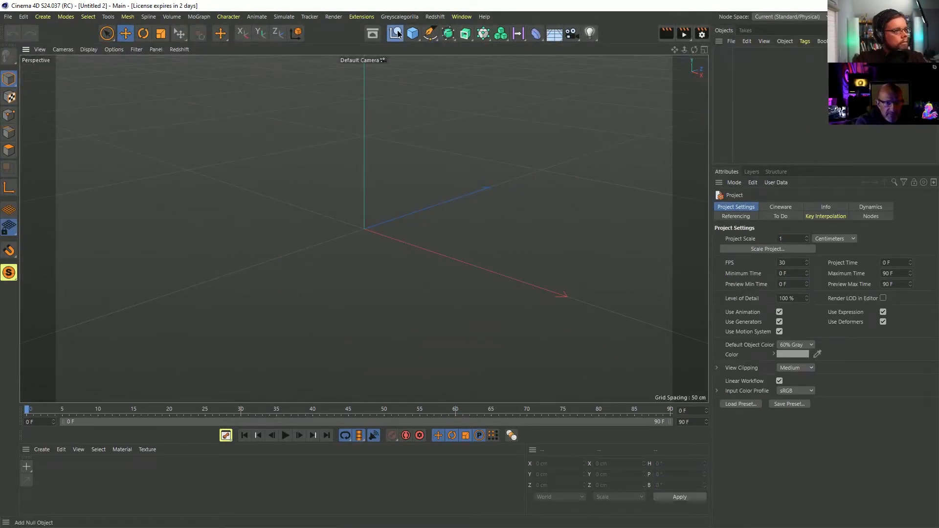
pyautogui.click(413, 34)
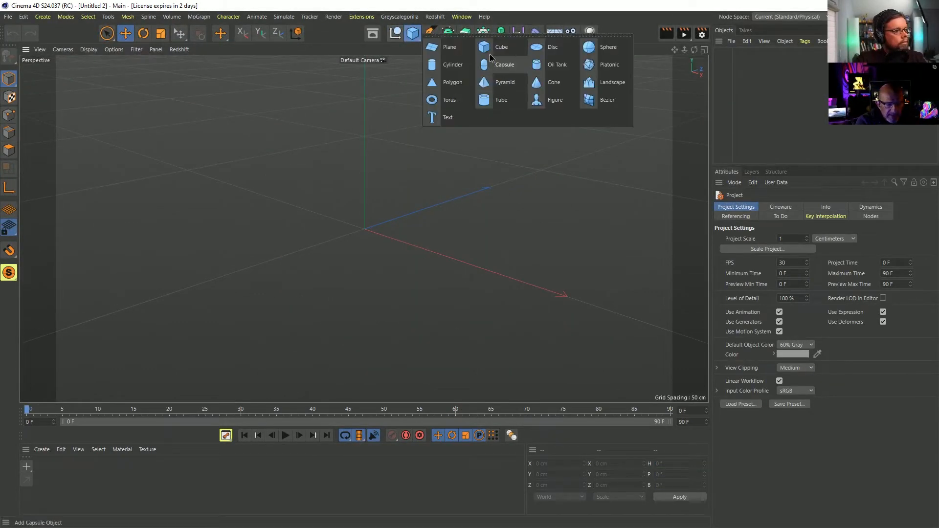
pyautogui.click(435, 47)
pyautogui.doubleClick(776, 251)
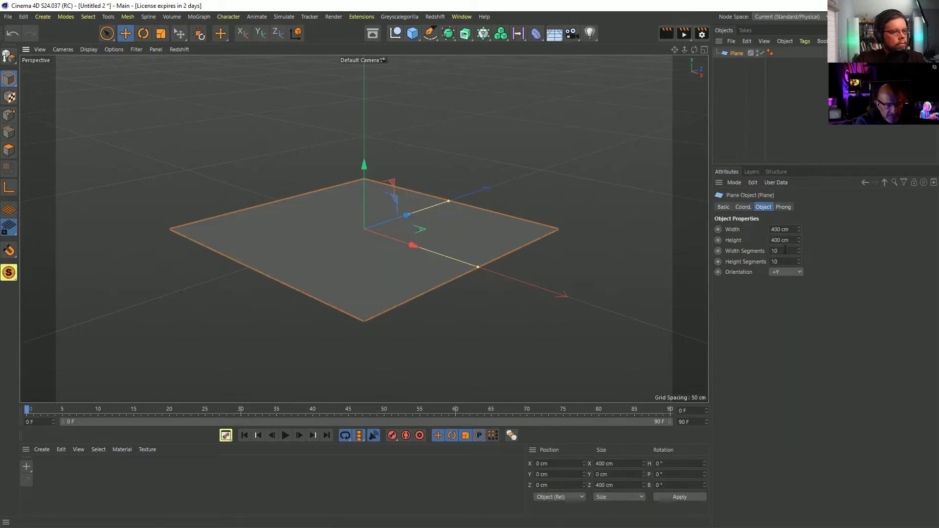
pyautogui.write('1')
pyautogui.press('Tab')
pyautogui.write('1')
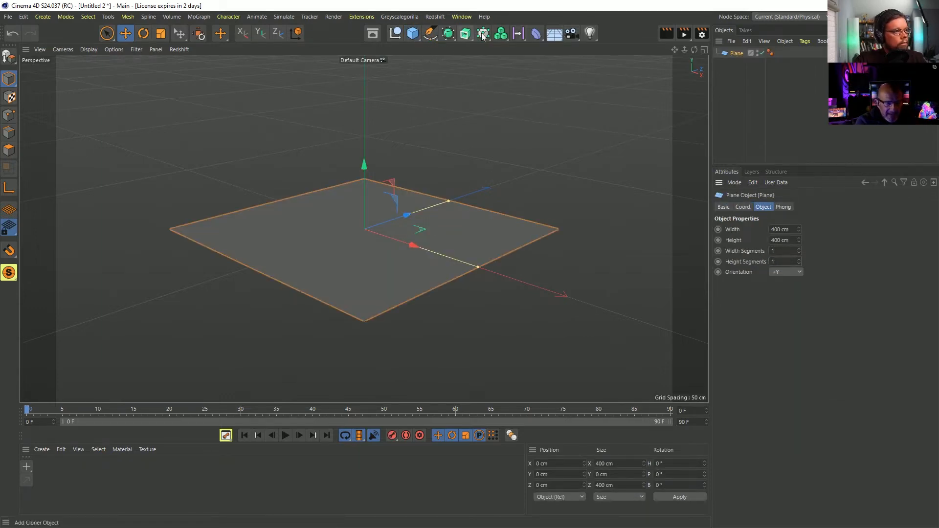
# Put the Plane under a Cloner in Linear mode with a count of 1
pyautogui.keyDown('alt'); pyautogui.click(500, 33); pyautogui.keyUp('alt')
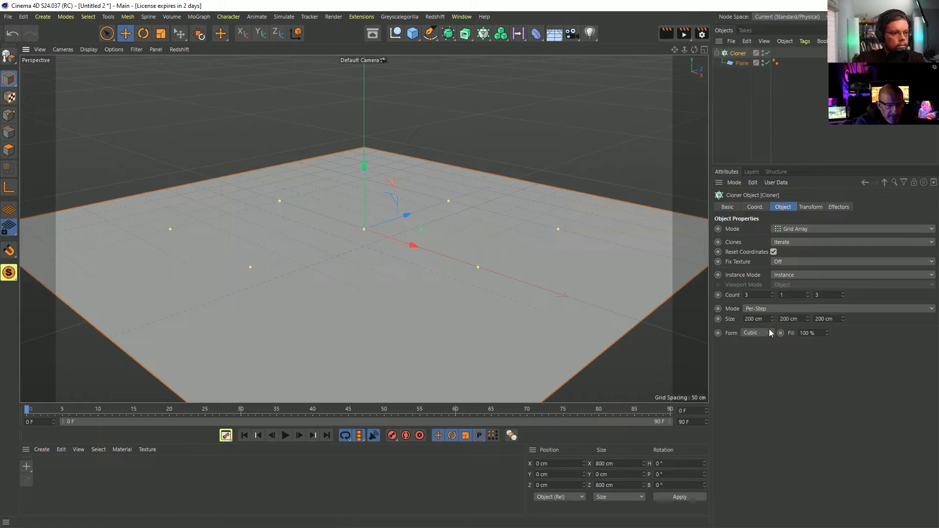
pyautogui.click(782, 229)
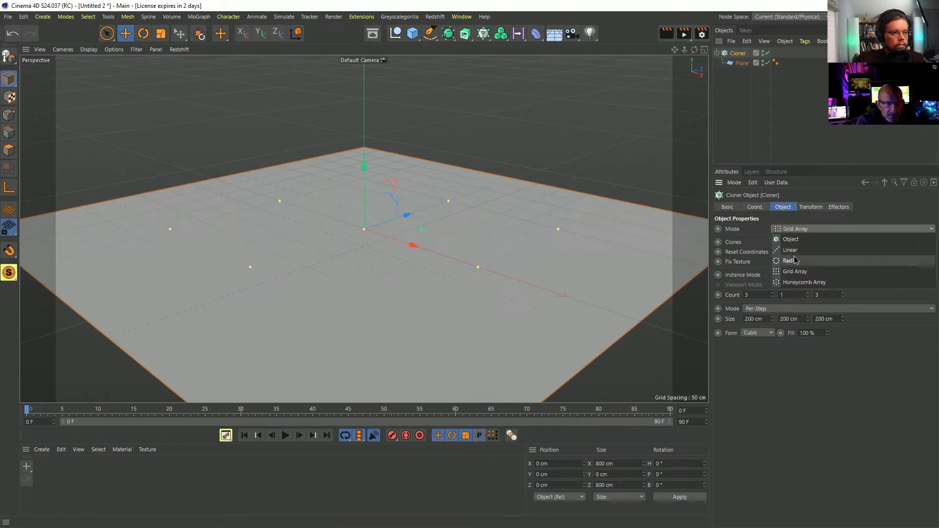
pyautogui.click(793, 252)
pyautogui.doubleClick(752, 296)
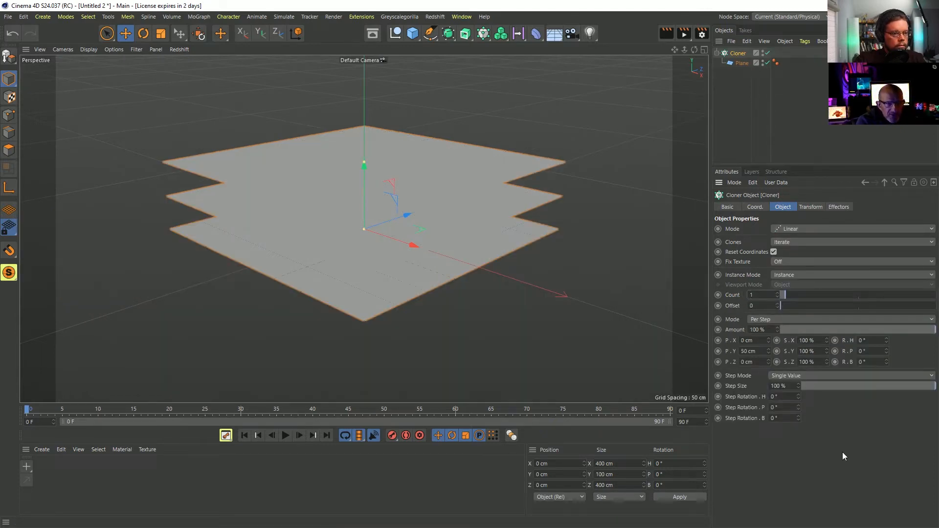
pyautogui.press('Return')
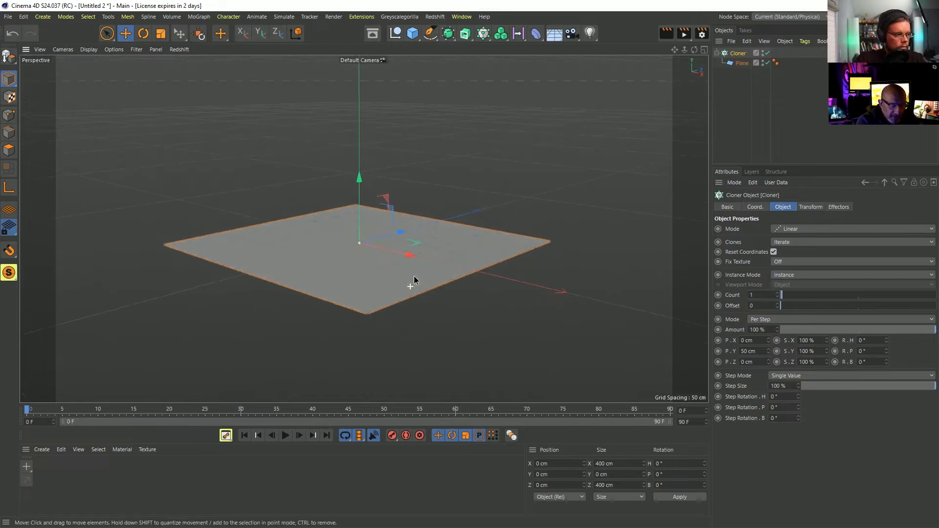
# Turn on SSAO in the viewport display options and check the plane up close
pyautogui.click(120, 50)
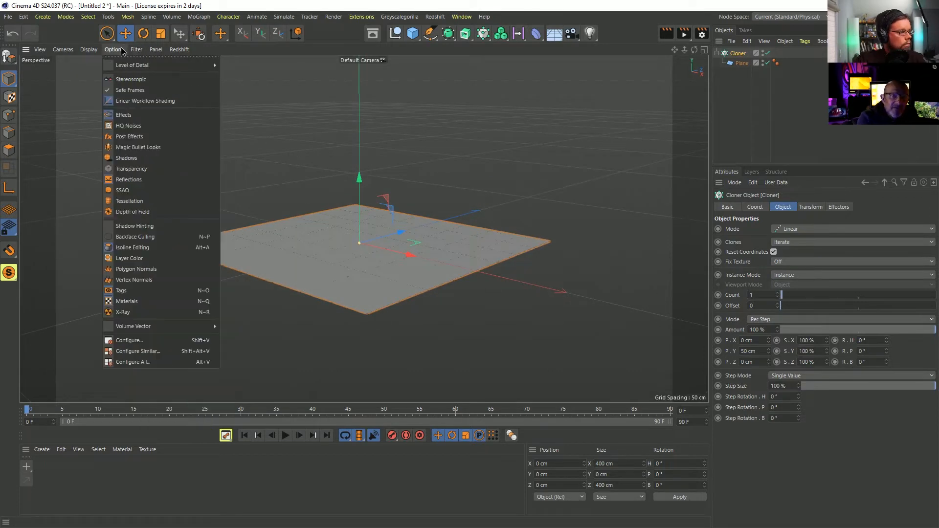
pyautogui.click(143, 190)
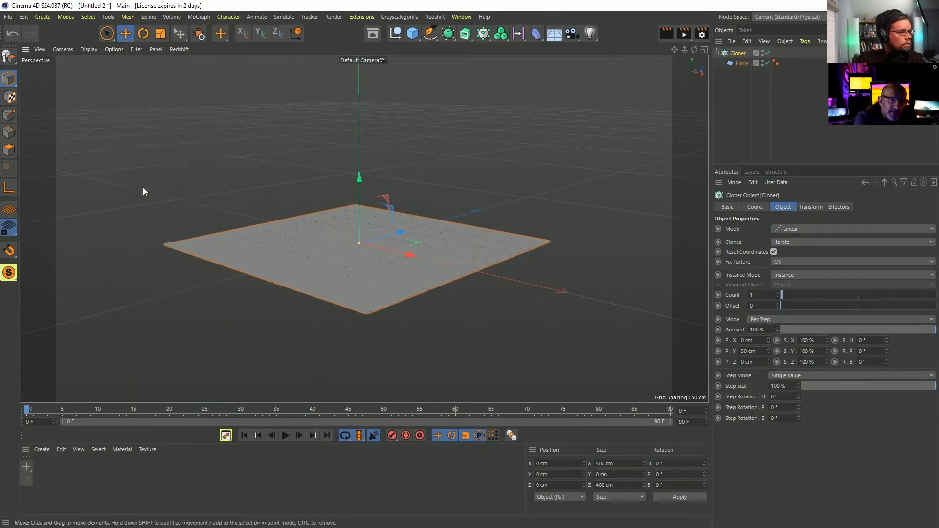
pyautogui.scroll(5, 432, 310)
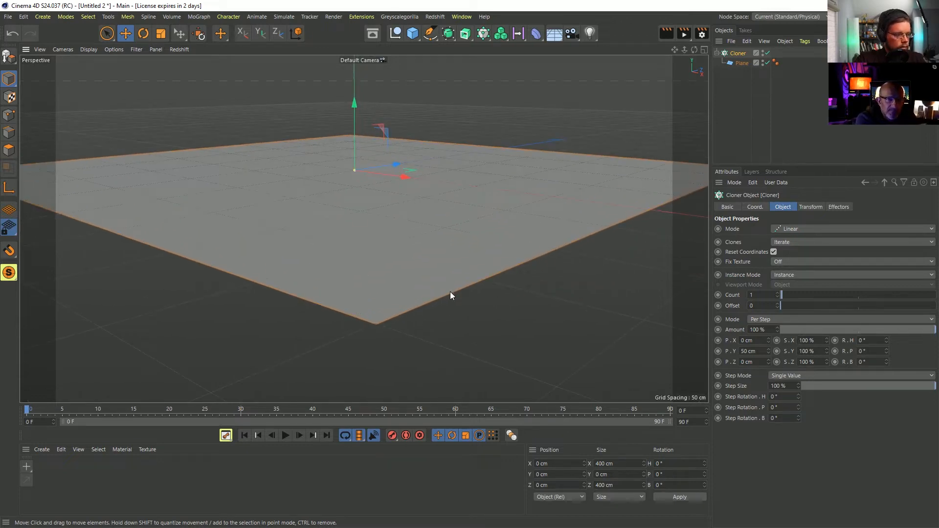
# Set the Cloner's count to 9 and its Y offset to 1 cm per step, and check the stack from a raised angle
pyautogui.scroll(3, 375, 327)
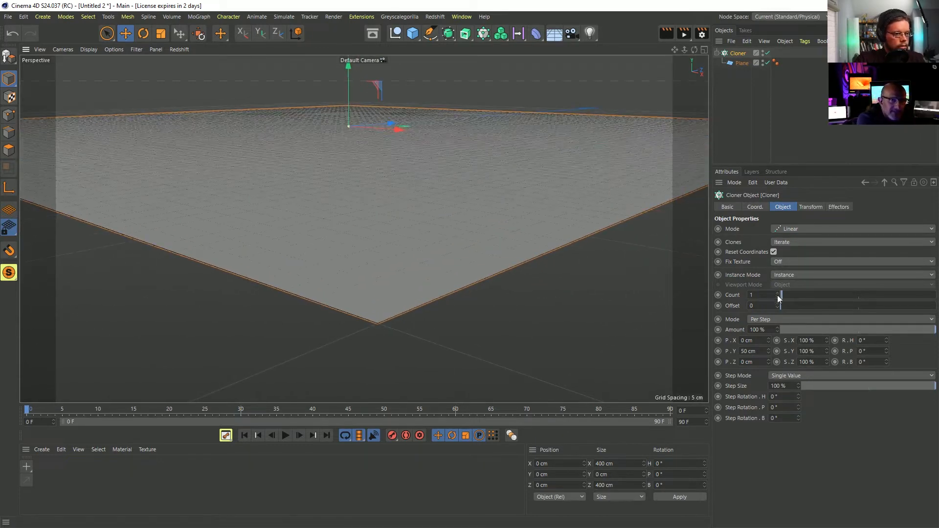
pyautogui.moveTo(789, 295); pyautogui.dragTo(794, 295)
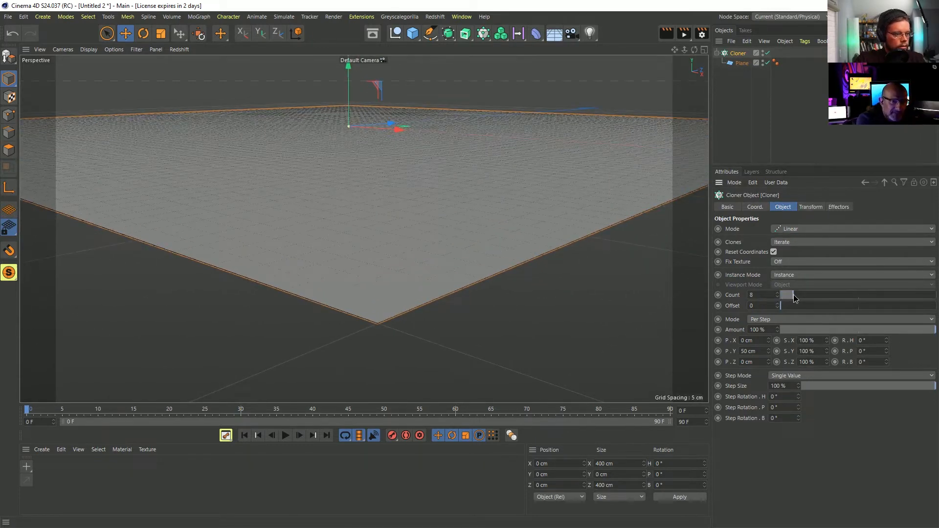
pyautogui.doubleClick(753, 352)
pyautogui.write('1')
pyautogui.press('Return')
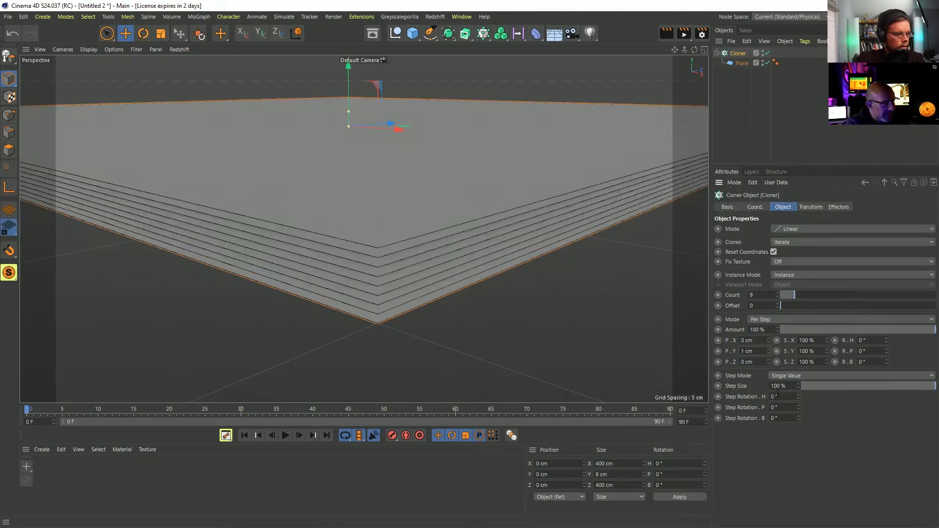
pyautogui.keyDown('alt'); pyautogui.moveTo(385, 256); pyautogui.dragTo(383, 293); pyautogui.keyUp('alt')
pyautogui.keyDown('alt'); pyautogui.moveTo(411, 267); pyautogui.dragTo(325, 287, button='right'); pyautogui.keyUp('alt')
pyautogui.keyDown('alt'); pyautogui.moveTo(324, 287); pyautogui.dragTo(406, 210); pyautogui.keyUp('alt')
pyautogui.keyDown('alt'); pyautogui.moveTo(406, 209); pyautogui.dragTo(388, 212, button='right'); pyautogui.keyUp('alt')
pyautogui.moveTo(389, 212)
pyautogui.keyDown('alt'); pyautogui.mouseDown(button='middle')
pyautogui.moveTo(386, 244)
pyautogui.moveTo(370, 253)
pyautogui.mouseUp(button='middle'); pyautogui.keyUp('alt')
pyautogui.keyDown('alt'); pyautogui.moveTo(370, 253); pyautogui.dragTo(386, 274); pyautogui.keyUp('alt')
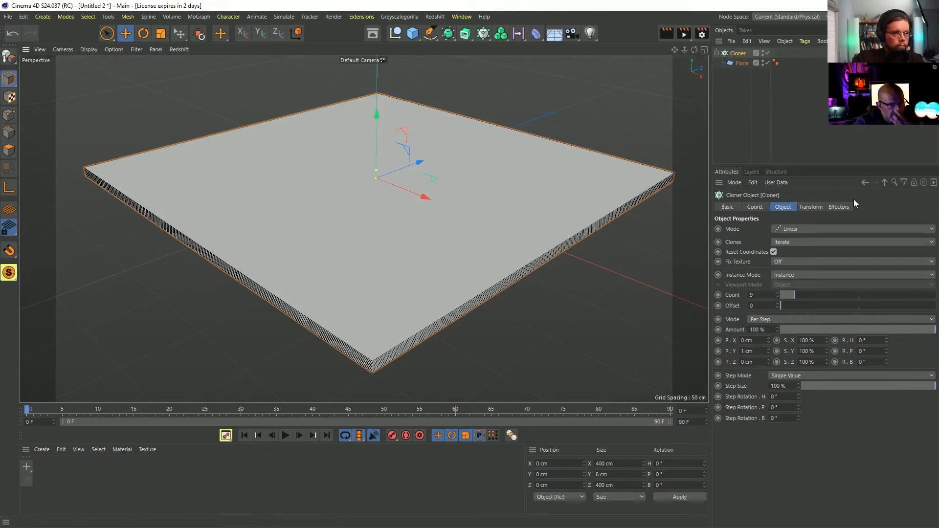
# Create a new standard material, open it in the Material Editor and turn off its Reflectance channel
pyautogui.click(39, 451)
pyautogui.moveTo(74, 339)
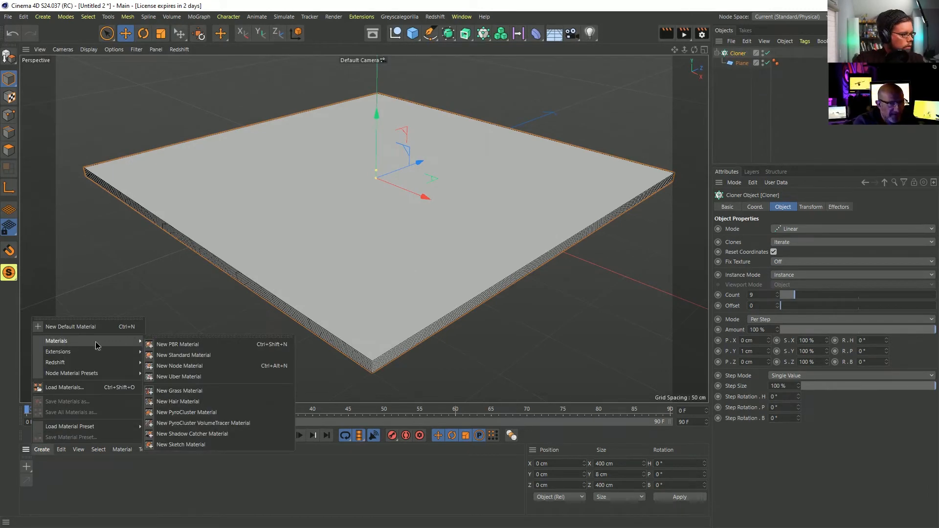
pyautogui.click(186, 355)
pyautogui.doubleClick(48, 468)
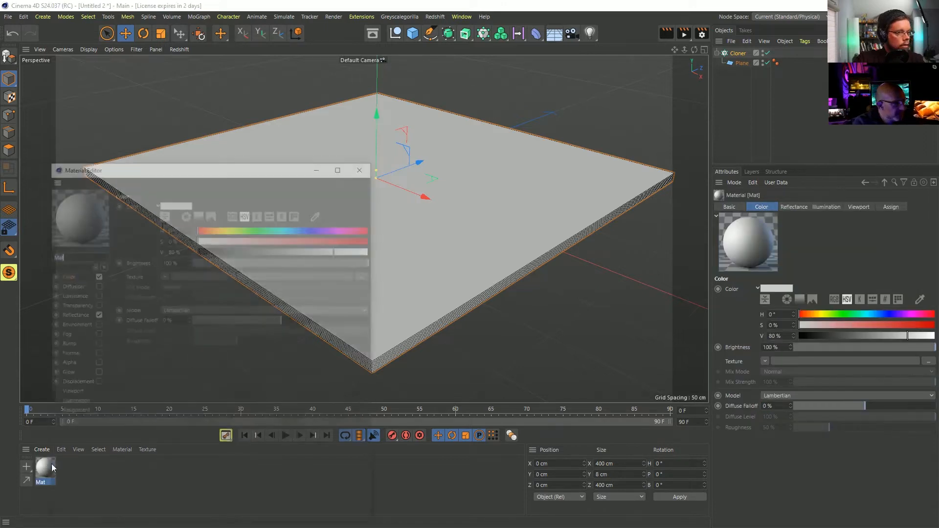
pyautogui.moveTo(213, 166); pyautogui.dragTo(596, 165)
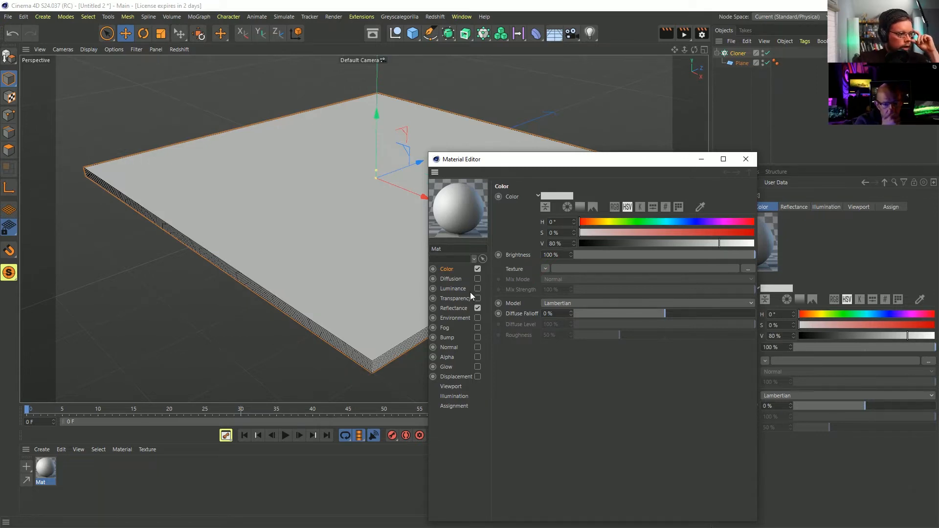
pyautogui.click(478, 309)
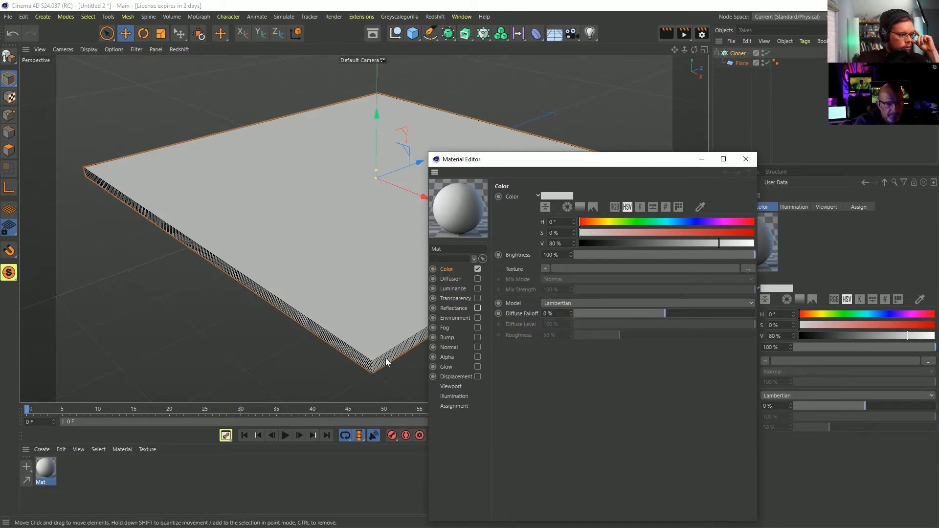
pyautogui.click(478, 377)
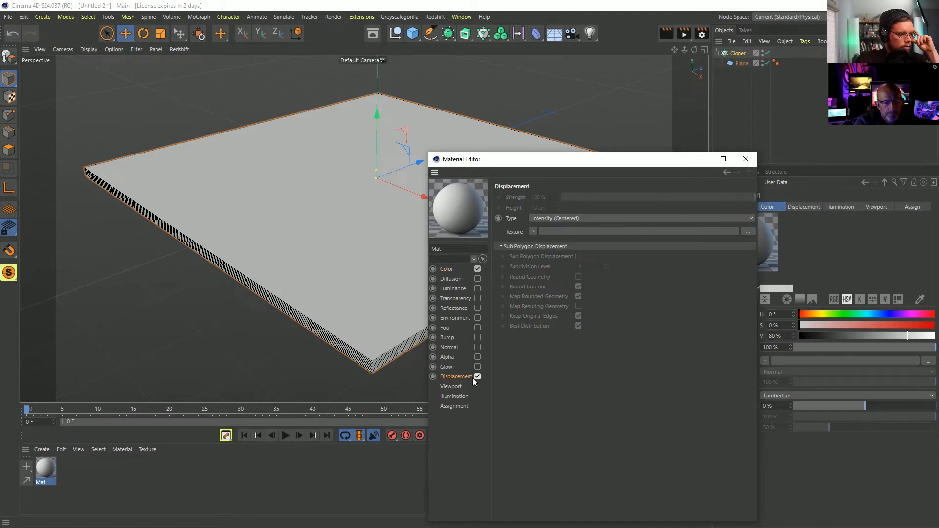
pyautogui.click(479, 377)
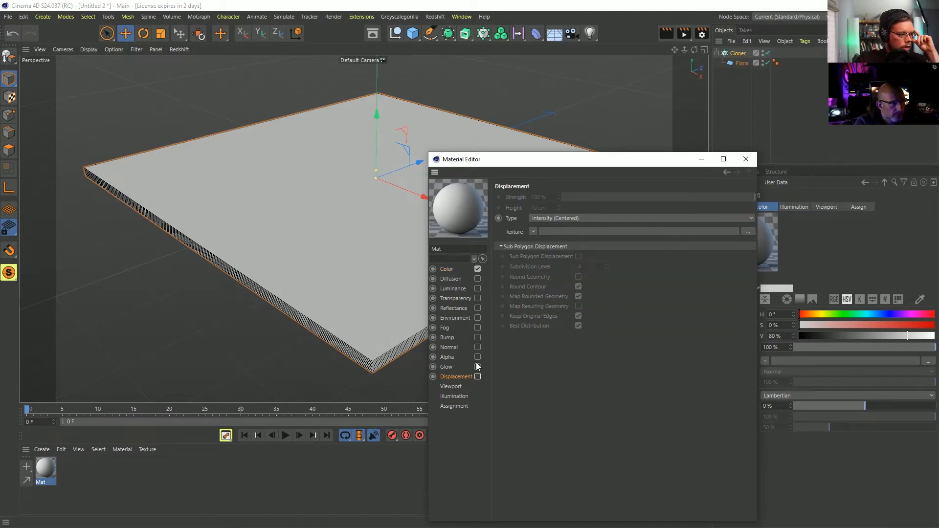
# Enable the material's Alpha channel, load a Noise shader as its texture and set the noise type to Voronoi 1
pyautogui.click(476, 357)
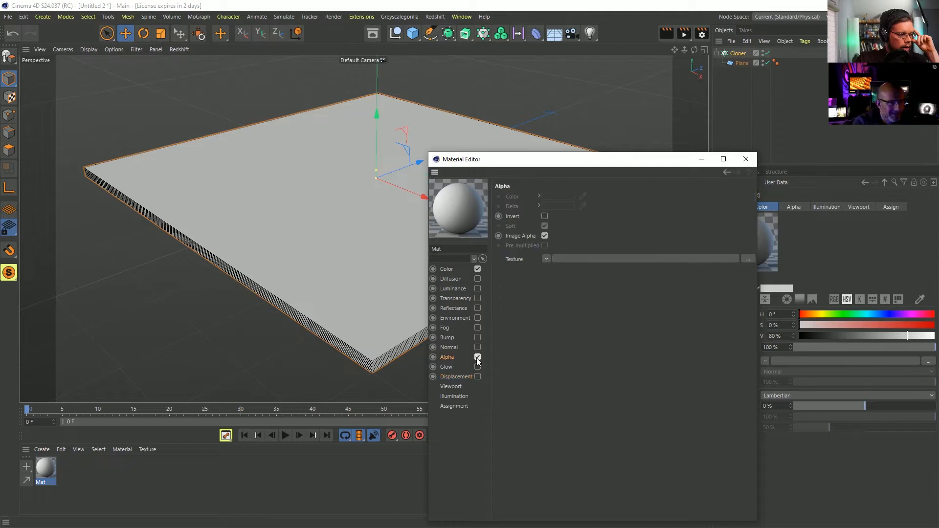
pyautogui.click(551, 259)
pyautogui.click(579, 379)
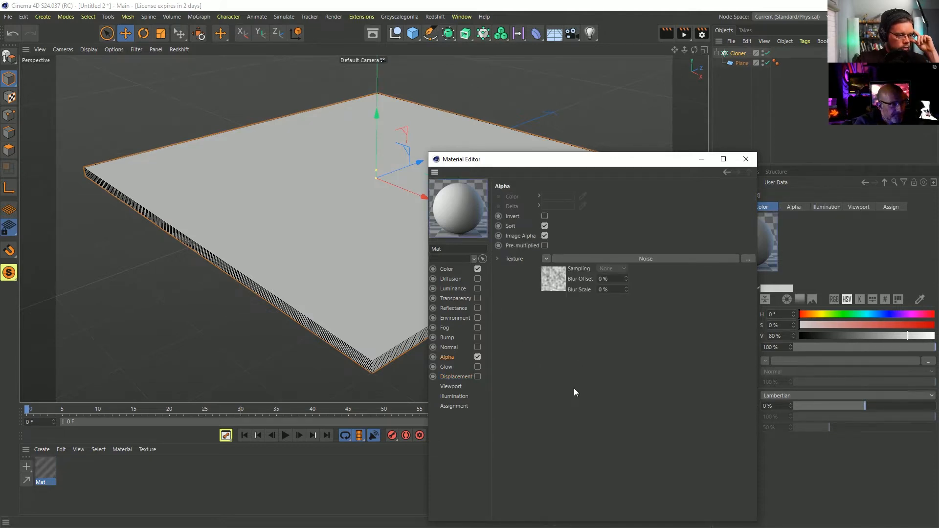
pyautogui.click(549, 286)
pyautogui.click(741, 297)
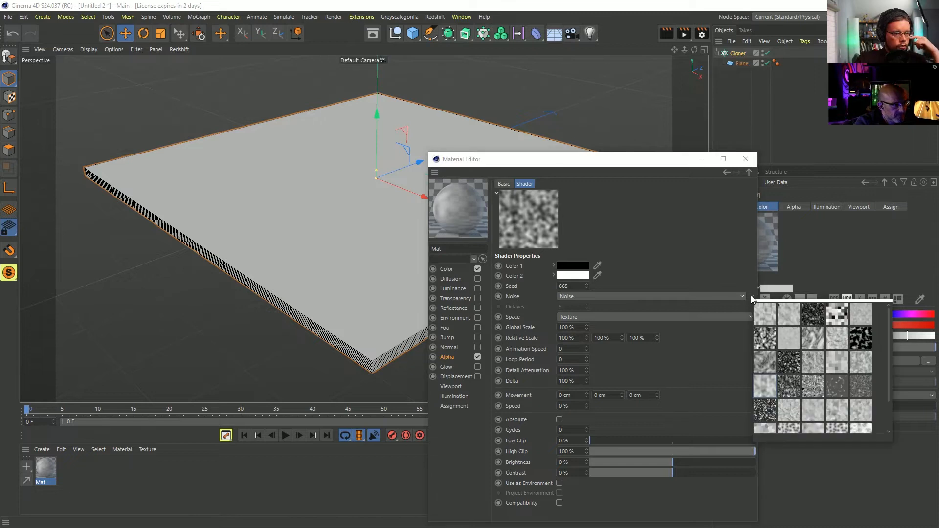
pyautogui.scroll(-2, 832, 413)
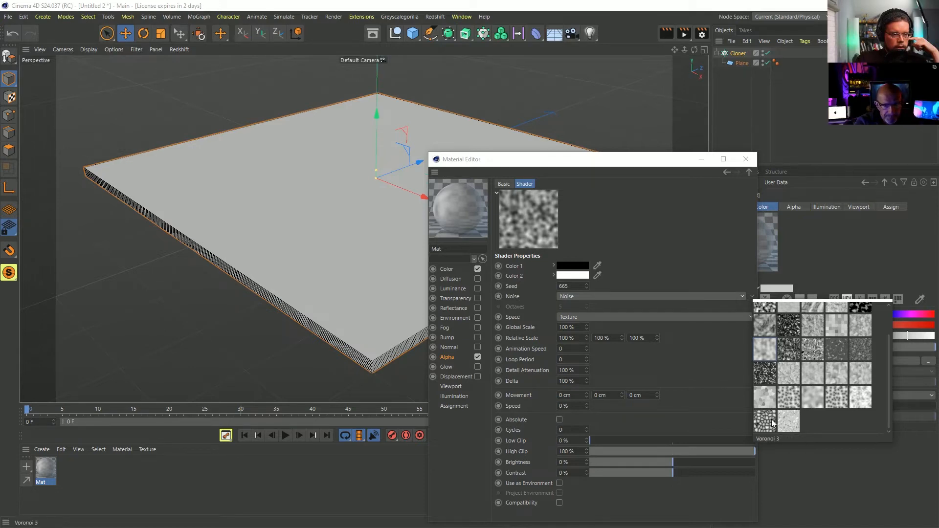
pyautogui.click(835, 397)
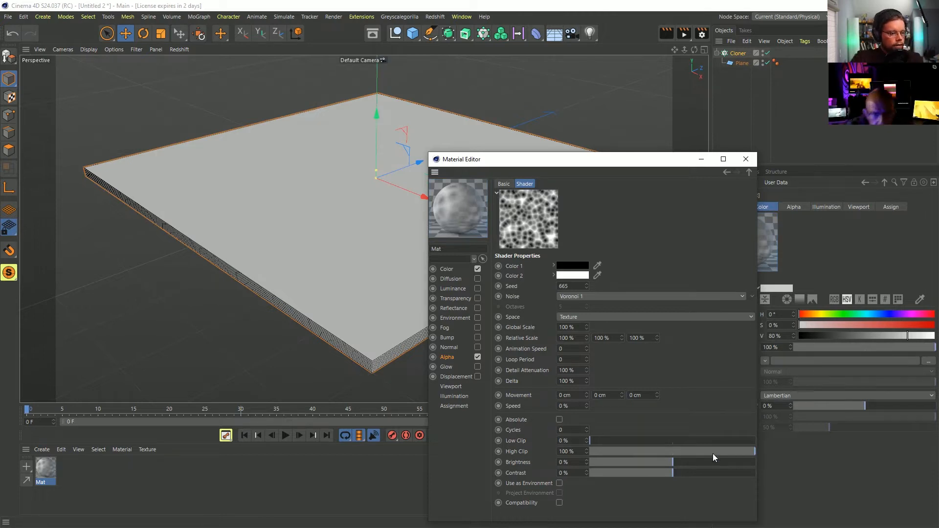
# Set the noise's High Clip to 45% and invert the material's alpha
pyautogui.moveTo(712, 452); pyautogui.dragTo(651, 449)
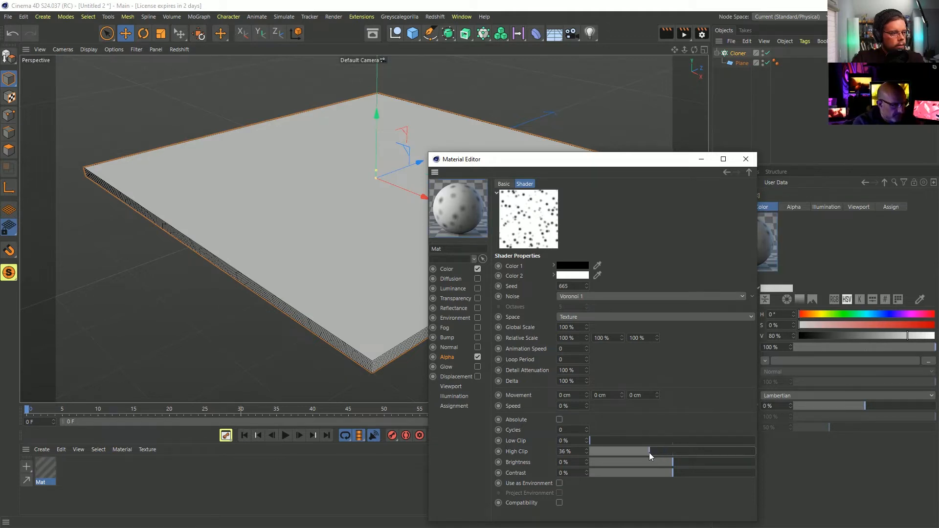
pyautogui.moveTo(649, 453); pyautogui.dragTo(664, 454)
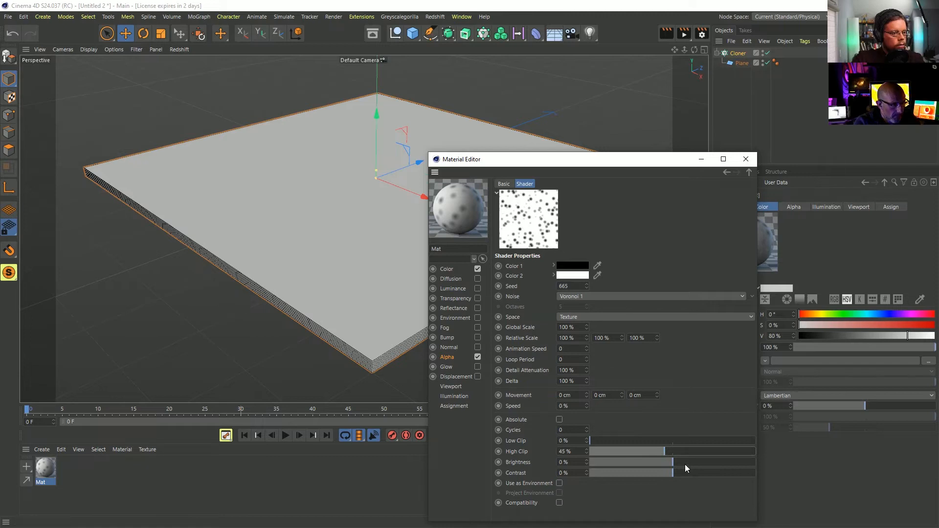
pyautogui.click(692, 450)
pyautogui.click(664, 451)
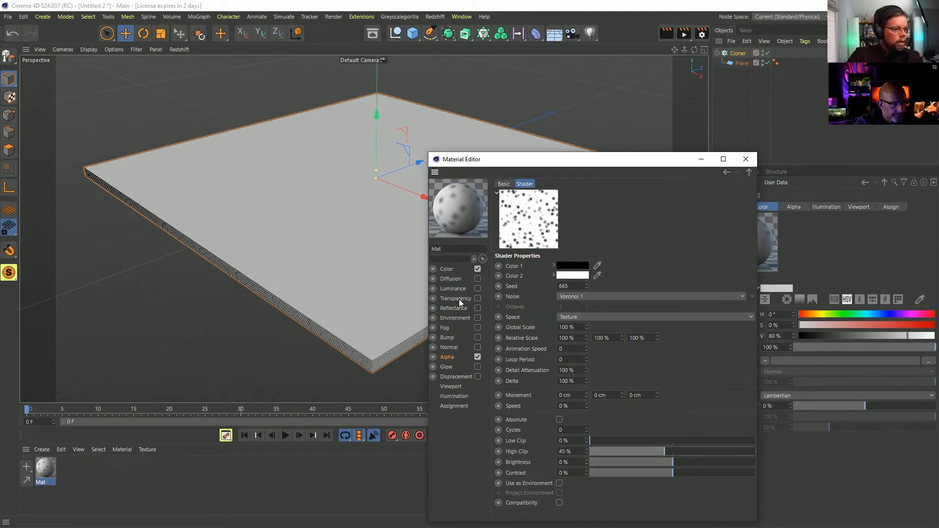
pyautogui.click(456, 361)
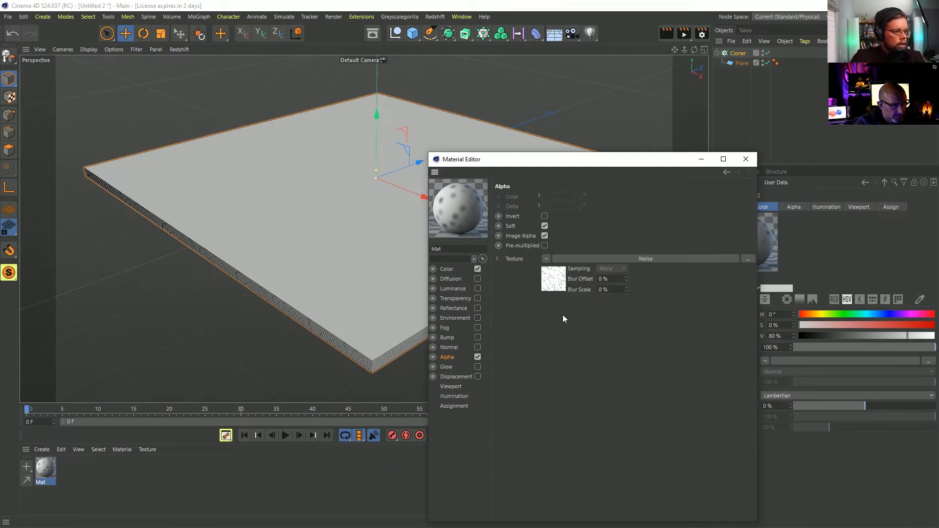
pyautogui.click(544, 216)
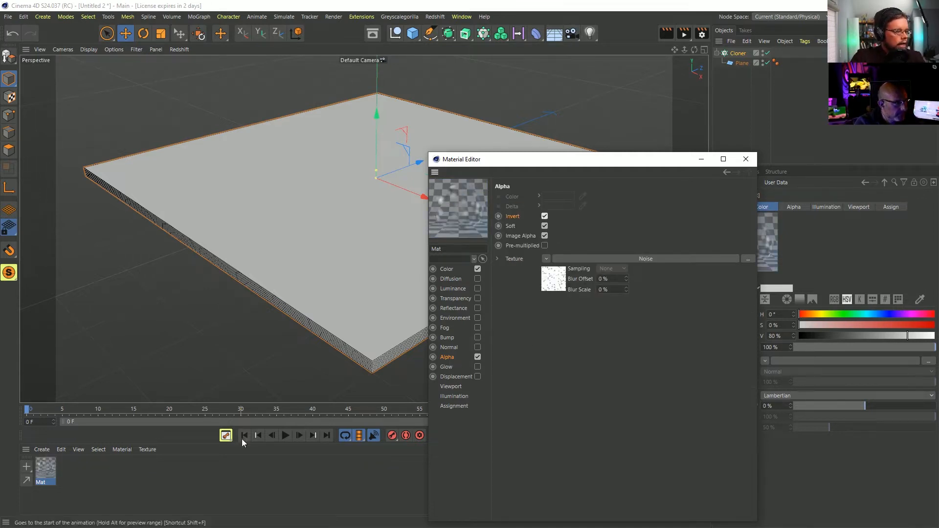
# Apply the material to the cloned Plane, close the Material Editor and check the spots from above
pyautogui.moveTo(43, 470)
pyautogui.mouseDown()
pyautogui.moveTo(385, 191)
pyautogui.moveTo(344, 200)
pyautogui.mouseUp()
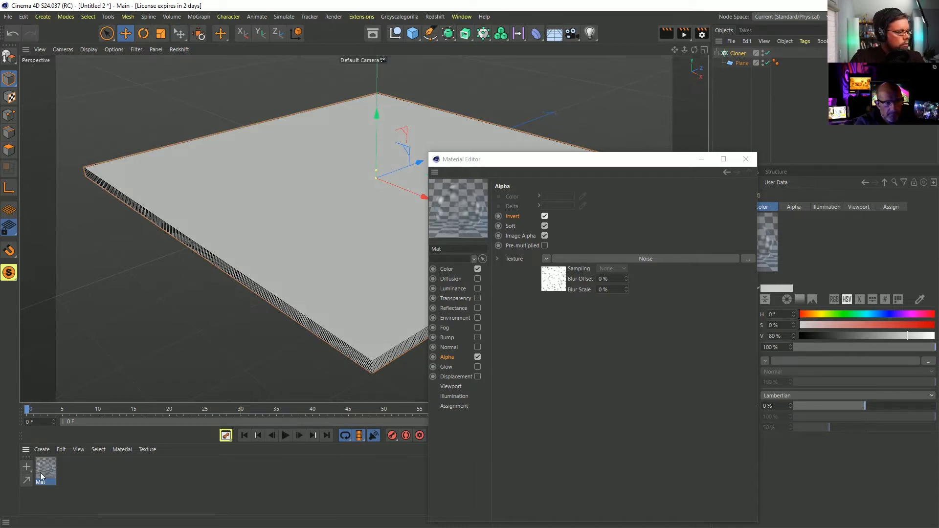
pyautogui.moveTo(41, 477); pyautogui.dragTo(279, 218)
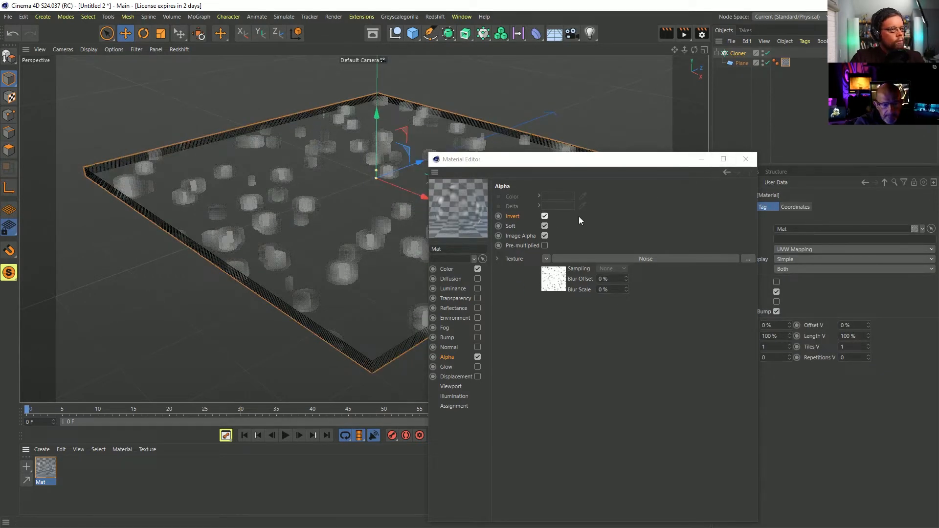
pyautogui.click(745, 160)
pyautogui.keyDown('alt'); pyautogui.moveTo(450, 201); pyautogui.dragTo(391, 213); pyautogui.keyUp('alt')
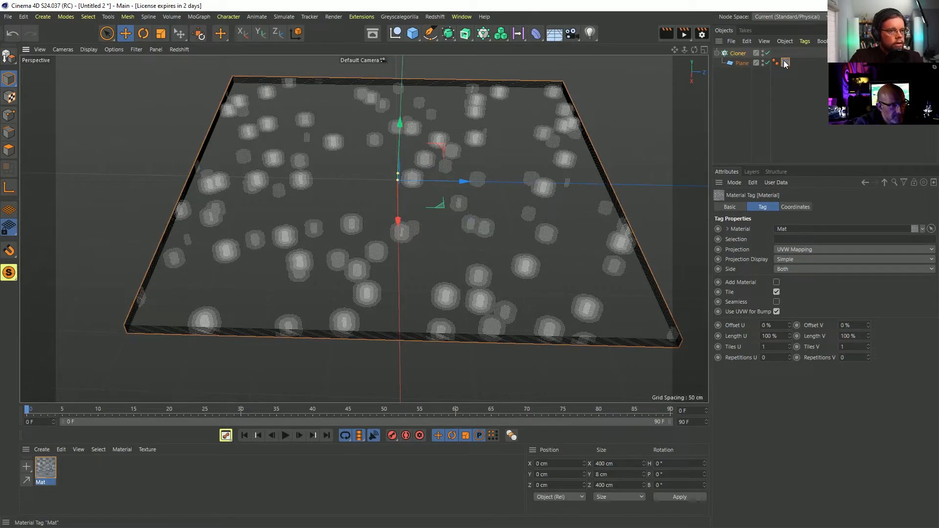
pyautogui.keyDown('alt'); pyautogui.moveTo(445, 201); pyautogui.dragTo(441, 235); pyautogui.keyUp('alt')
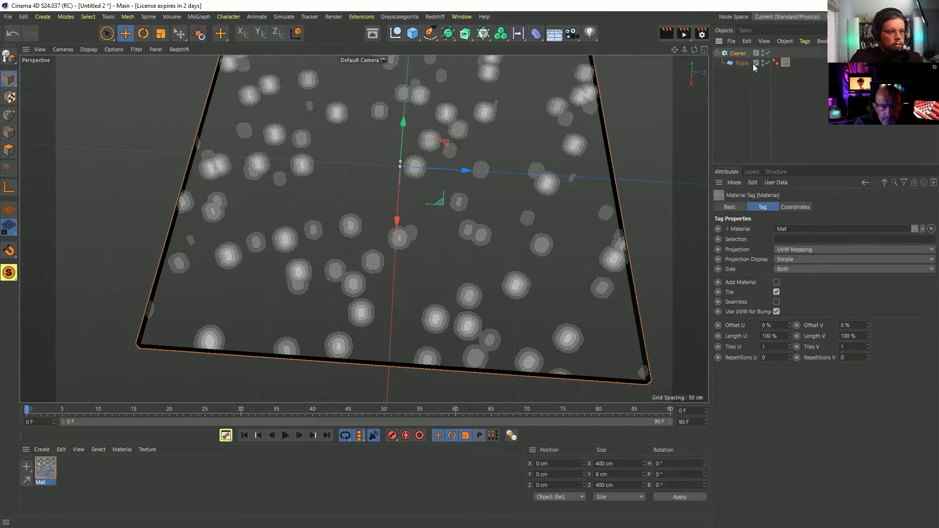
# Set the Cloner's Y offset to 5 cm per step and preview a render of the stacked planes in the viewport
pyautogui.click(738, 53)
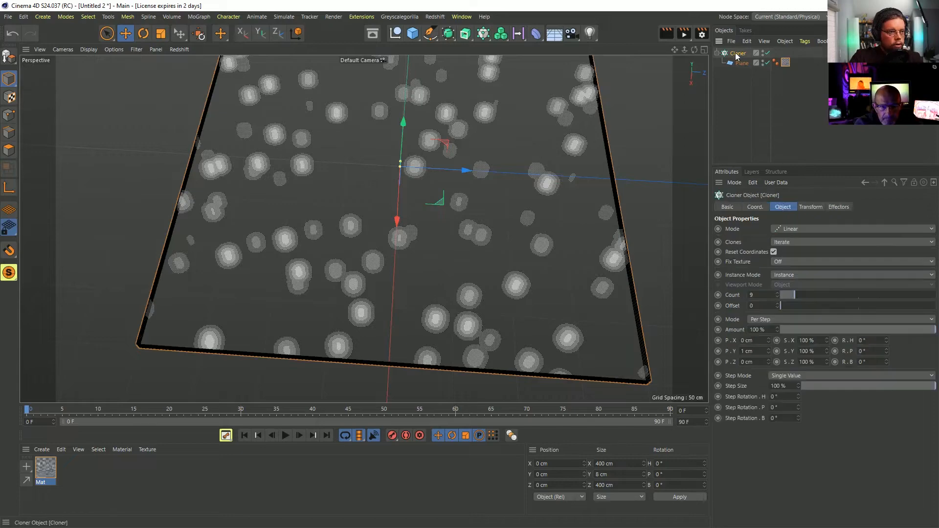
pyautogui.doubleClick(748, 352)
pyautogui.write('5')
pyautogui.press('Return')
pyautogui.moveTo(536, 325)
pyautogui.keyDown('alt'); pyautogui.mouseDown()
pyautogui.moveTo(544, 294)
pyautogui.moveTo(532, 318)
pyautogui.mouseUp(); pyautogui.keyUp('alt')
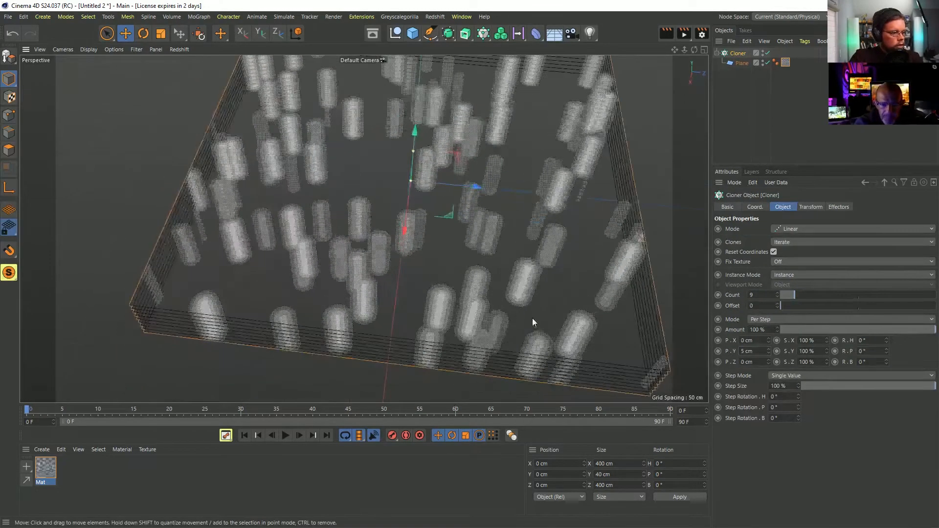
pyautogui.hotkey('alt', 'r')
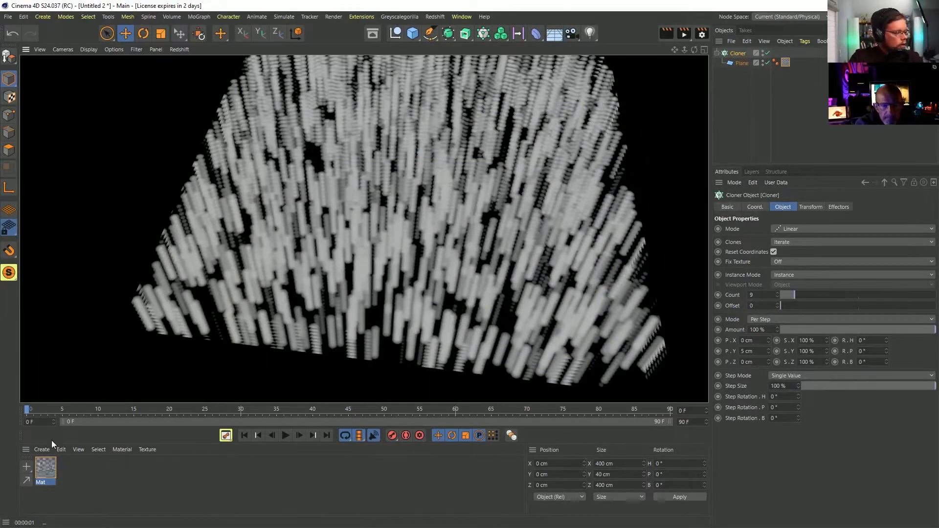
# Reopen the material's alpha noise shader, set its Space to World and move the editor clear of the render preview
pyautogui.doubleClick(45, 468)
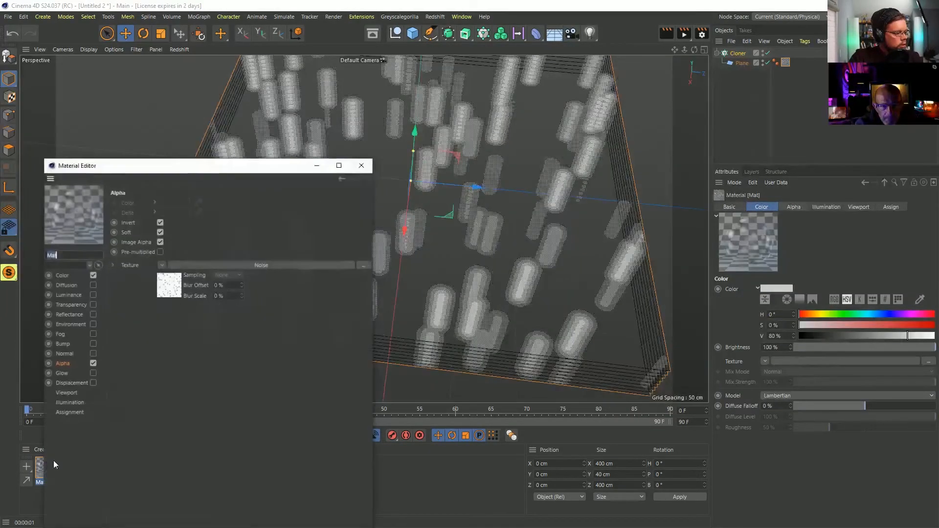
pyautogui.click(174, 292)
pyautogui.click(205, 327)
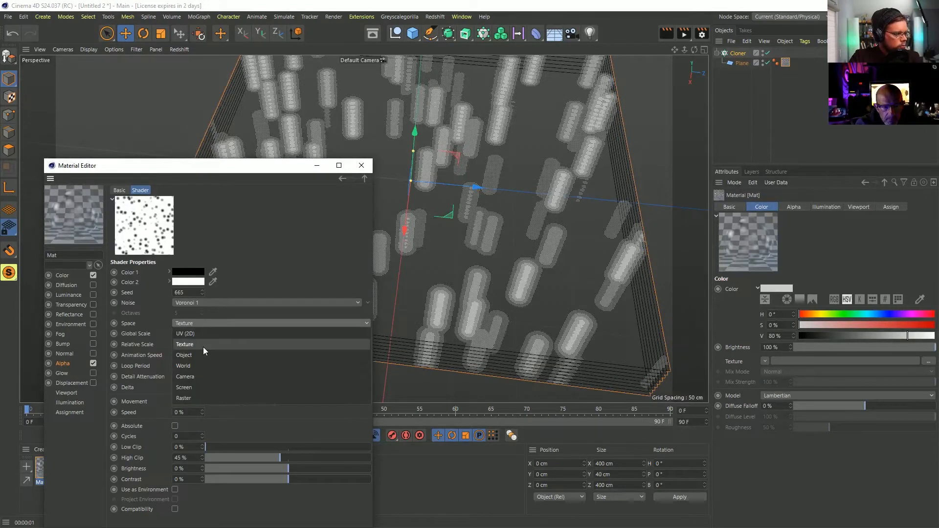
pyautogui.click(201, 362)
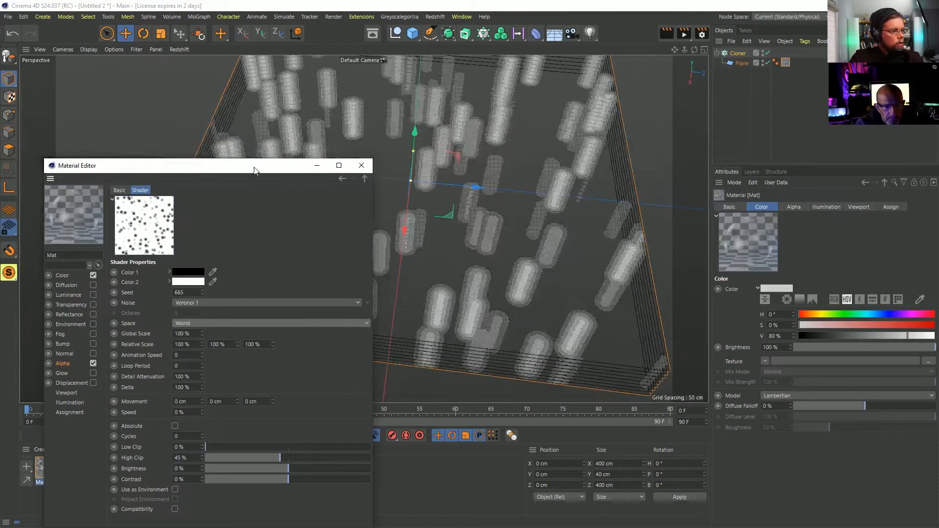
pyautogui.moveTo(256, 167); pyautogui.dragTo(769, 335)
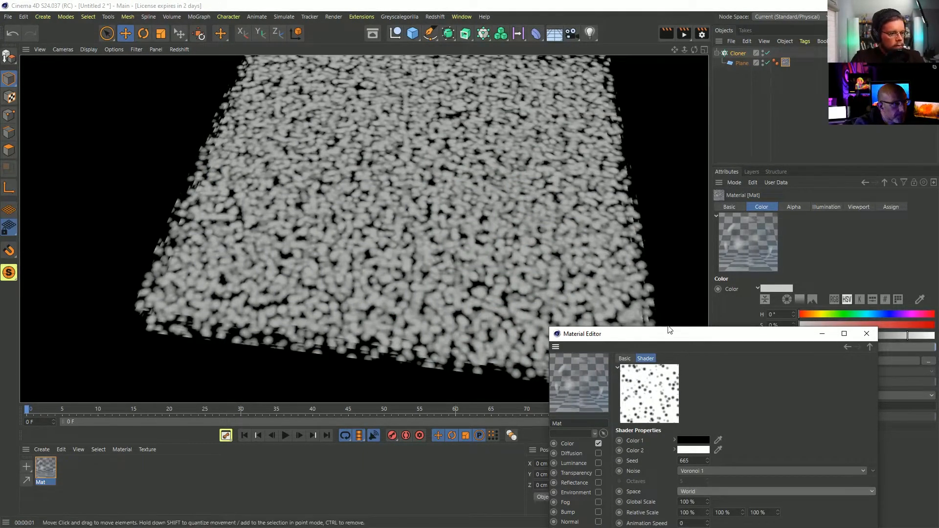
pyautogui.moveTo(668, 335); pyautogui.dragTo(654, 154)
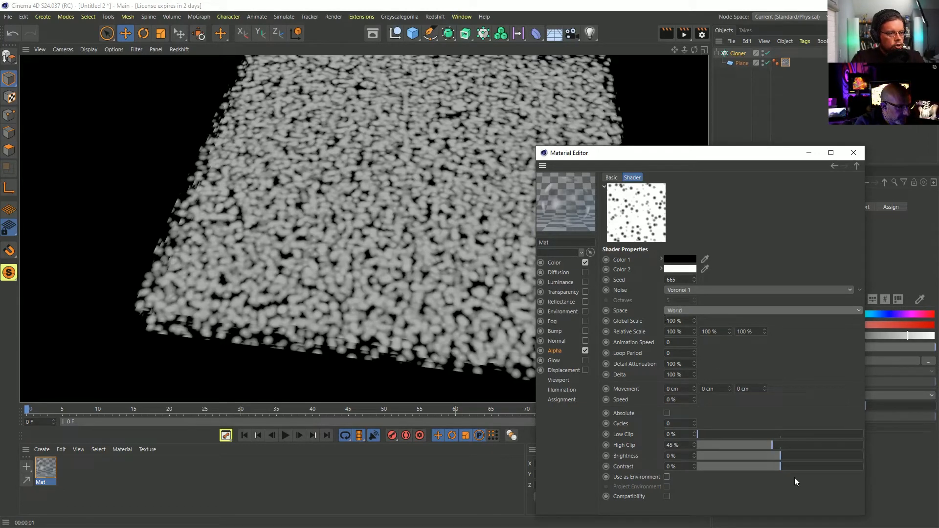
# Lower the noise's High Clip to 28%, close the Material Editor and select the Cloner
pyautogui.moveTo(744, 444); pyautogui.dragTo(737, 445)
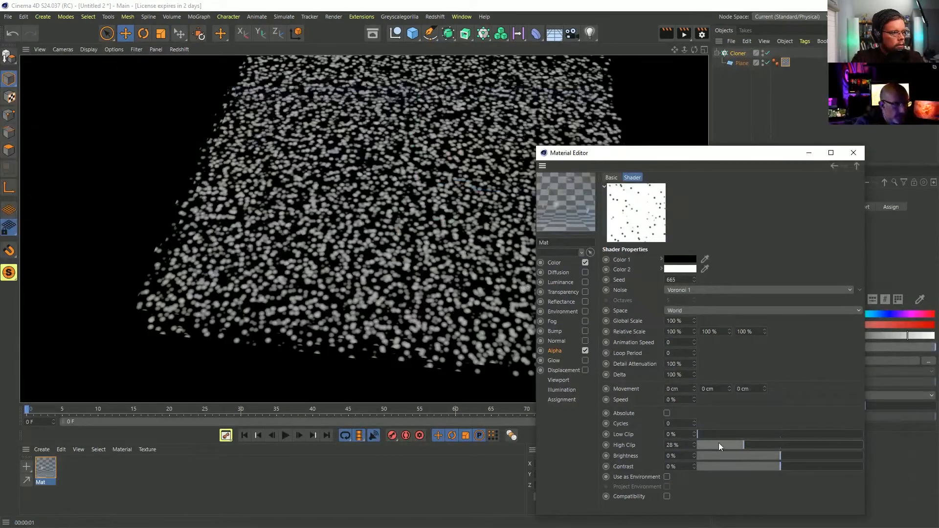
pyautogui.click(852, 153)
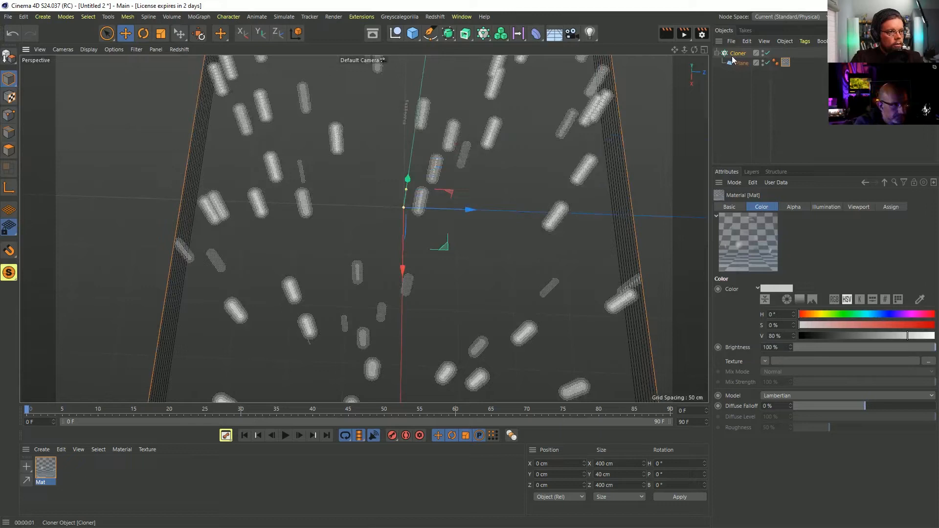
pyautogui.click(734, 54)
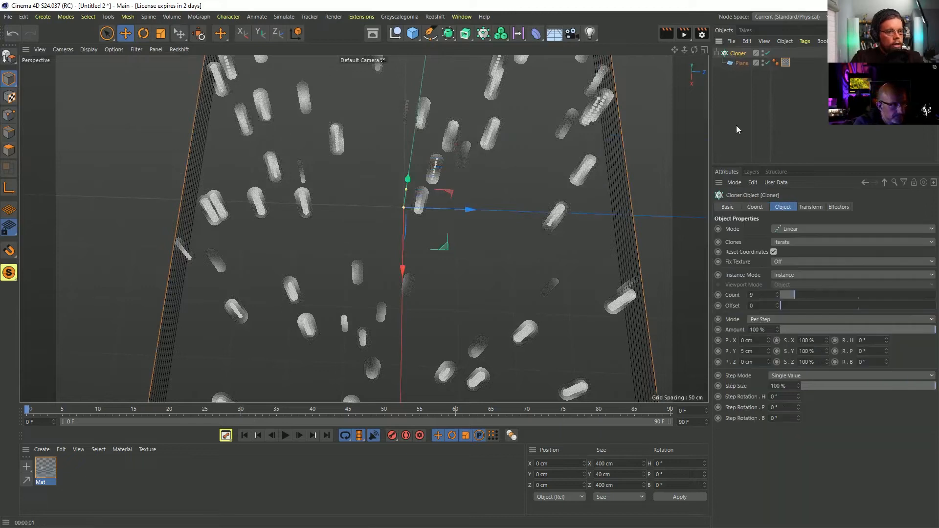
# Try a Y offset of 1 cm per step on the Cloner, preview the render and undo the change
pyautogui.write('1')
pyautogui.press('Return')
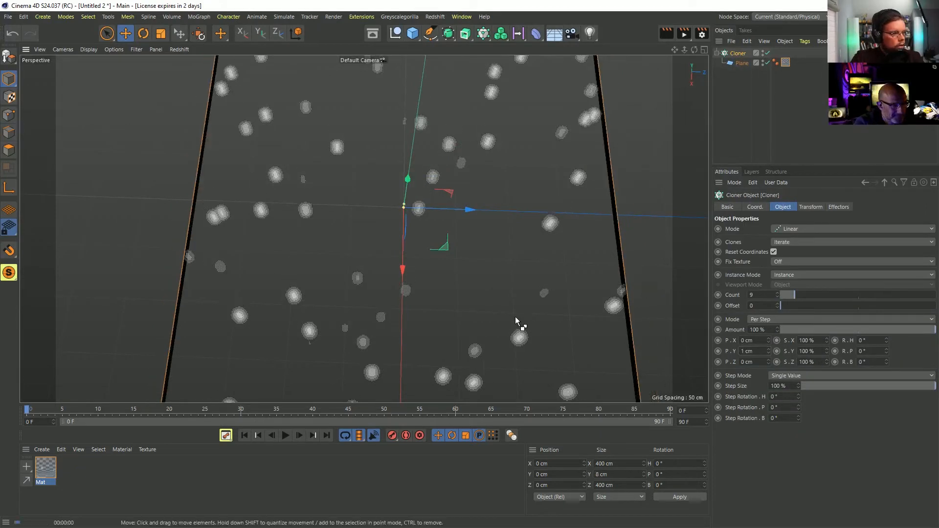
pyautogui.hotkey('ctrl', 'r')
pyautogui.hotkey('ctrl', 'z')
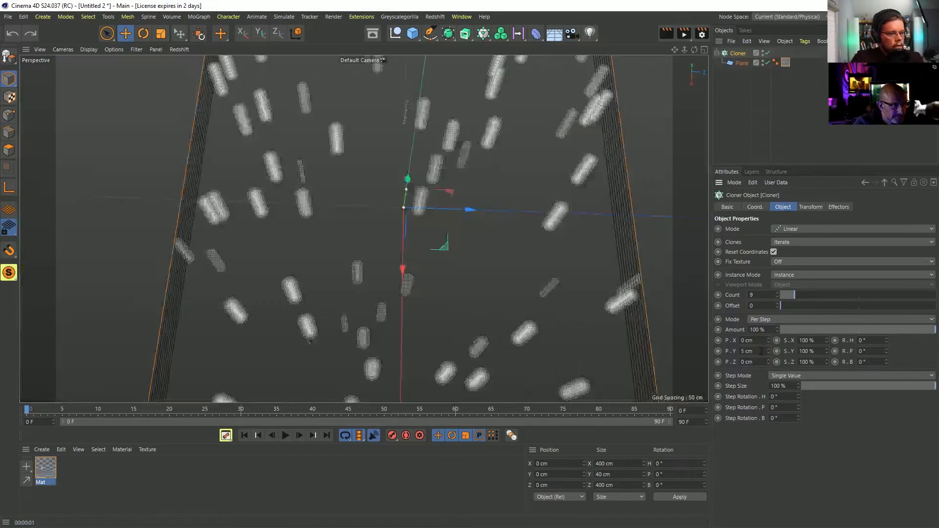
# Set the Cloner's count to 22 to stack more planes
pyautogui.write('22')
pyautogui.press('Return')
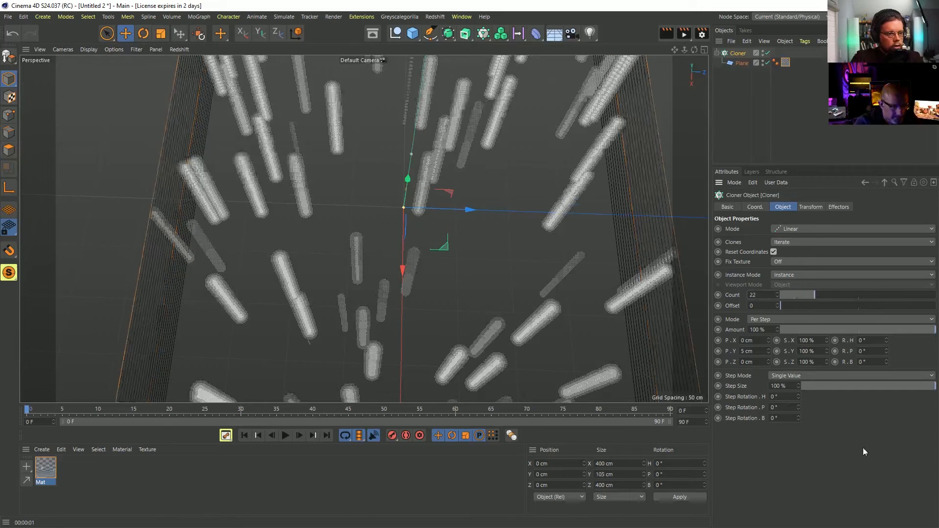
pyautogui.keyDown('alt'); pyautogui.moveTo(496, 242); pyautogui.dragTo(499, 254); pyautogui.keyUp('alt')
# Set Ray Depth and Shadow Depth to 500 in the render options and preview the stacked planes at two distances
pyautogui.hotkey('ctrl', 'b')
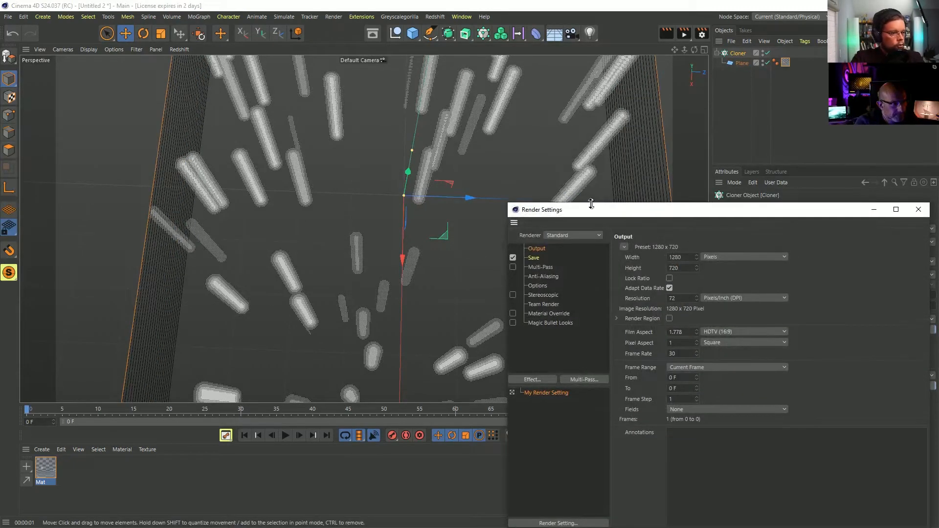
pyautogui.moveTo(554, 204); pyautogui.dragTo(400, 154)
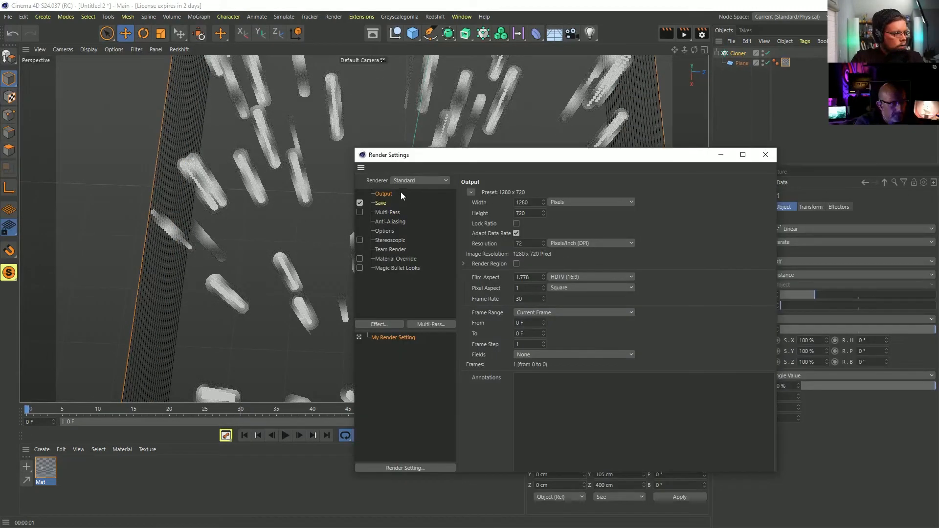
pyautogui.click(385, 230)
pyautogui.moveTo(627, 204); pyautogui.dragTo(590, 205)
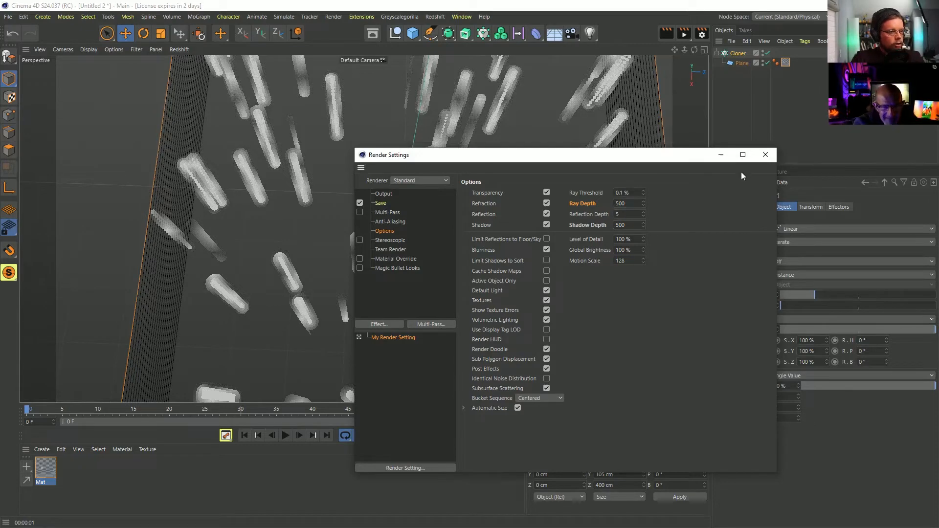
pyautogui.click(765, 154)
pyautogui.hotkey('ctrl', 'r')
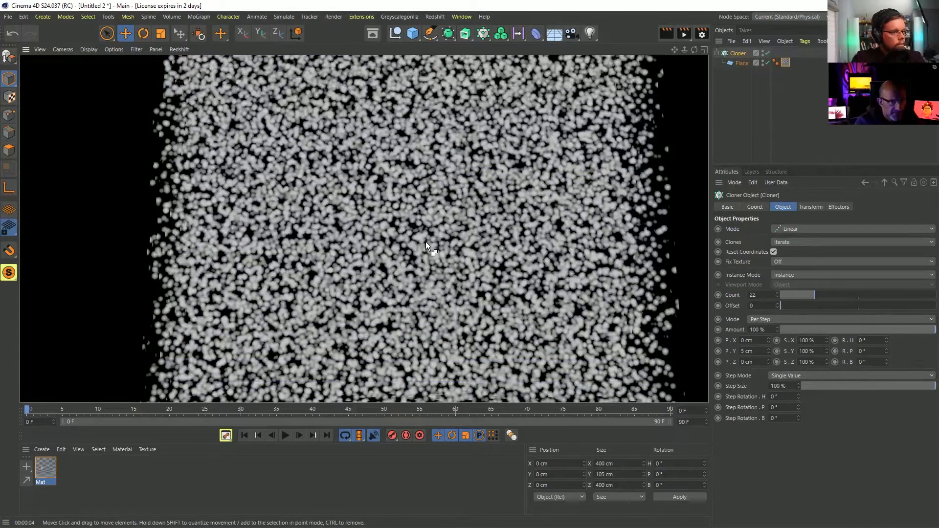
pyautogui.moveTo(406, 207)
pyautogui.keyDown('alt'); pyautogui.mouseDown(button='right')
pyautogui.moveTo(362, 228)
pyautogui.moveTo(441, 187)
pyautogui.mouseUp(button='right'); pyautogui.keyUp('alt')
pyautogui.hotkey('ctrl', 'r')
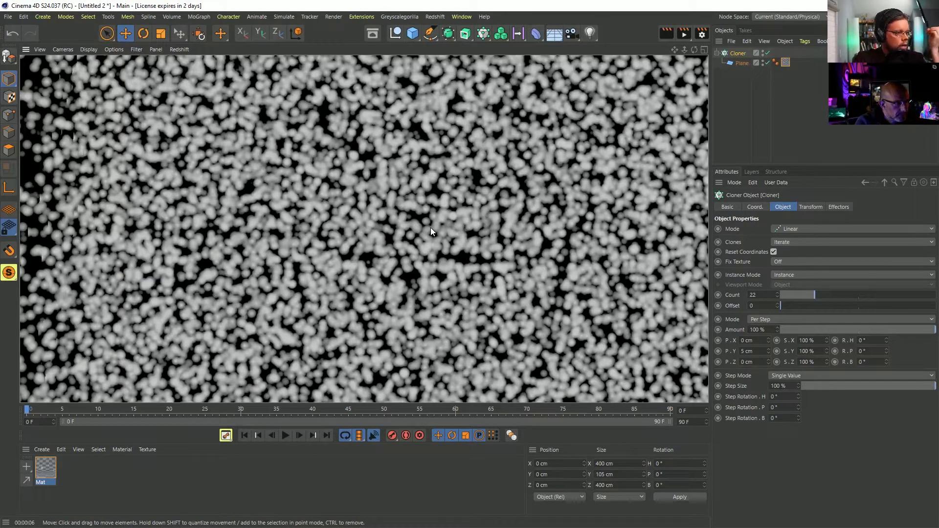
# Reopen the material's alpha noise shader in the Material Editor and move the editor aside
pyautogui.doubleClick(46, 468)
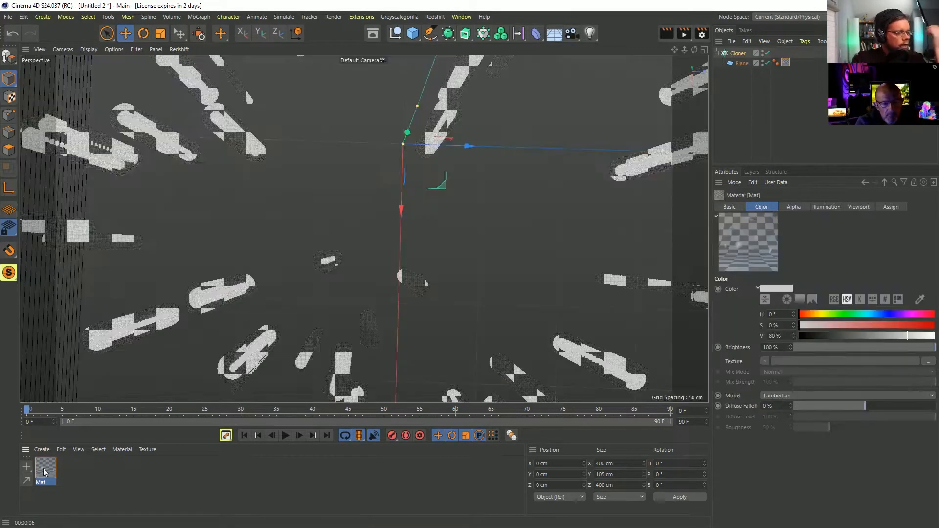
pyautogui.moveTo(281, 171); pyautogui.dragTo(589, 139)
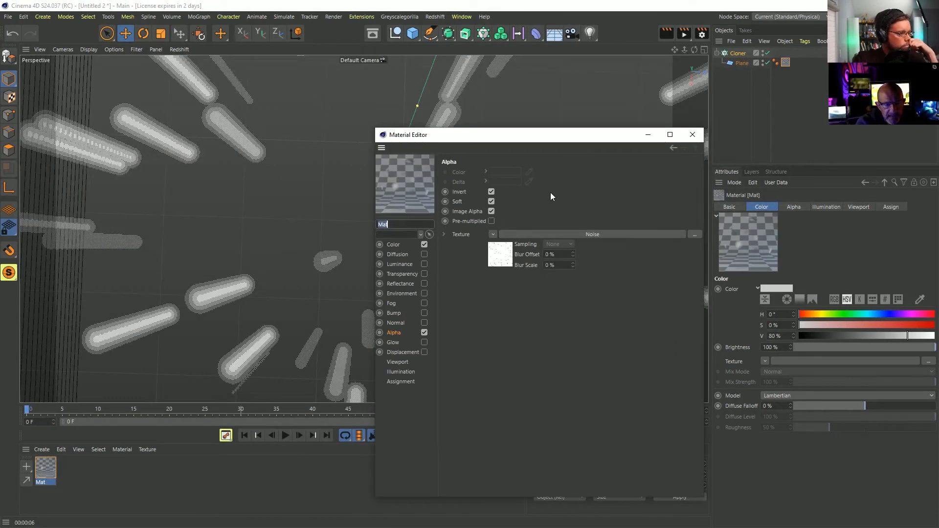
pyautogui.click(504, 257)
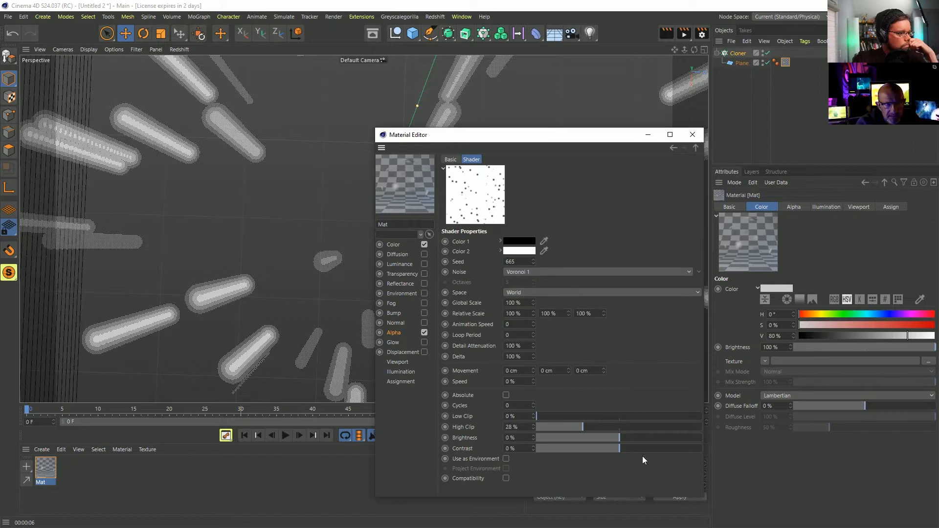
# Try a noise High Clip of 100% and Low Clip of 24% with the alpha's Invert turned off, and preview the render
pyautogui.moveTo(620, 429); pyautogui.dragTo(670, 424)
pyautogui.moveTo(562, 415)
pyautogui.mouseDown()
pyautogui.moveTo(576, 415)
pyautogui.moveTo(565, 414)
pyautogui.mouseUp()
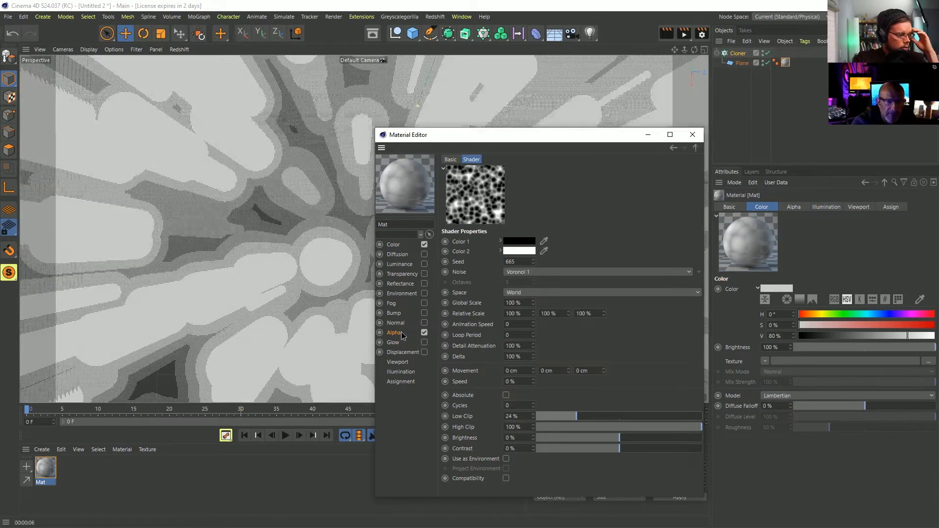
pyautogui.click(394, 332)
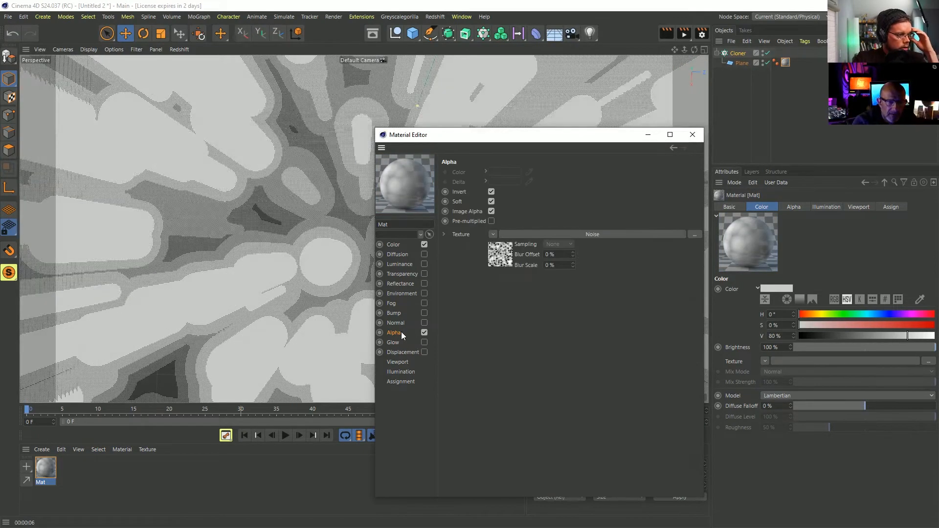
pyautogui.click(492, 193)
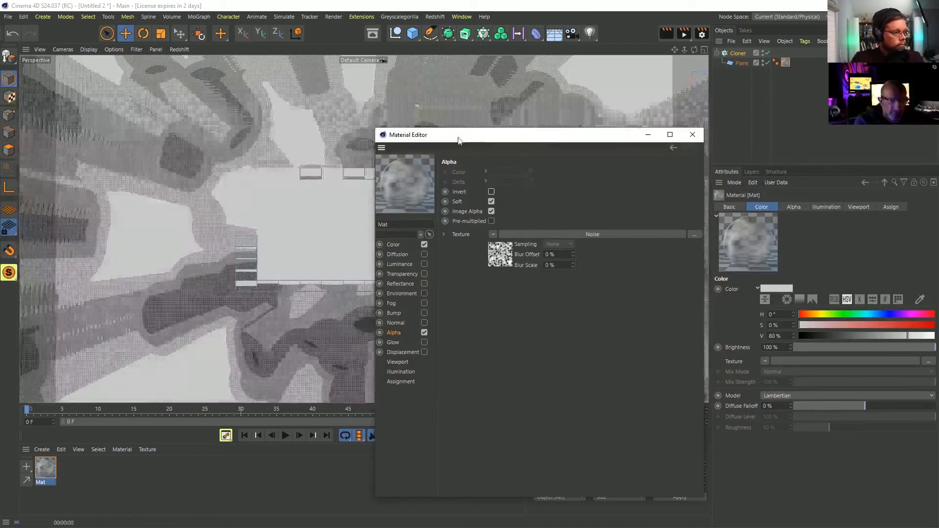
pyautogui.moveTo(464, 138); pyautogui.dragTo(581, 223)
pyautogui.keyDown('alt'); pyautogui.moveTo(508, 184); pyautogui.dragTo(383, 210, button='right'); pyautogui.keyUp('alt')
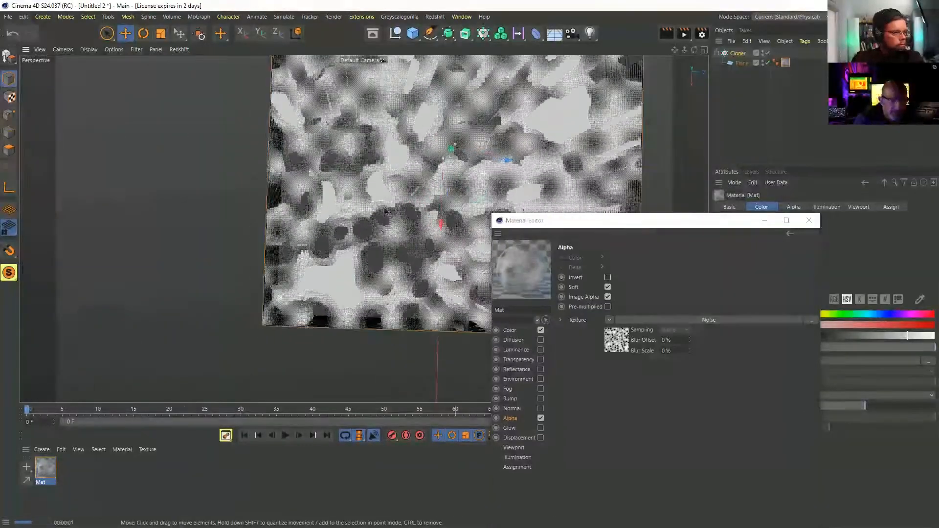
pyautogui.keyDown('alt'); pyautogui.moveTo(383, 211); pyautogui.dragTo(354, 258, button='middle'); pyautogui.keyUp('alt')
pyautogui.hotkey('ctrl', 'r')
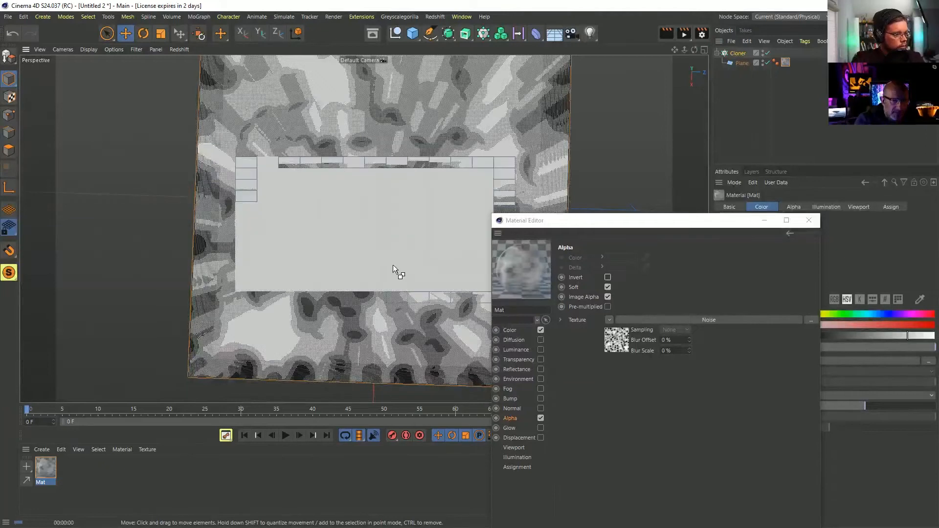
# Try a higher Low Clip on the alpha noise, revert it and turn the alpha's Invert back on
pyautogui.click(709, 320)
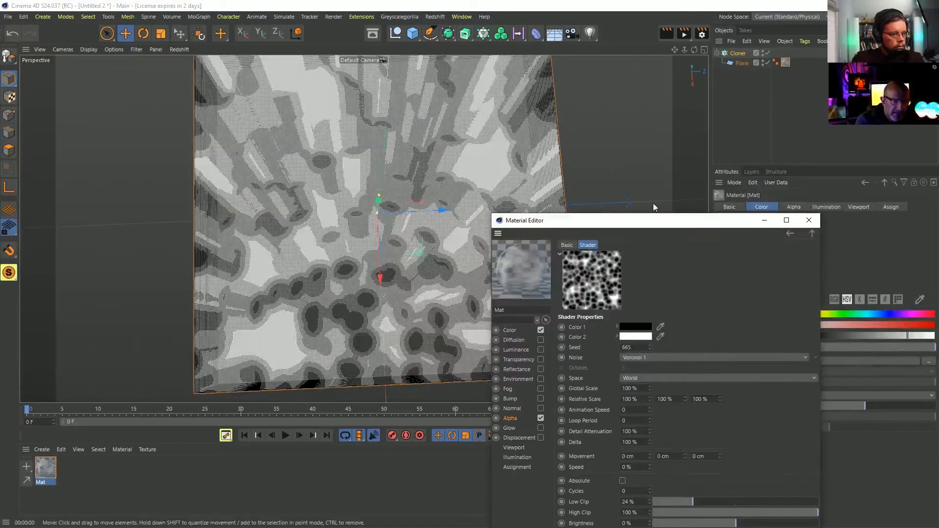
pyautogui.moveTo(653, 220); pyautogui.dragTo(666, 96)
pyautogui.moveTo(729, 380); pyautogui.dragTo(752, 380)
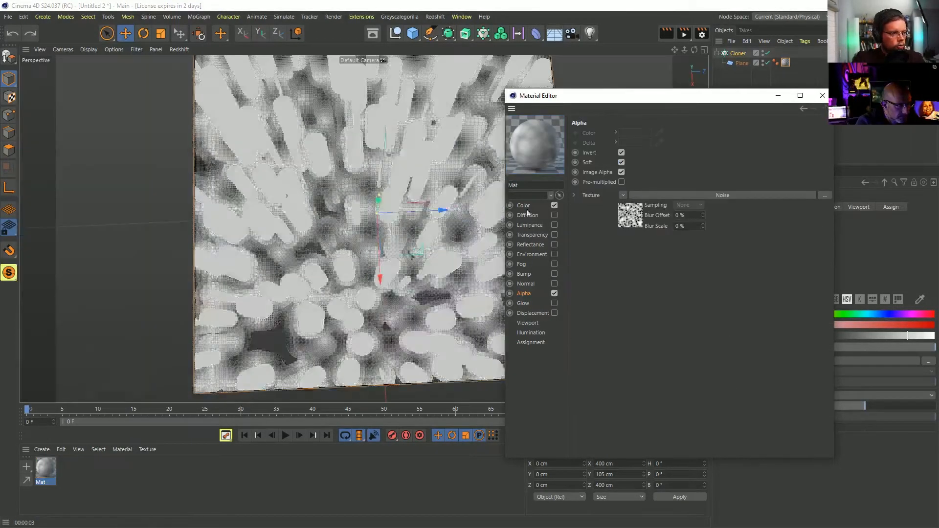
# Set the alpha noise's Low Clip to 0% and High Clip to 44%, and preview the render
pyautogui.click(629, 212)
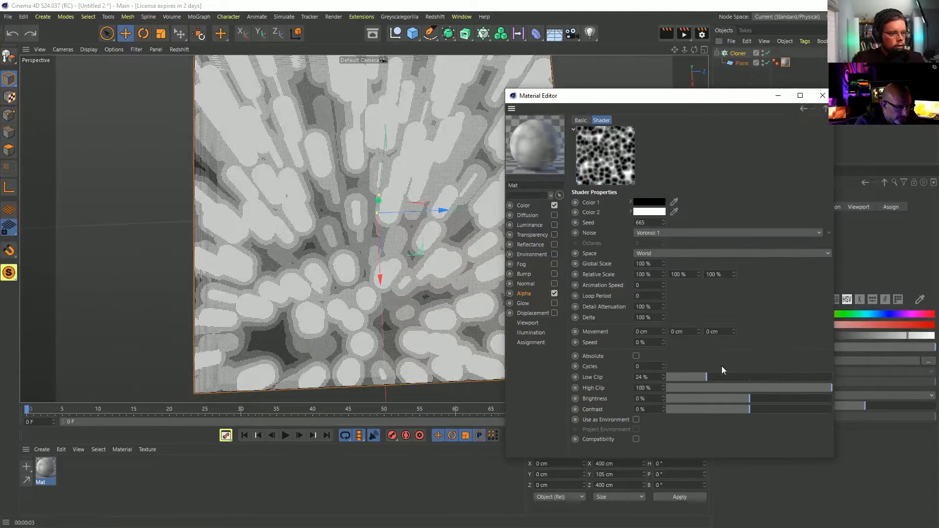
pyautogui.moveTo(702, 377); pyautogui.dragTo(666, 377)
pyautogui.moveTo(667, 388); pyautogui.dragTo(744, 388)
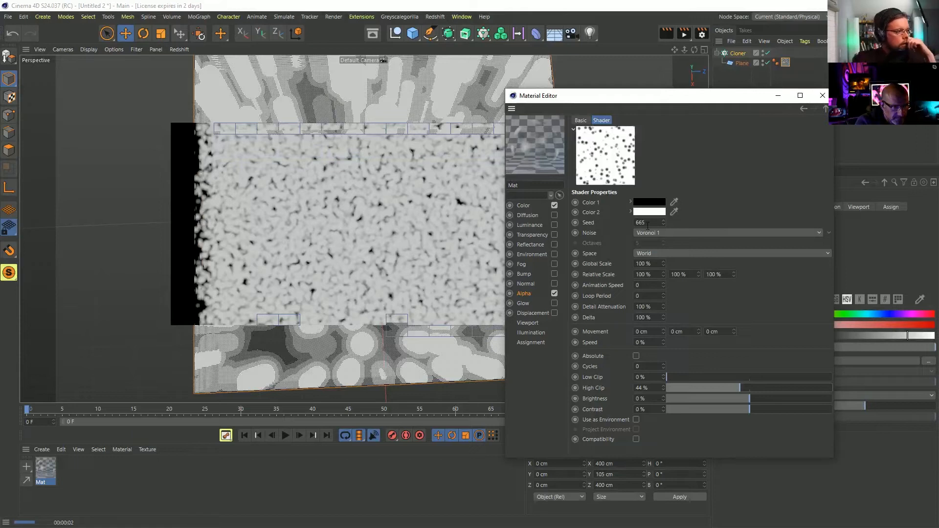
# Add the Ambient Occlusion effect to the render settings with Evaluate Transparency enabled, preview the render and close the settings
pyautogui.click(642, 22)
pyautogui.hotkey('ctrl', 'b')
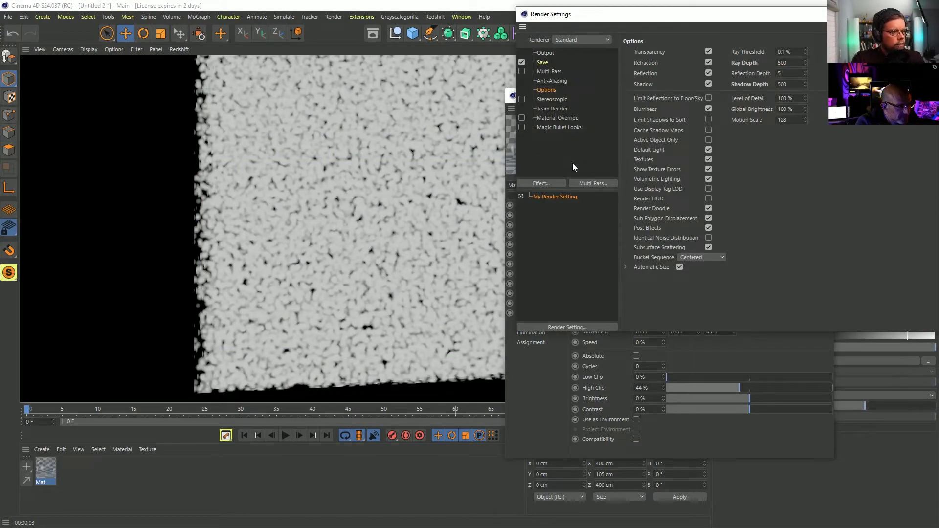
pyautogui.rightClick(547, 145)
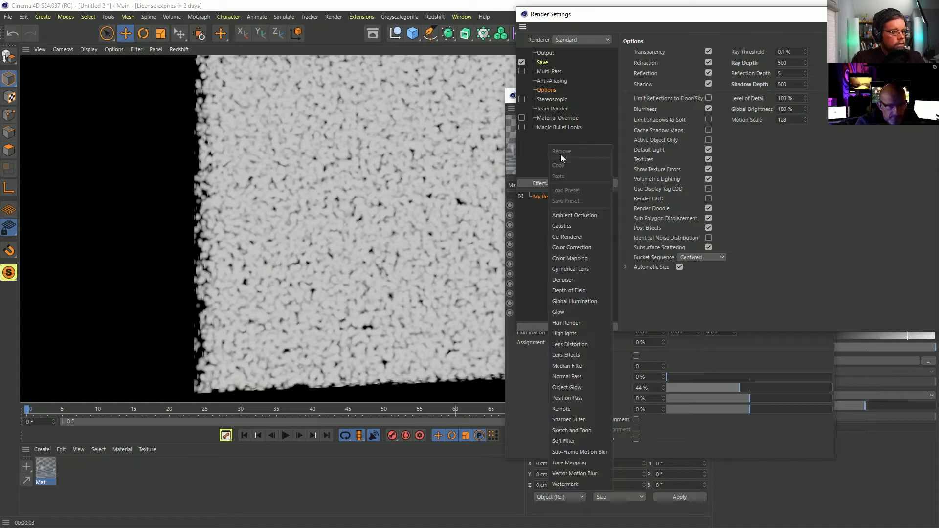
pyautogui.click(577, 216)
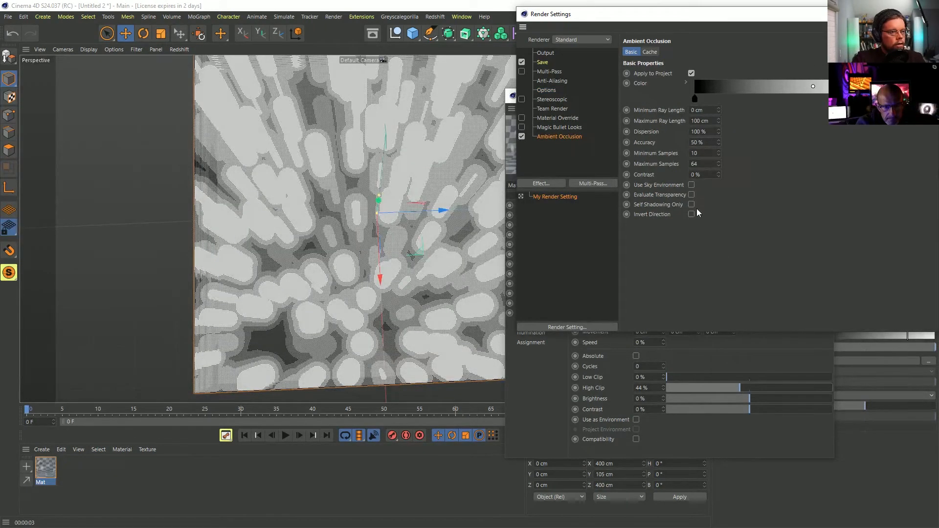
pyautogui.click(691, 195)
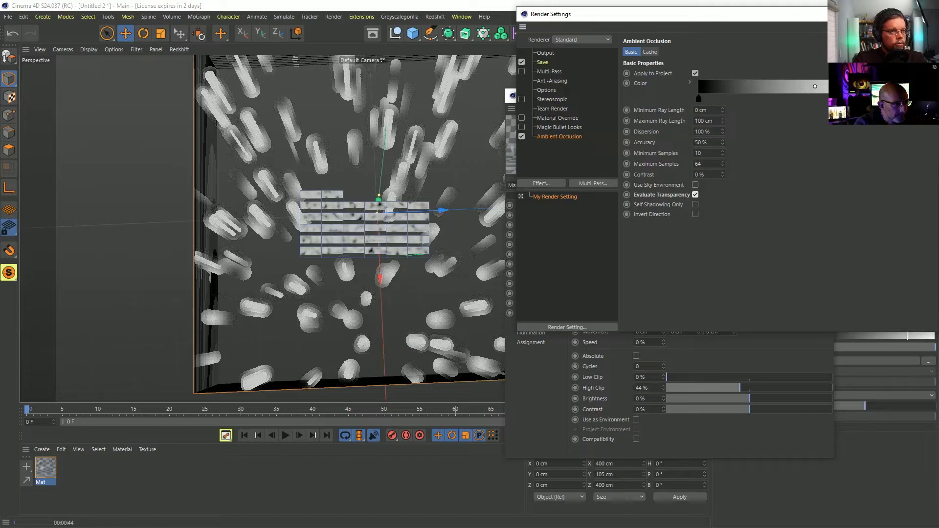
pyautogui.click(926, 14)
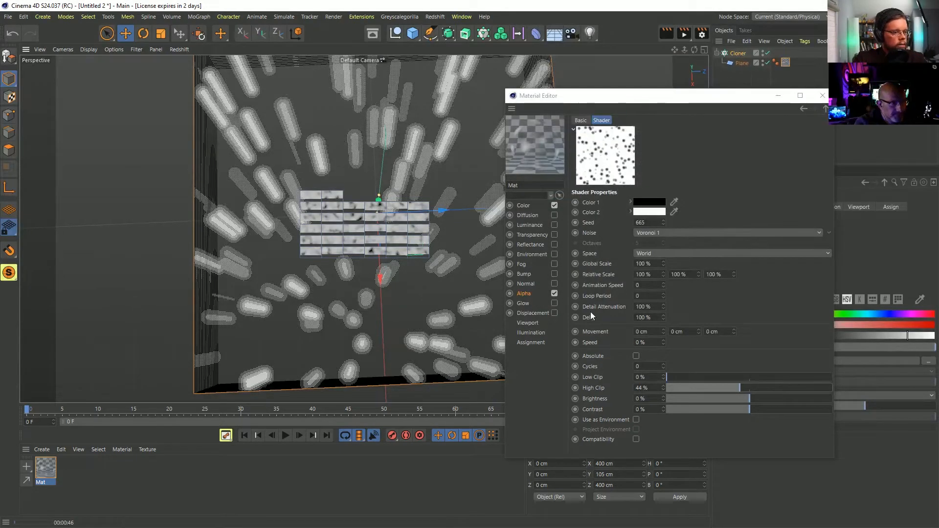
# Disable the Ambient Occlusion effect in the render settings and close both the settings and the Material Editor
pyautogui.hotkey('ctrl', 'b')
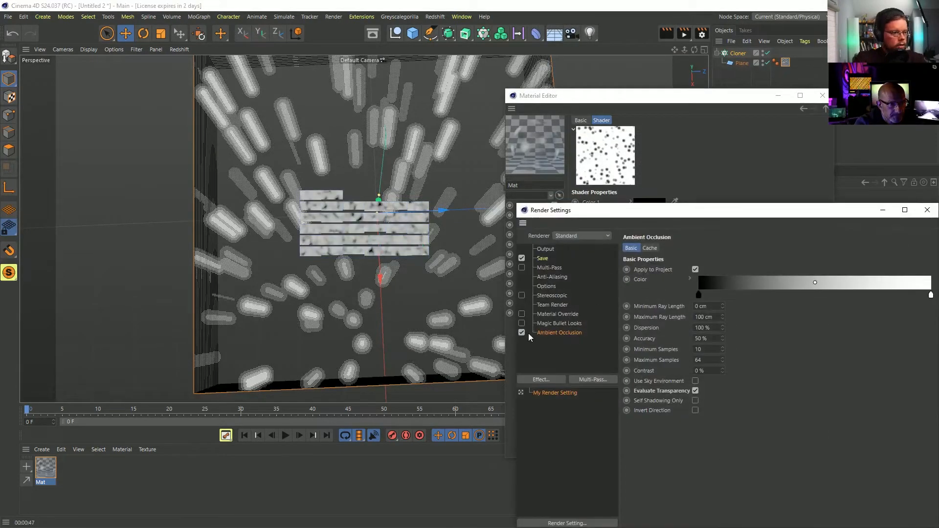
pyautogui.click(519, 332)
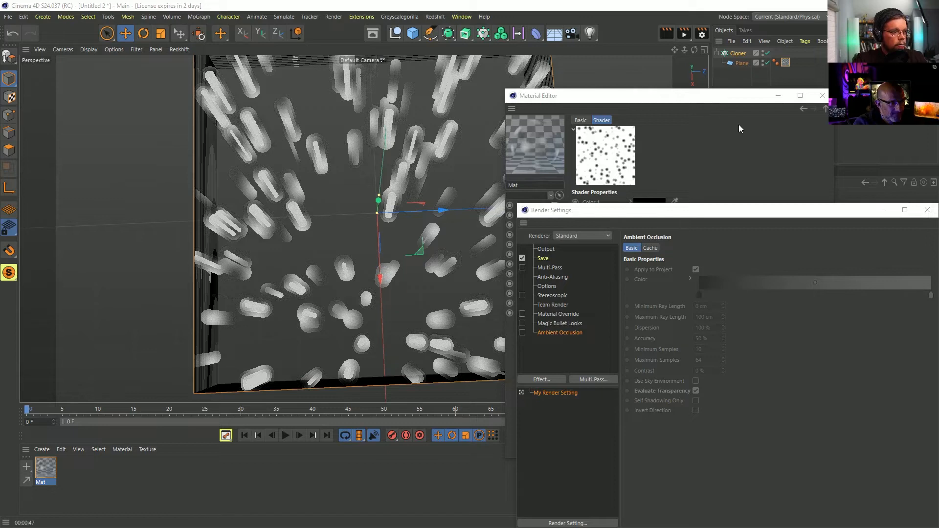
pyautogui.click(821, 96)
pyautogui.click(927, 211)
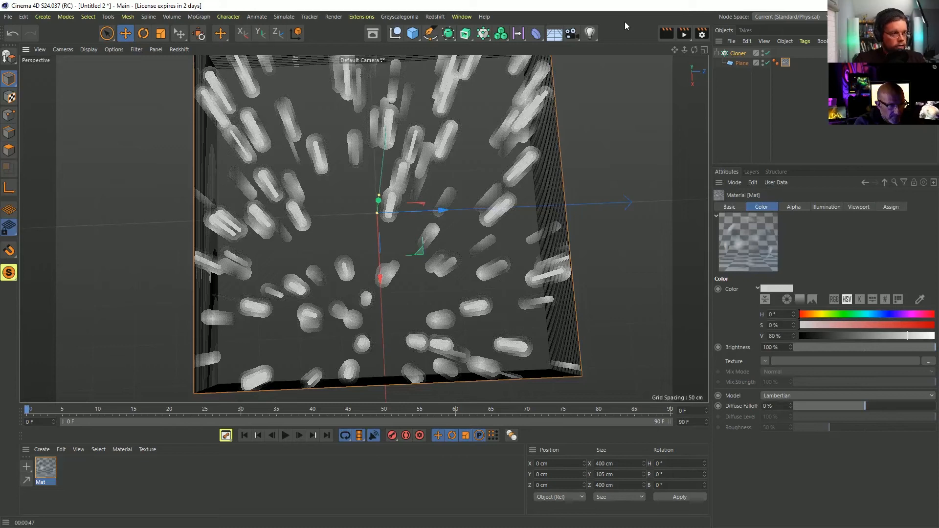
# Start a new empty project, add a primitive object and scale it
pyautogui.scroll(-3, 506, 192)
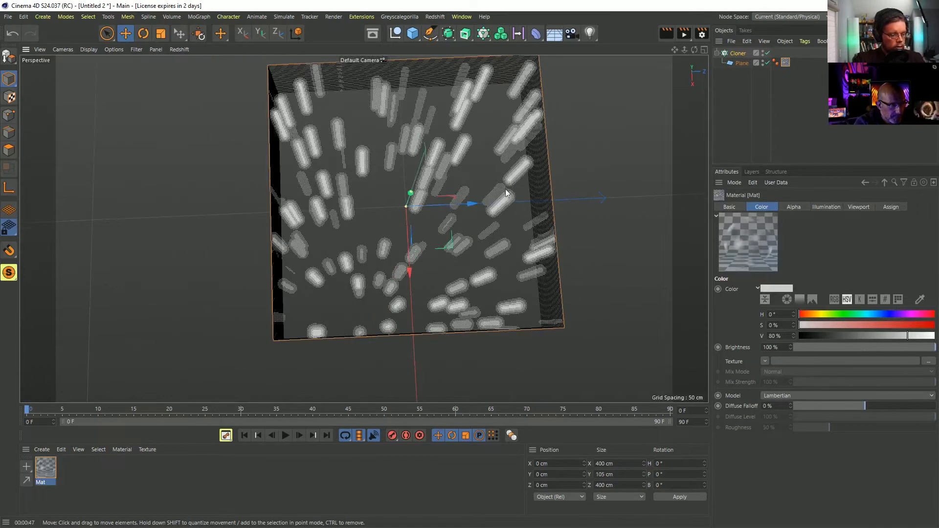
pyautogui.hotkey('ctrl', 'n')
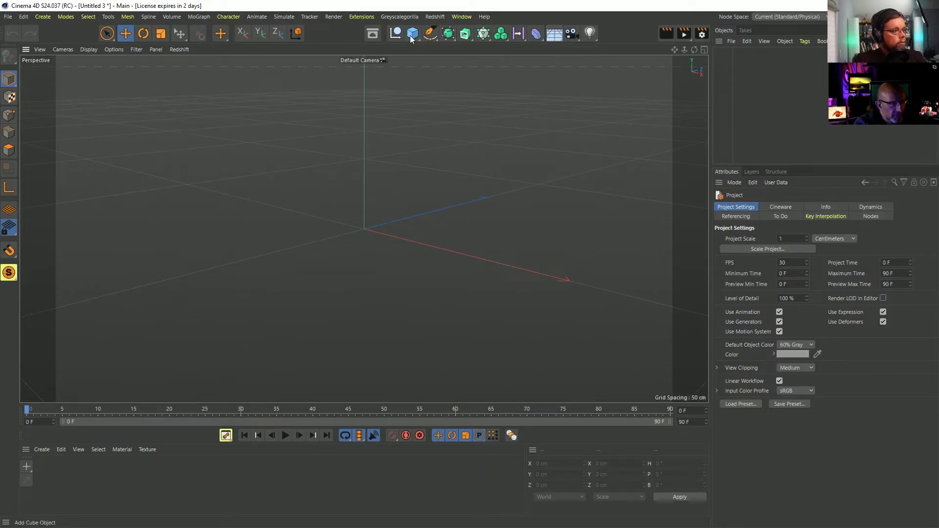
pyautogui.moveTo(411, 35); pyautogui.dragTo(684, 69)
pyautogui.press('t')
pyautogui.moveTo(585, 173); pyautogui.dragTo(604, 167)
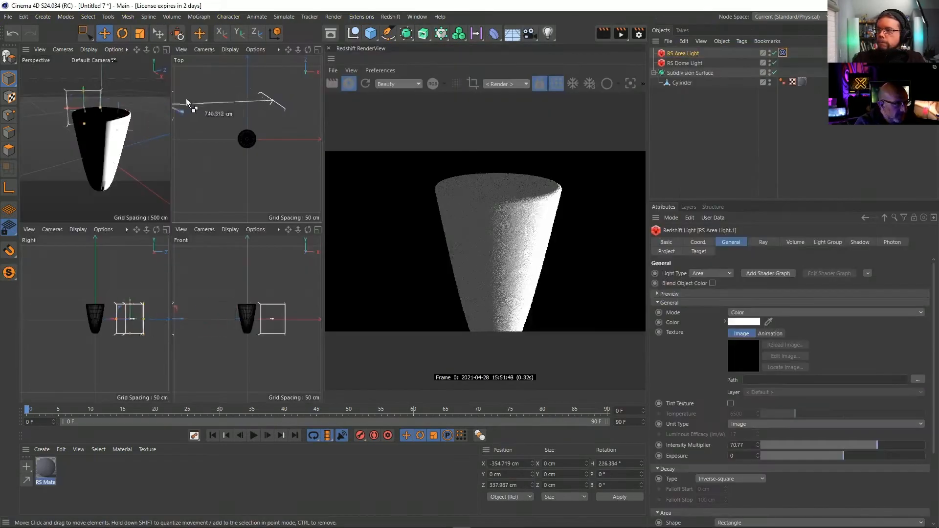
# Place a duplicate of the RS Area Light across from the original, at about X -535 cm and Z 90 cm, and deselect it
pyautogui.moveTo(210, 123); pyautogui.dragTo(274, 139)
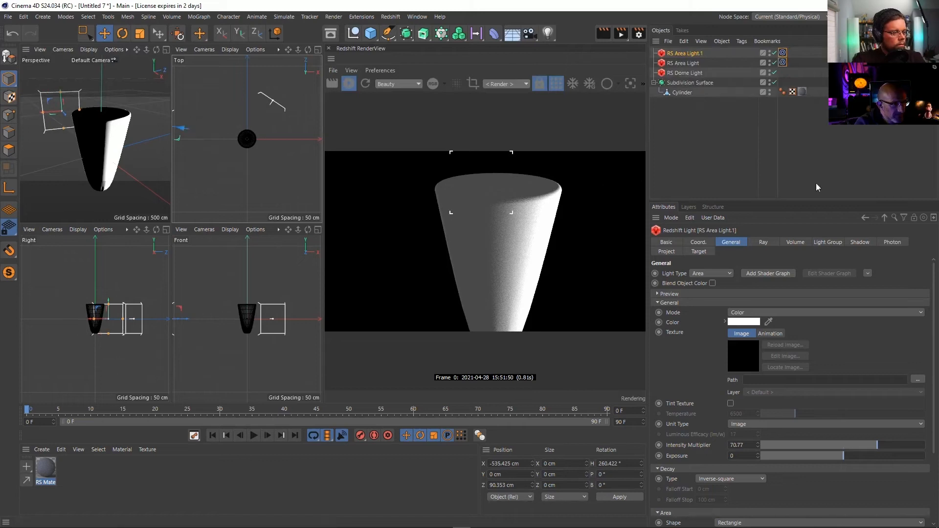
pyautogui.click(751, 138)
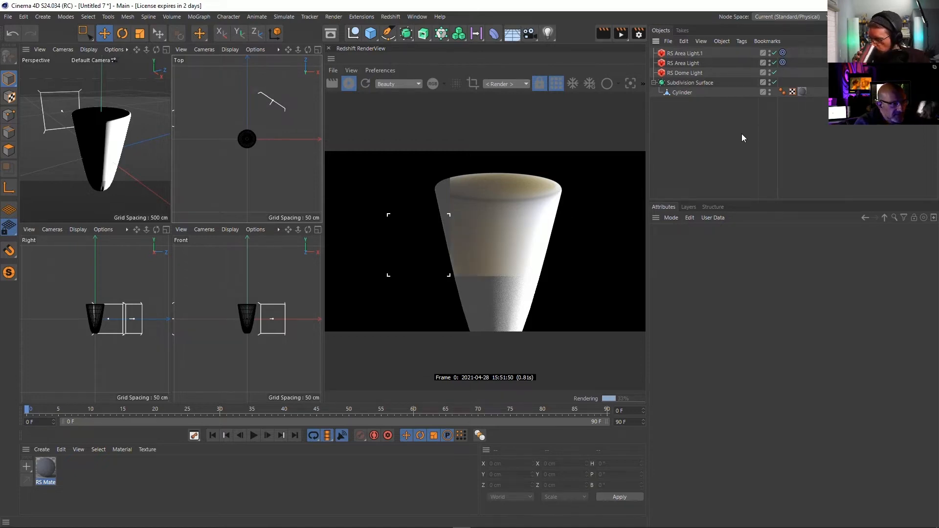
# Create a new standard Redshift material and assign it to the Cylinder in place of its current material
pyautogui.click(81, 475)
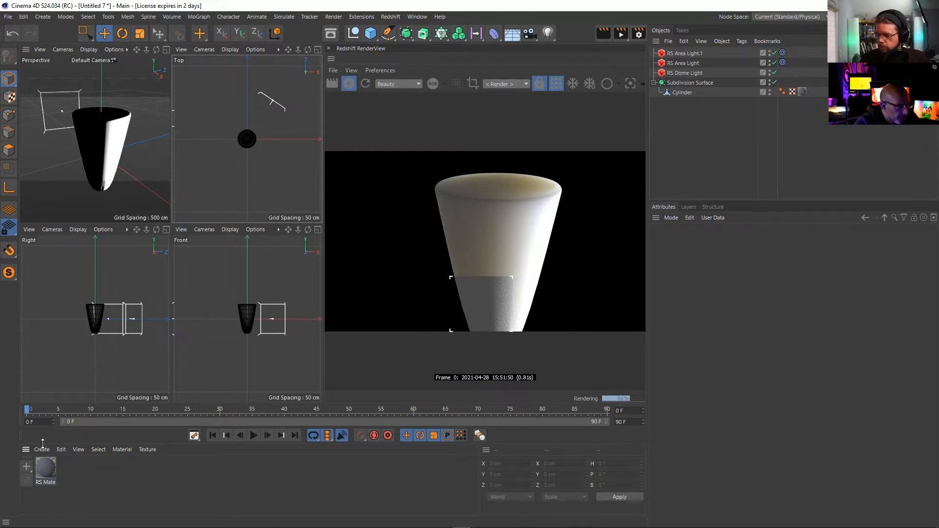
pyautogui.click(43, 449)
pyautogui.moveTo(68, 361)
pyautogui.moveTo(166, 362)
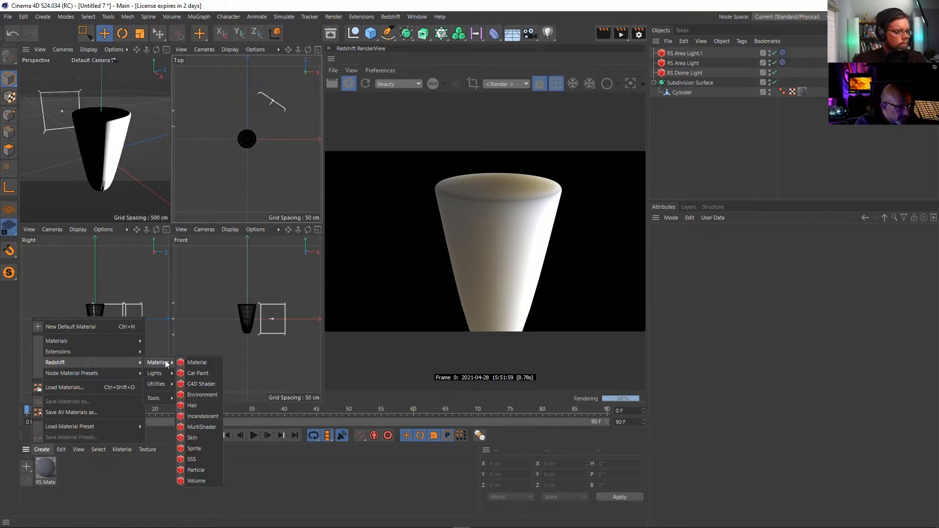
pyautogui.click(199, 361)
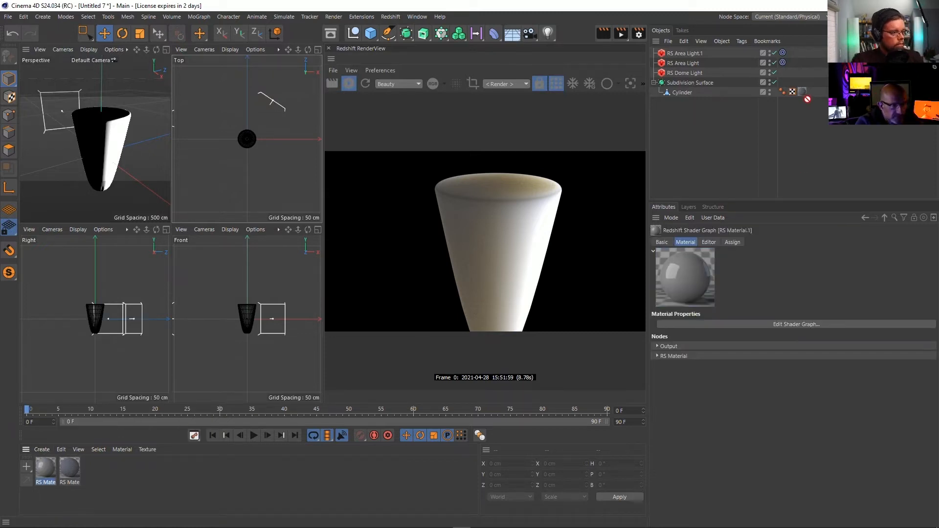
pyautogui.moveTo(807, 100); pyautogui.dragTo(802, 92)
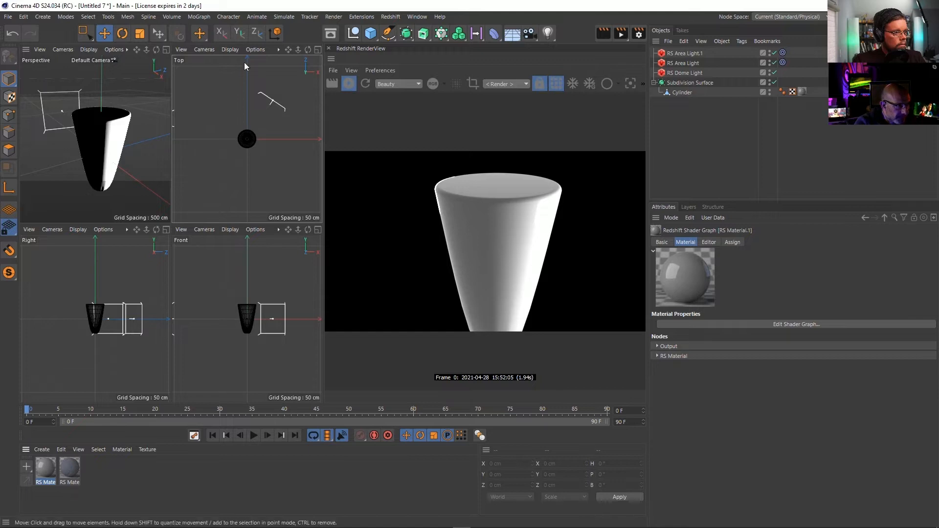
# Maximize the Perspective view, widen the Redshift RenderView, and check the dome light's settings and the RS Area Light's target tag
pyautogui.click(166, 49)
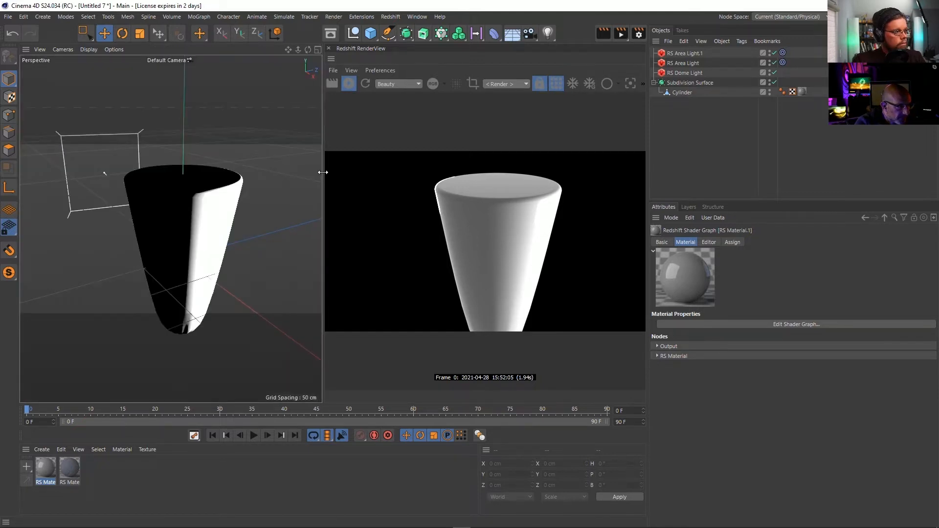
pyautogui.moveTo(323, 172); pyautogui.dragTo(101, 163)
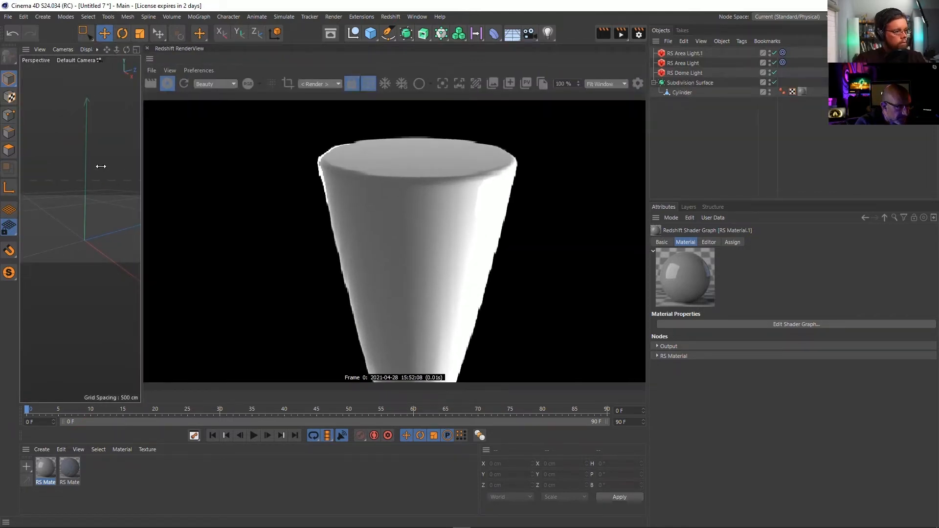
pyautogui.click(687, 73)
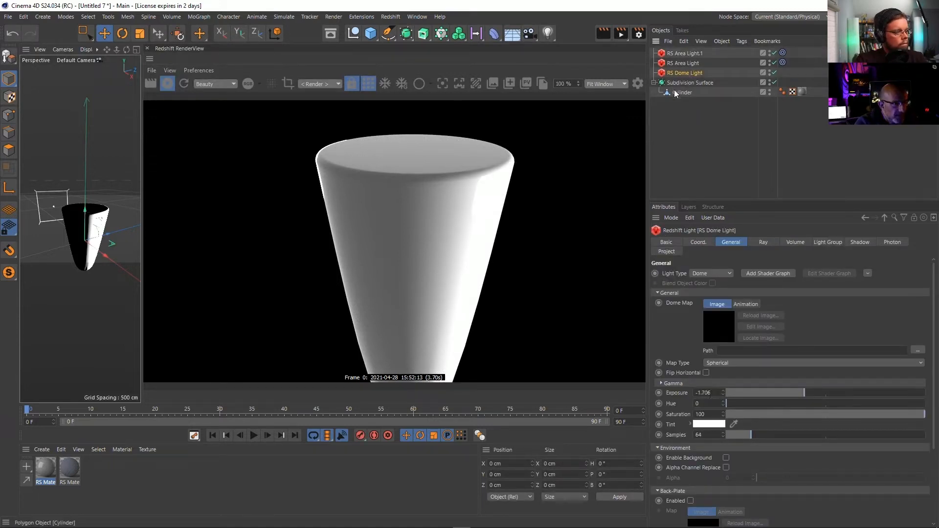
pyautogui.click(688, 62)
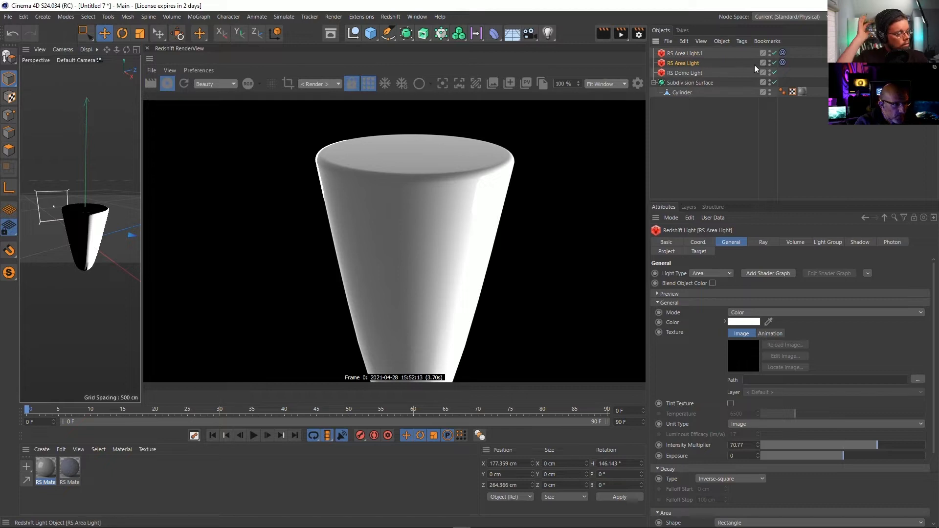
pyautogui.click(783, 62)
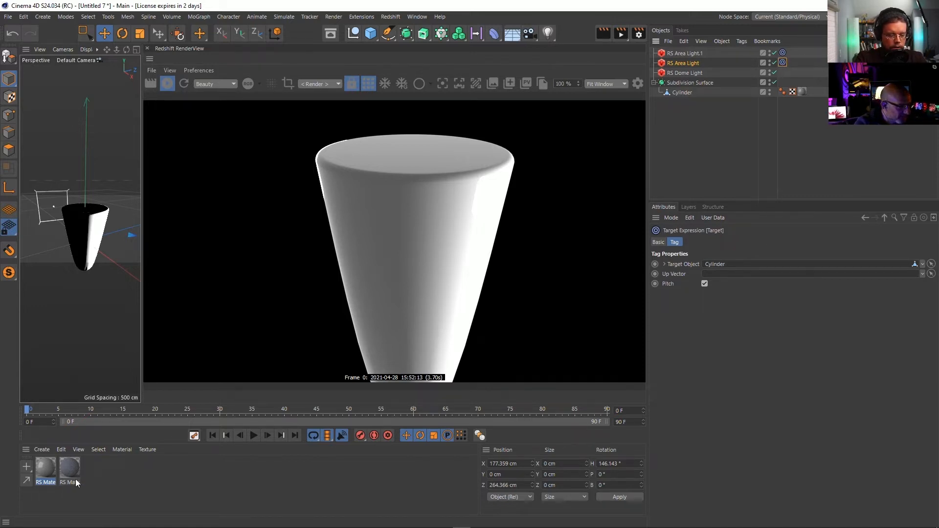
# In the shader graph of RS Material.1, set the RS Material node's reflection weight to 0
pyautogui.doubleClick(36, 469)
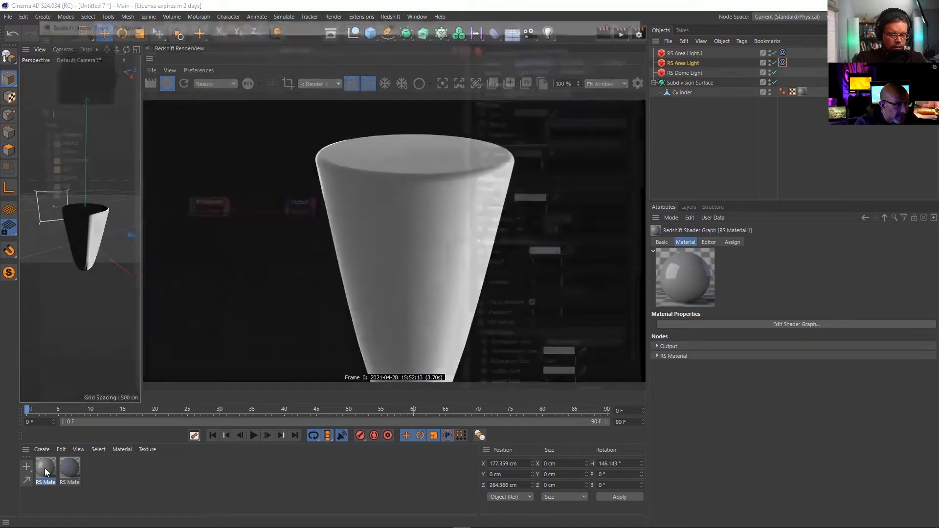
pyautogui.click(198, 201)
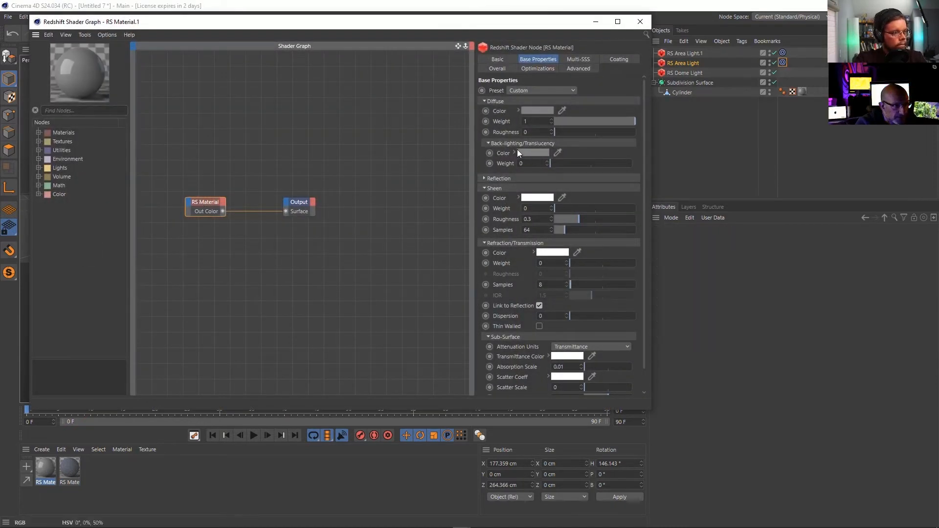
pyautogui.click(483, 101)
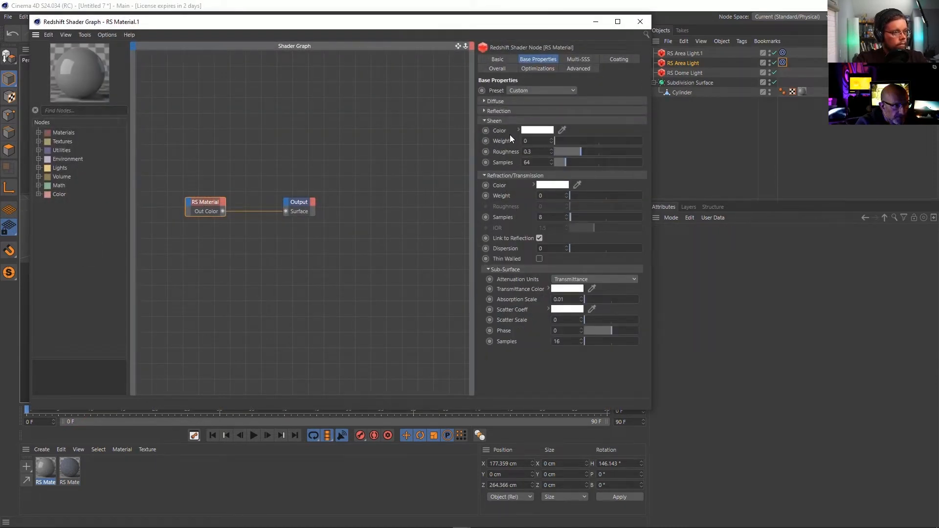
pyautogui.click(484, 110)
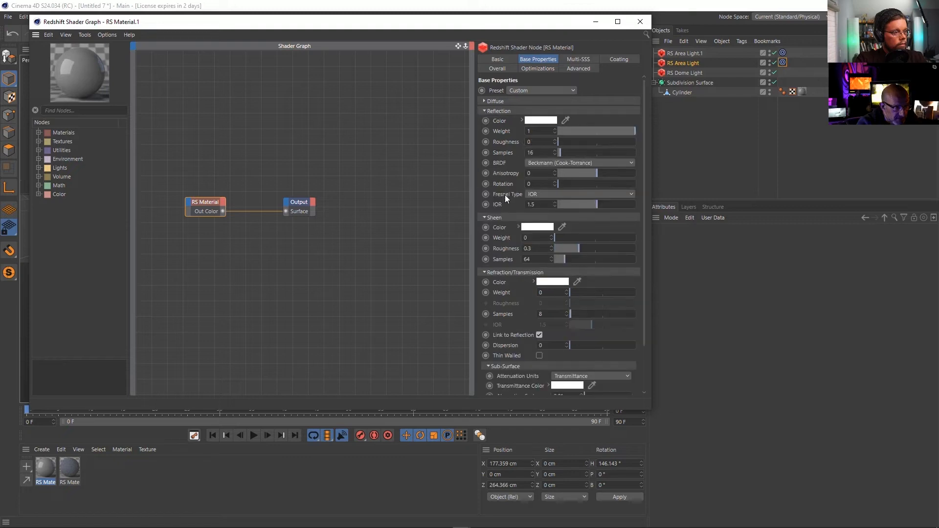
pyautogui.moveTo(620, 128); pyautogui.dragTo(411, 131)
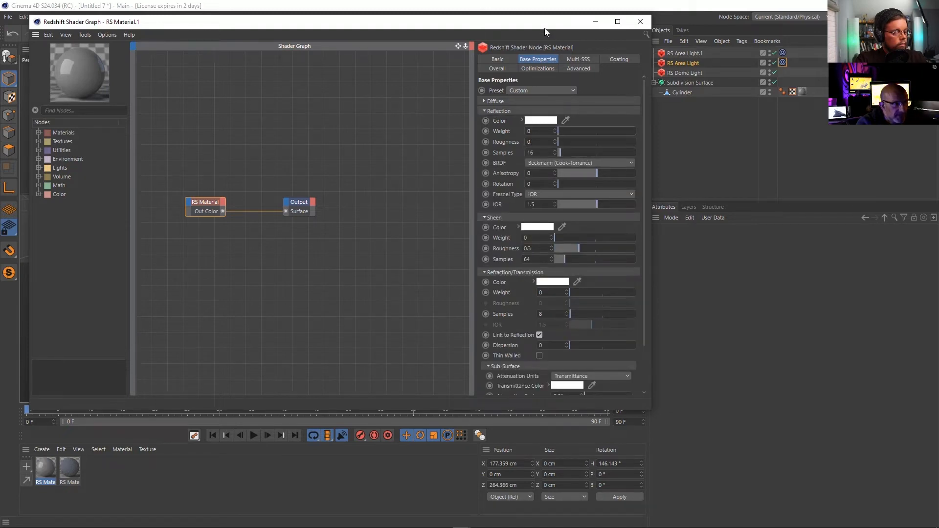
pyautogui.moveTo(544, 27); pyautogui.dragTo(445, 144)
# Set the RS Material's Multi-SSS amount to 1 and move the shader graph clear of the render preview
pyautogui.click(497, 175)
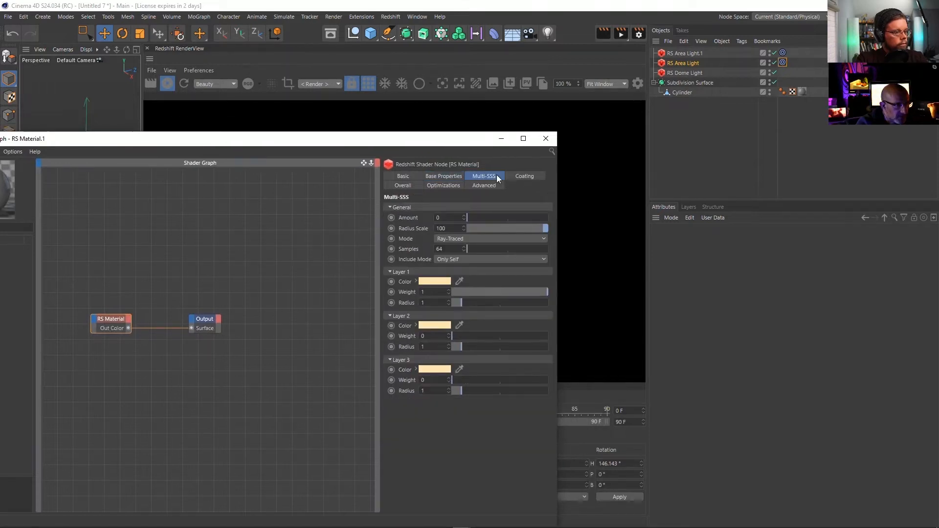
pyautogui.moveTo(446, 218); pyautogui.dragTo(383, 213)
pyautogui.write('1')
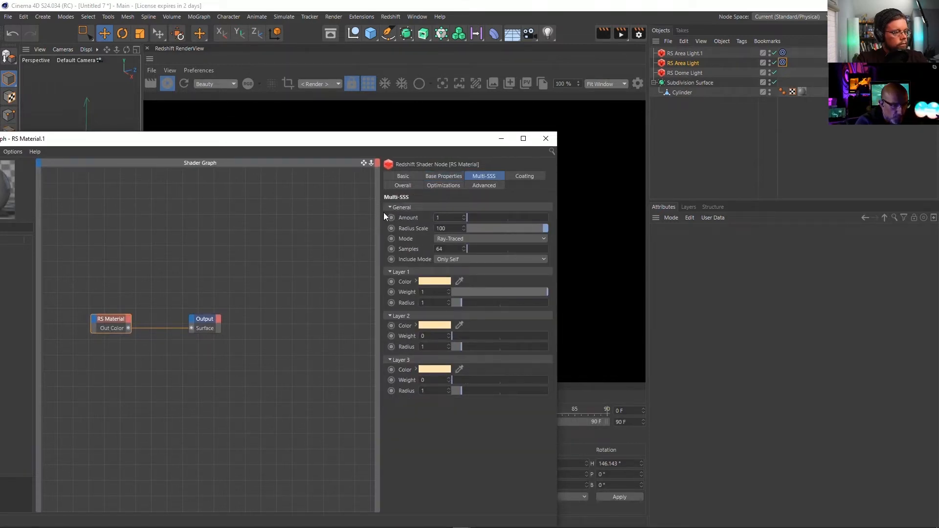
pyautogui.press('Return')
pyautogui.moveTo(408, 137); pyautogui.dragTo(284, 383)
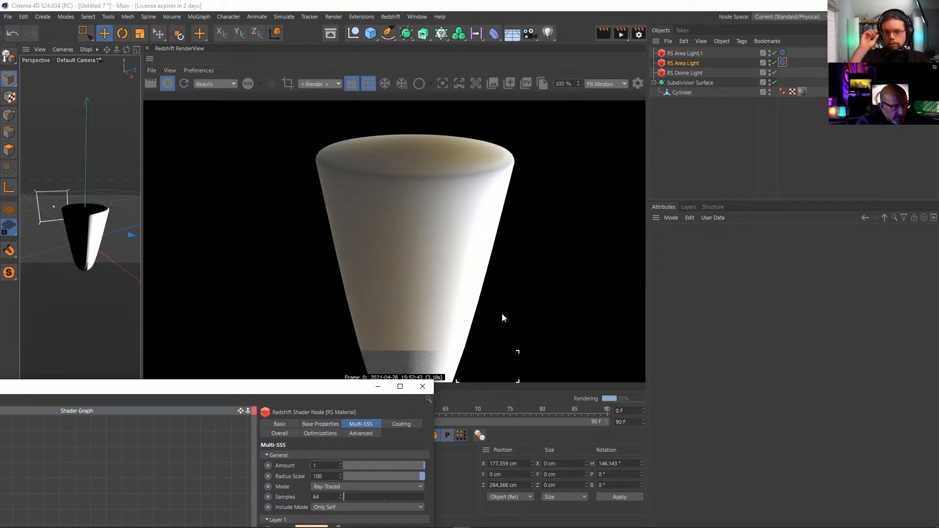
# Set the RS Dome Light's exposure to -1, select the RS Area Light and close the shader graph
pyautogui.click(689, 72)
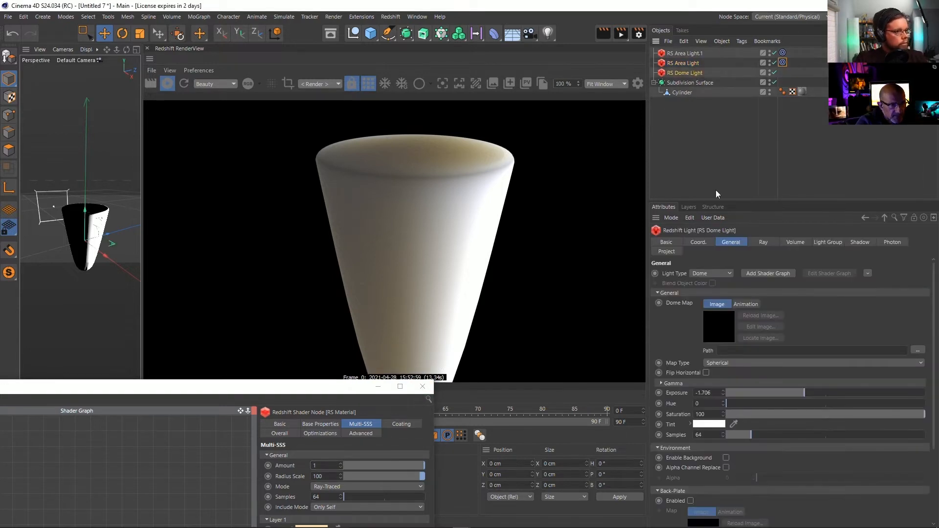
pyautogui.moveTo(767, 394); pyautogui.dragTo(811, 388)
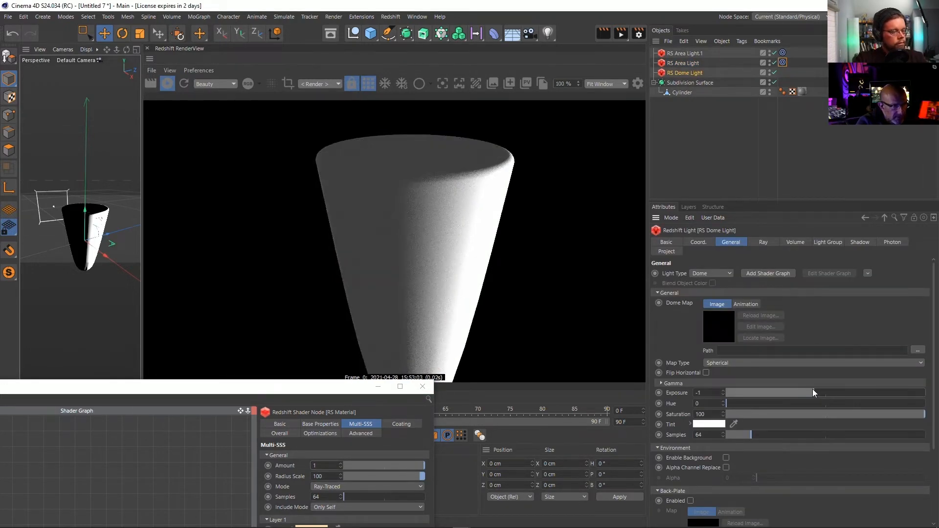
pyautogui.click(698, 64)
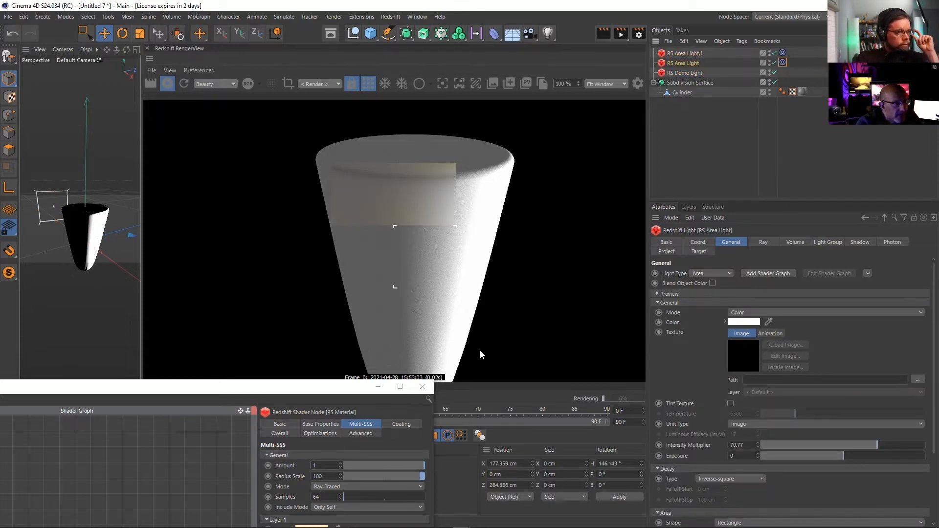
pyautogui.moveTo(312, 394); pyautogui.dragTo(302, 354)
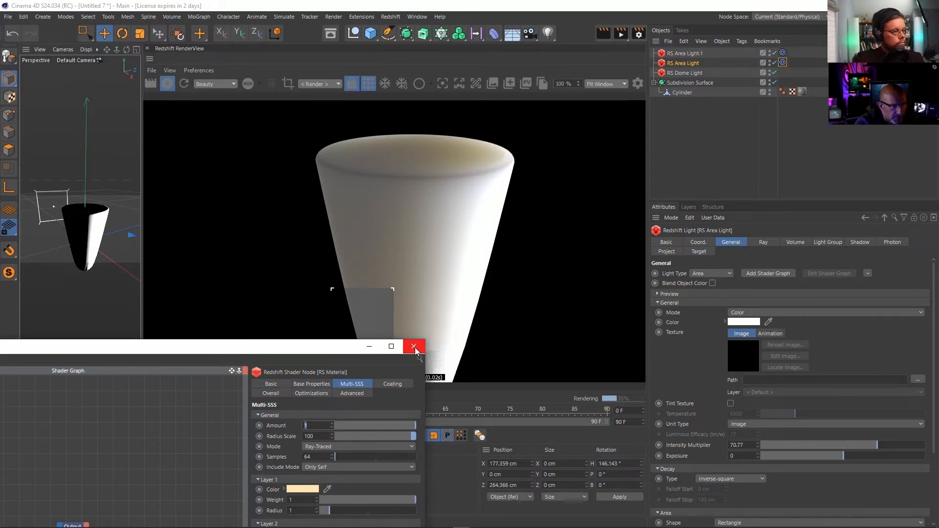
pyautogui.click(415, 347)
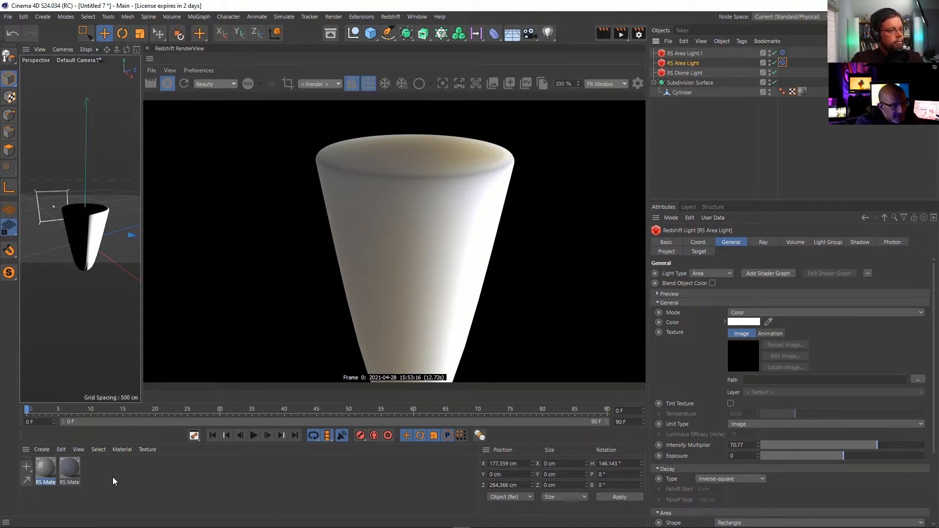
# Delete the unused second Redshift material and add a Maxon Noise node to the shader graph of RS Material.1
pyautogui.click(73, 470)
pyautogui.press('Delete')
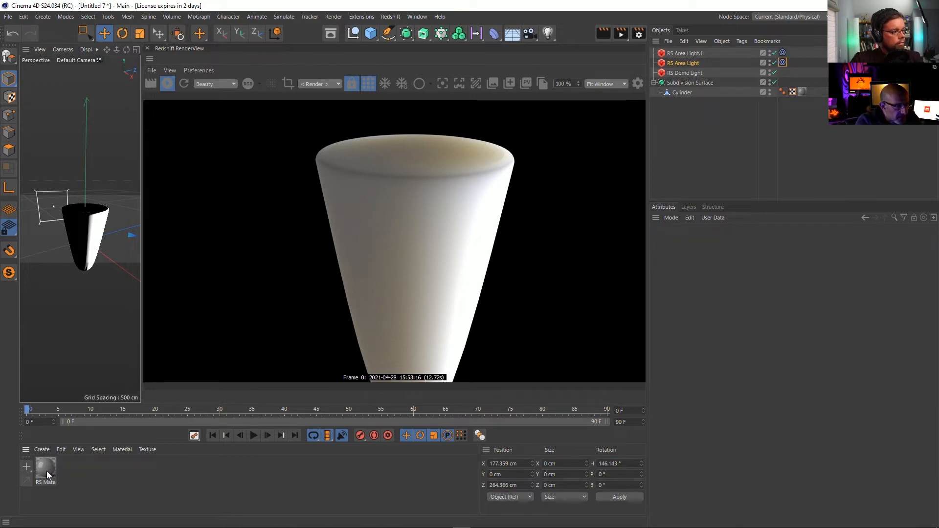
pyautogui.doubleClick(46, 470)
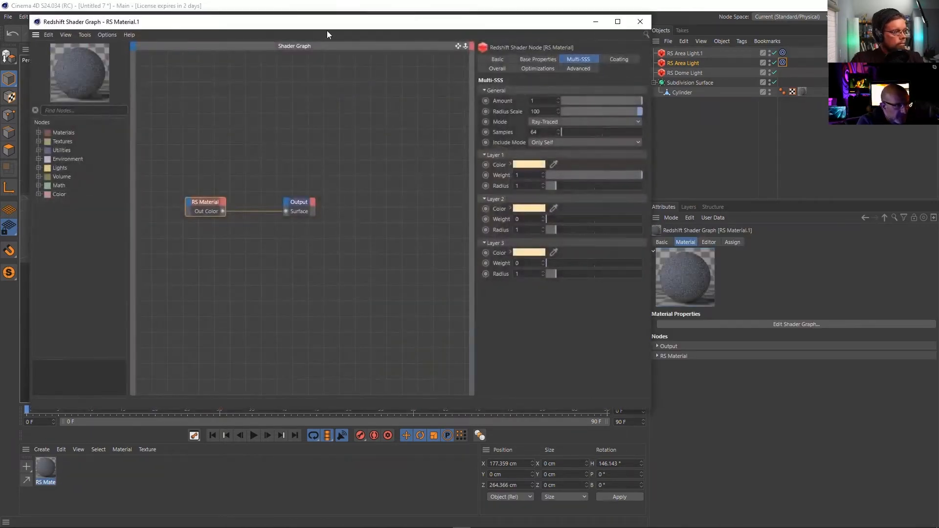
pyautogui.moveTo(327, 32); pyautogui.dragTo(435, 279)
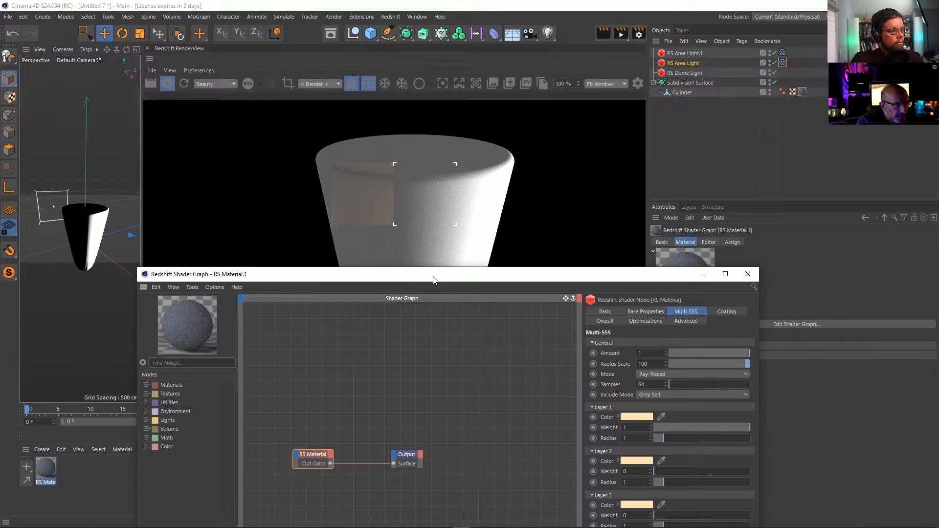
pyautogui.click(198, 362)
pyautogui.write('maxon')
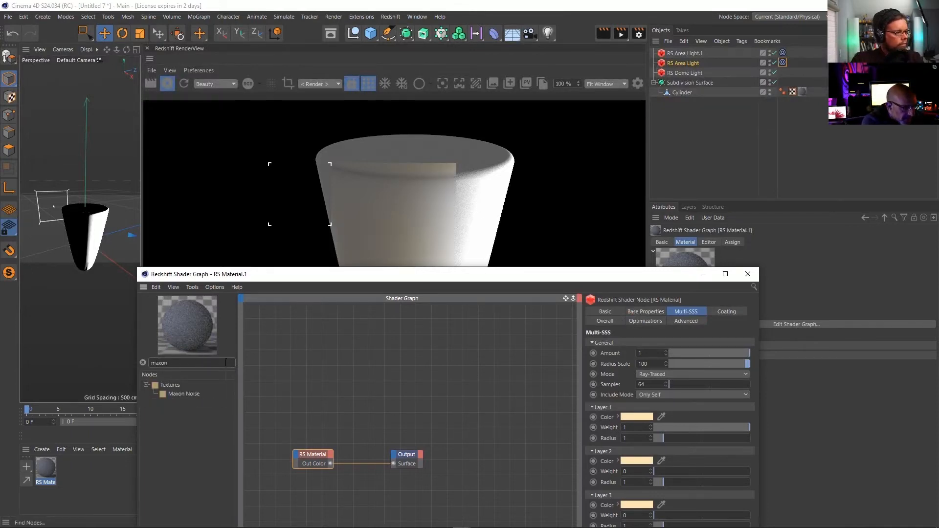
pyautogui.moveTo(320, 354); pyautogui.dragTo(319, 354)
# Rearrange the RS Material and Output nodes to make room beside the Maxon Noise node
pyautogui.moveTo(414, 454); pyautogui.dragTo(487, 443)
pyautogui.moveTo(313, 456); pyautogui.dragTo(432, 408)
pyautogui.moveTo(480, 445); pyautogui.dragTo(508, 426)
pyautogui.moveTo(447, 404); pyautogui.dragTo(422, 406)
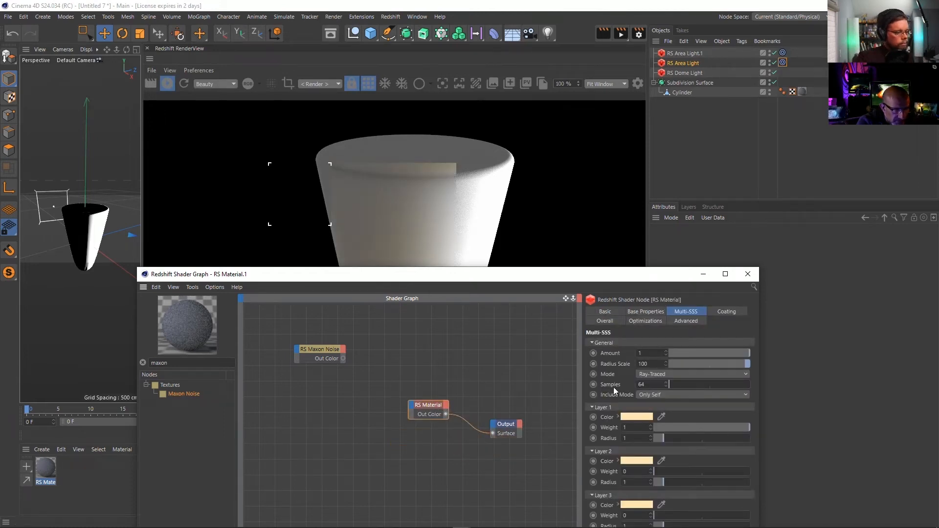
# Collapse the RS Material's Sheen and Refraction/Transmission groups and move the shader graph window below the render preview
pyautogui.click(654, 314)
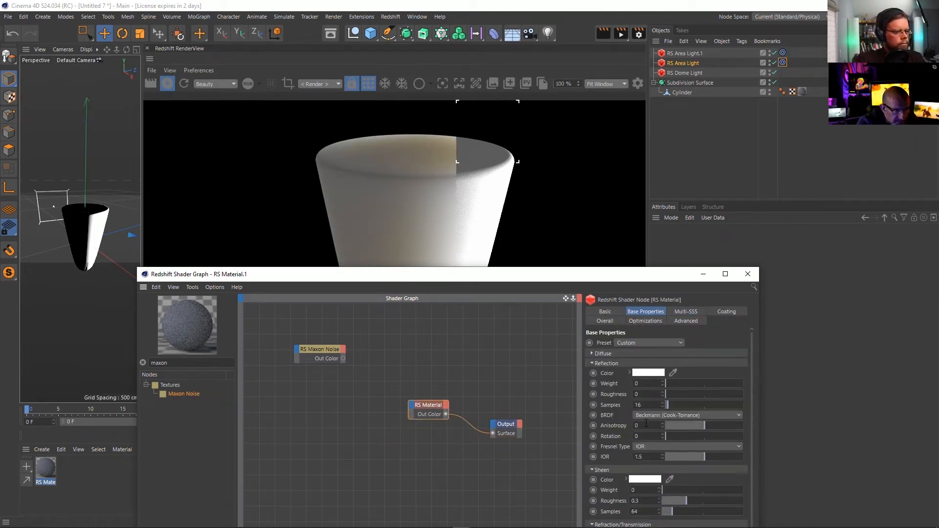
pyautogui.click(591, 470)
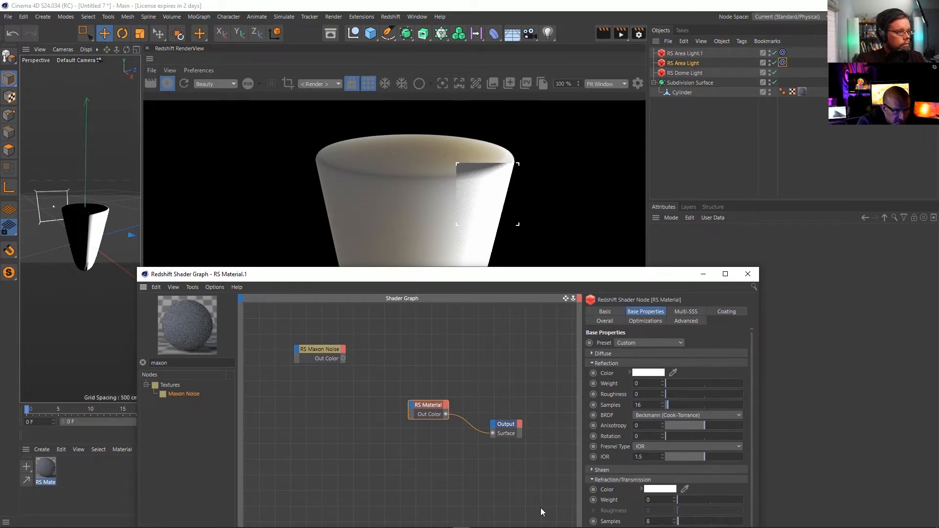
pyautogui.click(591, 479)
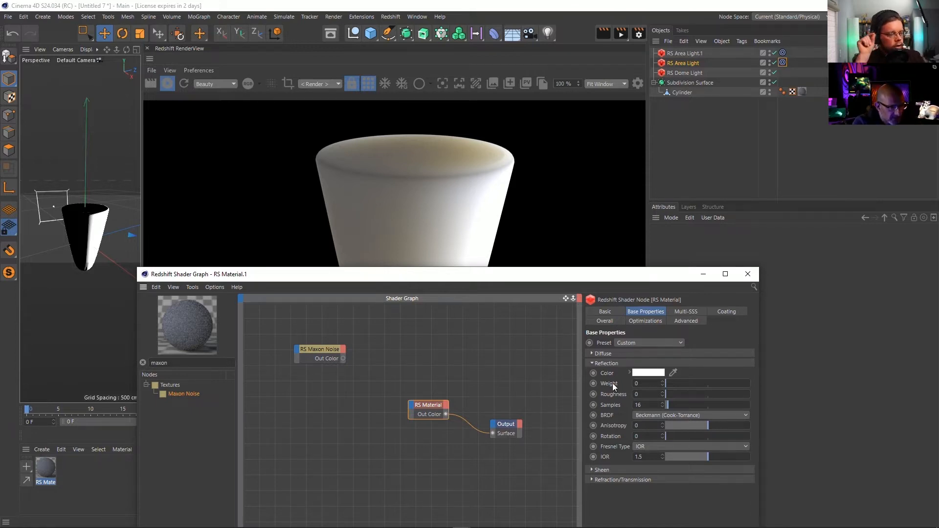
pyautogui.moveTo(611, 382); pyautogui.dragTo(394, 416)
pyautogui.moveTo(501, 279); pyautogui.dragTo(397, 399)
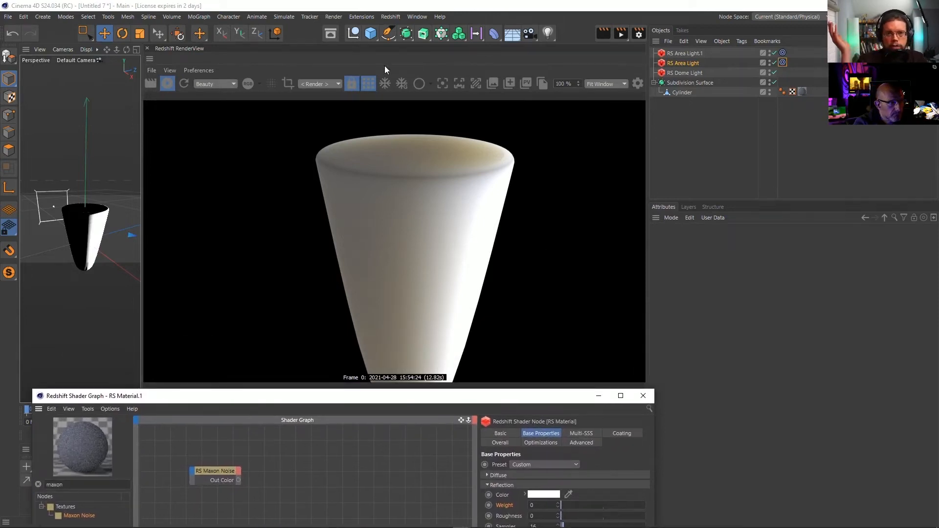
# Add a Cloner object to the scene
pyautogui.click(445, 34)
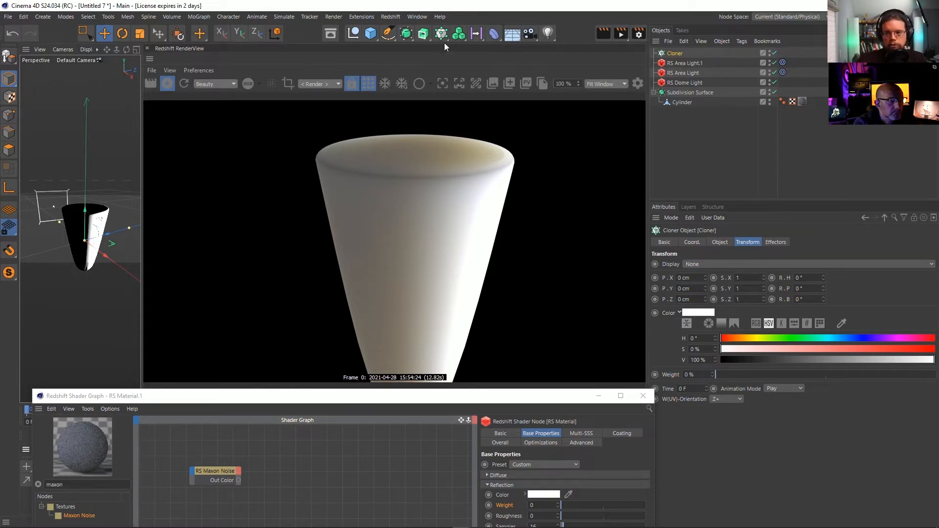
pyautogui.click(371, 33)
pyautogui.click(565, 69)
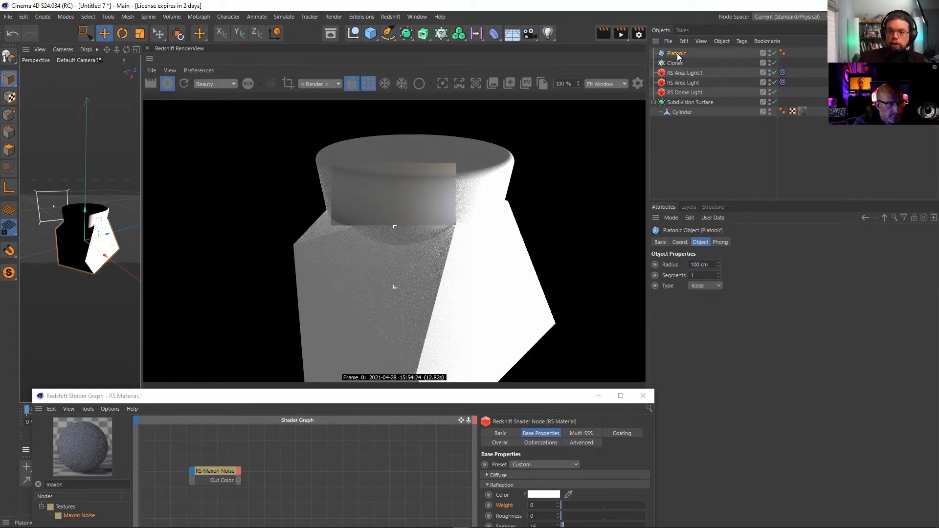
pyautogui.press('Delete')
# Add a Sphere in place of the Platonic, set its type to Icosahedron and its segments to 24
pyautogui.click(370, 33)
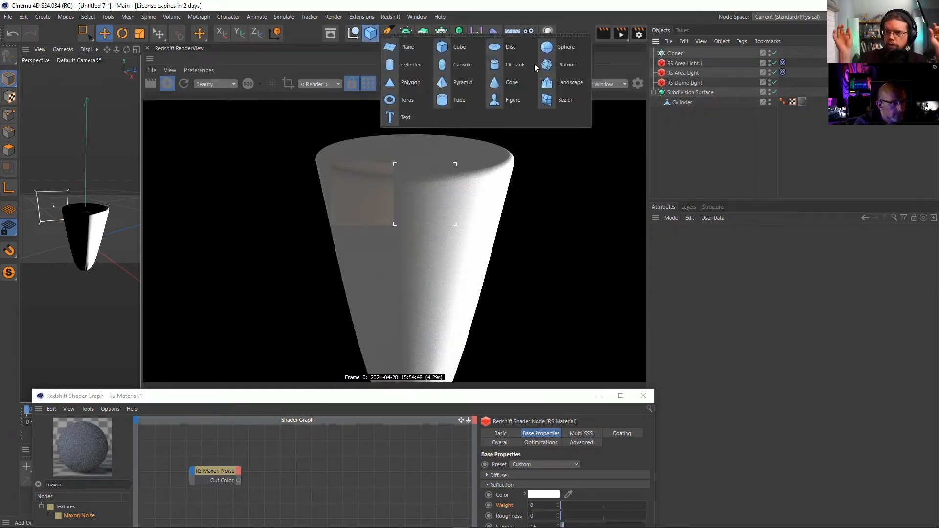
pyautogui.click(557, 47)
pyautogui.click(714, 287)
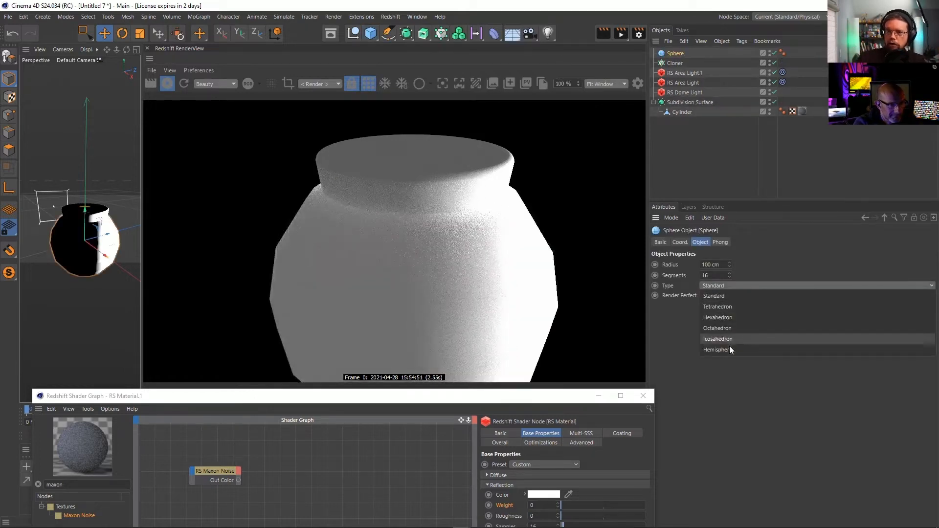
pyautogui.click(729, 344)
pyautogui.moveTo(713, 275); pyautogui.dragTo(633, 274)
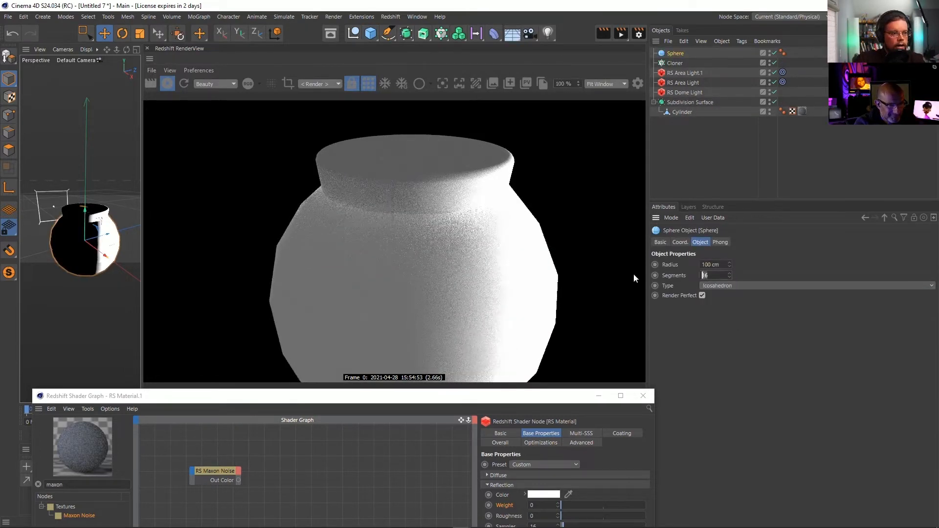
pyautogui.write('24')
pyautogui.press('Return')
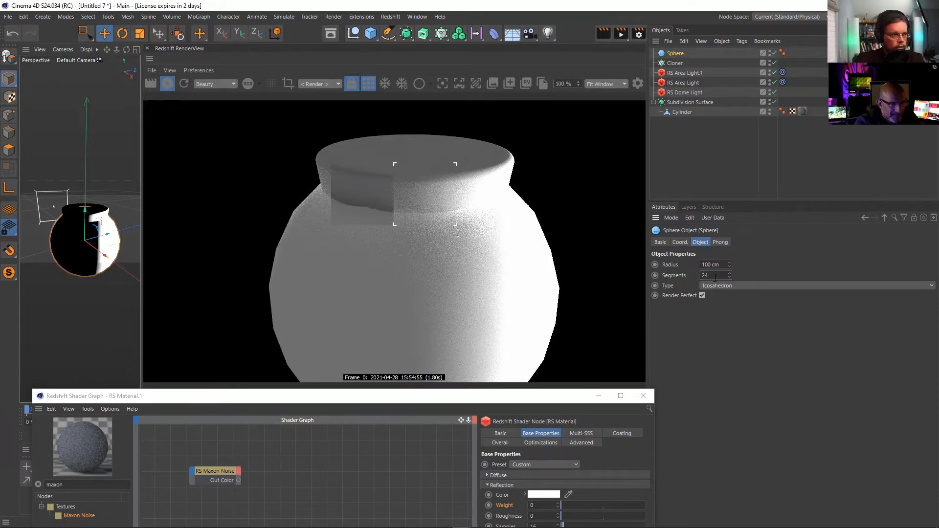
# Nest the Sphere under the Cloner and set the Cloner's mode to Object
pyautogui.moveTo(678, 58); pyautogui.dragTo(675, 62)
pyautogui.click(676, 55)
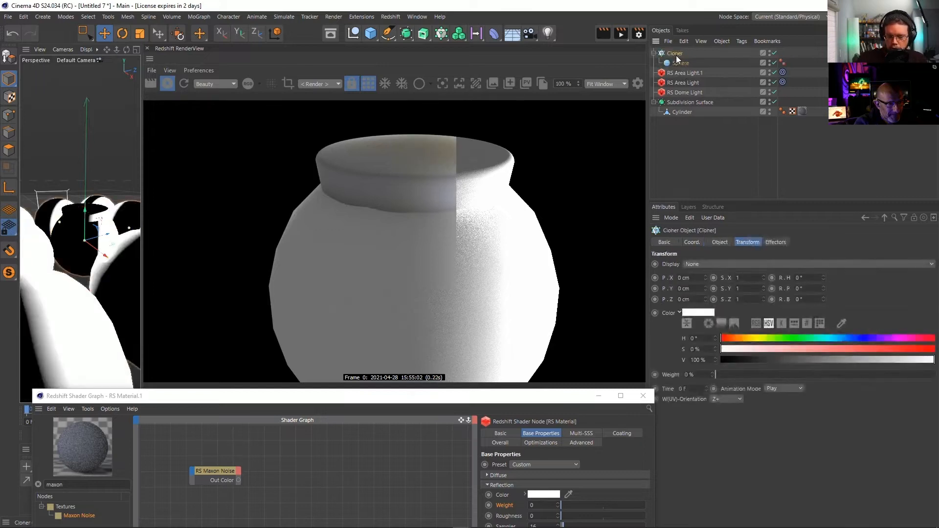
pyautogui.click(720, 242)
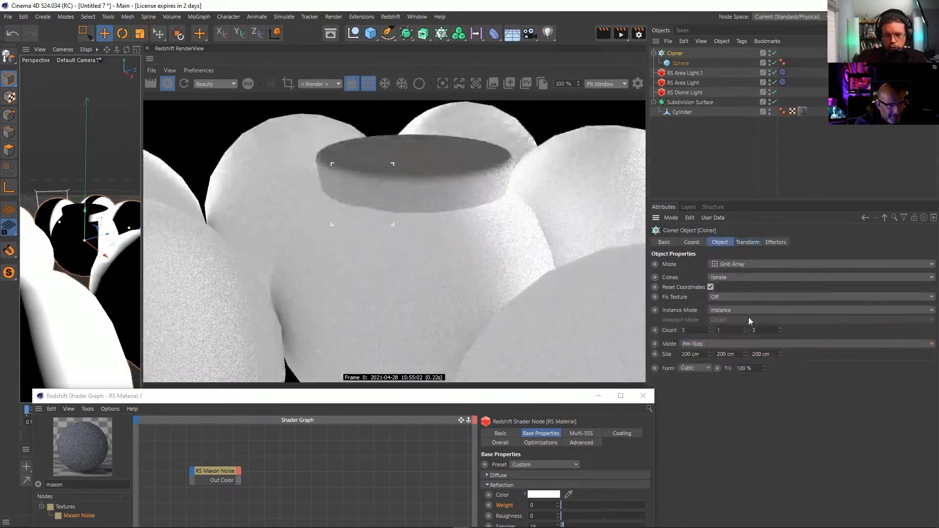
pyautogui.click(741, 264)
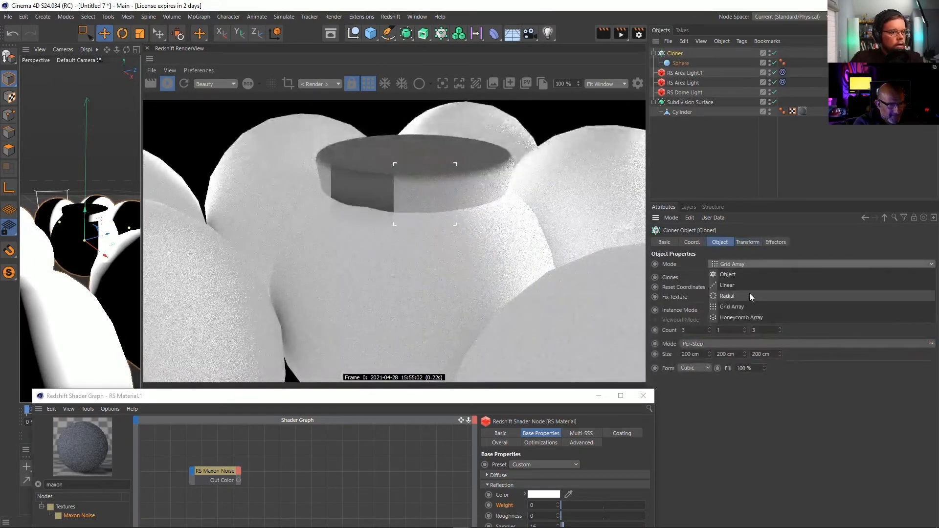
pyautogui.click(746, 277)
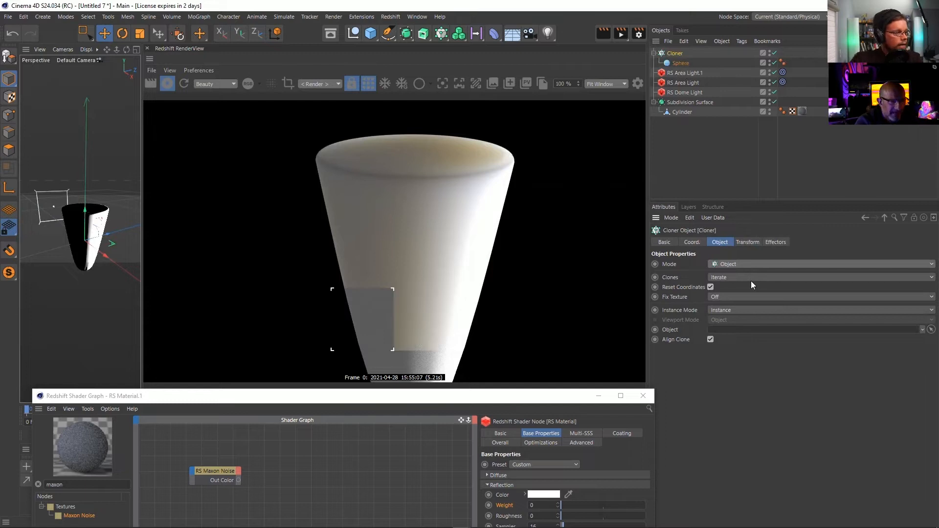
# Set the Cloner's instance mode to Multi-Instance and assign the Subdivision Surface as its target object
pyautogui.click(735, 308)
pyautogui.click(737, 342)
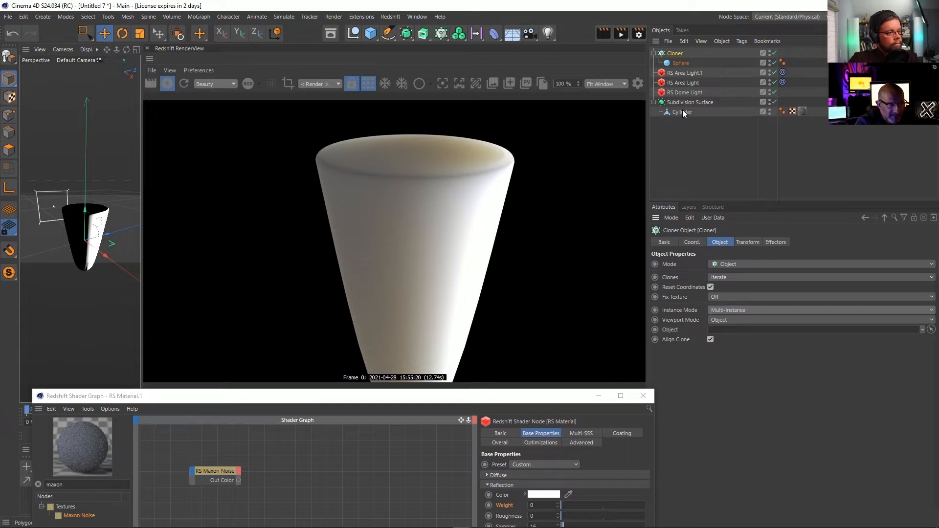
pyautogui.moveTo(681, 101); pyautogui.dragTo(732, 328)
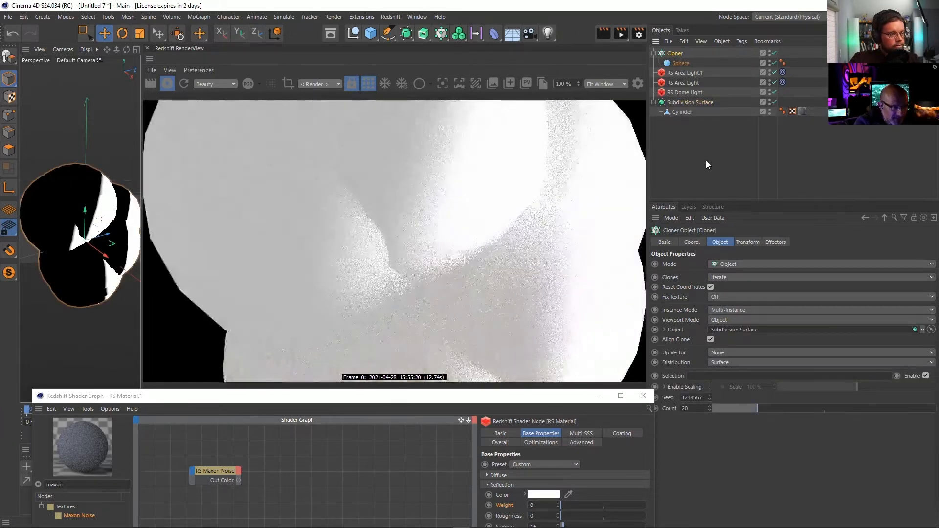
# Set the cloned Sphere's radius to 2 cm
pyautogui.click(680, 63)
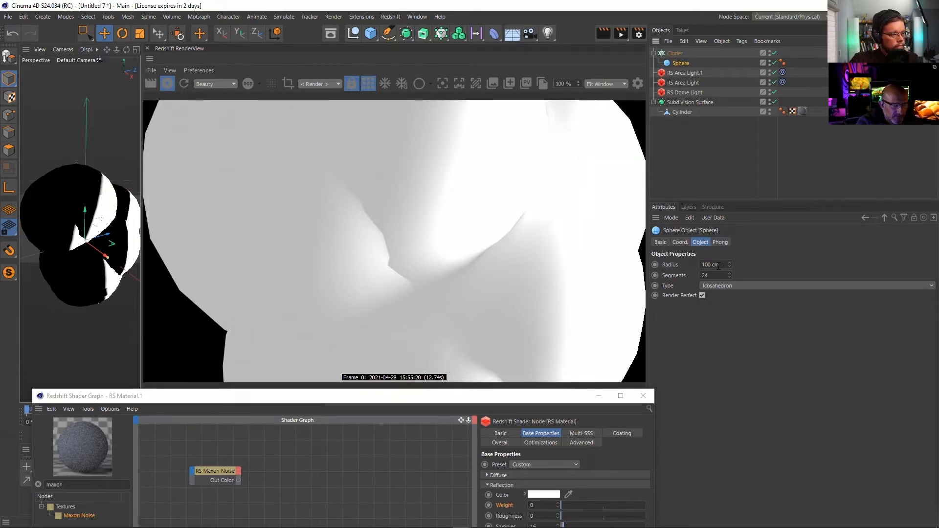
pyautogui.click(718, 264)
pyautogui.write('2')
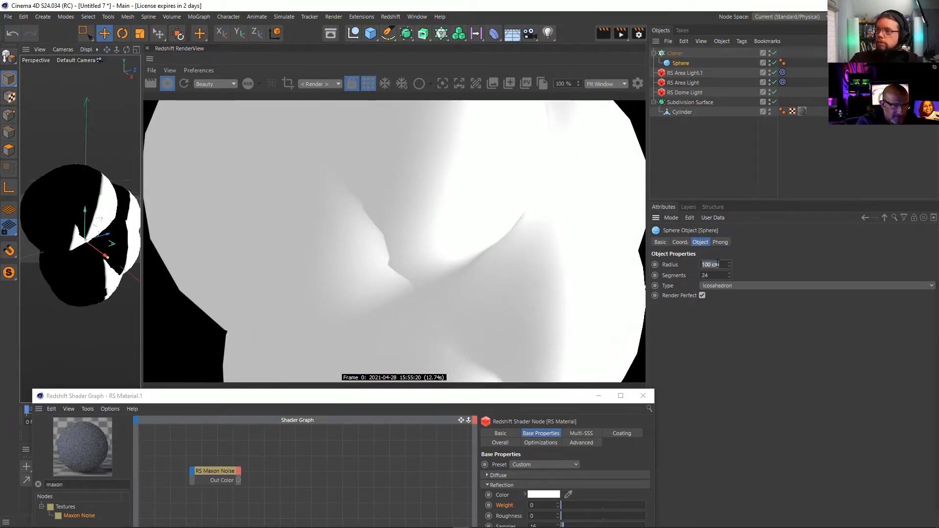
pyautogui.press('Return')
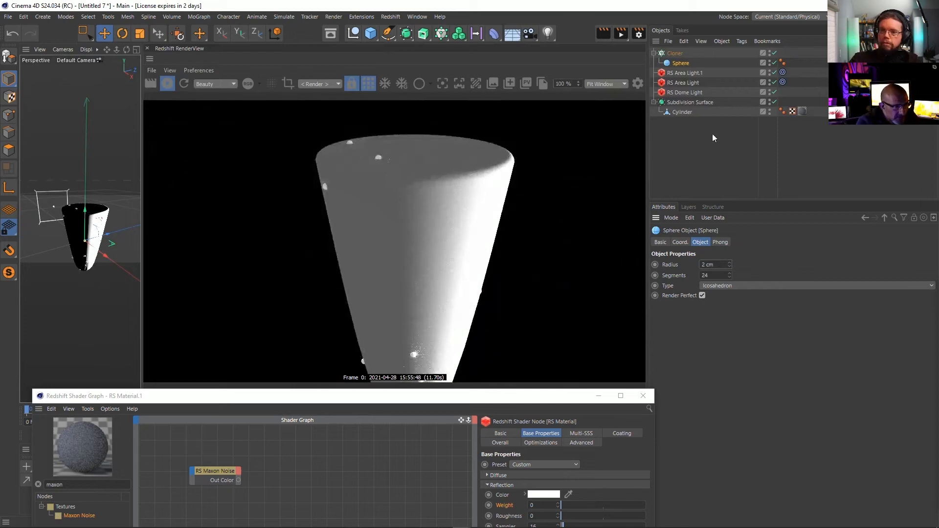
# Set the Cloner's clone count on the Subdivision Surface to 1500
pyautogui.click(675, 53)
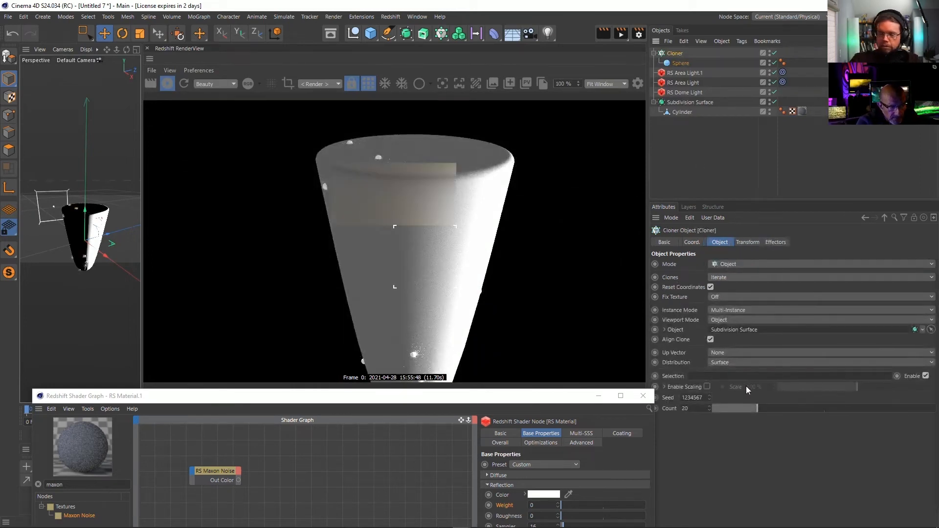
pyautogui.moveTo(698, 409); pyautogui.dragTo(620, 394)
pyautogui.write('150')
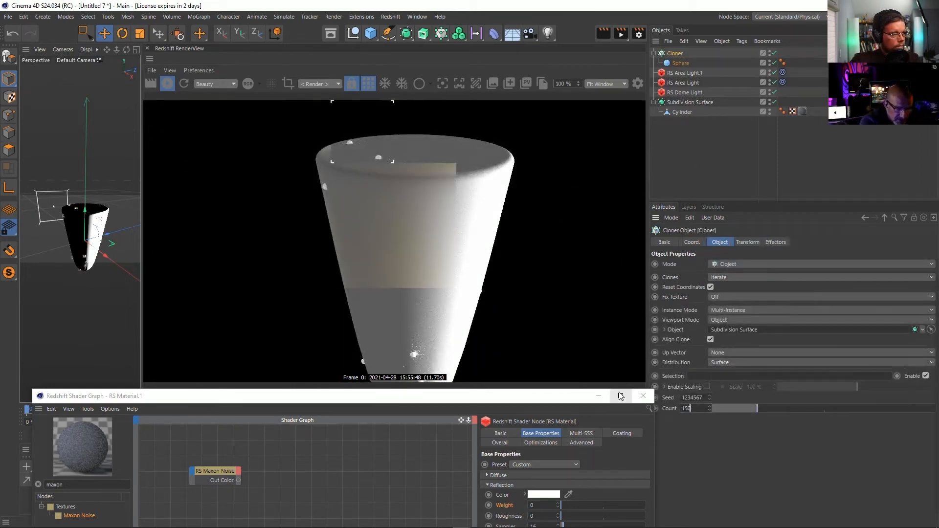
pyautogui.write('0')
pyautogui.press('Return')
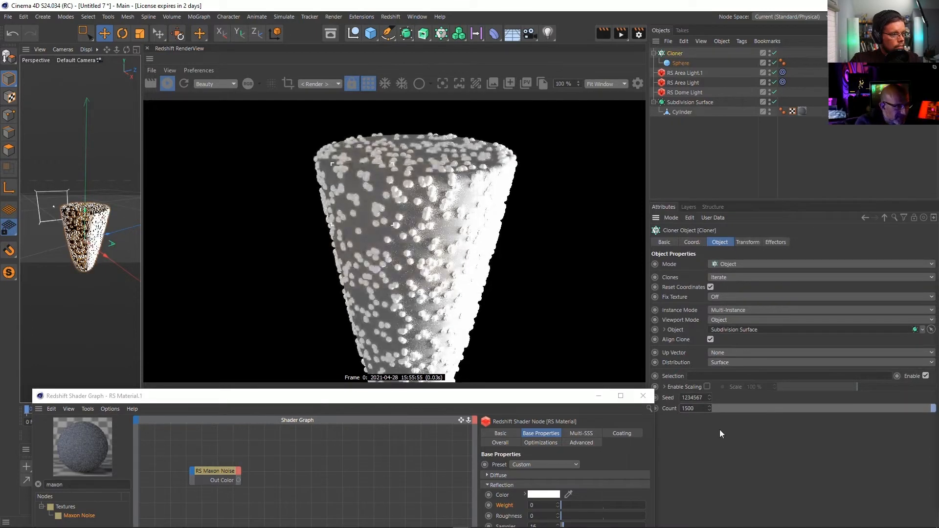
# Reduce the Sphere's radius to 1 cm and set the Cloner's count to 2500
pyautogui.click(680, 63)
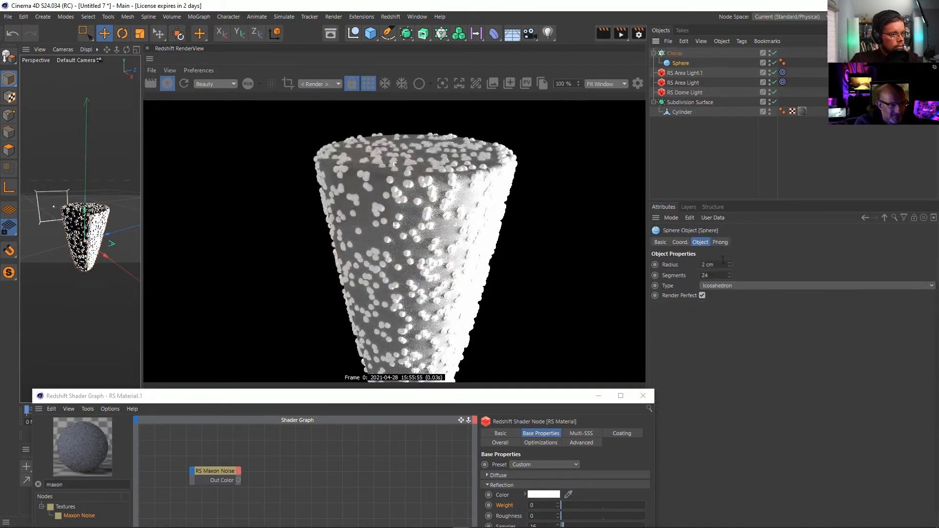
pyautogui.click(684, 53)
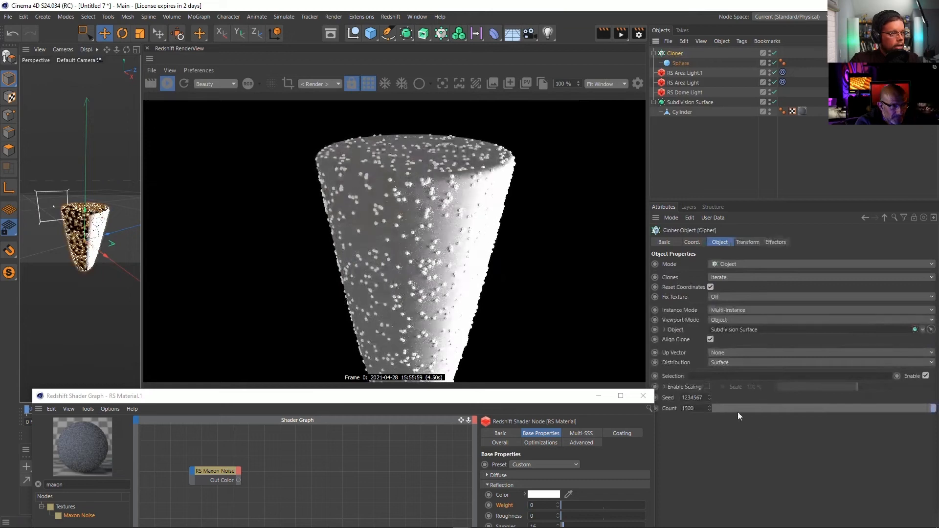
pyautogui.doubleClick(700, 407)
pyautogui.write('250')
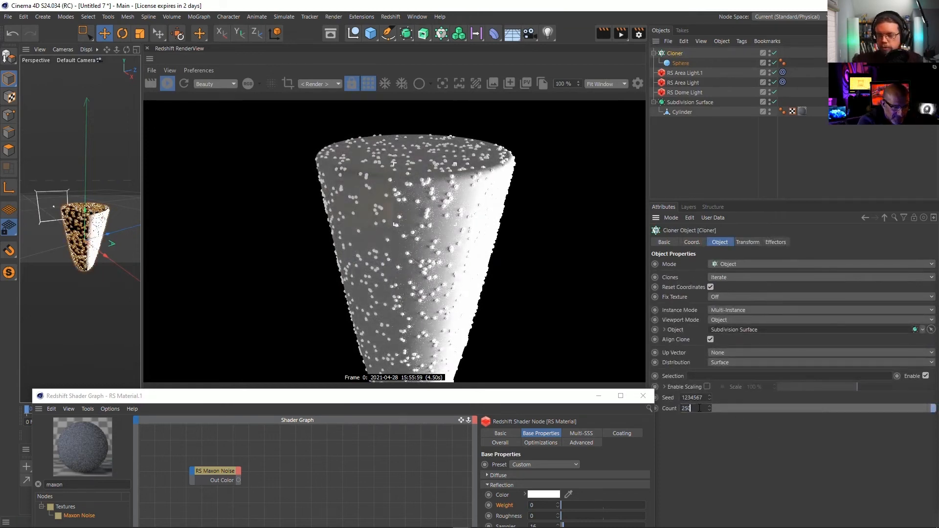
pyautogui.write('0')
pyautogui.press('Return')
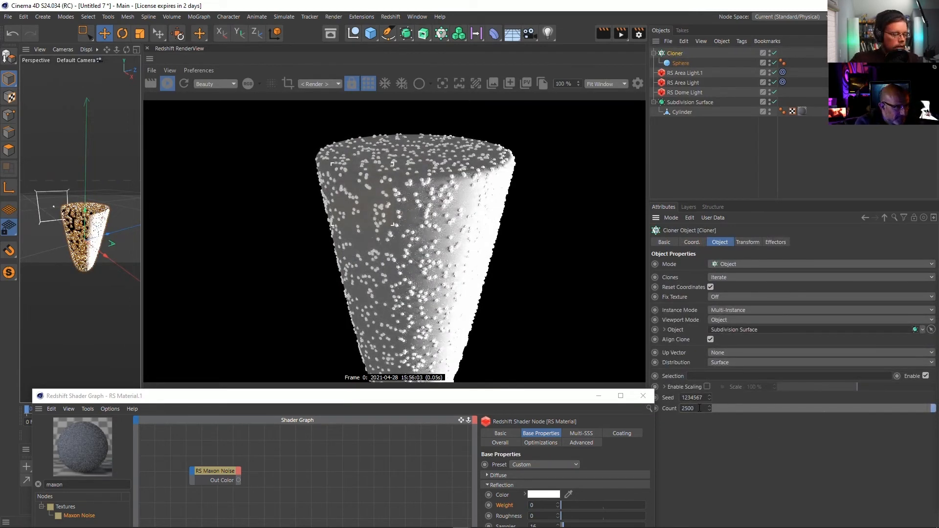
# Try denser clone distributions by setting the Cloner's count to 3500 and to 15000
pyautogui.doubleClick(700, 407)
pyautogui.write('5')
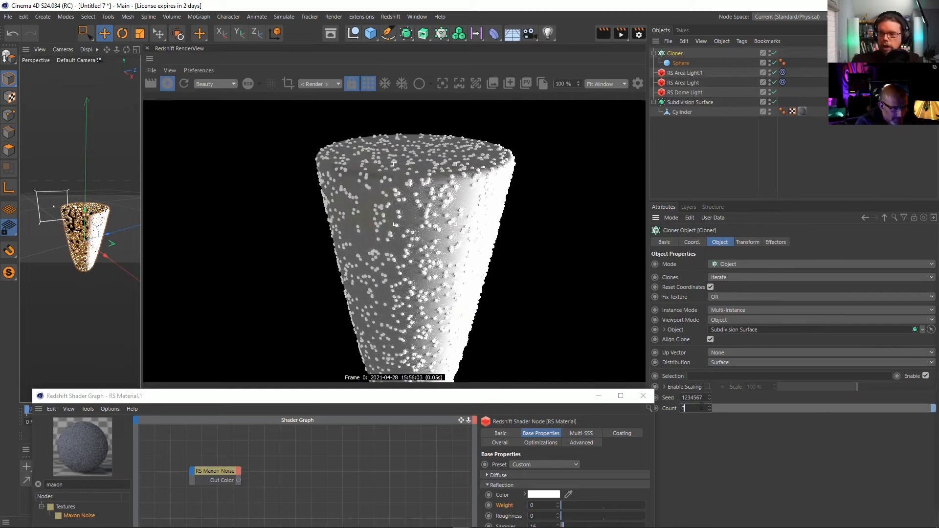
pyautogui.press('Return')
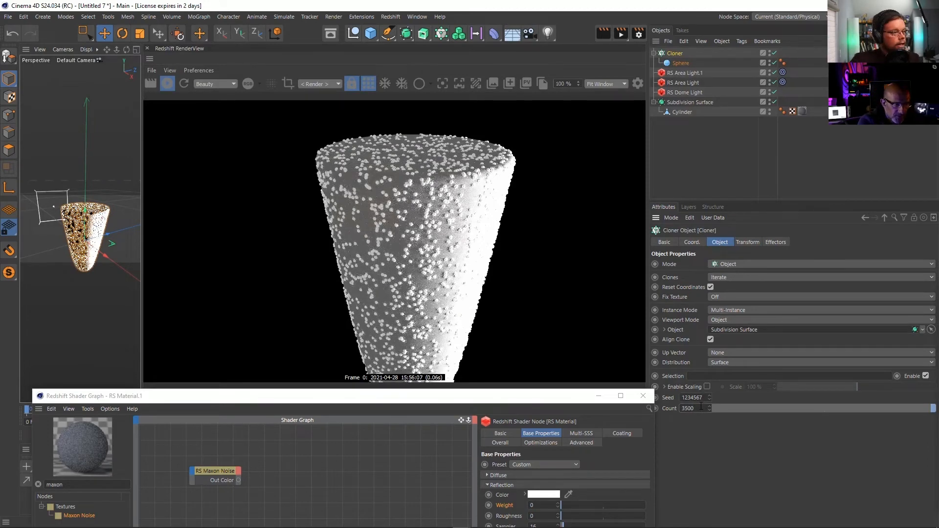
pyautogui.doubleClick(700, 407)
pyautogui.write('1')
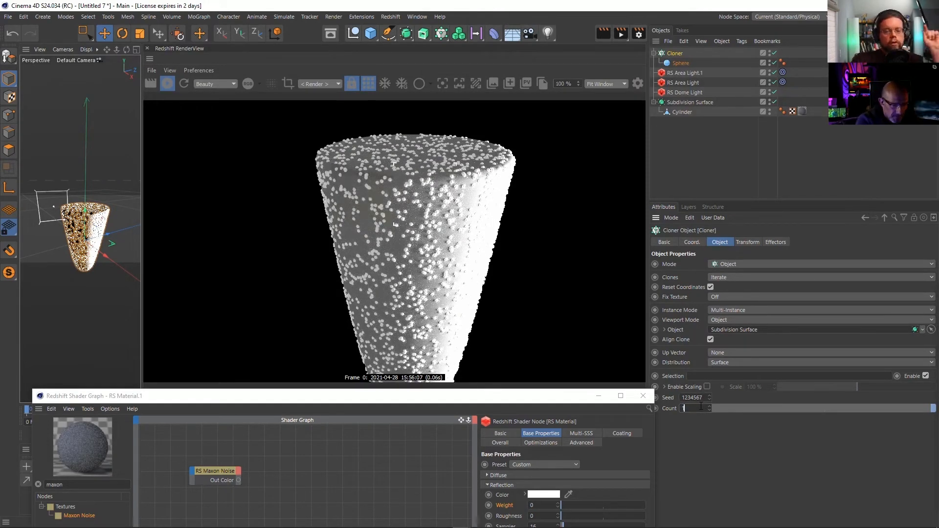
pyautogui.press('Return')
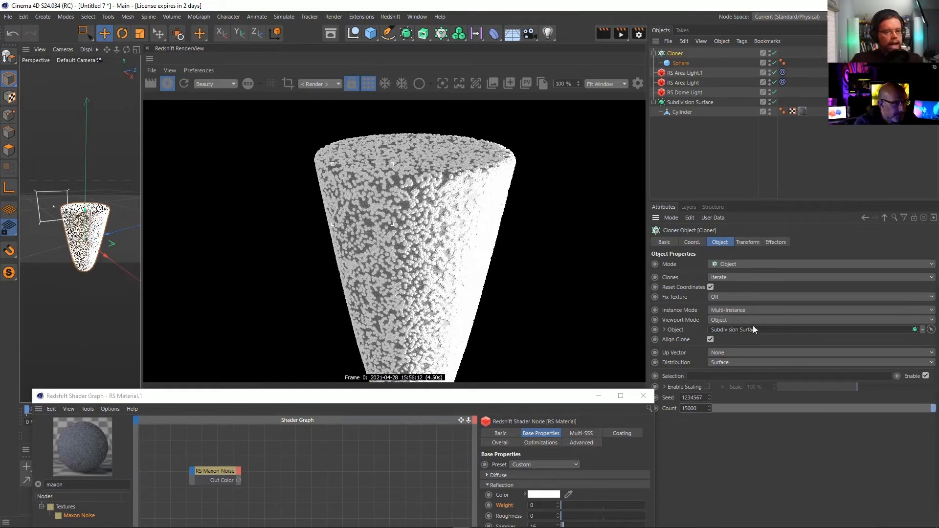
# Set the Cloner's count to 10000
pyautogui.doubleClick(701, 409)
pyautogui.write('10')
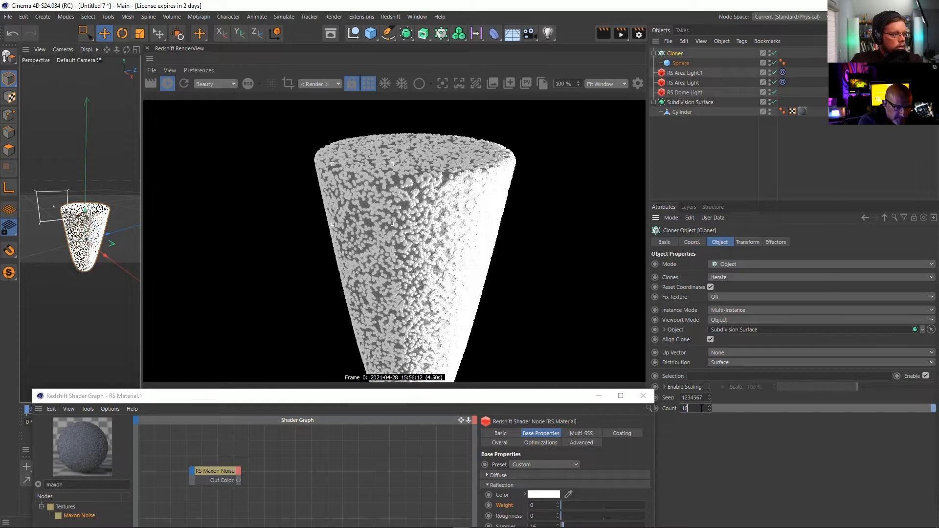
pyautogui.press('Return')
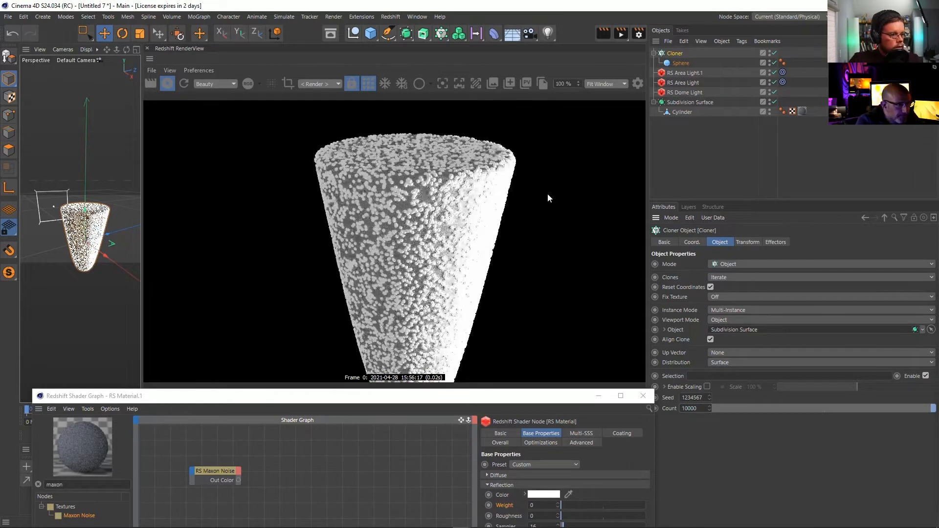
# Set the cloned Sphere's radius to 0.5 cm
pyautogui.click(679, 63)
pyautogui.doubleClick(714, 264)
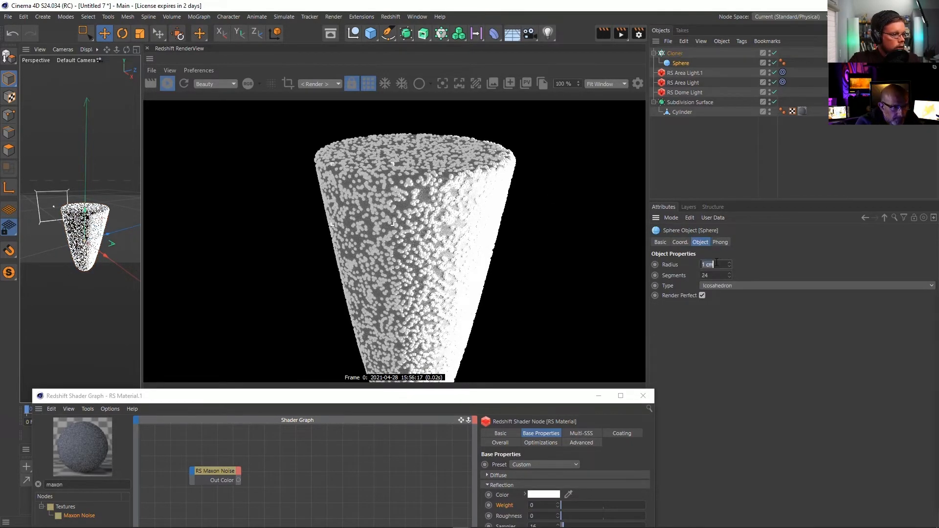
pyautogui.write('0.5')
pyautogui.press('Return')
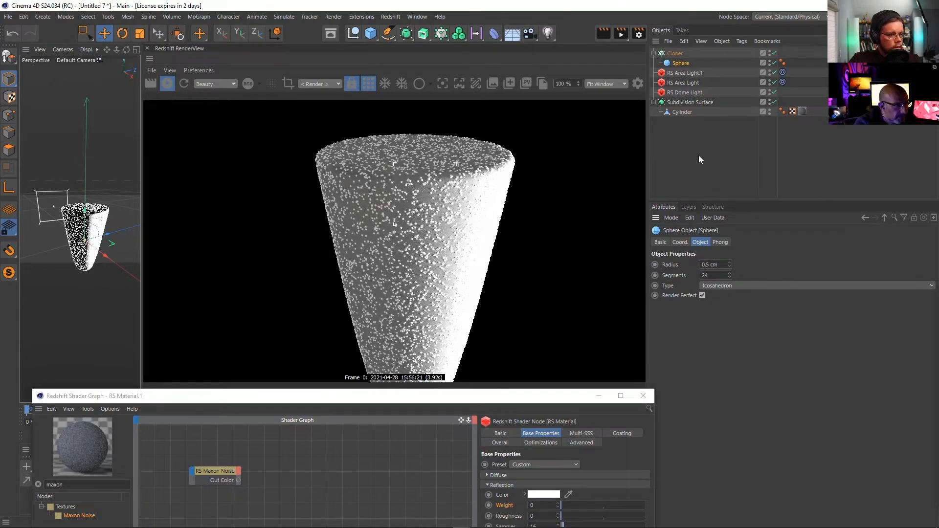
# Add a Random effector to the Cloner
pyautogui.click(676, 53)
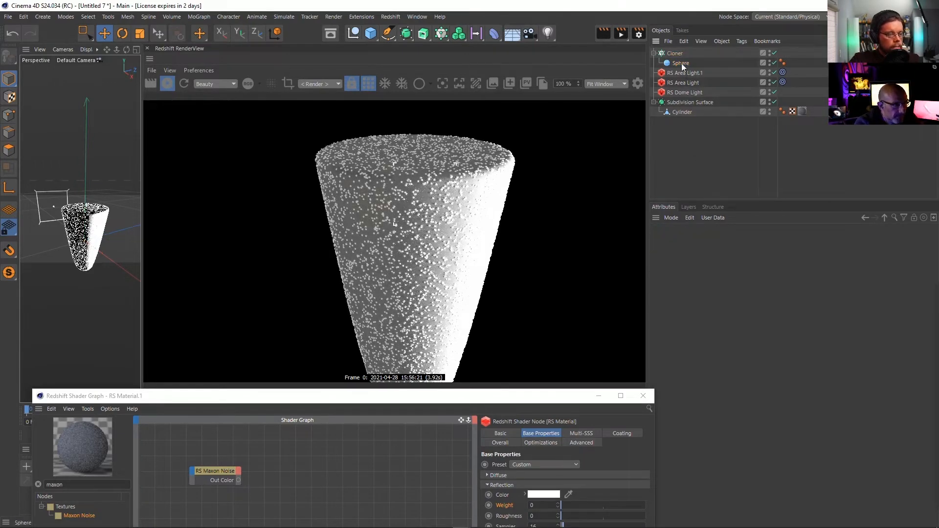
pyautogui.click(174, 17)
pyautogui.click(174, 19)
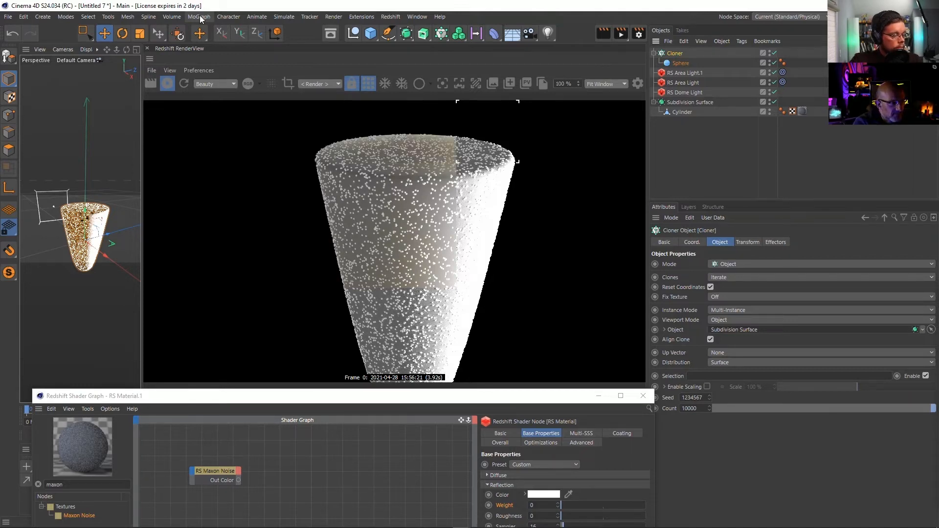
pyautogui.click(199, 16)
pyautogui.moveTo(201, 34)
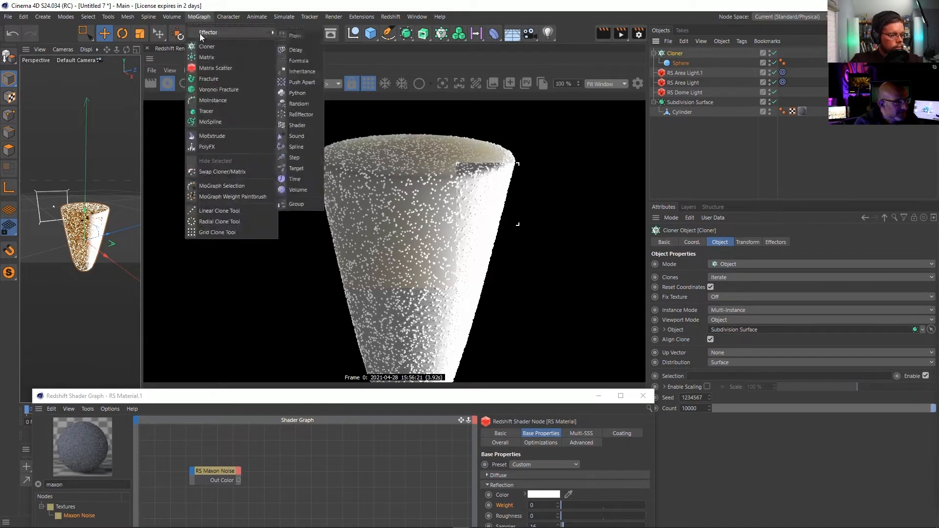
pyautogui.click(297, 103)
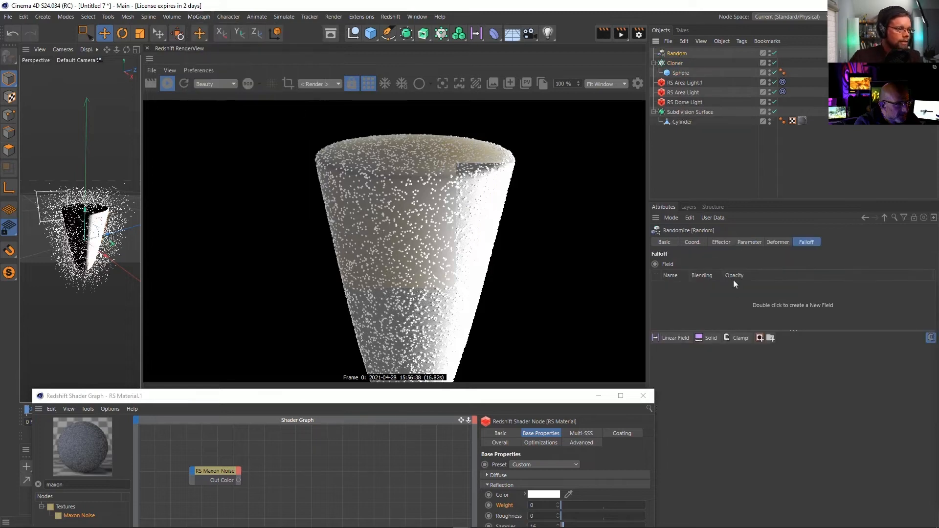
# Turn off the Random effector's position variation and enable uniform scale variation with a value of 1
pyautogui.click(747, 241)
pyautogui.click(690, 283)
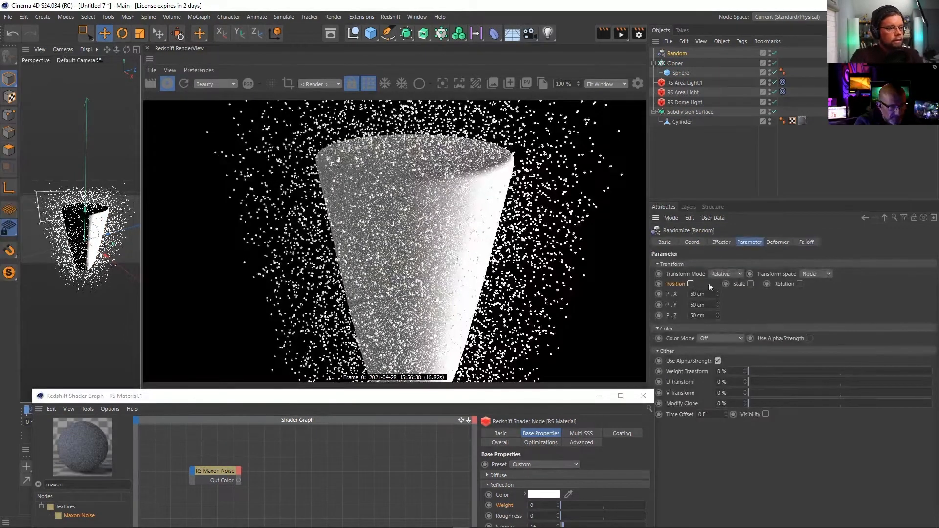
pyautogui.click(731, 284)
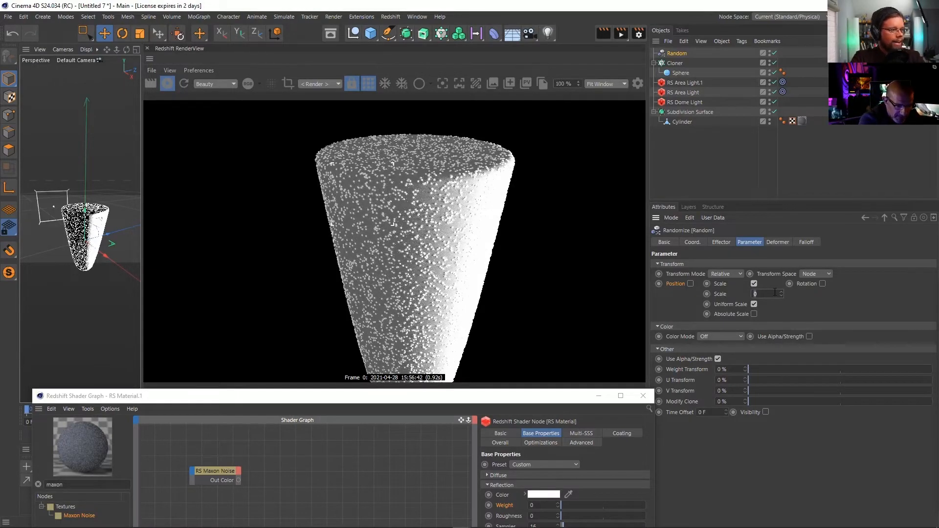
pyautogui.write('1')
pyautogui.press('Return')
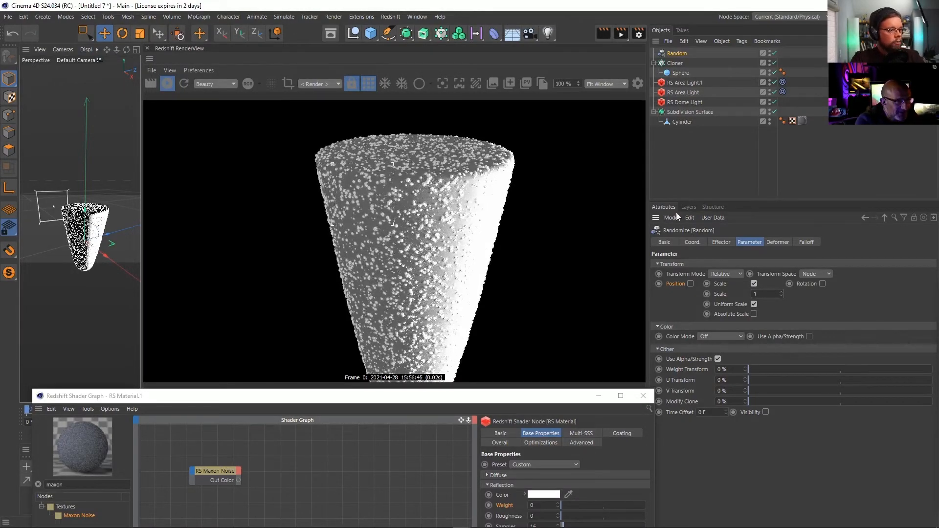
# Close the foam material's shader graph, create a new Redshift Material and apply it to the Cloner
pyautogui.click(717, 184)
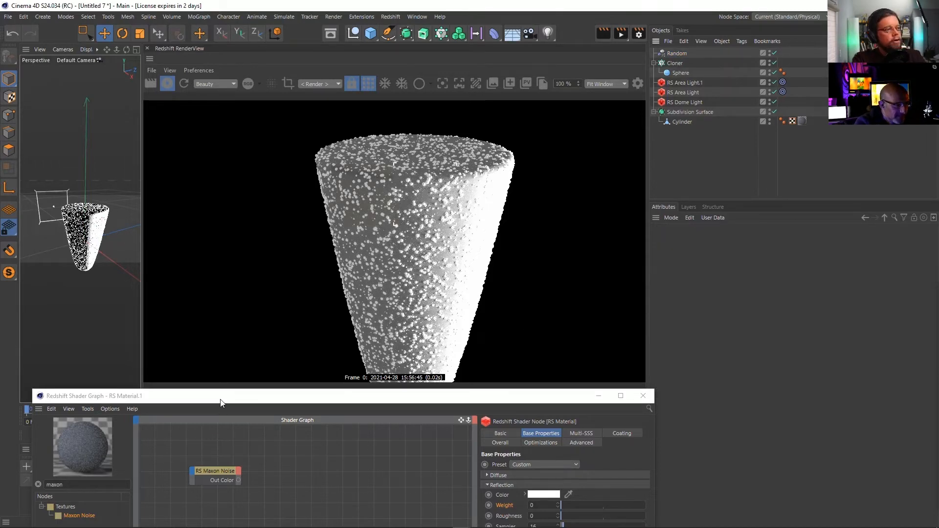
pyautogui.moveTo(220, 403); pyautogui.dragTo(452, 371)
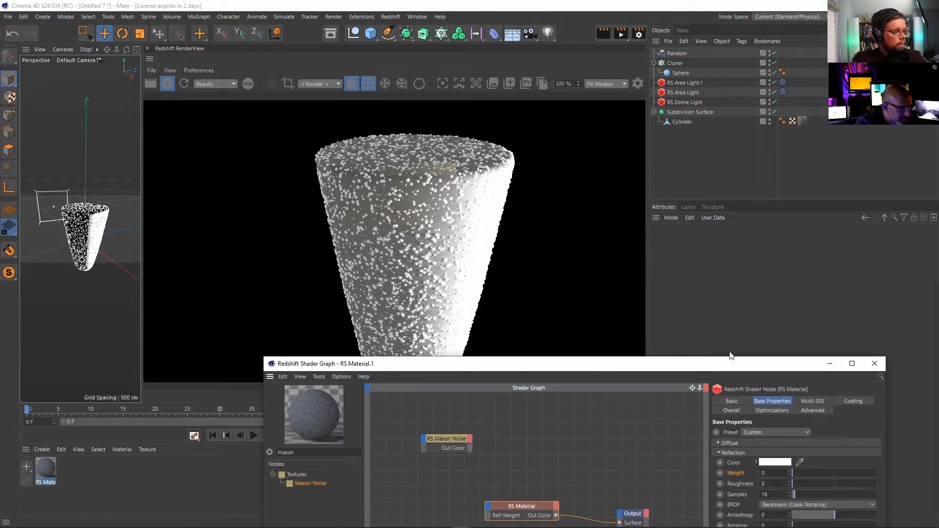
pyautogui.click(875, 363)
pyautogui.click(40, 449)
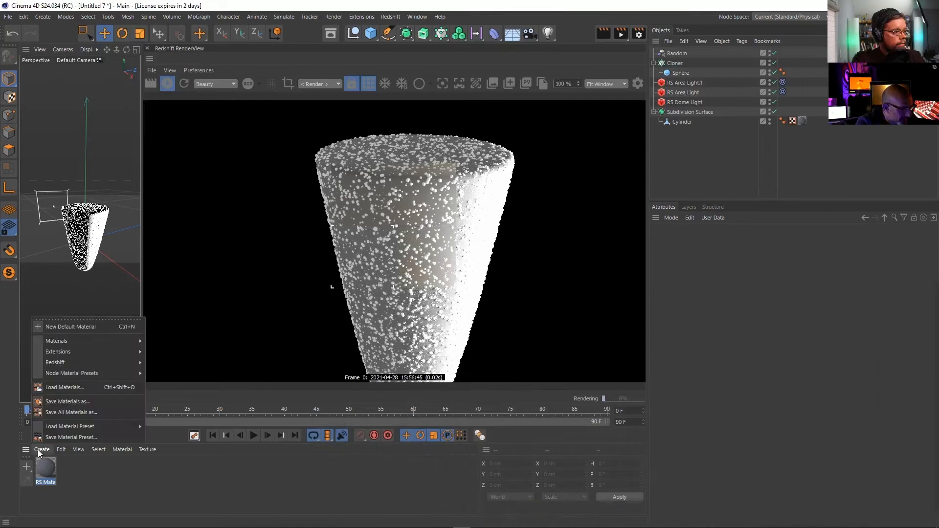
pyautogui.moveTo(64, 361)
pyautogui.moveTo(162, 362)
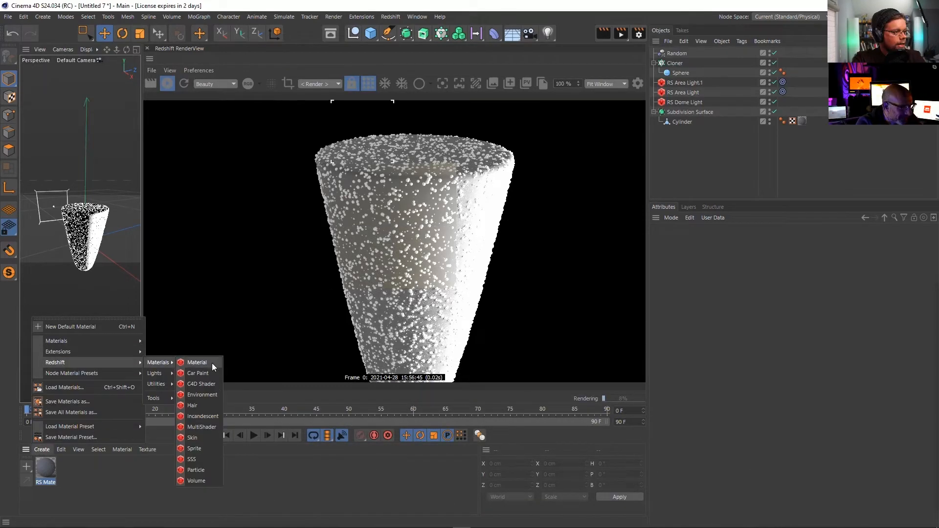
pyautogui.click(212, 364)
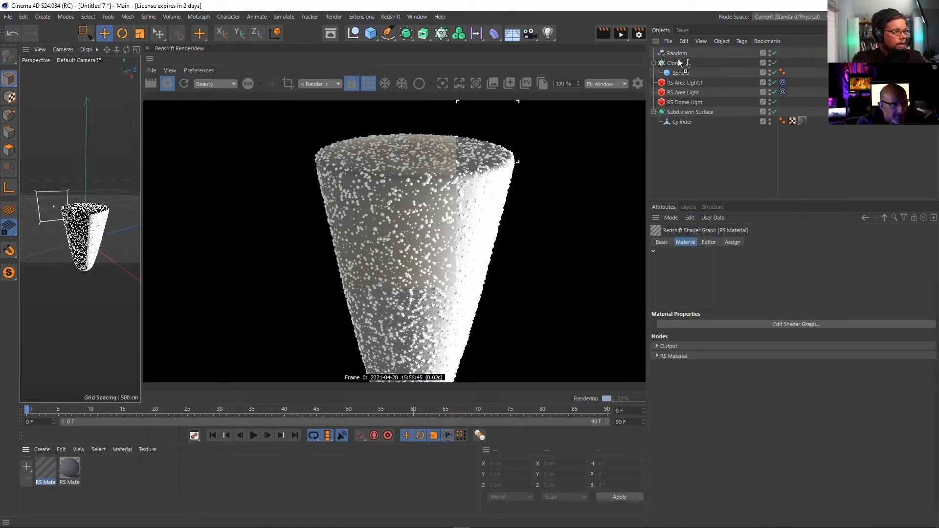
pyautogui.moveTo(678, 59); pyautogui.dragTo(678, 63)
# Set the new bubble material's preset to Glass and close its shader graph
pyautogui.doubleClick(46, 467)
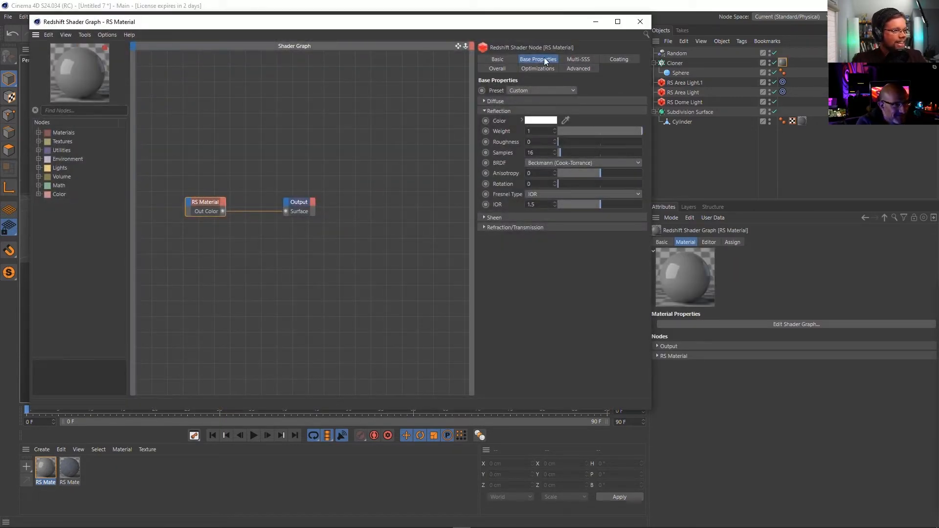
pyautogui.click(527, 90)
pyautogui.click(541, 113)
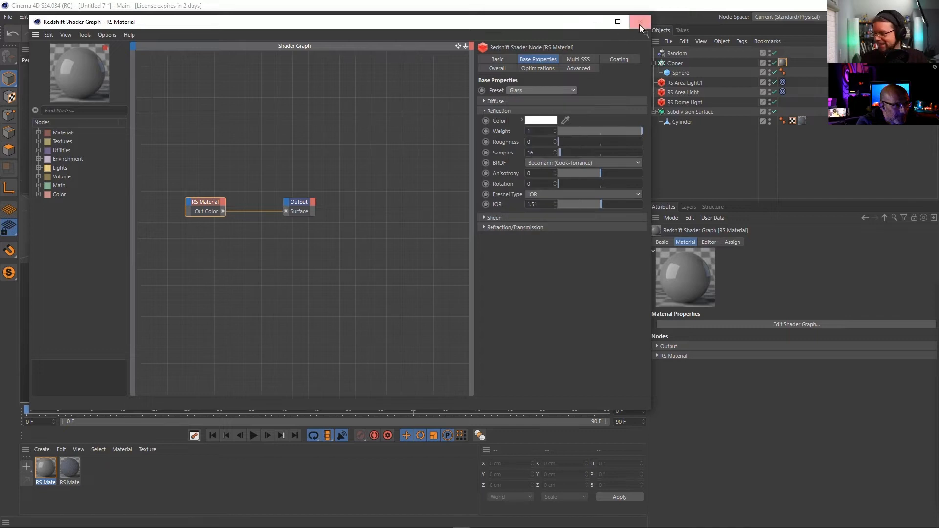
pyautogui.click(639, 22)
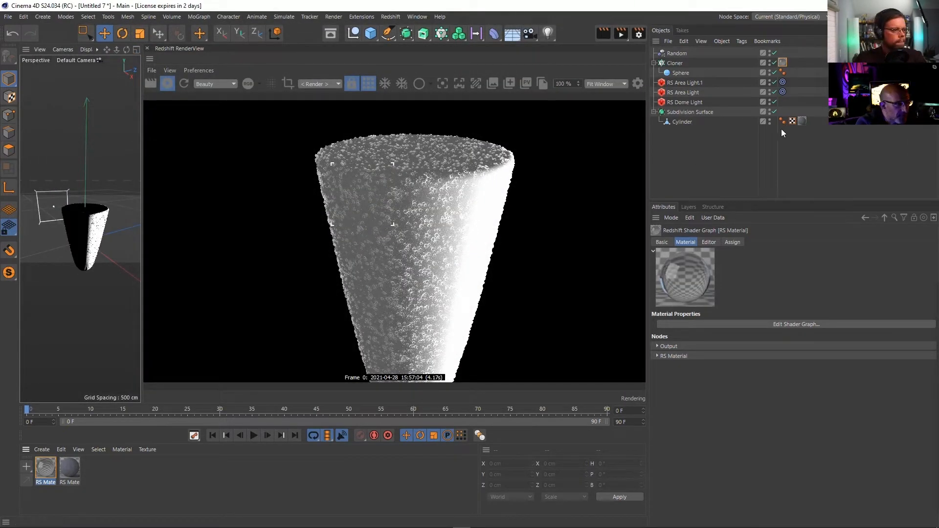
# Select the RS Dome Light and search the asset library for "hdr"
pyautogui.click(676, 101)
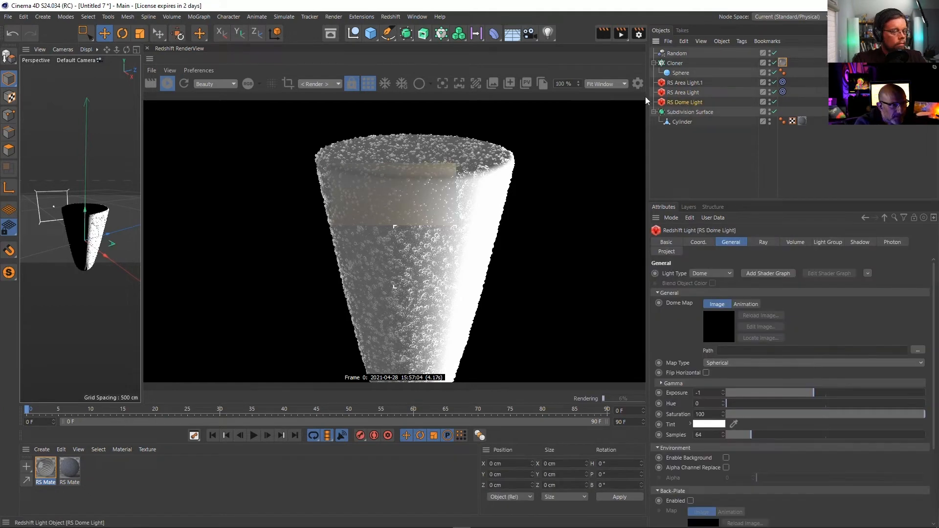
pyautogui.click(333, 34)
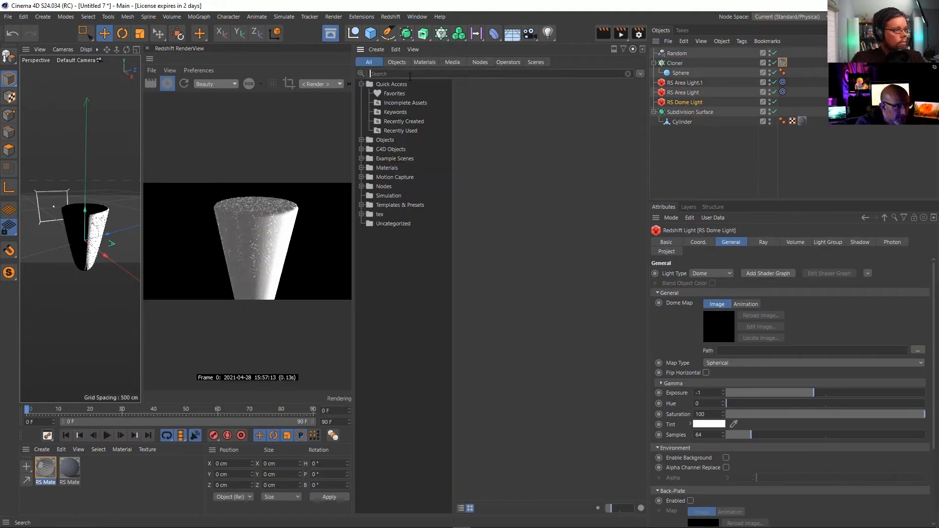
pyautogui.write('hdr')
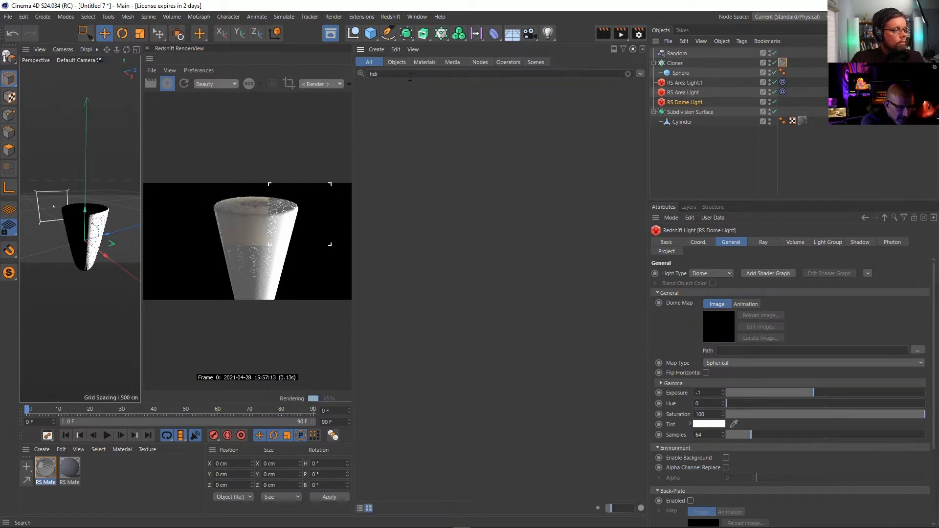
pyautogui.scroll(-3, 532, 373)
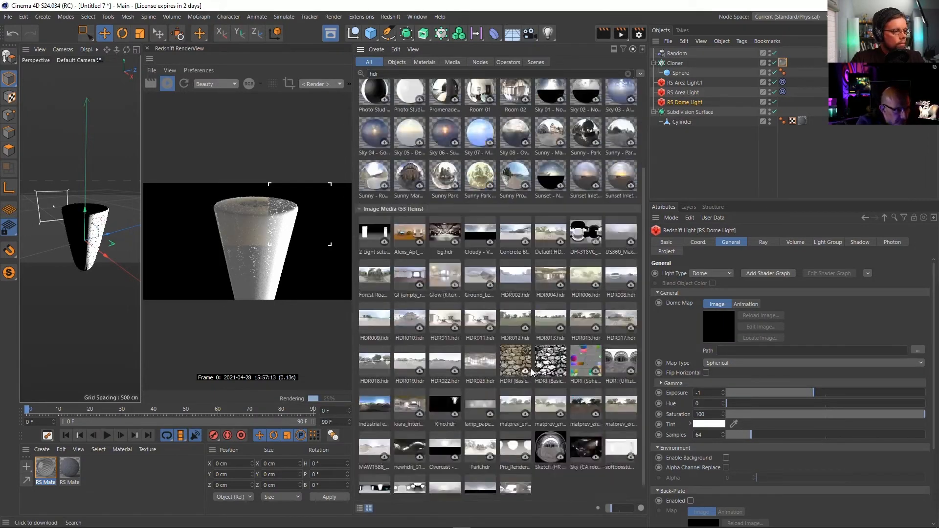
# Assign HDR025.hdr as the RS Dome Light's dome map and close the asset library
pyautogui.scroll(-1, 532, 372)
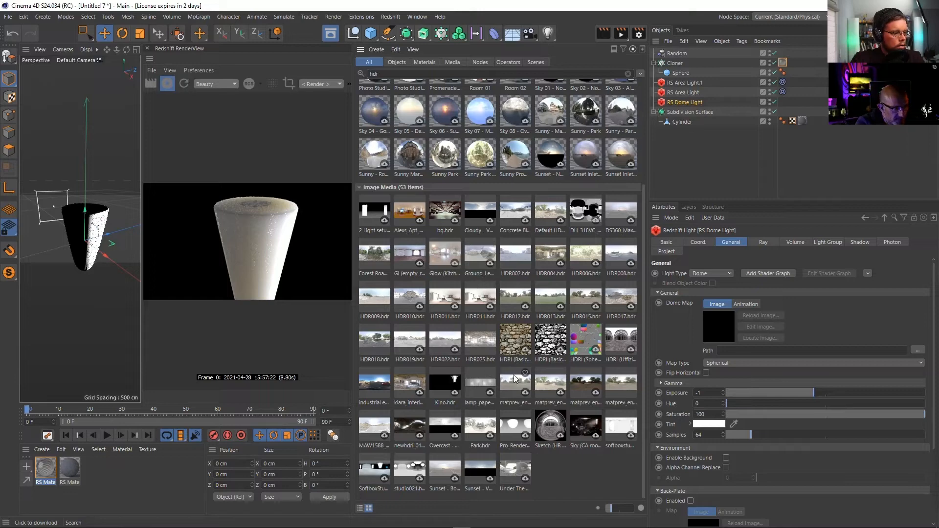
pyautogui.moveTo(476, 341); pyautogui.dragTo(797, 352)
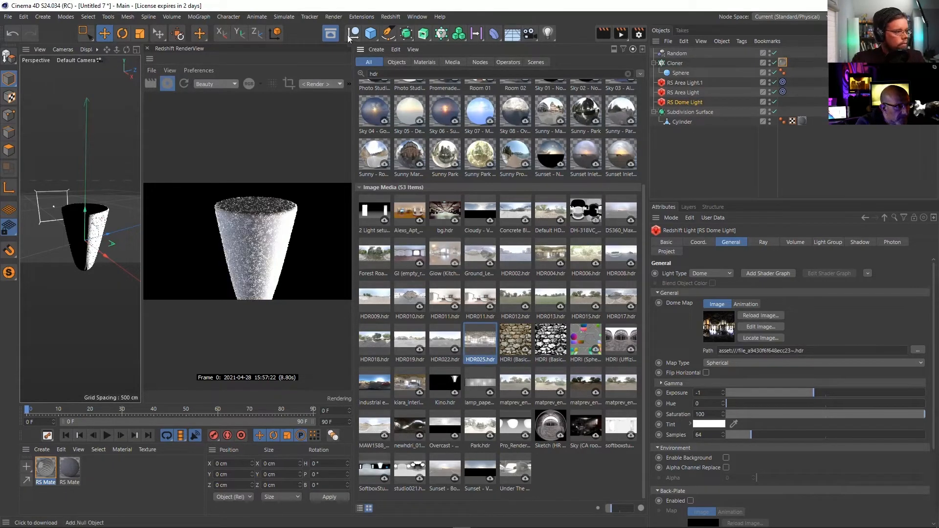
pyautogui.click(330, 33)
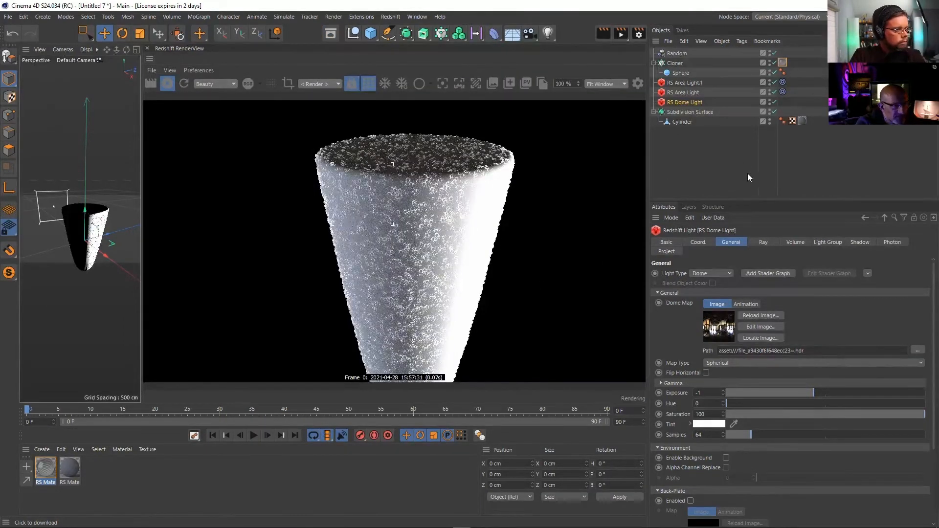
# Assign the Forest Road HDR image from the asset library as the RS Dome Light's dome map
pyautogui.click(329, 33)
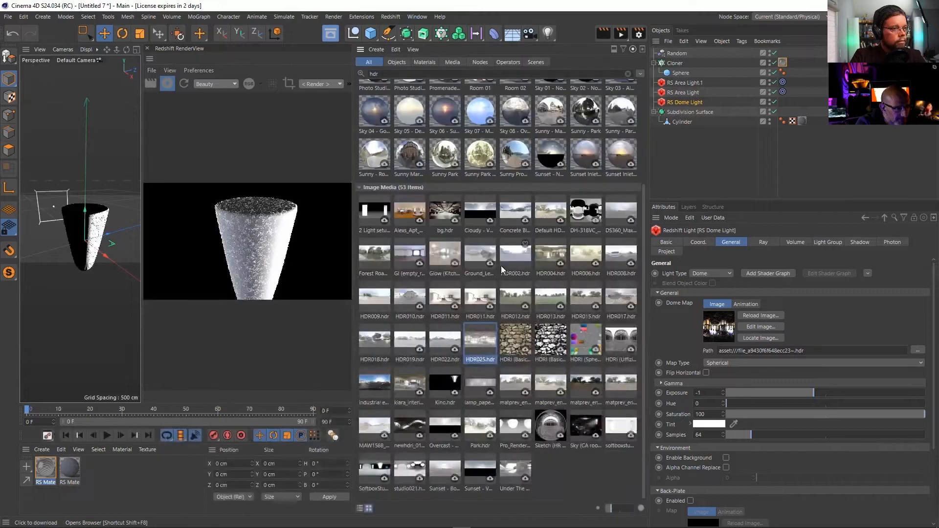
pyautogui.scroll(2, 473, 365)
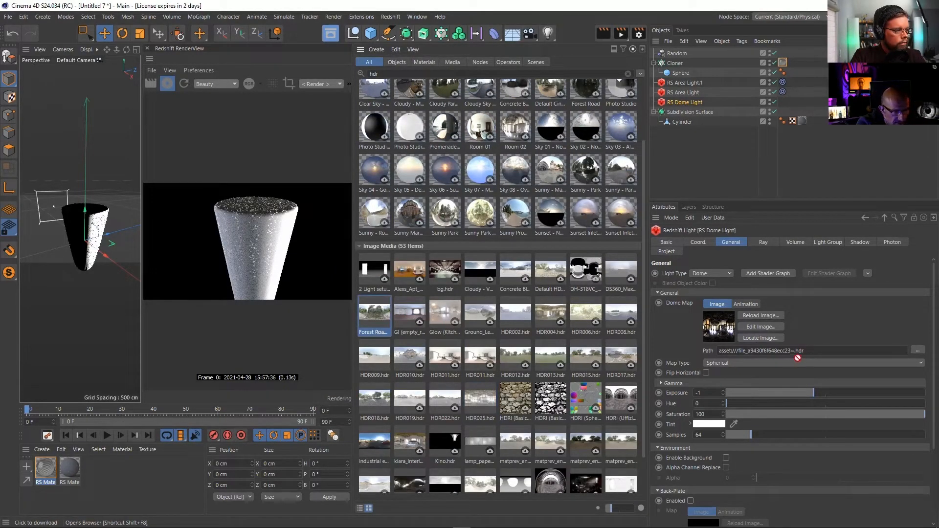
pyautogui.moveTo(800, 354); pyautogui.dragTo(801, 353)
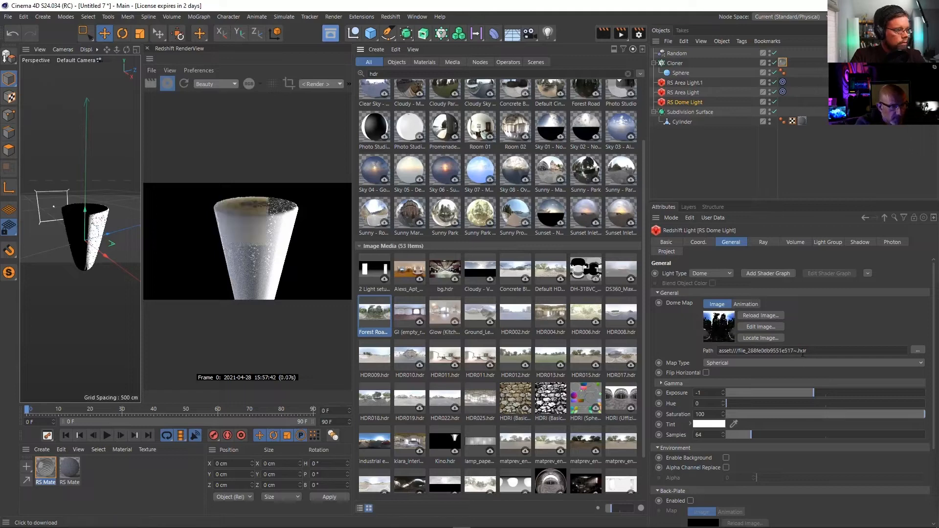
pyautogui.click(330, 34)
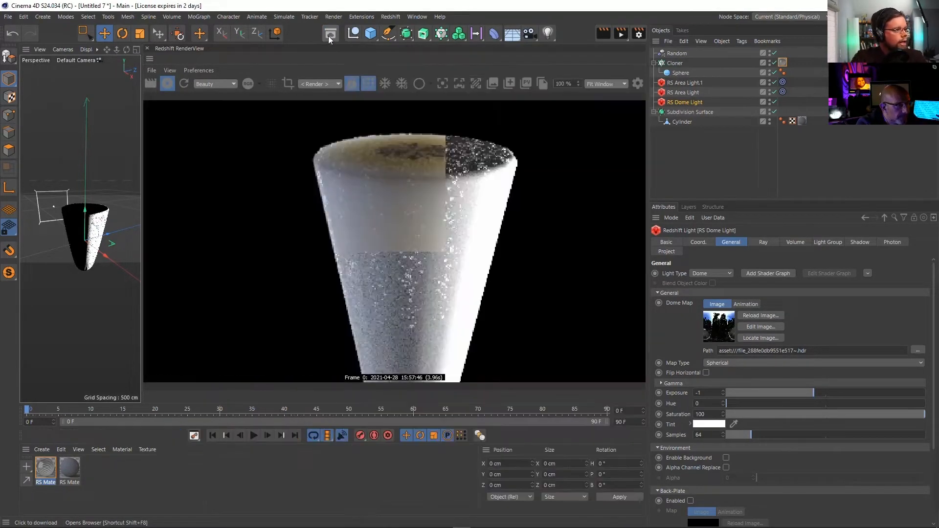
pyautogui.click(691, 146)
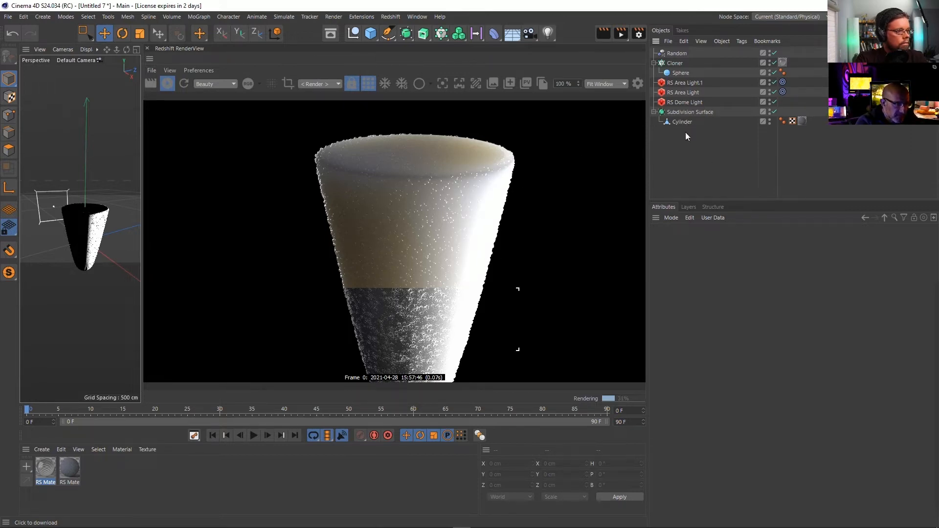
# Examine the cloned glass bubbles on the cylinder's surface close up and from farther away
pyautogui.click(675, 64)
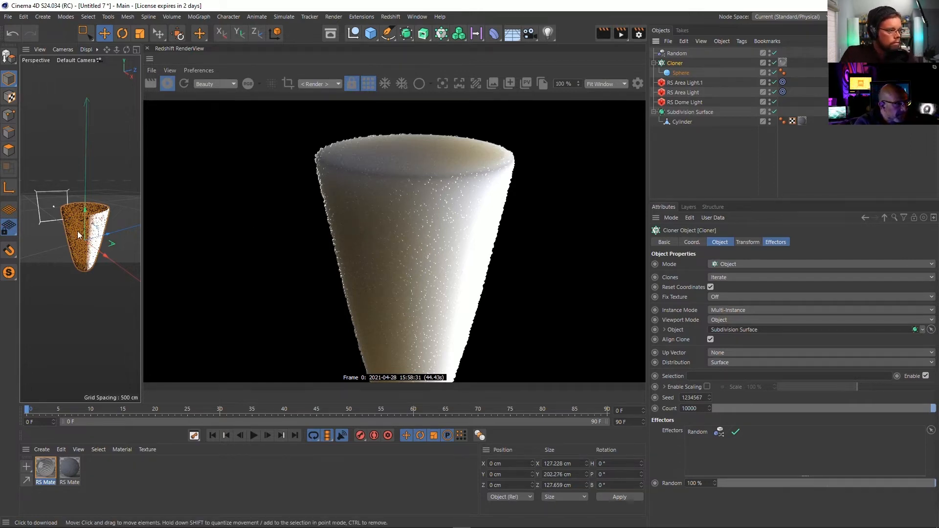
pyautogui.scroll(5, 69, 218)
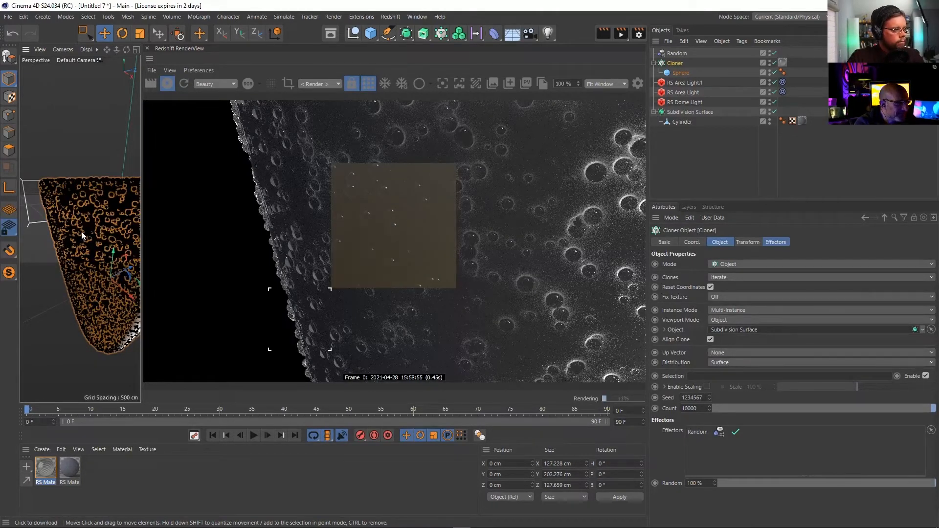
pyautogui.scroll(-3, 80, 234)
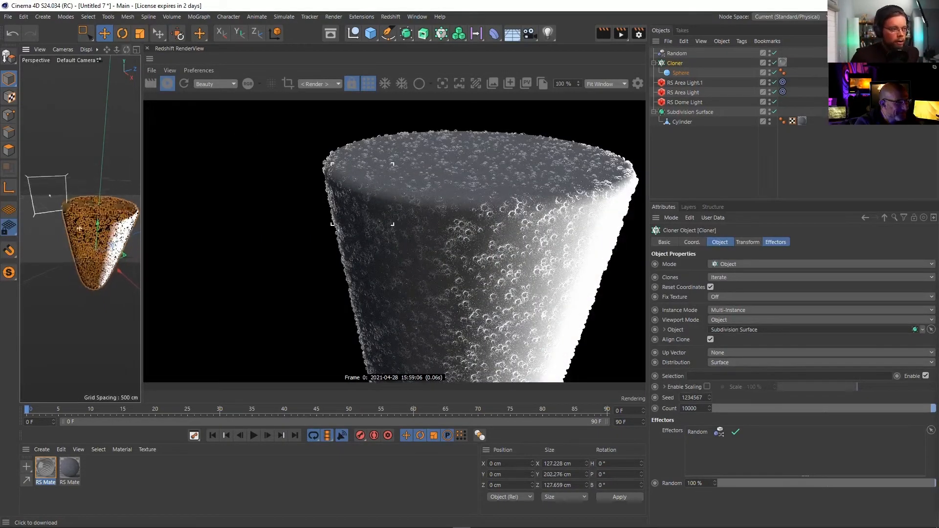
pyautogui.click(676, 157)
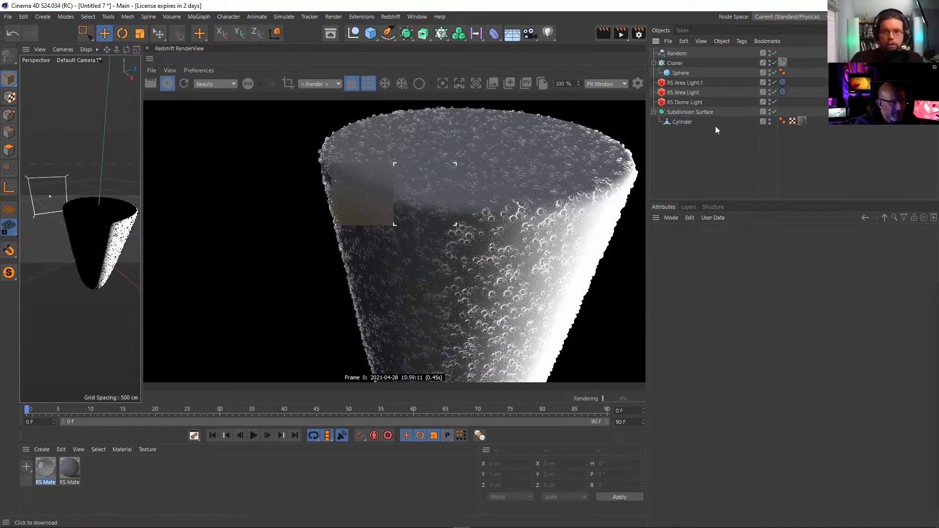
# Raise RS Area Light.1 to about 150 cm and move it closer to the cylinder to light its top from above
pyautogui.click(690, 90)
pyautogui.click(686, 83)
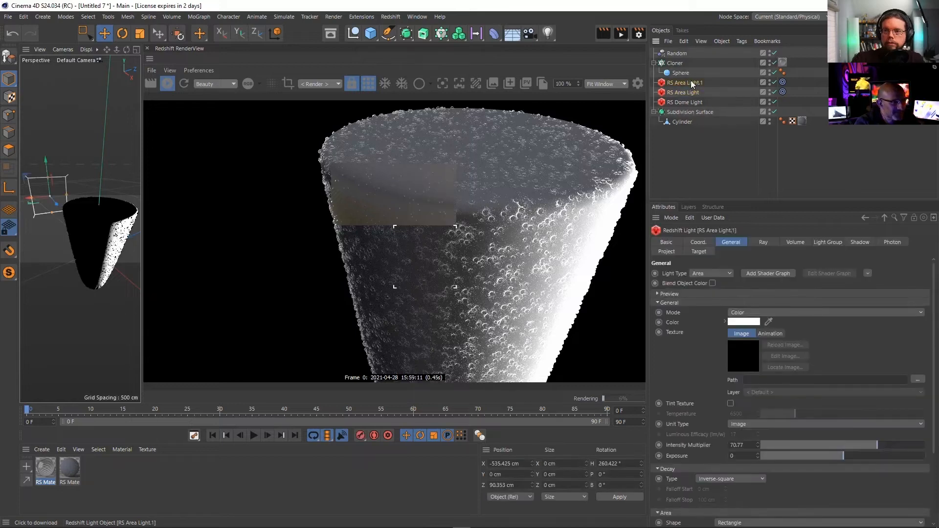
pyautogui.moveTo(45, 160); pyautogui.dragTo(57, 107)
pyautogui.moveTo(51, 162); pyautogui.dragTo(62, 183)
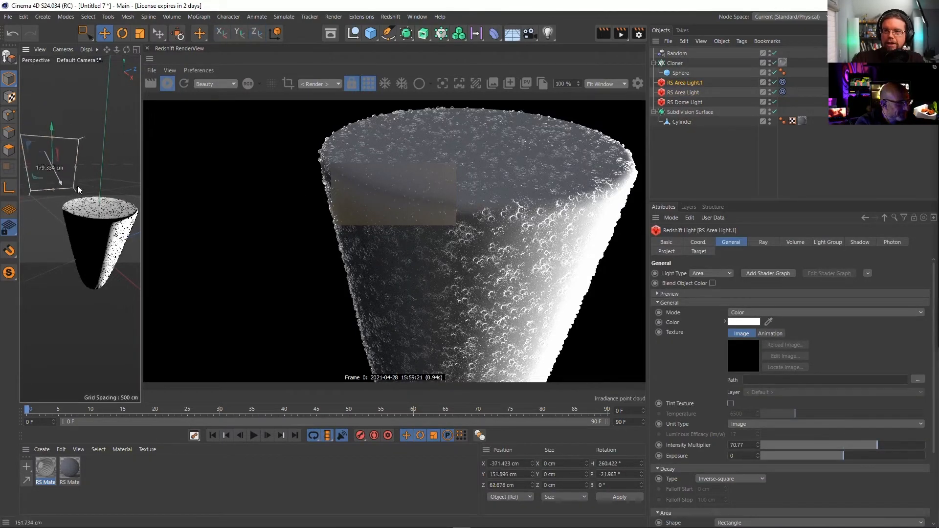
pyautogui.click(698, 160)
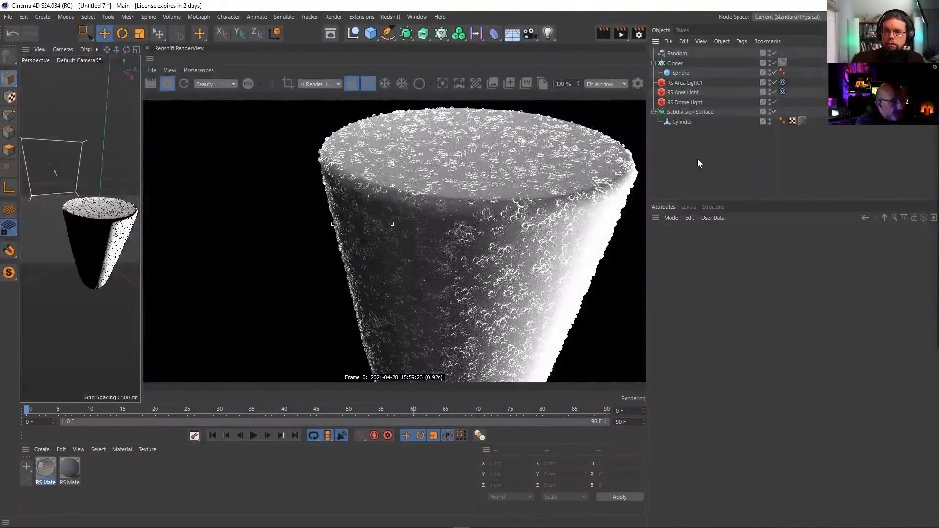
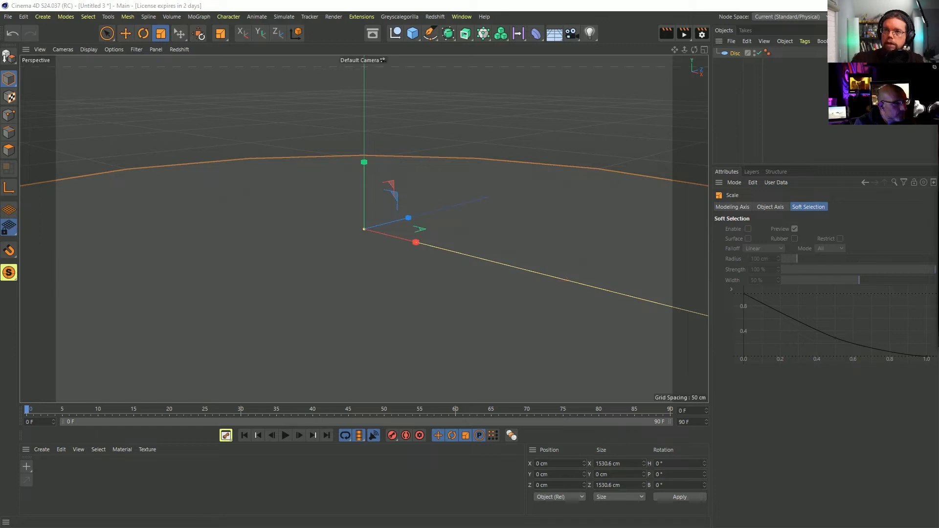
# Switch to the browser, examine the stinkhorn mushroom reference post in an enlarged window, and move it out of the way
pyautogui.hotkey('alt', 'Tab')
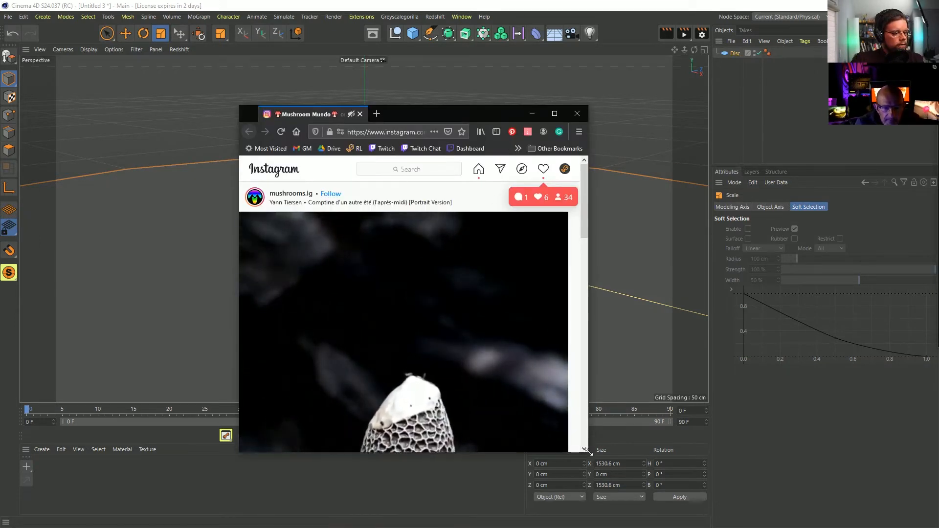
pyautogui.moveTo(587, 452); pyautogui.dragTo(802, 527)
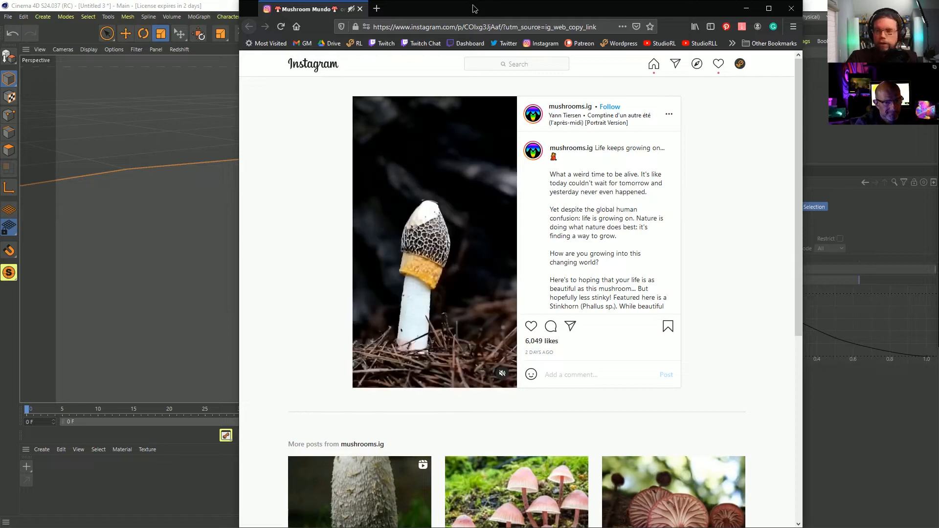
pyautogui.moveTo(473, 7); pyautogui.dragTo(938, 7)
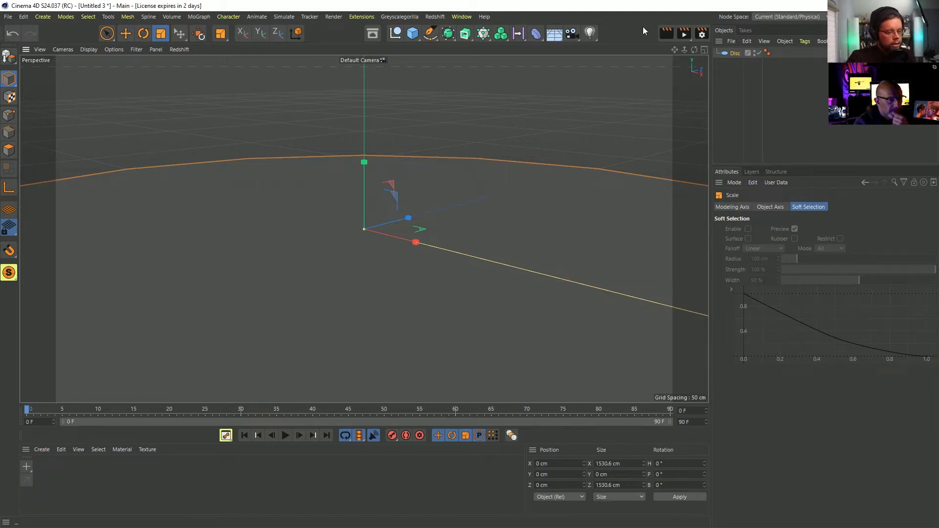
# Start a new Cinema 4D project and add a Sphere with its type set to Icosahedron
pyautogui.hotkey('ctrl', 'n')
pyautogui.click(418, 35)
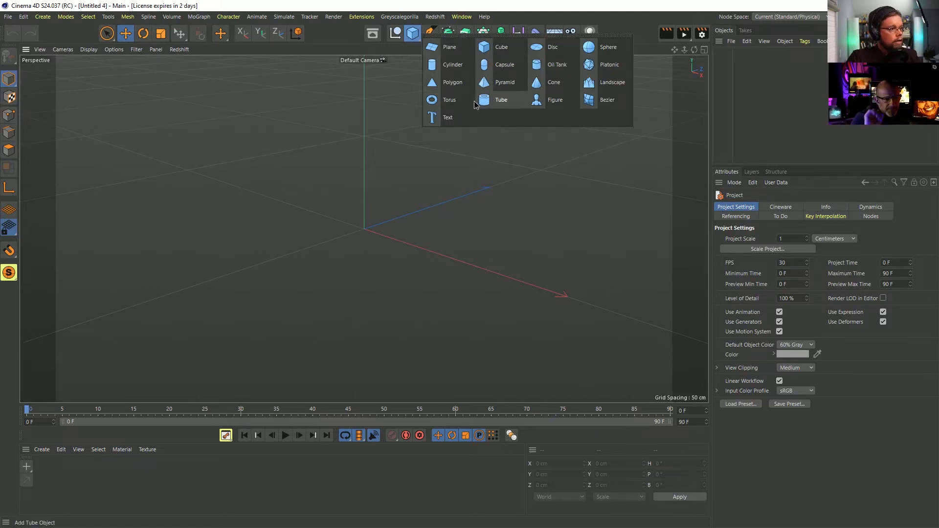
pyautogui.click(602, 47)
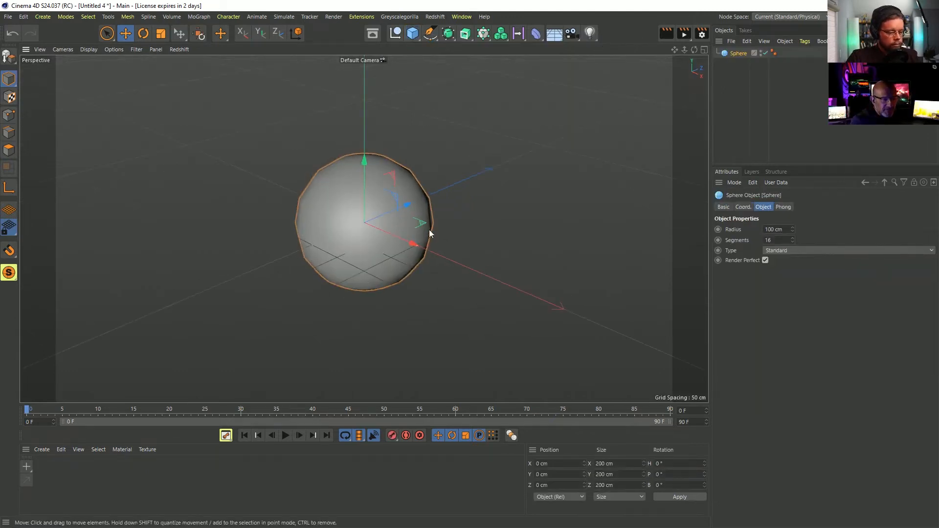
pyautogui.click(788, 250)
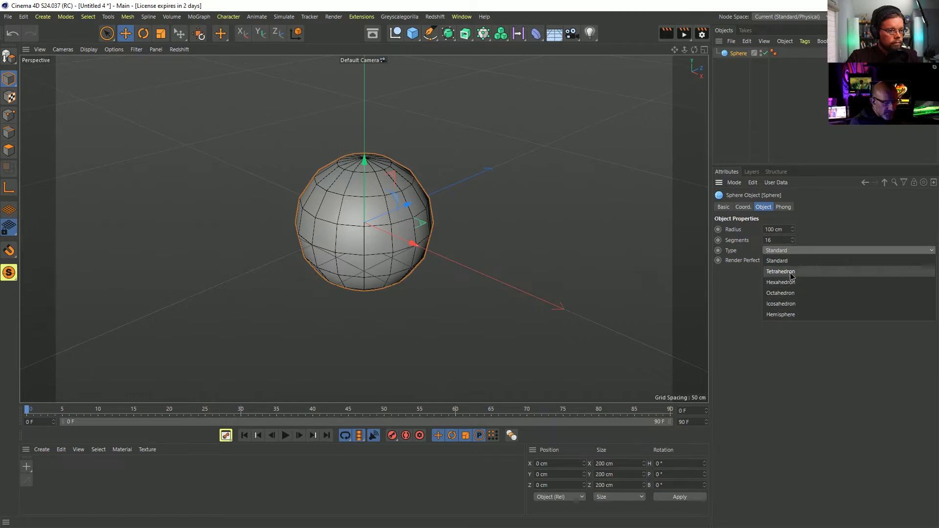
pyautogui.click(783, 303)
pyautogui.keyDown('alt'); pyautogui.moveTo(362, 256); pyautogui.dragTo(395, 193); pyautogui.keyUp('alt')
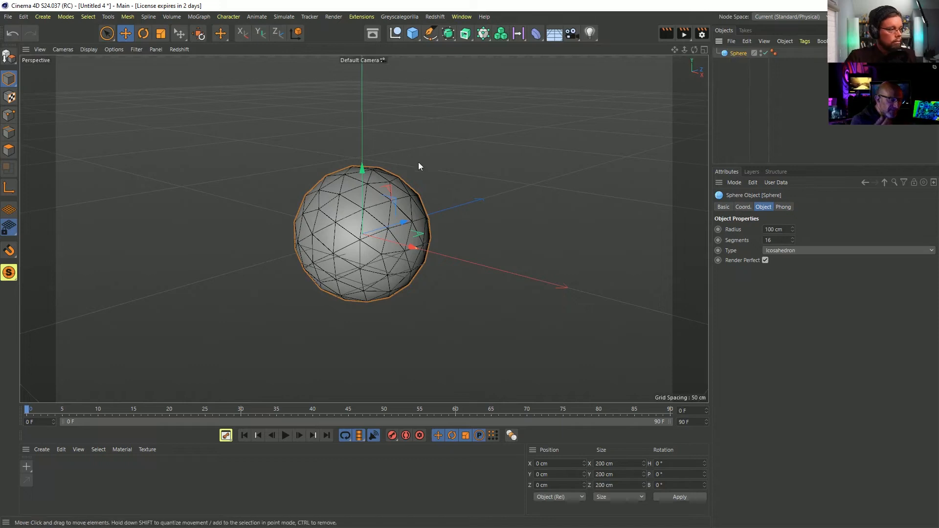
# Make the sphere editable and bevel all of its points with an offset of about 12.6 cm
pyautogui.press('c')
pyautogui.click(9, 115)
pyautogui.hotkey('ctrl', 'a')
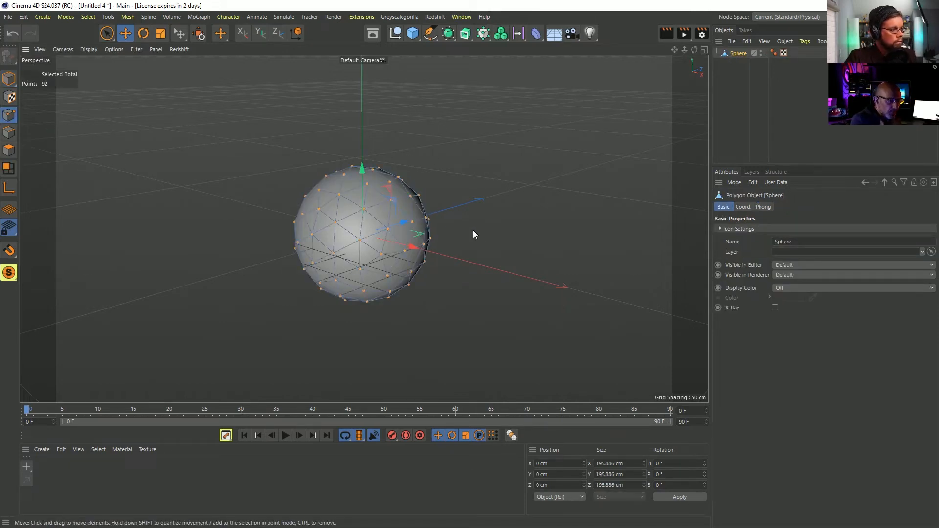
pyautogui.press('m')
pyautogui.press('s')
pyautogui.moveTo(482, 245); pyautogui.dragTo(497, 245)
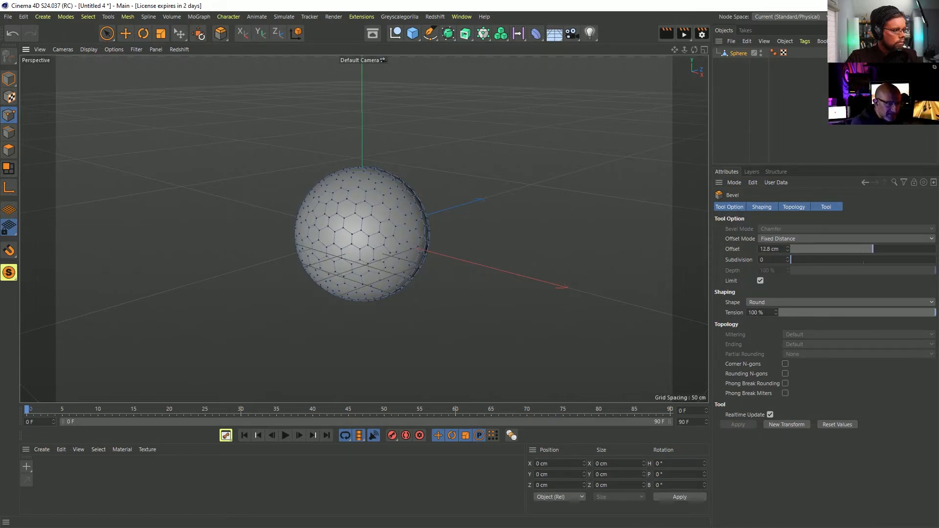
# Select all polygons of the sphere and set up Extrude Inner with Preserve Groups off so each face insets separately
pyautogui.keyDown('alt'); pyautogui.moveTo(362, 226); pyautogui.dragTo(363, 251); pyautogui.keyUp('alt')
pyautogui.scroll(2, 360, 251)
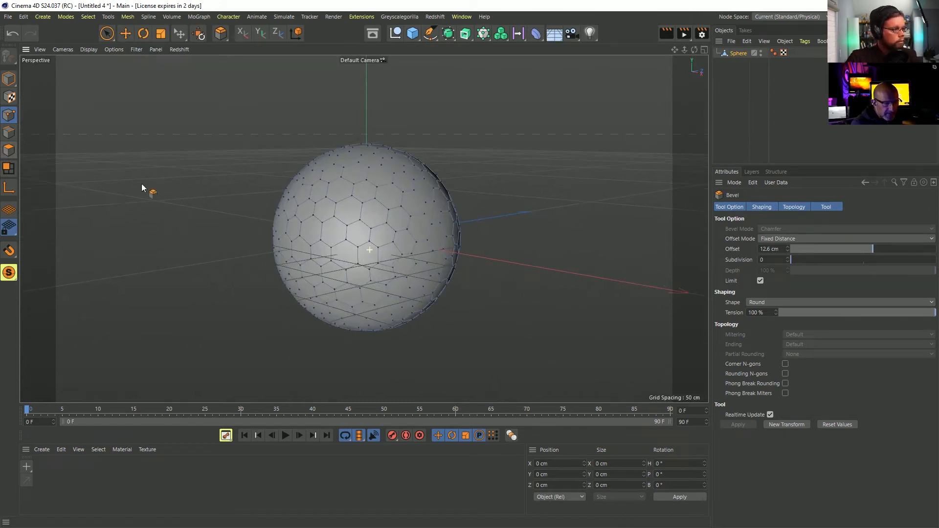
pyautogui.click(9, 150)
pyautogui.hotkey('ctrl', 'a')
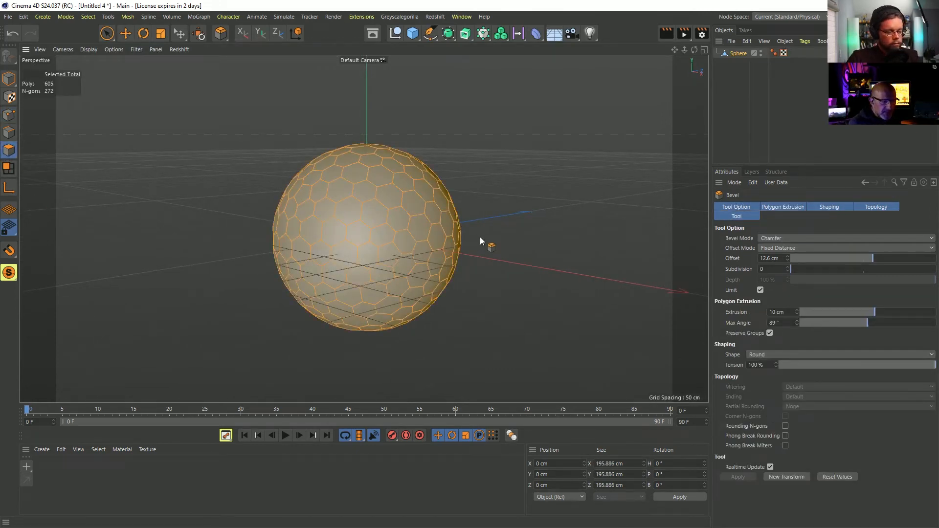
pyautogui.press('i')
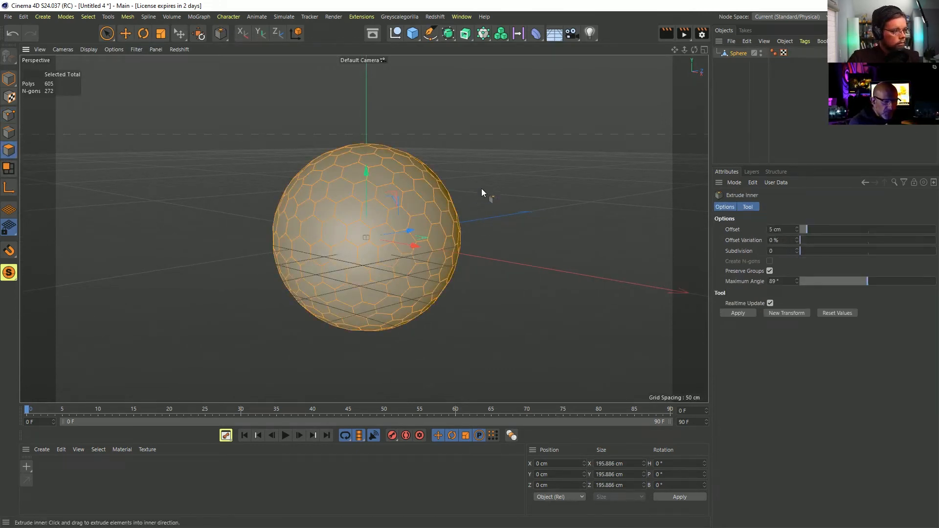
pyautogui.click(769, 271)
# Try insetting every polygon by 2 cm and deleting the inner faces, and undo both operations
pyautogui.moveTo(551, 238); pyautogui.dragTo(560, 238)
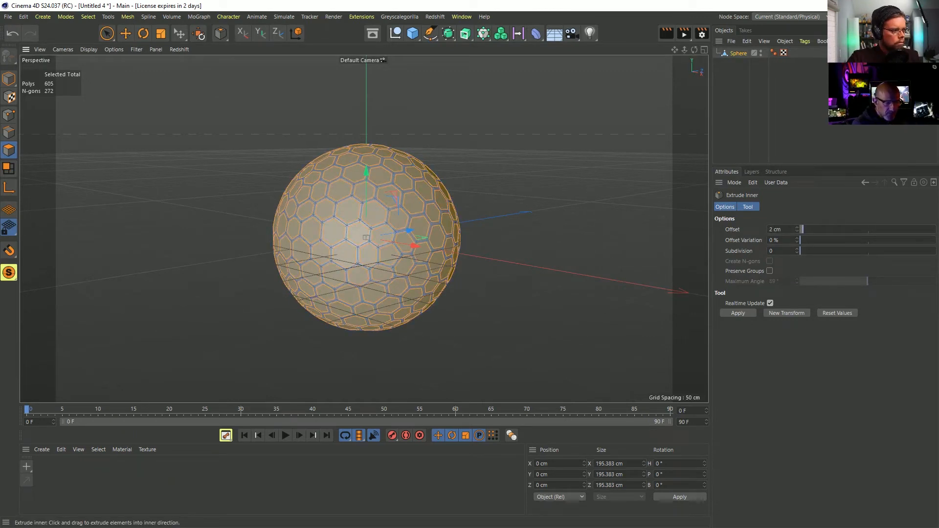
pyautogui.press('Delete')
pyautogui.keyDown('alt'); pyautogui.moveTo(379, 145); pyautogui.dragTo(362, 242); pyautogui.keyUp('alt')
pyautogui.hotkey('ctrl', 'z')
pyautogui.hotkey('ctrl', 'z')
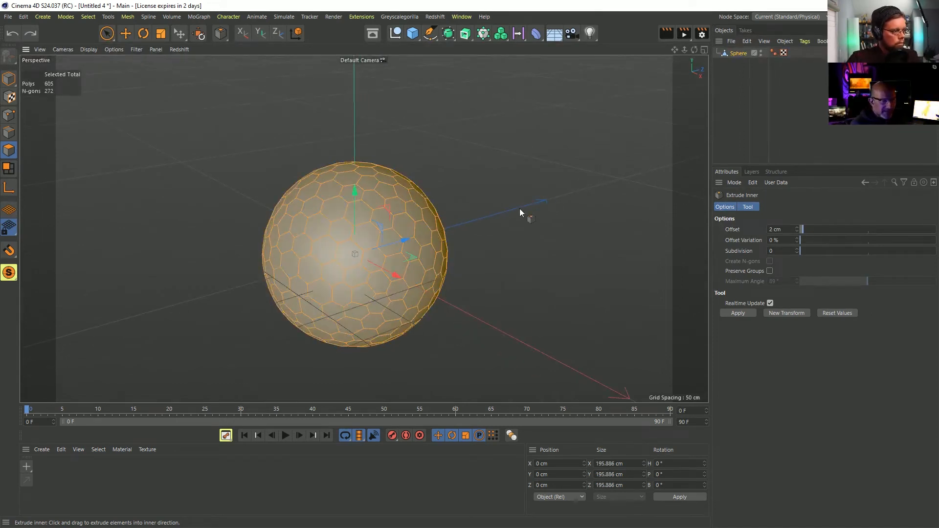
# Inset every polygon of the sphere by 1.2 cm and delete the inner faces to leave an open net
pyautogui.moveTo(475, 206); pyautogui.dragTo(480, 206)
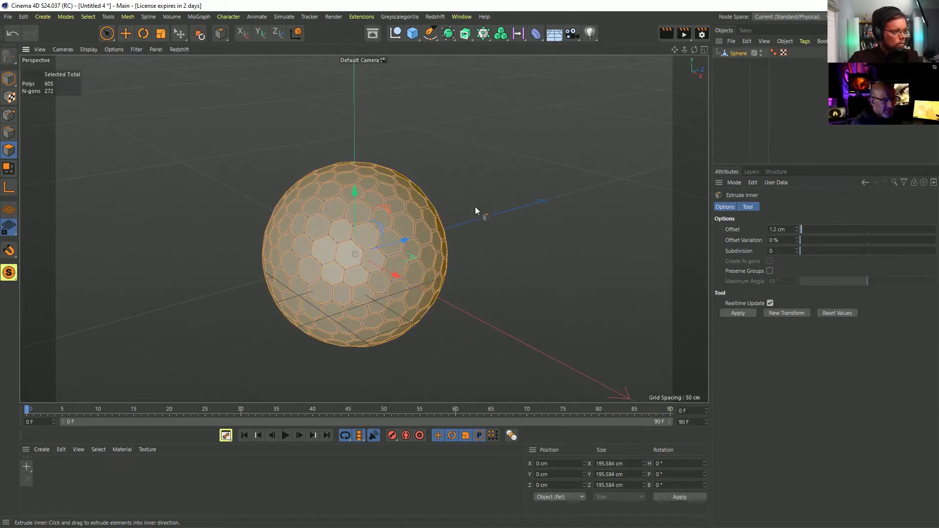
pyautogui.press('Delete')
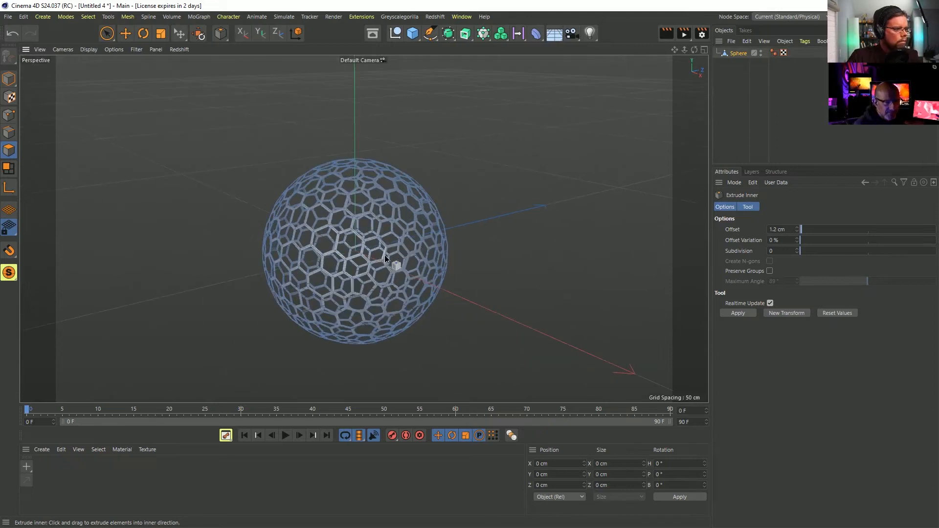
pyautogui.scroll(2, 398, 230)
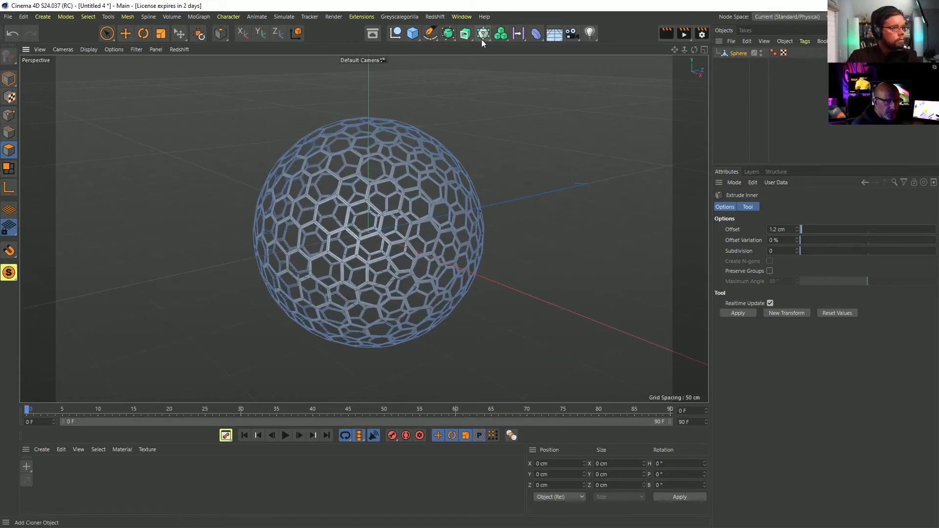
# Wrap the sphere in a Cloth Surface with 0 subdivisions and a thickness of 1 cm, and disable it
pyautogui.click(449, 35)
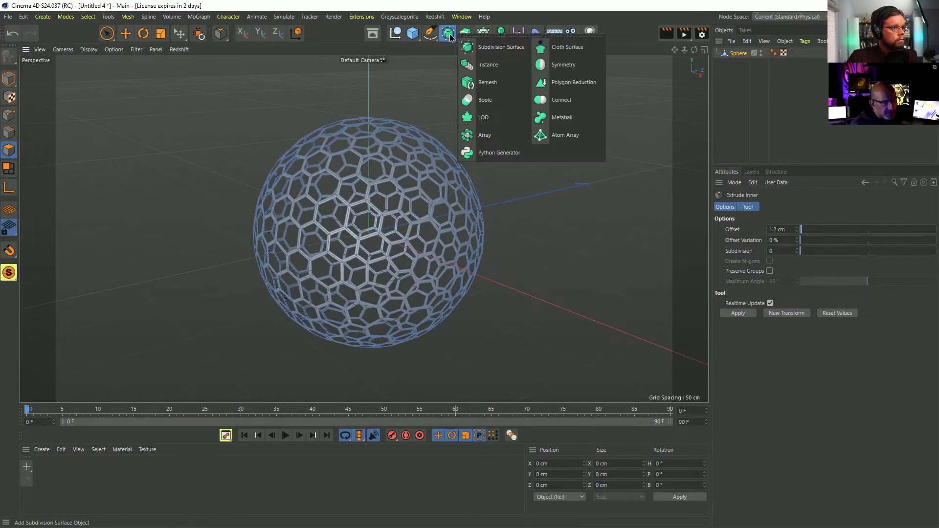
pyautogui.click(563, 47)
pyautogui.click(788, 232)
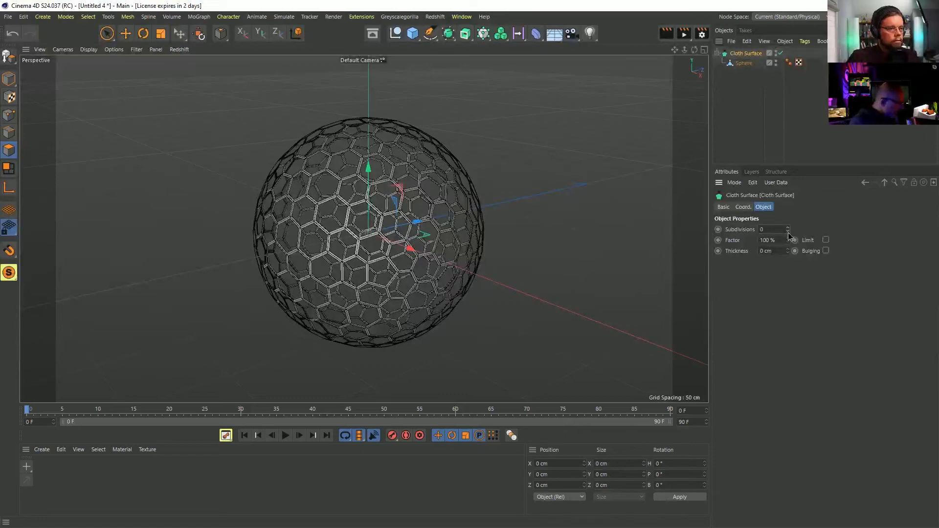
pyautogui.moveTo(787, 250); pyautogui.dragTo(790, 238)
pyautogui.keyDown('alt'); pyautogui.moveTo(438, 224); pyautogui.dragTo(387, 219); pyautogui.keyUp('alt')
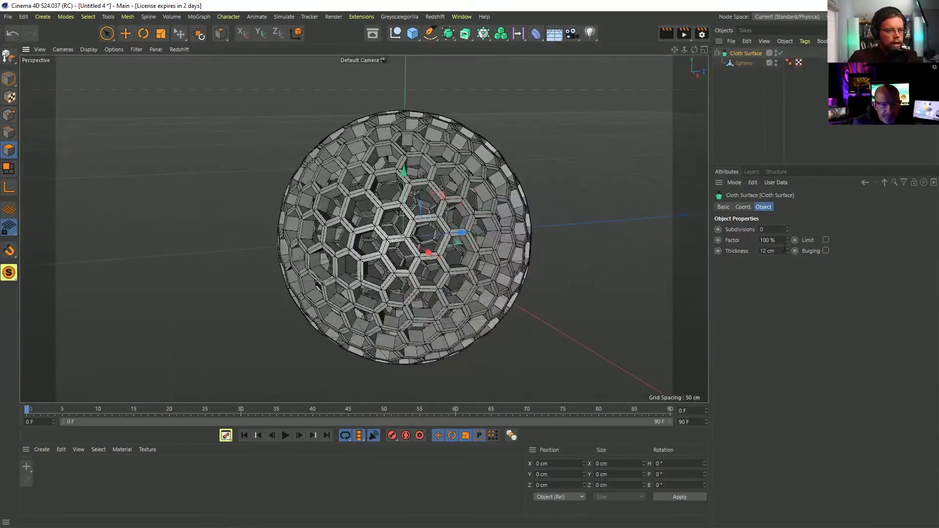
pyautogui.moveTo(784, 250)
pyautogui.mouseDown()
pyautogui.moveTo(786, 261)
pyautogui.moveTo(787, 246)
pyautogui.mouseUp()
pyautogui.click(779, 53)
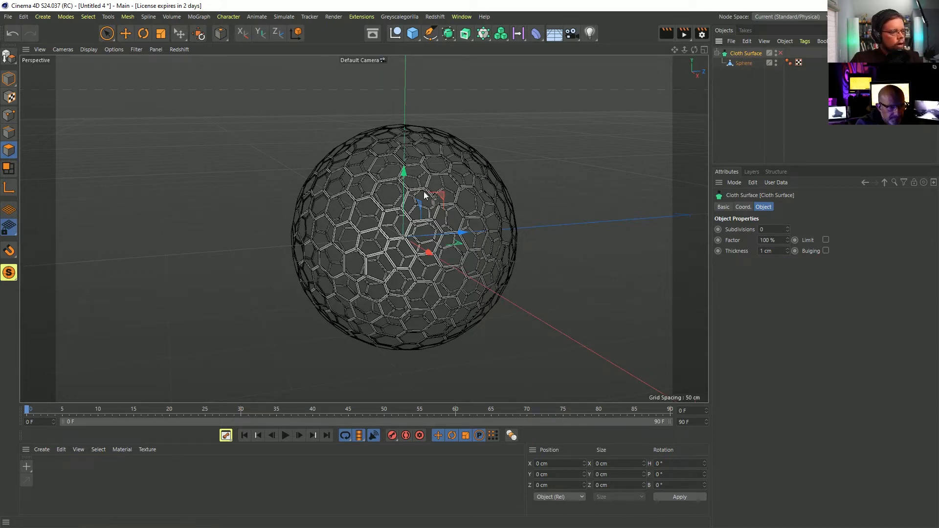
# Switch to the browser, examine the yellow net of the stinkhorn mushroom reference, and move the window out of the way
pyautogui.moveTo(934, 183); pyautogui.dragTo(435, 51)
pyautogui.scroll(-2, 437, 274)
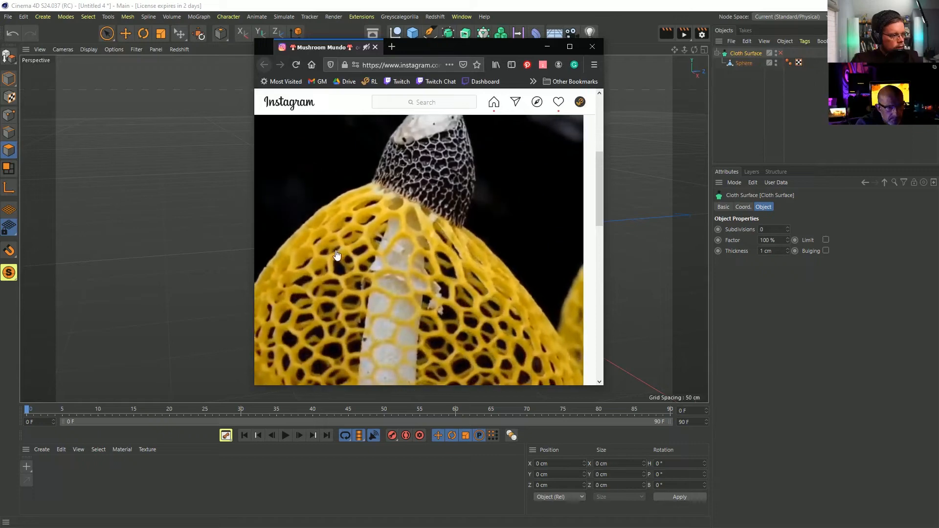
pyautogui.moveTo(500, 53); pyautogui.dragTo(938, 53)
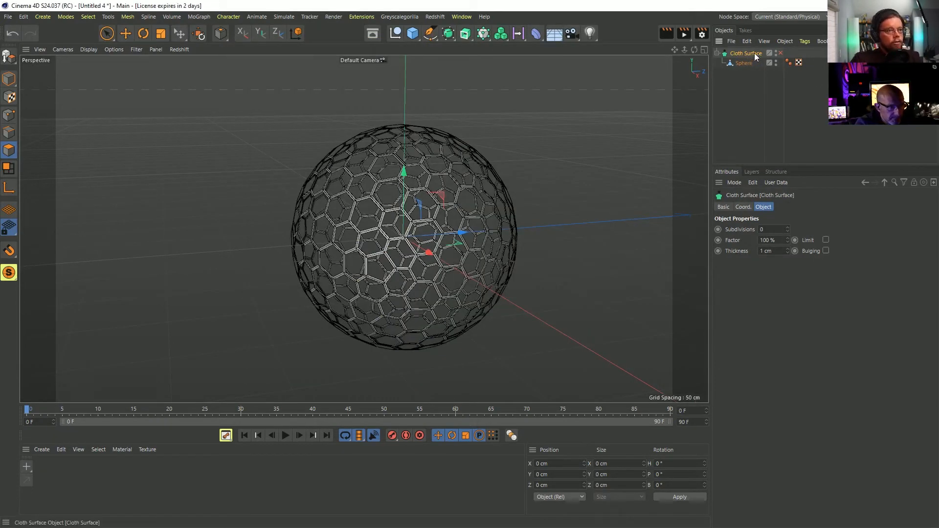
# Compare the net with and without the Cloth Surface, leave it disabled, and add a Subdivision Surface as the sphere's parent
pyautogui.click(780, 53)
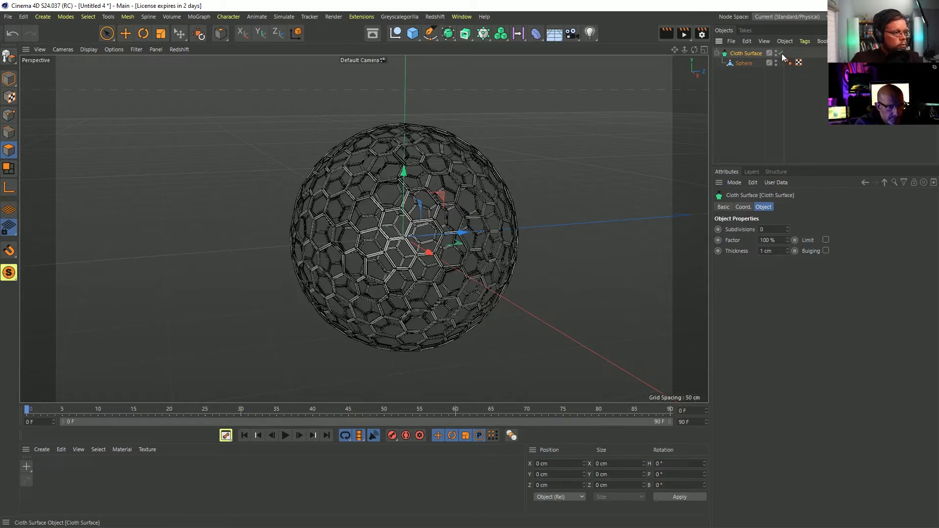
pyautogui.click(779, 54)
pyautogui.click(744, 66)
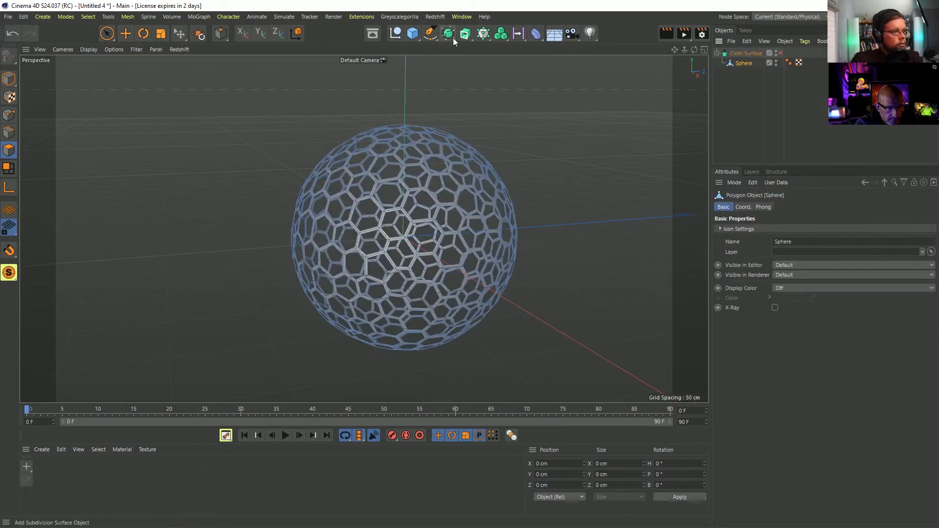
pyautogui.keyDown('alt'); pyautogui.click(448, 35); pyautogui.keyUp('alt')
pyautogui.click(621, 145)
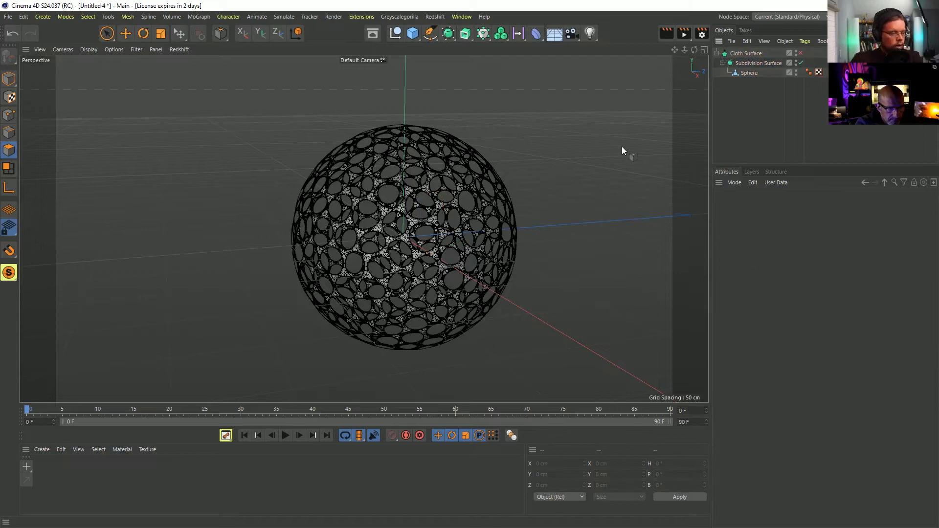
# Reorder the hierarchy so the Cloth Surface with the sphere sits inside the Subdivision Surface, and enable the Cloth Surface
pyautogui.moveTo(401, 224)
pyautogui.keyDown('alt'); pyautogui.mouseDown()
pyautogui.moveTo(455, 174)
pyautogui.moveTo(414, 160)
pyautogui.moveTo(402, 221)
pyautogui.mouseUp(); pyautogui.keyUp('alt')
pyautogui.keyDown('alt'); pyautogui.moveTo(414, 128); pyautogui.dragTo(480, 102, button='right'); pyautogui.keyUp('alt')
pyautogui.keyDown('alt'); pyautogui.moveTo(479, 102); pyautogui.dragTo(437, 170, button='middle'); pyautogui.keyUp('alt')
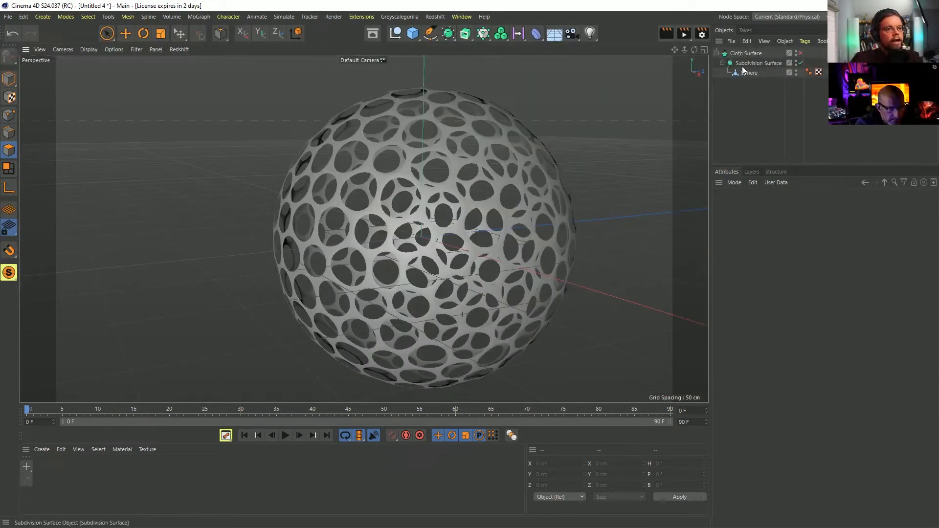
pyautogui.moveTo(742, 63)
pyautogui.mouseDown()
pyautogui.moveTo(745, 87)
pyautogui.moveTo(752, 54)
pyautogui.moveTo(755, 63)
pyautogui.mouseUp()
pyautogui.click(794, 63)
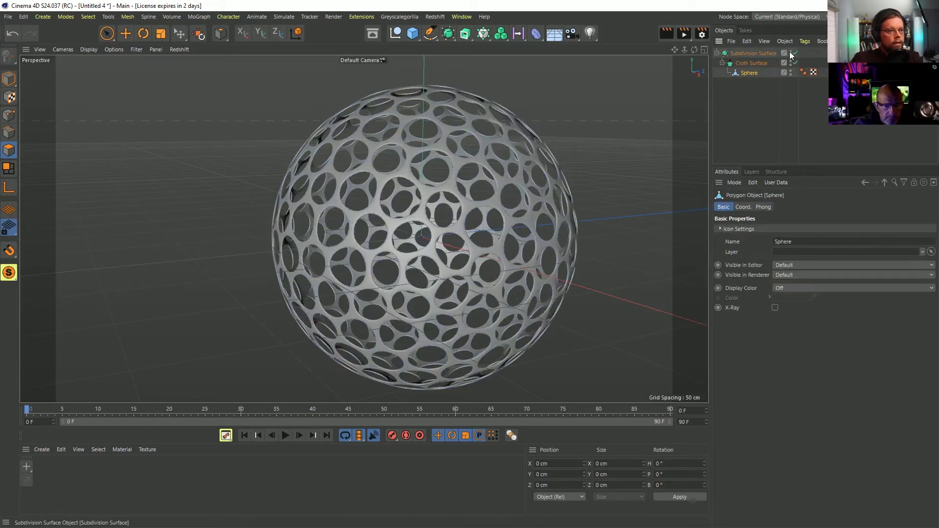
# With the Subdivision Surface disabled, set the Cloth Surface to thickness 0 cm and 1 subdivision, and re-enable the Subdivision Surface
pyautogui.click(795, 53)
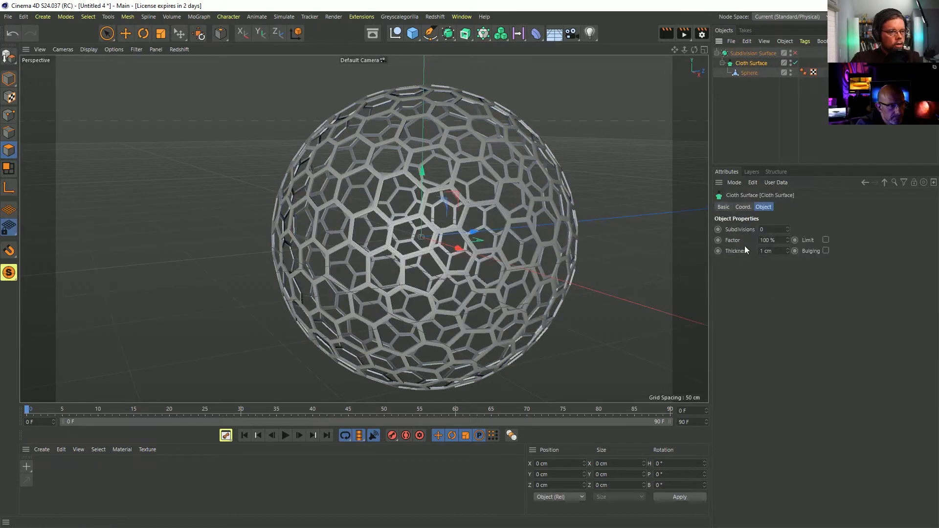
pyautogui.click(787, 253)
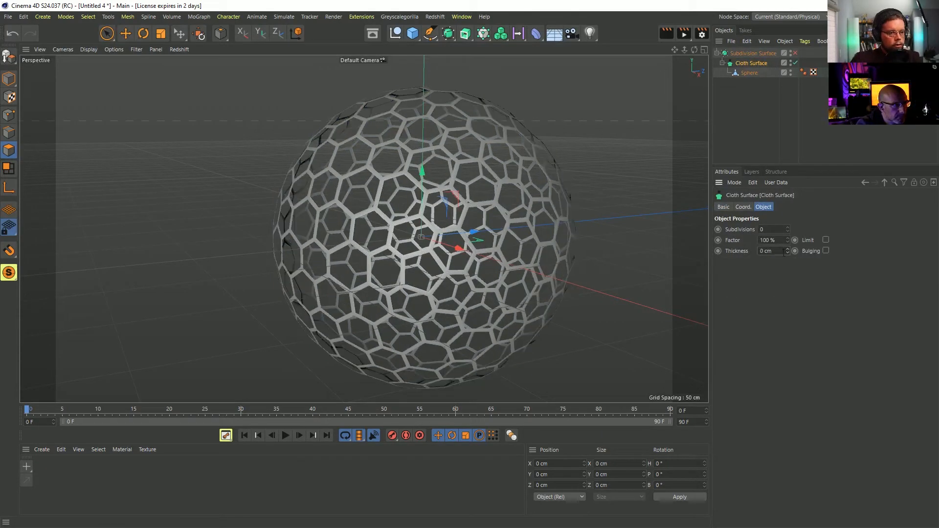
pyautogui.click(788, 227)
pyautogui.scroll(3, 375, 178)
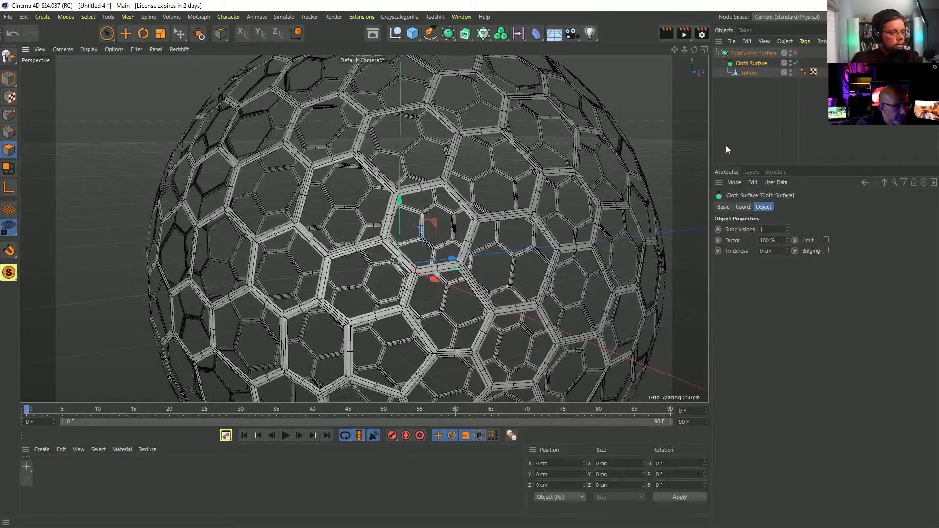
pyautogui.click(794, 53)
# Add a Smoothing deformer below the Cloth Surface inside the Subdivision Surface, with stiffness 0 % and 12 iterations
pyautogui.scroll(-3, 517, 191)
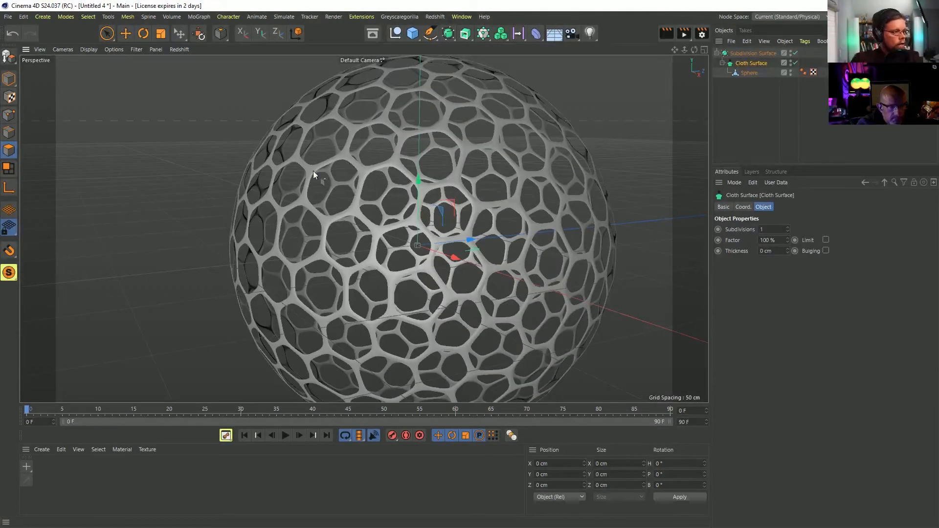
pyautogui.keyDown('alt'); pyautogui.moveTo(347, 155); pyautogui.dragTo(384, 179); pyautogui.keyUp('alt')
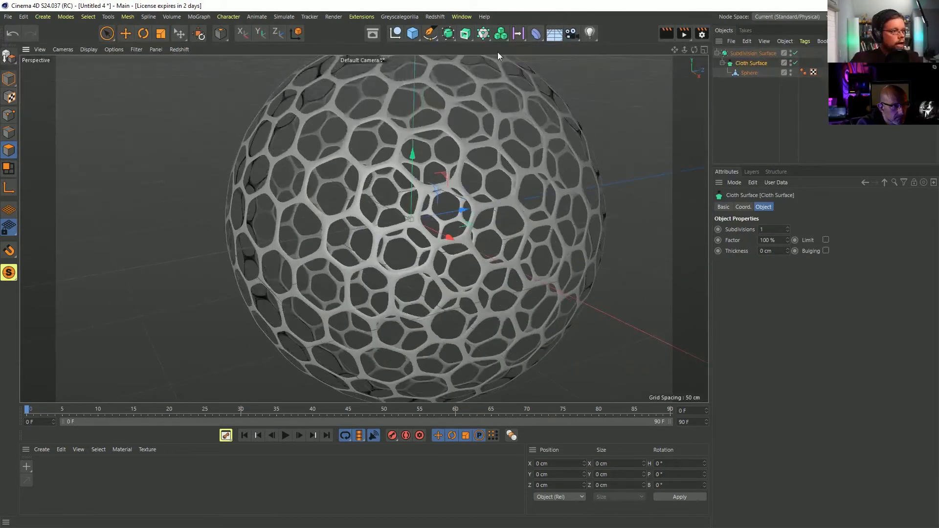
pyautogui.click(536, 33)
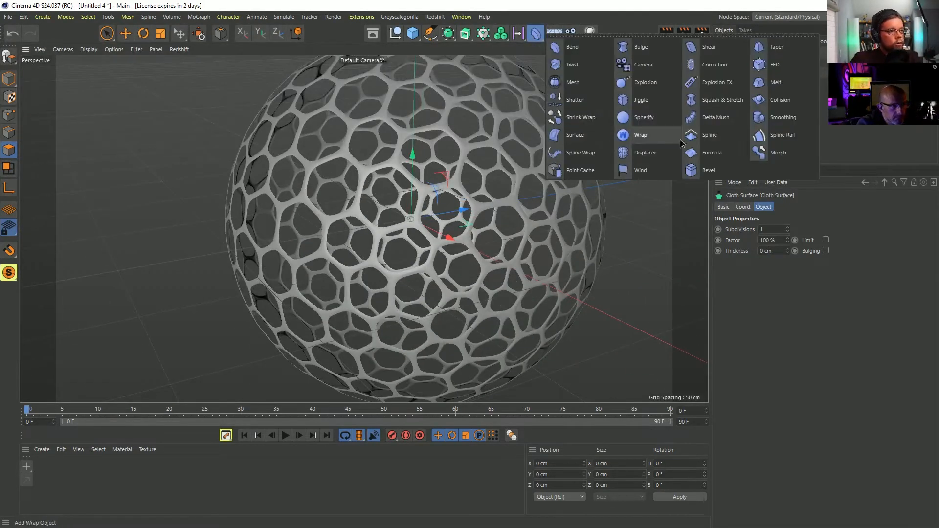
pyautogui.click(782, 117)
pyautogui.moveTo(741, 54); pyautogui.dragTo(748, 79)
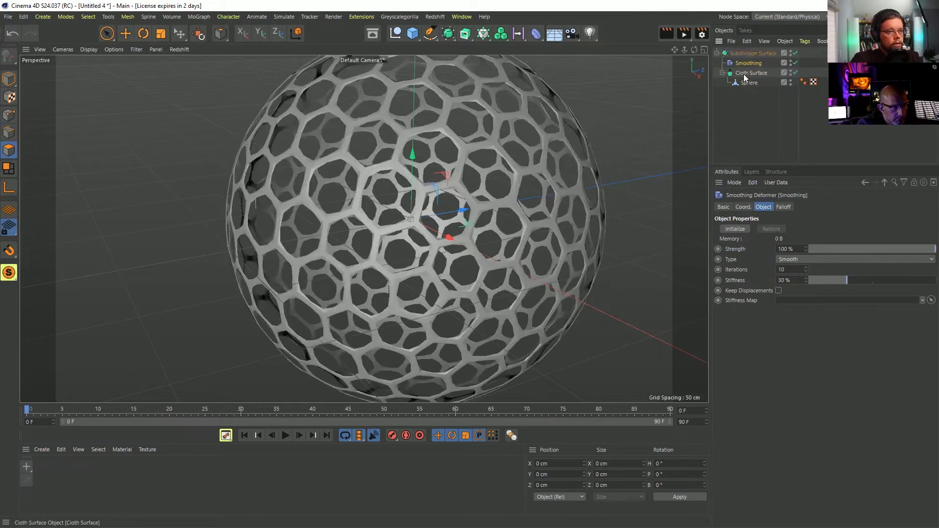
pyautogui.click(745, 62)
pyautogui.click(744, 82)
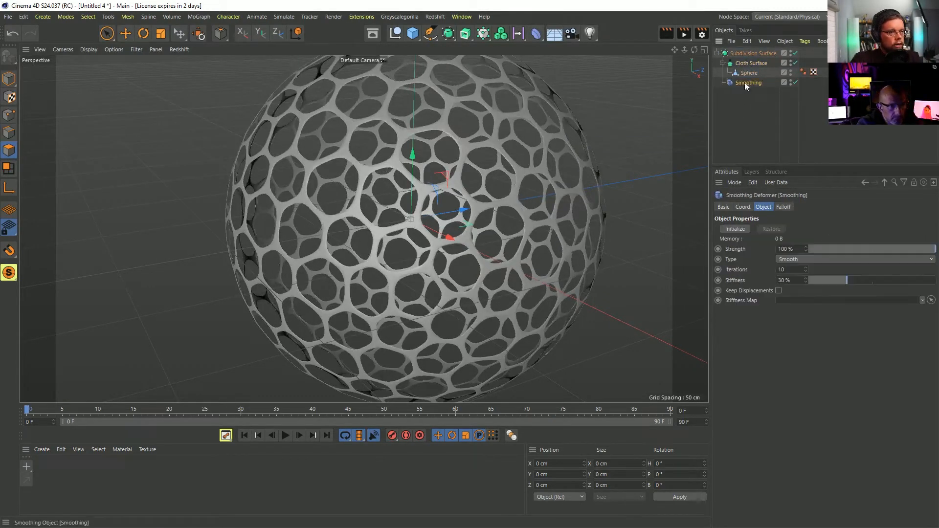
pyautogui.moveTo(843, 282); pyautogui.dragTo(835, 282)
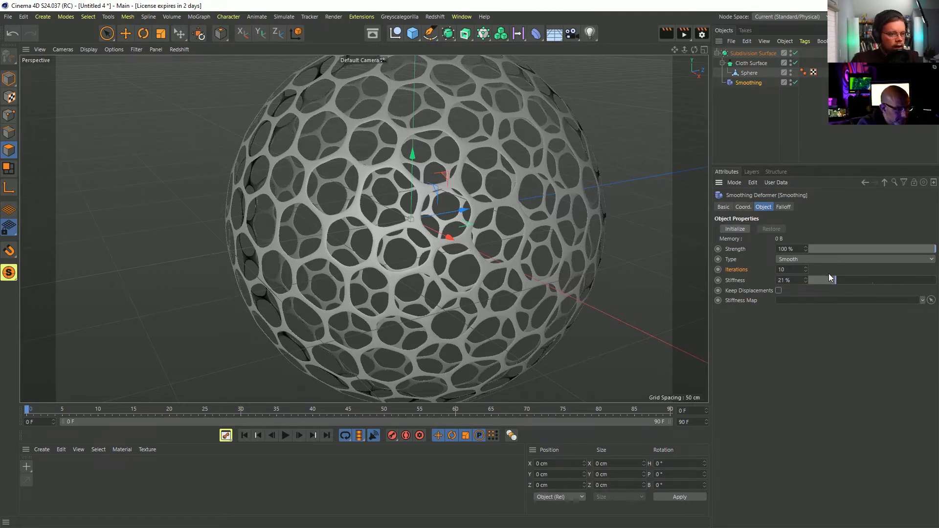
pyautogui.moveTo(807, 283); pyautogui.dragTo(805, 325)
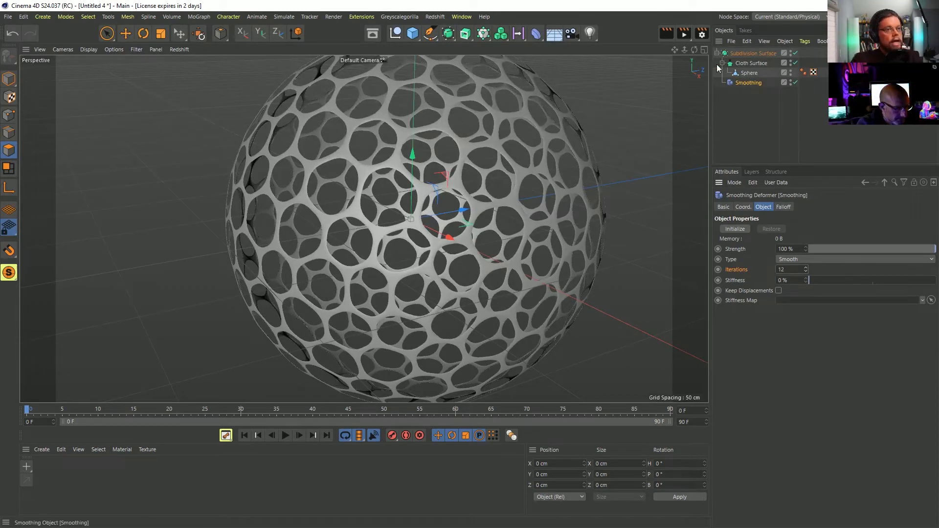
# Wrap the Subdivision Surface in a second Cloth Surface with a thickness of 6 cm, and collapse the Subdivision Surface's hierarchy
pyautogui.click(740, 55)
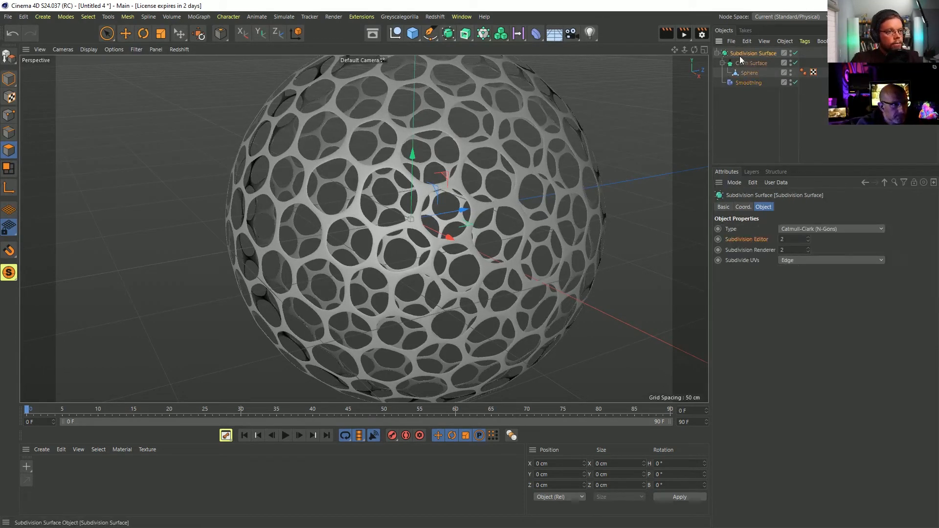
pyautogui.click(452, 37)
pyautogui.keyDown('alt'); pyautogui.click(574, 59); pyautogui.keyUp('alt')
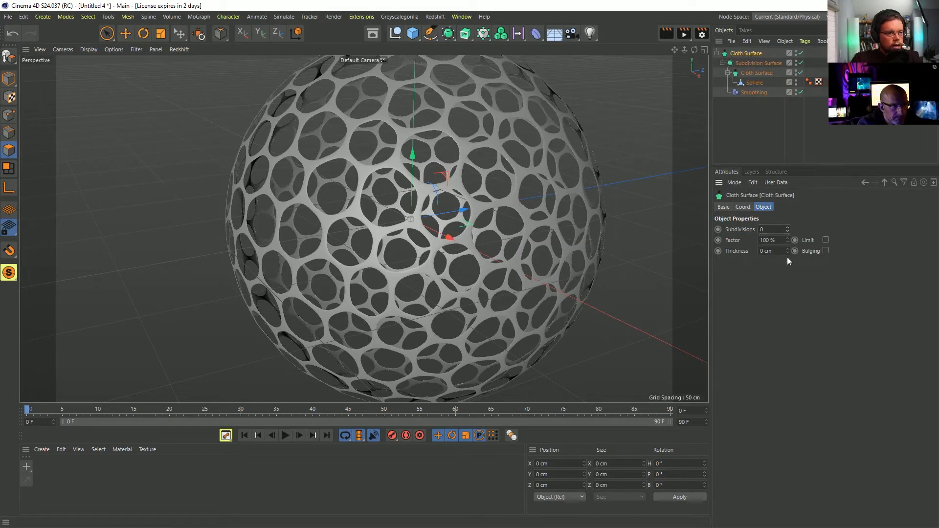
pyautogui.moveTo(787, 251); pyautogui.dragTo(790, 248)
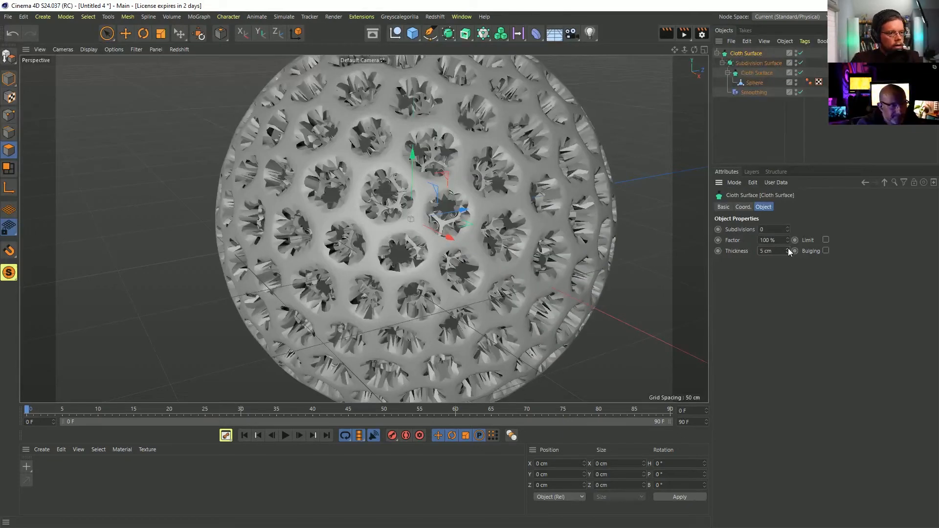
pyautogui.click(722, 63)
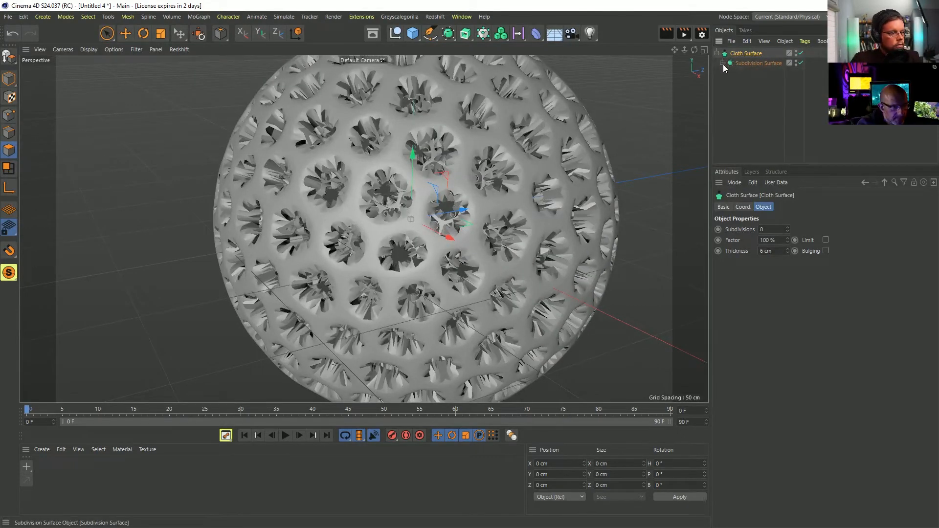
# Expand the Subdivision Surface's hierarchy and disable the Smoothing deformer inside it
pyautogui.click(735, 64)
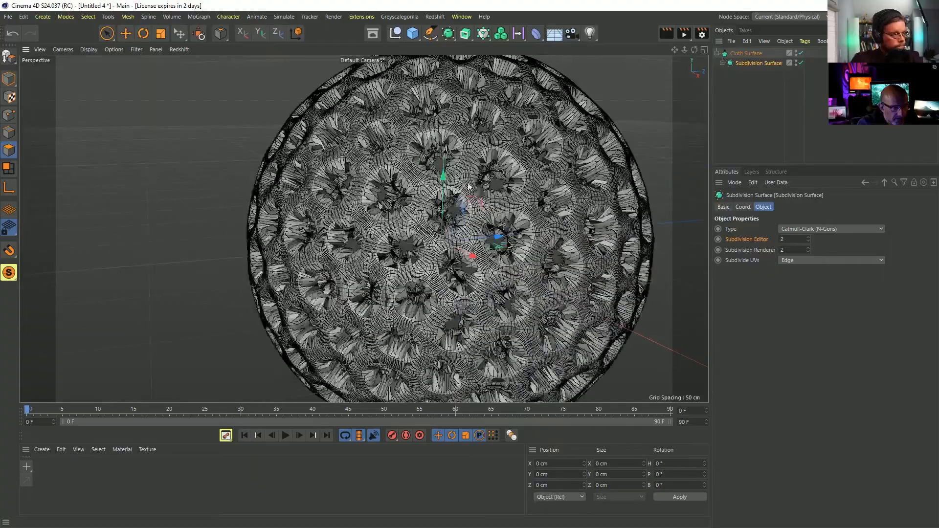
pyautogui.scroll(5, 468, 186)
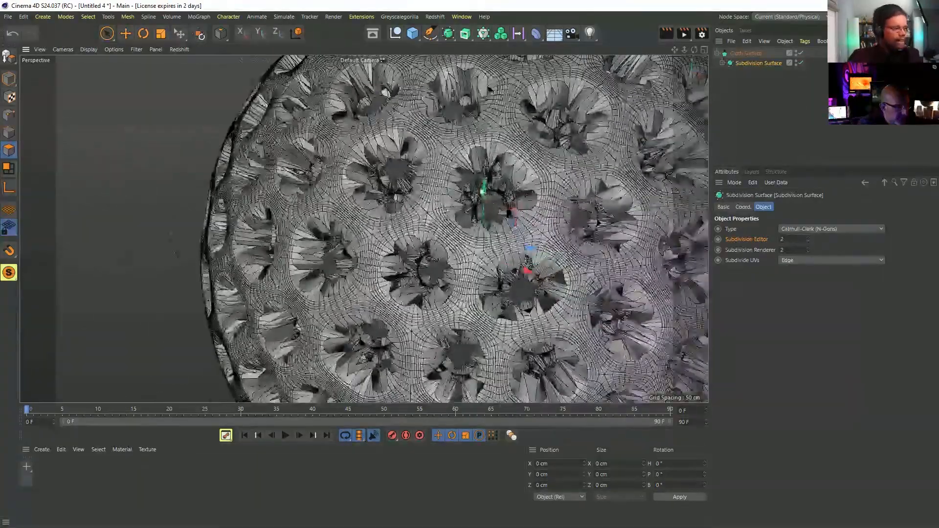
pyautogui.keyDown('alt'); pyautogui.moveTo(343, 205); pyautogui.dragTo(398, 209); pyautogui.keyUp('alt')
pyautogui.scroll(2, 373, 176)
pyautogui.keyDown('alt'); pyautogui.moveTo(373, 176); pyautogui.dragTo(318, 189); pyautogui.keyUp('alt')
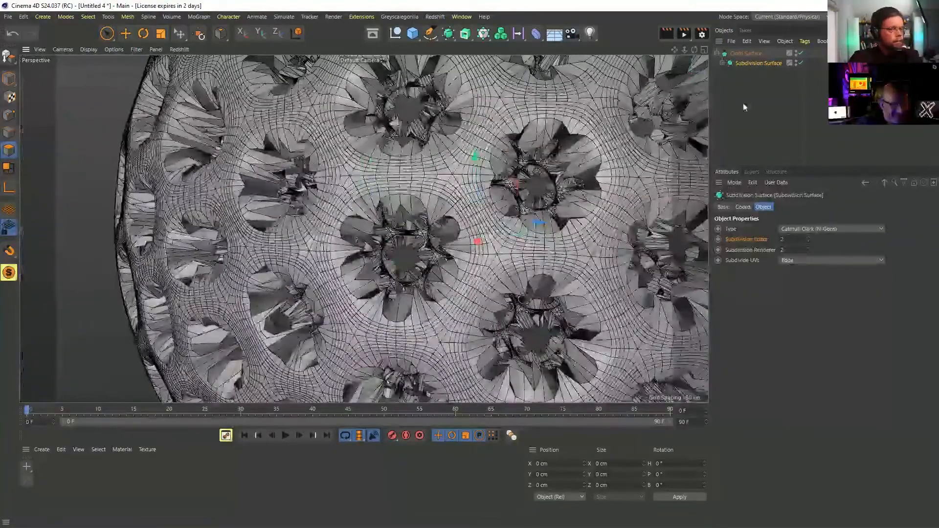
pyautogui.click(743, 55)
pyautogui.click(742, 65)
pyautogui.click(723, 63)
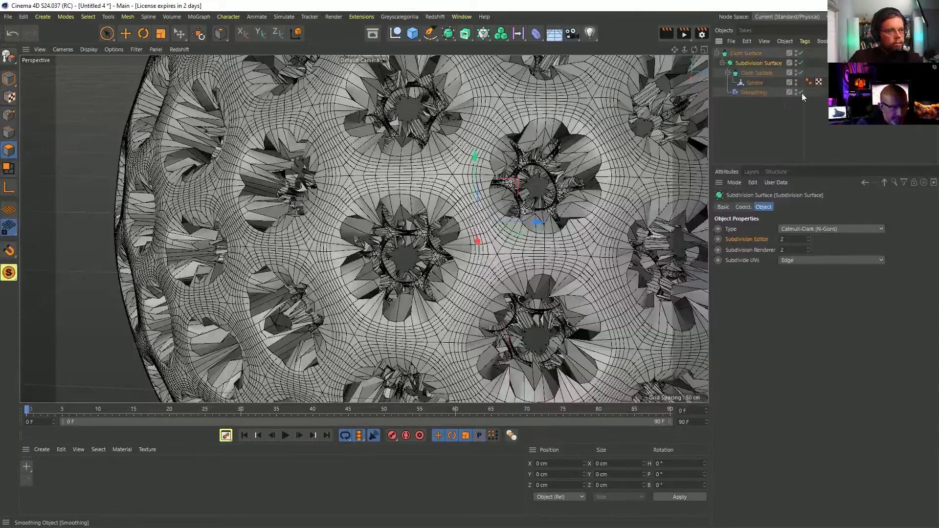
pyautogui.click(801, 92)
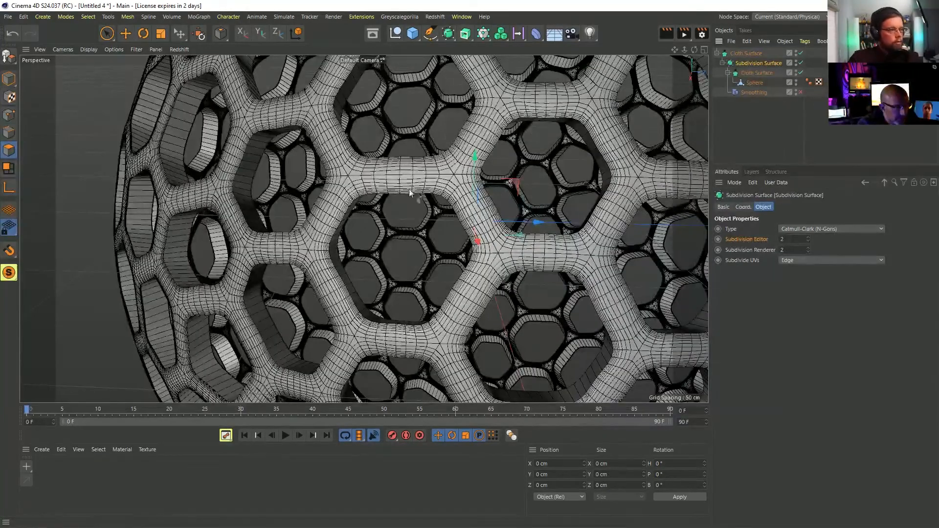
# Move the Smoothing deformer out of the Subdivision Surface into the outer Cloth Surface, and re-enable it
pyautogui.keyDown('alt'); pyautogui.moveTo(369, 177); pyautogui.dragTo(418, 146); pyautogui.keyUp('alt')
pyautogui.scroll(-3, 368, 177)
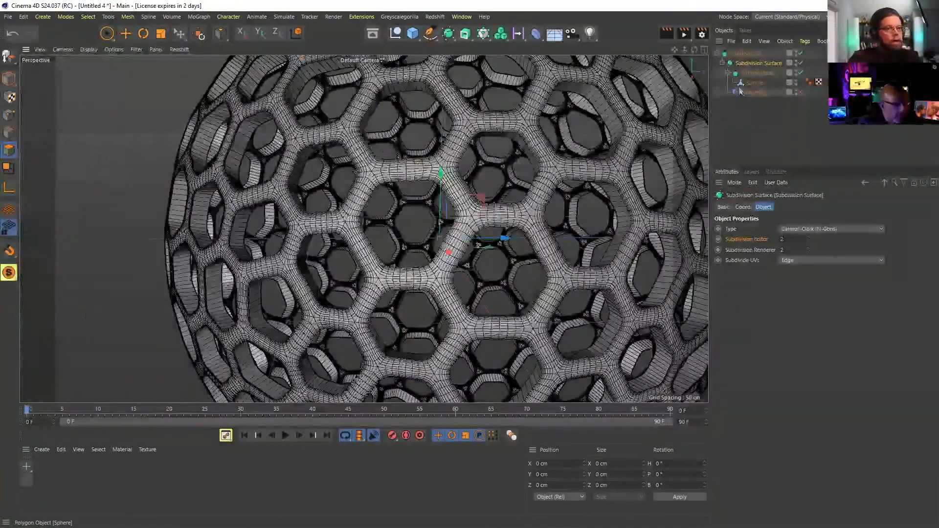
pyautogui.moveTo(751, 93); pyautogui.dragTo(755, 58)
pyautogui.click(799, 92)
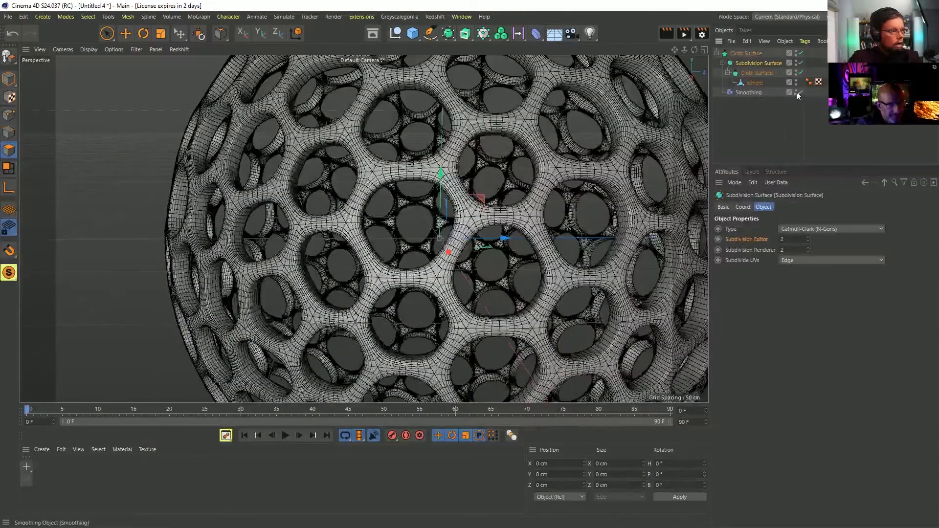
pyautogui.keyDown('alt'); pyautogui.moveTo(430, 195); pyautogui.dragTo(382, 161); pyautogui.keyUp('alt')
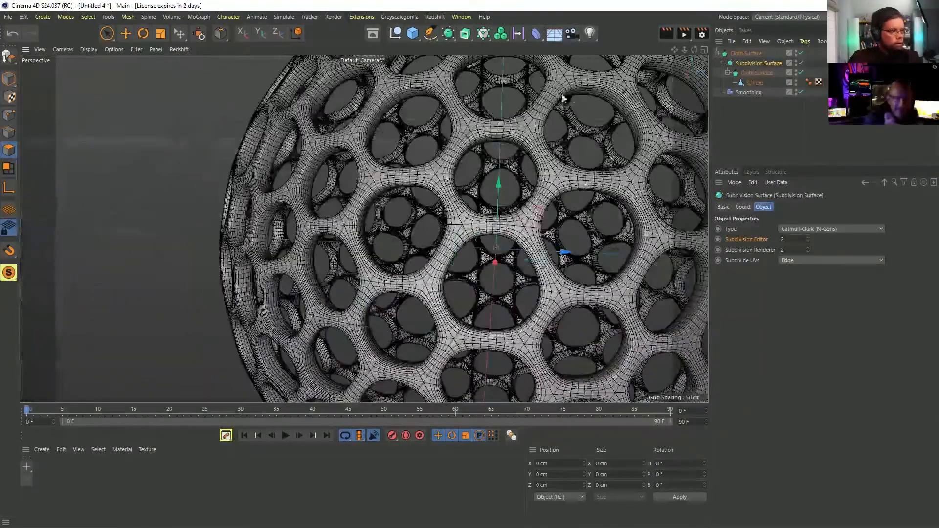
# Set the outer Cloth Surface's thickness to 15 cm
pyautogui.click(745, 73)
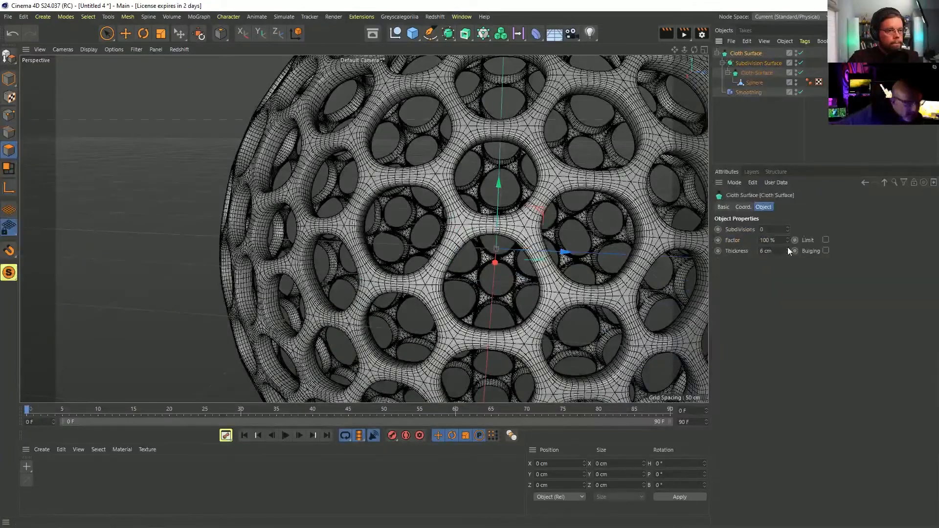
pyautogui.moveTo(787, 250); pyautogui.dragTo(788, 239)
pyautogui.scroll(-5, 471, 226)
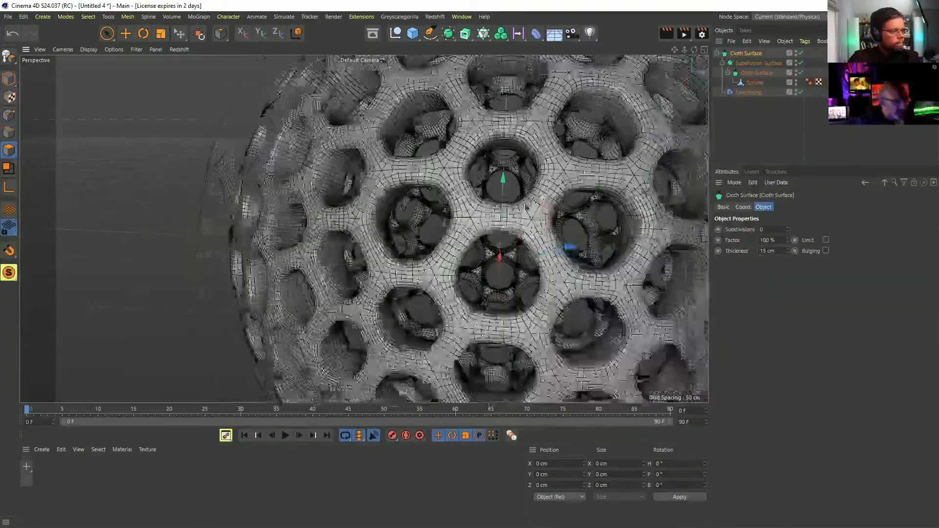
pyautogui.keyDown('alt'); pyautogui.moveTo(471, 225); pyautogui.dragTo(357, 272); pyautogui.keyUp('alt')
# Disable both Cloth Surfaces and the Subdivision Surface, and add a new Sphere primitive of type Icosahedron
pyautogui.click(754, 83)
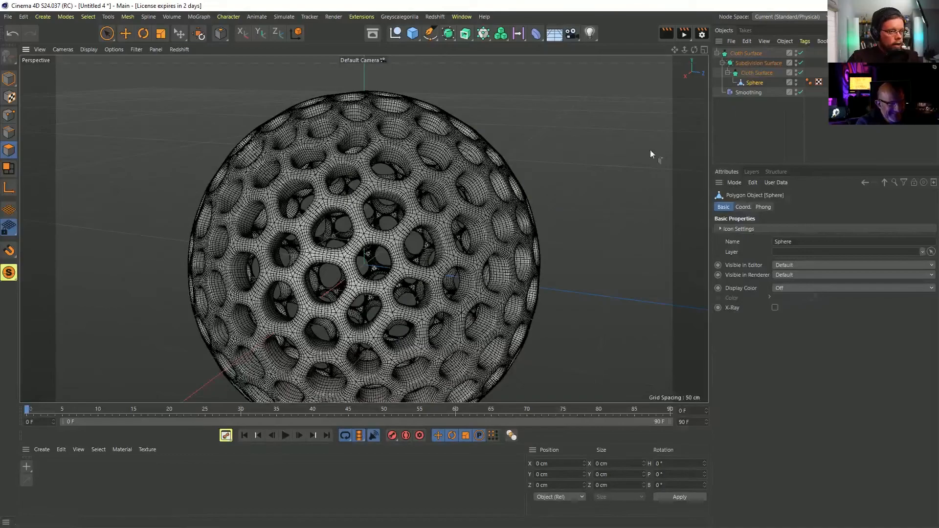
pyautogui.keyDown('alt'); pyautogui.moveTo(434, 277); pyautogui.dragTo(403, 221); pyautogui.keyUp('alt')
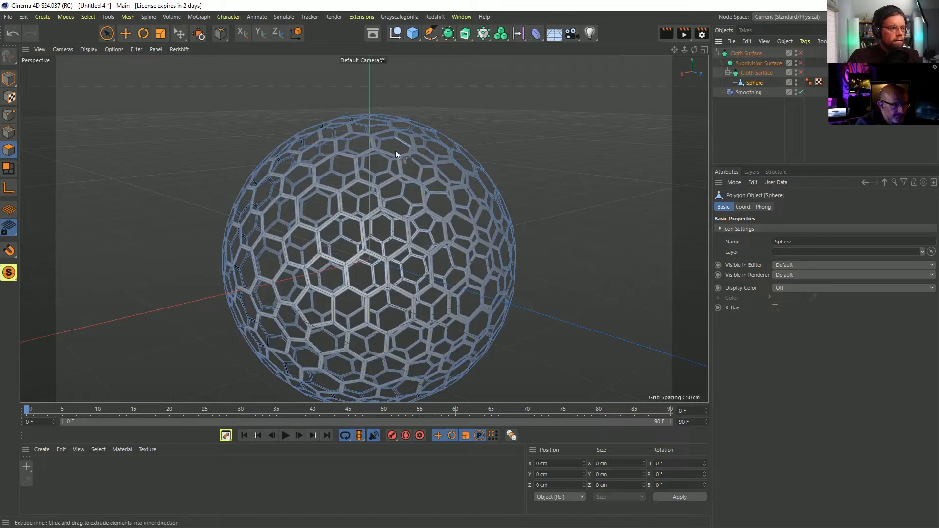
pyautogui.click(416, 37)
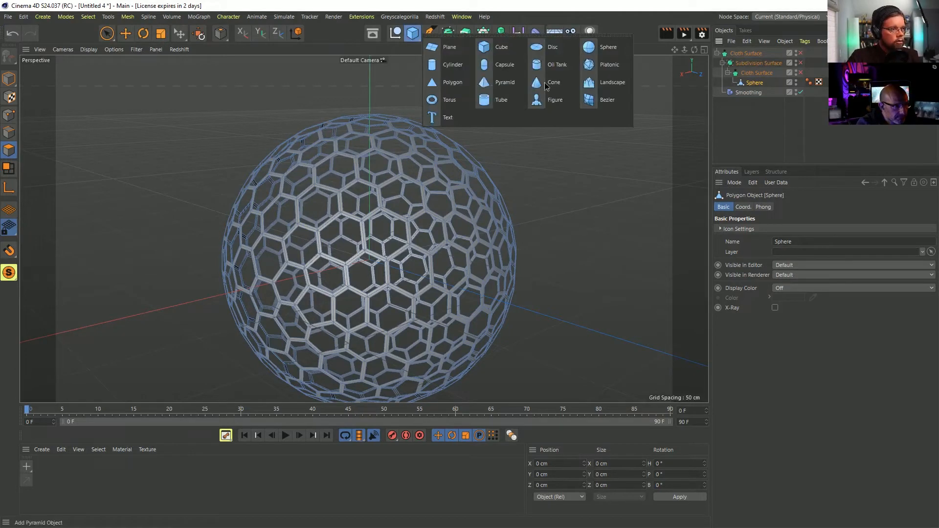
pyautogui.click(606, 48)
pyautogui.click(816, 250)
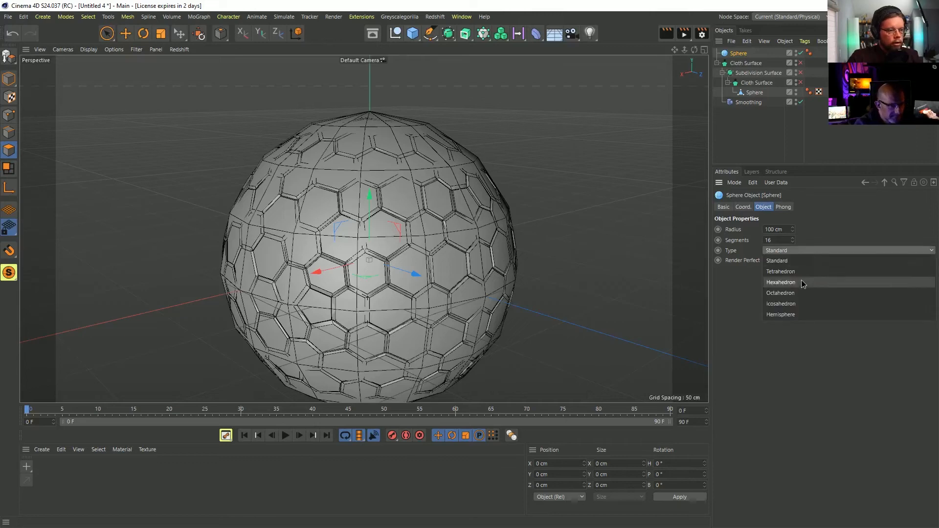
pyautogui.click(797, 304)
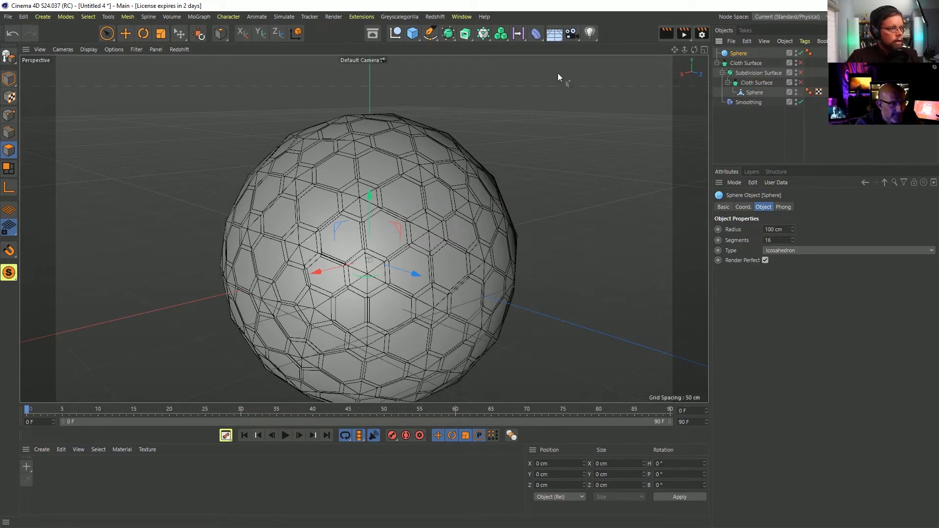
# Add a Floor object and lower it about 112 cm to sit below the sphere
pyautogui.click(554, 33)
pyautogui.keyDown('alt'); pyautogui.moveTo(509, 189); pyautogui.dragTo(482, 224, button='right'); pyautogui.keyUp('alt')
pyautogui.keyDown('alt'); pyautogui.moveTo(482, 223); pyautogui.dragTo(461, 202, button='middle'); pyautogui.keyUp('alt')
pyautogui.press('e')
pyautogui.moveTo(423, 153); pyautogui.dragTo(418, 229)
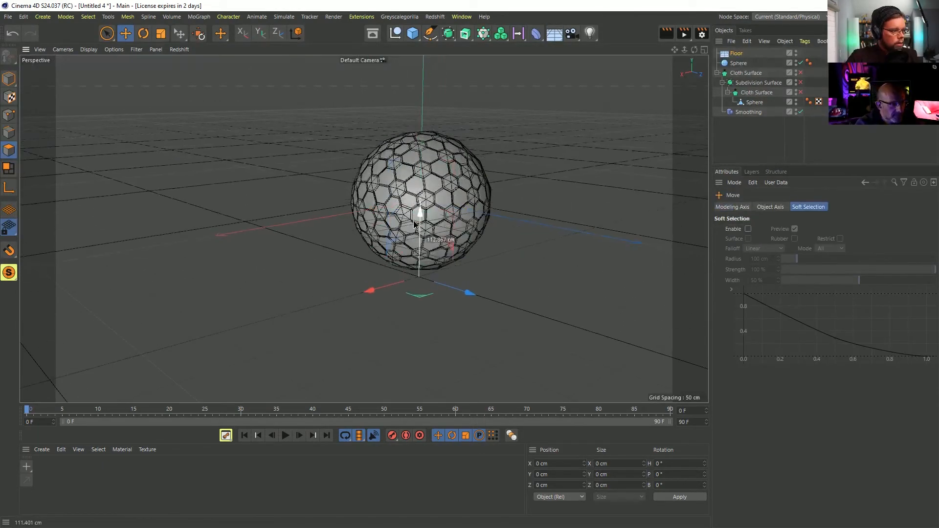
# Give the new icosahedron sphere a Soft Body simulation tag and show its soft body settings
pyautogui.click(736, 63)
pyautogui.rightClick(735, 63)
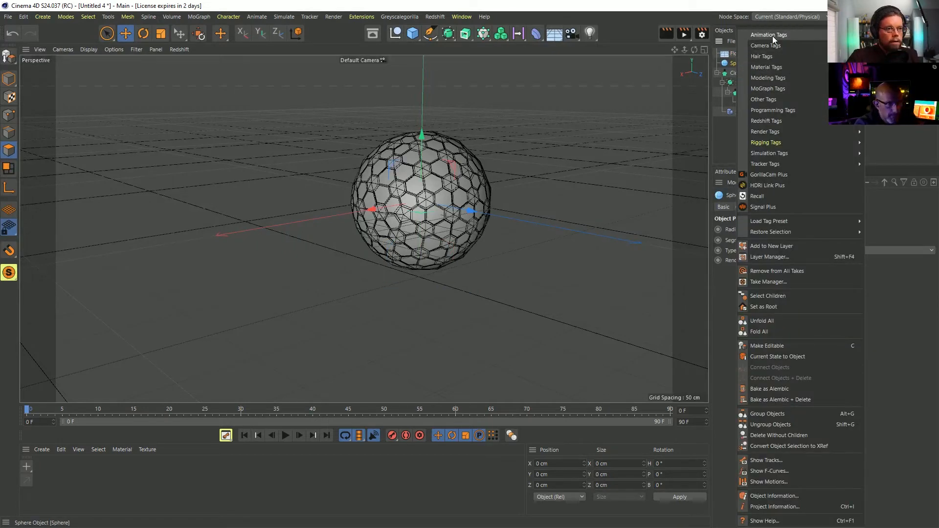
pyautogui.moveTo(792, 153)
pyautogui.click(888, 164)
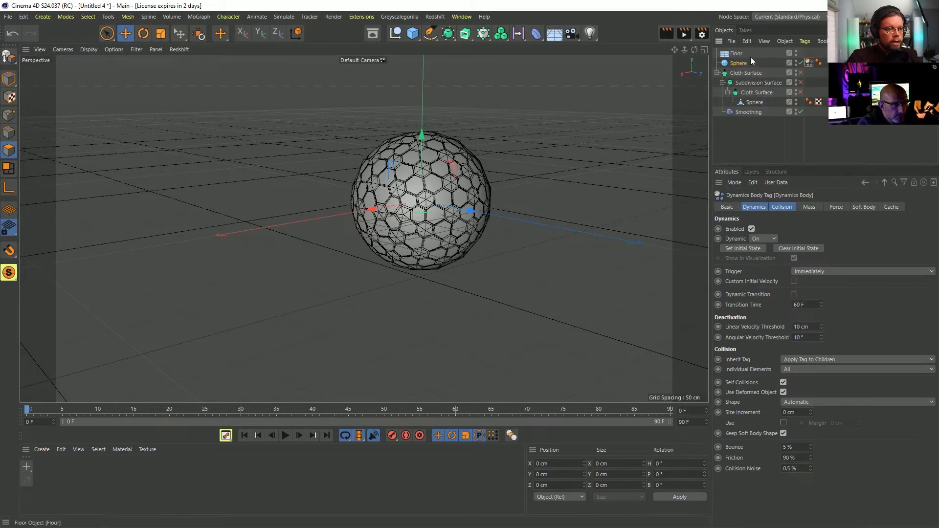
pyautogui.click(862, 207)
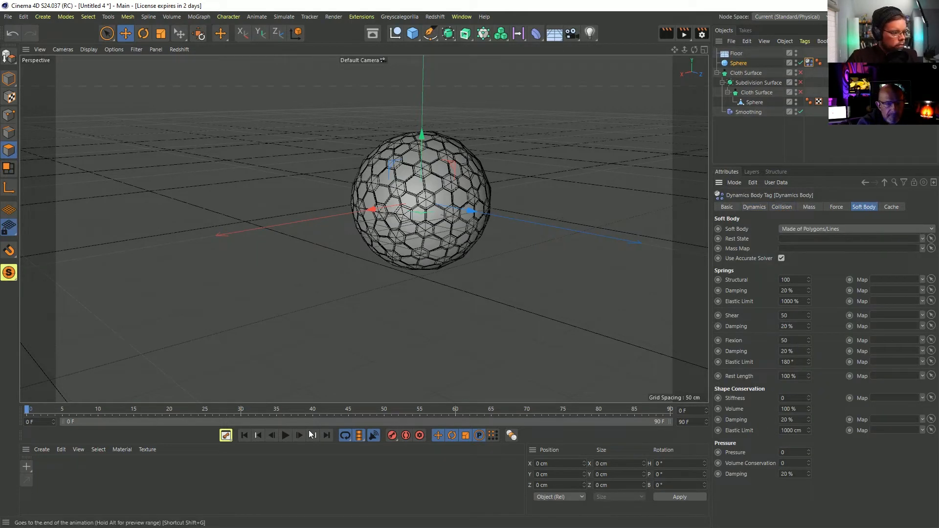
# Test-play the sphere's soft body simulation and return to the first frame
pyautogui.click(285, 436)
pyautogui.click(285, 435)
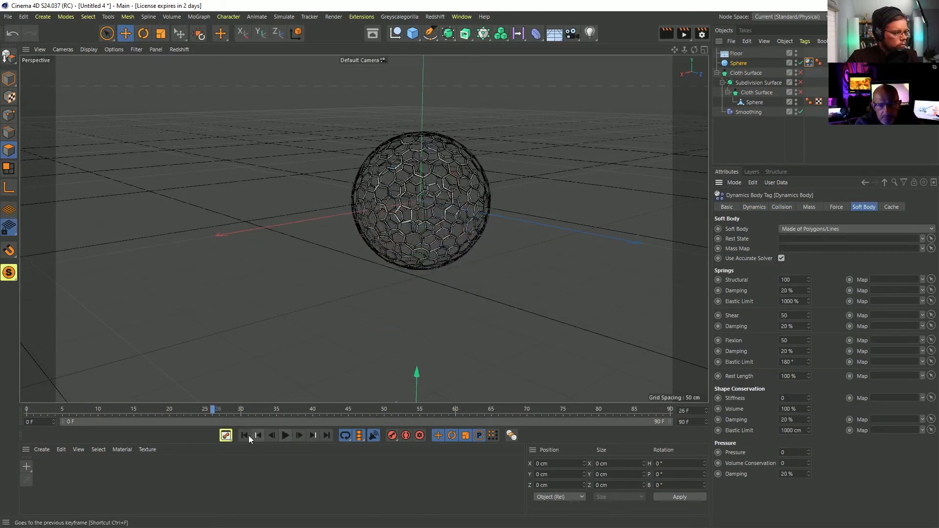
pyautogui.click(244, 435)
# Give the floor a Collider Body tag, replay the simulation and return to the first frame
pyautogui.click(809, 53)
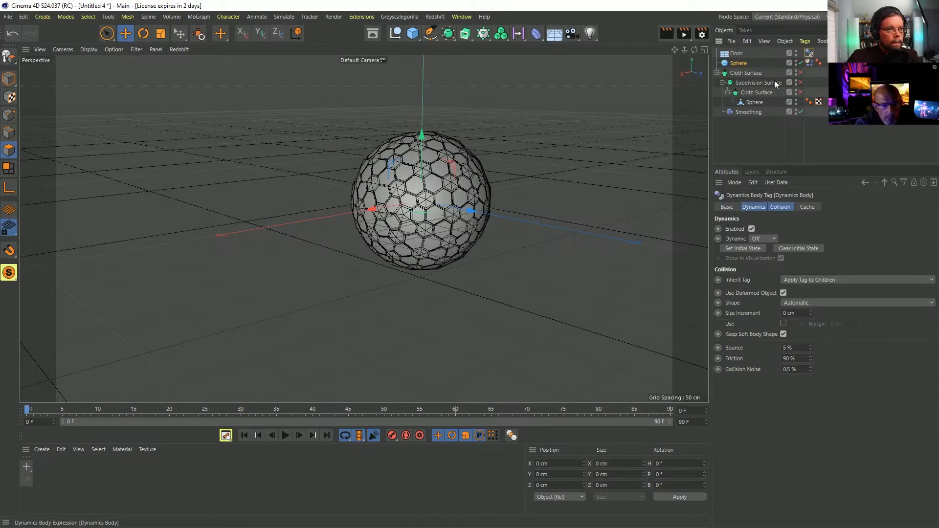
pyautogui.click(286, 434)
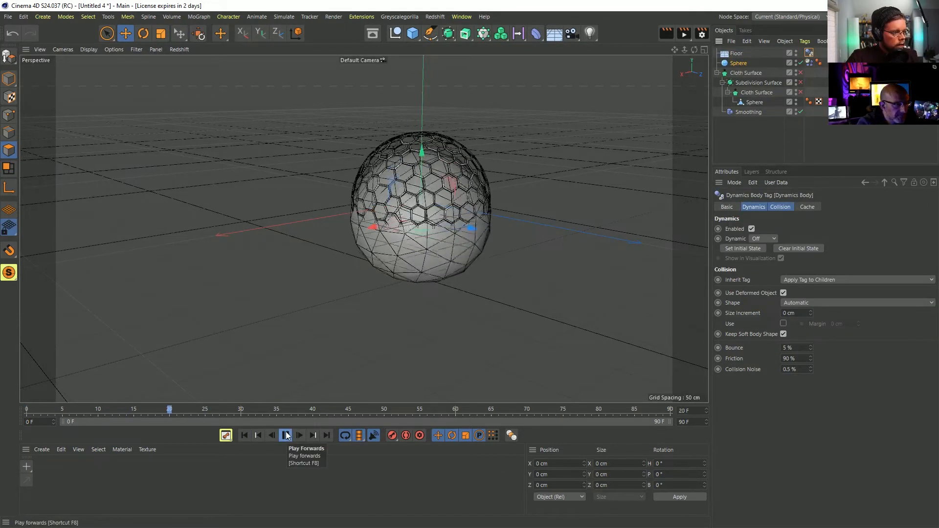
pyautogui.click(285, 436)
pyautogui.click(244, 435)
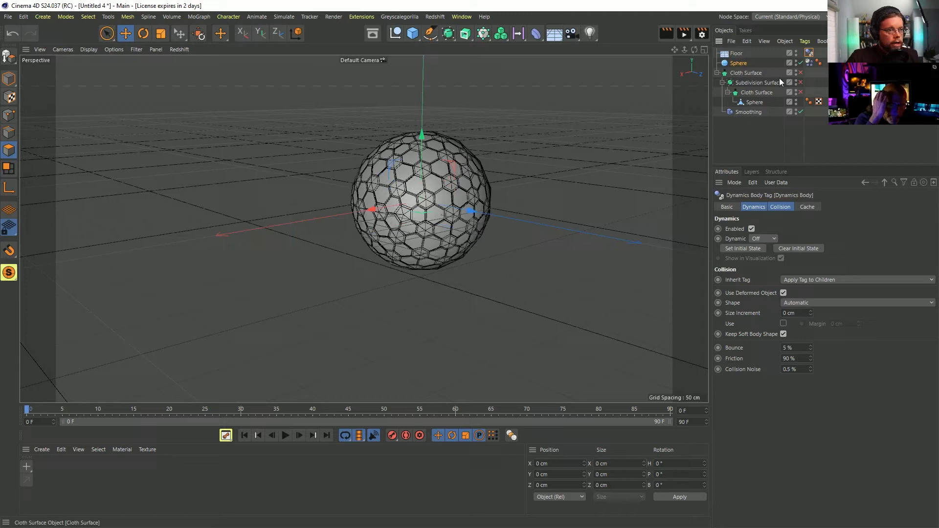
# Keyframe the sphere's soft body Rest Length at 100 % on frame 0 and 1 % on frames 10 and 20
pyautogui.click(809, 63)
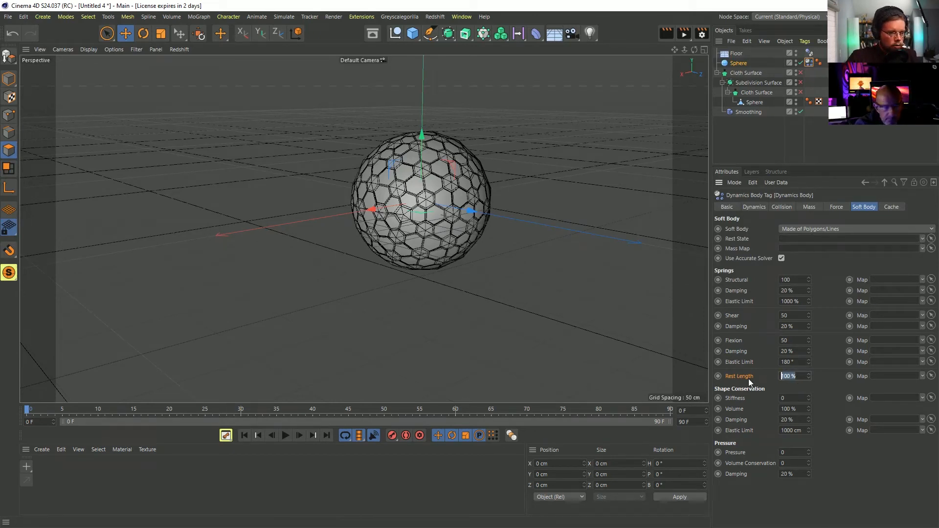
pyautogui.keyDown('ctrl'); pyautogui.click(718, 375); pyautogui.keyUp('ctrl')
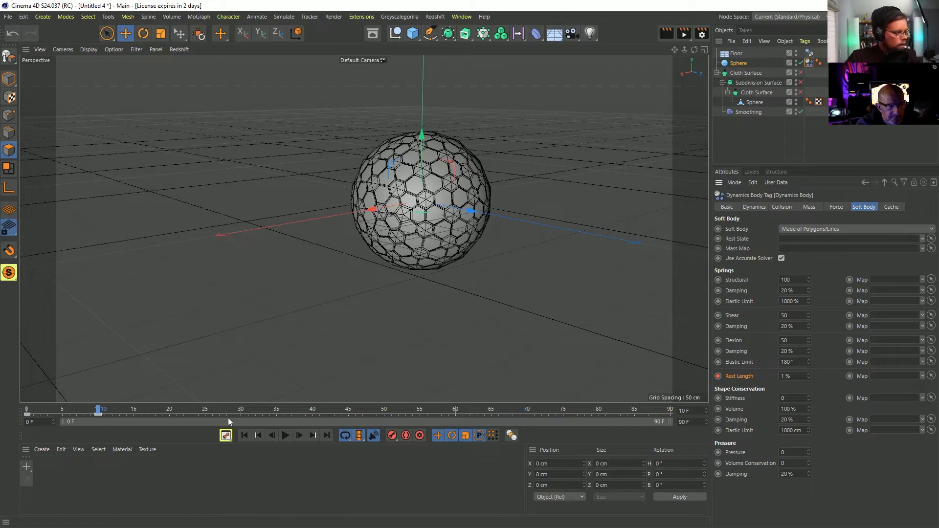
pyautogui.moveTo(97, 411); pyautogui.dragTo(169, 415)
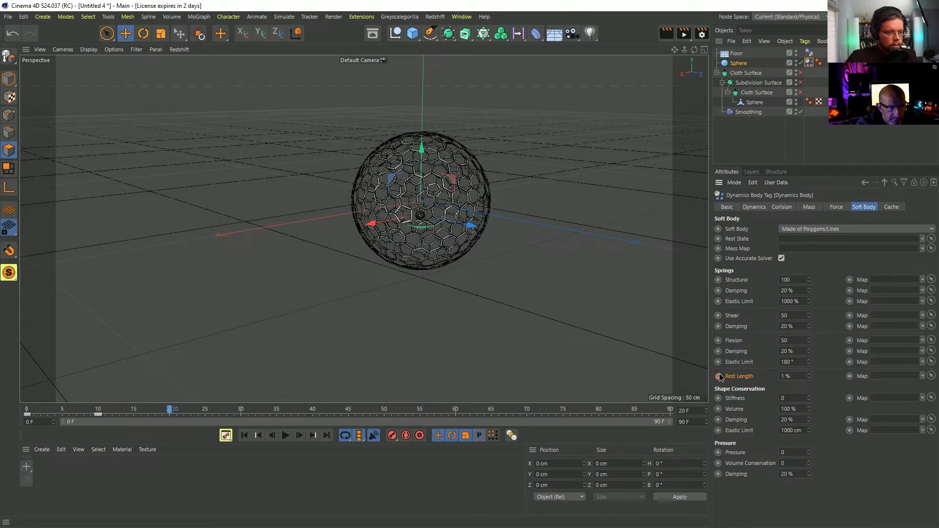
# Enter a Rest Length of 100 % at frame 90 and extend the animation's end to frame 133
pyautogui.moveTo(365, 412); pyautogui.dragTo(671, 410)
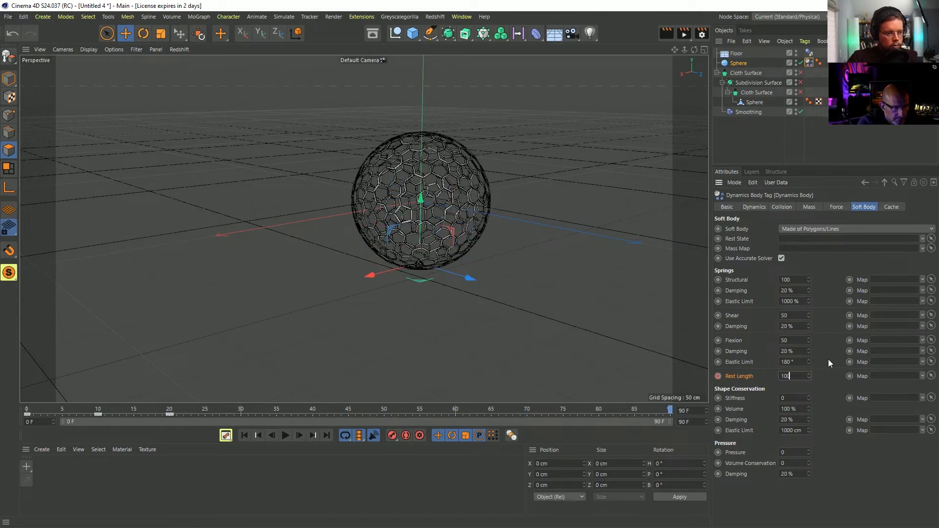
pyautogui.press('Return')
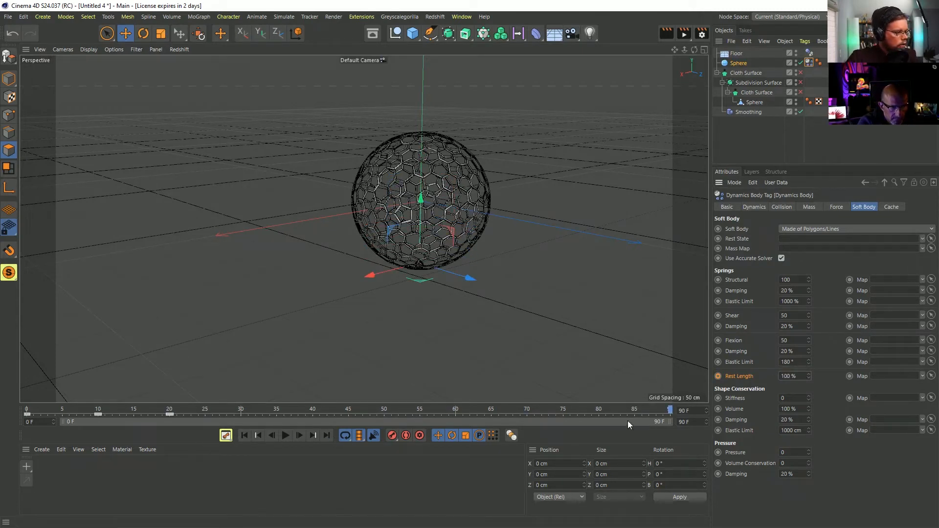
pyautogui.write('133')
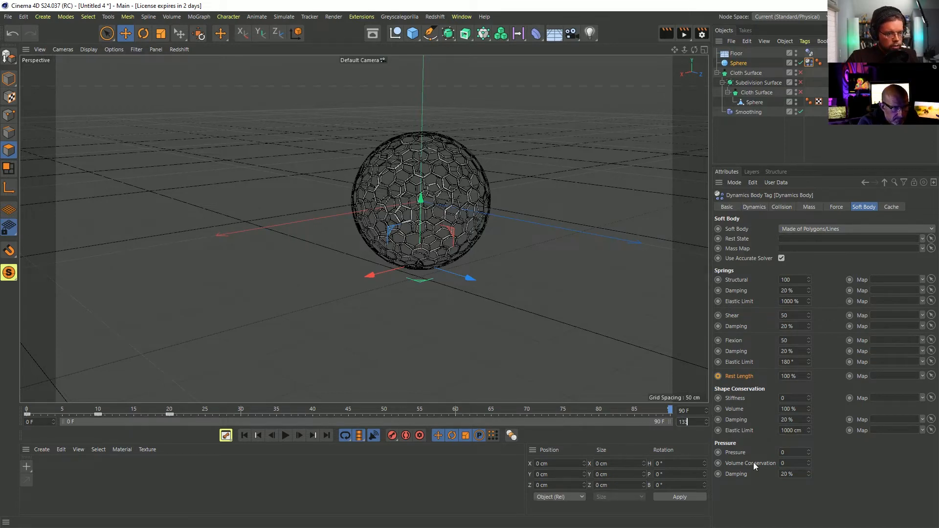
pyautogui.press('Return')
# Play the soft body simulation from the first frame and examine the sphere's behaviour near the floor up close
pyautogui.click(242, 435)
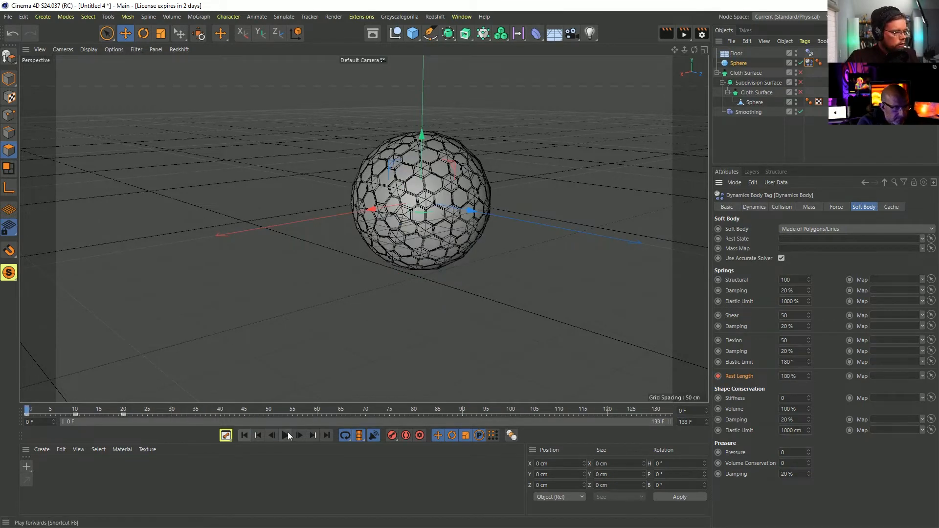
pyautogui.click(286, 435)
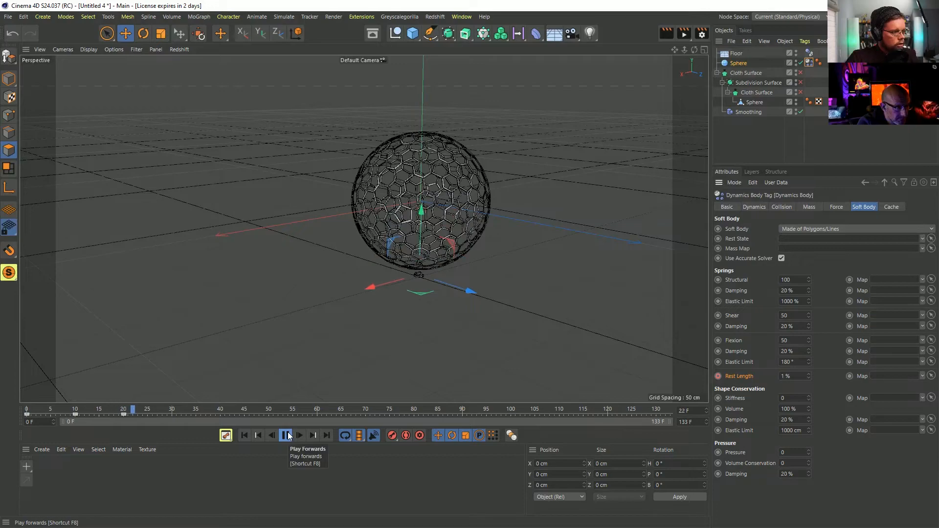
pyautogui.click(288, 435)
pyautogui.keyDown('alt'); pyautogui.moveTo(419, 275); pyautogui.dragTo(621, 268, button='right'); pyautogui.keyUp('alt')
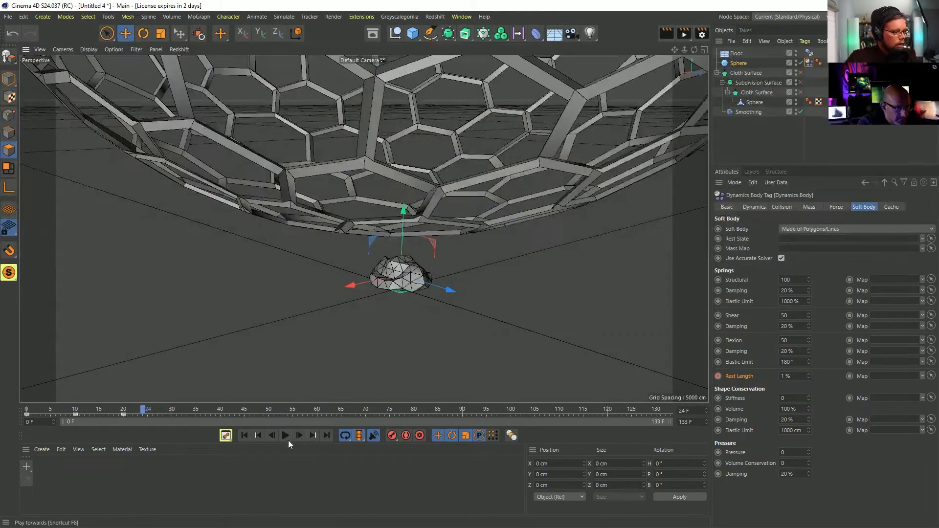
pyautogui.click(285, 435)
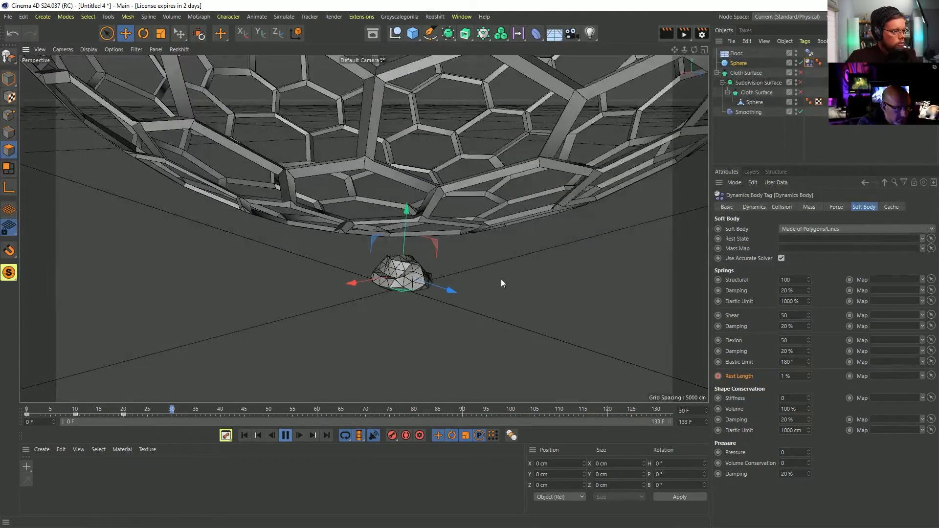
pyautogui.keyDown('alt'); pyautogui.moveTo(489, 272); pyautogui.dragTo(404, 291, button='right'); pyautogui.keyUp('alt')
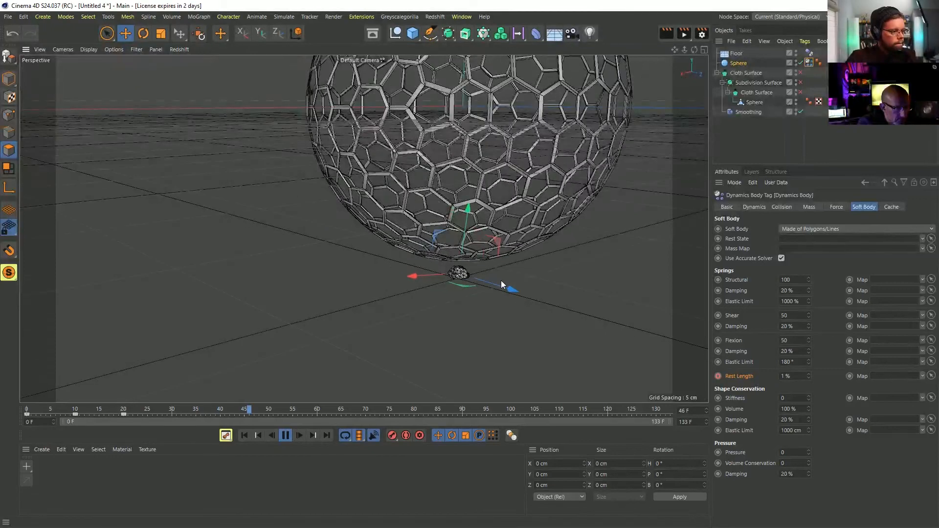
pyautogui.click(287, 436)
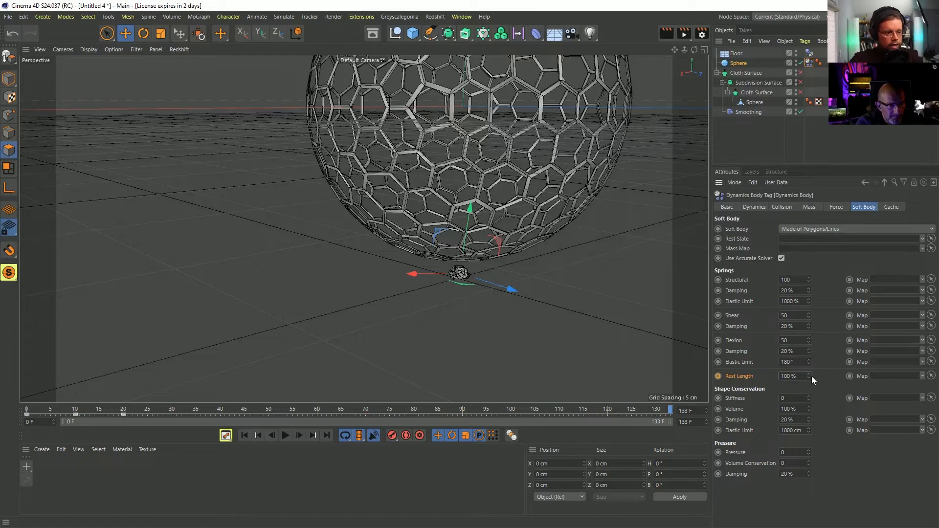
# Keyframe the sphere's soft body Rest Length at 100 % on frame 133, replay the simulation and return to the first frame
pyautogui.click(716, 377)
pyautogui.moveTo(509, 234)
pyautogui.keyDown('alt'); pyautogui.mouseDown(button='right')
pyautogui.moveTo(435, 255)
pyautogui.moveTo(494, 242)
pyautogui.mouseUp(button='right'); pyautogui.keyUp('alt')
pyautogui.click(286, 435)
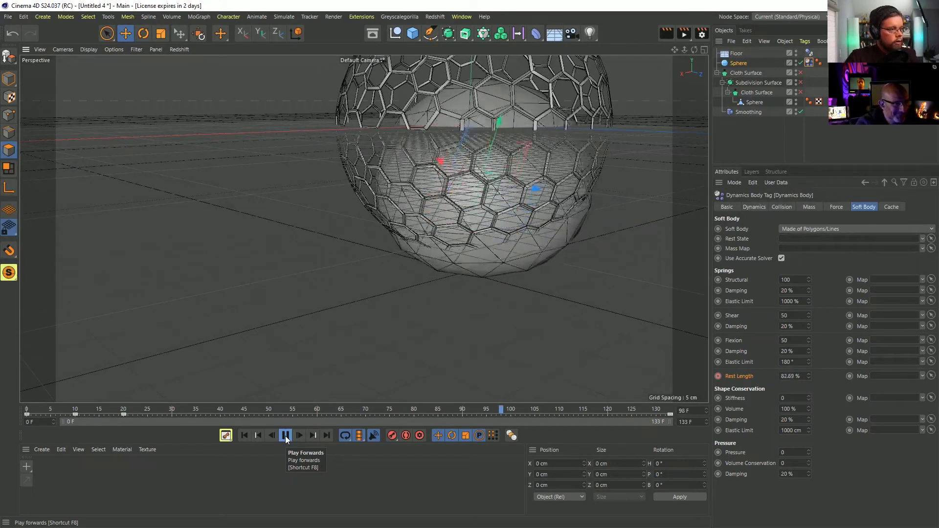
pyautogui.click(285, 435)
pyautogui.scroll(-4, 514, 220)
pyautogui.keyDown('alt'); pyautogui.moveTo(493, 225); pyautogui.dragTo(419, 299, button='middle'); pyautogui.keyUp('alt')
pyautogui.scroll(3, 419, 299)
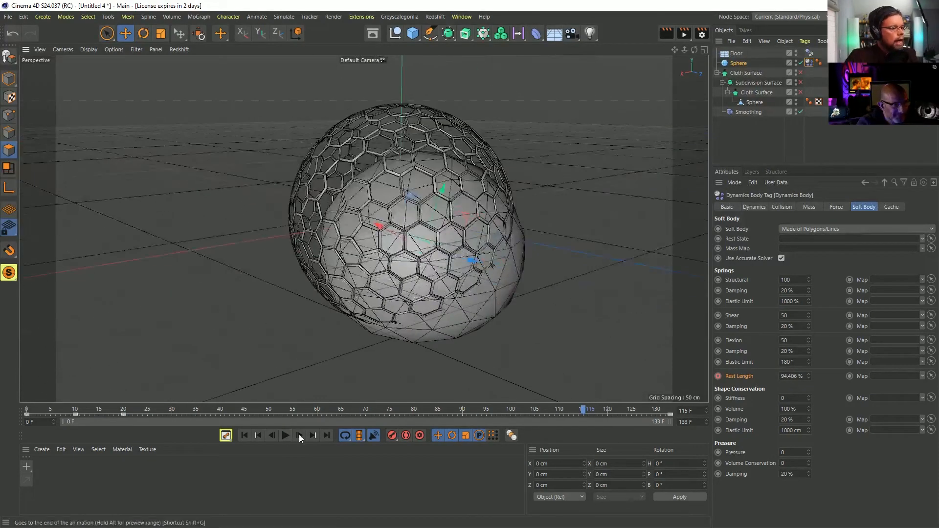
pyautogui.click(244, 435)
# Convert the soft body sphere into an editable polygon object
pyautogui.keyDown('alt'); pyautogui.moveTo(417, 148); pyautogui.dragTo(409, 228, button='middle'); pyautogui.keyUp('alt')
pyautogui.keyDown('alt'); pyautogui.moveTo(409, 229); pyautogui.dragTo(388, 260); pyautogui.keyUp('alt')
pyautogui.scroll(2, 388, 260)
pyautogui.click(737, 65)
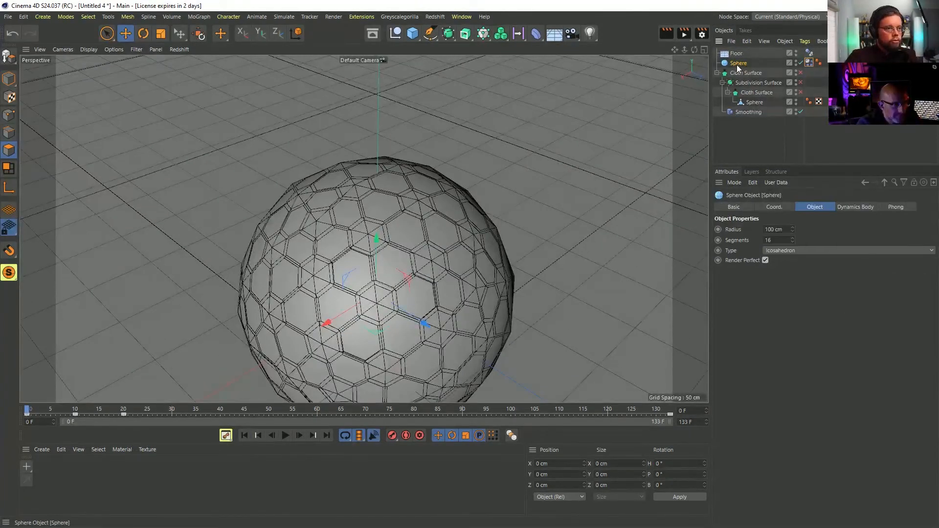
pyautogui.press('c')
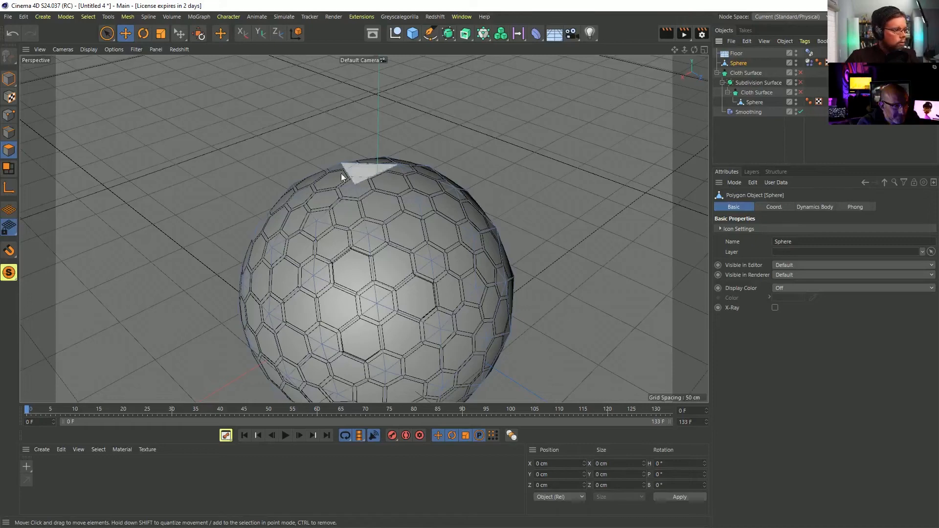
# Select a single point near the top of the soft body sphere and look up its index in the point list
pyautogui.click(8, 116)
pyautogui.click(353, 183)
pyautogui.moveTo(353, 183)
pyautogui.keyDown('alt'); pyautogui.mouseDown()
pyautogui.moveTo(361, 205)
pyautogui.moveTo(350, 170)
pyautogui.mouseUp(); pyautogui.keyUp('alt')
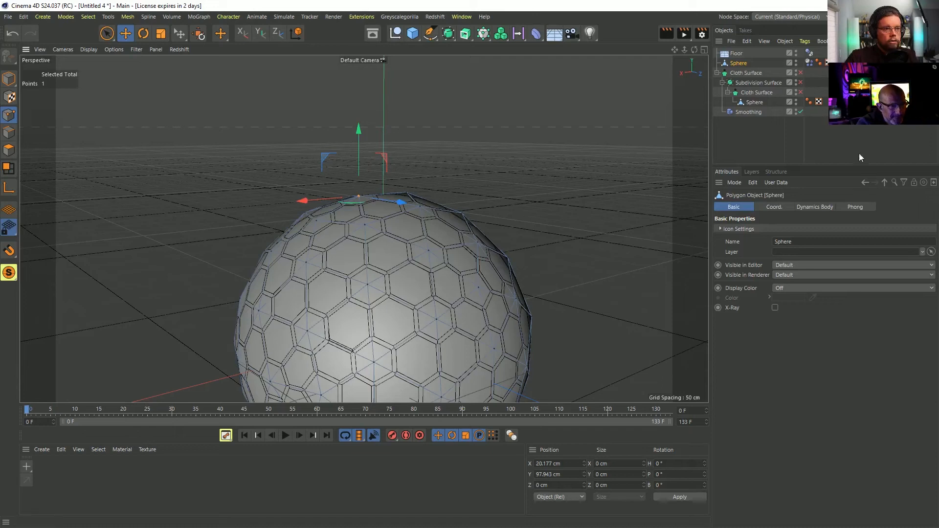
pyautogui.click(775, 172)
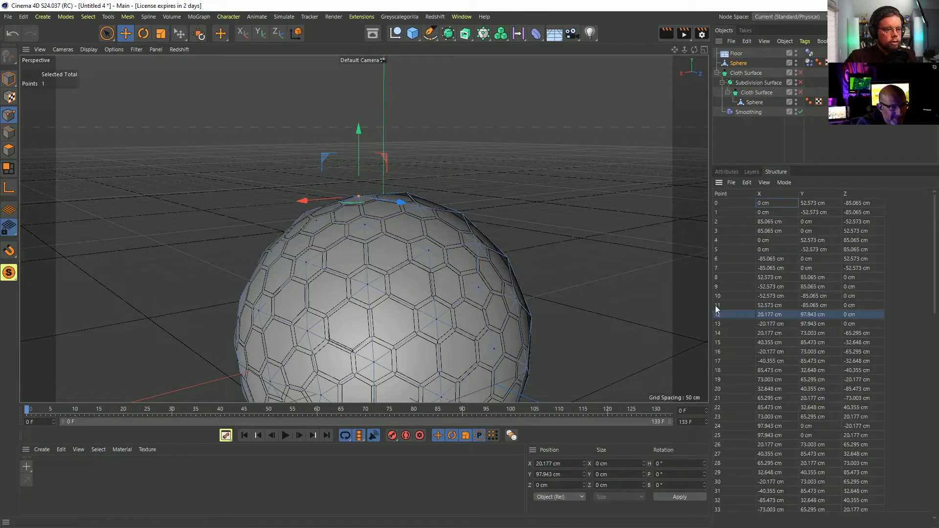
pyautogui.click(717, 172)
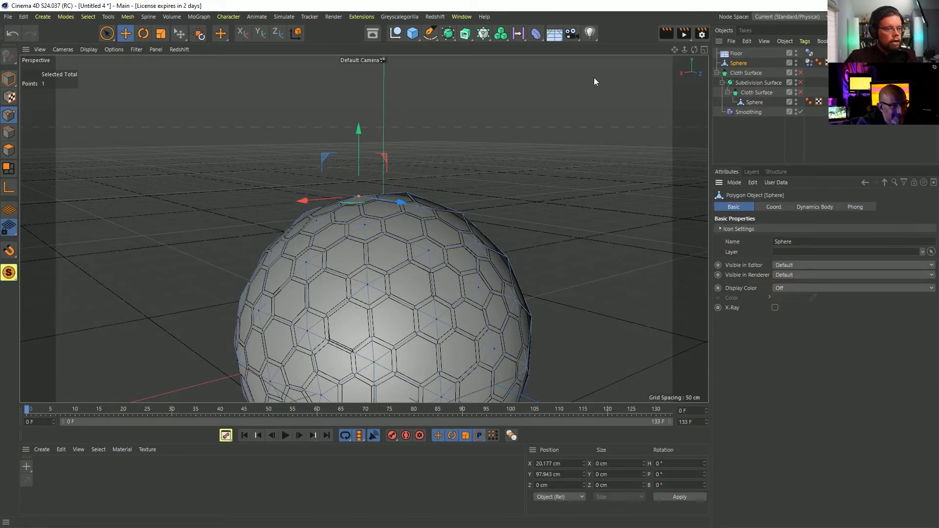
# Add a dynamics Spring object and move it with snapping onto the point near the top of the sphere
pyautogui.click(284, 17)
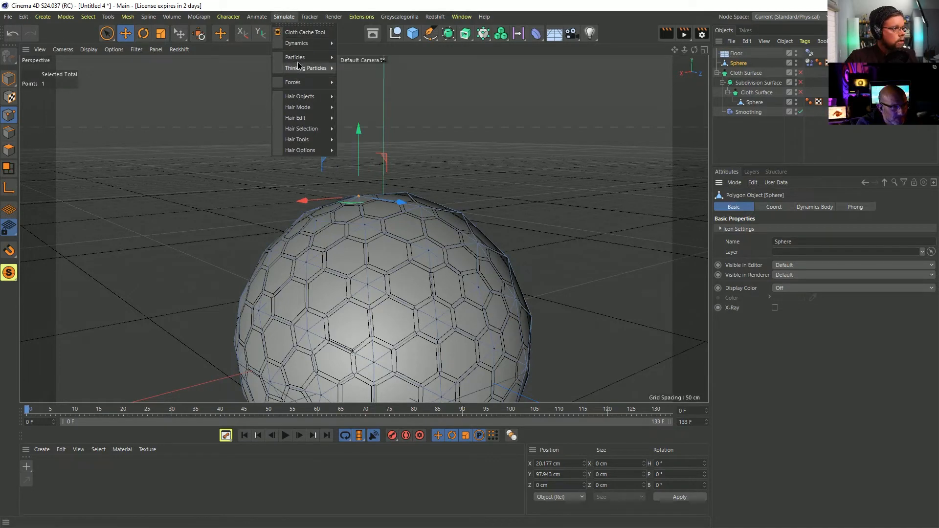
pyautogui.moveTo(308, 43)
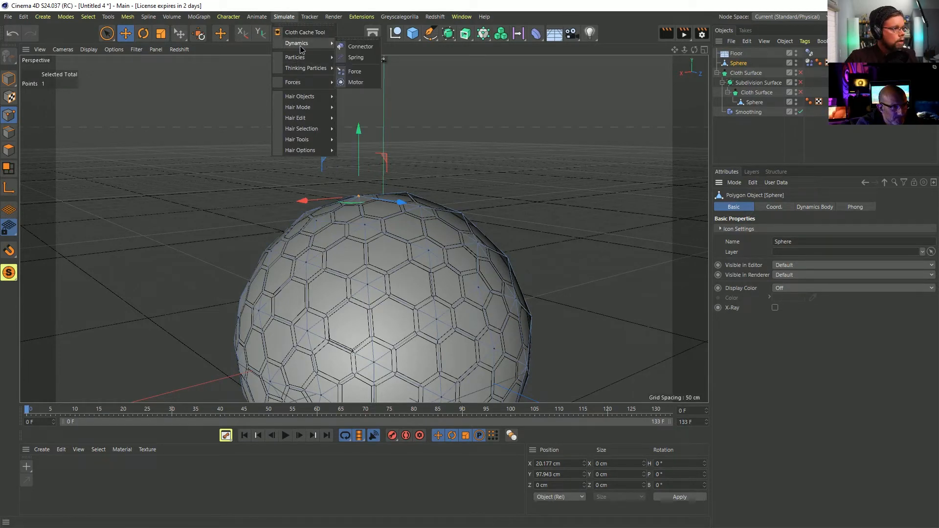
pyautogui.click(356, 57)
pyautogui.keyDown('alt'); pyautogui.moveTo(444, 166); pyautogui.dragTo(405, 204); pyautogui.keyUp('alt')
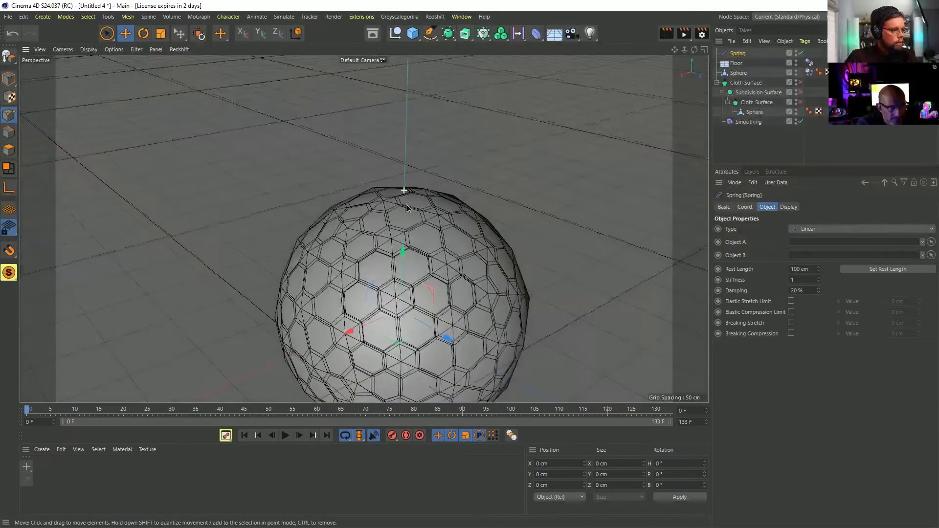
pyautogui.hotkey('shift', 's')
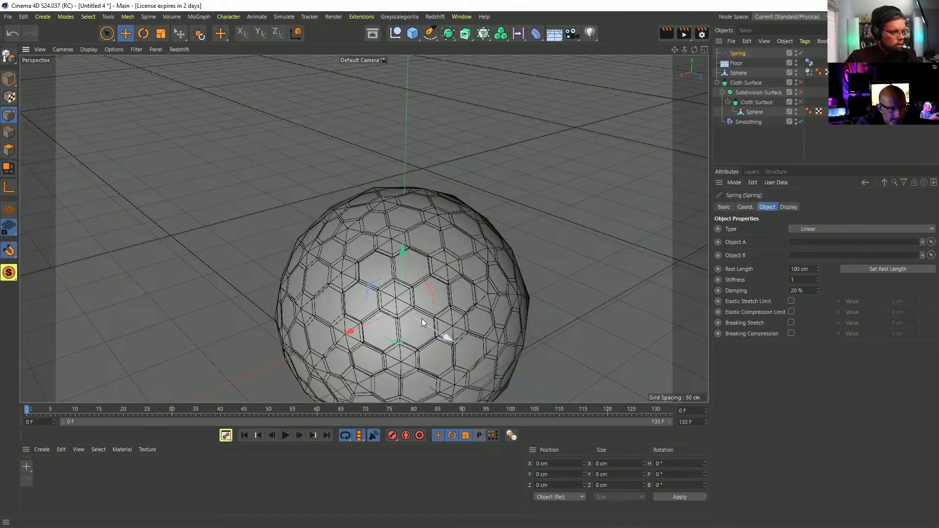
pyautogui.moveTo(412, 292); pyautogui.dragTo(392, 206)
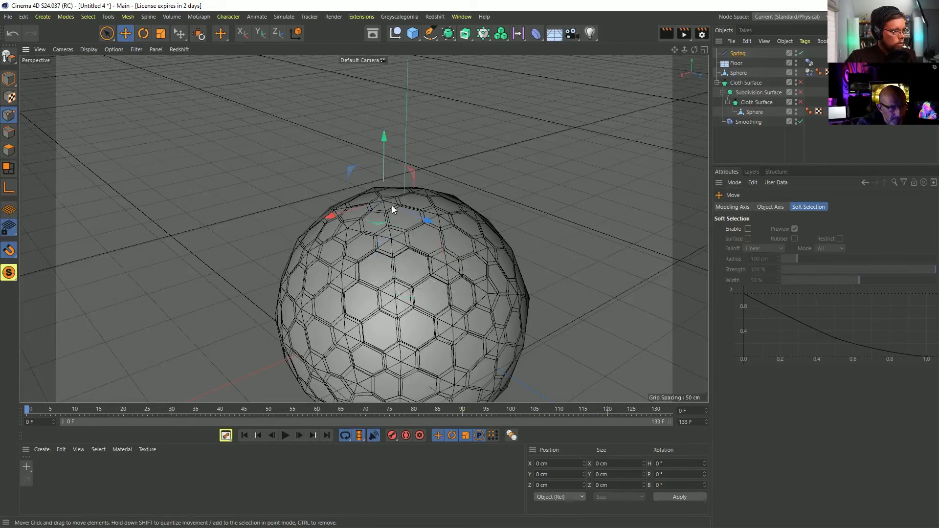
pyautogui.scroll(2, 389, 207)
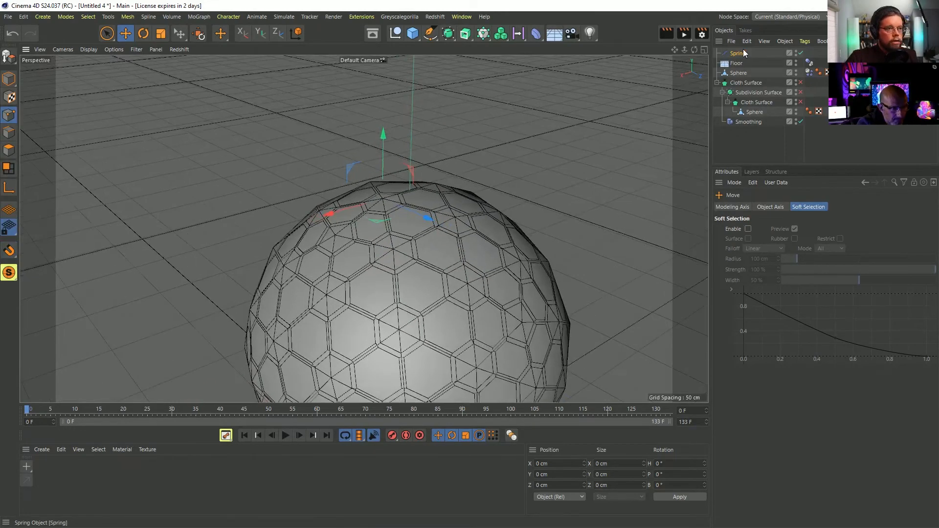
# Assign the soft body sphere as the spring's Object B, attached at Polygon Point index 12, with a Rest Length of 0 cm
pyautogui.click(743, 52)
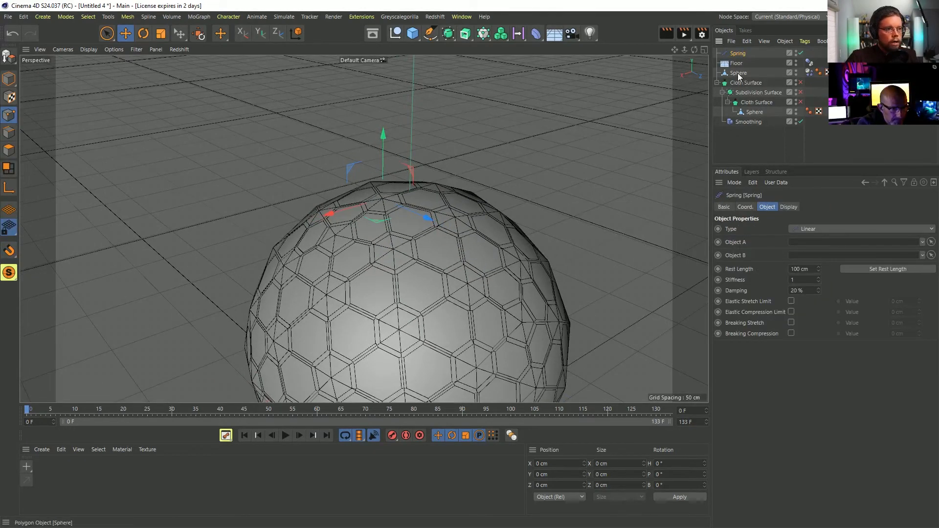
pyautogui.moveTo(809, 255); pyautogui.dragTo(805, 256)
pyautogui.click(808, 265)
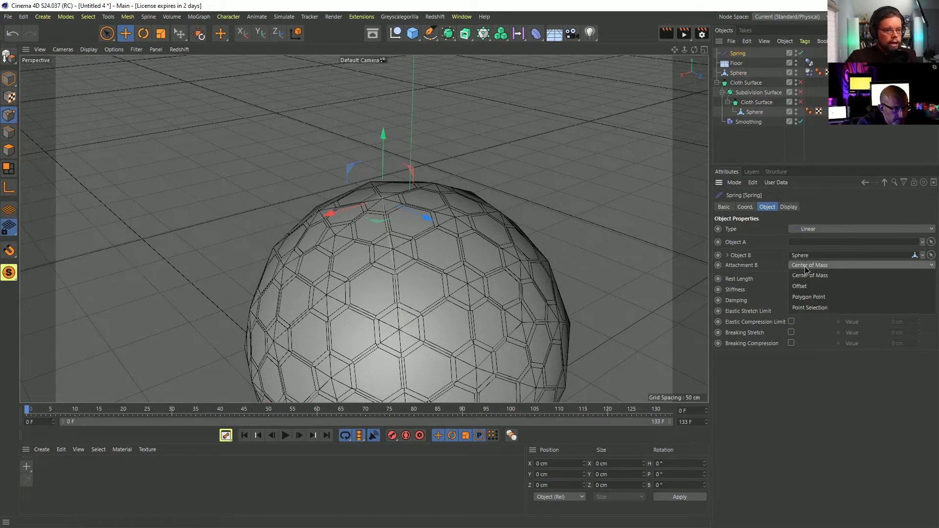
pyautogui.click(813, 297)
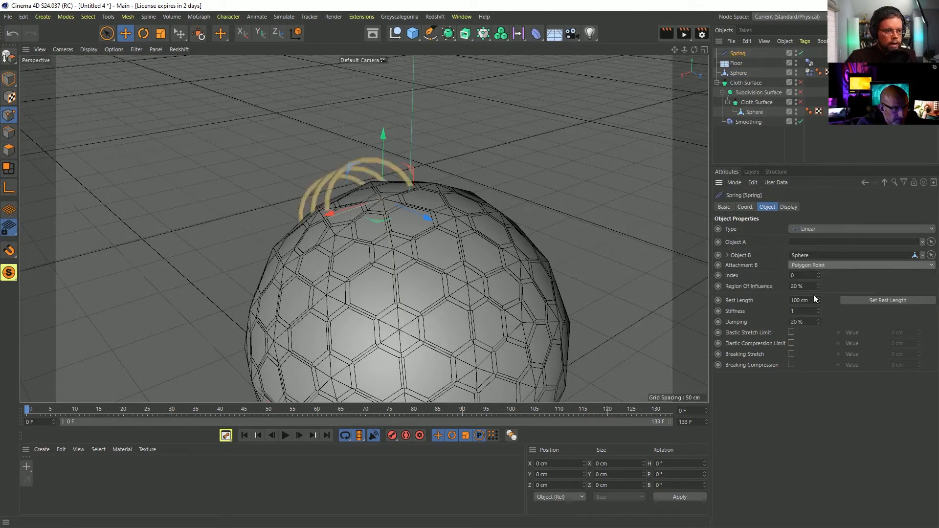
pyautogui.write('12')
pyautogui.press('Return')
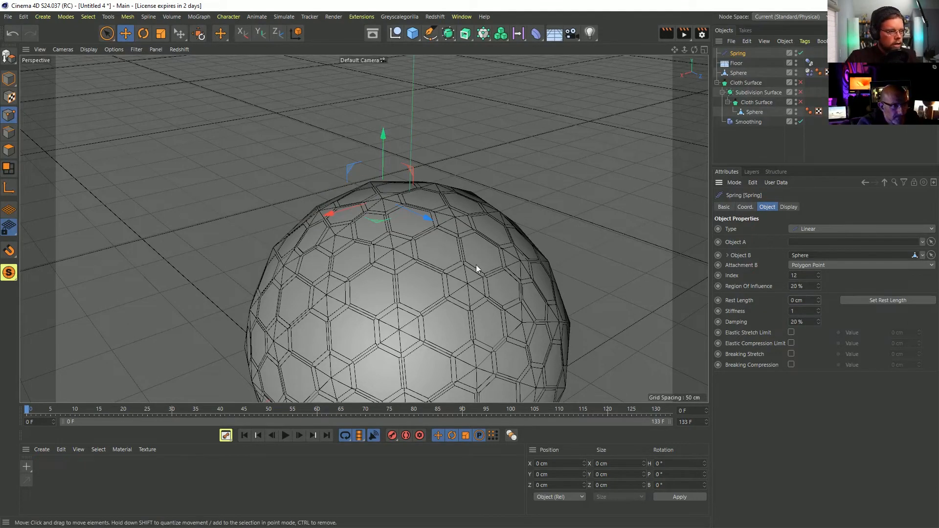
# Play the simulation to check how the spring holds the sphere as it shrinks and grows, and return to the first frame
pyautogui.scroll(-5, 478, 269)
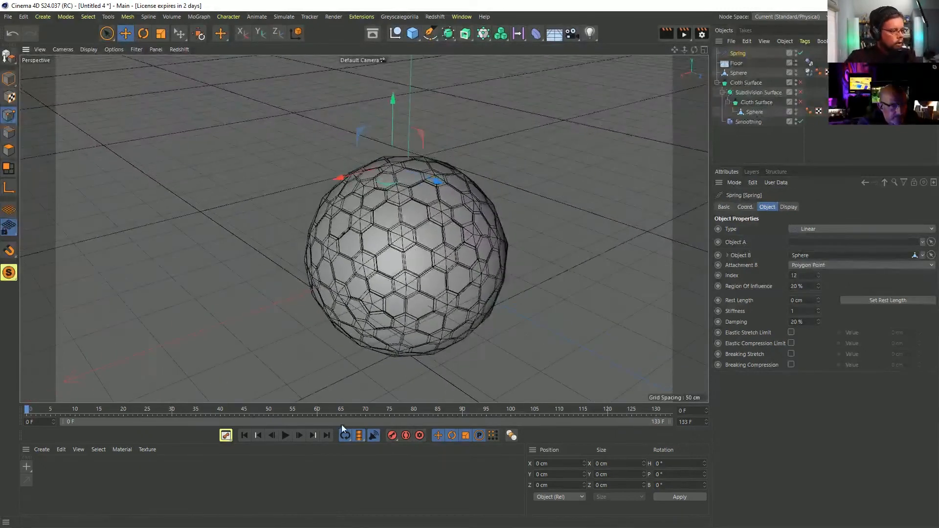
pyautogui.click(285, 435)
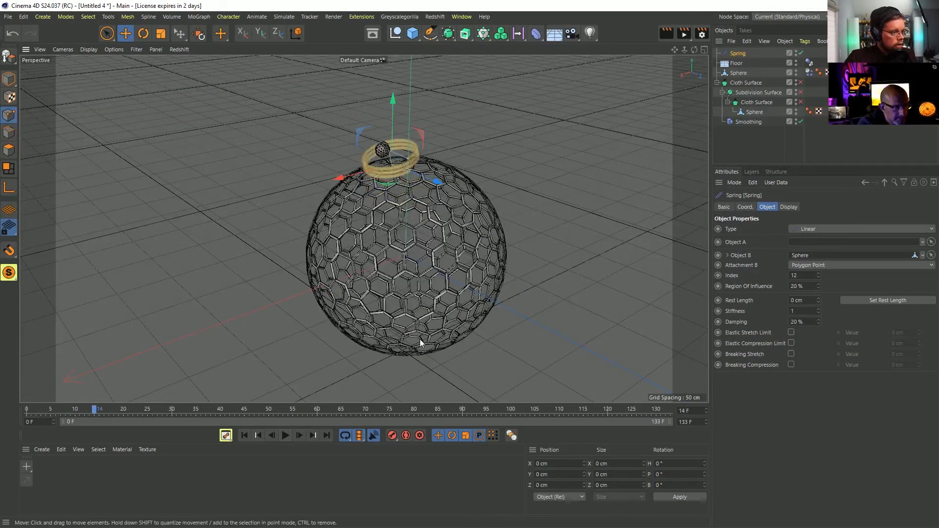
pyautogui.click(285, 435)
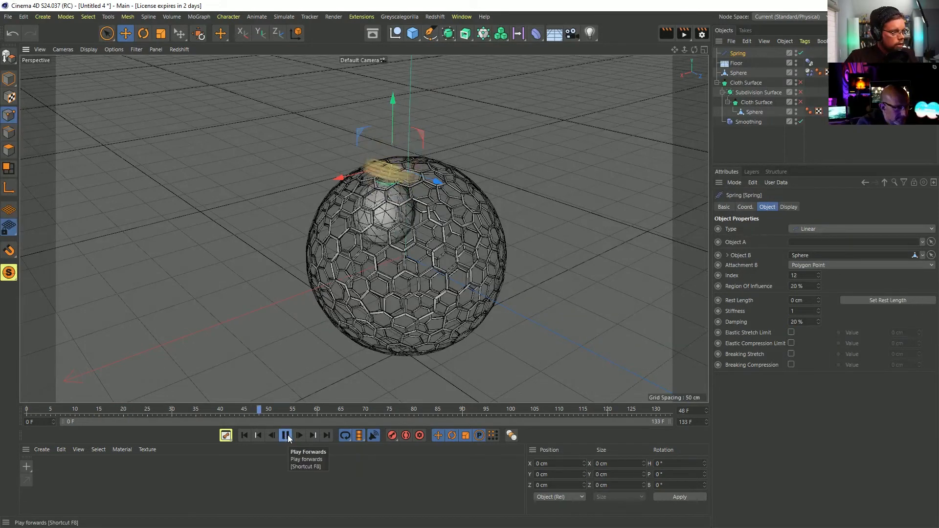
pyautogui.click(285, 435)
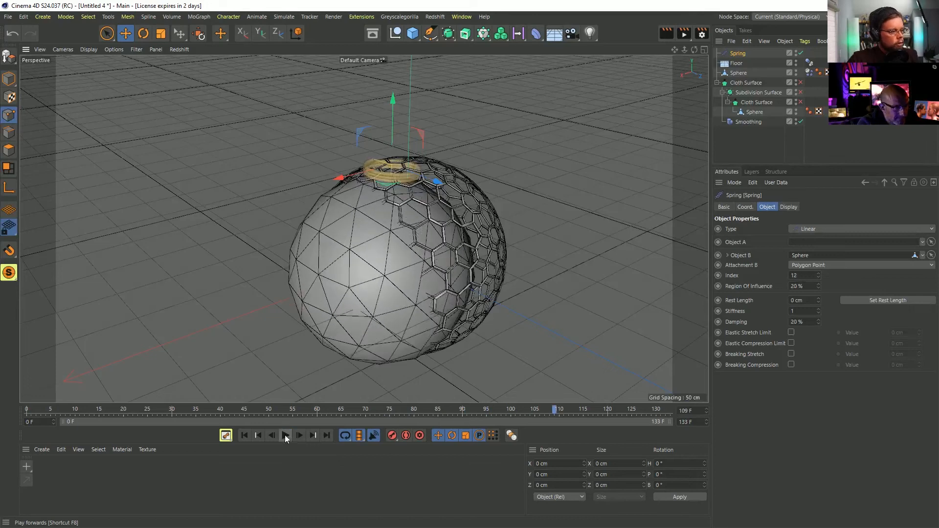
pyautogui.click(244, 435)
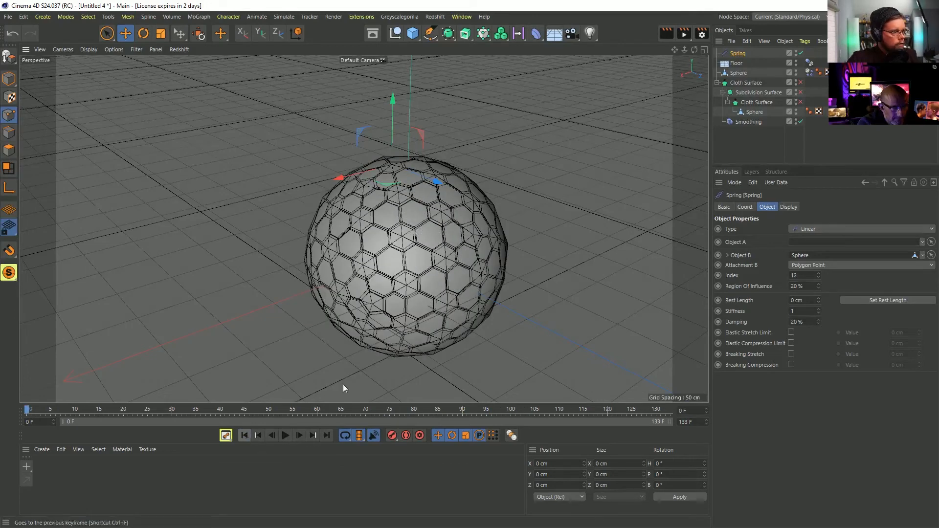
# Rename the soft body sphere as Ref
pyautogui.click(737, 74)
pyautogui.write('Ref')
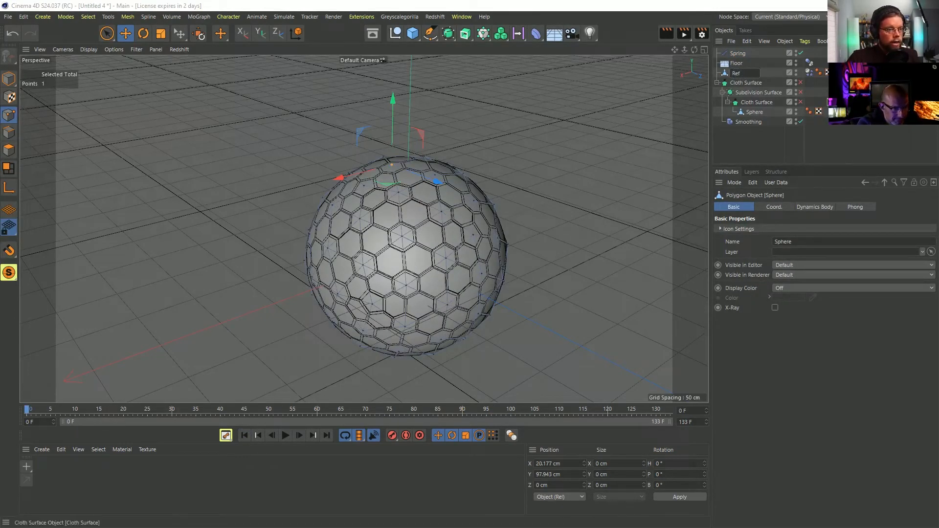
pyautogui.press('Return')
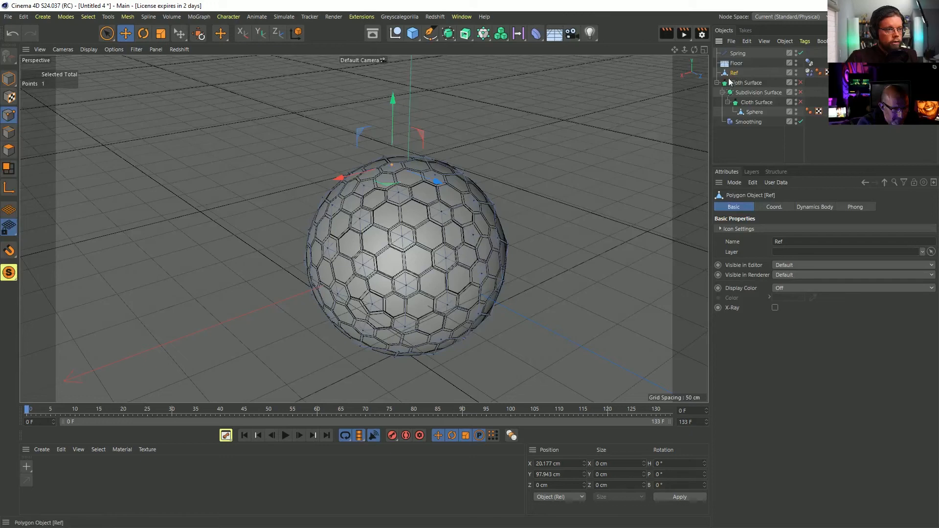
# Add a Mesh deformer as a child of the net sphere inside the Cloth Surface hierarchy
pyautogui.click(755, 112)
pyautogui.click(535, 33)
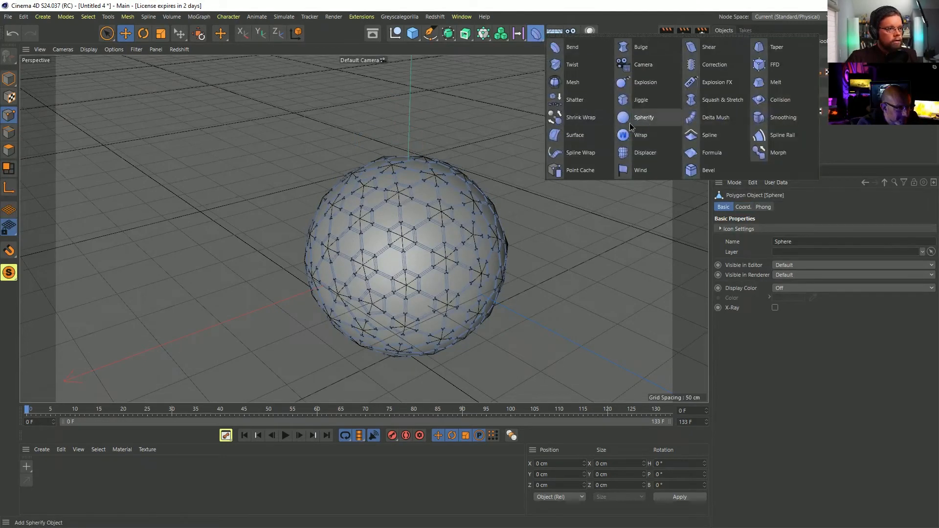
pyautogui.click(575, 87)
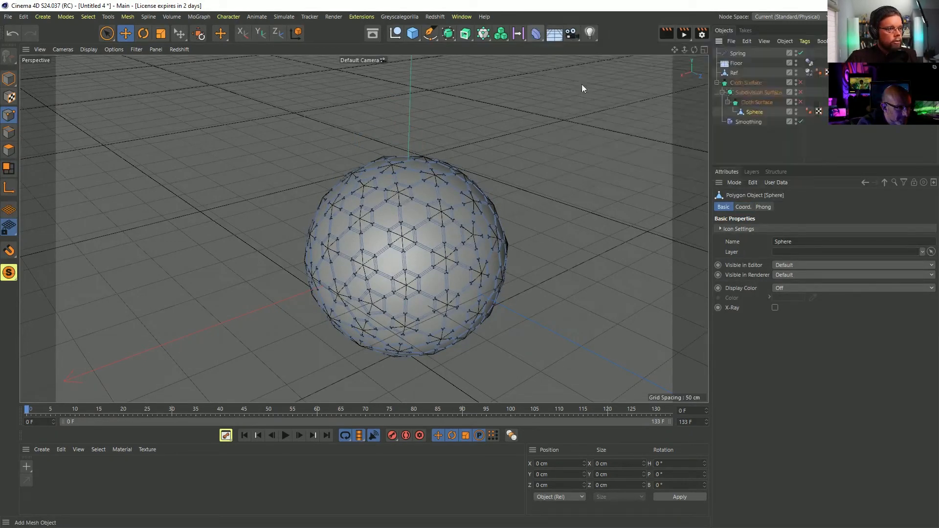
pyautogui.moveTo(740, 55); pyautogui.dragTo(761, 125)
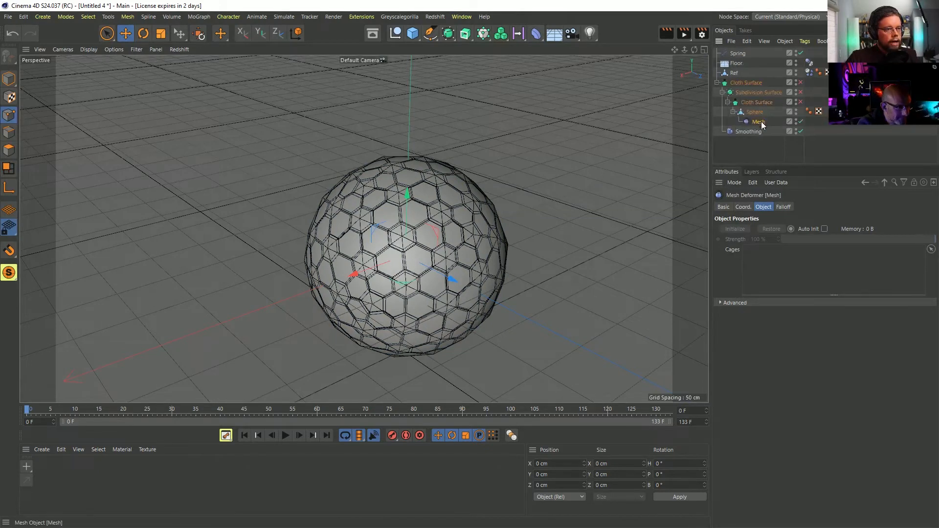
# Initialize the Mesh deformer with Ref as its cage and External set to Surface (Area), and preview the animation
pyautogui.moveTo(733, 73); pyautogui.dragTo(778, 250)
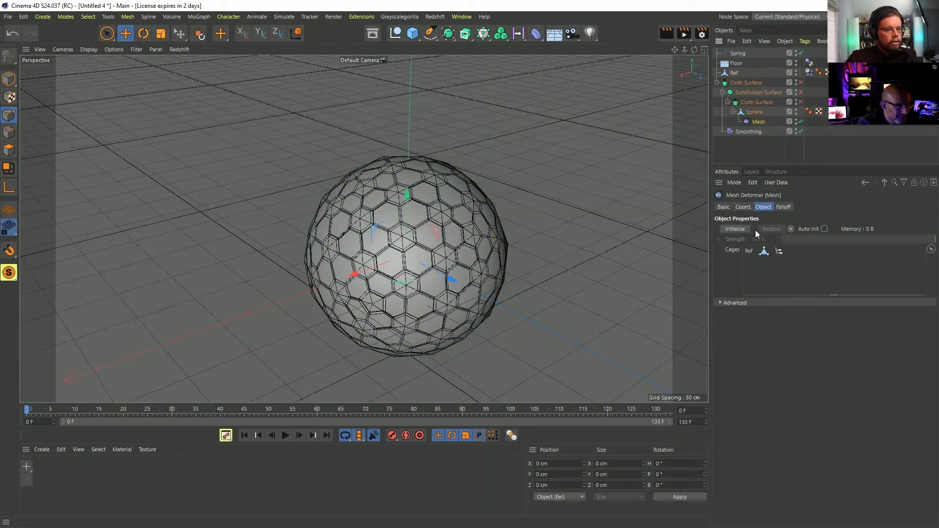
pyautogui.click(730, 303)
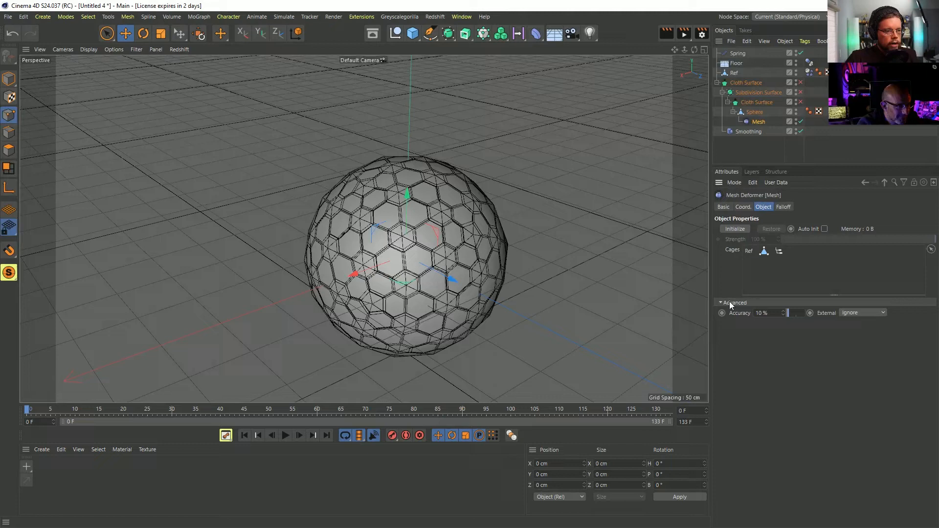
pyautogui.click(861, 313)
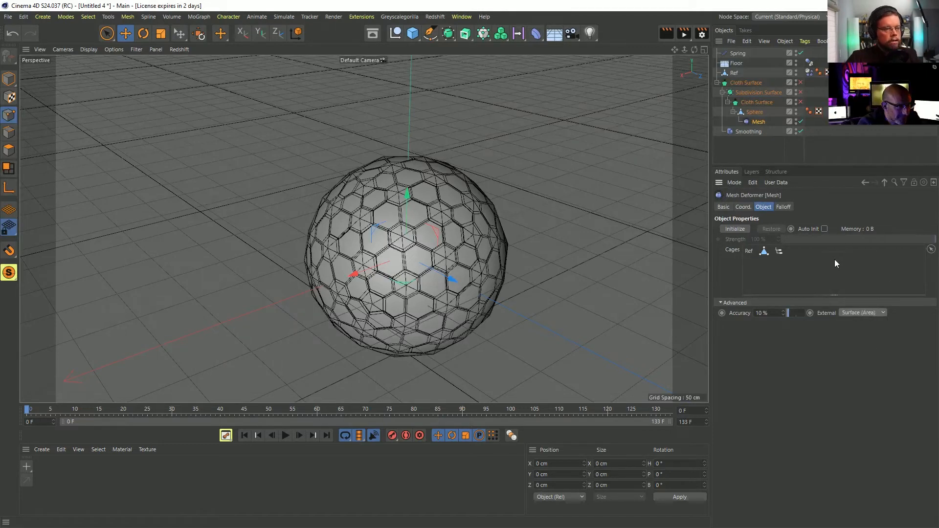
pyautogui.click(736, 229)
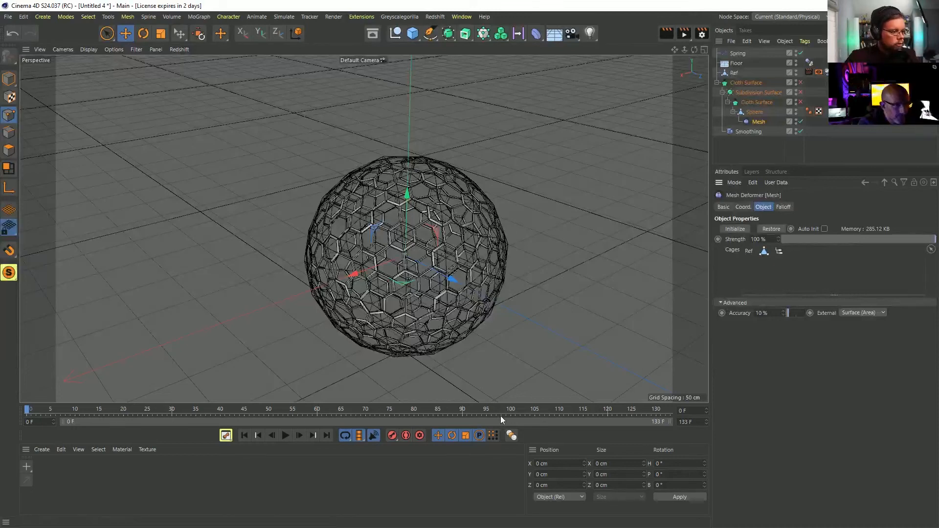
pyautogui.click(286, 436)
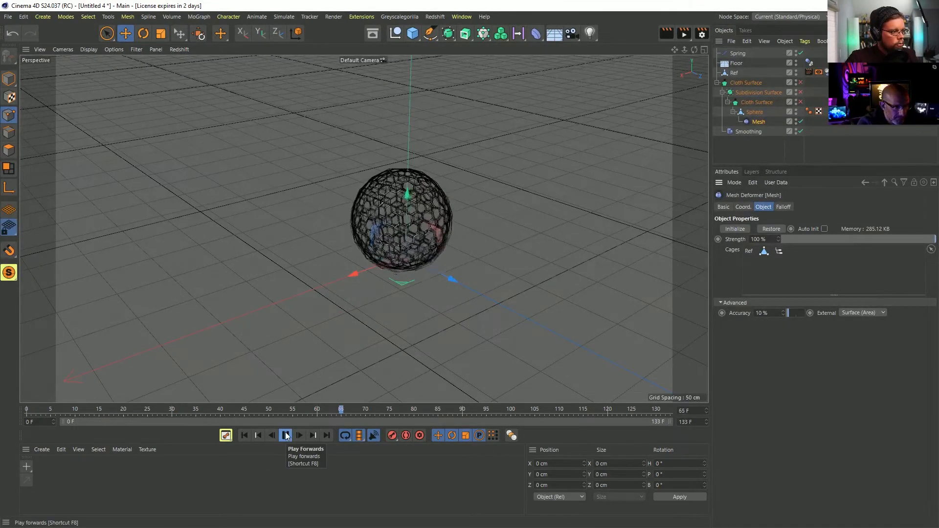
pyautogui.click(243, 435)
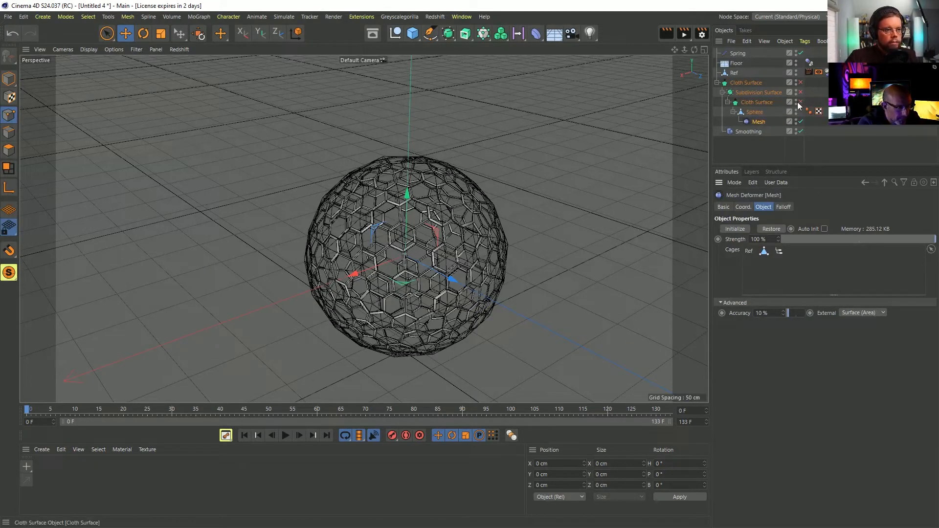
# Enable both Cloth Surfaces and the Subdivision Surface, and play back the simulation before returning to the first frame
pyautogui.moveTo(800, 101); pyautogui.dragTo(800, 82)
pyautogui.click(763, 146)
pyautogui.scroll(2, 412, 293)
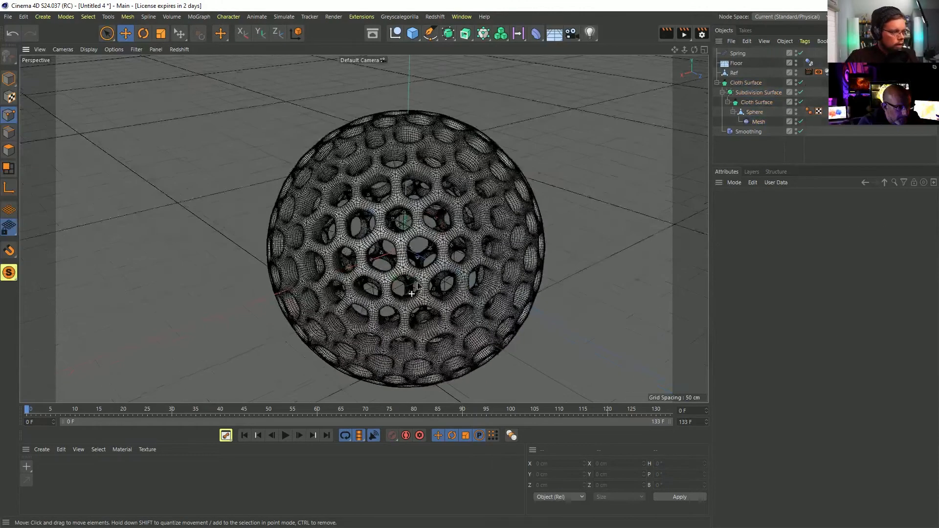
pyautogui.click(286, 436)
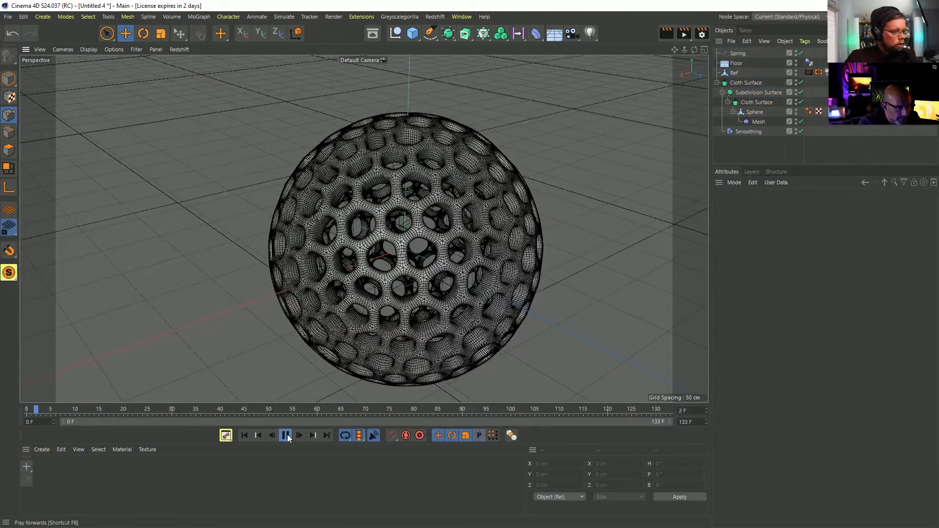
pyautogui.click(287, 436)
pyautogui.scroll(-2, 435, 233)
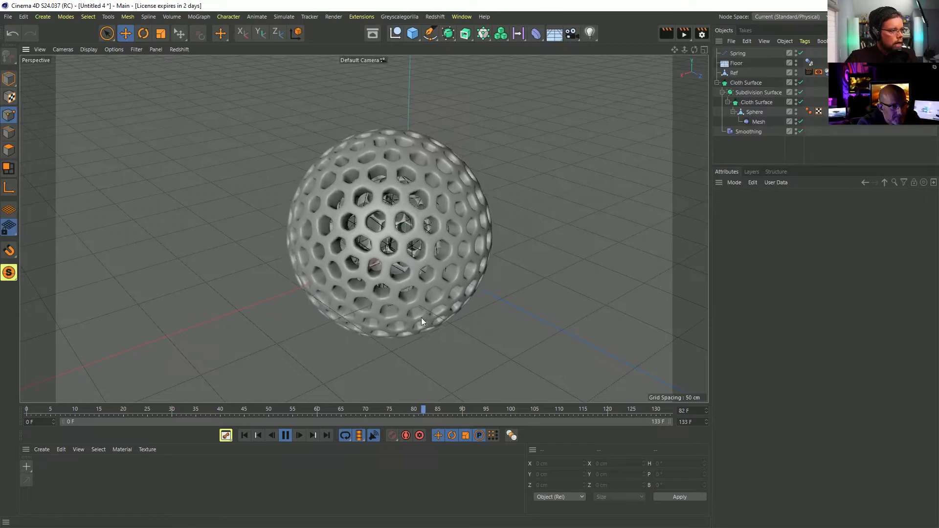
pyautogui.click(285, 436)
pyautogui.click(244, 435)
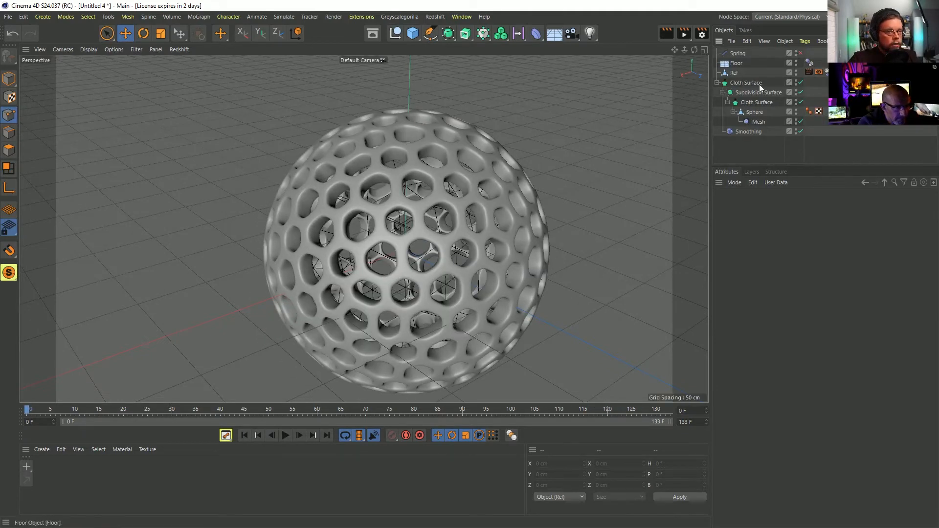
# Play back the simulation with the Spring object disabled and return to the first frame to inspect the ball
pyautogui.click(286, 435)
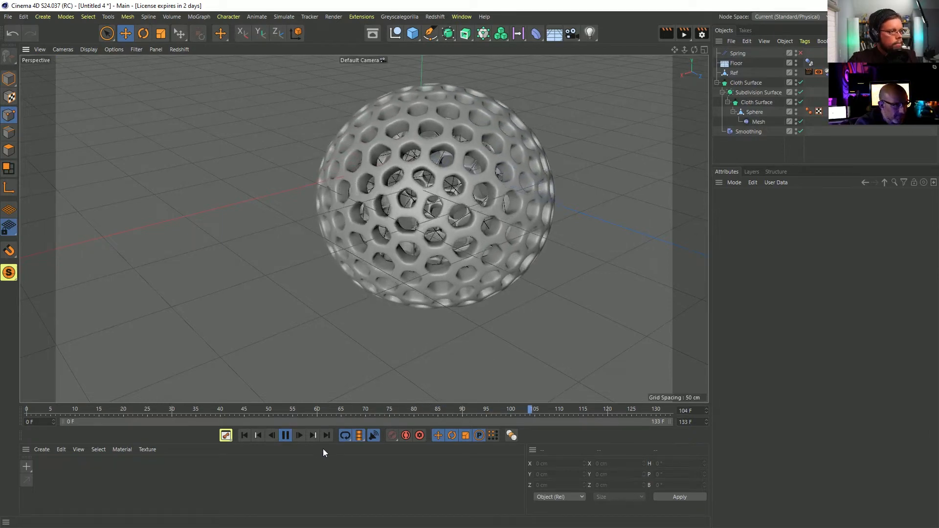
pyautogui.click(286, 436)
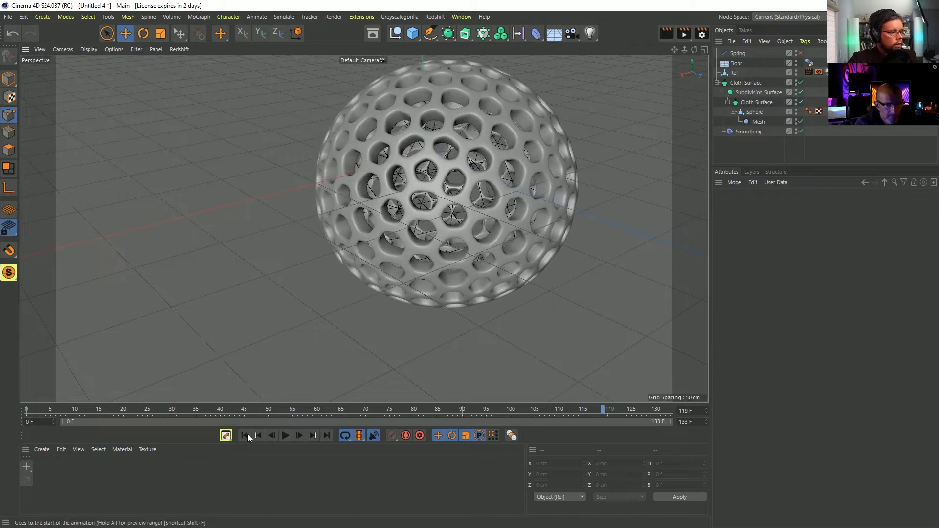
pyautogui.click(243, 436)
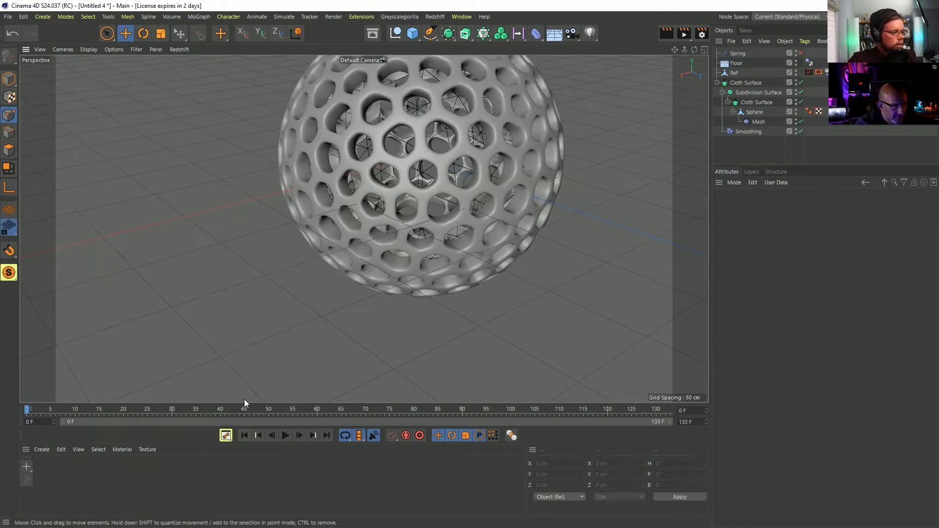
pyautogui.keyDown('alt'); pyautogui.moveTo(405, 98); pyautogui.dragTo(398, 178, button='middle'); pyautogui.keyUp('alt')
pyautogui.scroll(-2, 349, 224)
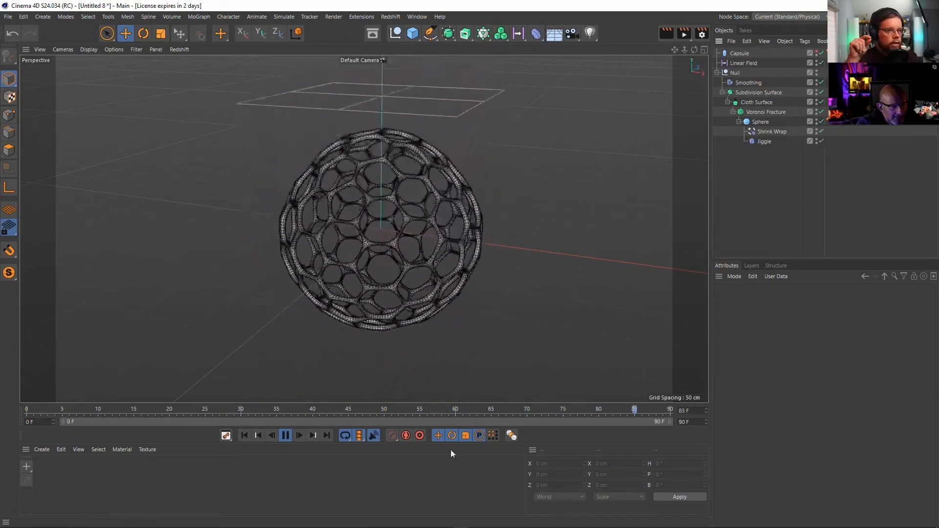
# Stop the playback, create a new project and add a sphere primitive
pyautogui.click(285, 435)
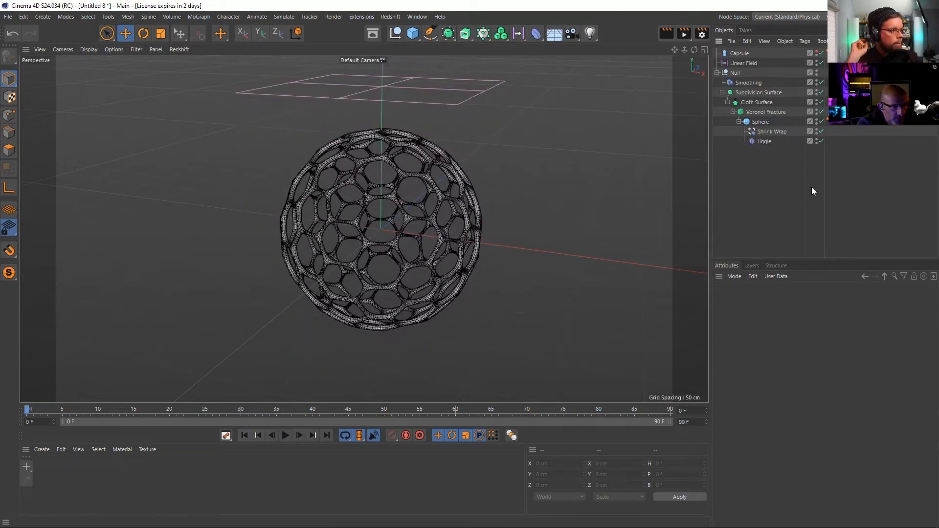
pyautogui.hotkey('ctrl', 'n')
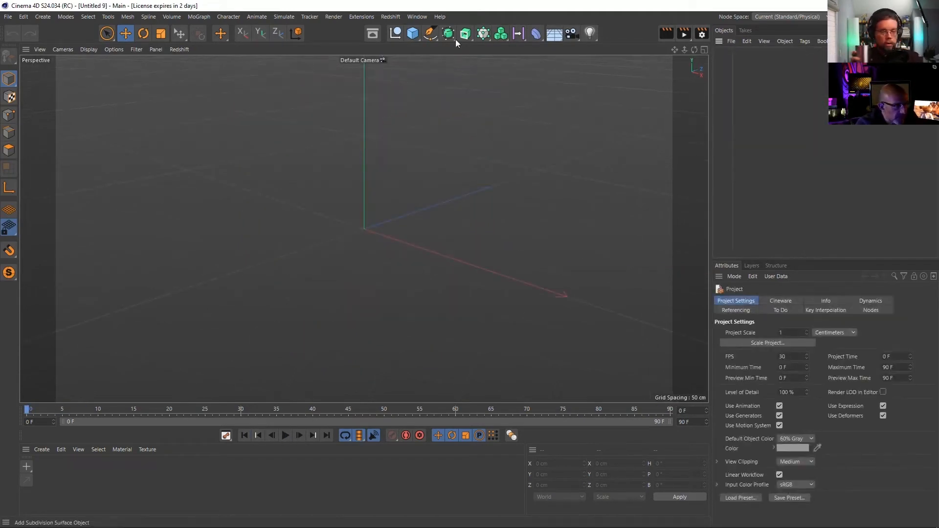
pyautogui.click(413, 34)
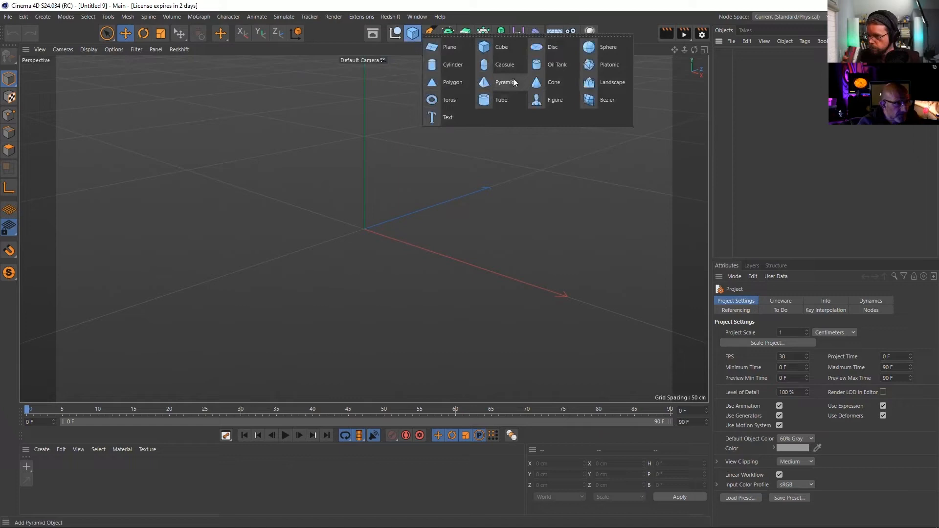
pyautogui.click(598, 51)
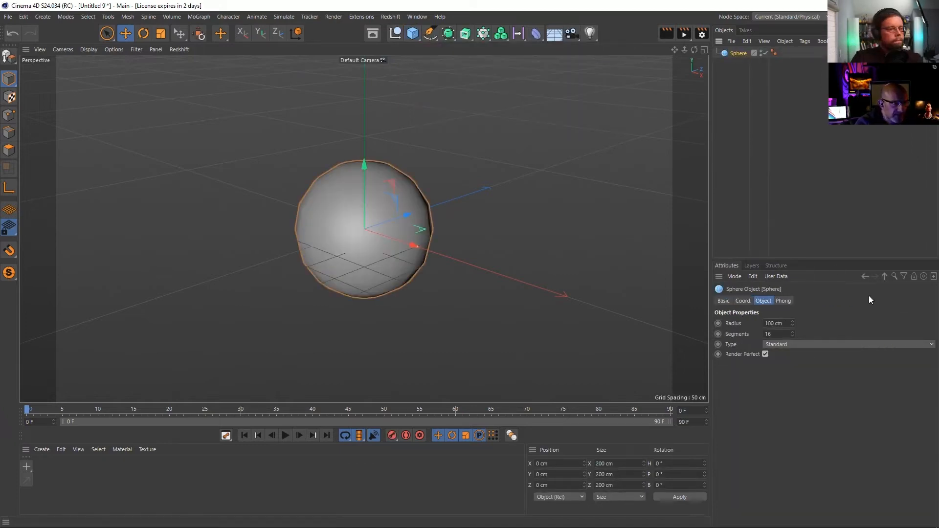
# Set the sphere's type to Icosahedron and display the viewport shading with mesh lines
pyautogui.click(793, 345)
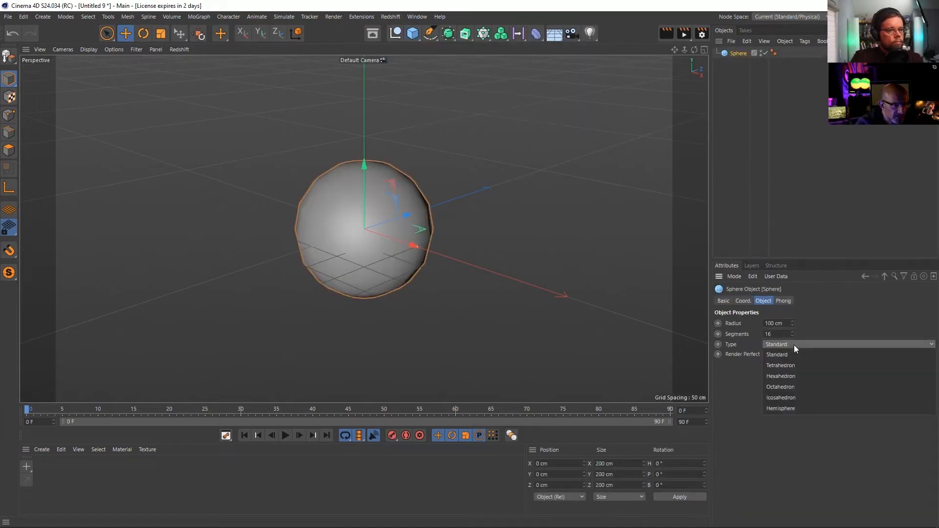
pyautogui.click(796, 398)
pyautogui.click(89, 50)
pyautogui.click(90, 76)
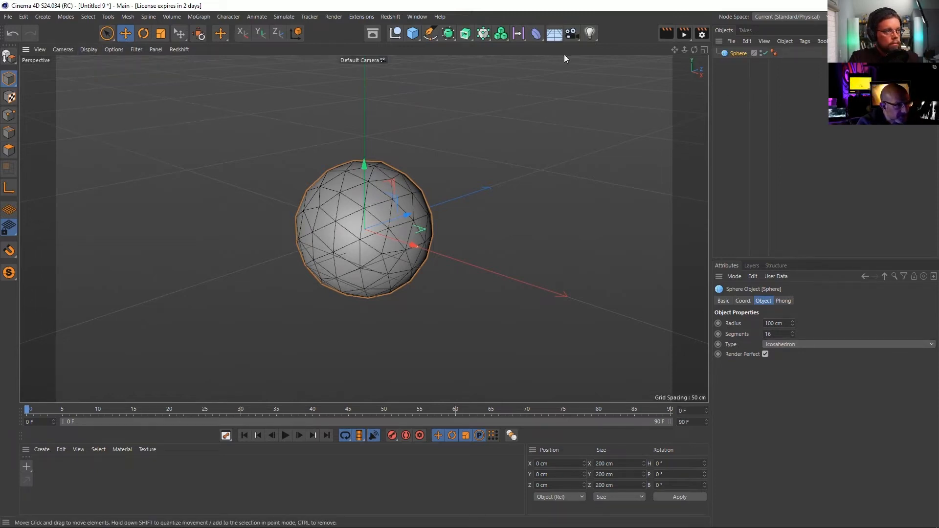
# Add a Voronoi Fracture object and make the sphere its child
pyautogui.click(447, 32)
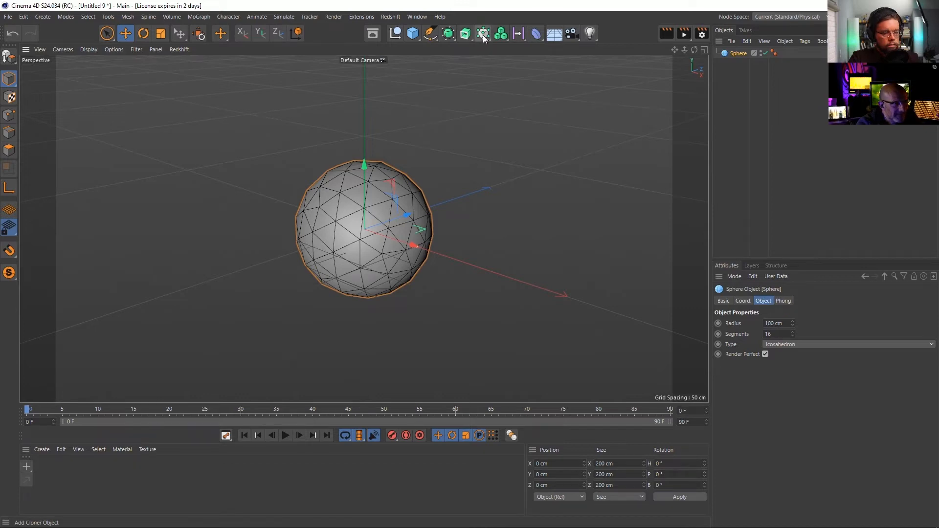
pyautogui.click(482, 34)
pyautogui.click(531, 71)
pyautogui.moveTo(723, 64); pyautogui.dragTo(741, 52)
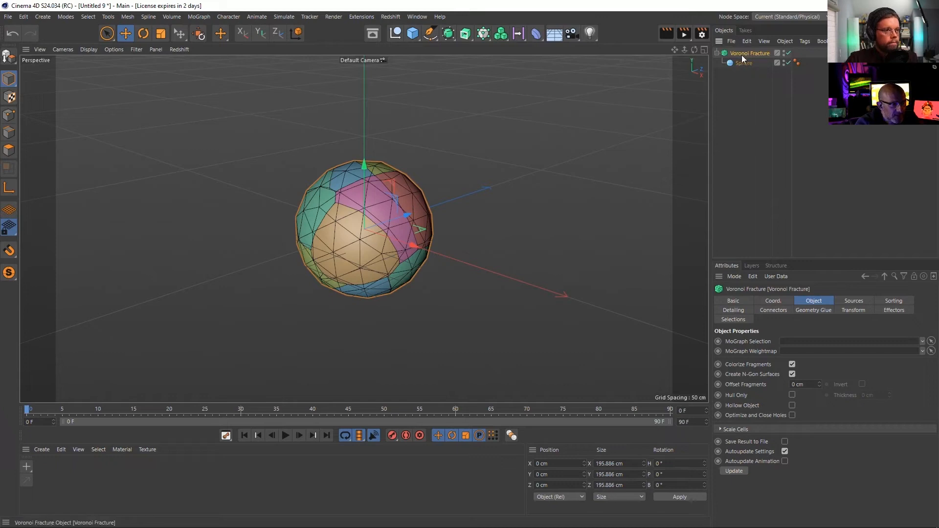
# Replace the Voronoi Fracture's default point generator source with the sphere
pyautogui.click(853, 300)
pyautogui.click(775, 367)
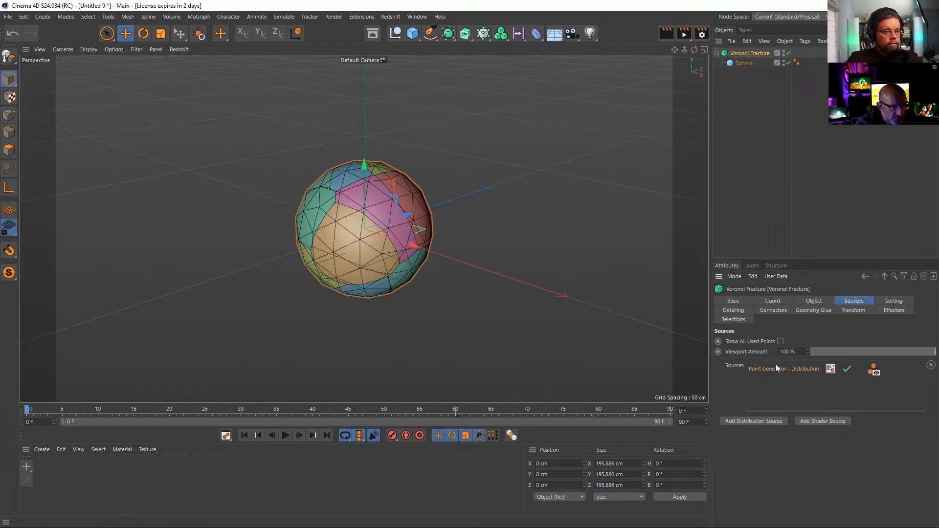
pyautogui.press('Delete')
pyautogui.moveTo(744, 63); pyautogui.dragTo(763, 374)
pyautogui.scroll(5, 386, 239)
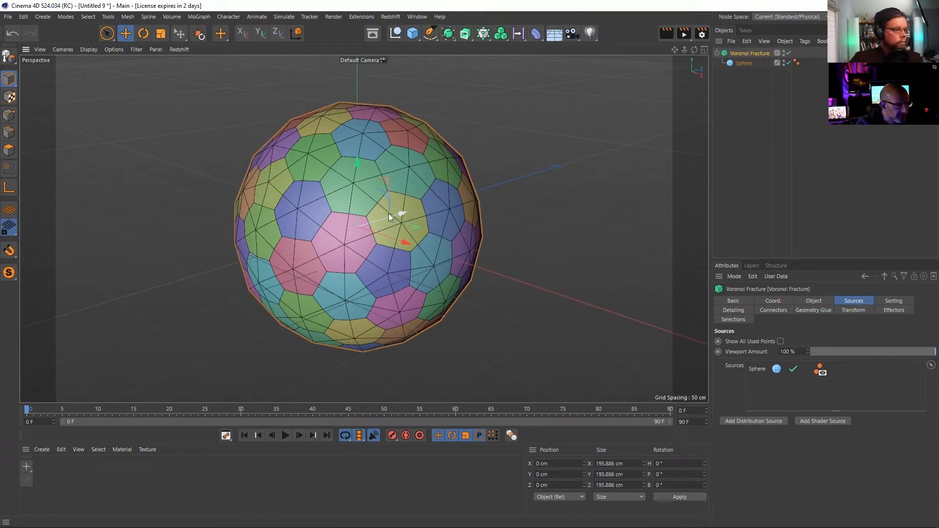
# Offset the Voronoi fragments by 2.3 cm, inverted and hull only, to leave a hexagonal lattice shell
pyautogui.click(814, 300)
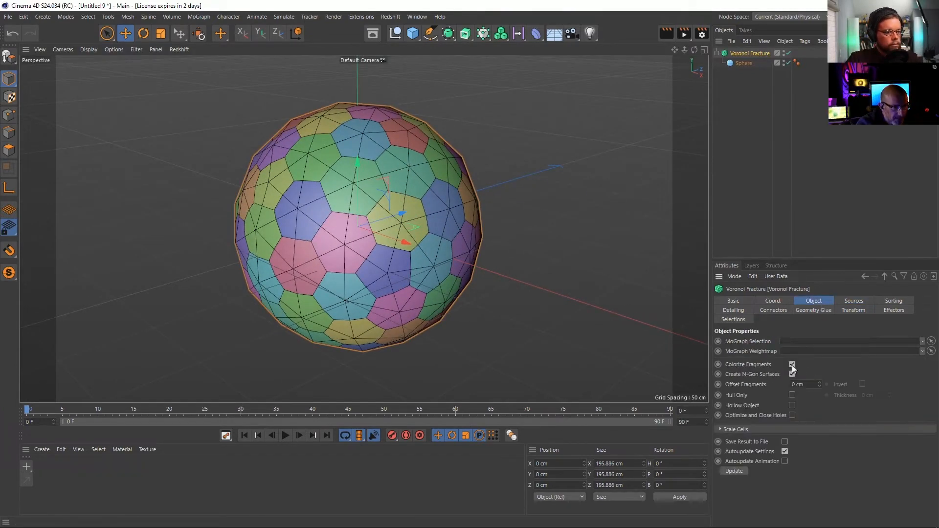
pyautogui.moveTo(818, 383); pyautogui.dragTo(820, 394)
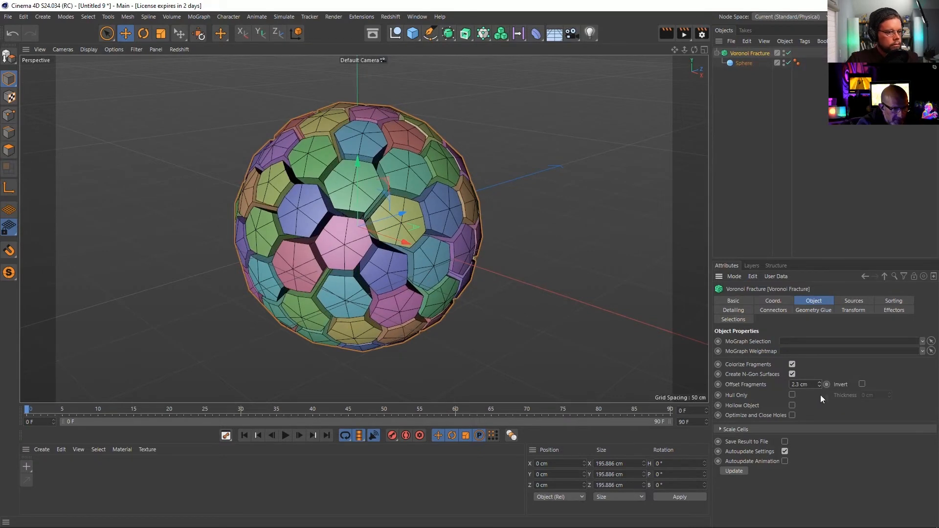
pyautogui.click(862, 383)
pyautogui.click(791, 394)
pyautogui.moveTo(420, 216)
pyautogui.keyDown('alt'); pyautogui.mouseDown()
pyautogui.moveTo(440, 206)
pyautogui.moveTo(424, 220)
pyautogui.moveTo(433, 219)
pyautogui.mouseUp(); pyautogui.keyUp('alt')
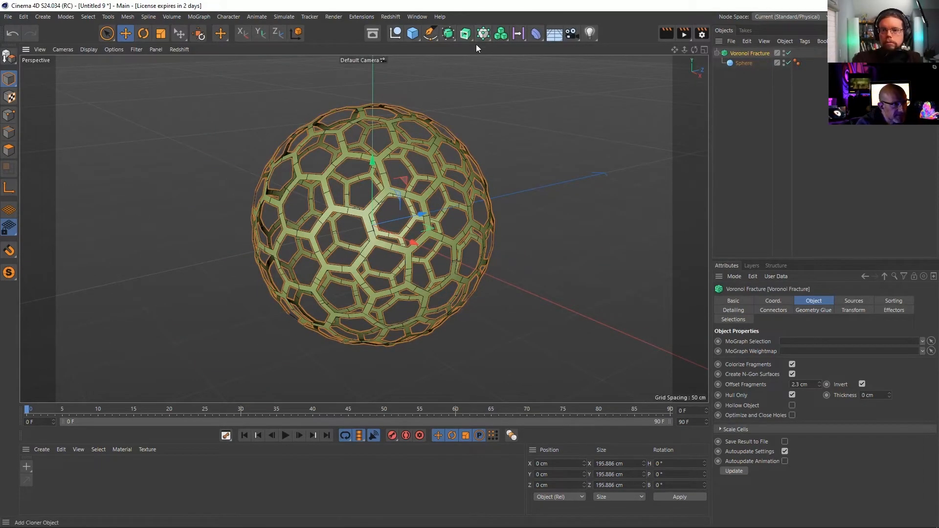
# Nest the Voronoi Fracture in a Cloth Surface inside a Subdivision Surface, with a cloth thickness of 9 cm
pyautogui.keyDown('alt'); pyautogui.click(448, 35); pyautogui.keyUp('alt')
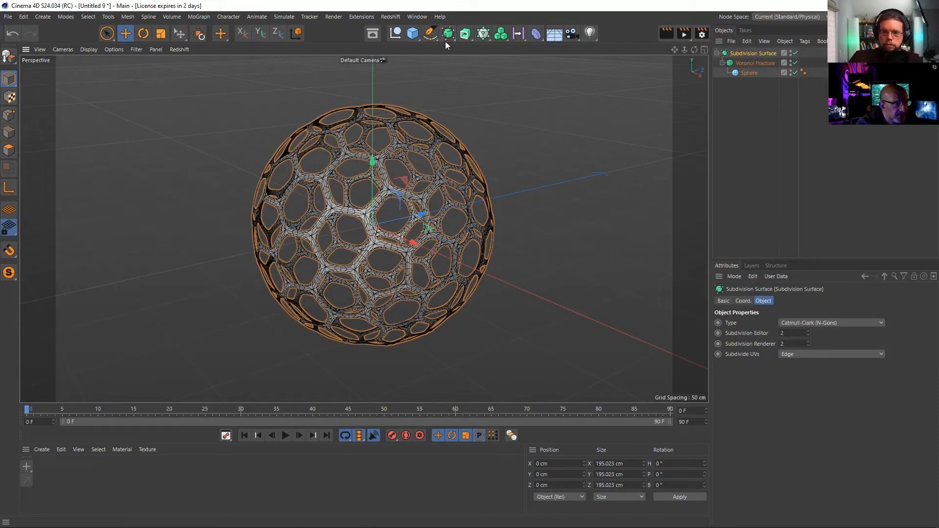
pyautogui.keyDown('alt'); pyautogui.moveTo(447, 35); pyautogui.dragTo(562, 46); pyautogui.keyUp('alt')
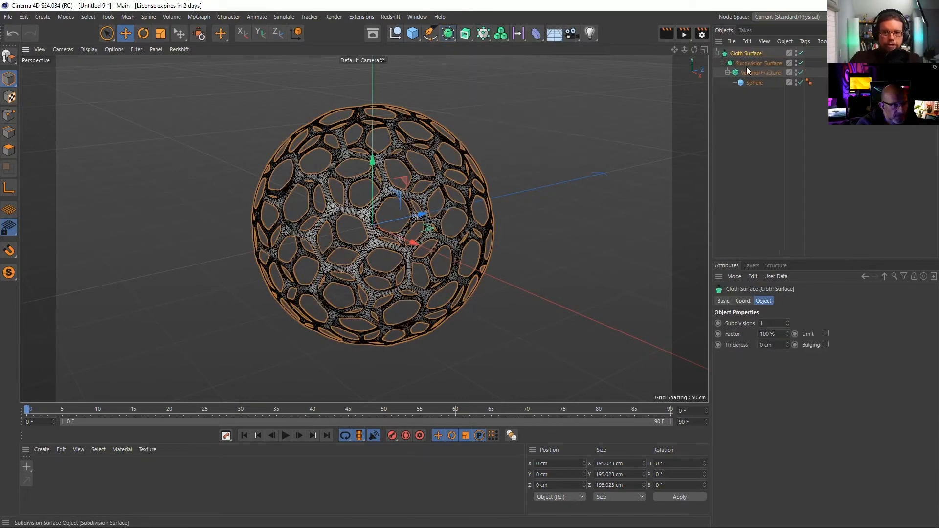
pyautogui.moveTo(747, 65)
pyautogui.mouseDown()
pyautogui.moveTo(746, 94)
pyautogui.moveTo(748, 65)
pyautogui.mouseUp()
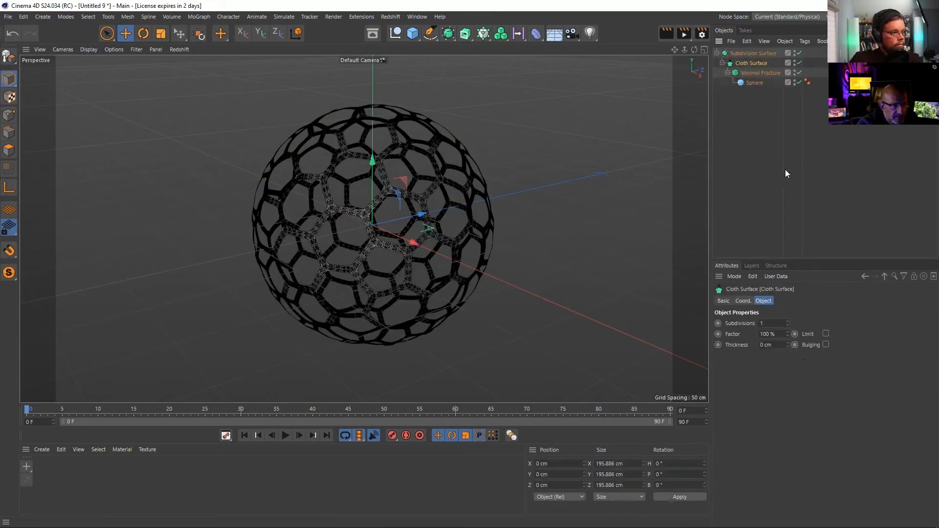
pyautogui.moveTo(786, 345); pyautogui.dragTo(798, 341)
# Set the Subdivision Surface's editor and renderer subdivisions to 1
pyautogui.click(758, 53)
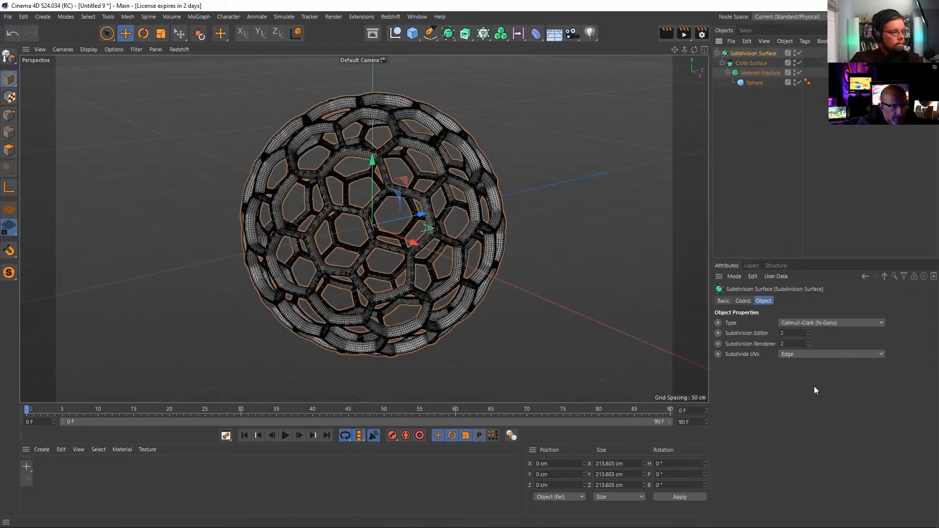
pyautogui.doubleClick(784, 332)
pyautogui.write('1')
pyautogui.press('Return')
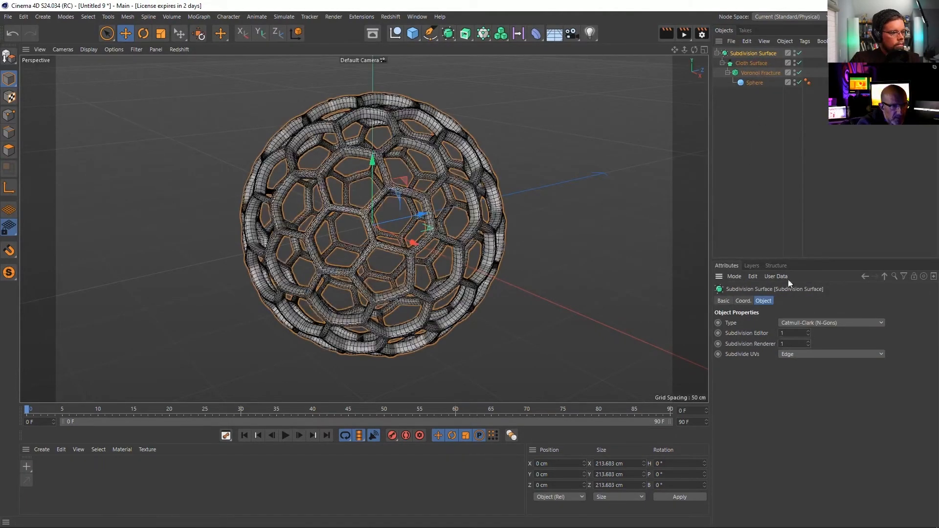
# Try 0 subdivisions on the Cloth Surface and restore the value to 1
pyautogui.click(750, 63)
pyautogui.doubleClick(771, 323)
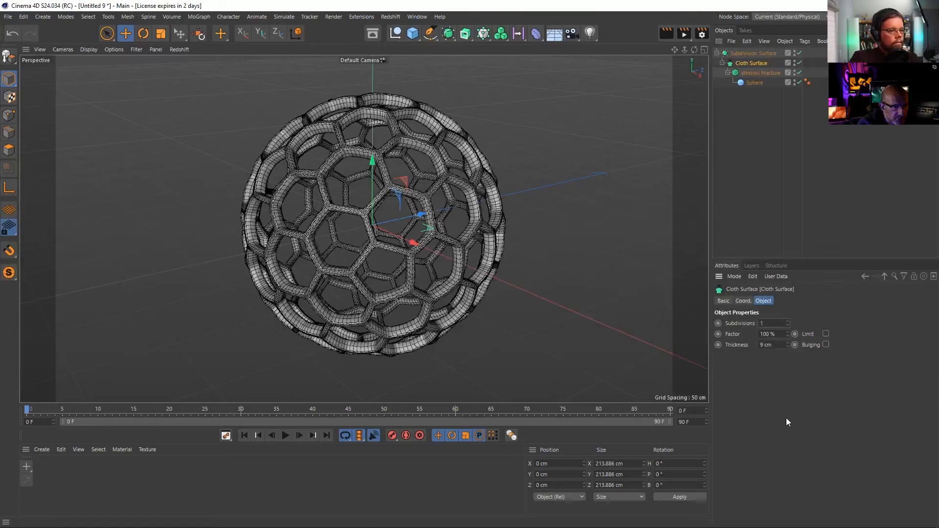
pyautogui.write('0')
pyautogui.press('Return')
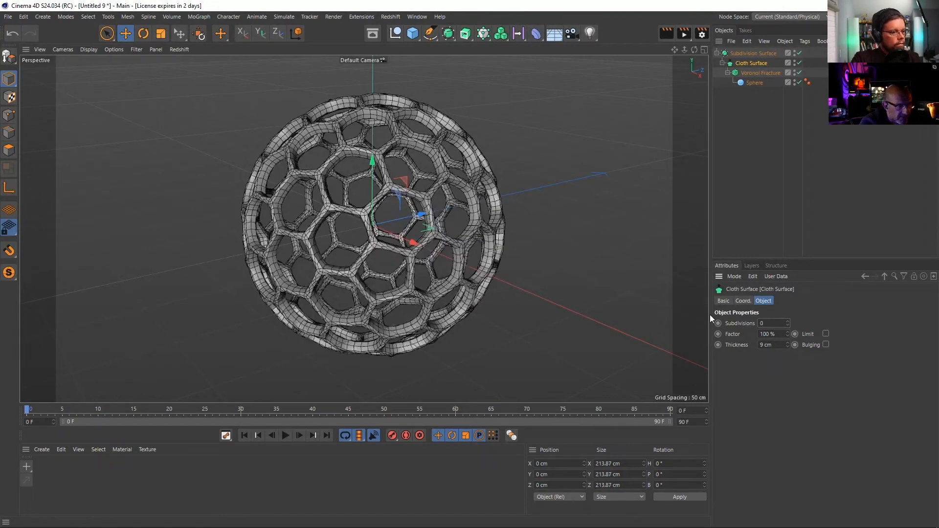
pyautogui.press('Return')
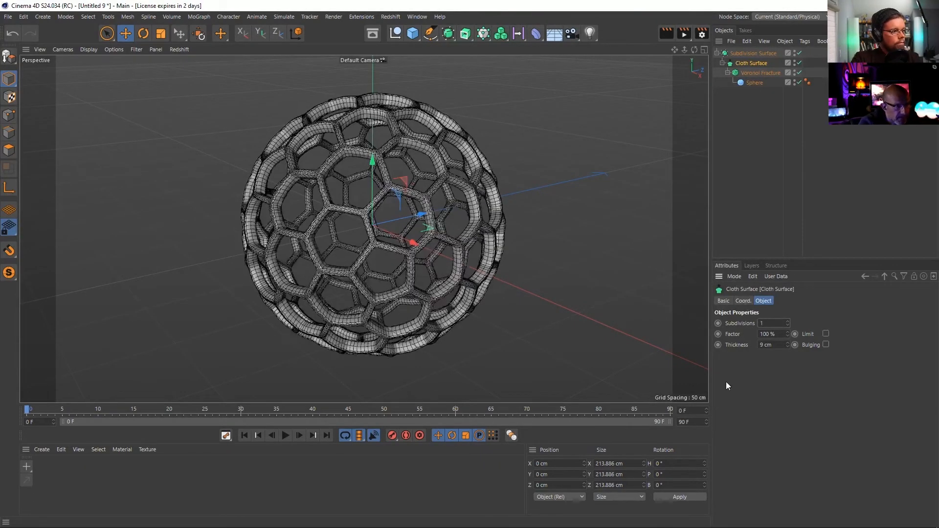
# Set the Cloth Surface's subdivisions to 0 and its thickness to 5 cm
pyautogui.write('0')
pyautogui.press('Return')
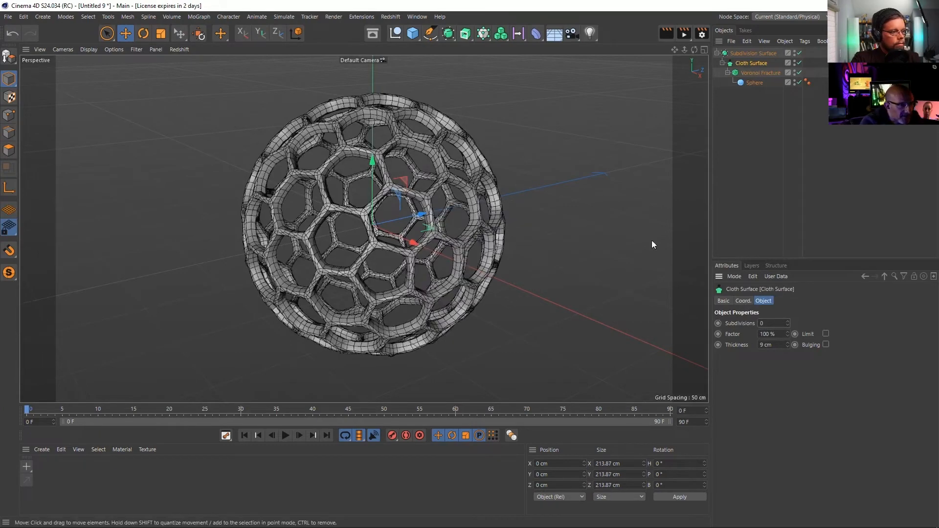
pyautogui.click(758, 172)
pyautogui.click(751, 63)
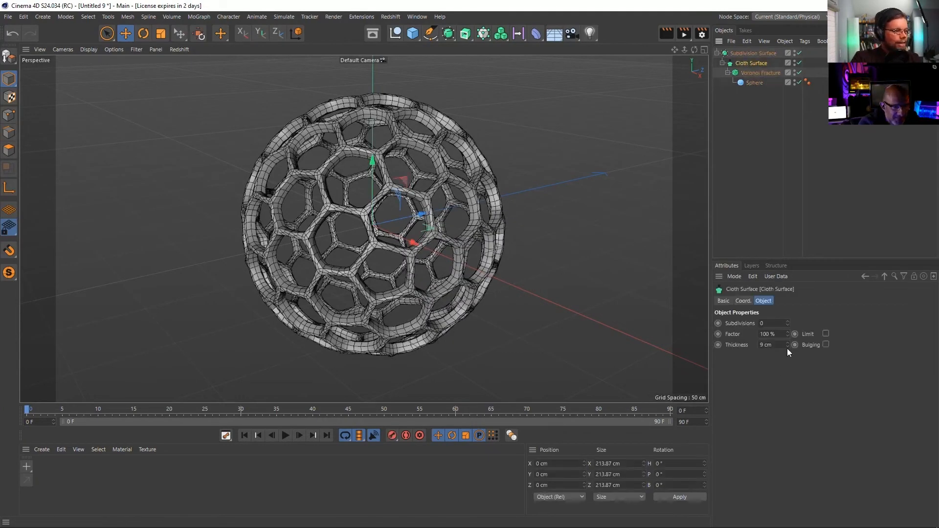
pyautogui.moveTo(785, 344); pyautogui.dragTo(785, 360)
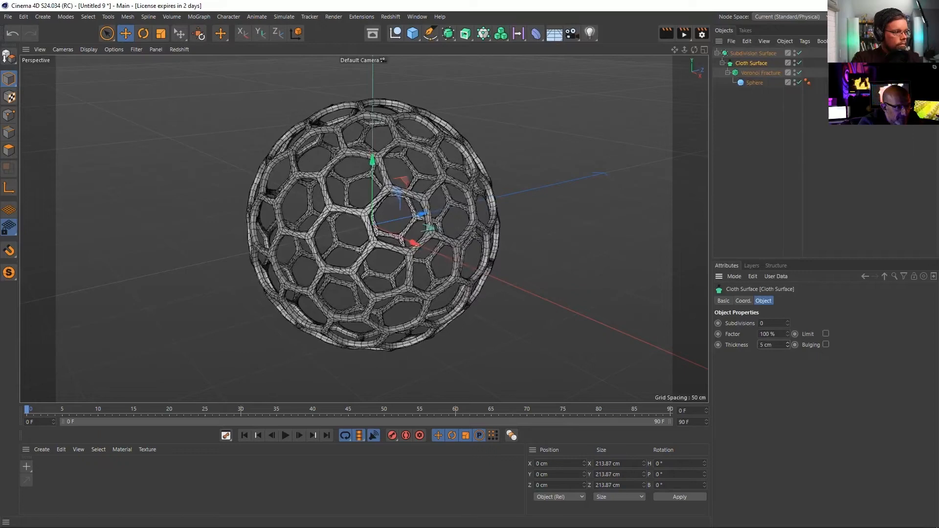
pyautogui.keyDown('alt'); pyautogui.moveTo(519, 114); pyautogui.dragTo(505, 97); pyautogui.keyUp('alt')
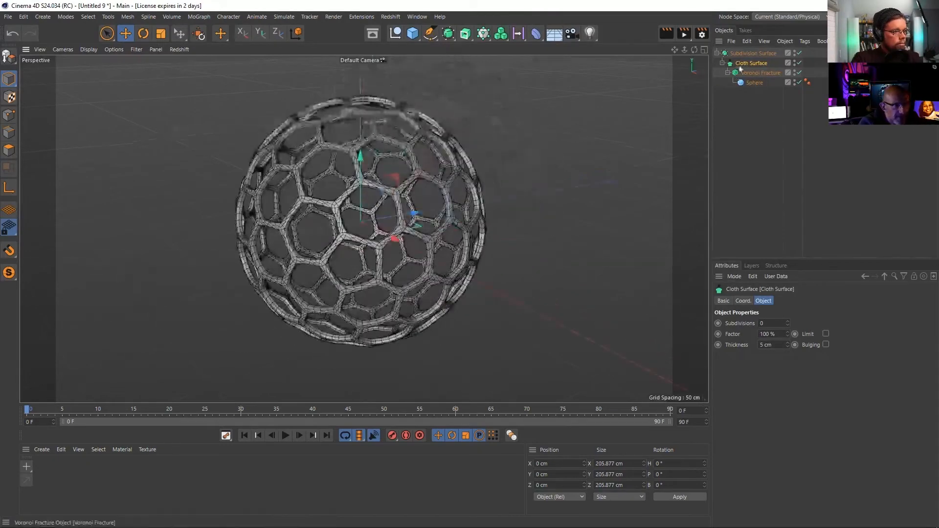
# Group the Subdivision Surface hierarchy in a null and add a Smoothing deformer inside it to round the lattice holes
pyautogui.click(753, 53)
pyautogui.hotkey('alt', 'g')
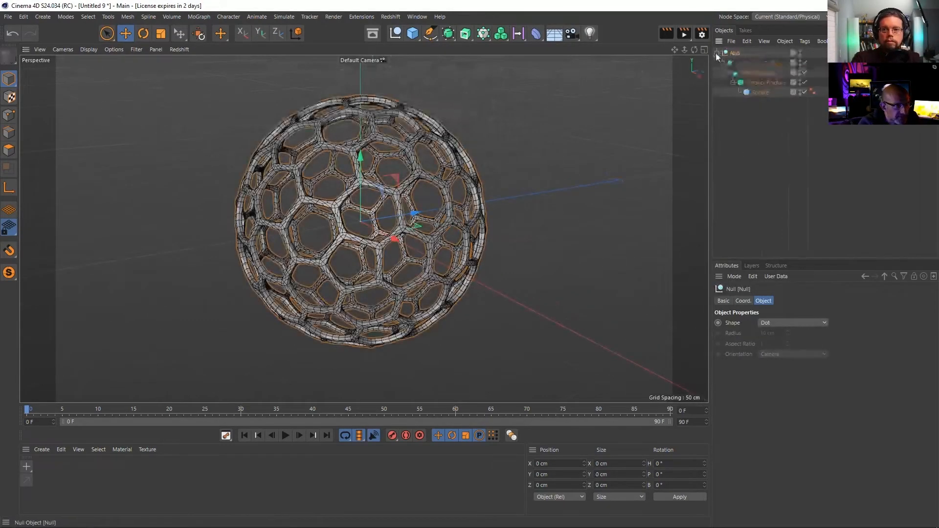
pyautogui.click(536, 33)
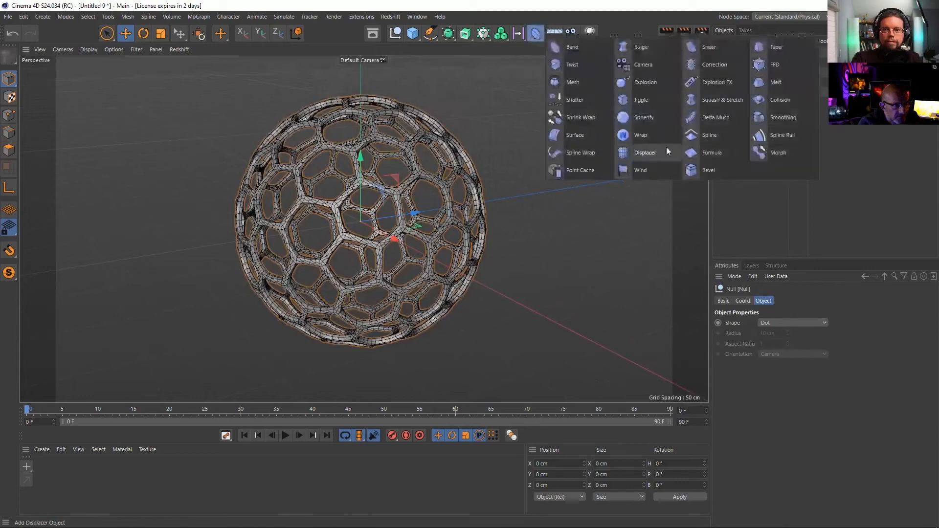
pyautogui.click(786, 122)
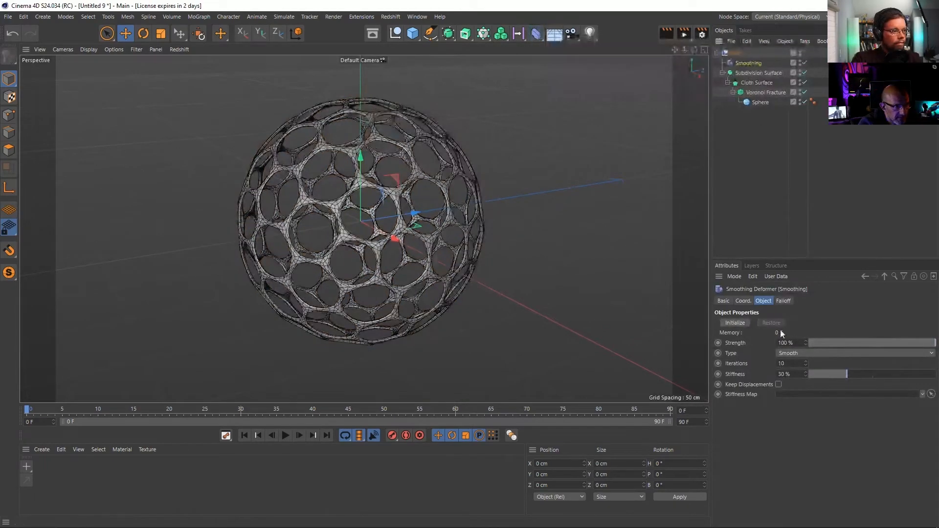
pyautogui.scroll(8, 462, 217)
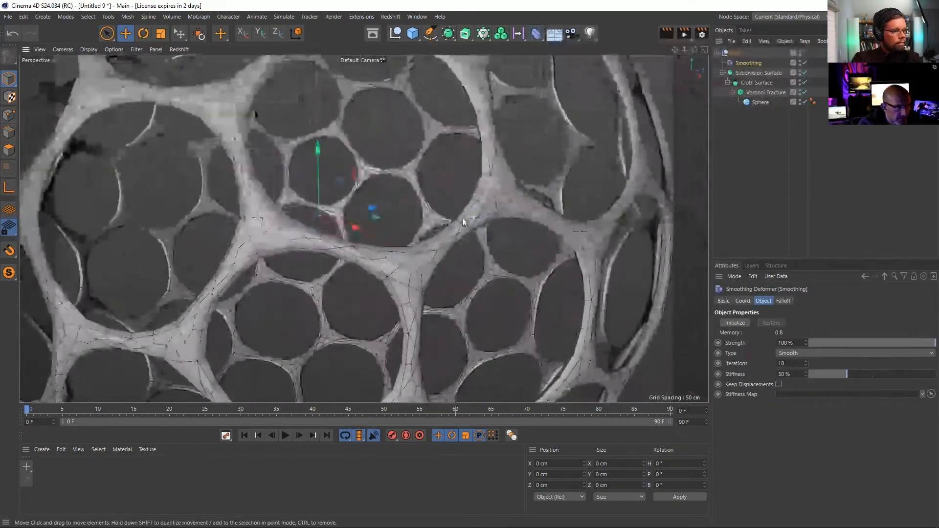
pyautogui.scroll(-8, 462, 219)
pyautogui.keyDown('alt'); pyautogui.moveTo(364, 228); pyautogui.dragTo(425, 230); pyautogui.keyUp('alt')
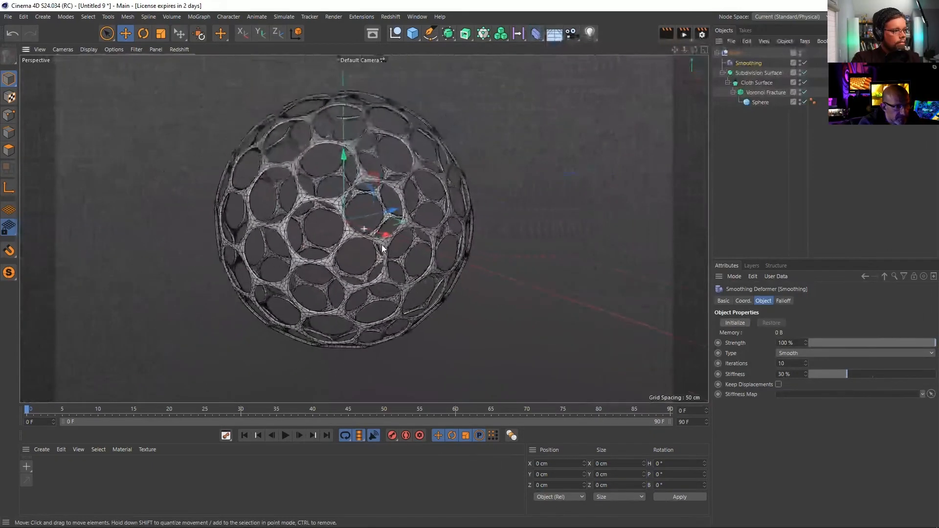
# Add a capsule at the lattice ball's centre and stretch it to a height of about 373 cm
pyautogui.click(733, 54)
pyautogui.click(412, 32)
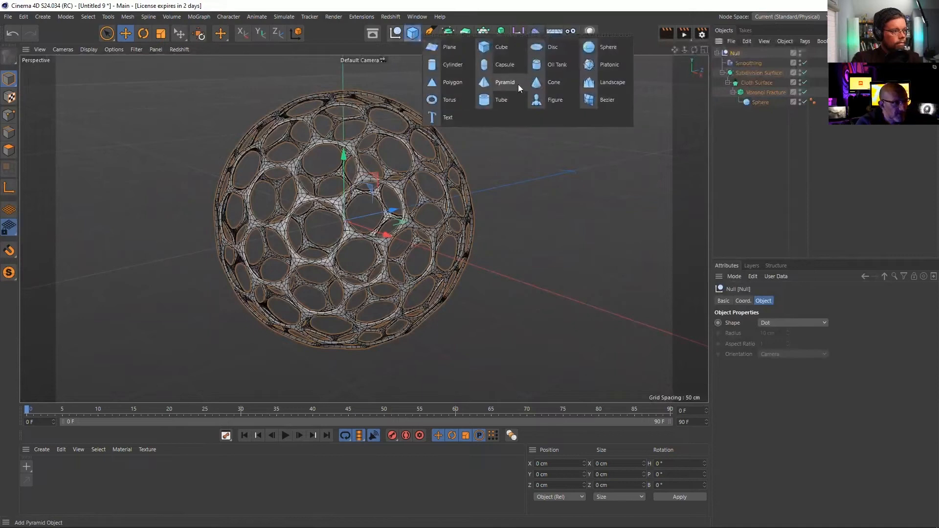
pyautogui.click(502, 66)
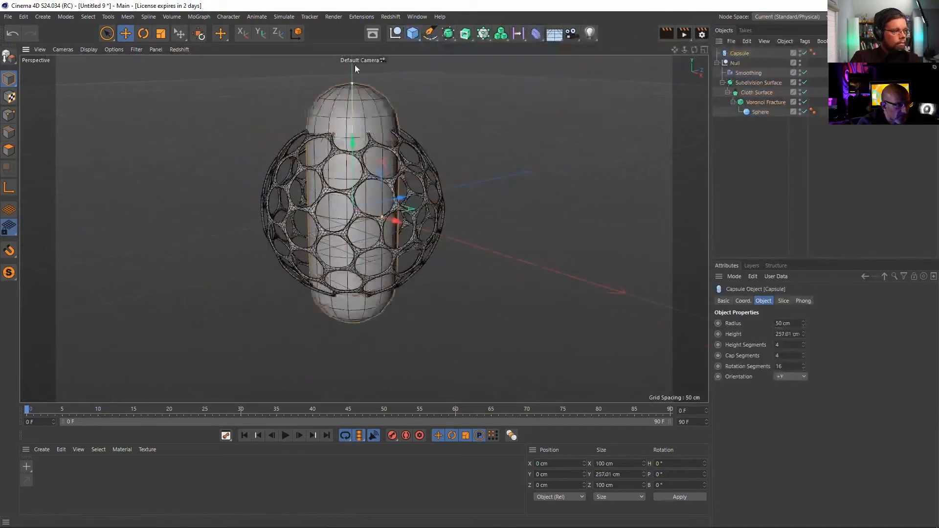
pyautogui.moveTo(354, 64); pyautogui.dragTo(356, 14)
# Add a Shrink Wrap deformer under the Sphere with the Capsule as target object, and hide the capsule
pyautogui.click(536, 33)
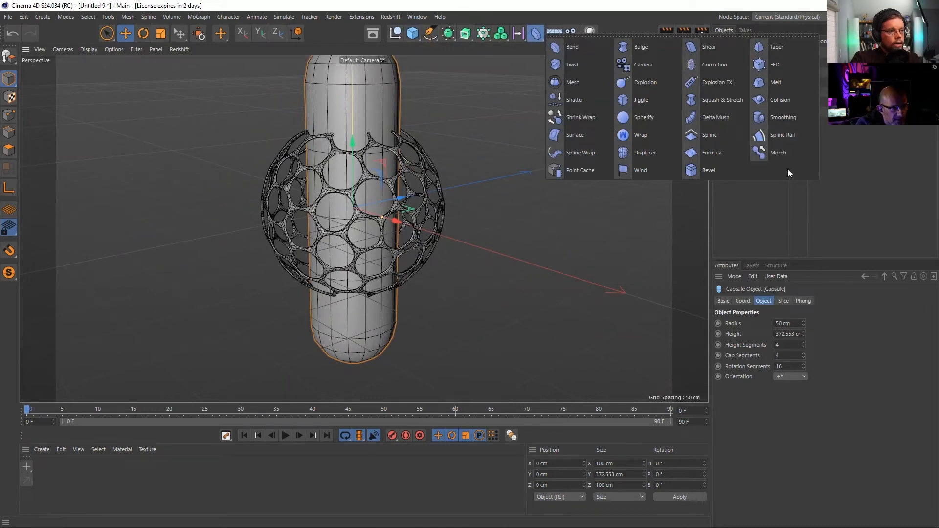
pyautogui.click(554, 118)
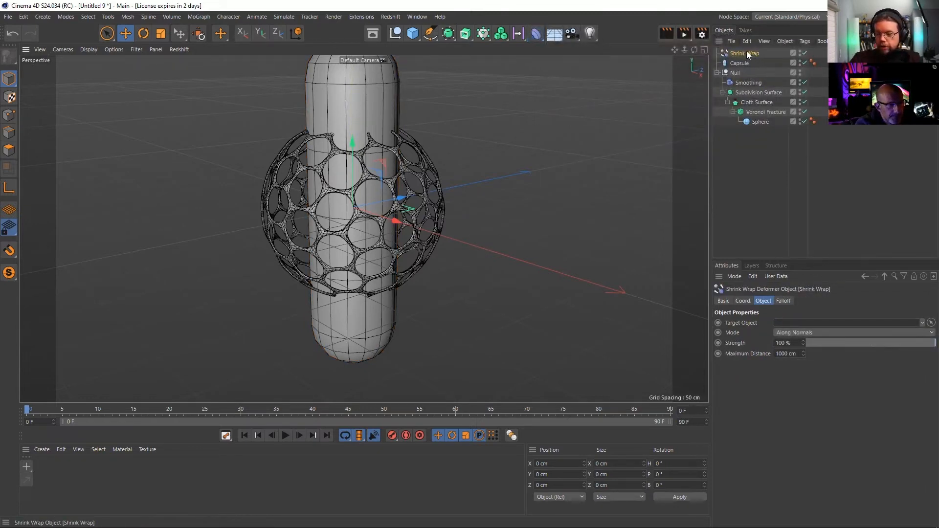
pyautogui.moveTo(746, 51); pyautogui.dragTo(756, 121)
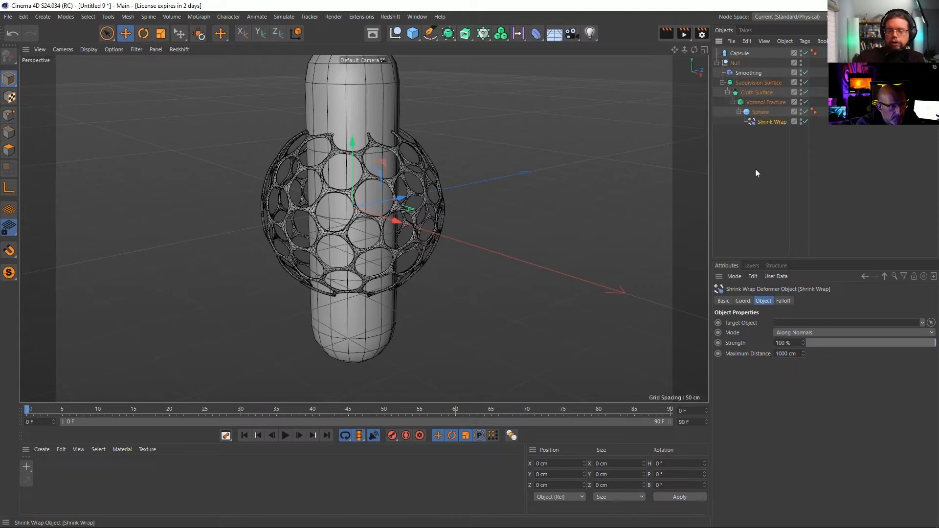
pyautogui.click(756, 189)
pyautogui.click(772, 121)
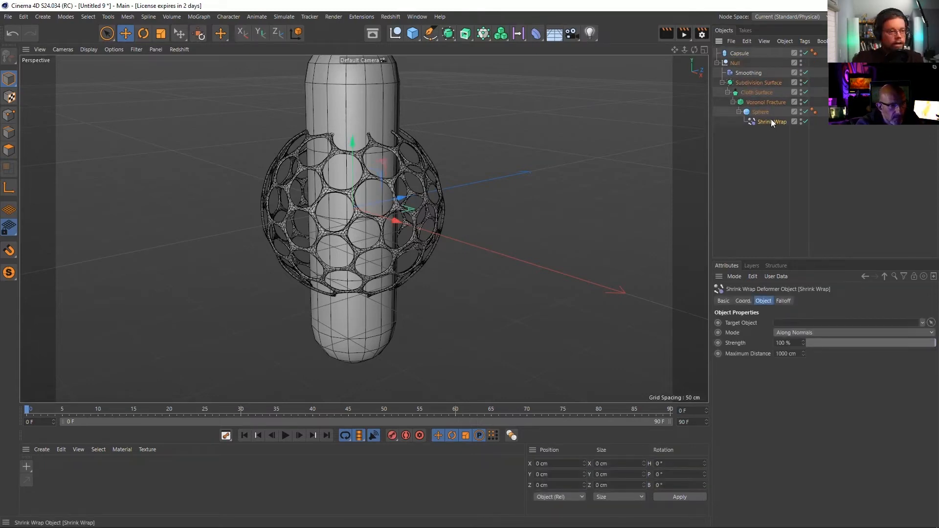
pyautogui.moveTo(739, 53); pyautogui.dragTo(819, 324)
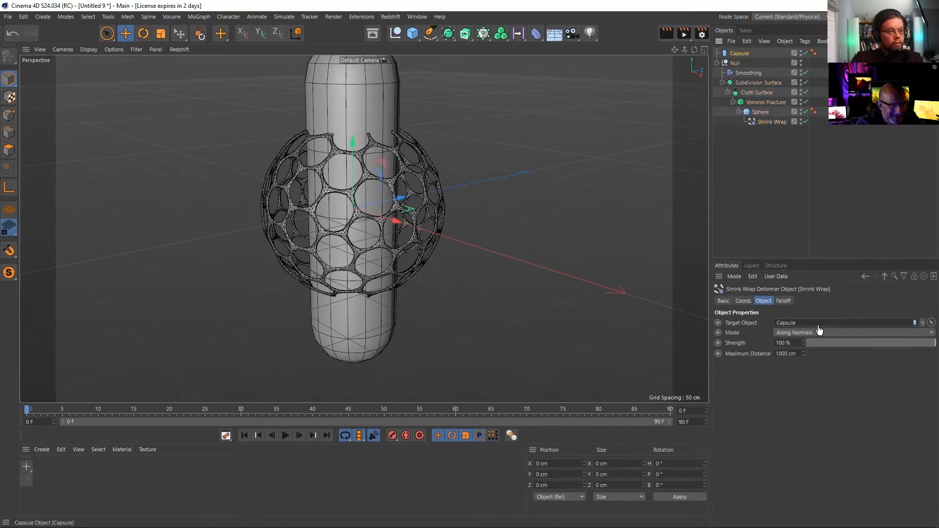
pyautogui.click(800, 52)
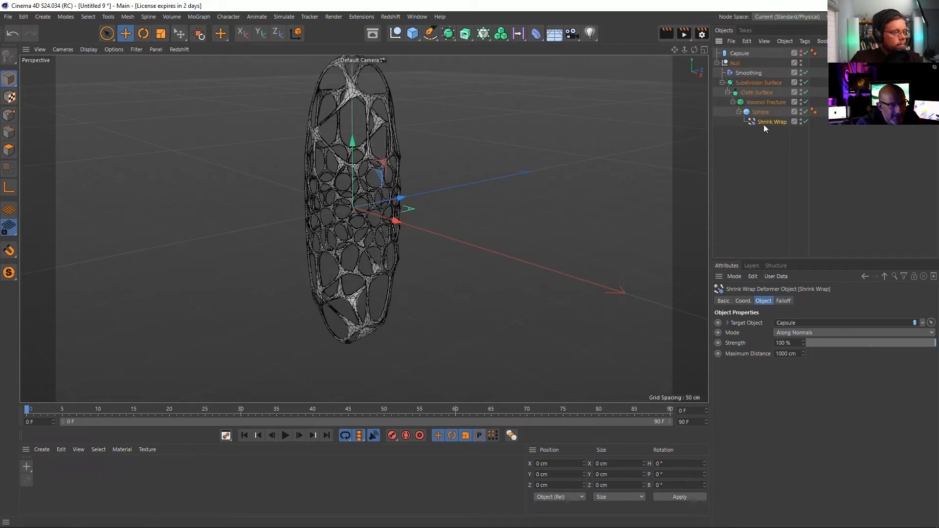
# Limit the Shrink Wrap's falloff with a Linear Field in the Y+ direction
pyautogui.click(782, 301)
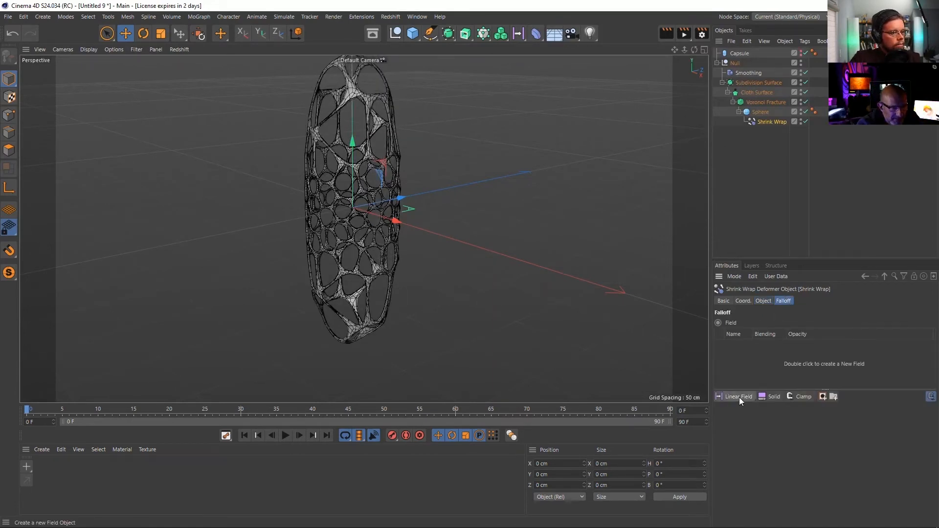
pyautogui.click(738, 397)
pyautogui.click(774, 456)
pyautogui.click(779, 487)
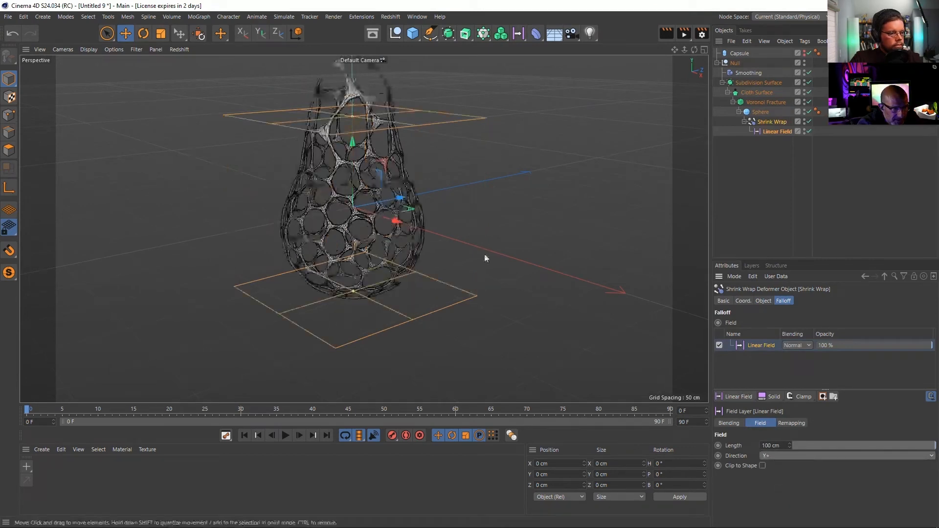
# Shorten the Linear Field to about 52 cm and move it to about 56 cm in Y, forming a pear-shaped lattice
pyautogui.moveTo(351, 115); pyautogui.dragTo(391, 196)
pyautogui.scroll(-3, 393, 152)
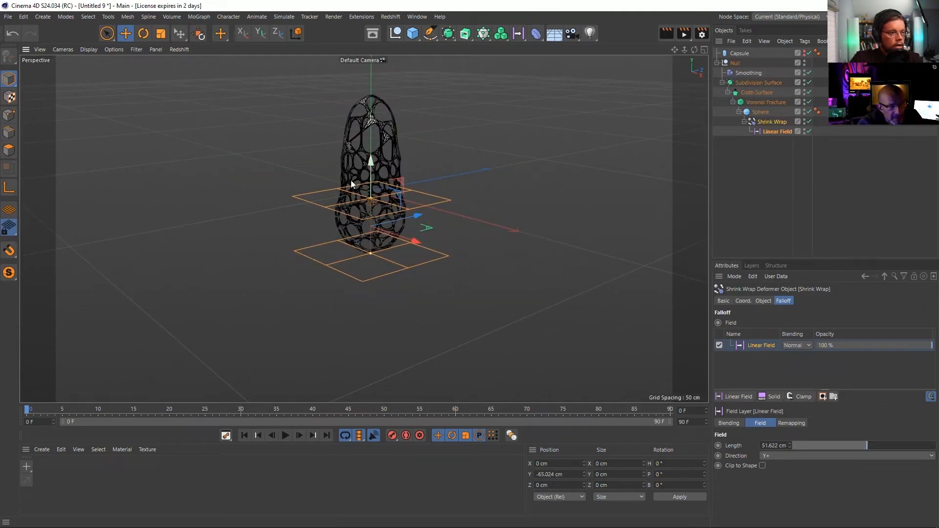
pyautogui.moveTo(372, 179); pyautogui.dragTo(367, 80)
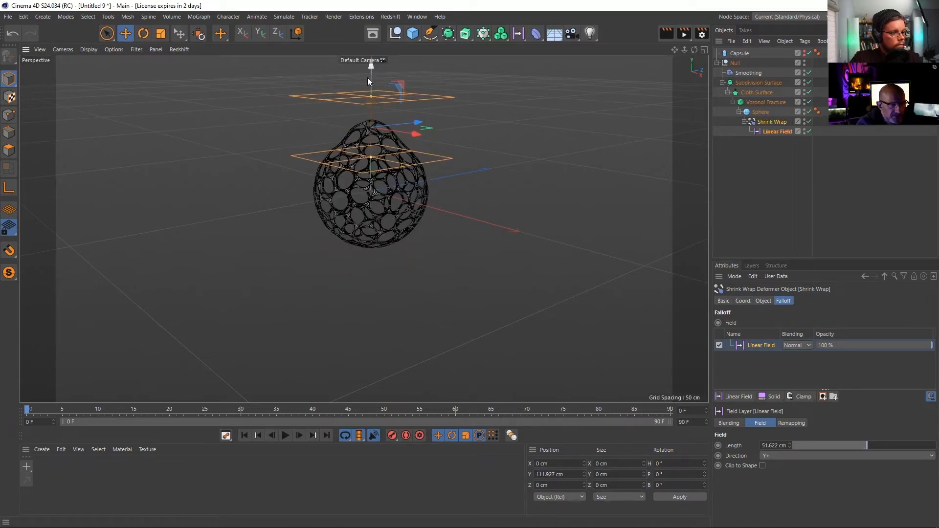
pyautogui.moveTo(372, 76); pyautogui.dragTo(373, 119)
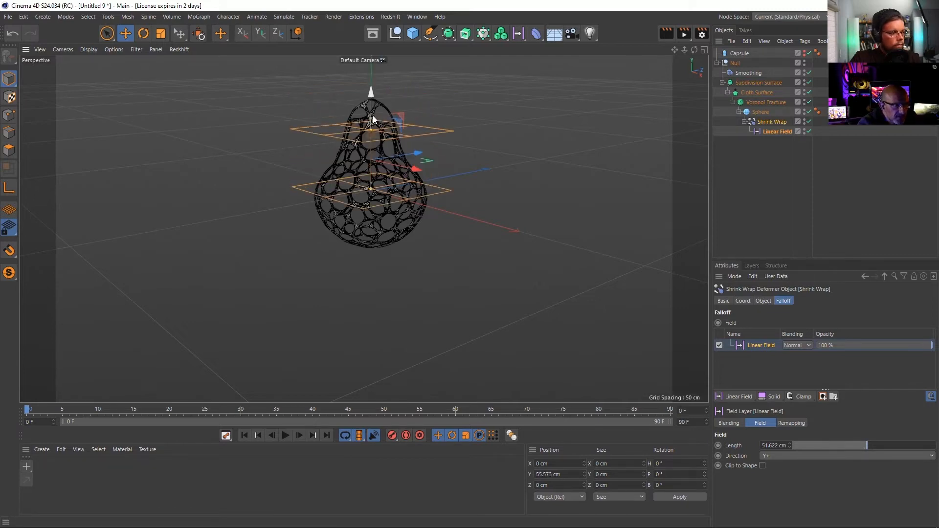
pyautogui.scroll(2, 383, 153)
pyautogui.click(753, 112)
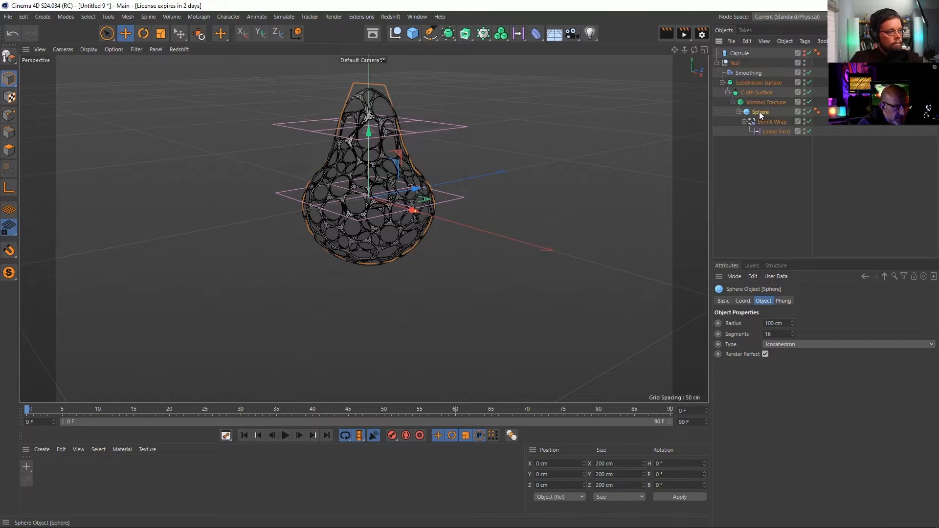
pyautogui.keyDown('alt'); pyautogui.moveTo(392, 205); pyautogui.dragTo(414, 195); pyautogui.keyUp('alt')
pyautogui.click(727, 184)
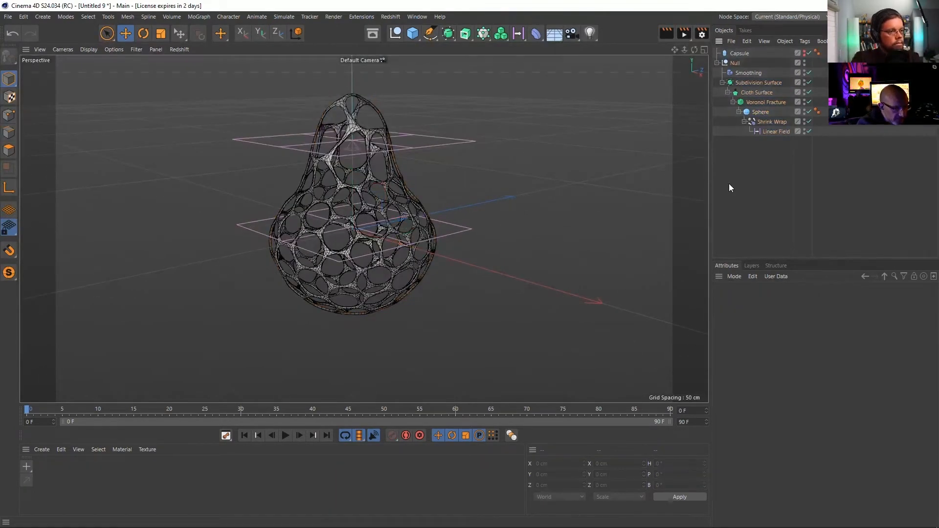
pyautogui.hotkey('ctrl', 'n')
pyautogui.click(413, 33)
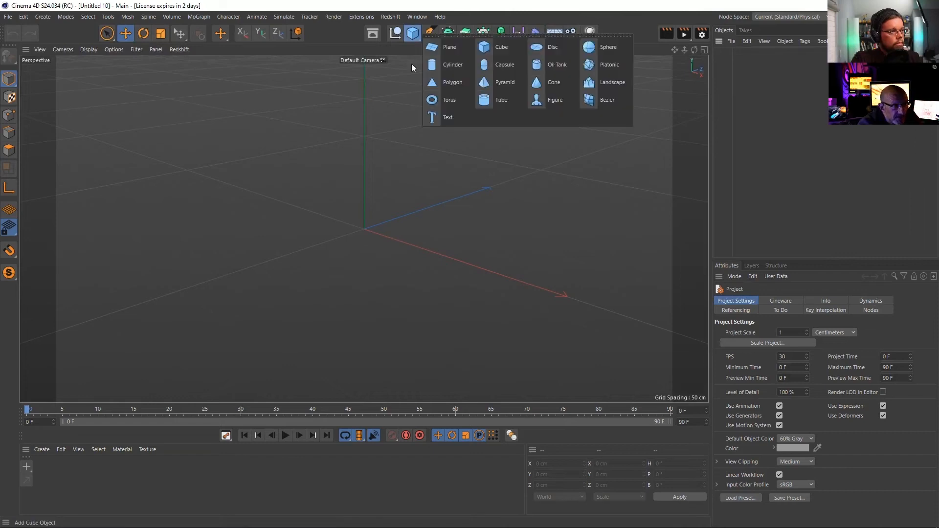
pyautogui.click(535, 33)
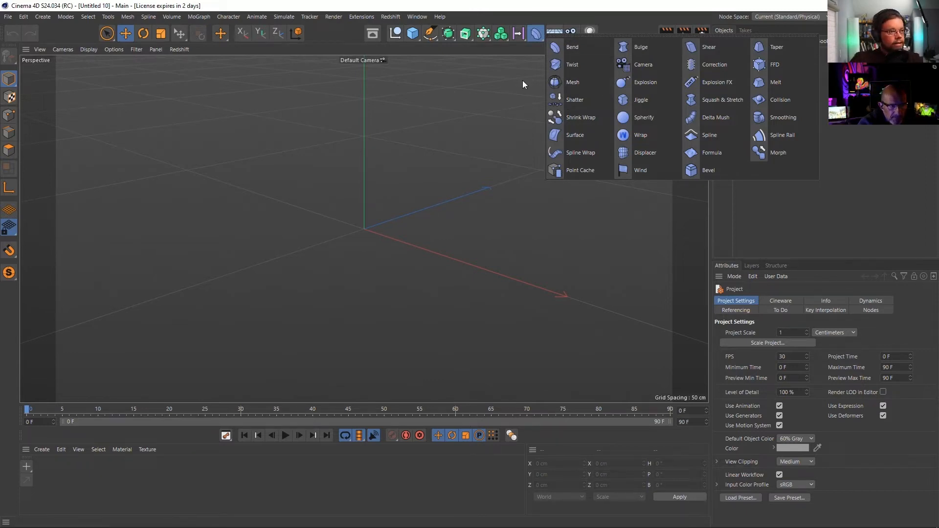
pyautogui.click(422, 97)
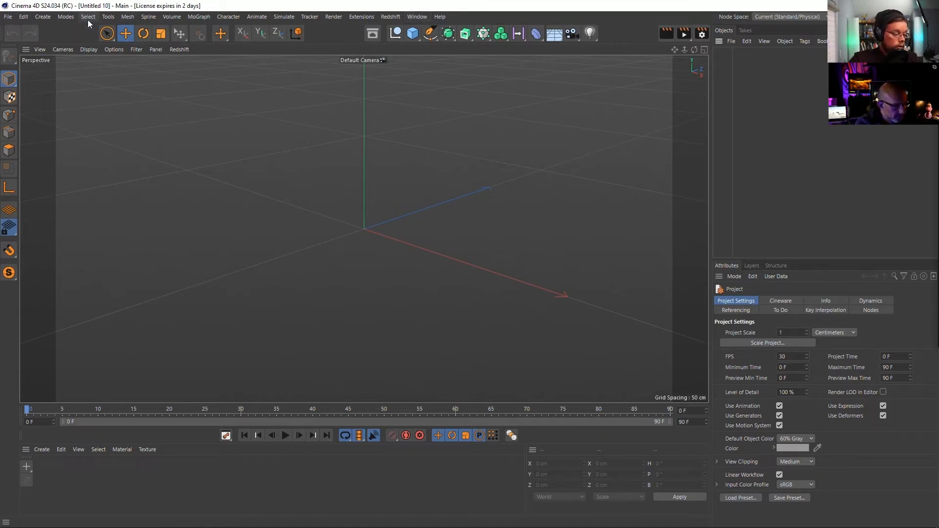
pyautogui.hotkey('ctrl', 'Tab')
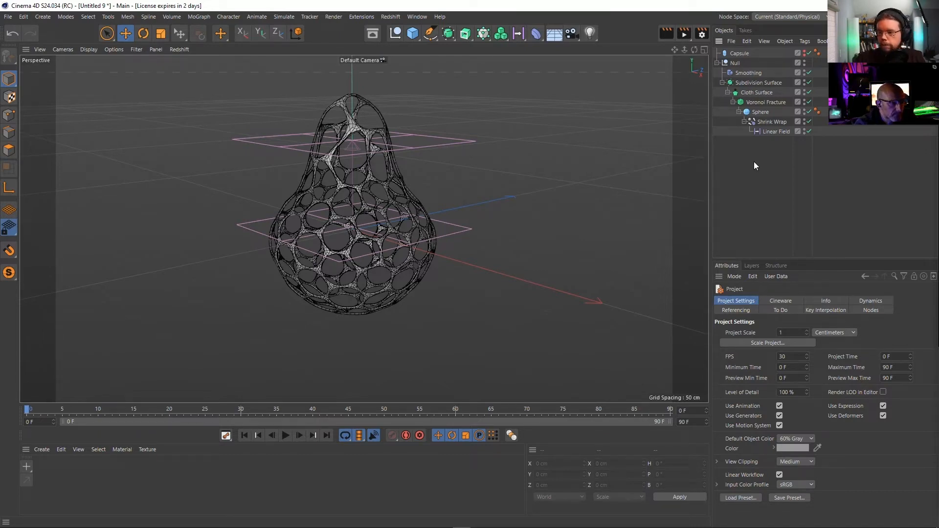
# Start a new project with a 100 cm radius sphere and set its type to Icosahedron
pyautogui.hotkey('ctrl', 'n')
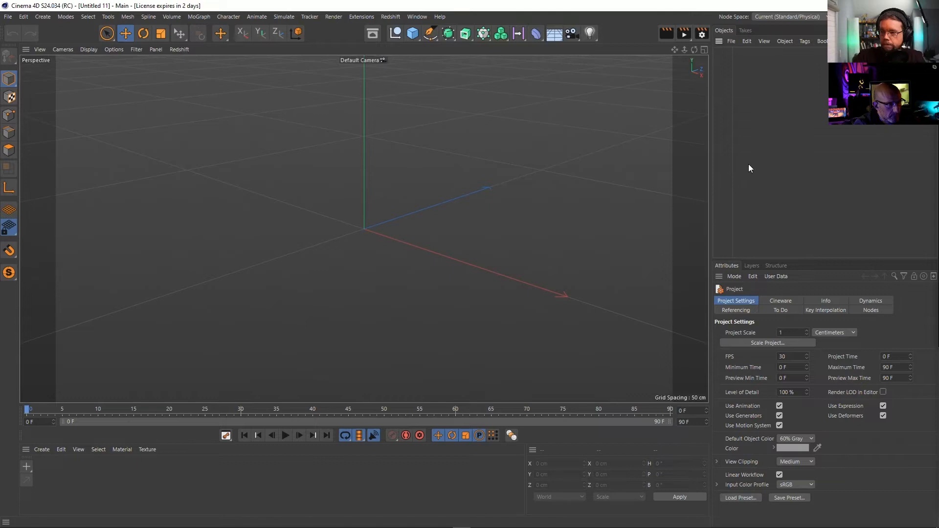
pyautogui.click(412, 33)
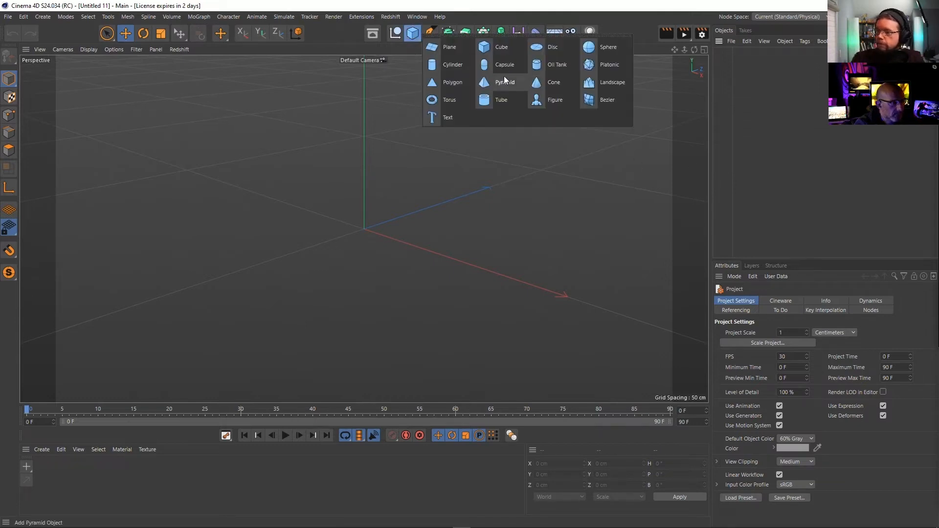
pyautogui.click(607, 49)
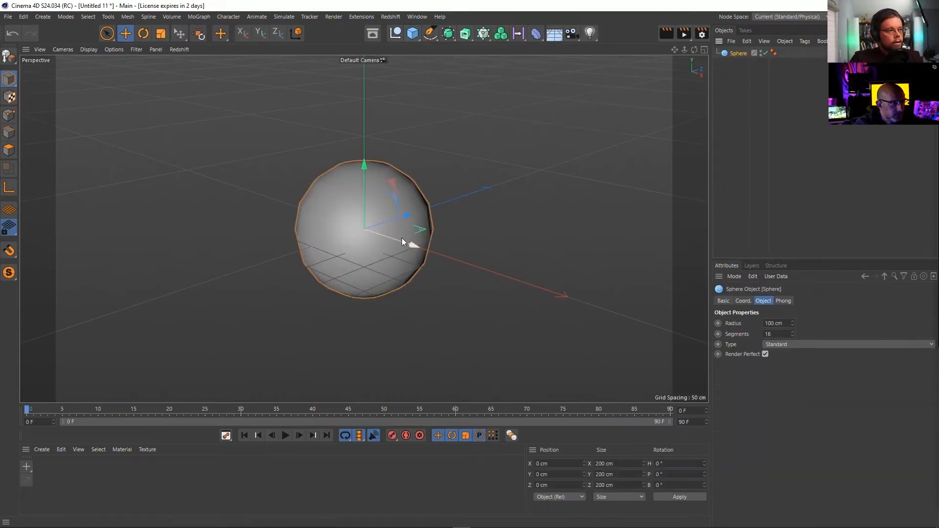
pyautogui.click(782, 345)
pyautogui.click(790, 398)
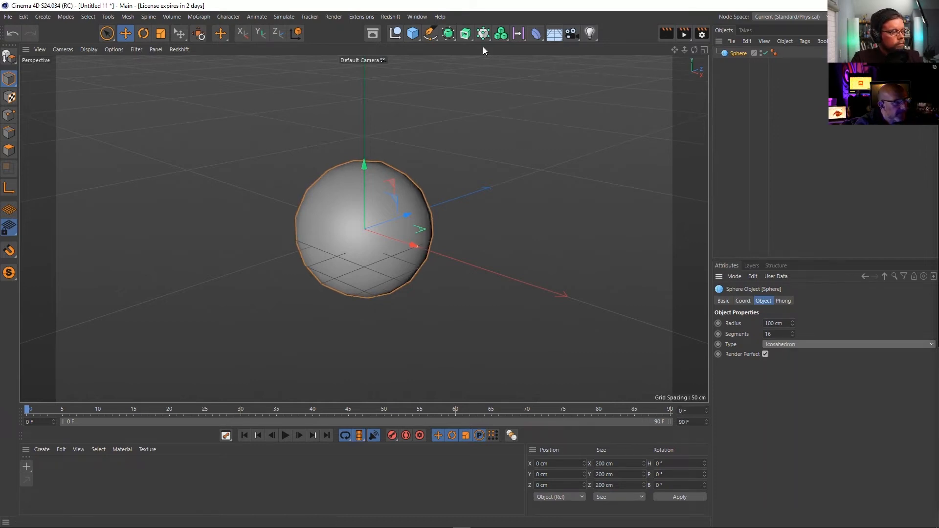
# Display the viewport shading with mesh lines and set the sphere's segments to 150
pyautogui.click(482, 33)
pyautogui.click(451, 147)
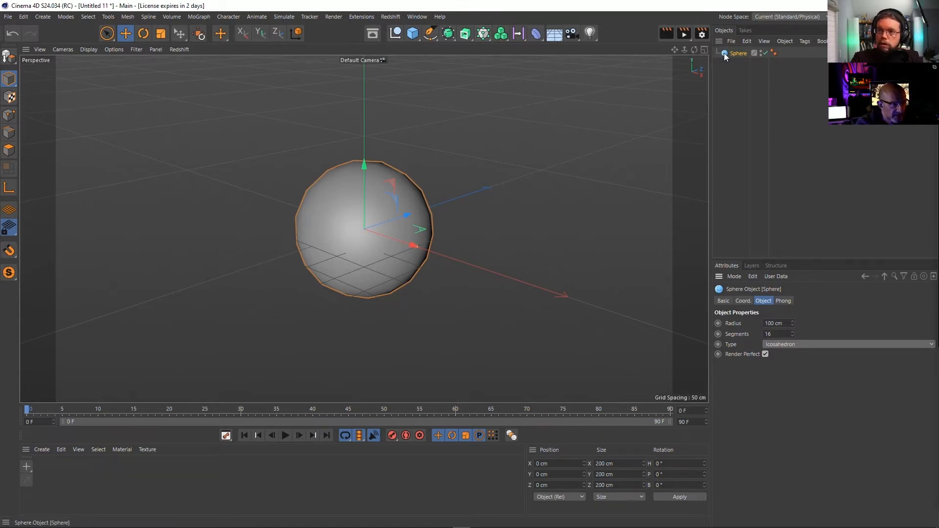
pyautogui.click(90, 50)
pyautogui.click(92, 69)
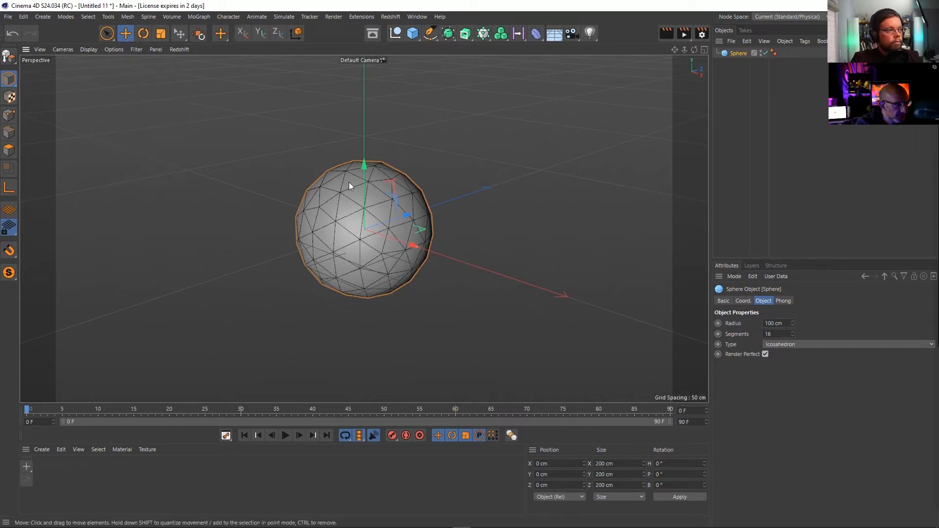
pyautogui.moveTo(792, 333)
pyautogui.mouseDown()
pyautogui.moveTo(792, 283)
pyautogui.moveTo(780, 329)
pyautogui.mouseUp()
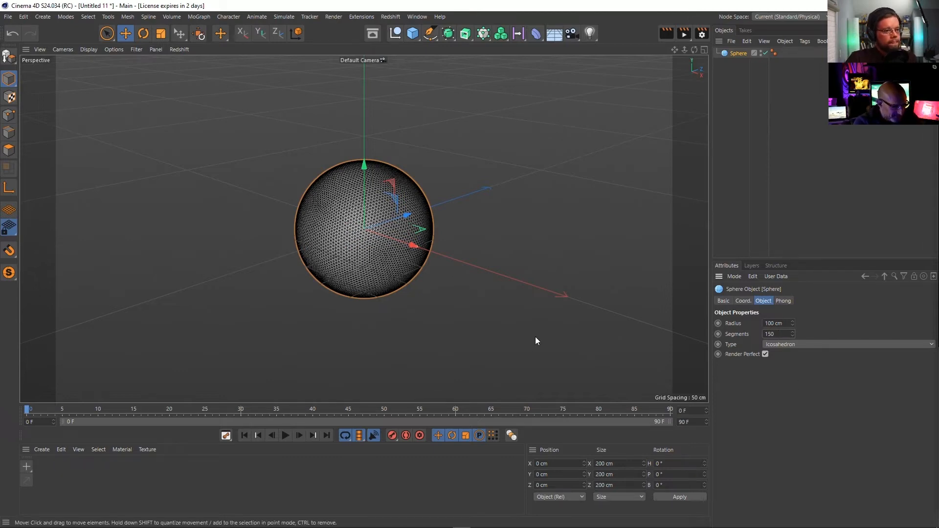
# Make the dense sphere editable and add a Cloner holding a new sphere of type Icosahedron
pyautogui.press('c')
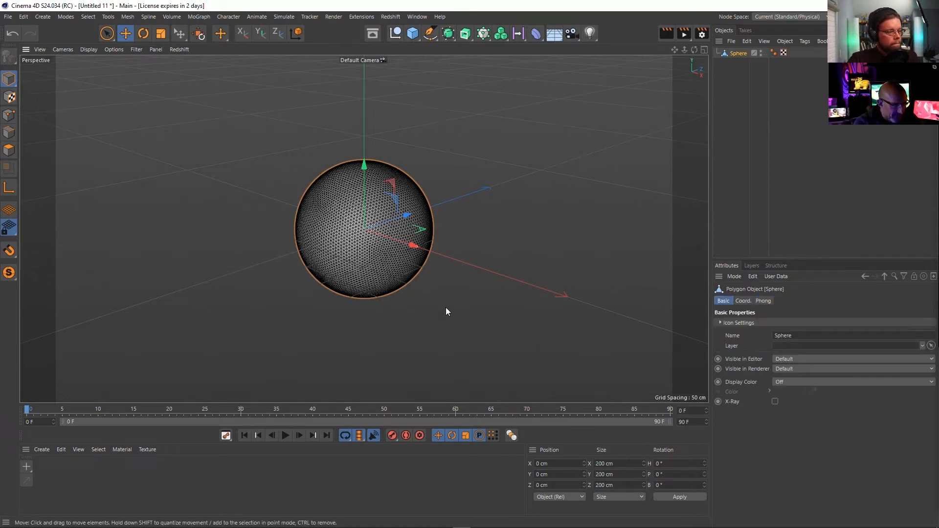
pyautogui.click(483, 33)
pyautogui.click(411, 34)
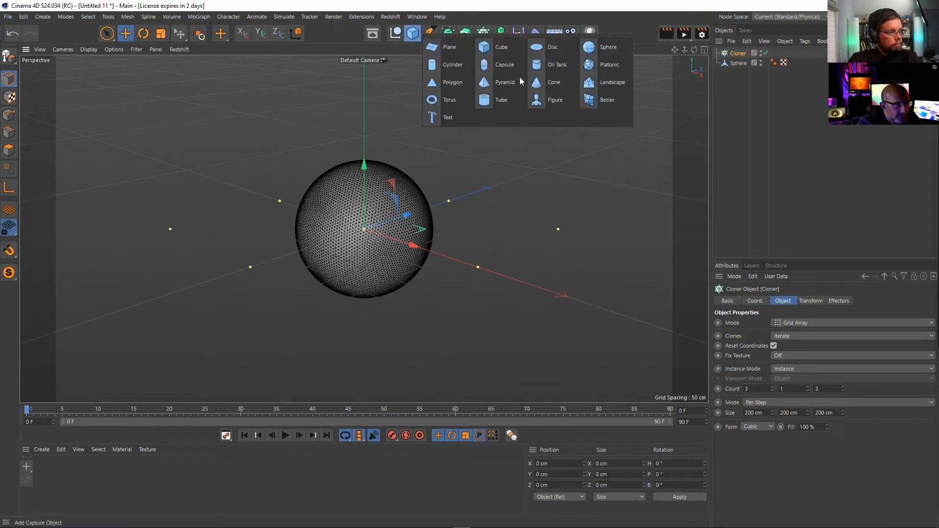
pyautogui.click(602, 51)
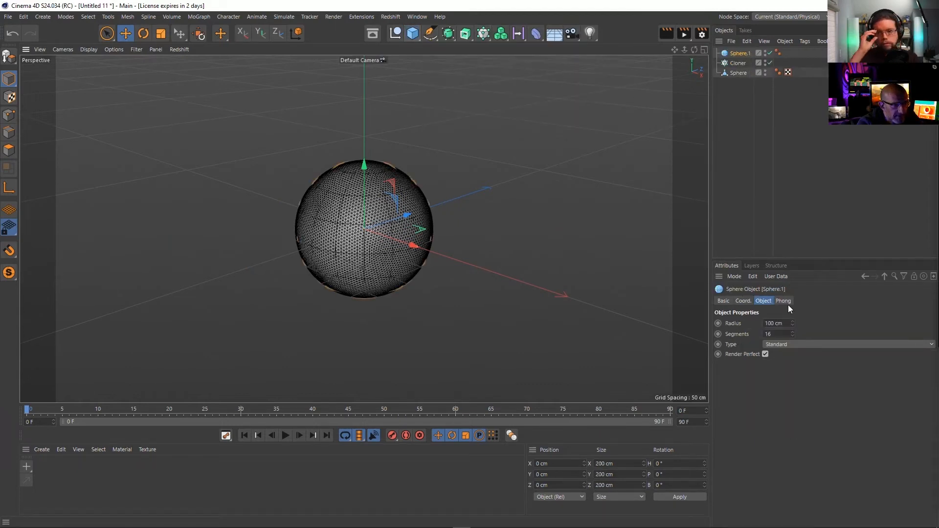
pyautogui.click(790, 343)
pyautogui.click(786, 397)
pyautogui.moveTo(740, 54); pyautogui.dragTo(738, 62)
# Set the Cloner's mode to Object and assign the dense polygon sphere as its target object
pyautogui.click(739, 62)
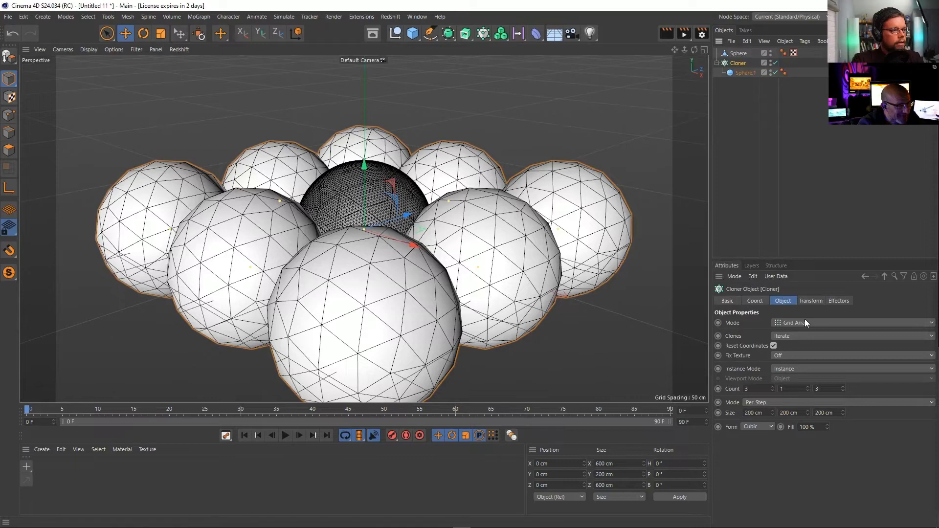
pyautogui.click(817, 322)
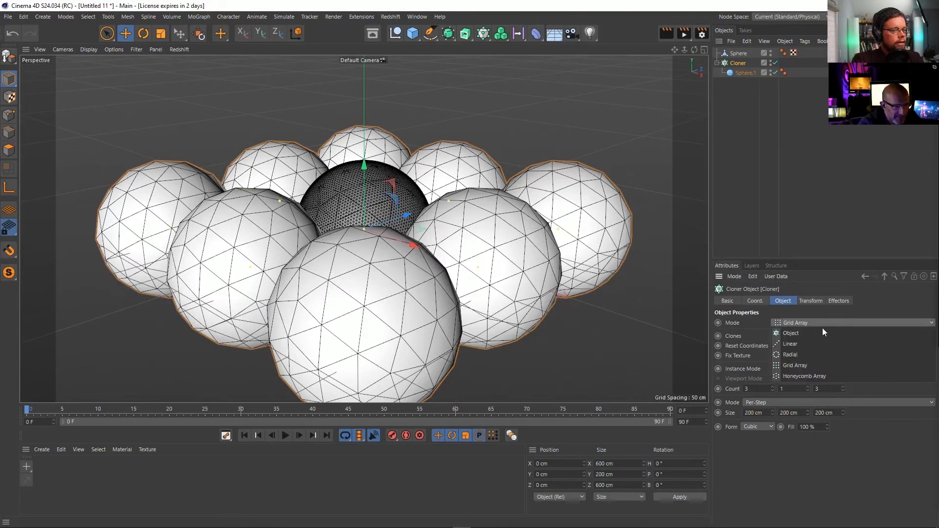
pyautogui.click(816, 334)
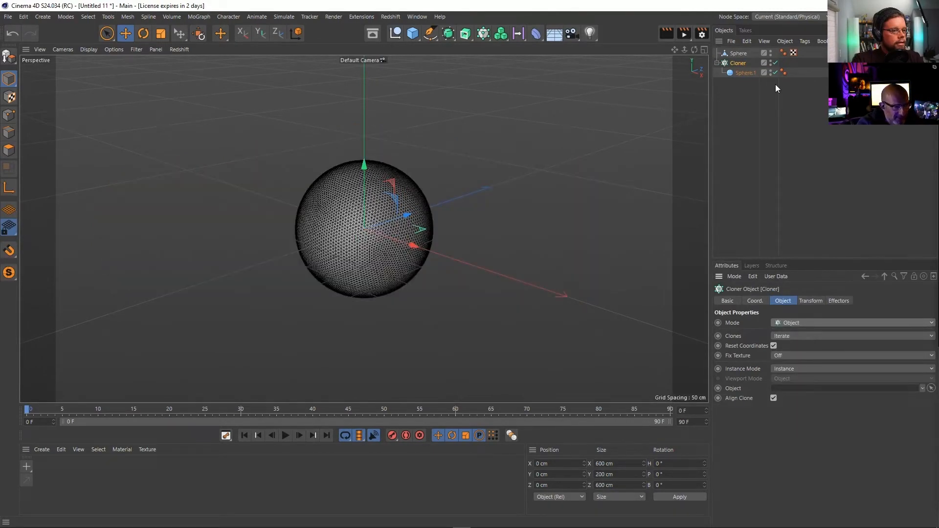
pyautogui.moveTo(741, 53); pyautogui.dragTo(796, 395)
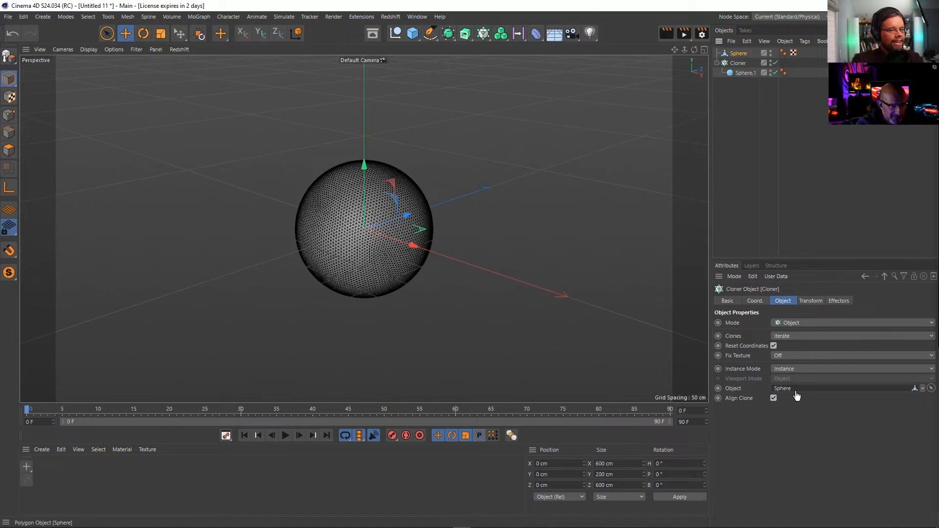
# Set the radius of the cloned sphere to 5 cm
pyautogui.click(745, 72)
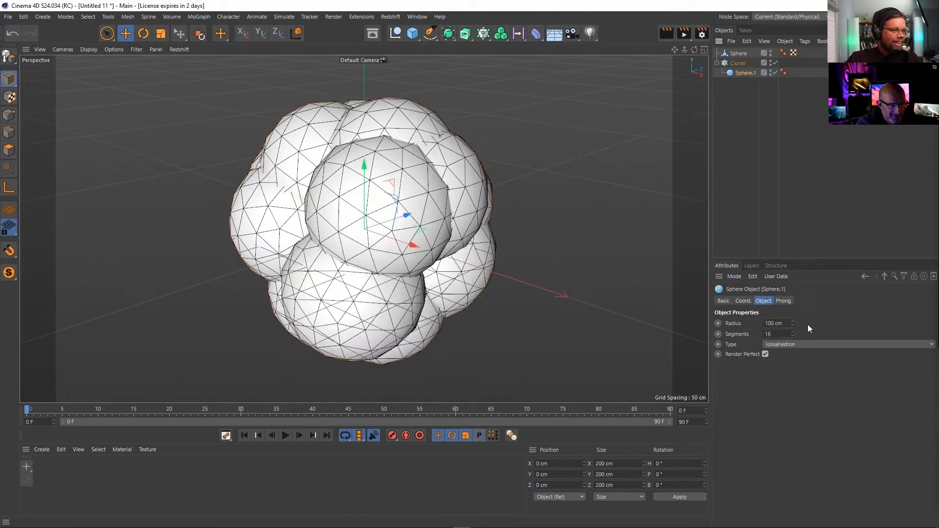
pyautogui.click(783, 323)
pyautogui.write('5')
pyautogui.press('Return')
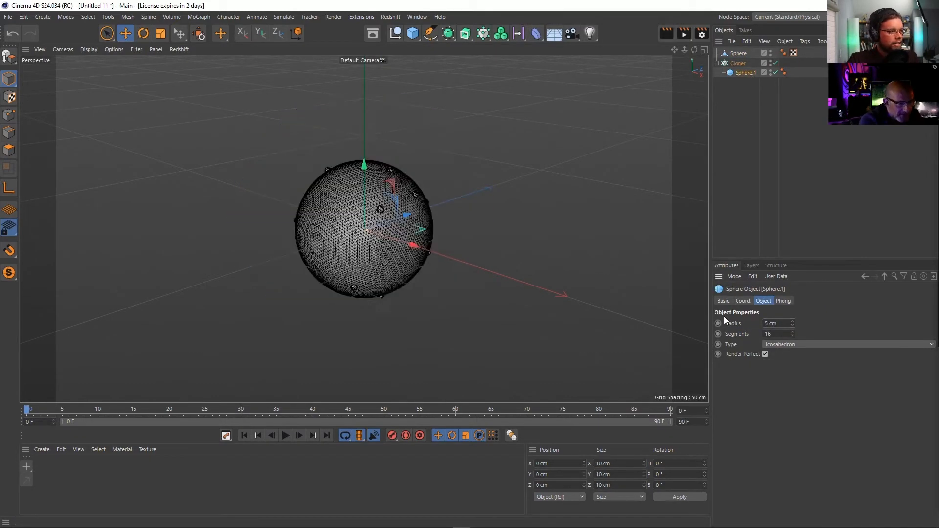
# Set the Cloner's instance mode to Multi-Instance
pyautogui.click(740, 66)
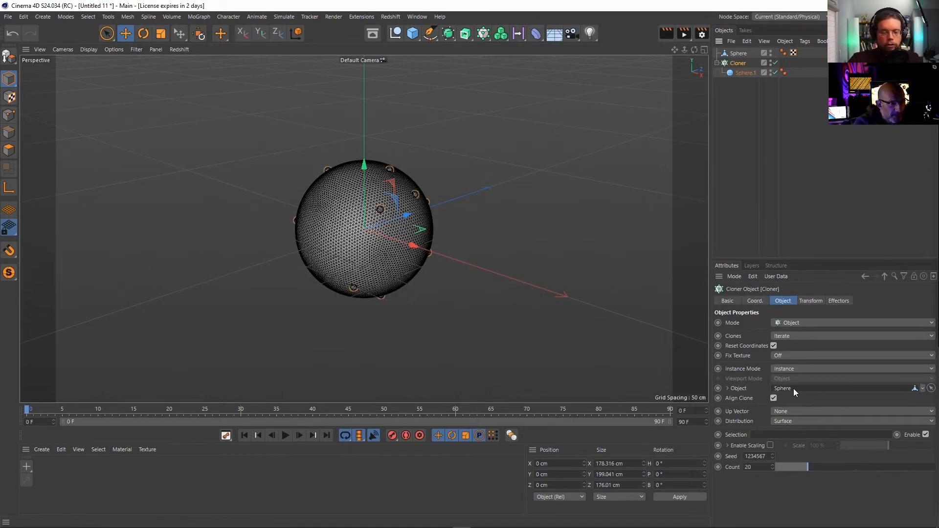
pyautogui.click(805, 355)
pyautogui.click(716, 373)
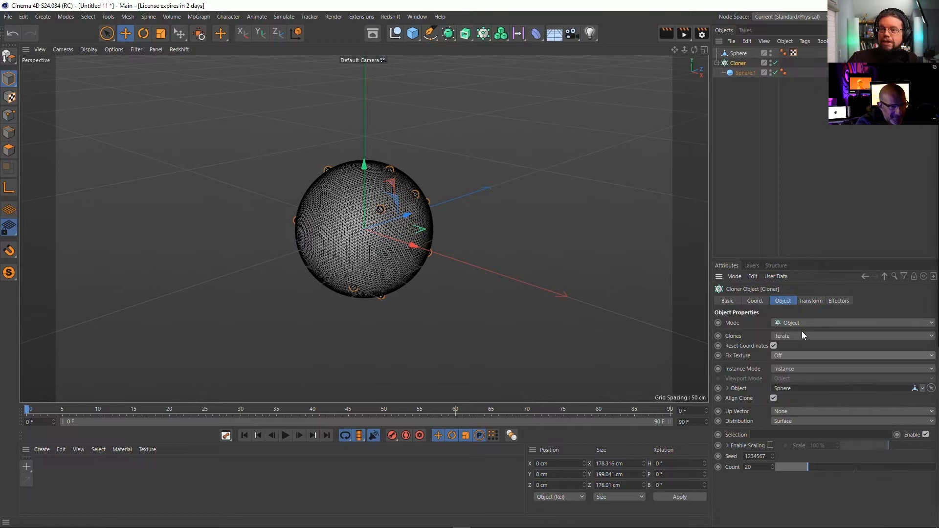
pyautogui.click(798, 369)
pyautogui.click(800, 404)
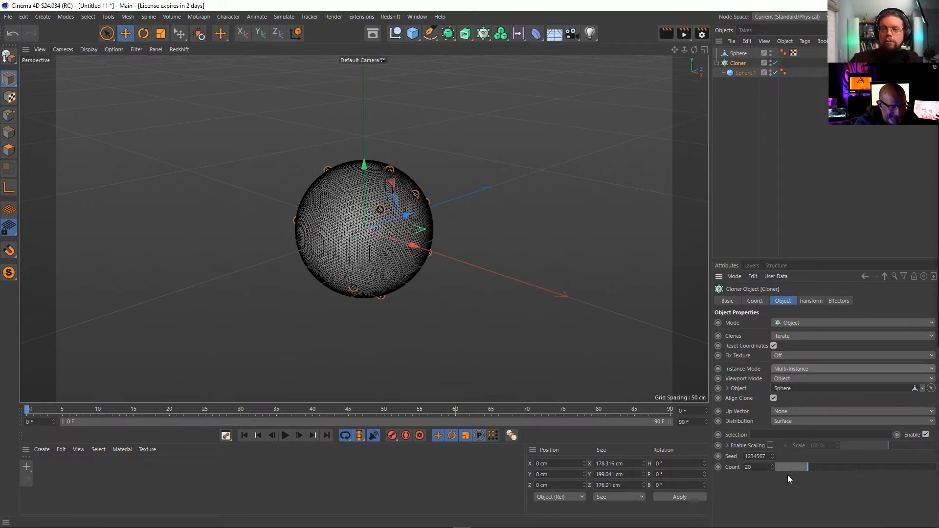
# Raise the Cloner's count to 1021 for the clones scattered over the sphere's surface
pyautogui.moveTo(771, 466)
pyautogui.mouseDown()
pyautogui.moveTo(771, 445)
pyautogui.moveTo(770, 467)
pyautogui.mouseUp()
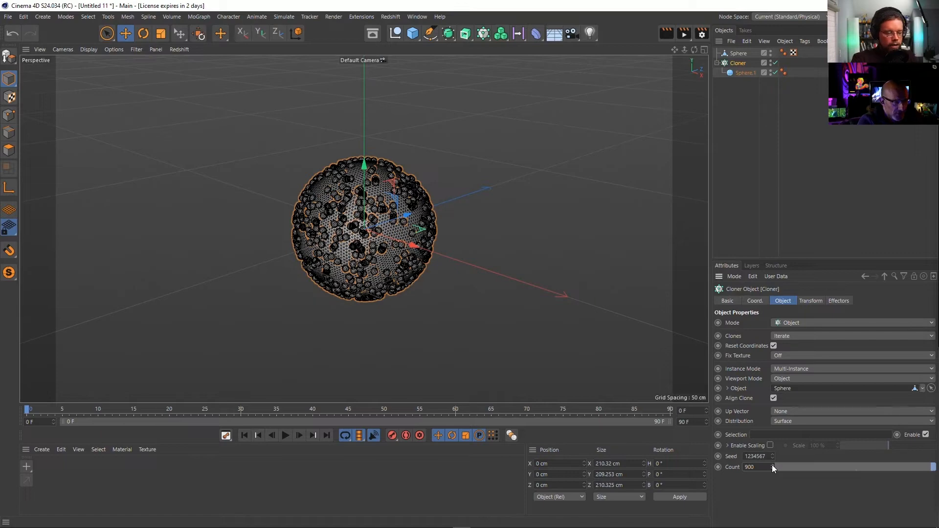
pyautogui.moveTo(771, 467); pyautogui.dragTo(762, 324)
pyautogui.click(760, 178)
pyautogui.scroll(5, 360, 206)
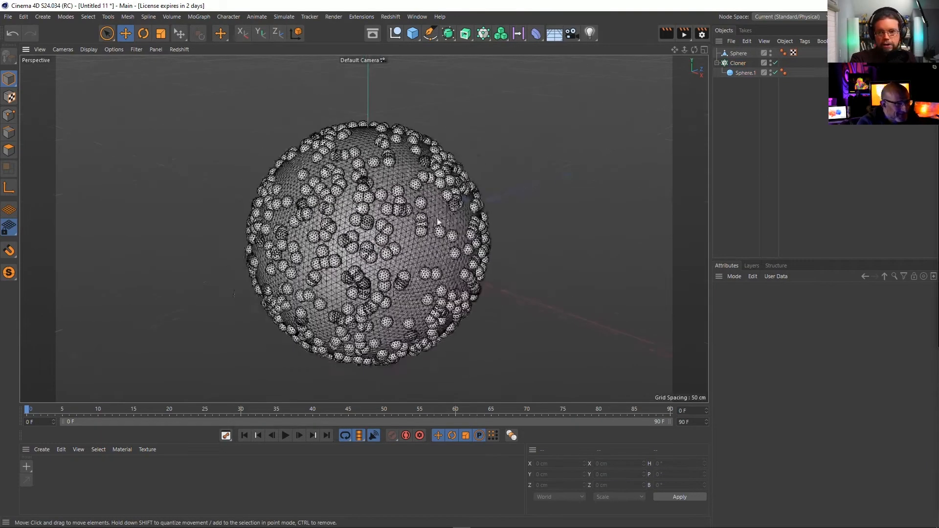
# Change the Cloner's distribution to Polygon Center
pyautogui.click(741, 63)
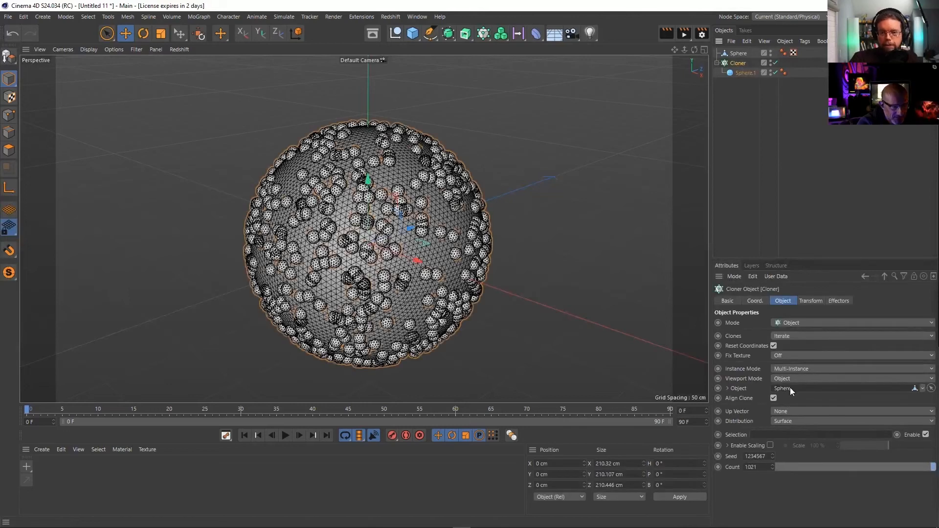
pyautogui.click(800, 421)
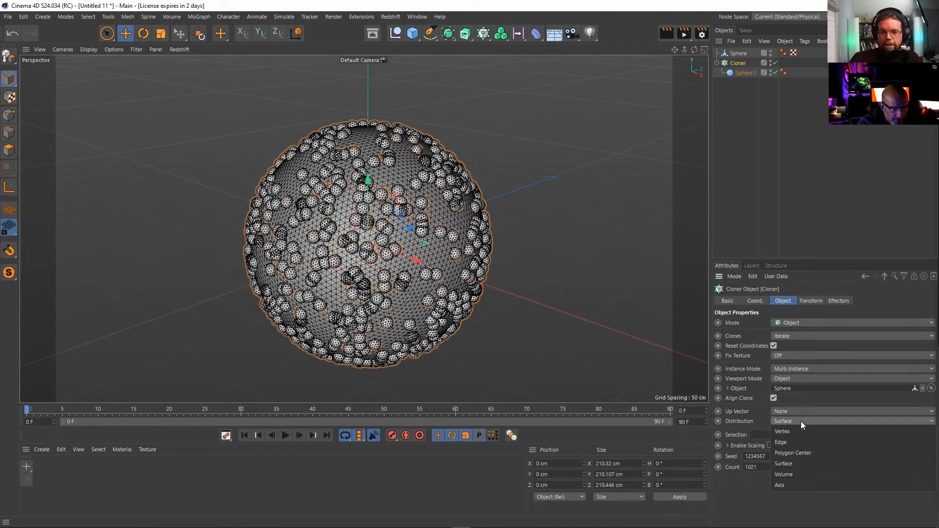
pyautogui.click(803, 453)
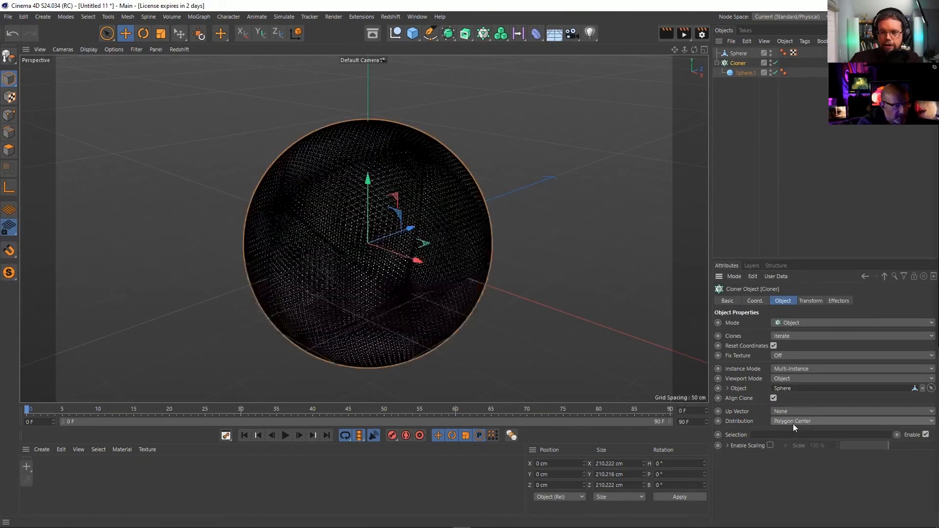
pyautogui.click(742, 71)
pyautogui.click(784, 334)
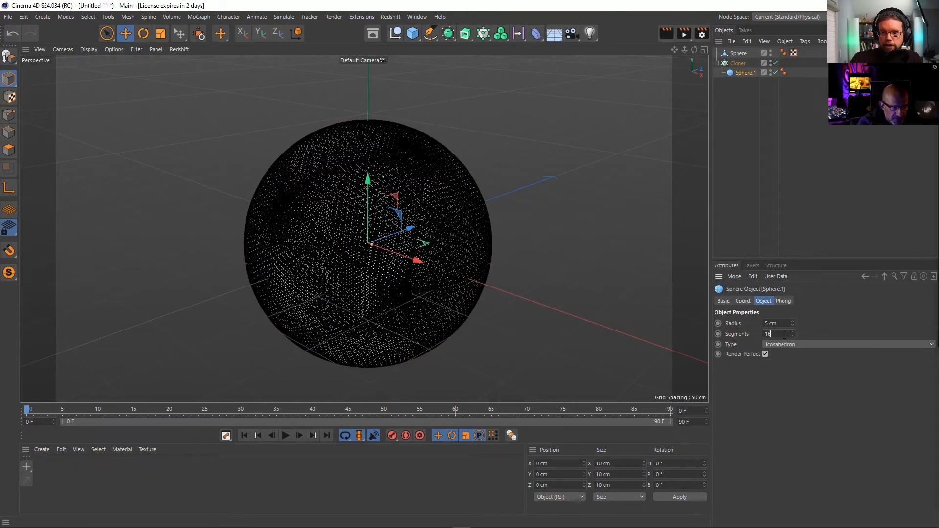
pyautogui.moveTo(784, 334); pyautogui.dragTo(765, 334)
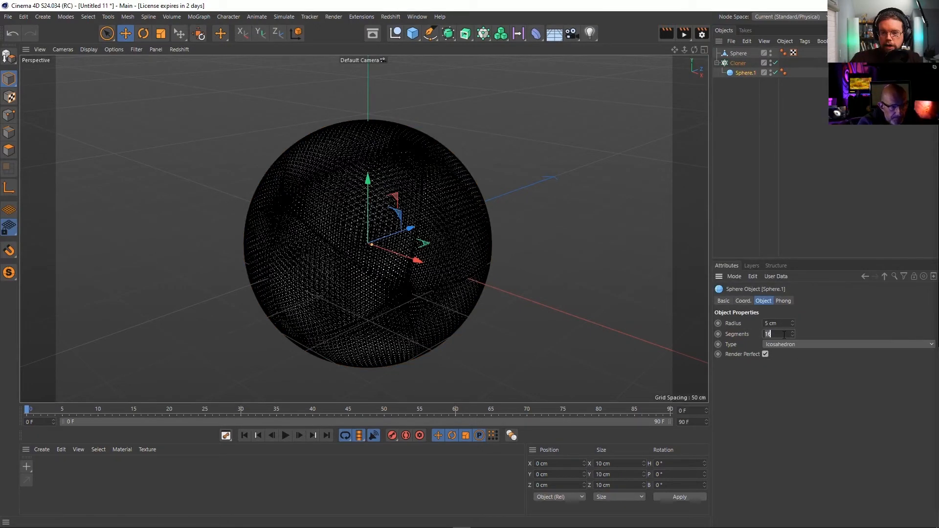
pyautogui.click(738, 54)
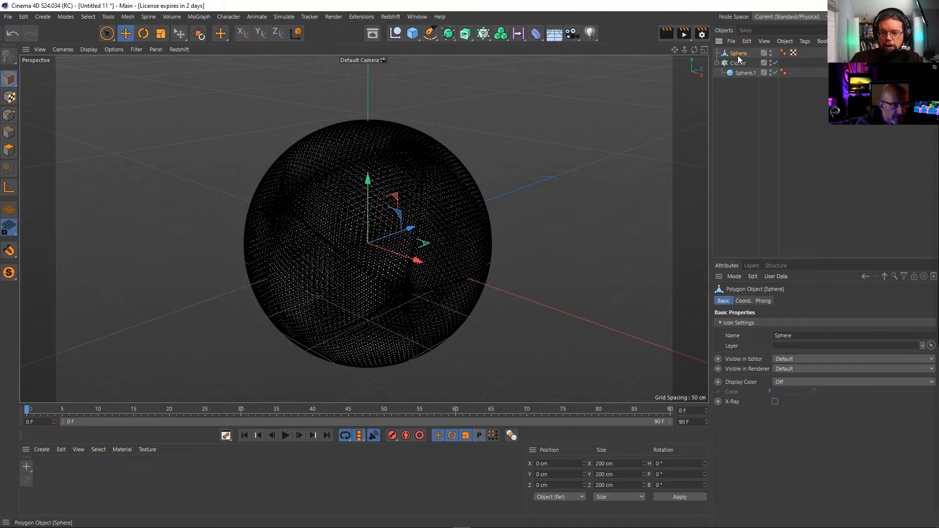
pyautogui.click(743, 89)
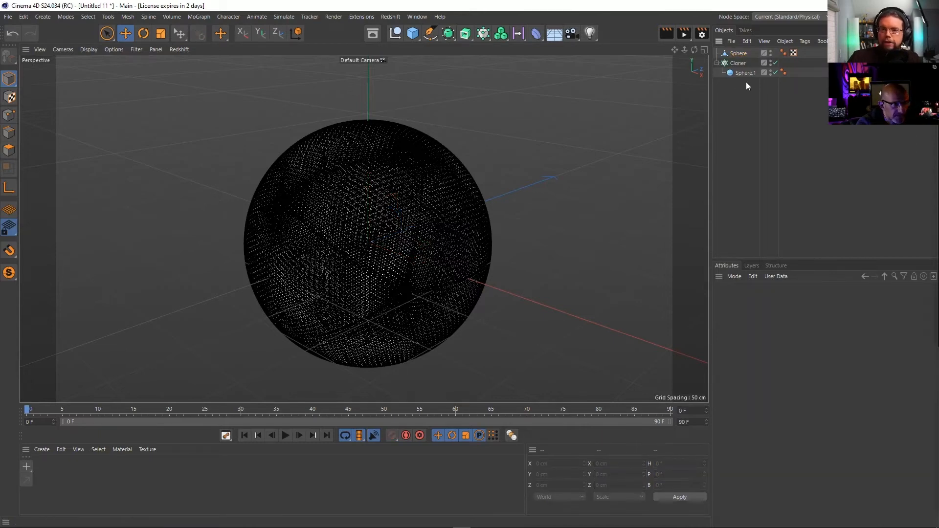
# Delete the dense polygon sphere and assign a copy of the small cloned sphere as the Cloner's target object
pyautogui.click(738, 52)
pyautogui.press('Delete')
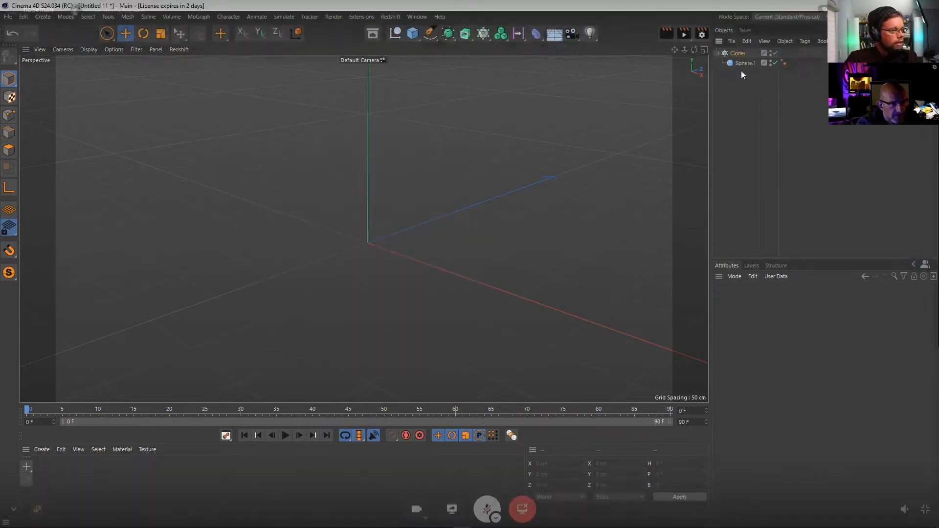
pyautogui.keyDown('ctrl'); pyautogui.moveTo(738, 62); pyautogui.dragTo(806, 390); pyautogui.keyUp('ctrl')
pyautogui.click(740, 62)
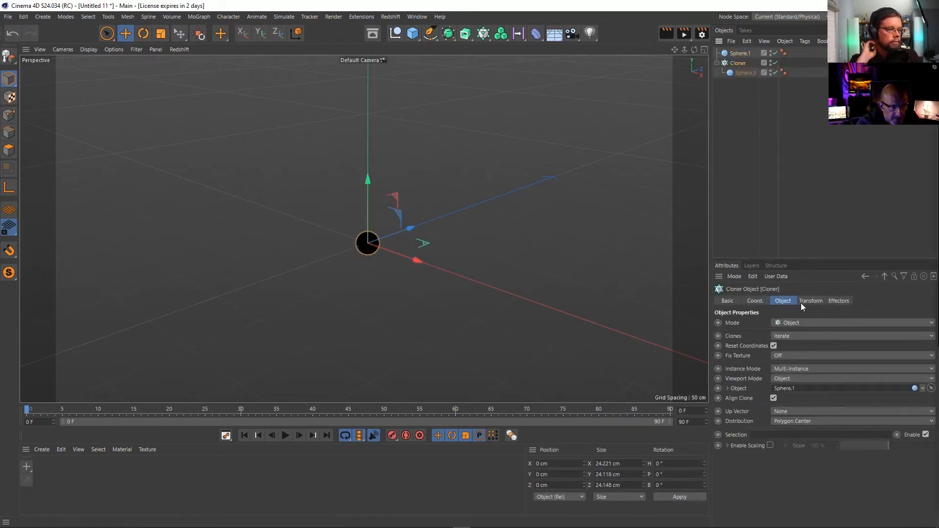
# Set the target sphere outside the Cloner to a 120 cm radius and 43 segments
pyautogui.click(740, 53)
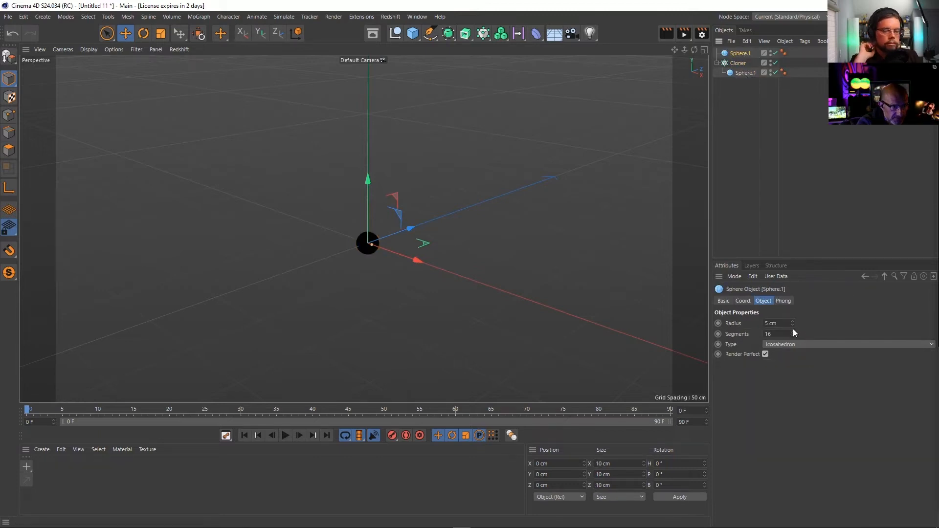
pyautogui.moveTo(793, 321)
pyautogui.mouseDown()
pyautogui.moveTo(797, 293)
pyautogui.moveTo(792, 325)
pyautogui.mouseUp()
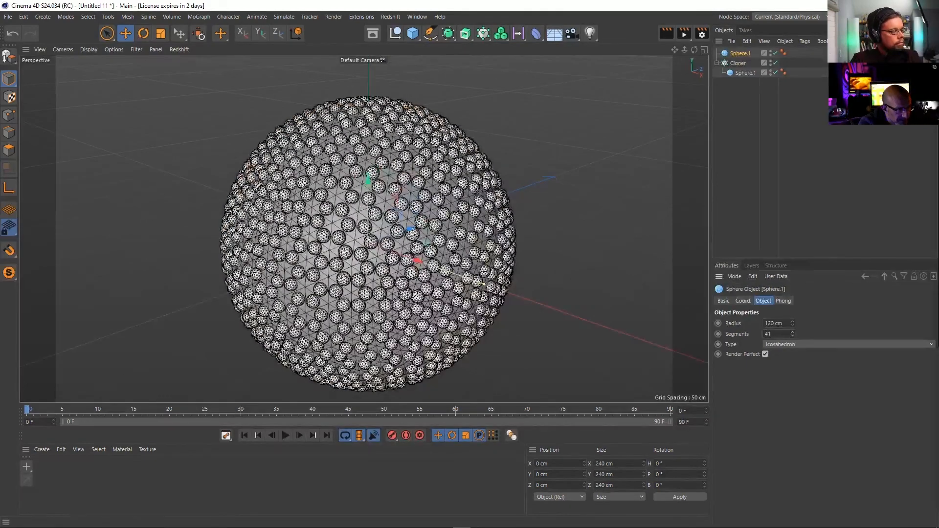
pyautogui.moveTo(792, 333); pyautogui.dragTo(792, 336)
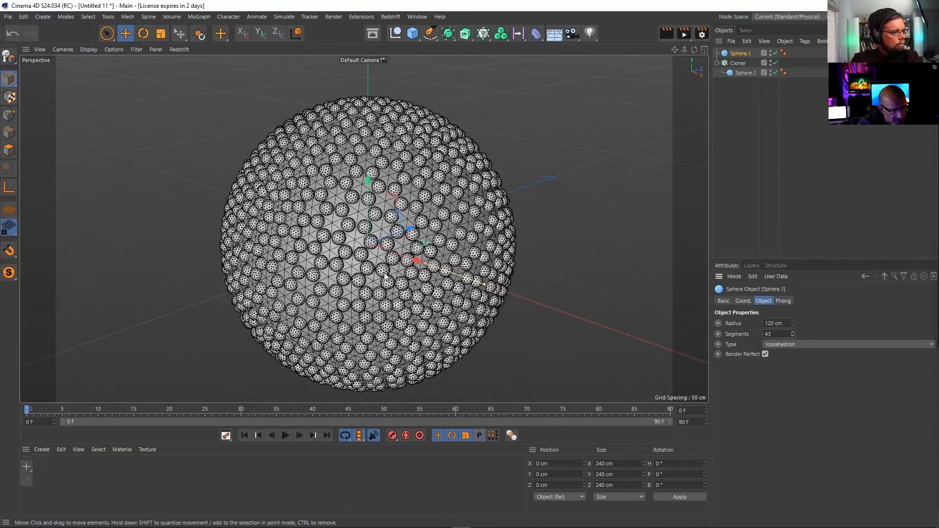
pyautogui.keyDown('alt'); pyautogui.moveTo(385, 276); pyautogui.dragTo(358, 236); pyautogui.keyUp('alt')
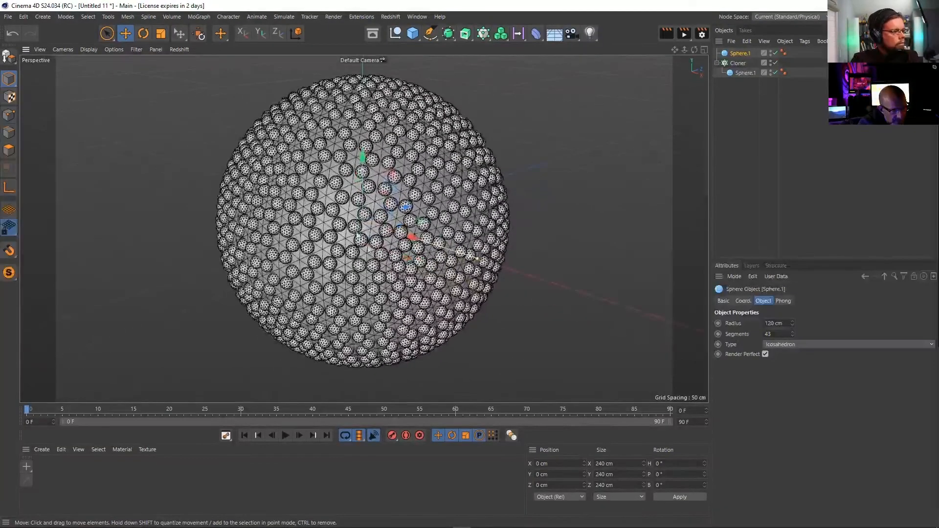
# Duplicate the Cloner with its child sphere and set the copy's distribution to Vertex
pyautogui.keyDown('ctrl'); pyautogui.moveTo(738, 63); pyautogui.dragTo(740, 93); pyautogui.keyUp('ctrl')
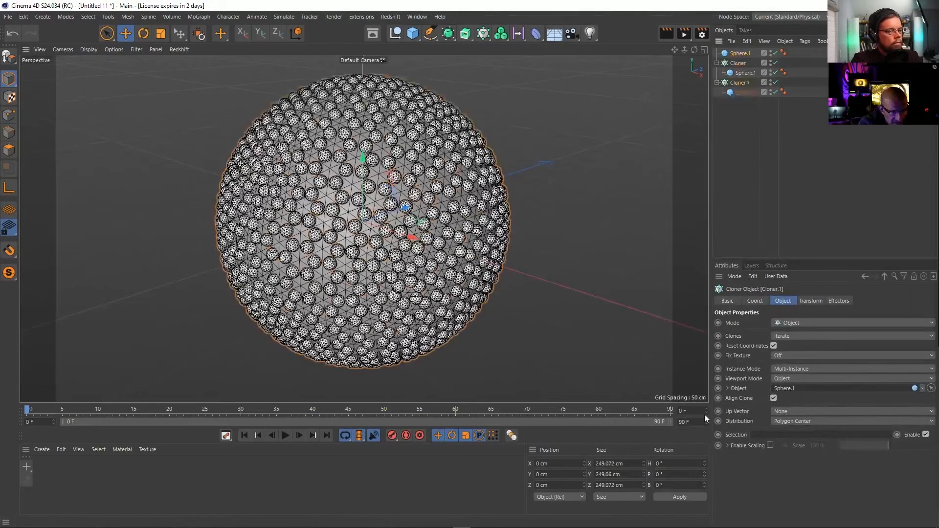
pyautogui.click(793, 420)
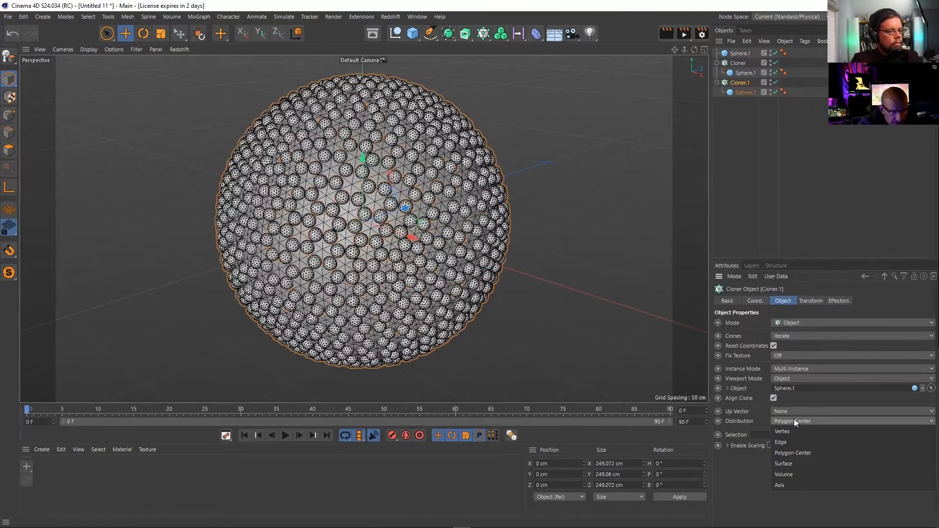
pyautogui.click(797, 431)
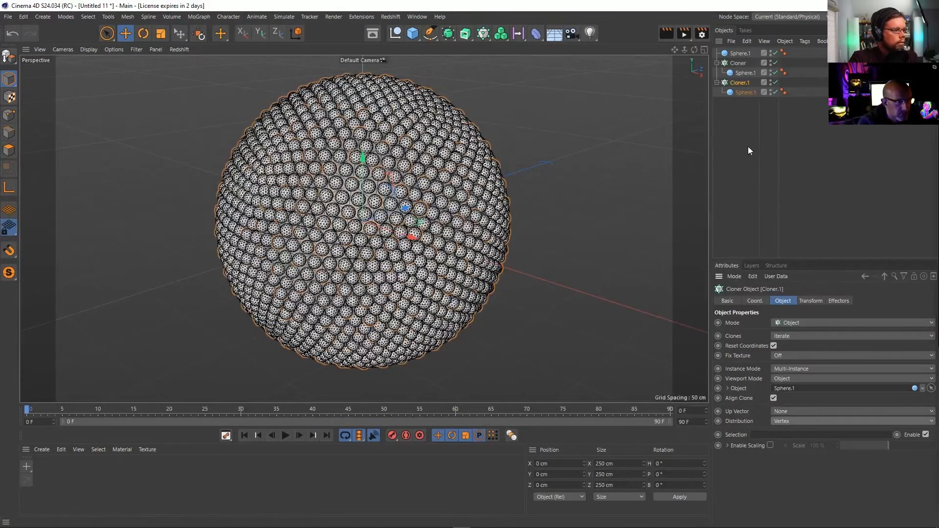
pyautogui.moveTo(673, 125)
pyautogui.keyDown('alt'); pyautogui.mouseDown()
pyautogui.moveTo(689, 128)
pyautogui.moveTo(670, 133)
pyautogui.moveTo(674, 125)
pyautogui.mouseUp(); pyautogui.keyUp('alt')
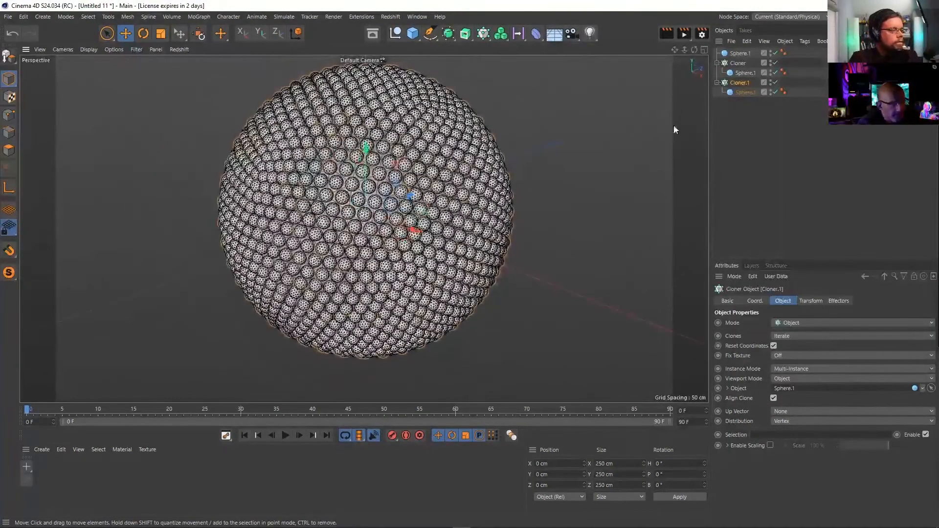
pyautogui.click(759, 131)
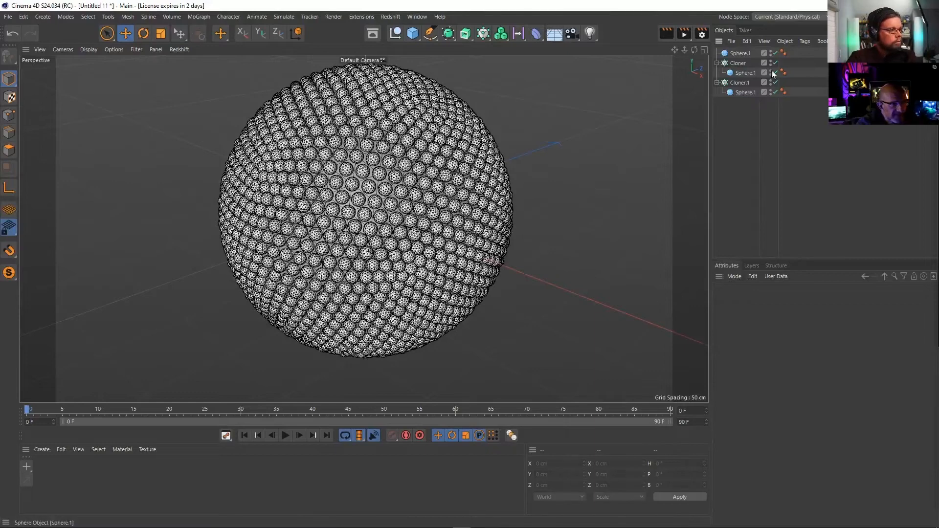
# Add a Push Apart effector that acts on both Cloners
pyautogui.click(738, 63)
pyautogui.keyDown('shift'); pyautogui.click(740, 83); pyautogui.keyUp('shift')
pyautogui.click(740, 83)
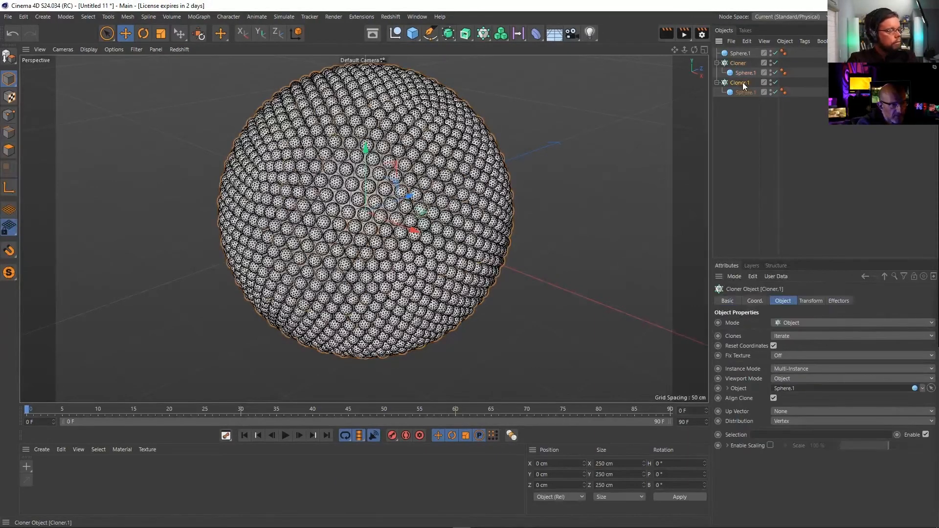
pyautogui.keyDown('ctrl'); pyautogui.click(744, 64); pyautogui.keyUp('ctrl')
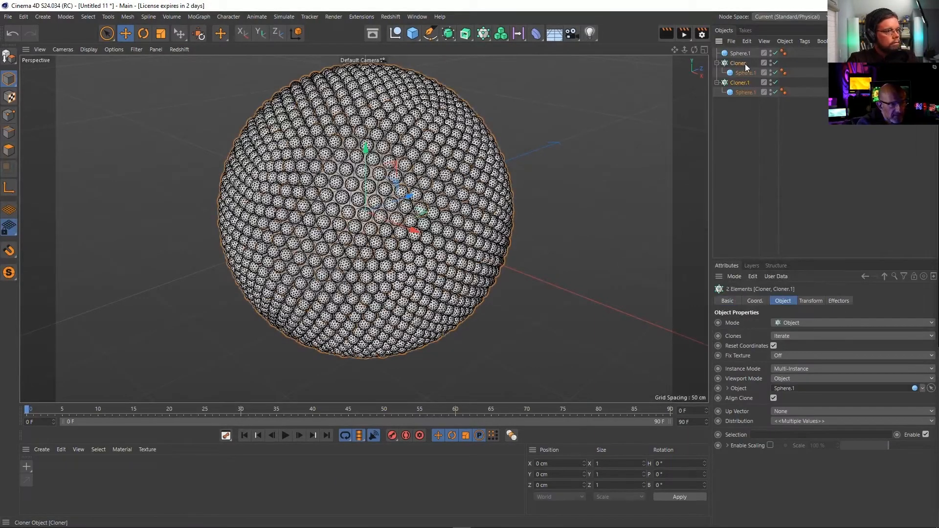
pyautogui.click(198, 17)
pyautogui.moveTo(200, 32)
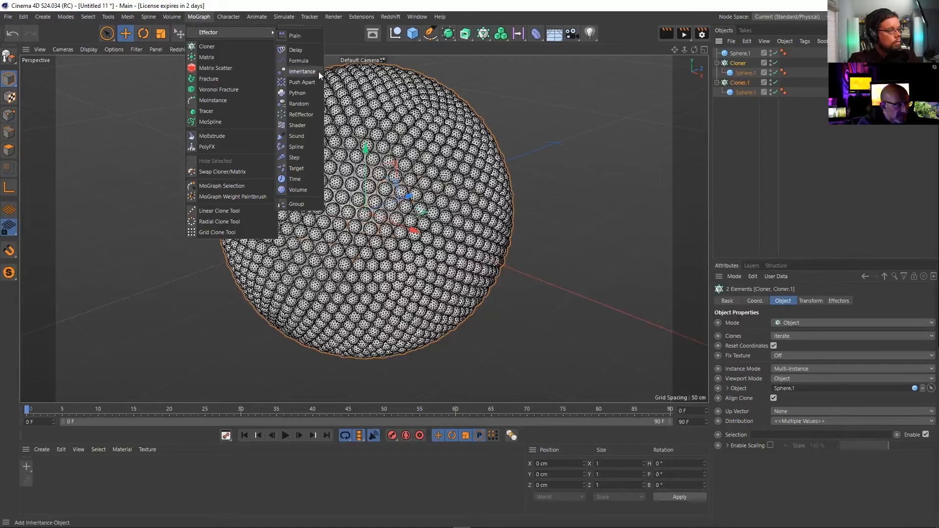
pyautogui.click(306, 83)
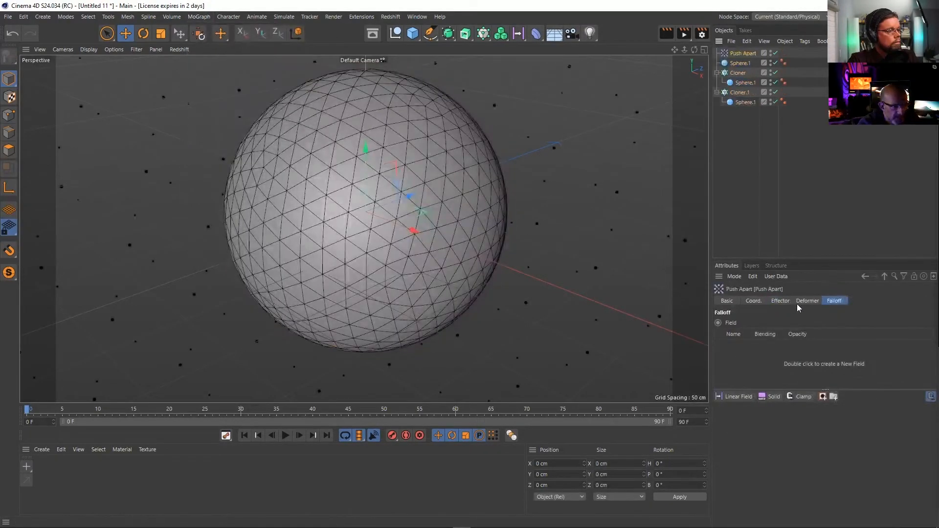
# Set the Push Apart effector's mode to Hide and its radius to 6 cm
pyautogui.click(787, 348)
pyautogui.click(792, 356)
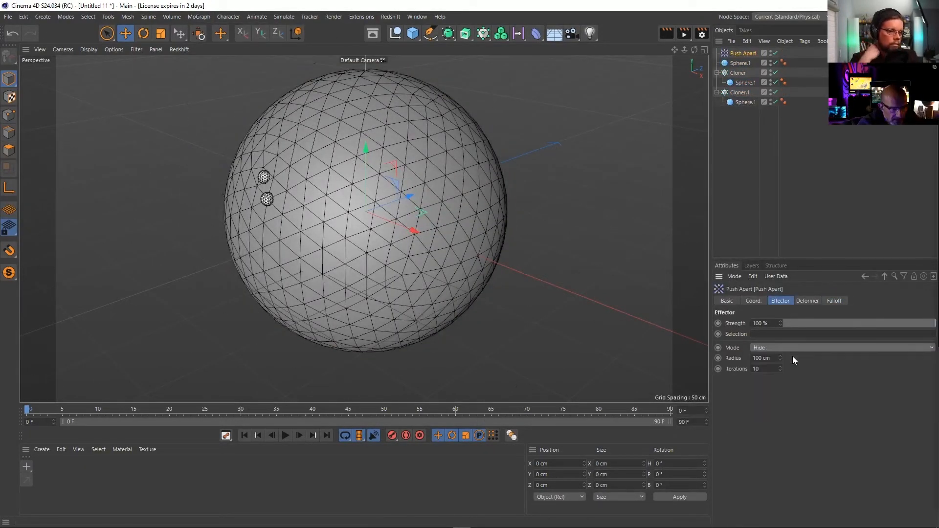
pyautogui.click(743, 82)
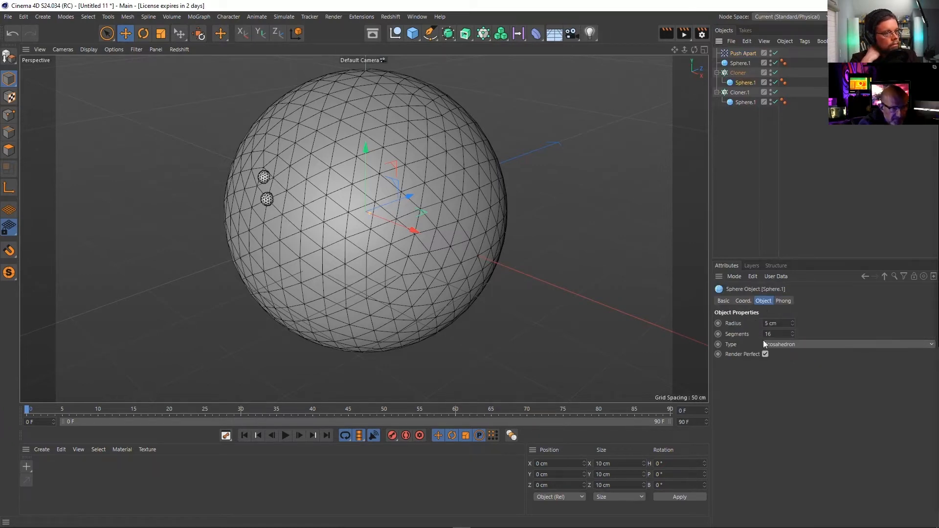
pyautogui.click(742, 52)
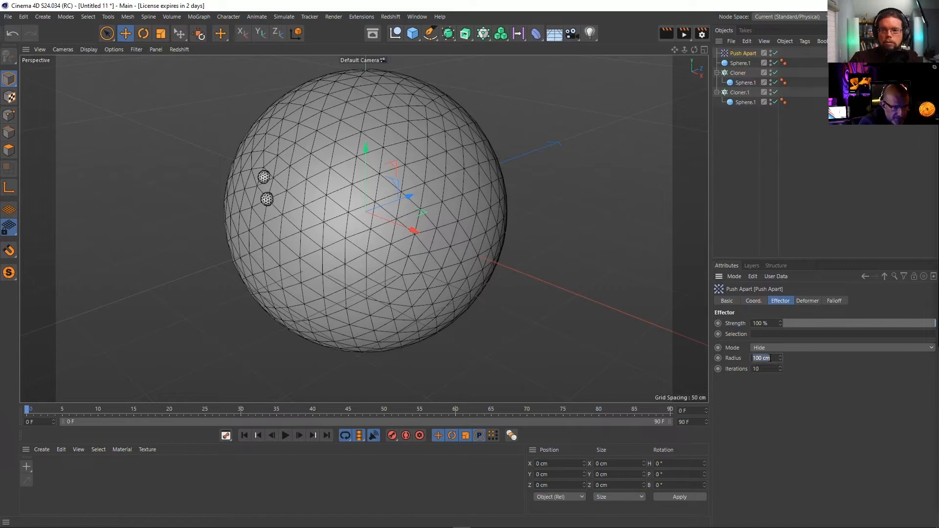
pyautogui.click(769, 358)
pyautogui.write('4')
pyautogui.press('Return')
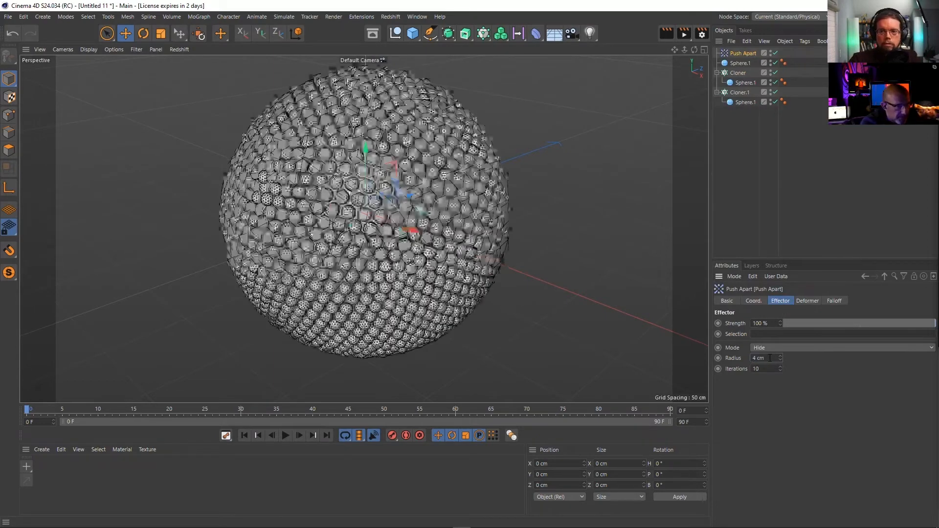
pyautogui.click(780, 356)
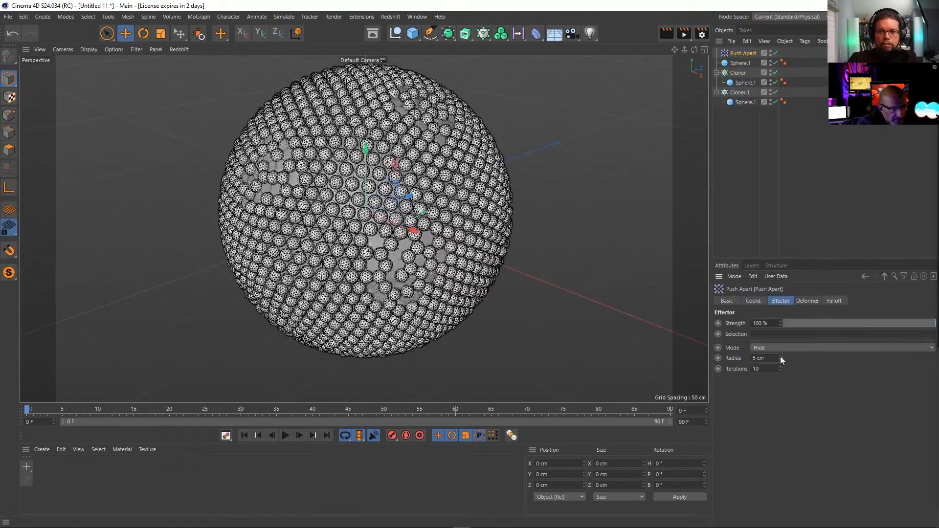
pyautogui.click(779, 356)
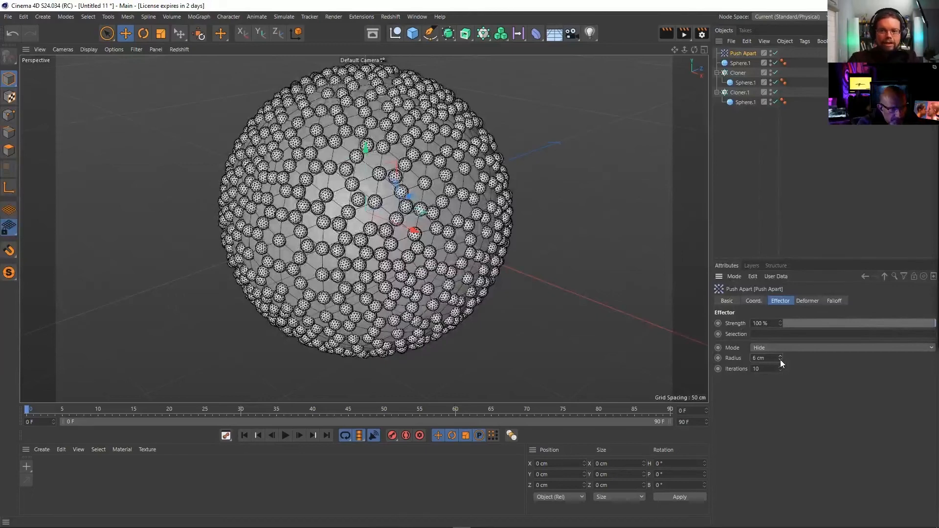
# Make the 120 cm target sphere editable and paint a vertex map over part of its front with the Paint Tool
pyautogui.click(832, 299)
pyautogui.click(740, 62)
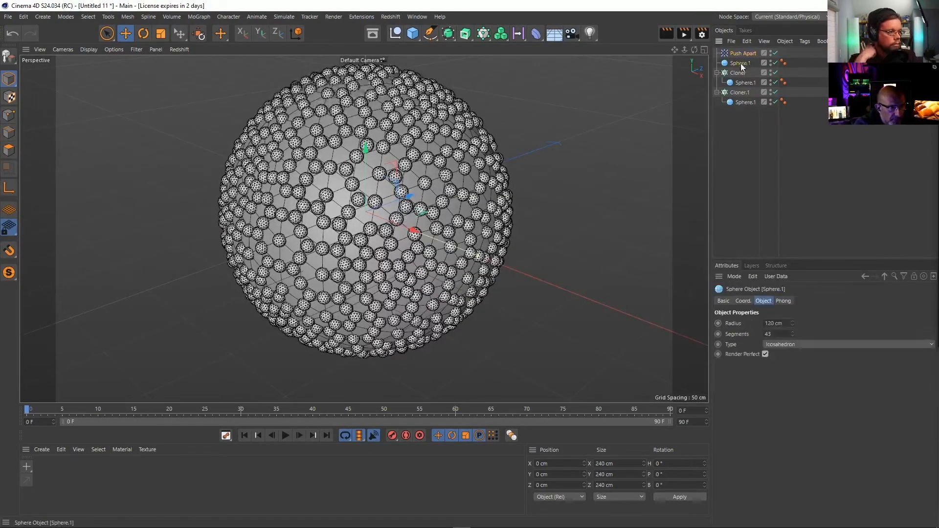
pyautogui.press('c')
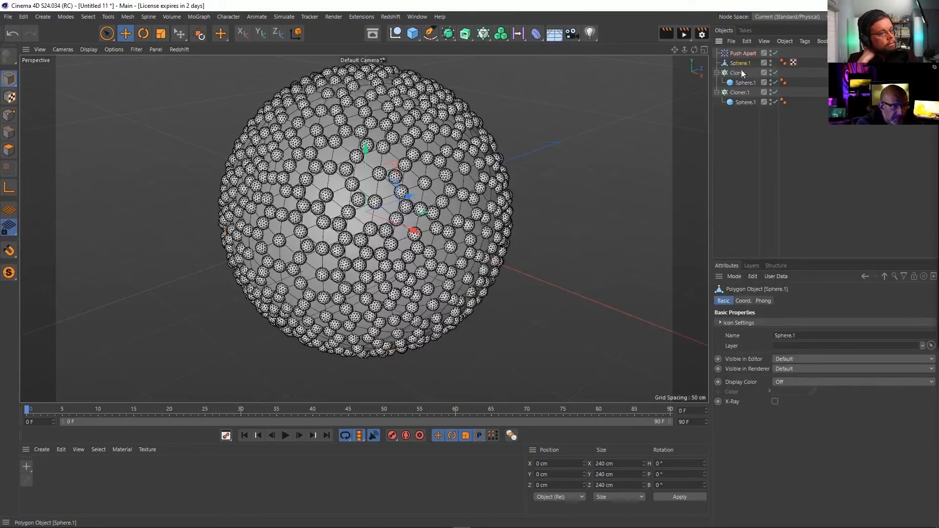
pyautogui.click(94, 17)
pyautogui.moveTo(104, 19)
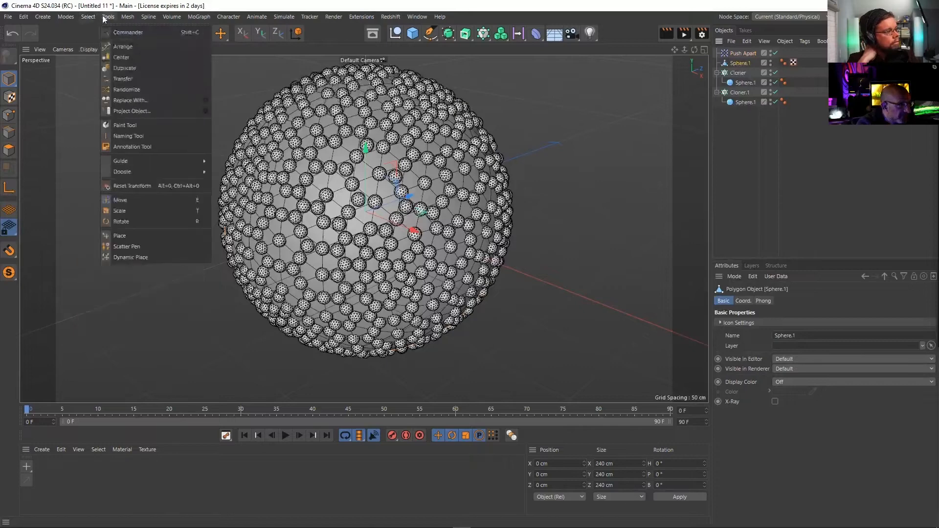
pyautogui.click(128, 125)
pyautogui.moveTo(484, 193); pyautogui.dragTo(521, 192, button='middle')
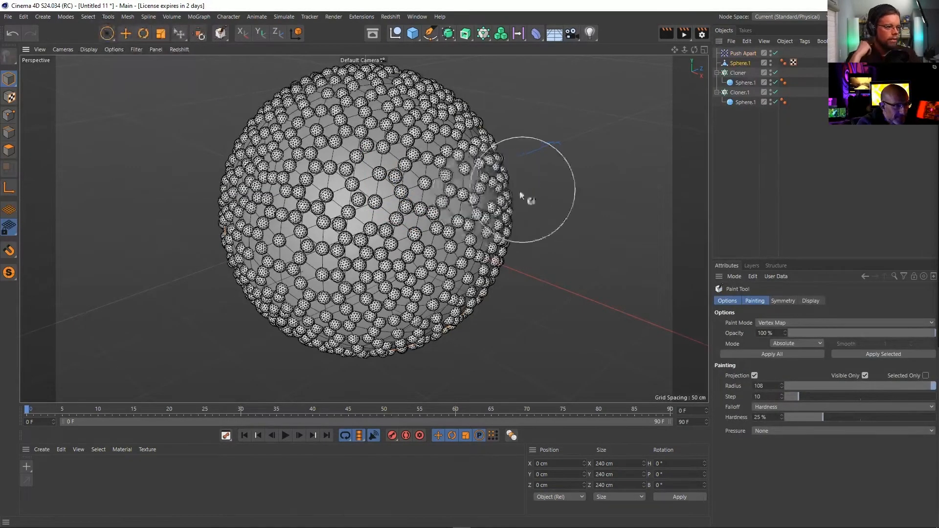
pyautogui.moveTo(455, 186); pyautogui.dragTo(387, 274)
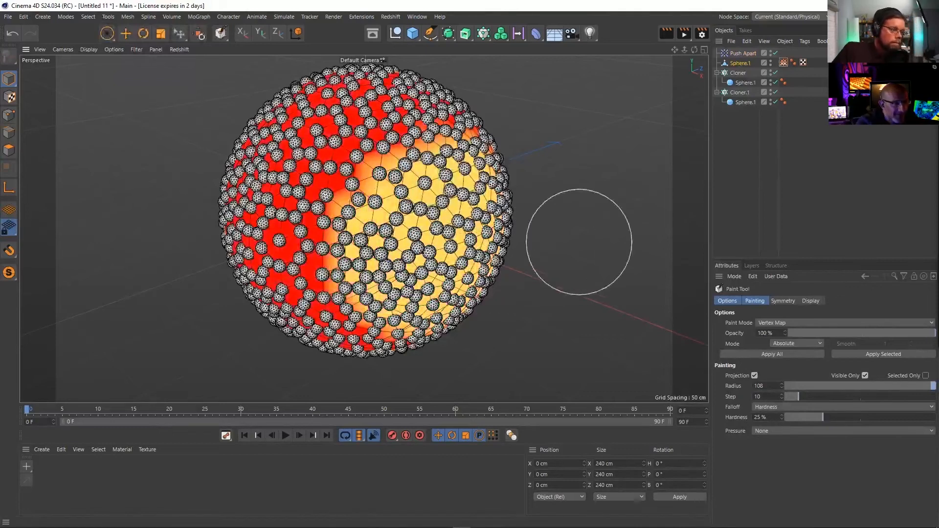
# Place the target sphere above Push Apart in the hierarchy and use its vertex map as the effector's falloff field
pyautogui.click(744, 54)
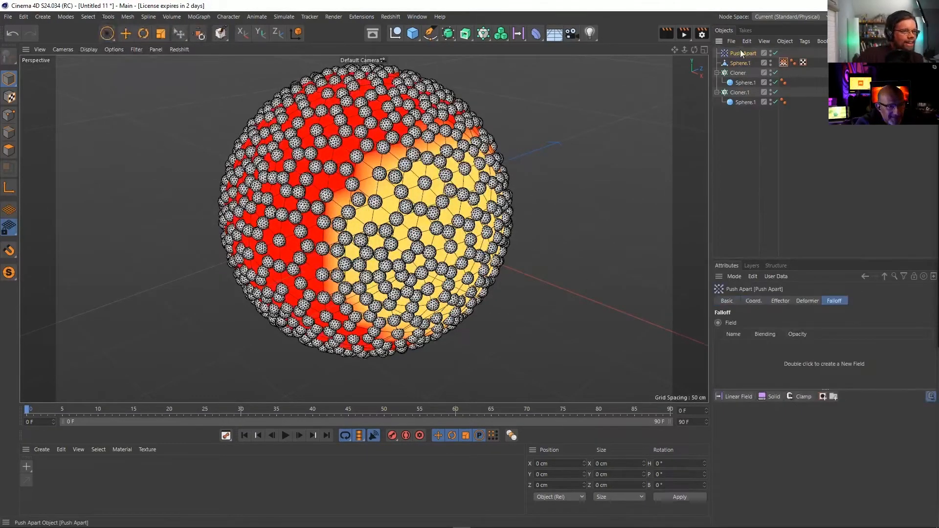
pyautogui.moveTo(741, 70); pyautogui.dragTo(770, 355)
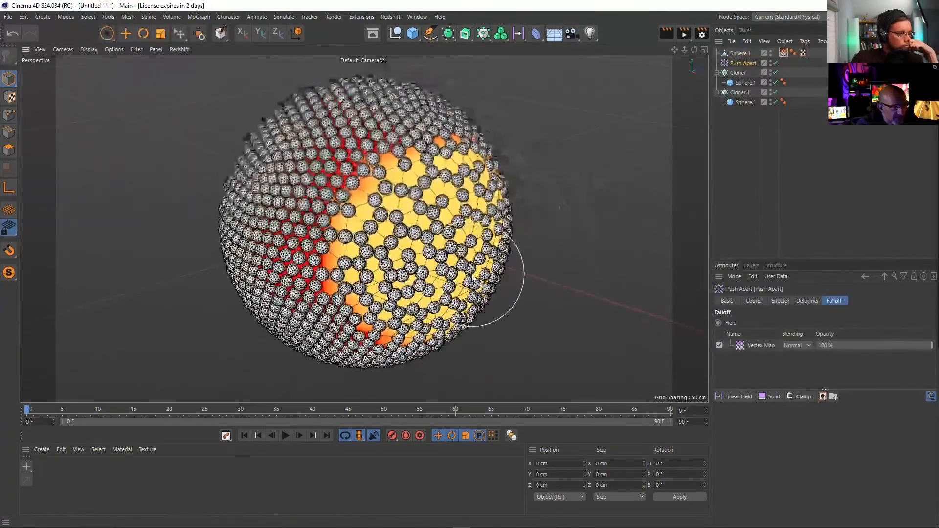
pyautogui.keyDown('alt'); pyautogui.moveTo(316, 229); pyautogui.dragTo(352, 232); pyautogui.keyUp('alt')
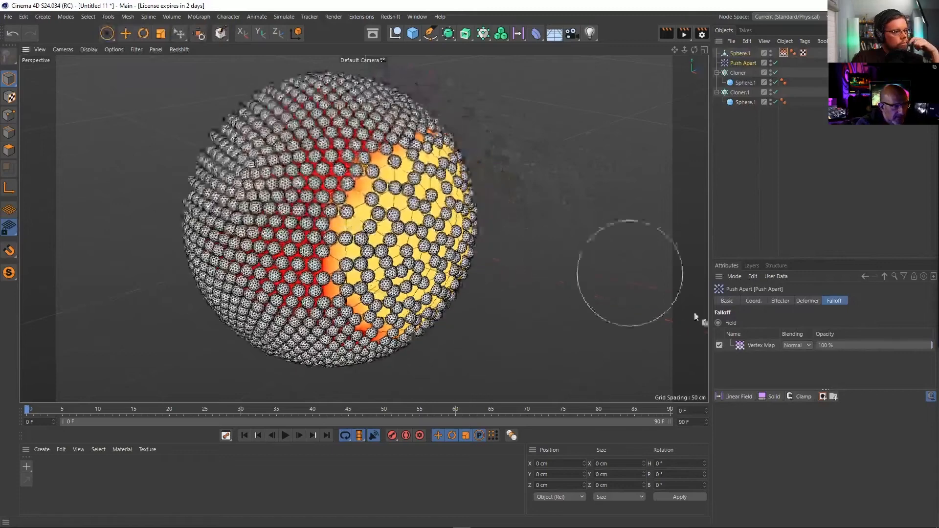
# Enable fields on the vertex map and replace its Freeze layer with a Random Field at 159% noise scale
pyautogui.doubleClick(761, 346)
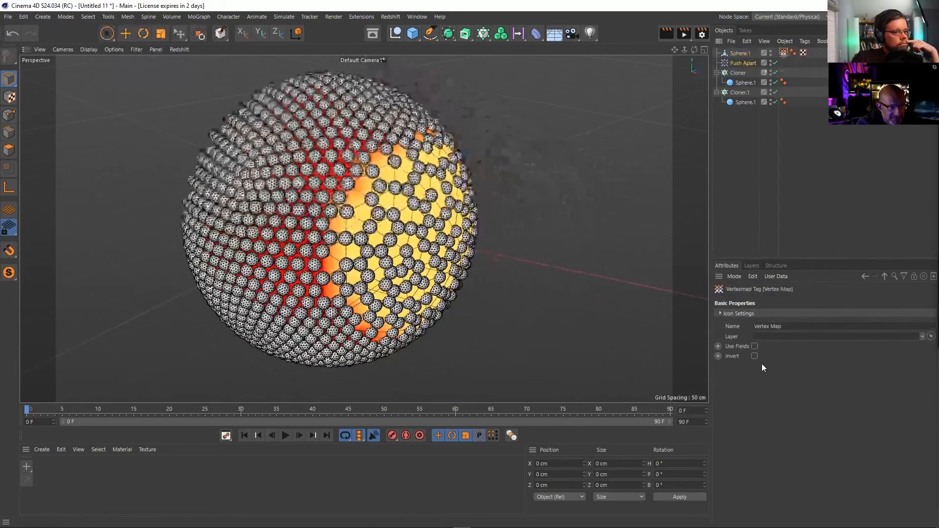
pyautogui.click(754, 346)
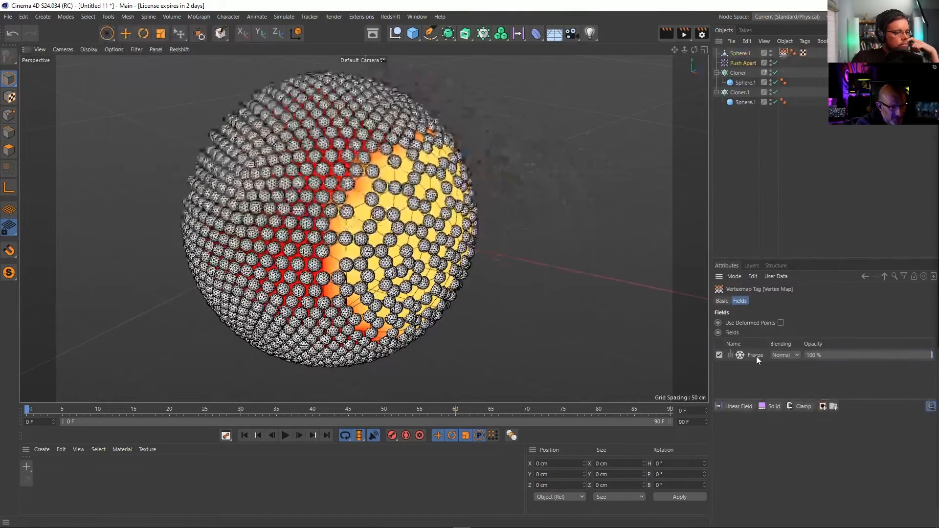
pyautogui.click(755, 356)
pyautogui.press('Delete')
pyautogui.click(738, 407)
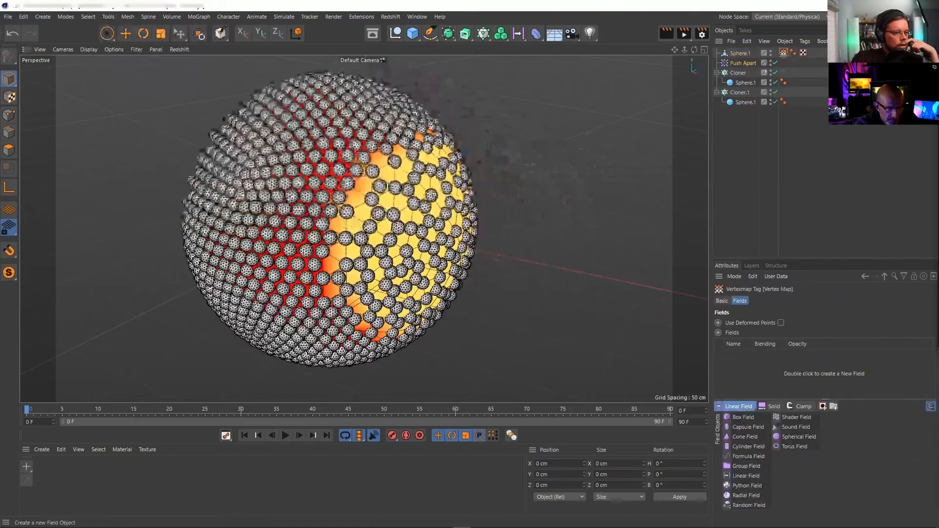
pyautogui.click(759, 506)
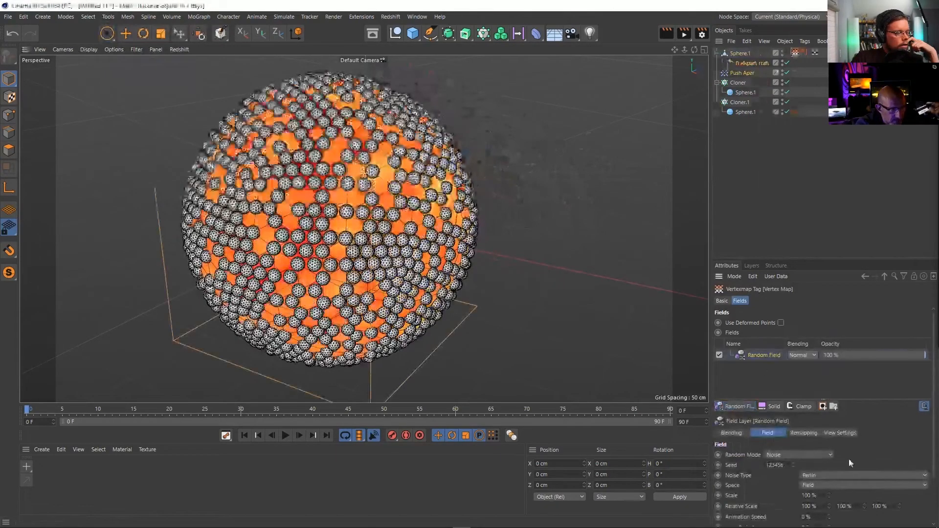
pyautogui.moveTo(828, 494); pyautogui.dragTo(828, 470)
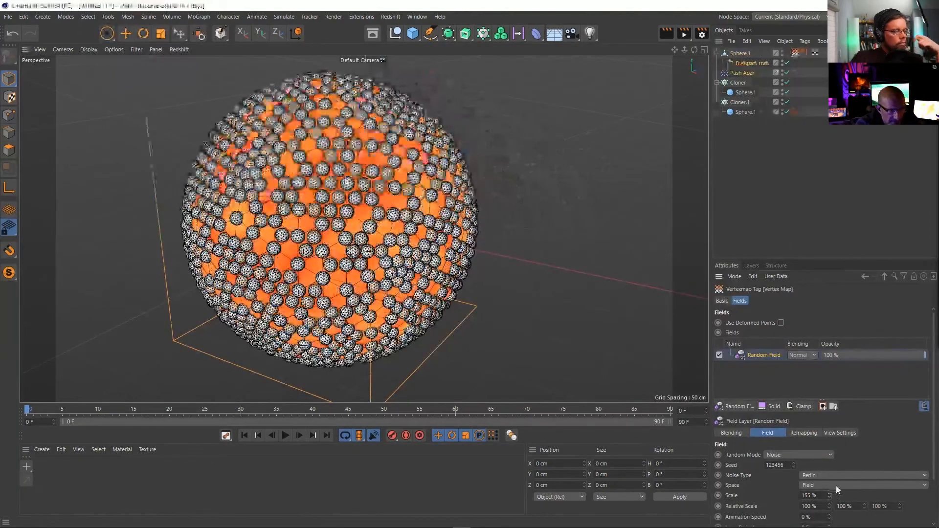
# Try adjusting the inner offset, strength and maximum in the Random Field's remapping
pyautogui.scroll(-3, 829, 362)
pyautogui.click(803, 379)
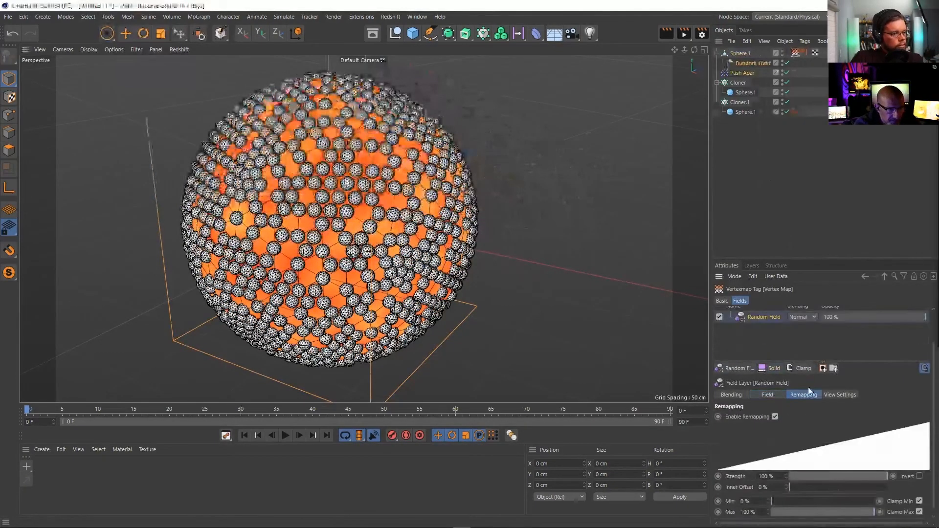
pyautogui.moveTo(806, 487); pyautogui.dragTo(786, 487)
pyautogui.moveTo(863, 474); pyautogui.dragTo(887, 478)
pyautogui.moveTo(852, 504); pyautogui.dragTo(831, 510)
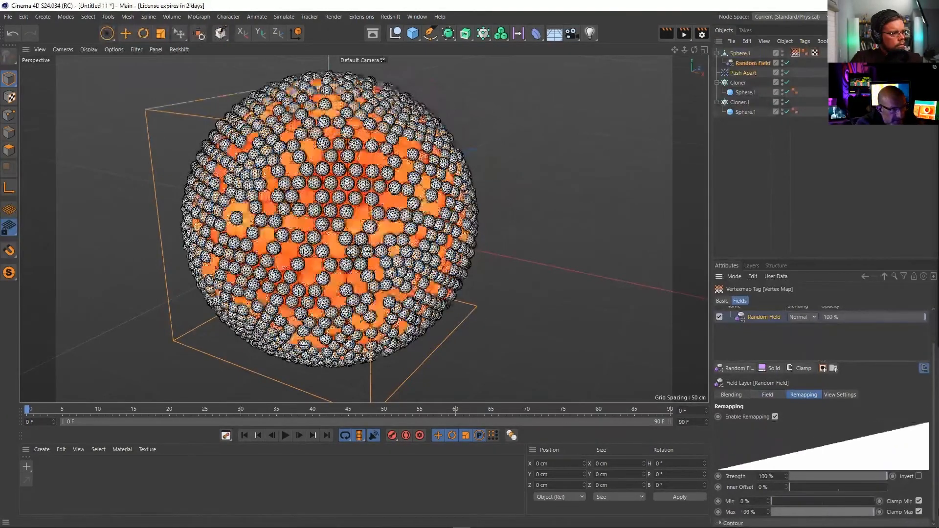
# Add a Curve layer above the Random Field in the vertex map and move the curve's start point to about 0.25
pyautogui.click(802, 369)
pyautogui.click(821, 409)
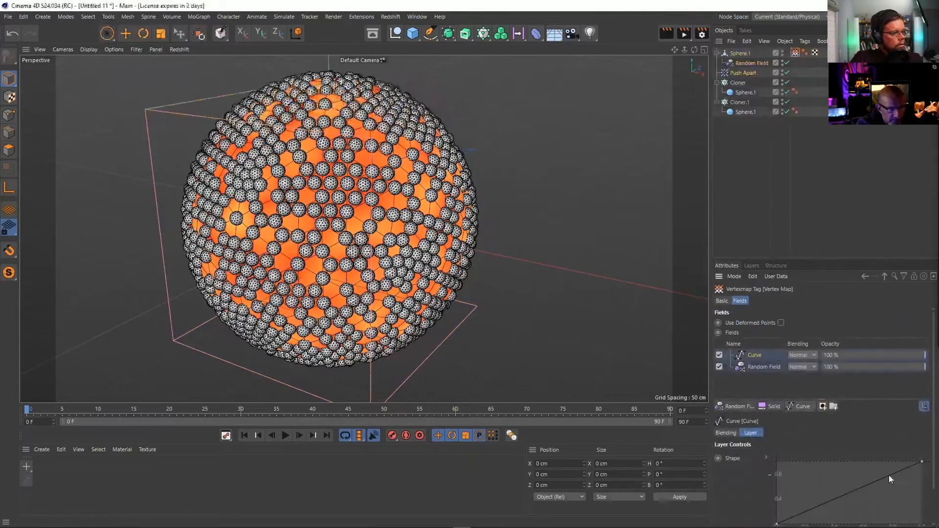
pyautogui.moveTo(922, 464)
pyautogui.mouseDown()
pyautogui.moveTo(827, 452)
pyautogui.moveTo(896, 456)
pyautogui.moveTo(903, 468)
pyautogui.mouseUp()
pyautogui.scroll(-2, 864, 505)
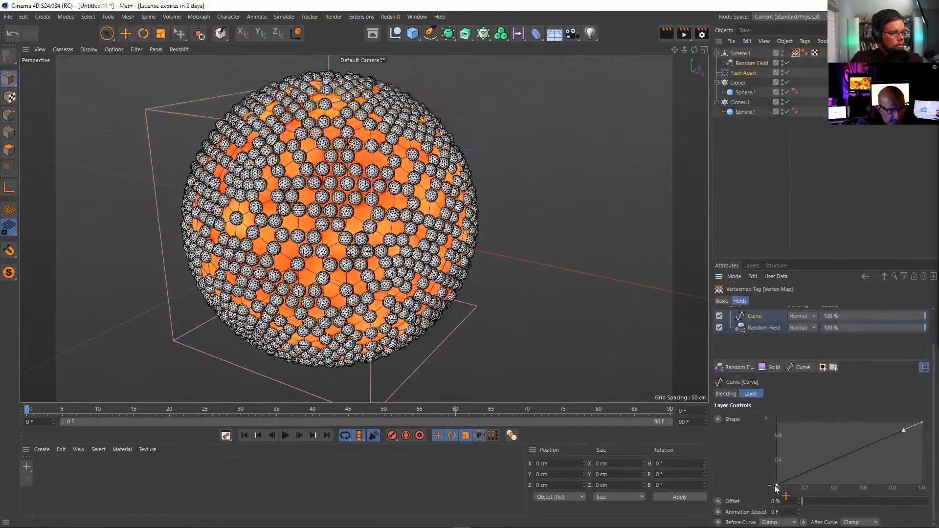
pyautogui.moveTo(776, 485); pyautogui.dragTo(811, 504)
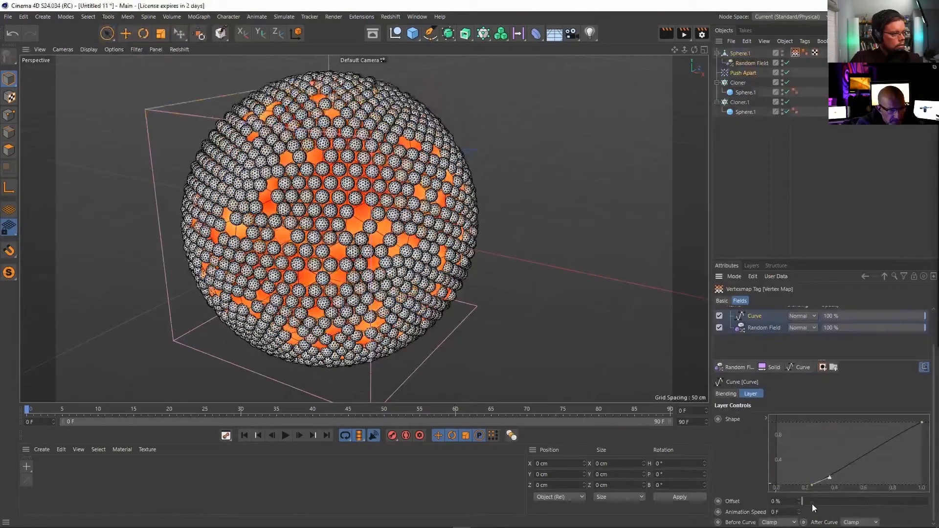
# Increase the Push Apart effector's radius to 24 cm
pyautogui.click(746, 71)
pyautogui.click(781, 301)
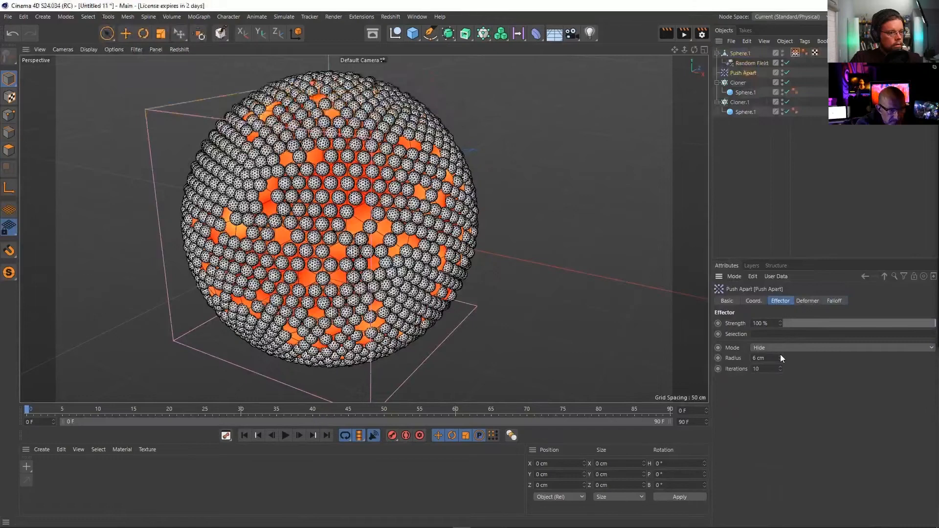
pyautogui.click(781, 357)
pyautogui.moveTo(779, 356); pyautogui.dragTo(778, 358)
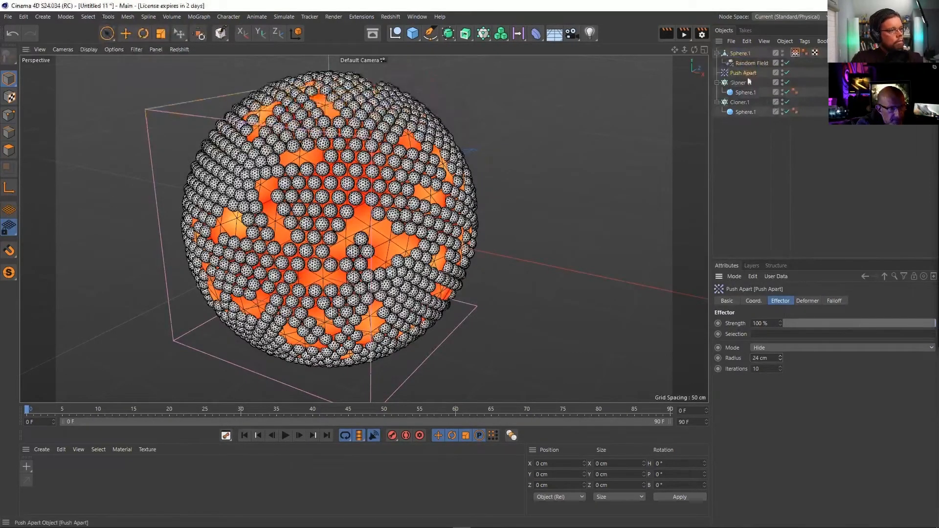
# Reset the Curve layer's shape to its default and return to the Random Field's remapping settings
pyautogui.click(744, 64)
pyautogui.click(840, 300)
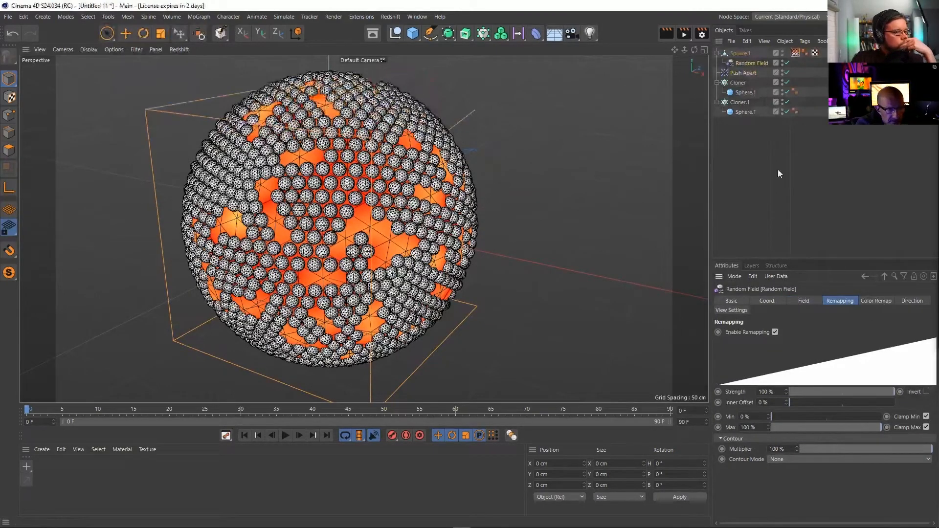
pyautogui.click(744, 74)
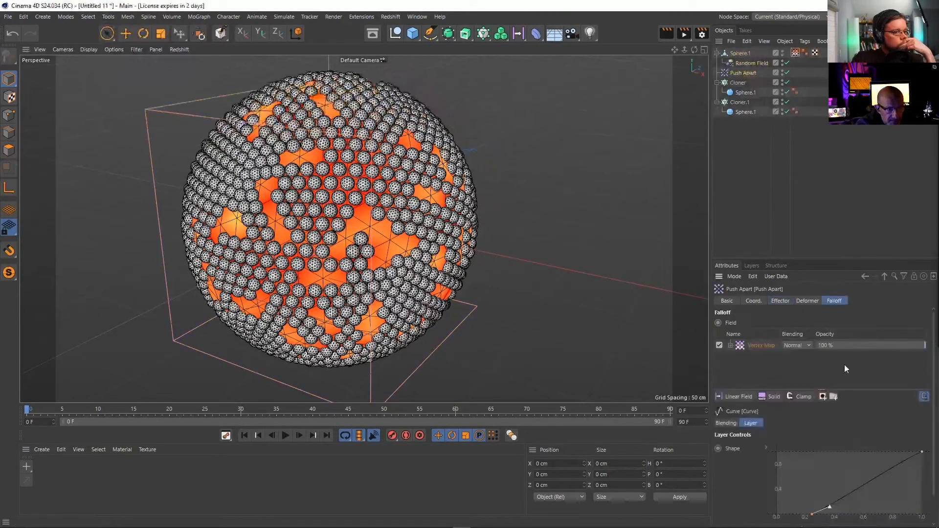
pyautogui.rightClick(813, 488)
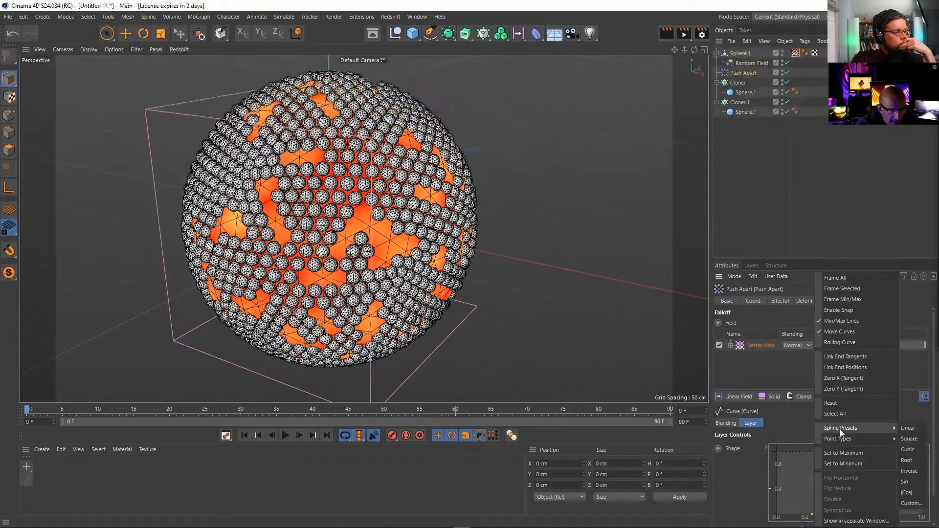
pyautogui.click(841, 403)
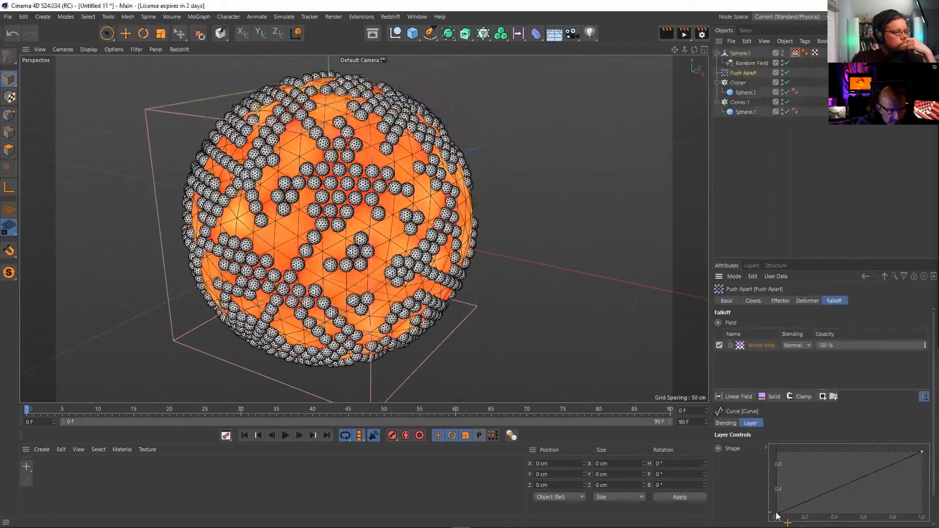
pyautogui.click(751, 63)
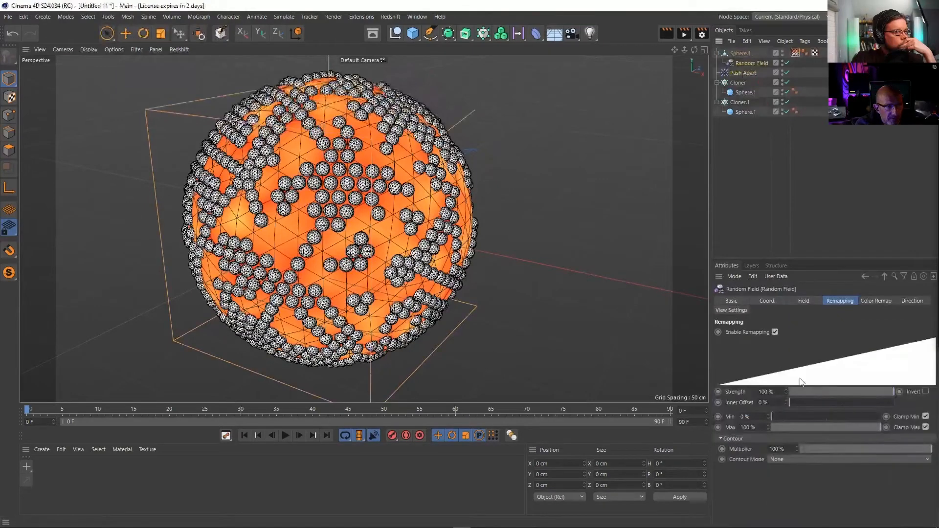
# Set the Random Field's animation speed to 50 % and play the animation to view the whole sphere
pyautogui.click(815, 299)
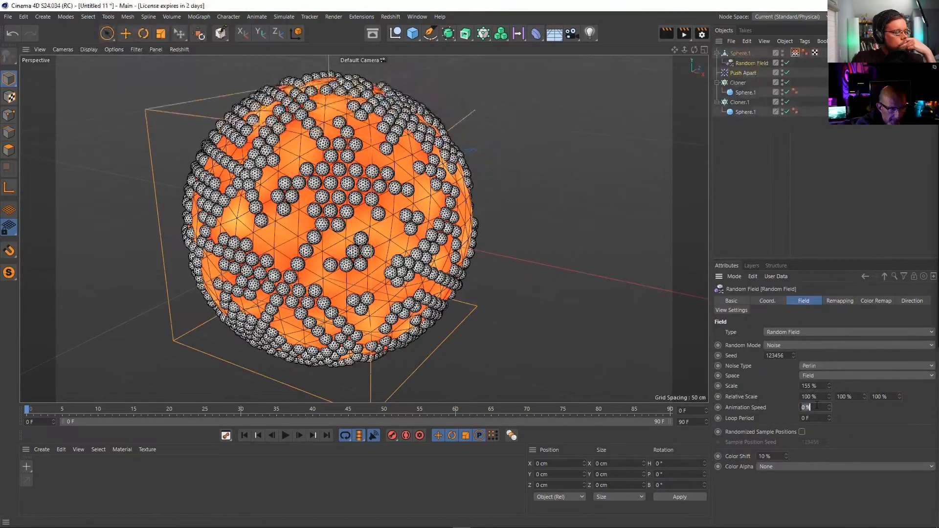
pyautogui.write('50')
pyautogui.press('Return')
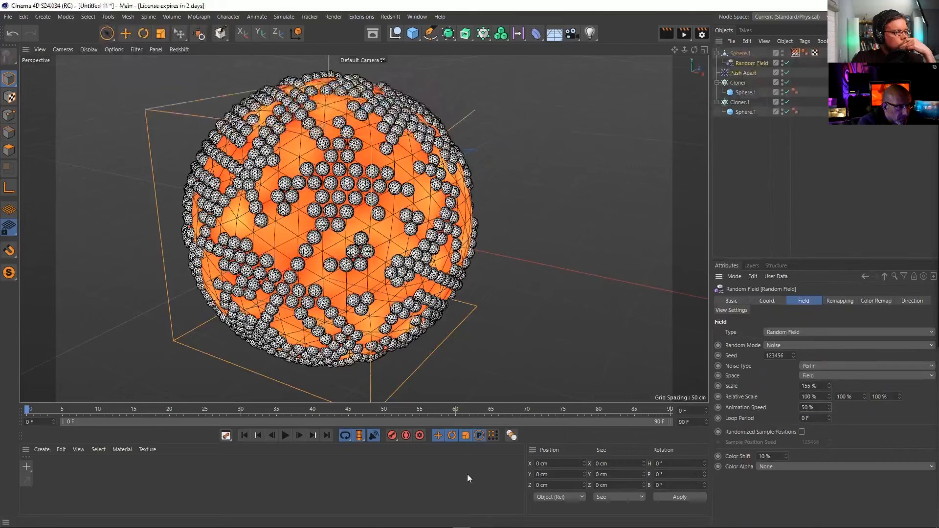
pyautogui.click(284, 435)
pyautogui.keyDown('alt'); pyautogui.moveTo(313, 269); pyautogui.dragTo(530, 318); pyautogui.keyUp('alt')
pyautogui.scroll(-5, 344, 248)
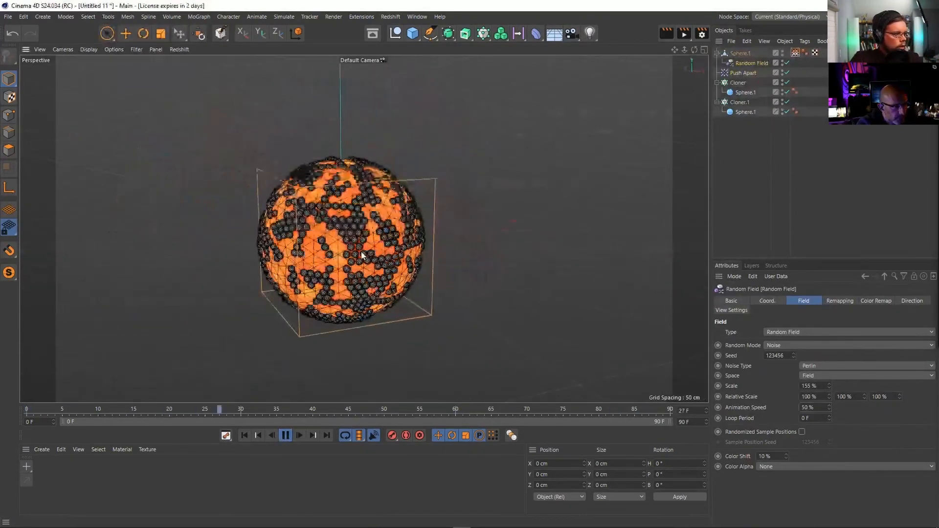
# Try the Push Apart mode on the Push Apart effector with a radius of 2 cm
pyautogui.click(745, 73)
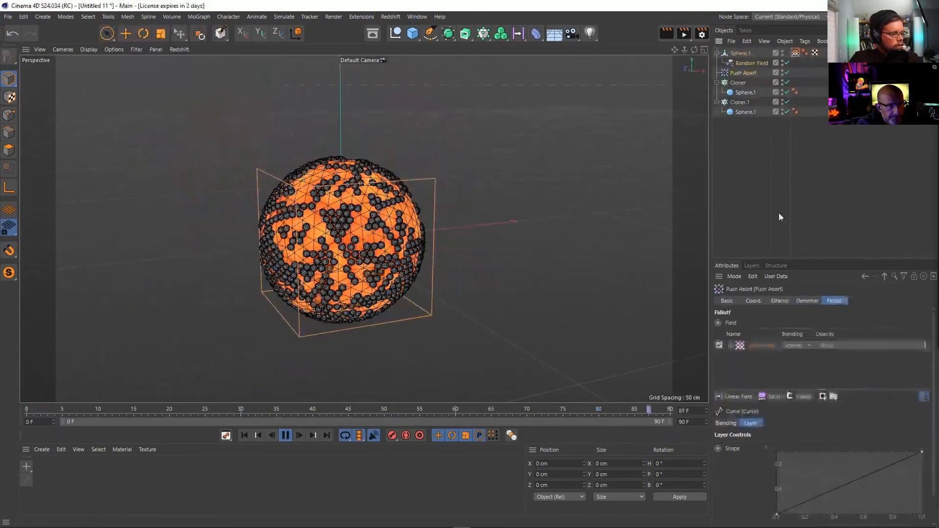
pyautogui.click(781, 301)
pyautogui.click(781, 348)
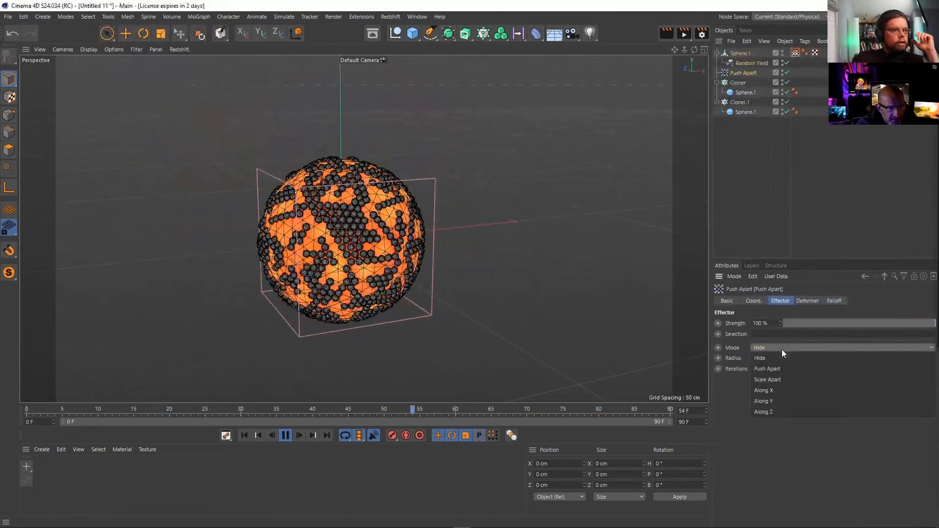
pyautogui.click(785, 366)
pyautogui.doubleClick(765, 358)
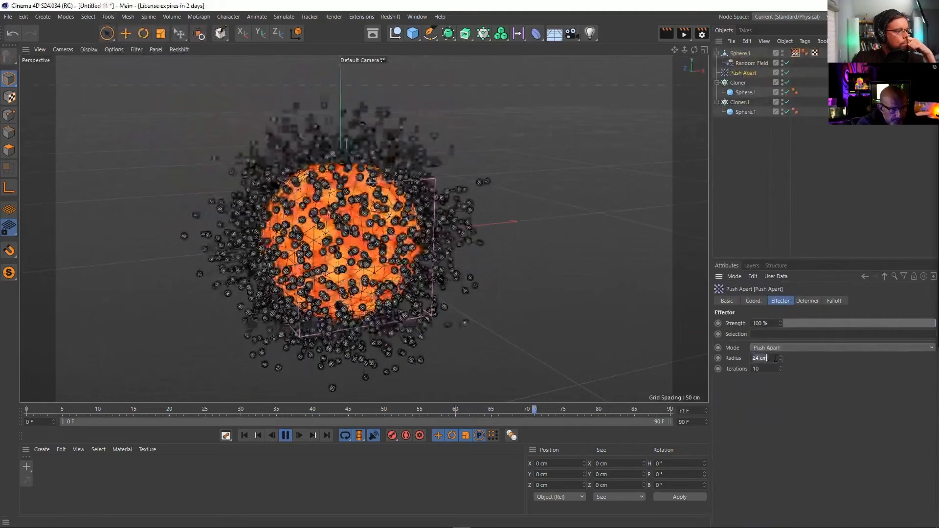
pyautogui.write('2')
pyautogui.press('Return')
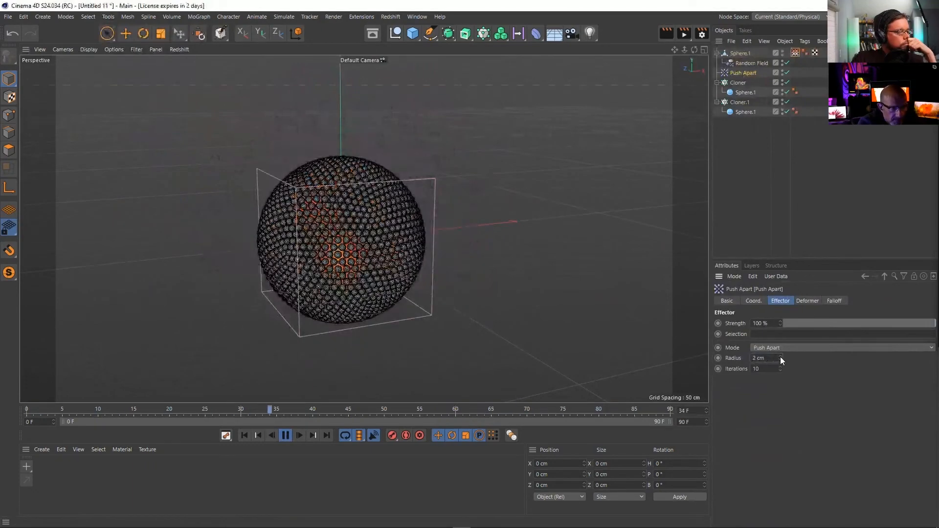
# Switch the Push Apart effector to Scale Apart mode and raise its radius to 29 cm
pyautogui.click(780, 349)
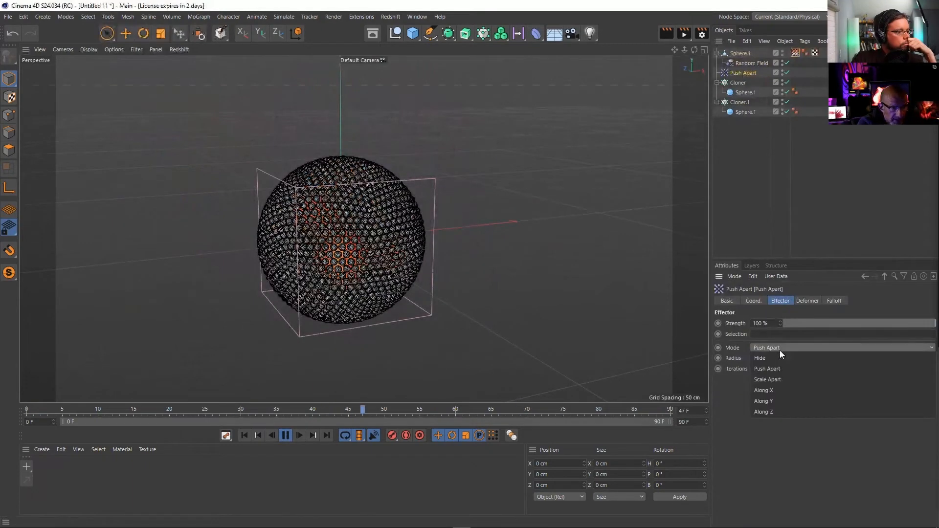
pyautogui.click(784, 381)
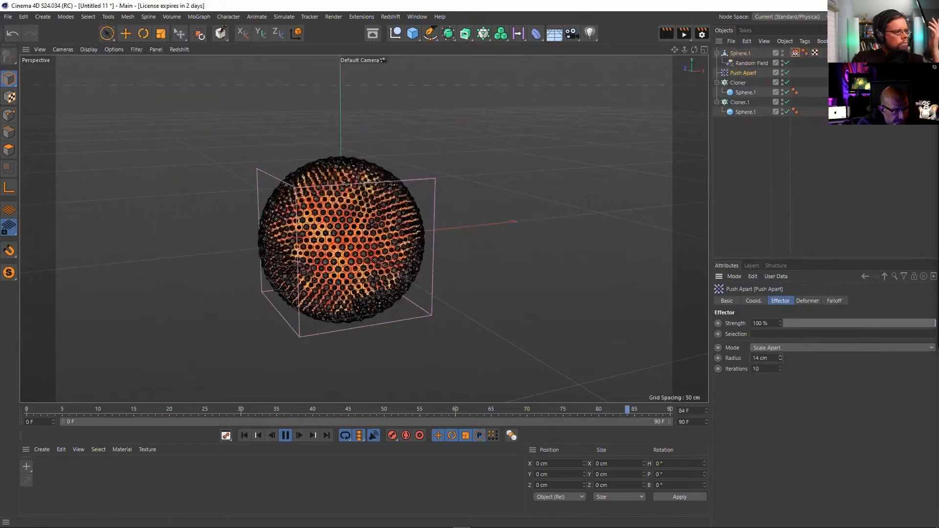
pyautogui.click(754, 180)
pyautogui.keyDown('alt'); pyautogui.moveTo(345, 233); pyautogui.dragTo(400, 241); pyautogui.keyUp('alt')
pyautogui.keyDown('alt'); pyautogui.moveTo(400, 241); pyautogui.dragTo(459, 245, button='right'); pyautogui.keyUp('alt')
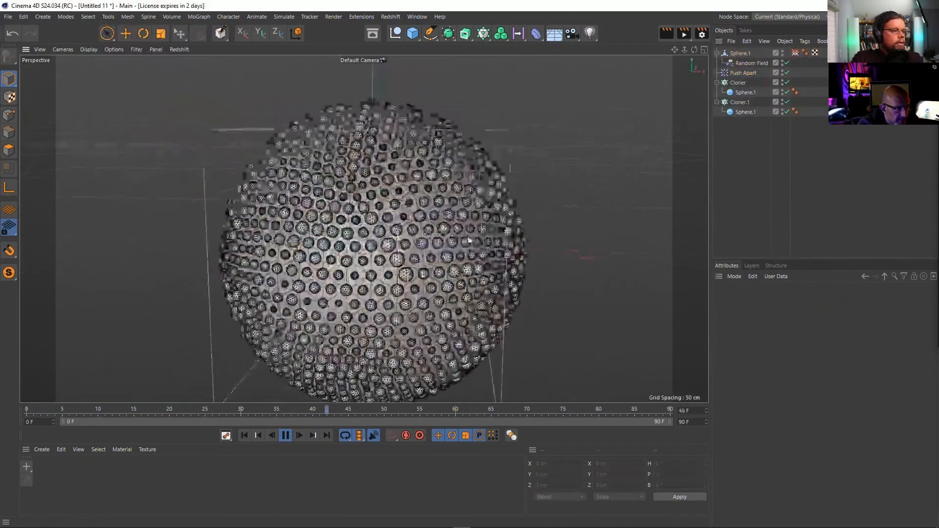
pyautogui.keyDown('alt'); pyautogui.moveTo(459, 244); pyautogui.dragTo(445, 260); pyautogui.keyUp('alt')
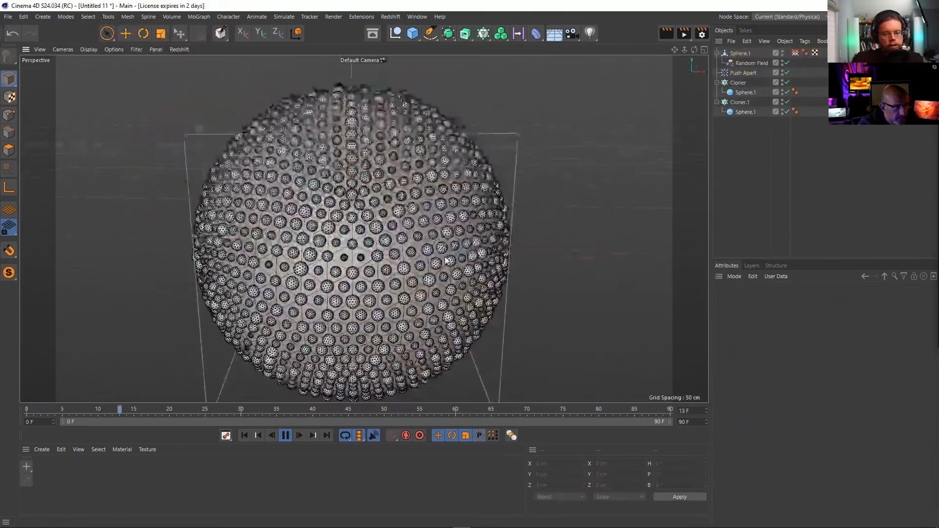
pyautogui.click(743, 73)
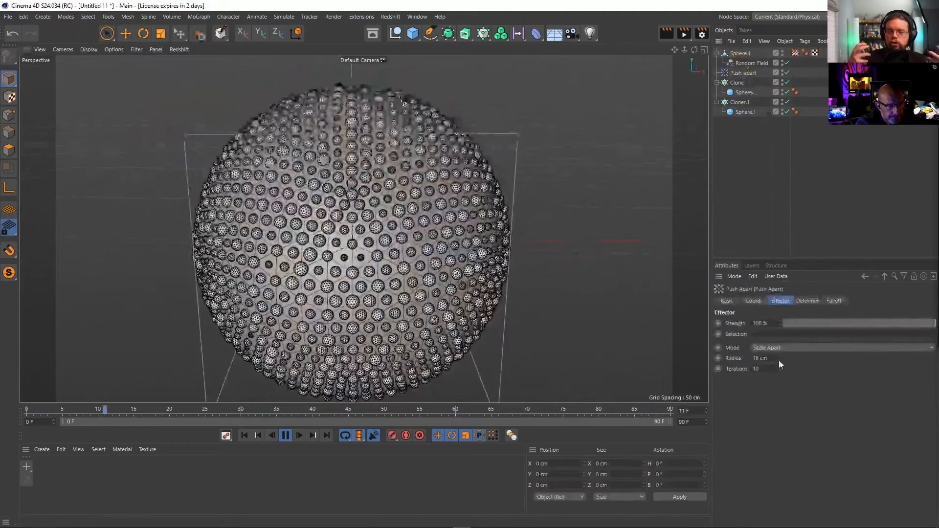
pyautogui.moveTo(780, 357); pyautogui.dragTo(787, 357)
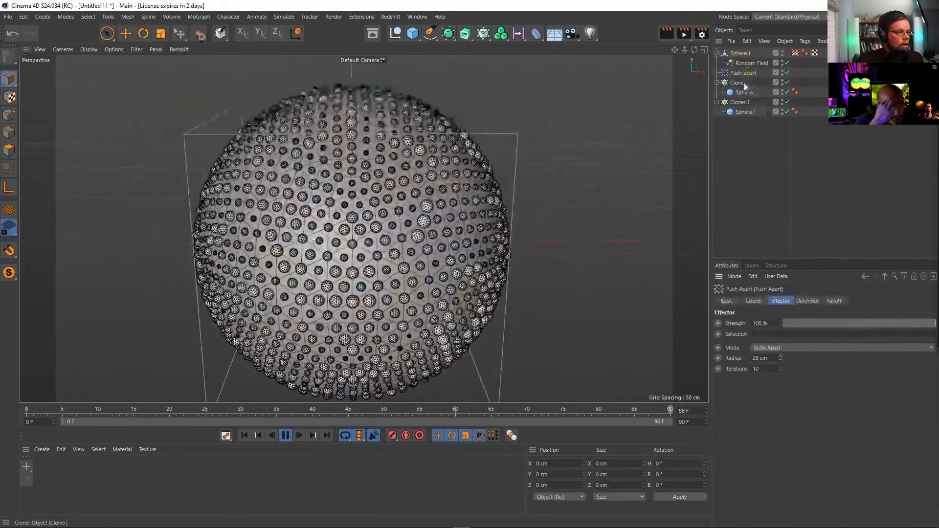
# Show the sphere's vertex map beneath the scaled clones, then stop playback and return to frame 0
pyautogui.click(794, 53)
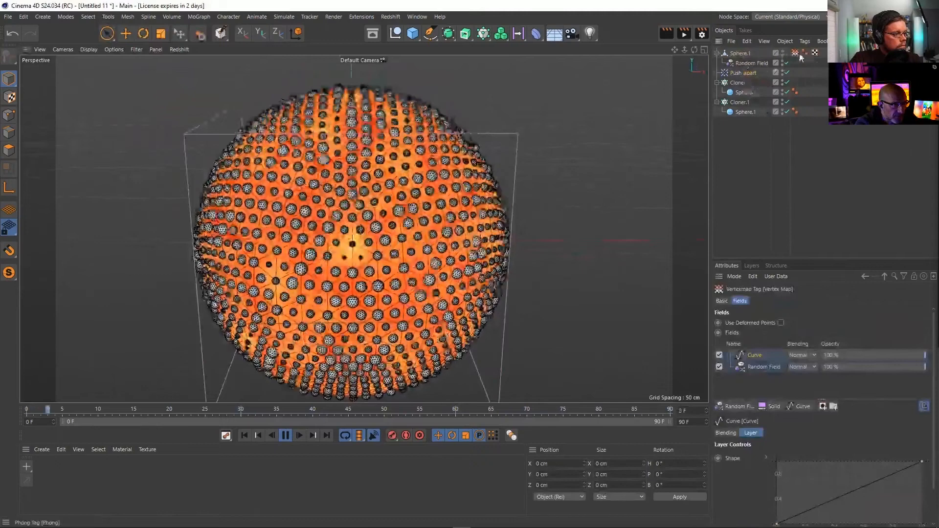
pyautogui.click(741, 73)
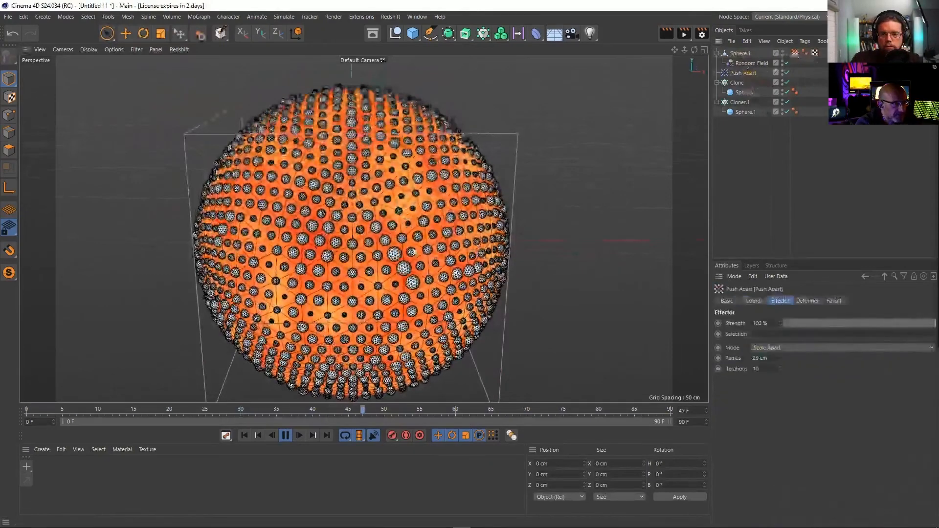
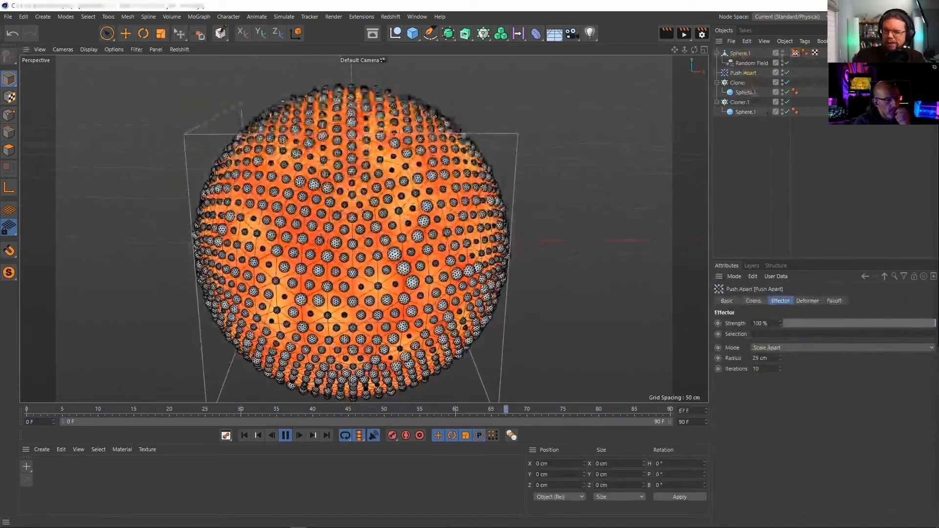
pyautogui.click(286, 435)
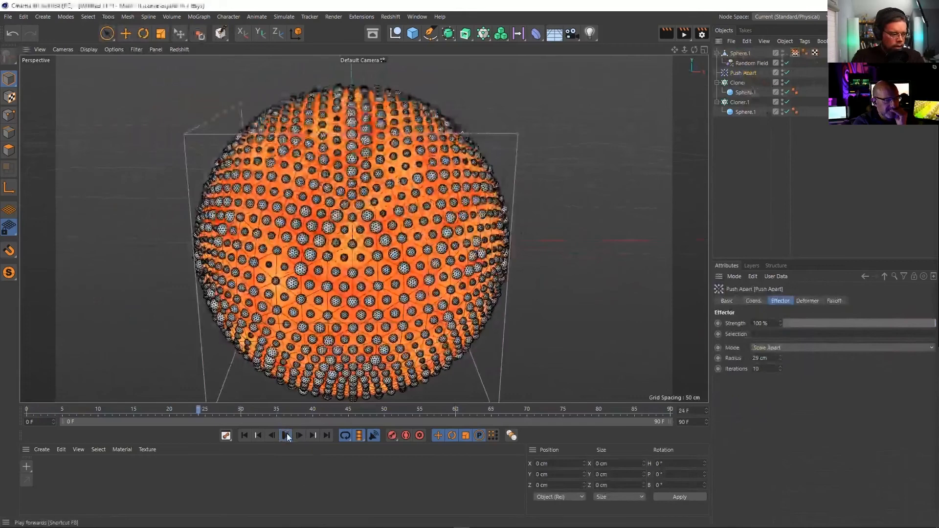
pyautogui.click(244, 435)
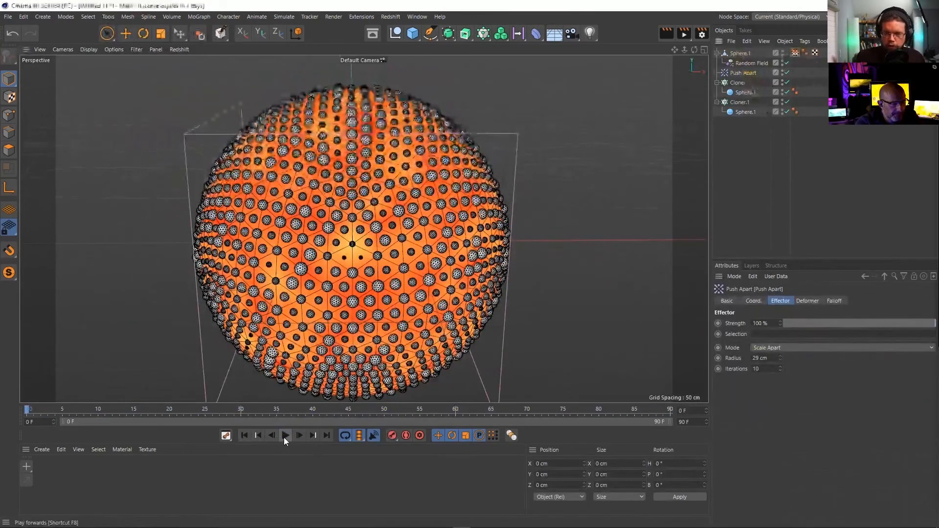
# Create a new project, add a Plain effector and open its falloff settings
pyautogui.hotkey('ctrl', 'n')
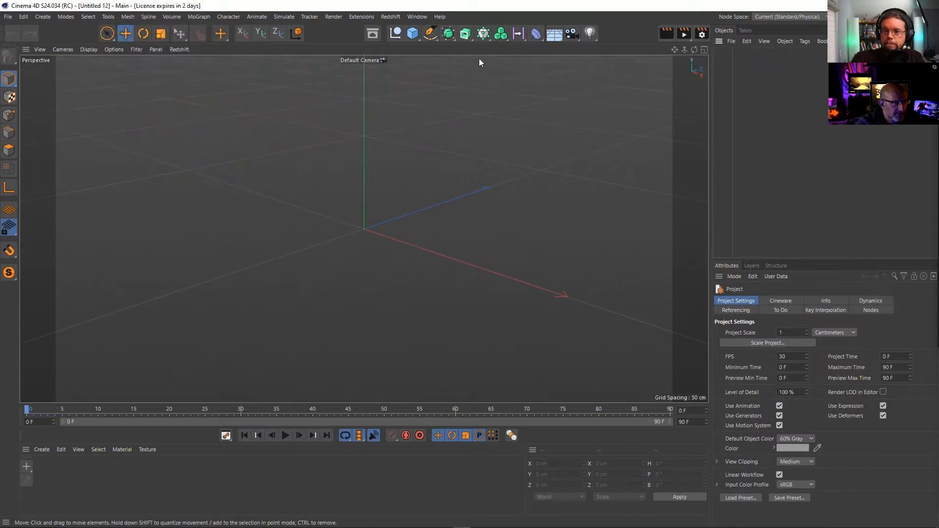
pyautogui.click(131, 17)
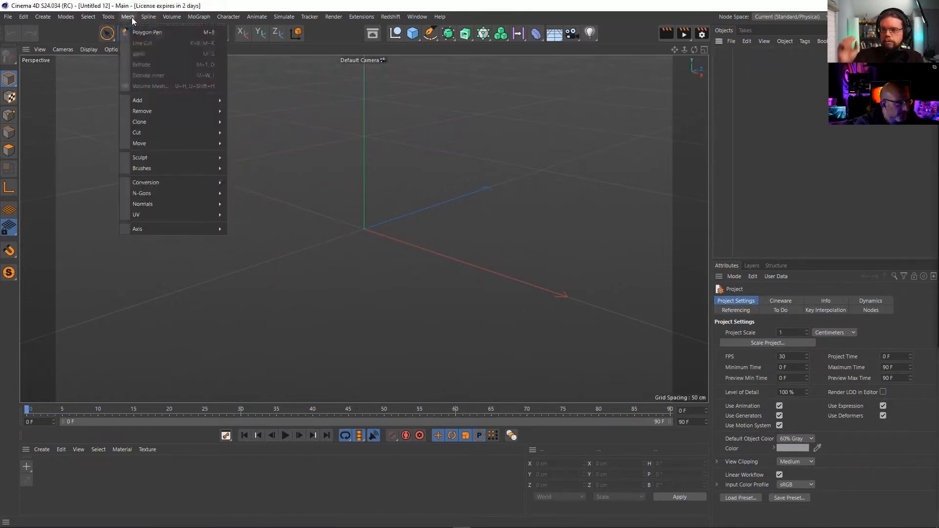
pyautogui.moveTo(198, 18)
pyautogui.moveTo(254, 31)
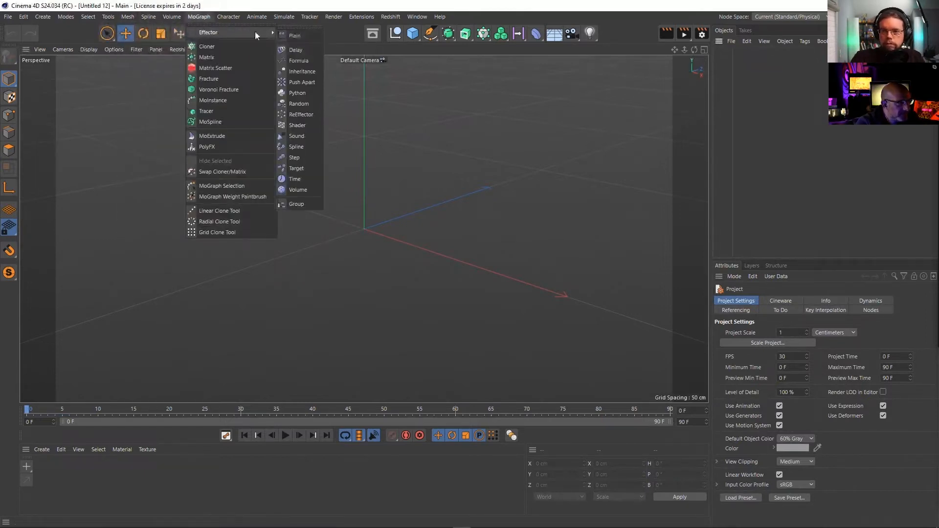
pyautogui.click(304, 34)
pyautogui.click(868, 301)
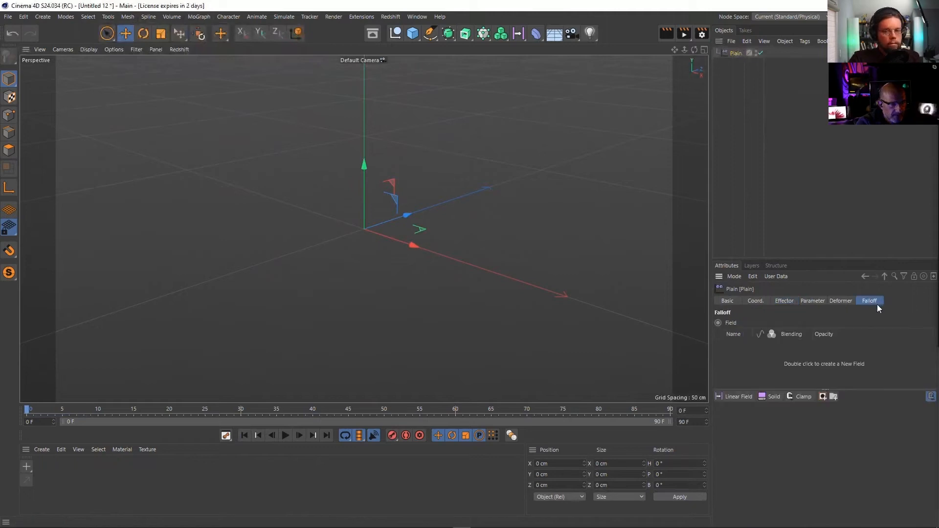
# Add a Matrix object and use it in the Plain effector's falloff as a MoGraph Object field
pyautogui.moveTo(483, 33); pyautogui.dragTo(603, 47)
pyautogui.click(736, 63)
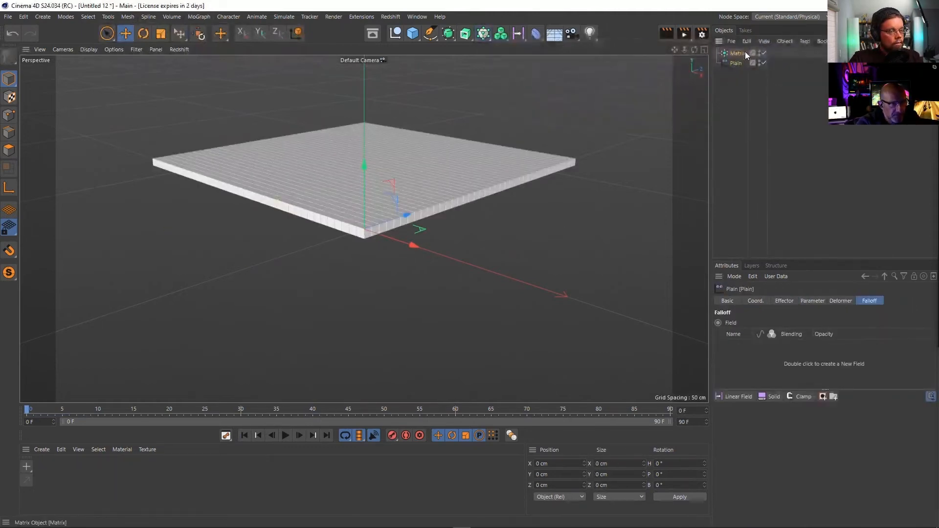
pyautogui.moveTo(741, 55); pyautogui.dragTo(757, 362)
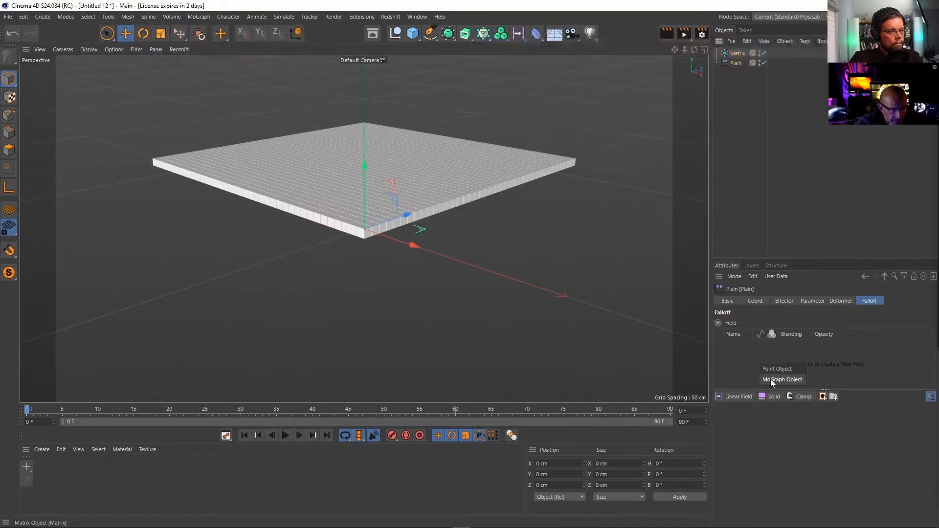
pyautogui.click(770, 380)
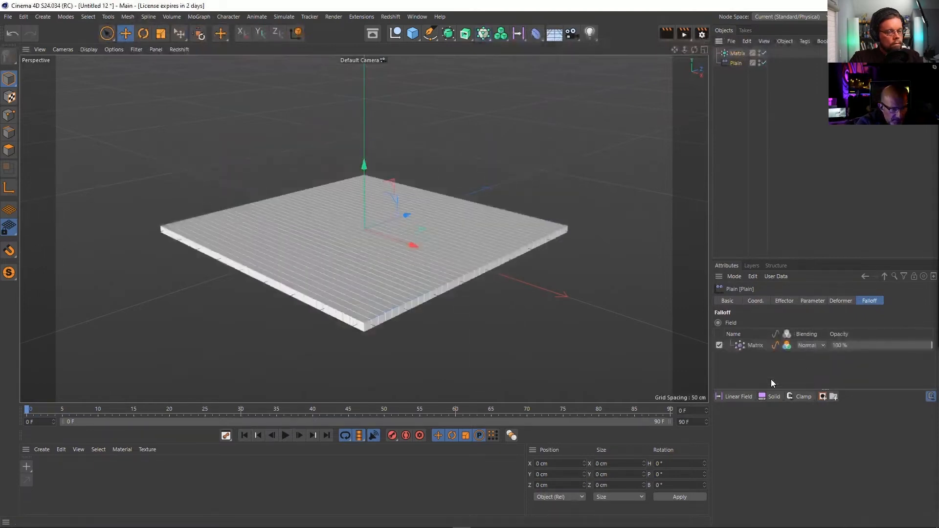
# Examine the Matrix field layer's controls, the Matrix object's properties and effector list, and the Plain effector's parameters
pyautogui.click(742, 347)
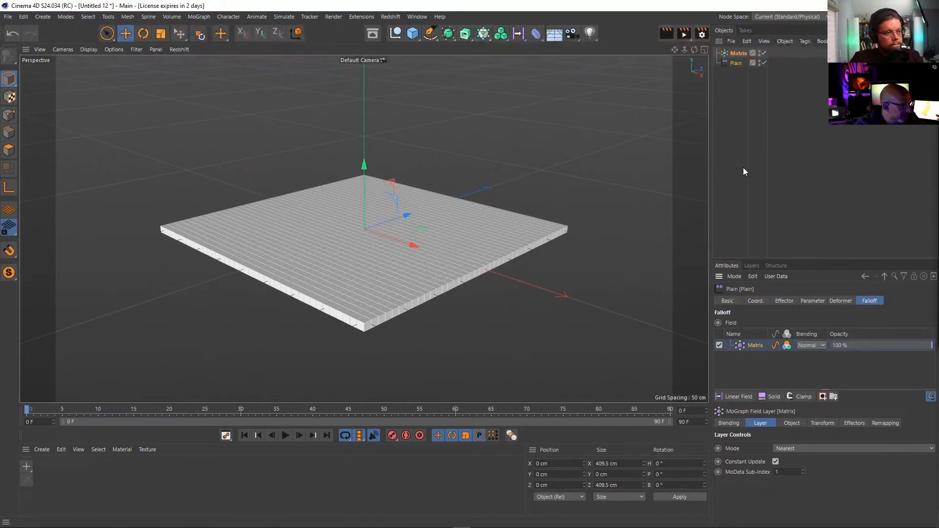
pyautogui.click(736, 52)
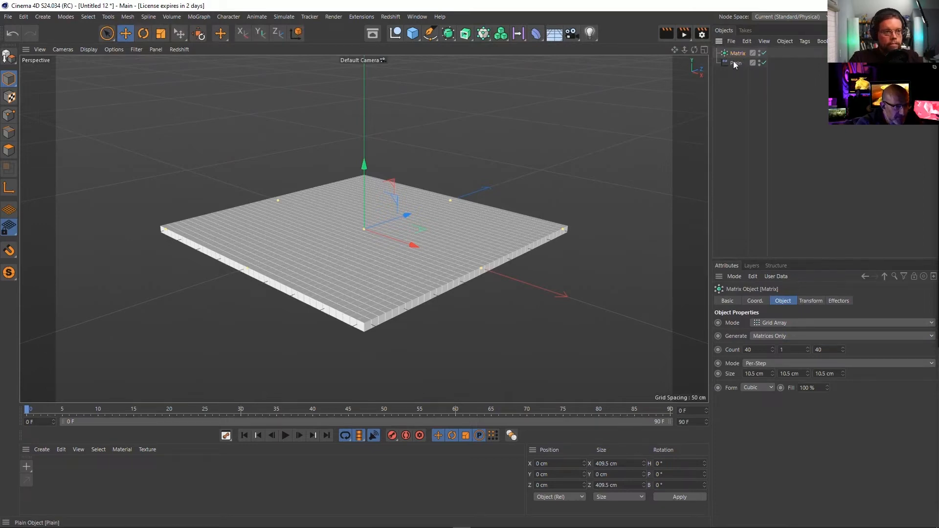
pyautogui.click(733, 62)
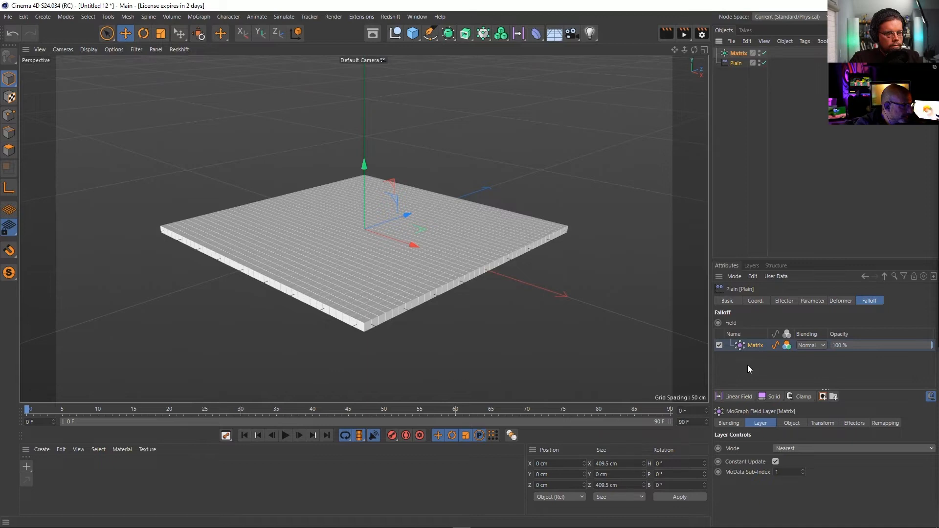
pyautogui.click(736, 54)
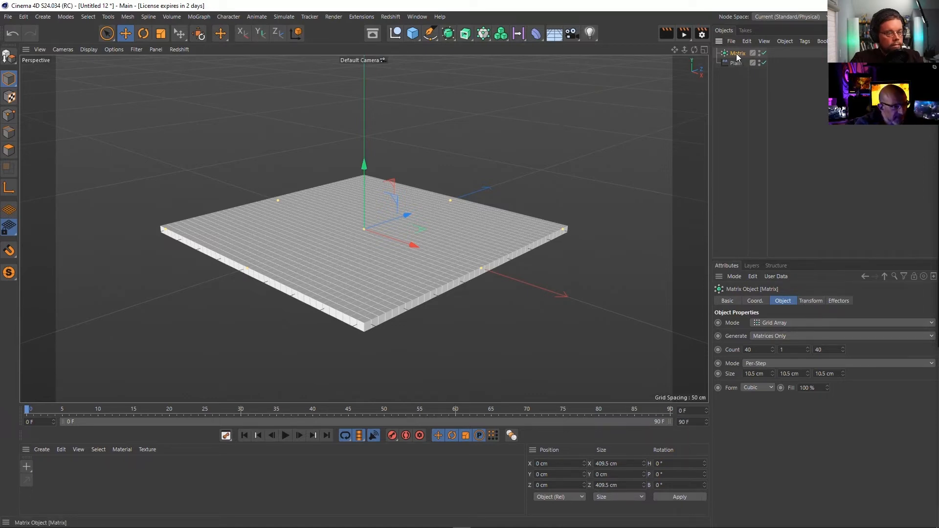
pyautogui.click(838, 301)
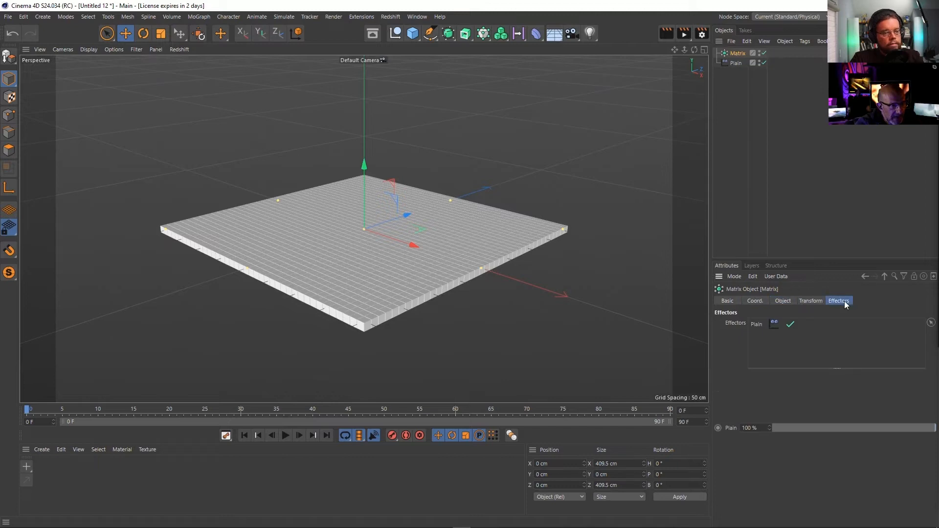
pyautogui.click(743, 62)
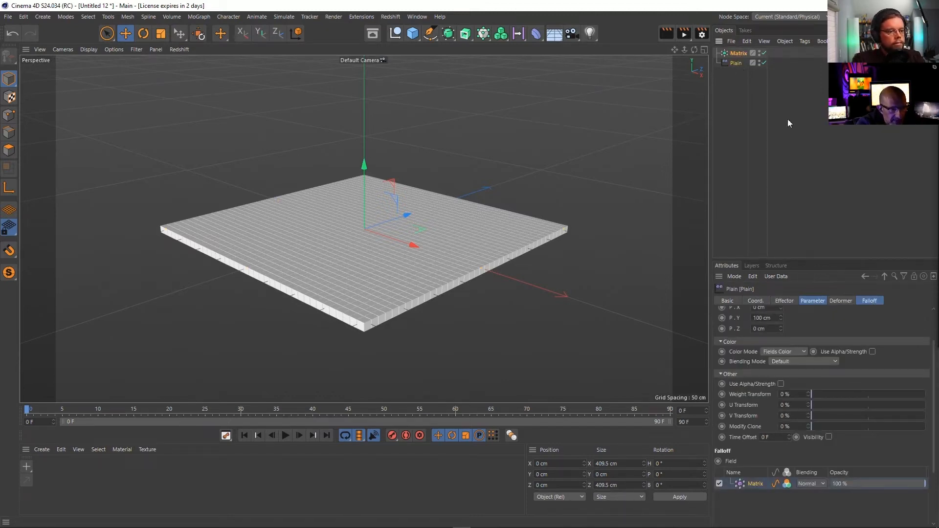
# Remove the Plain effector from the Matrix's effector list, delete the Plain object and open the Matrix's object properties
pyautogui.click(735, 53)
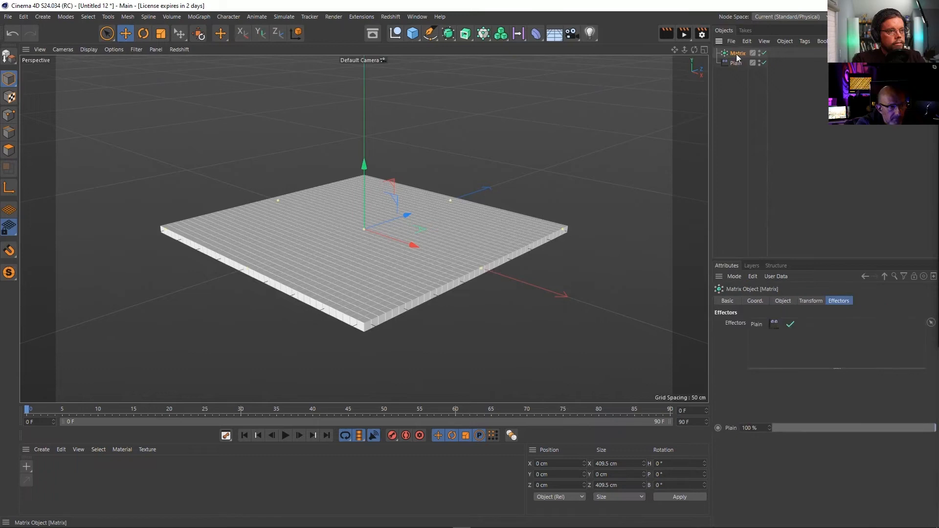
pyautogui.click(756, 325)
pyautogui.press('Delete')
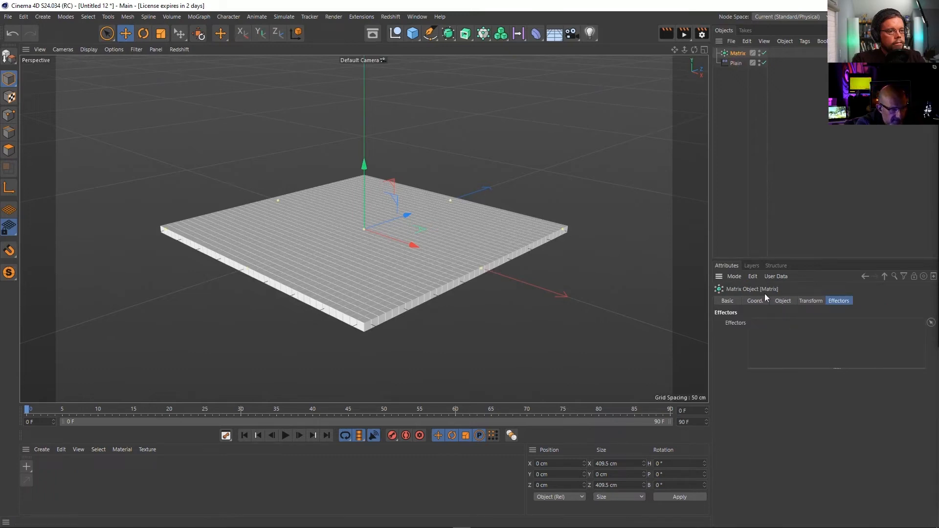
pyautogui.click(734, 64)
pyautogui.press('Delete')
pyautogui.click(735, 52)
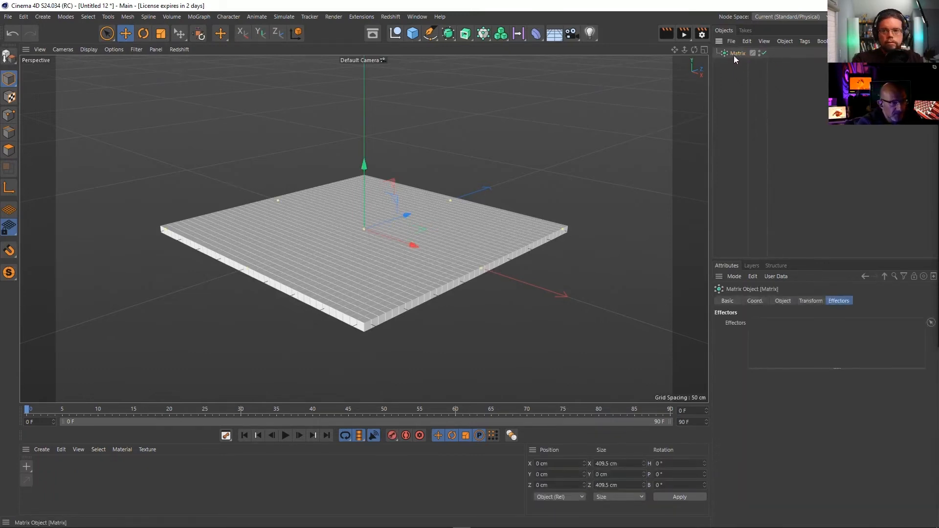
pyautogui.click(782, 301)
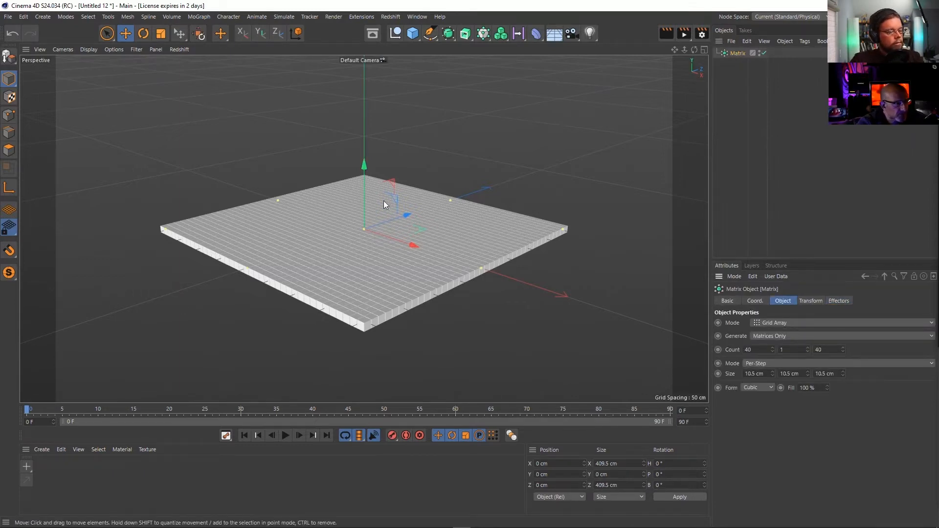
# Set the Matrix's transform display to Weight and add a Random effector to it
pyautogui.click(807, 301)
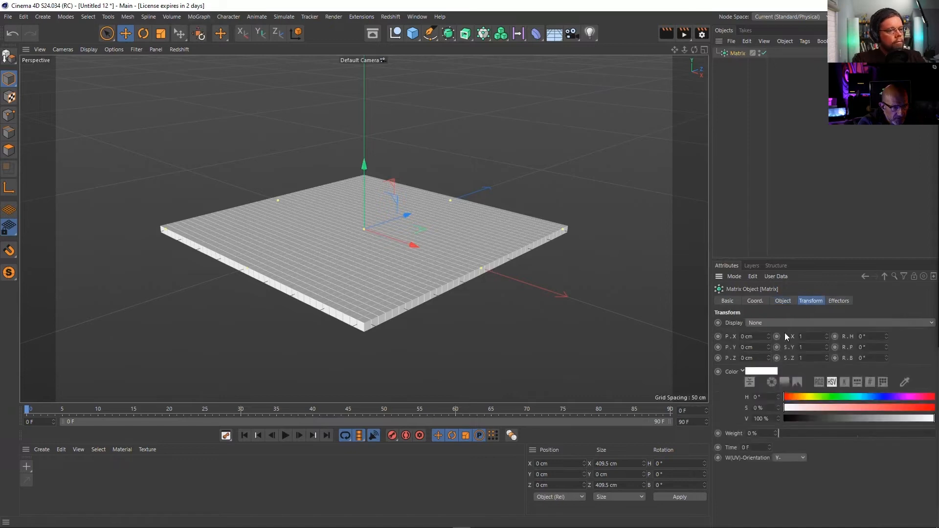
pyautogui.click(776, 323)
pyautogui.click(781, 344)
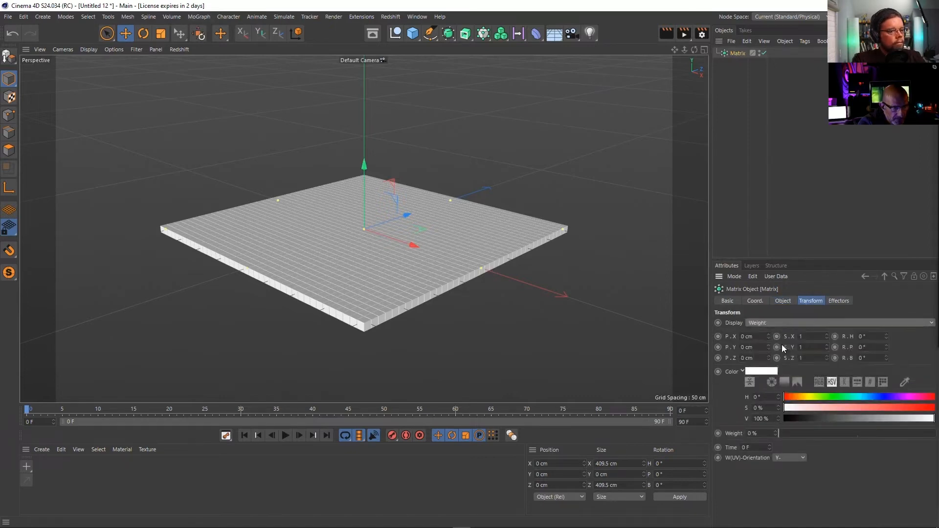
pyautogui.click(195, 20)
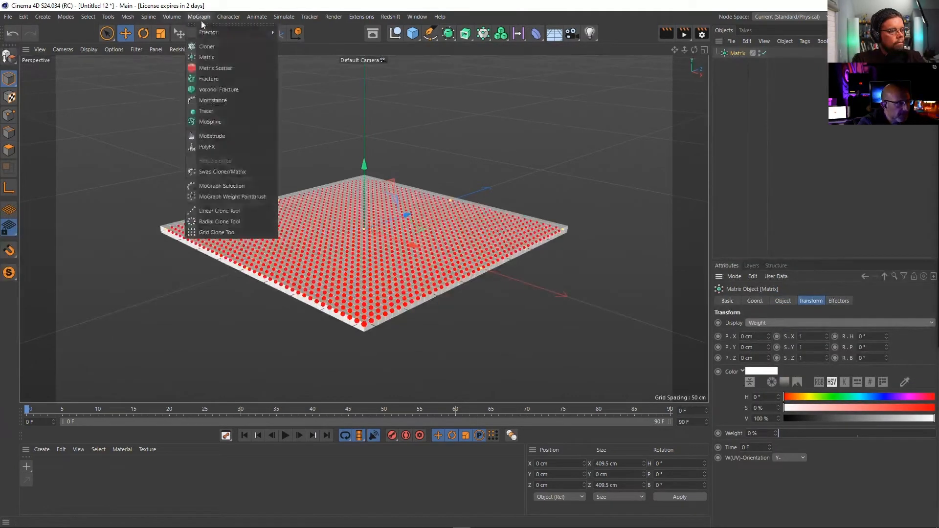
pyautogui.moveTo(235, 33)
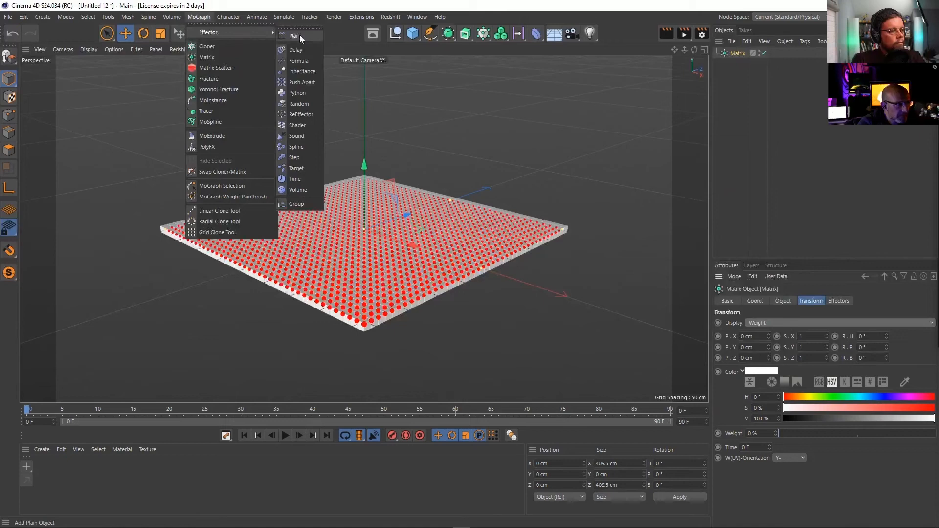
pyautogui.click(304, 104)
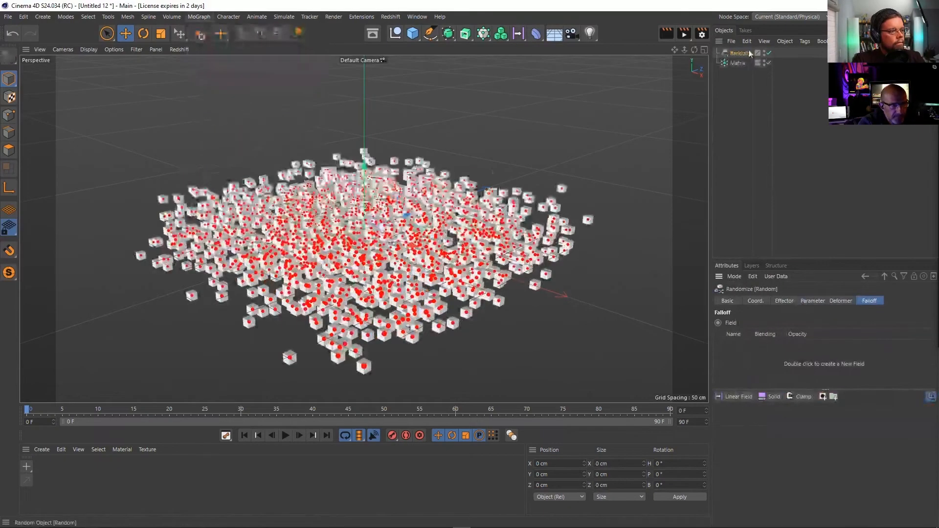
# Turn off the Random effector's position influence and raise its Weight Transform close to the maximum
pyautogui.click(783, 300)
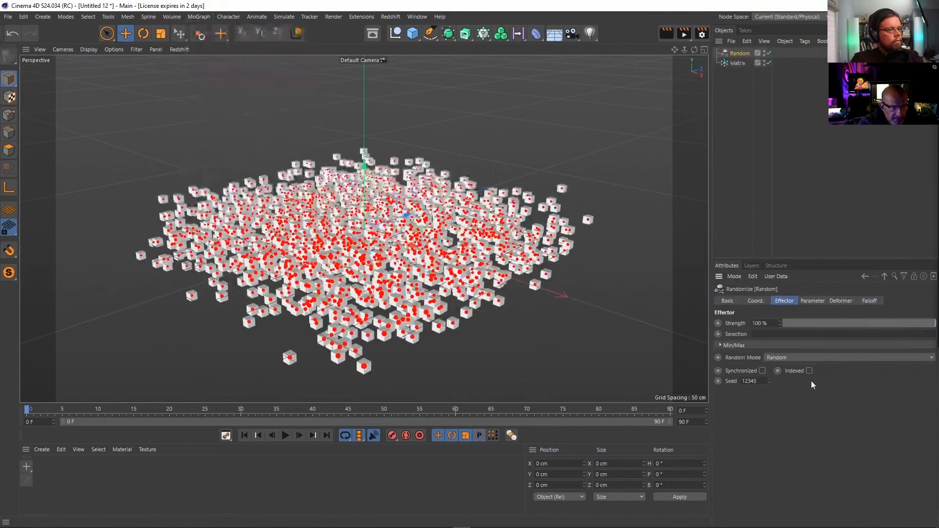
pyautogui.click(813, 300)
pyautogui.click(752, 342)
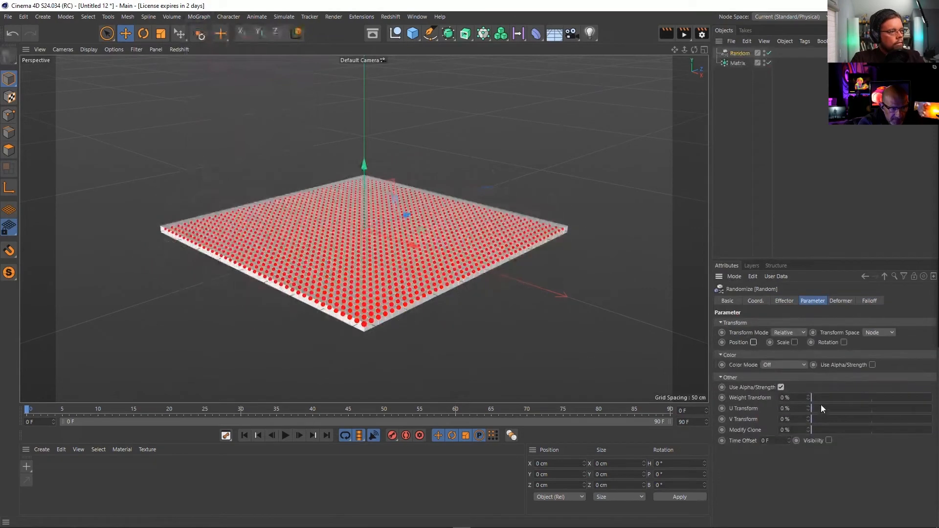
pyautogui.moveTo(823, 398); pyautogui.dragTo(929, 398)
pyautogui.keyDown('alt'); pyautogui.moveTo(434, 262); pyautogui.dragTo(489, 241); pyautogui.keyUp('alt')
pyautogui.click(729, 153)
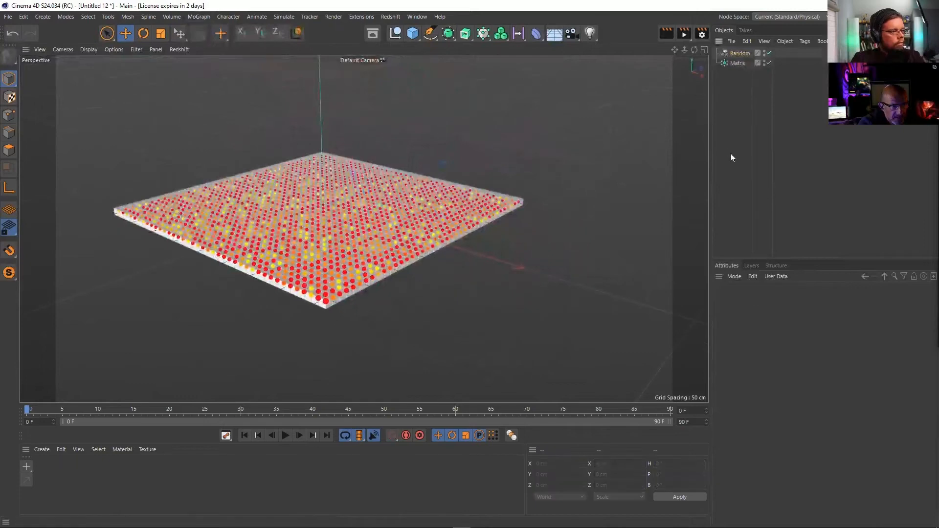
# Add a Plain effector, place it below the Matrix and use the Matrix as a field in the effector's falloff
pyautogui.click(173, 17)
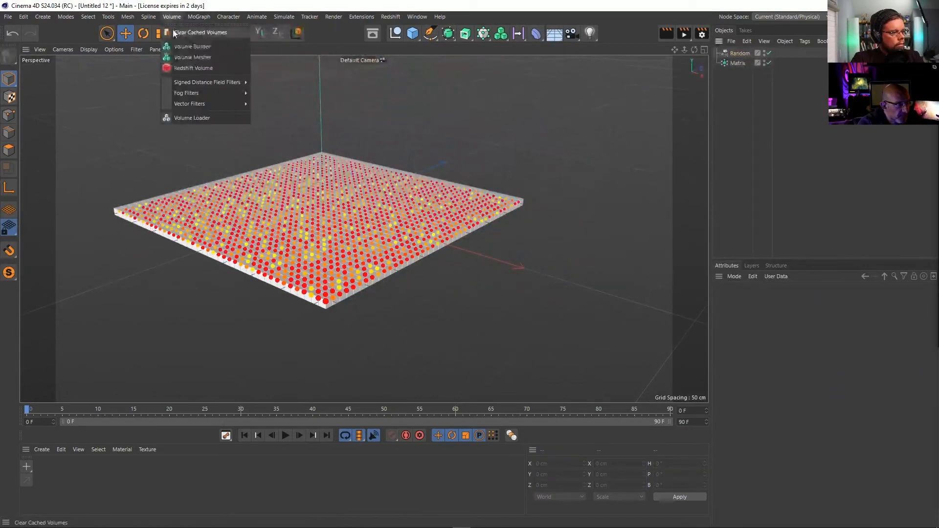
pyautogui.click(295, 36)
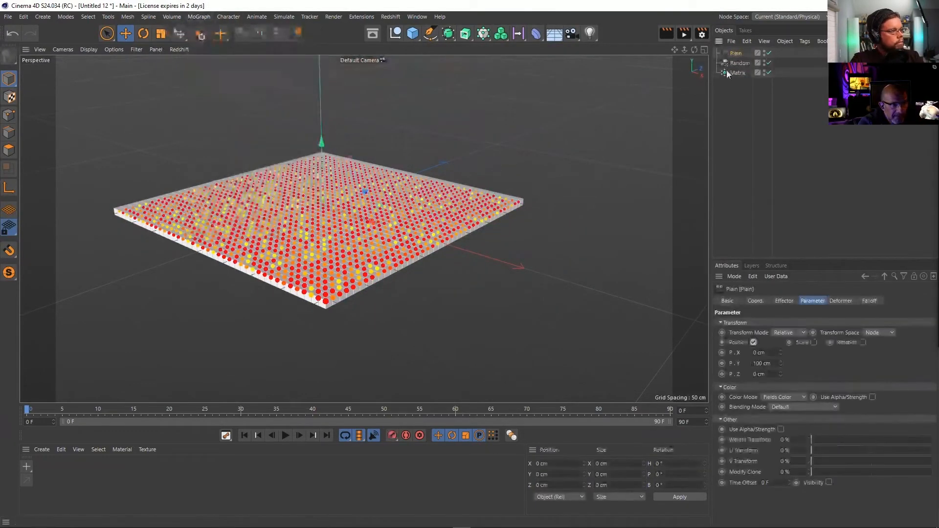
pyautogui.moveTo(735, 53); pyautogui.dragTo(739, 77)
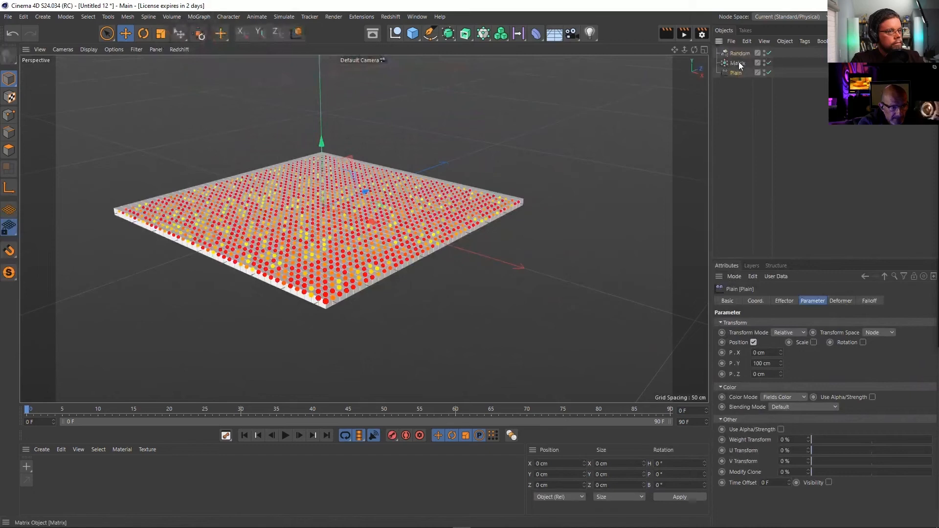
pyautogui.click(870, 300)
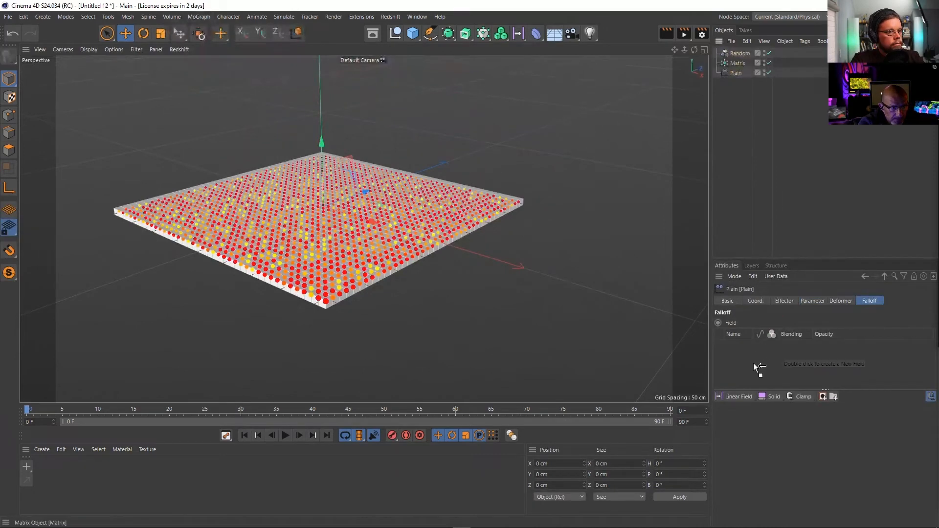
pyautogui.moveTo(754, 364); pyautogui.dragTo(761, 361)
pyautogui.click(779, 374)
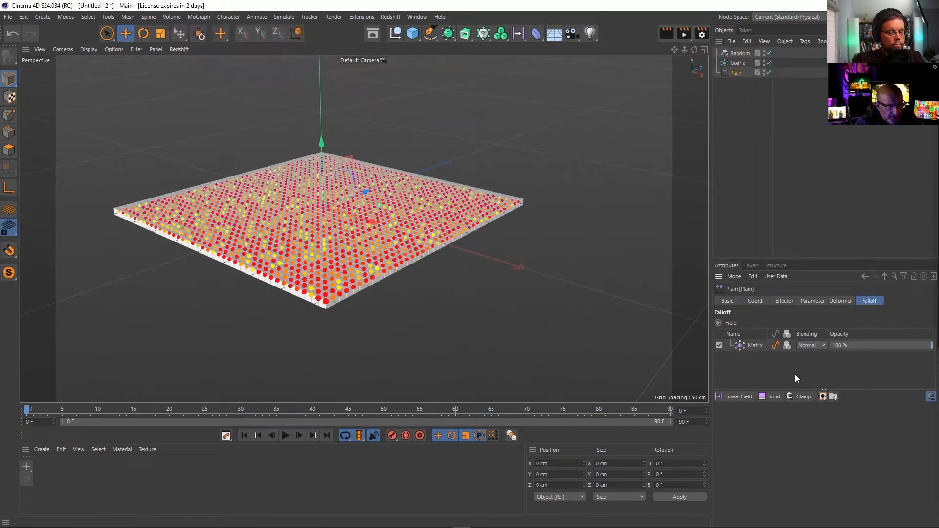
pyautogui.click(731, 64)
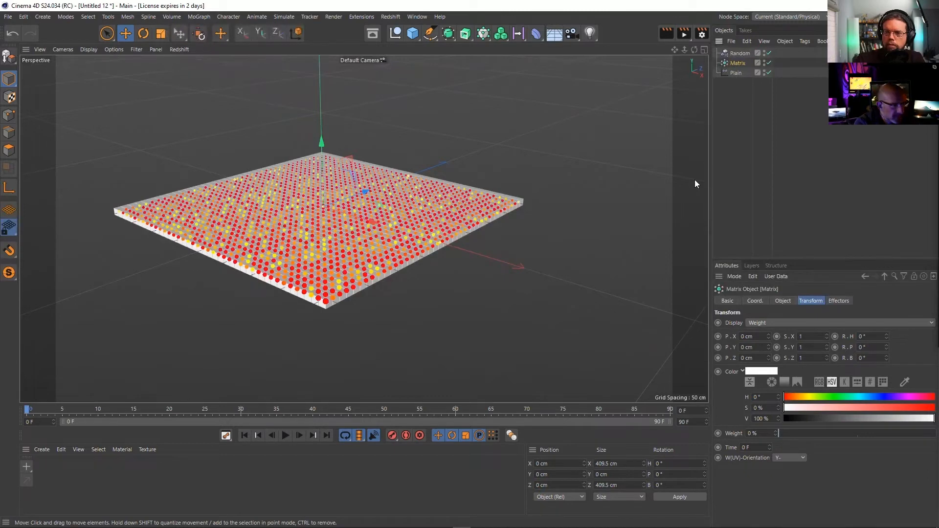
# Create a new project, add a cube inside a Cloner and scale the cube down to about 66 cm
pyautogui.hotkey('ctrl', 'n')
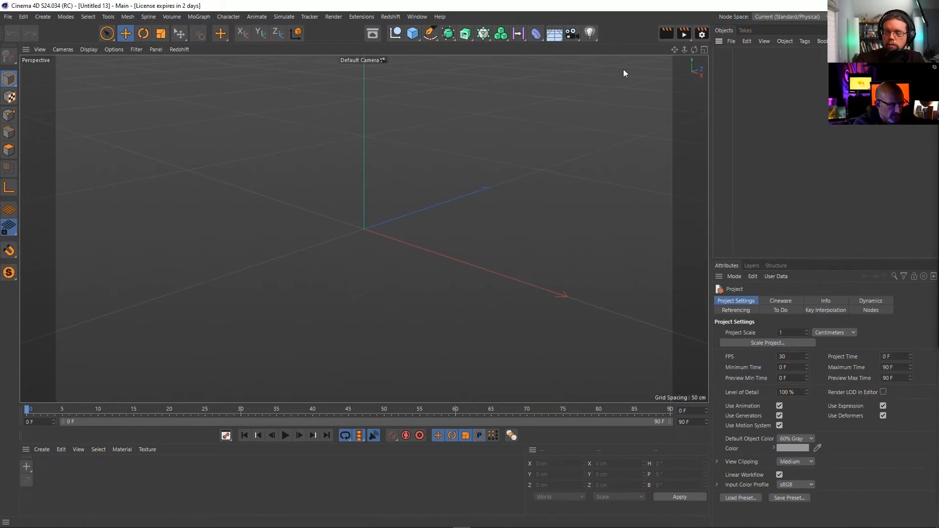
pyautogui.click(412, 33)
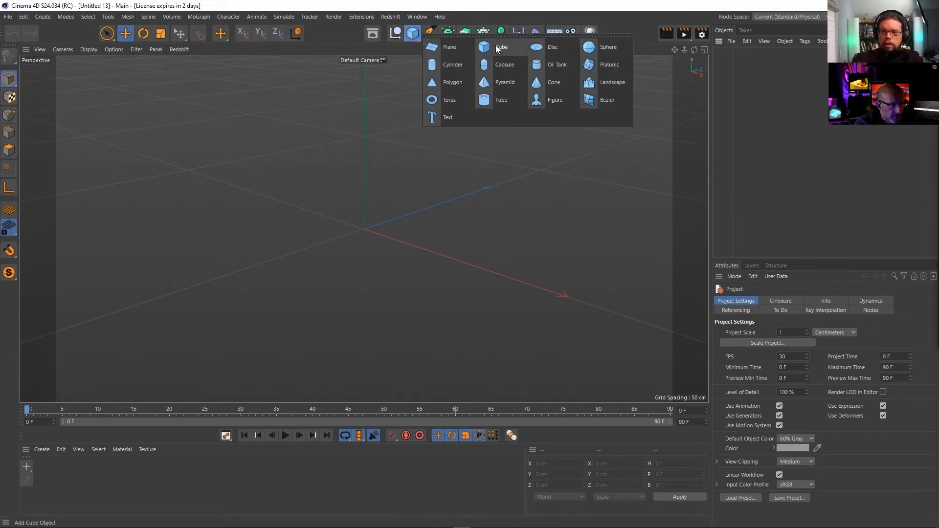
pyautogui.click(431, 46)
pyautogui.click(483, 33)
pyautogui.moveTo(739, 63); pyautogui.dragTo(737, 54)
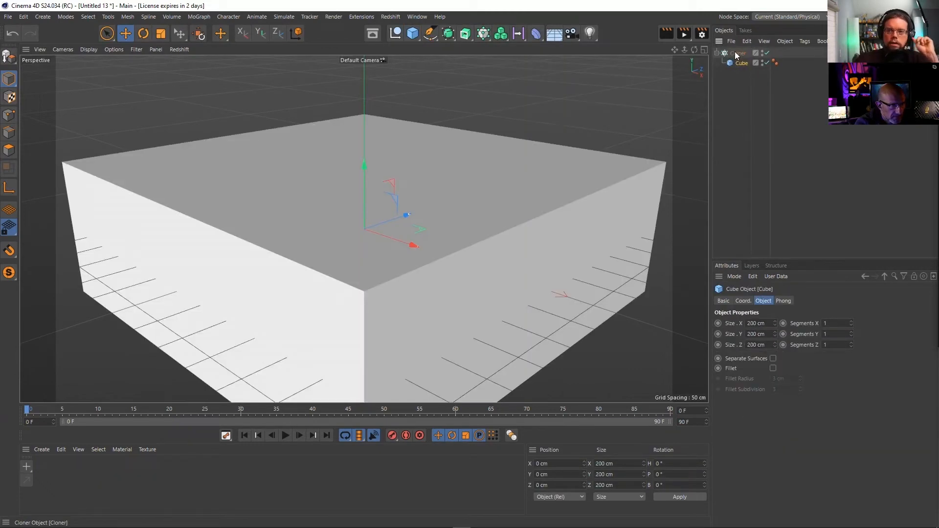
pyautogui.press('t')
pyautogui.moveTo(438, 230); pyautogui.dragTo(379, 287)
# Wrap the Cloner in a Subdivision Surface and switch the viewport display to shading with lines
pyautogui.click(742, 54)
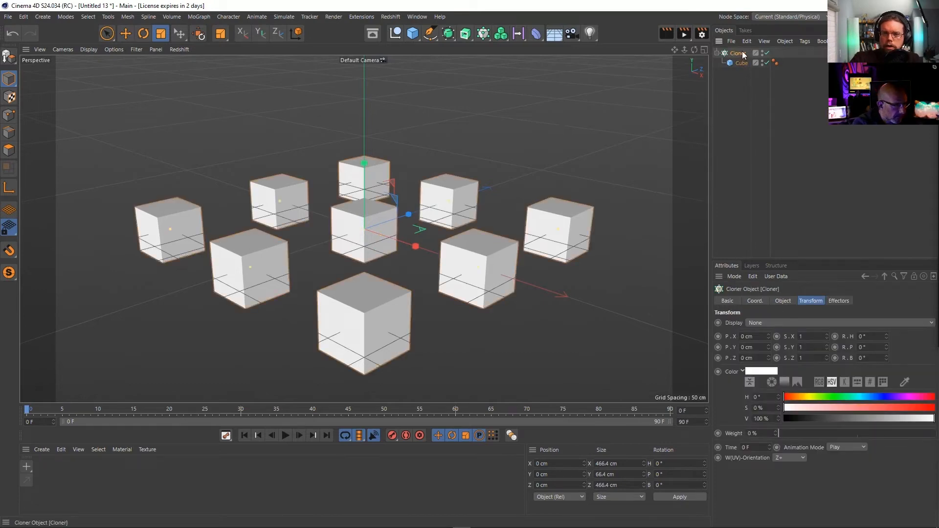
pyautogui.click(448, 34)
pyautogui.click(105, 49)
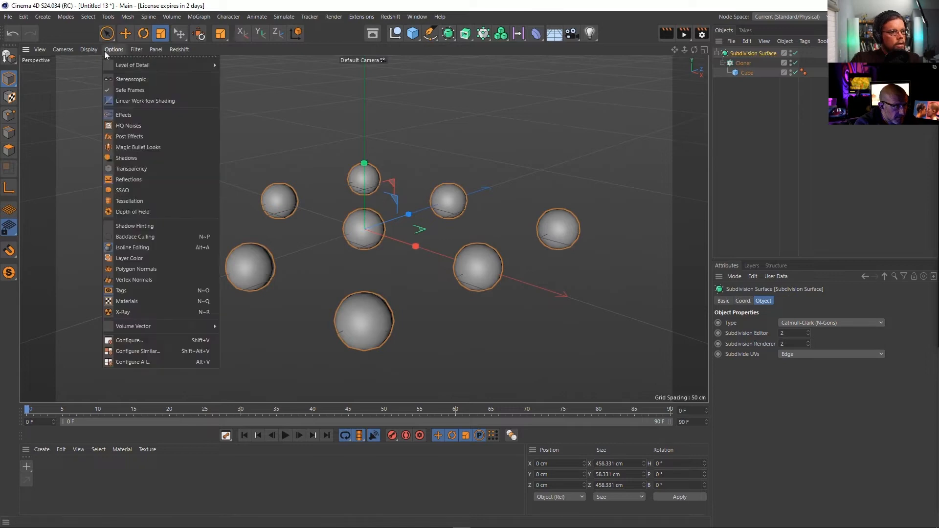
pyautogui.click(114, 74)
# Create a material with Reflectance turned off and a MoGraph Color Shader as its colour texture
pyautogui.doubleClick(48, 491)
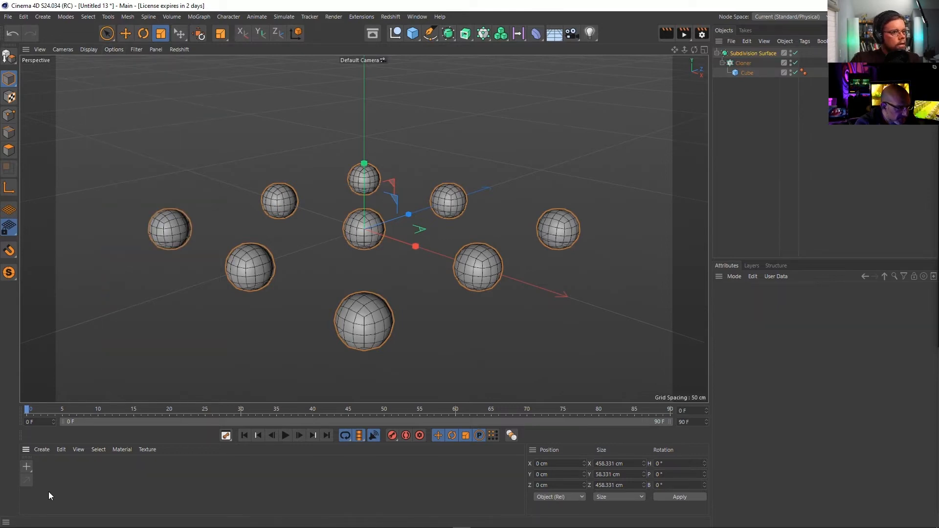
pyautogui.doubleClick(42, 465)
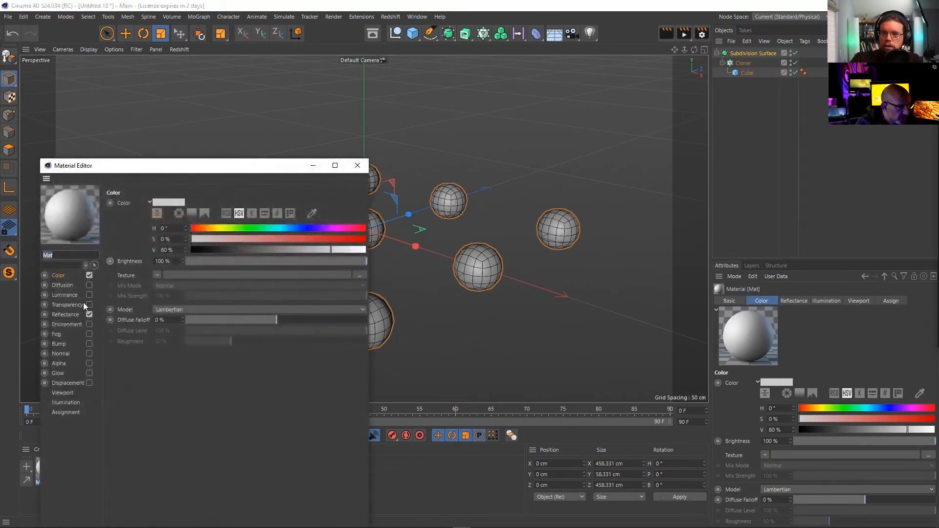
pyautogui.click(89, 315)
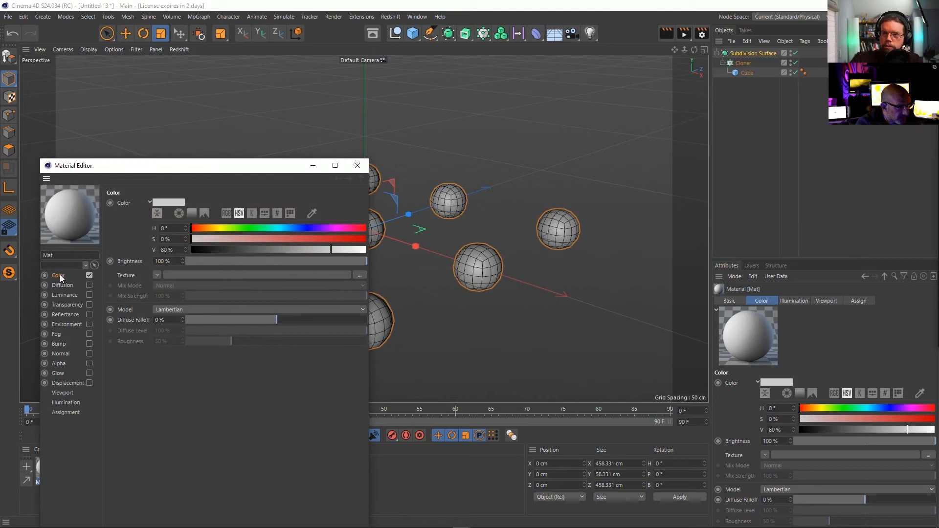
pyautogui.click(157, 275)
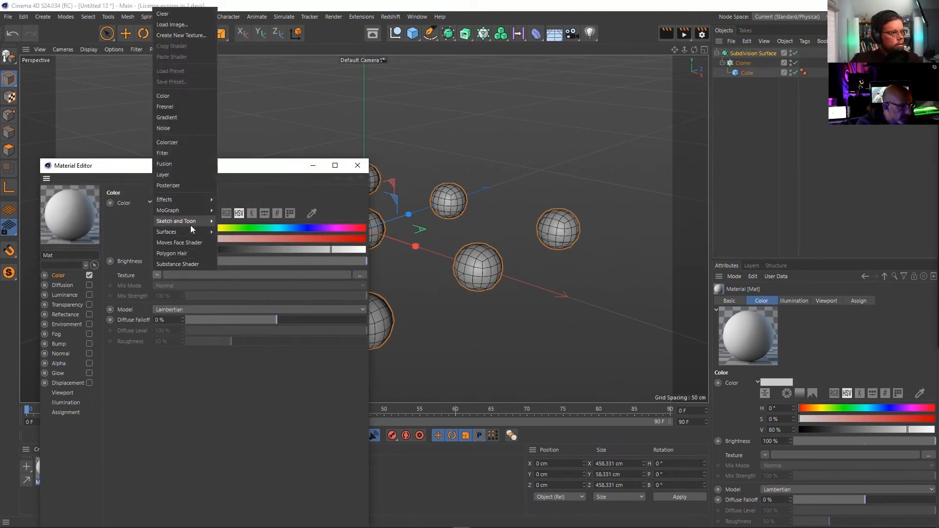
pyautogui.moveTo(190, 221)
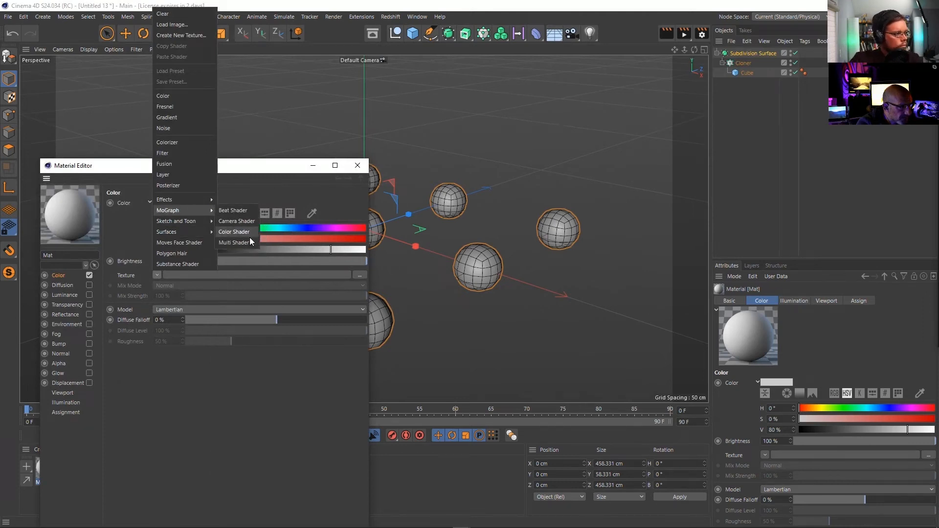
pyautogui.click(249, 236)
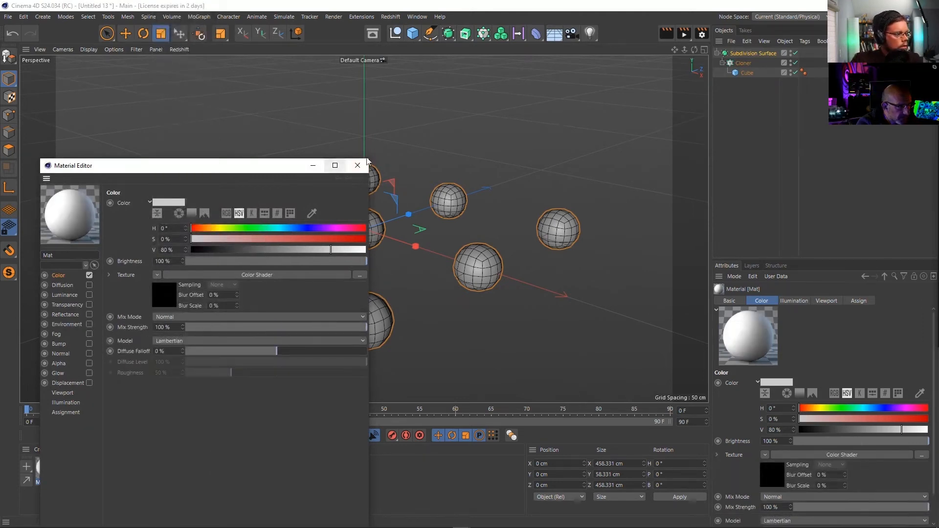
pyautogui.click(189, 272)
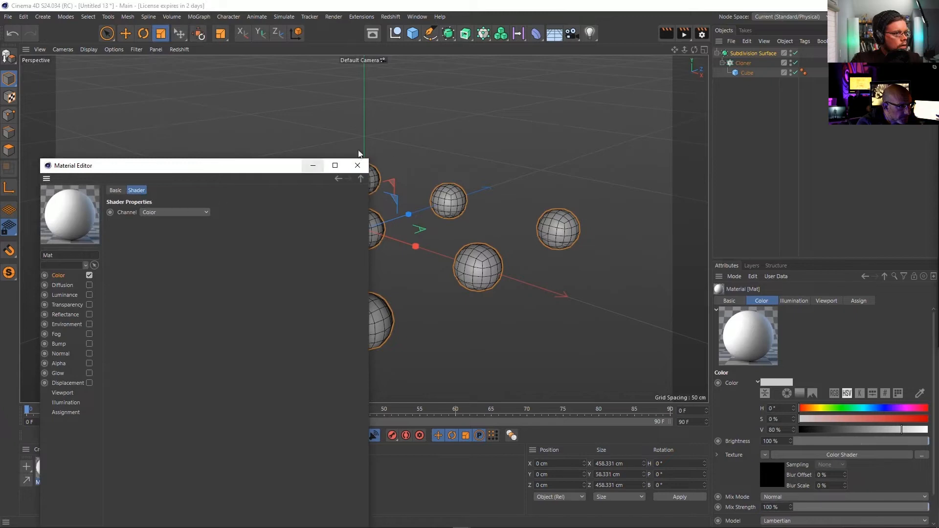
pyautogui.click(357, 166)
# Add a Random effector to the Cloner, turn off its position influence and set its Color Mode to Effector Color
pyautogui.click(743, 62)
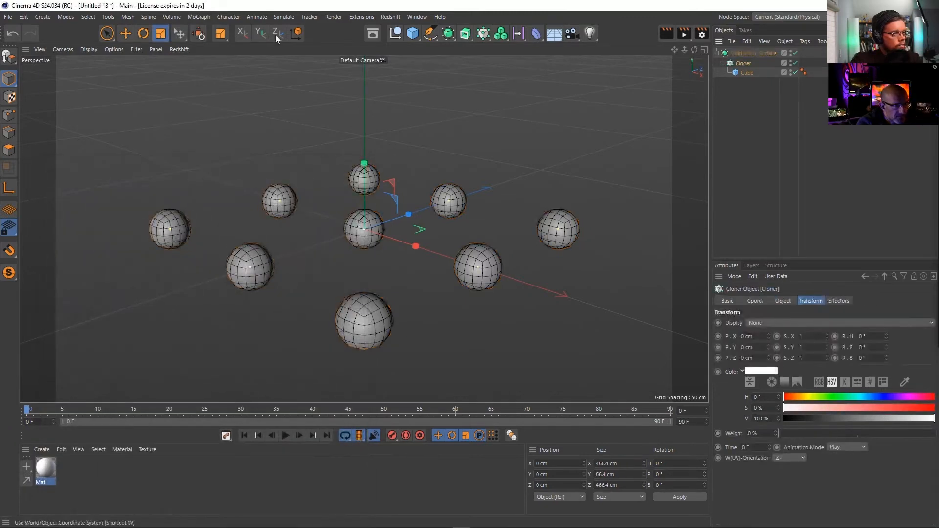
pyautogui.click(200, 18)
pyautogui.moveTo(244, 30)
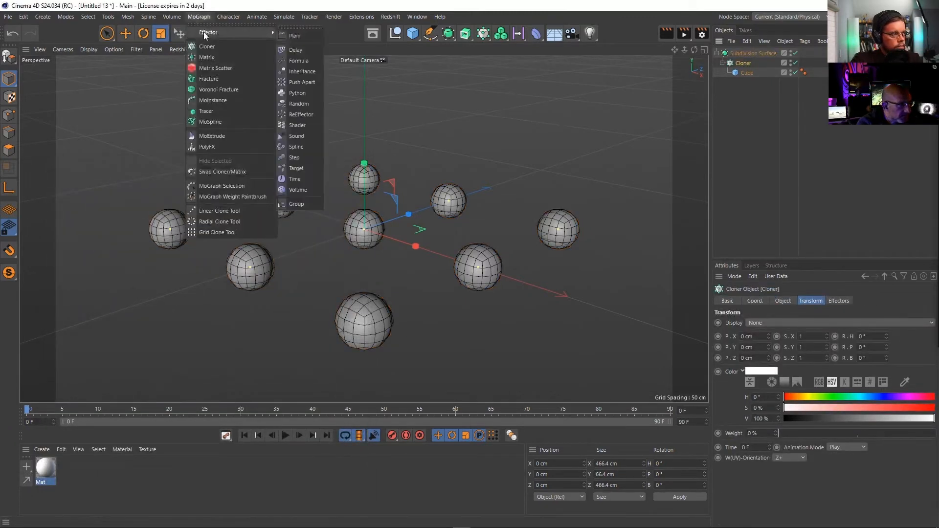
pyautogui.click(315, 106)
pyautogui.click(811, 300)
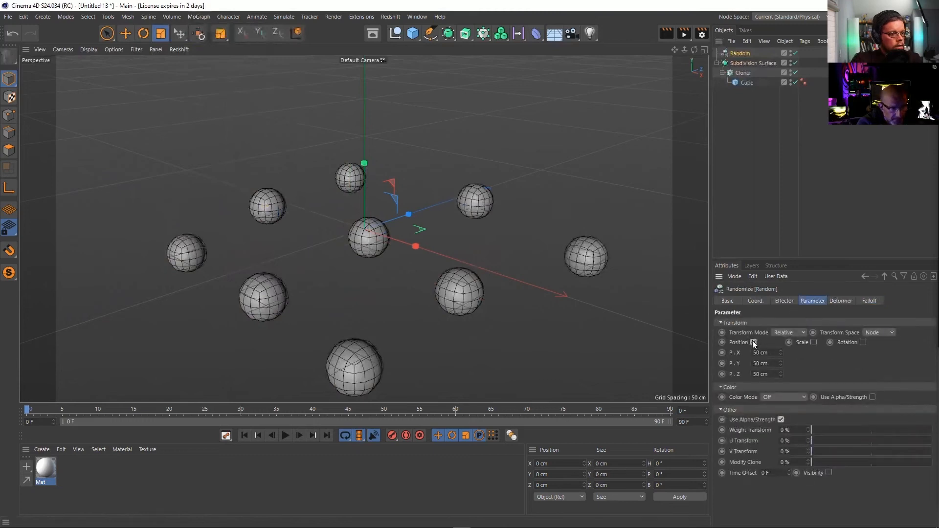
pyautogui.click(785, 363)
pyautogui.click(792, 387)
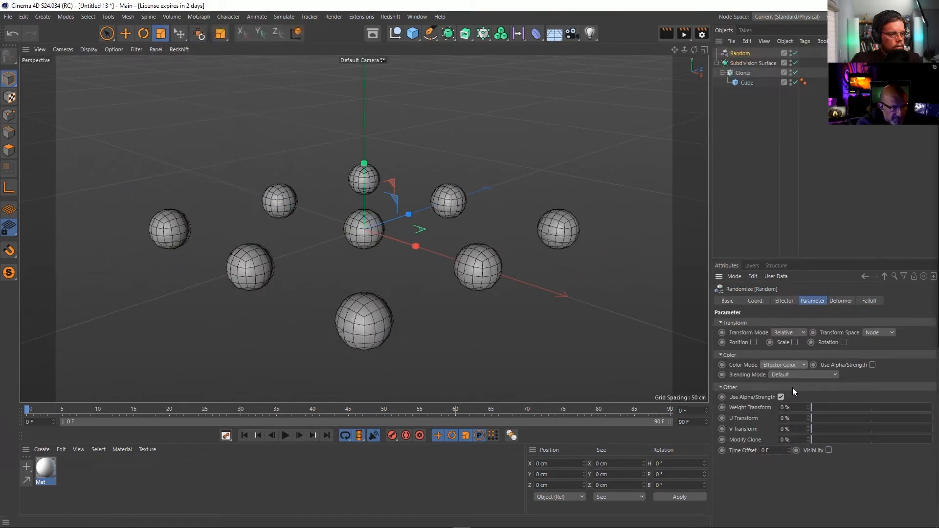
# Compare the clones' colours with the Cloner taken out of the Subdivision Surface and placed back inside it
pyautogui.click(758, 122)
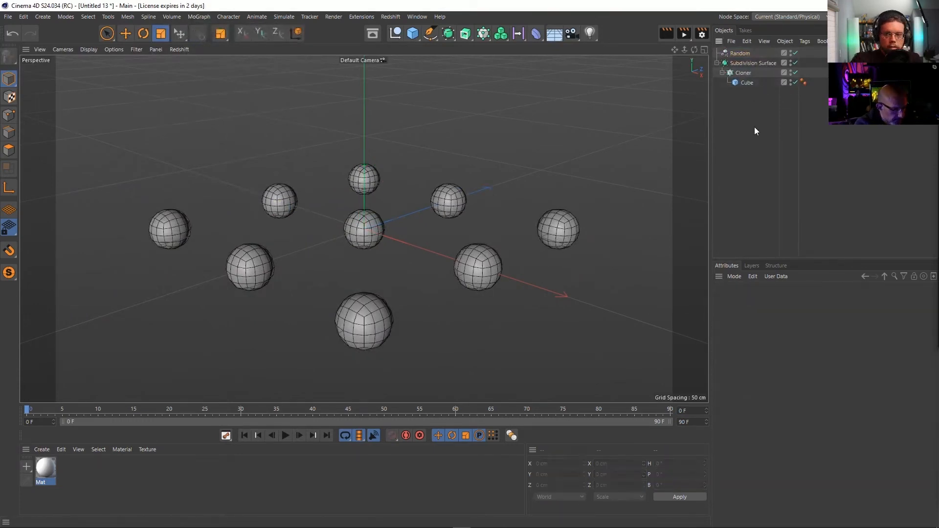
pyautogui.hotkey('ctrl', 'r')
pyautogui.moveTo(744, 73); pyautogui.dragTo(747, 120)
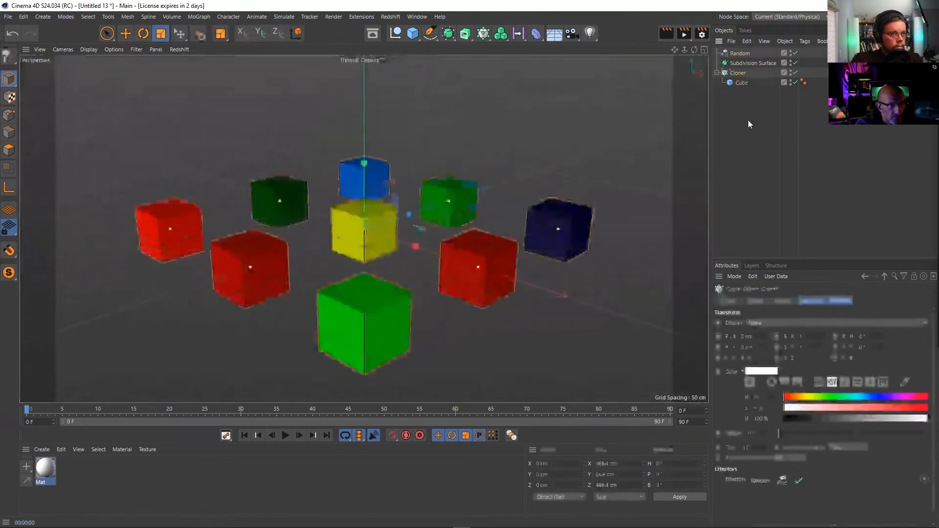
pyautogui.moveTo(741, 71); pyautogui.dragTo(744, 62)
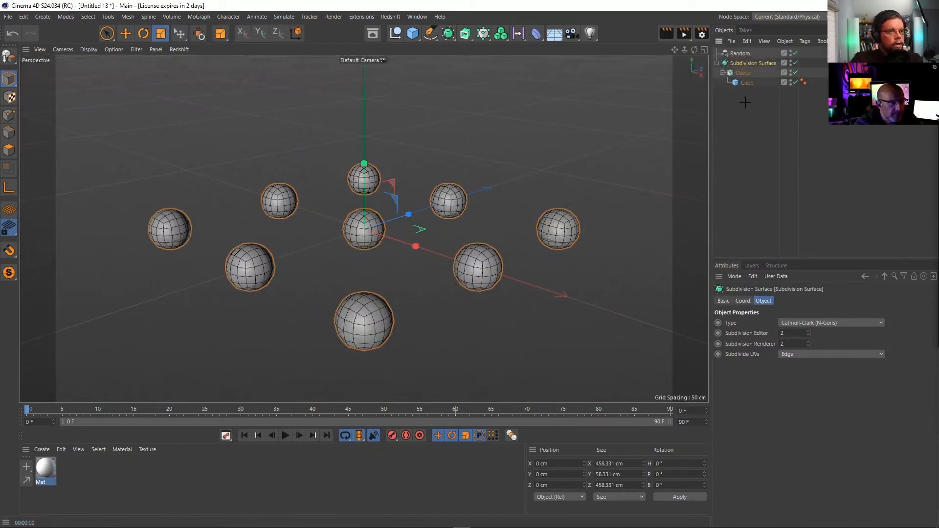
pyautogui.click(745, 101)
pyautogui.click(741, 63)
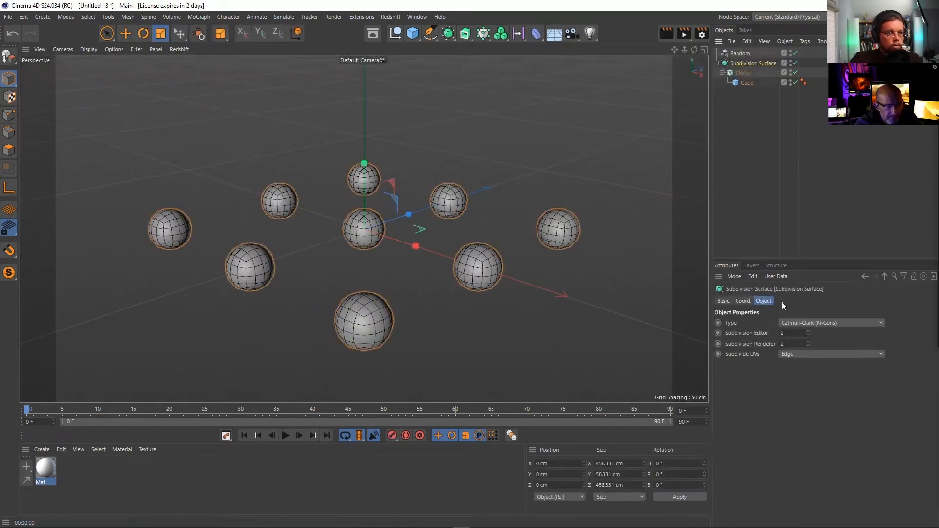
pyautogui.click(742, 115)
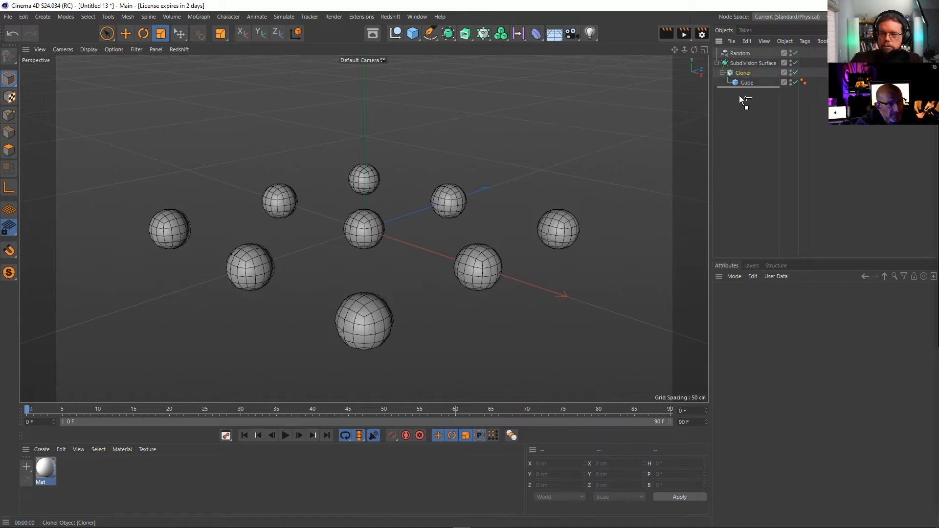
# Take the Cloner out of the Subdivision Surface and place it under a new Symmetry object
pyautogui.moveTo(738, 95); pyautogui.dragTo(741, 99)
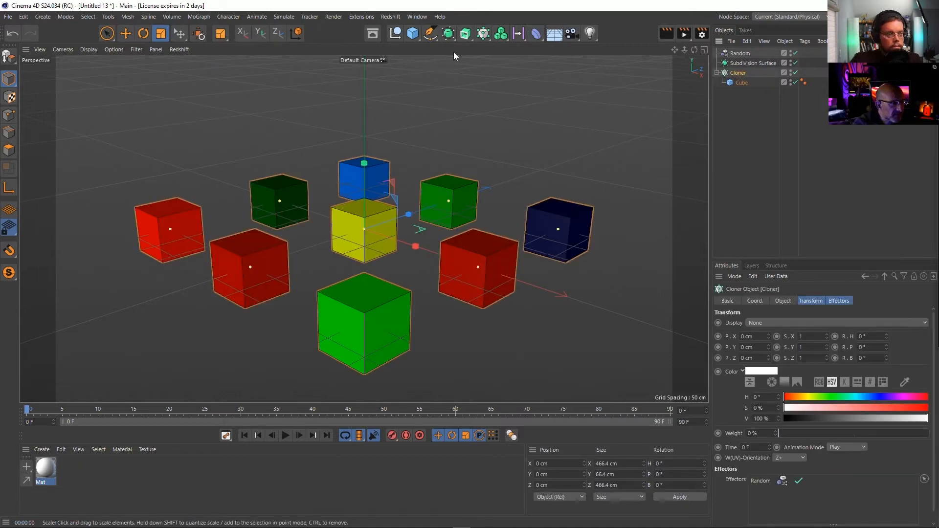
pyautogui.click(466, 34)
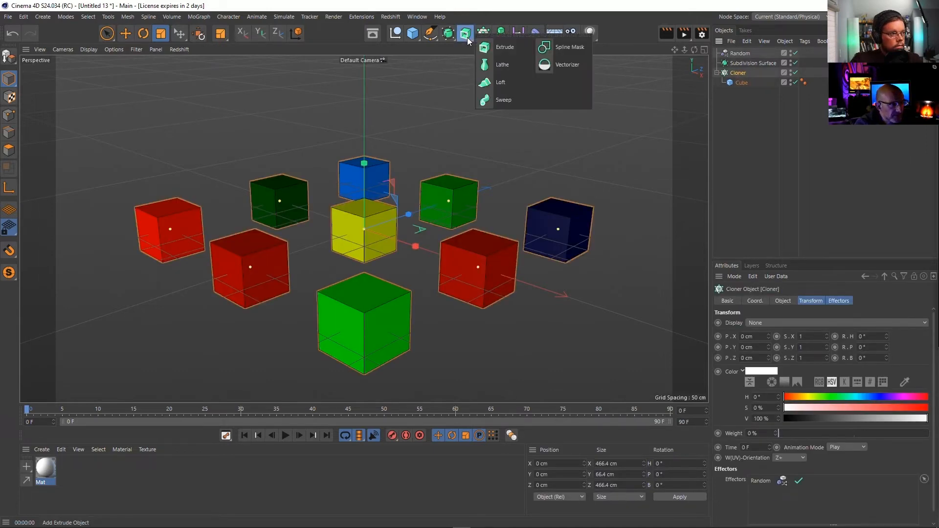
pyautogui.click(448, 35)
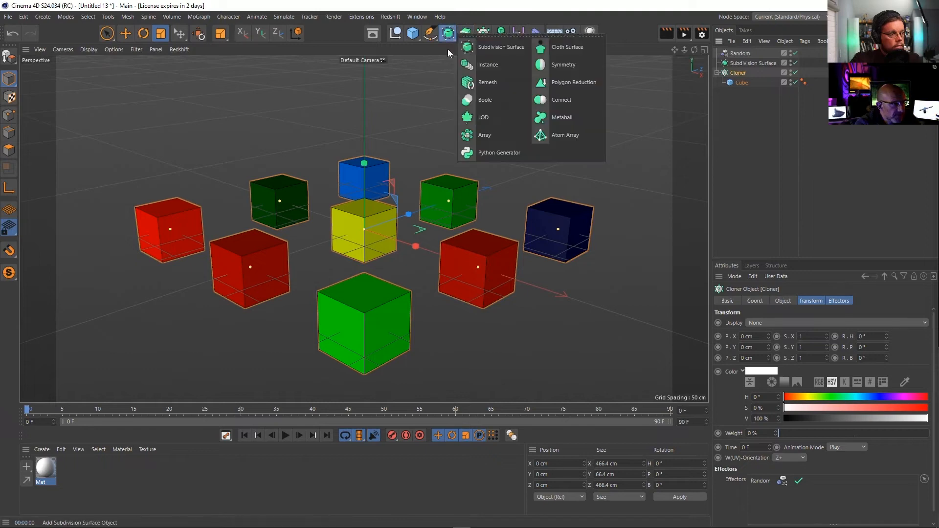
pyautogui.click(561, 64)
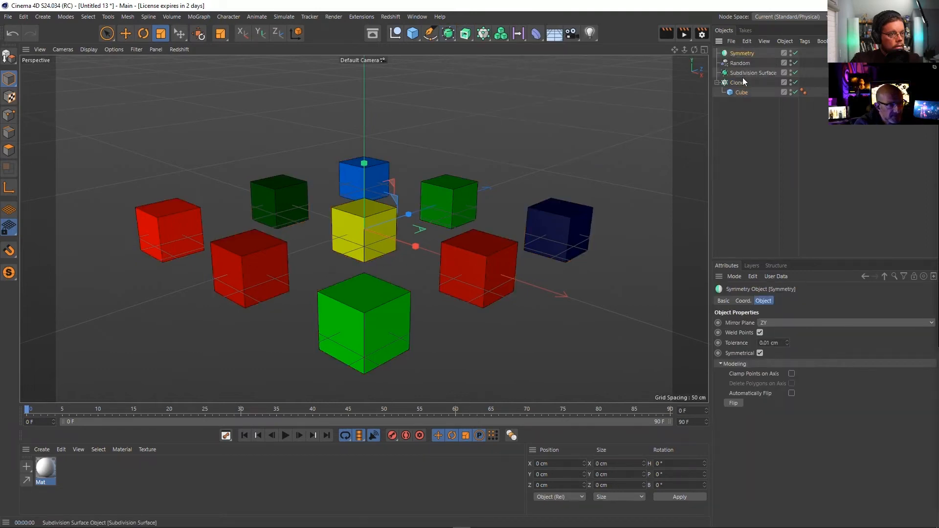
pyautogui.moveTo(743, 78); pyautogui.dragTo(743, 51)
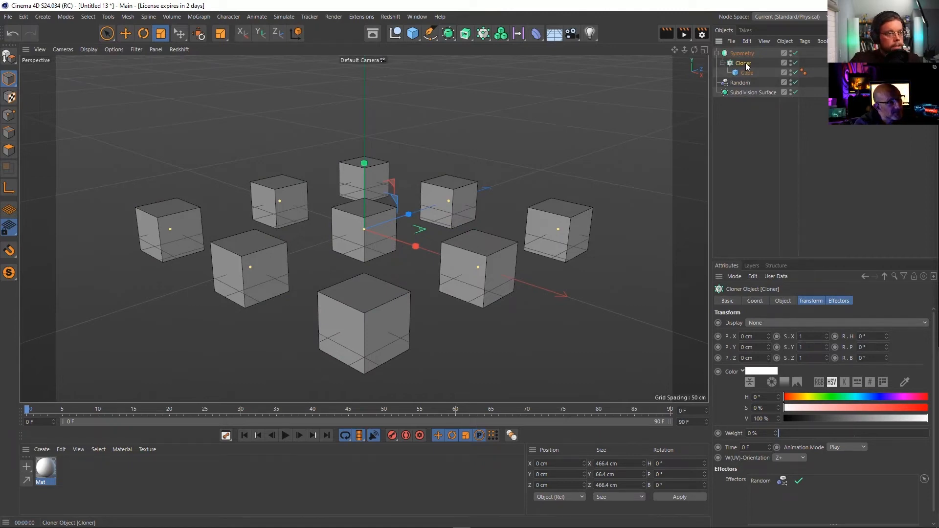
# Move the Cloner back out of the Symmetry object and inspect the basic properties of the Cube and Cloner
pyautogui.moveTo(746, 64); pyautogui.dragTo(746, 138)
pyautogui.click(744, 117)
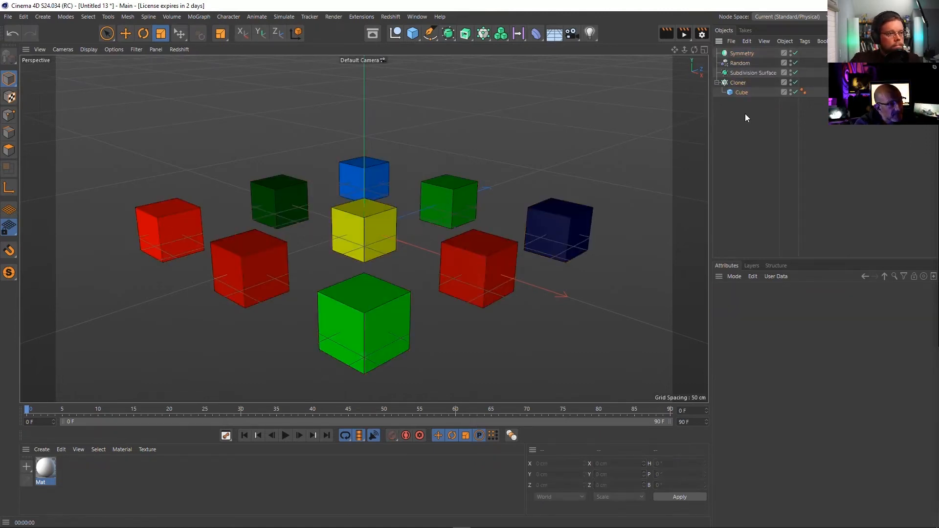
pyautogui.click(744, 73)
pyautogui.keyDown('shift'); pyautogui.click(739, 53); pyautogui.keyUp('shift')
pyautogui.click(739, 82)
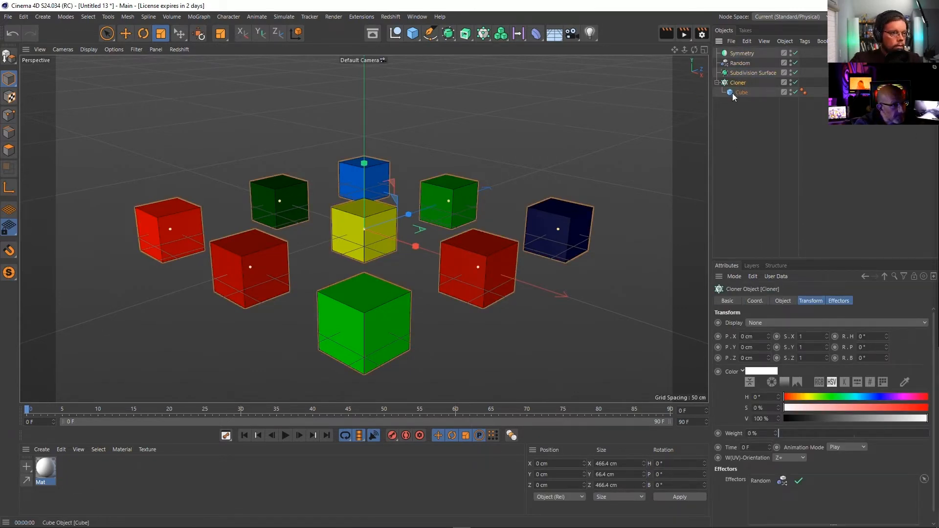
pyautogui.click(731, 93)
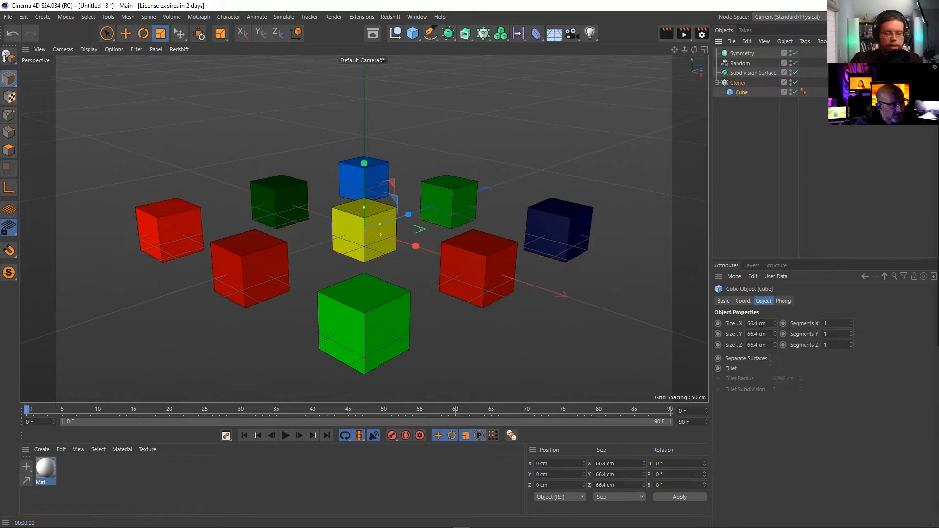
pyautogui.click(725, 302)
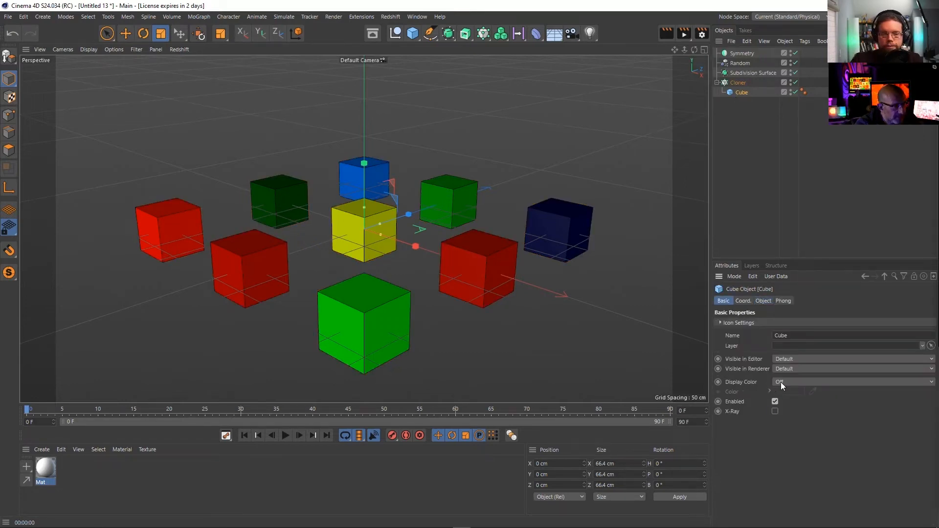
pyautogui.click(736, 82)
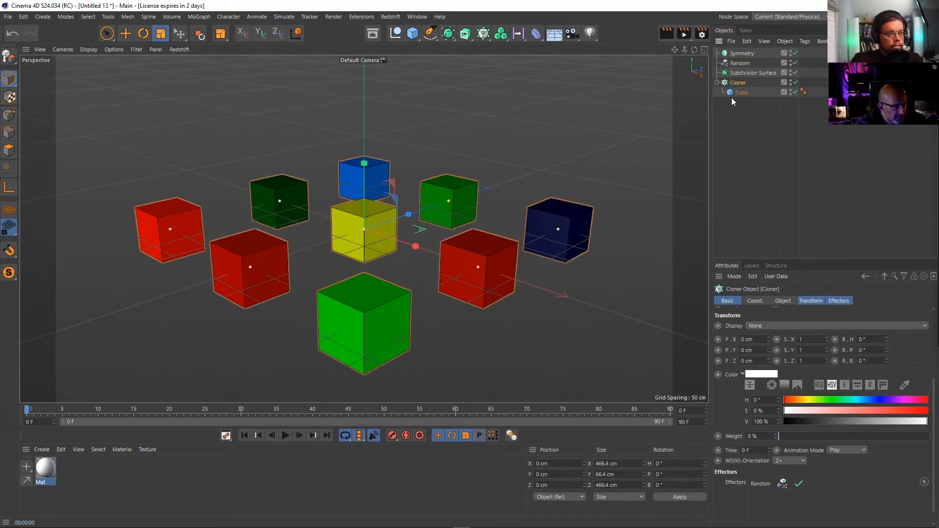
pyautogui.click(740, 94)
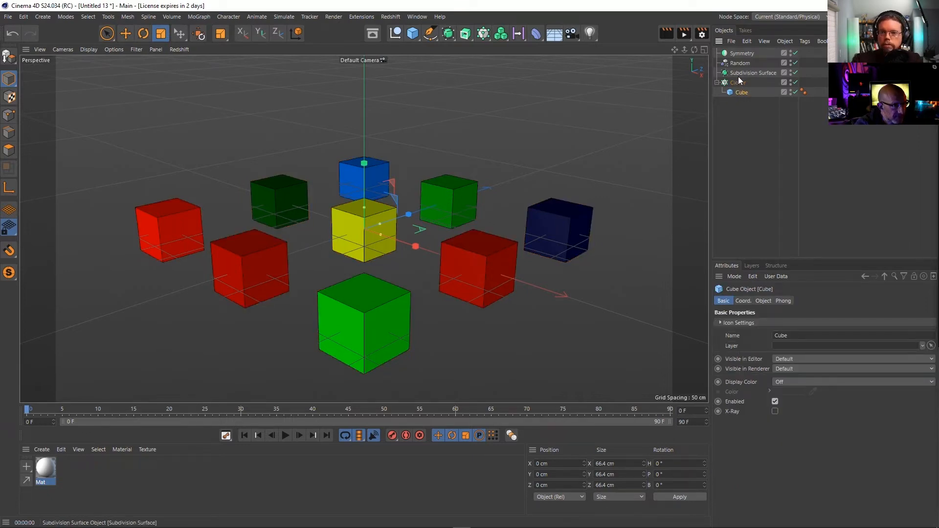
# Delete the empty Subdivision Surface and Symmetry objects
pyautogui.click(739, 73)
pyautogui.press('Delete')
pyautogui.click(742, 54)
pyautogui.press('Delete')
# Make the Cloner editable and check the display colour of the separate cubes, starting with Cube 0
pyautogui.click(738, 62)
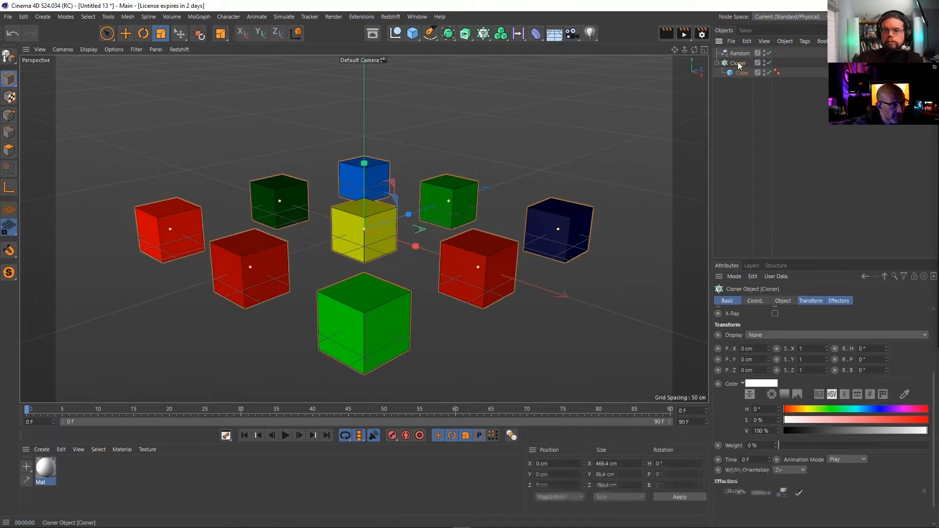
pyautogui.press('c')
pyautogui.click(716, 64)
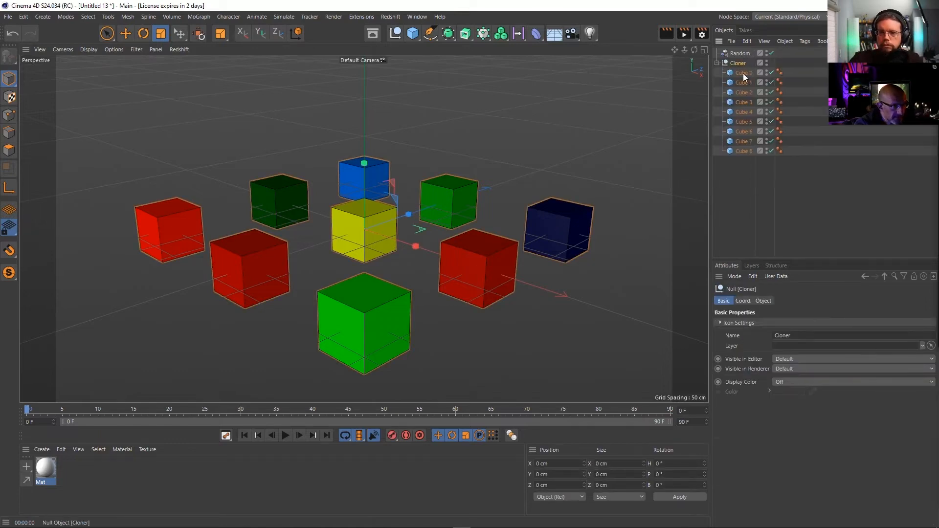
pyautogui.click(742, 72)
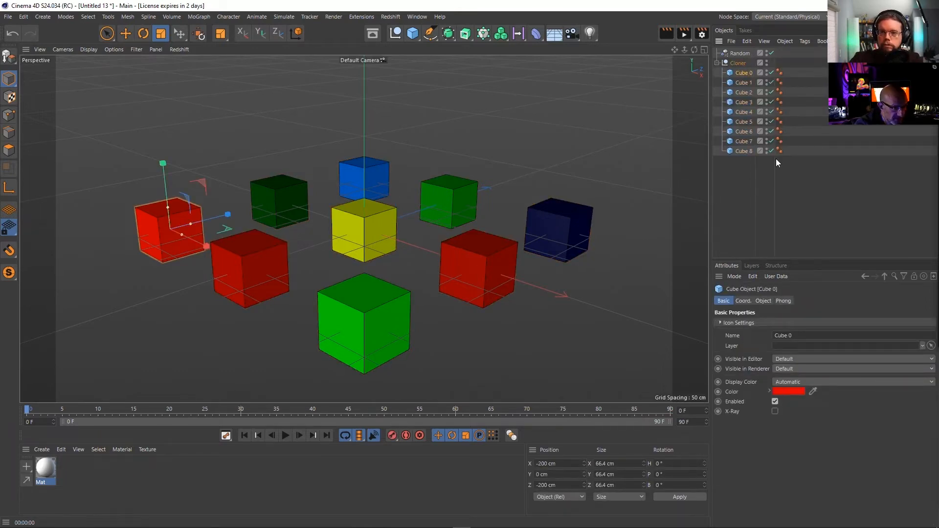
pyautogui.click(743, 82)
pyautogui.click(743, 92)
pyautogui.click(744, 101)
# Try wrapping the editable Cloner group in a Subdivision Surface, and undo back to the live Cloner with its single Cube
pyautogui.click(738, 63)
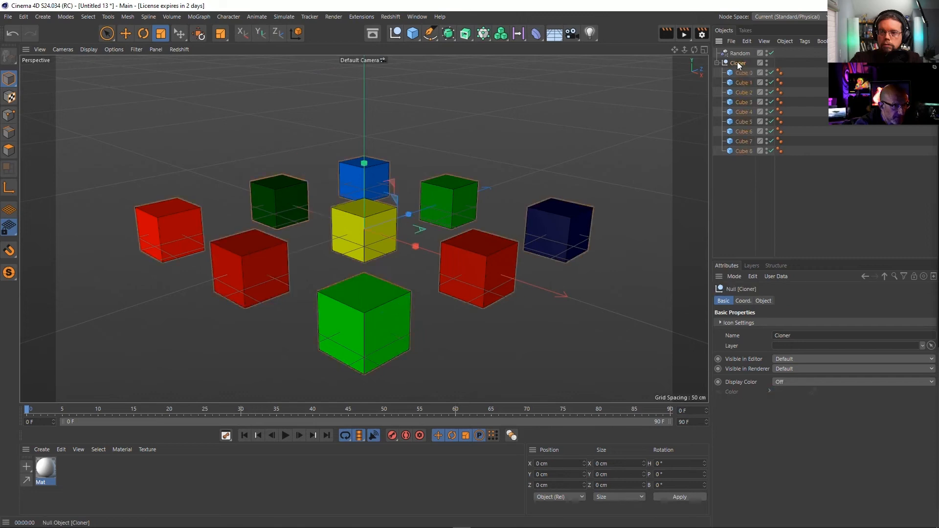
pyautogui.keyDown('alt'); pyautogui.click(448, 36); pyautogui.keyUp('alt')
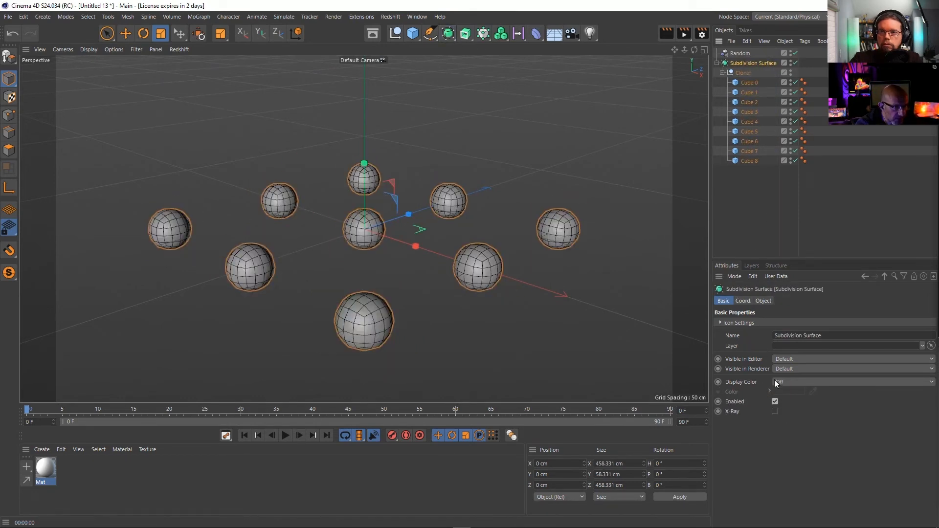
pyautogui.click(742, 208)
pyautogui.hotkey('ctrl', 'z')
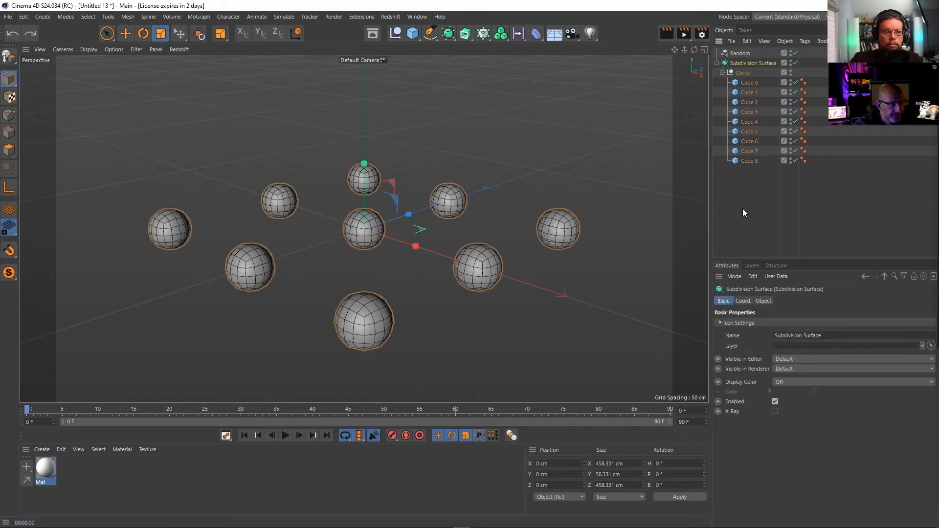
pyautogui.hotkey('ctrl', 'z')
pyautogui.click(742, 208)
pyautogui.hotkey('ctrl', 'z')
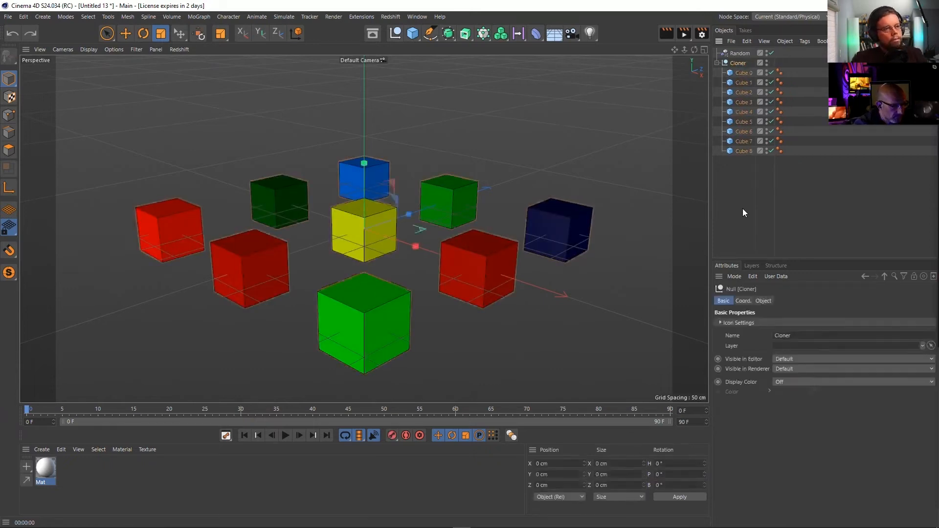
pyautogui.hotkey('ctrl', 'z')
pyautogui.hotkey('ctrl', 'z')
pyautogui.hotkey('ctrl', 'z')
pyautogui.hotkey('ctrl', 'z')
pyautogui.hotkey('ctrl', 'z')
pyautogui.hotkey('ctrl', 'z')
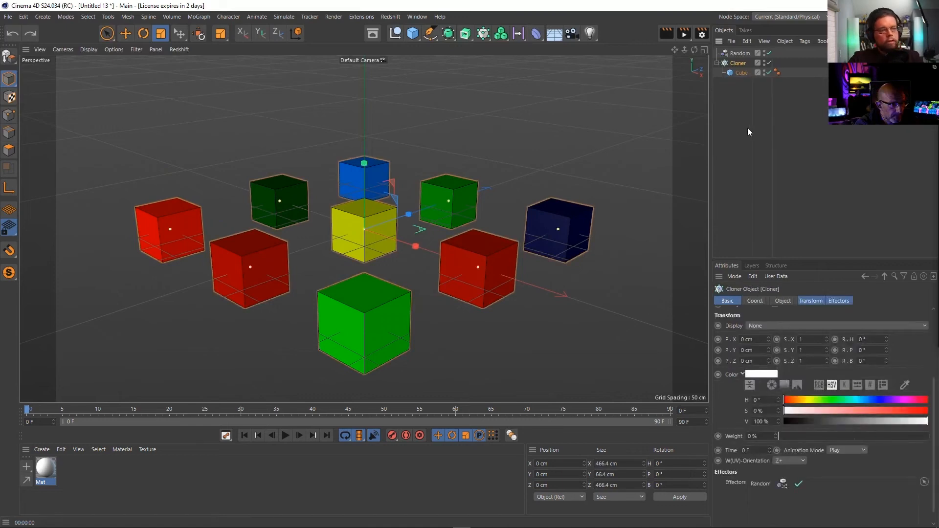
# Wrap only the Cube in a Subdivision Surface inside the Cloner and clear the selection
pyautogui.click(745, 73)
pyautogui.keyDown('alt'); pyautogui.click(449, 33); pyautogui.keyUp('alt')
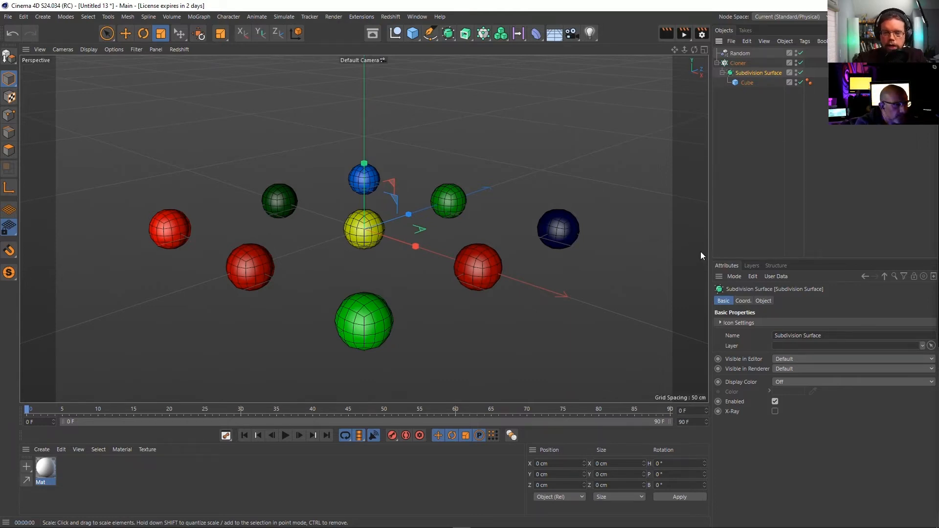
pyautogui.click(746, 199)
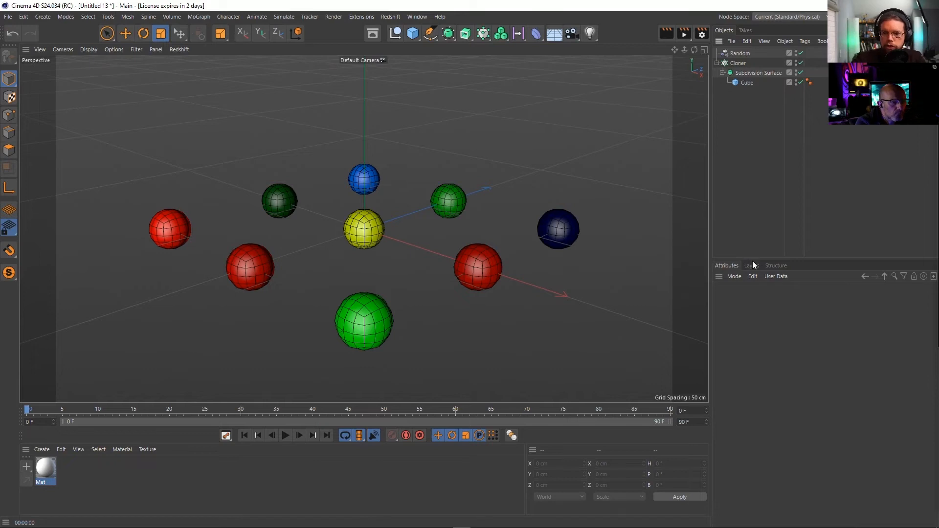
pyautogui.moveTo(752, 259); pyautogui.dragTo(752, 303)
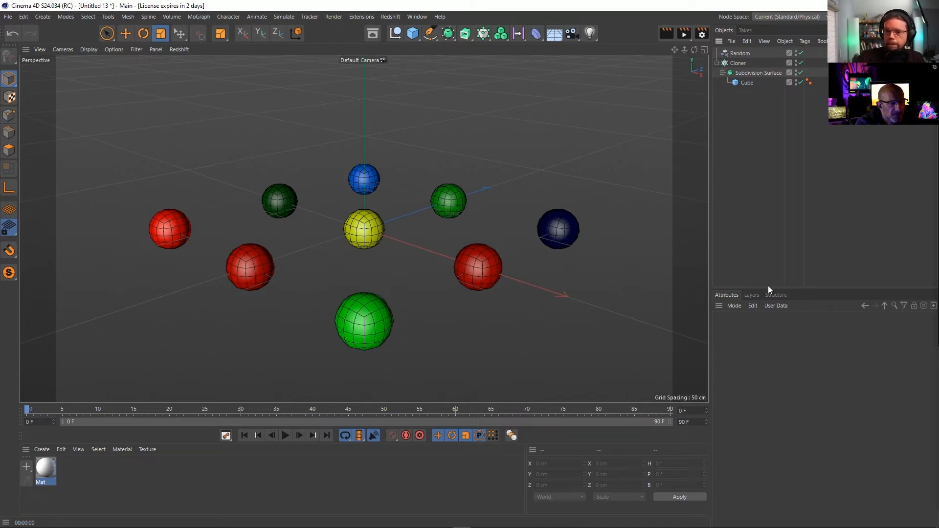
pyautogui.moveTo(767, 288); pyautogui.dragTo(765, 176)
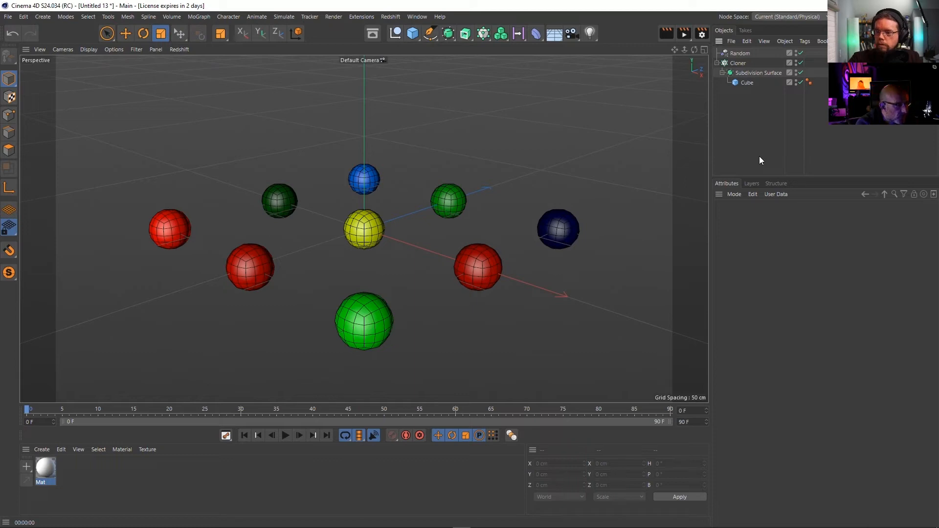
# Bring the browser with the YouTube video "Painting a Selfie Girl, with Maths" over the viewport, play it briefly and pause it
pyautogui.moveTo(938, 156); pyautogui.dragTo(468, 78)
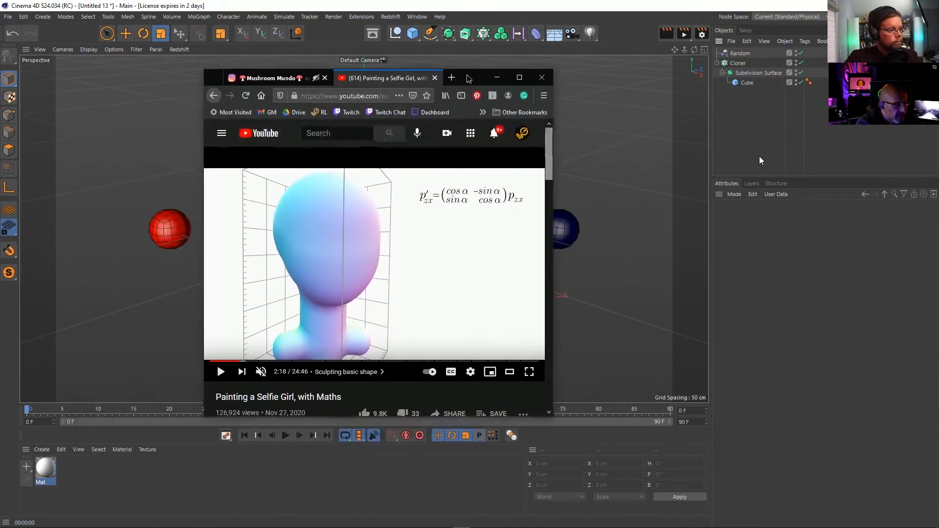
pyautogui.click(410, 255)
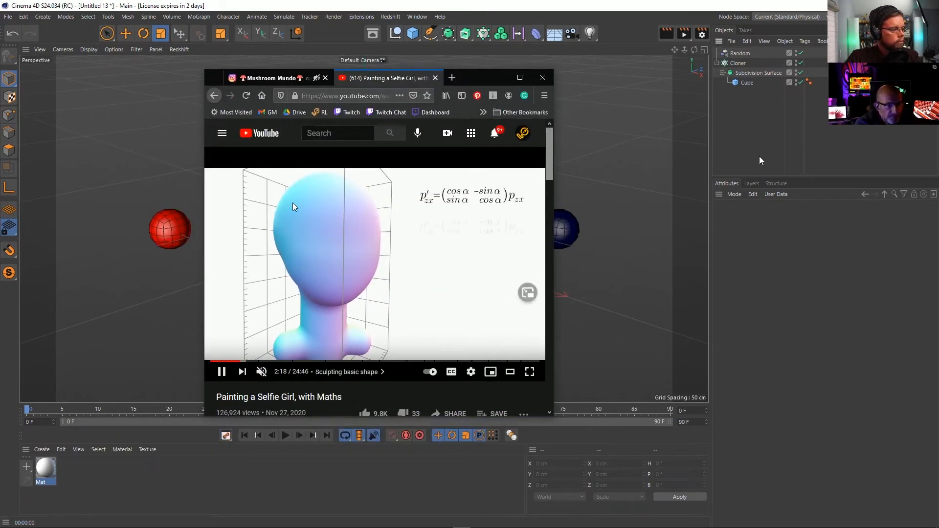
pyautogui.click(370, 166)
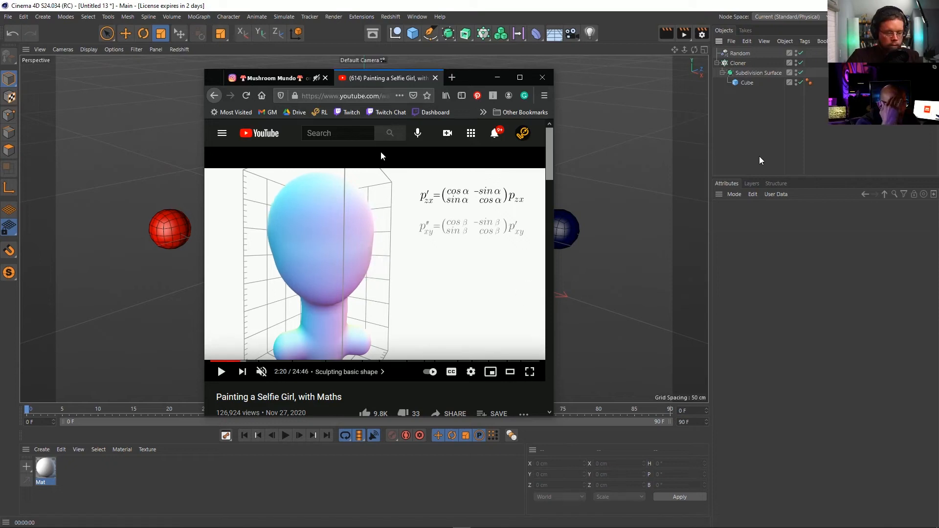
# Rewind the paused video to 1:35, where the basic head shape is sculpted
pyautogui.press('Right')
pyautogui.press('Right')
pyautogui.press('Left')
pyautogui.press('Left')
pyautogui.press('Left')
pyautogui.press('Left')
pyautogui.press('Left')
pyautogui.press('Left')
pyautogui.press('Left')
pyautogui.press('Left')
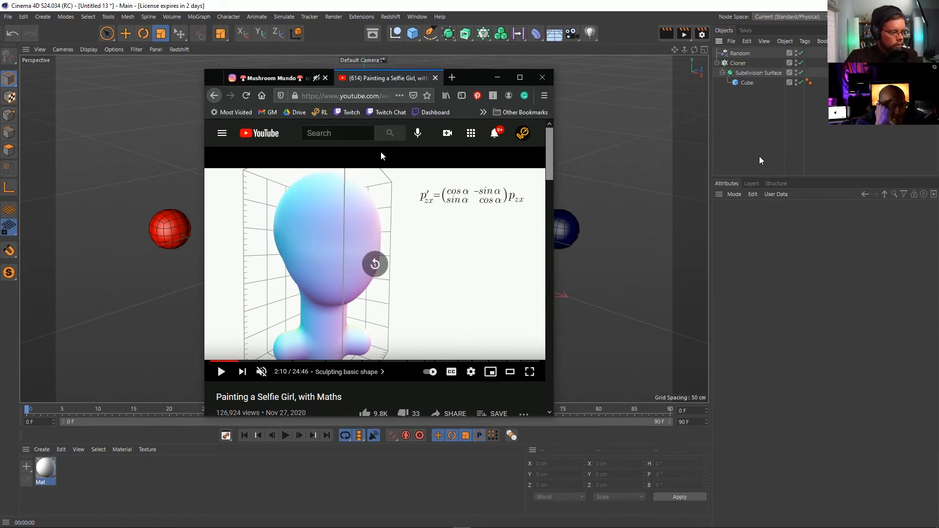
pyautogui.press('Left')
pyautogui.press('Left')
pyautogui.press('Left')
pyautogui.press('Left')
pyautogui.press('Left')
pyautogui.press('Left')
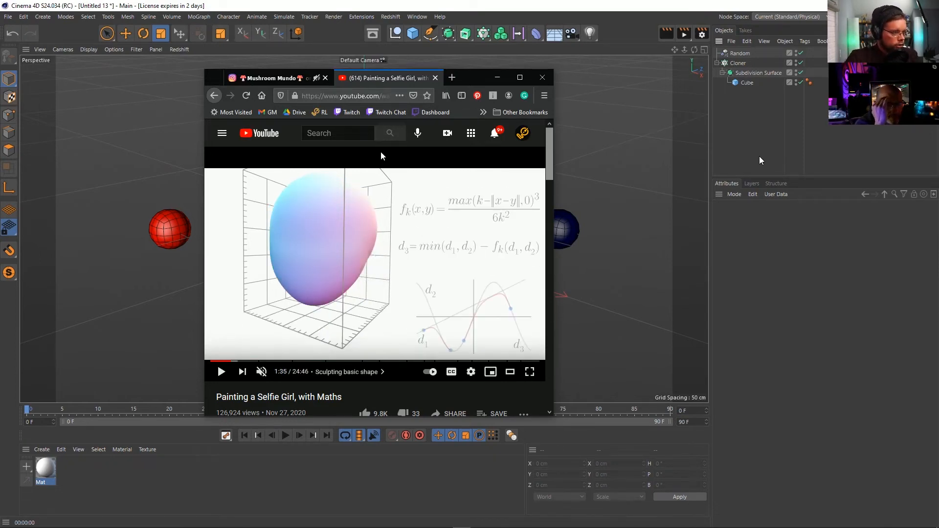
# Skip forward through the paused video to 17:55 in the Hoodie chapter, viewing how the head, lighting, face, eyes and hair are built up
pyautogui.press('Right')
pyautogui.press('Right')
pyautogui.press('Right')
pyautogui.press('Right')
pyautogui.press('Right')
pyautogui.press('Right')
pyautogui.press('Right')
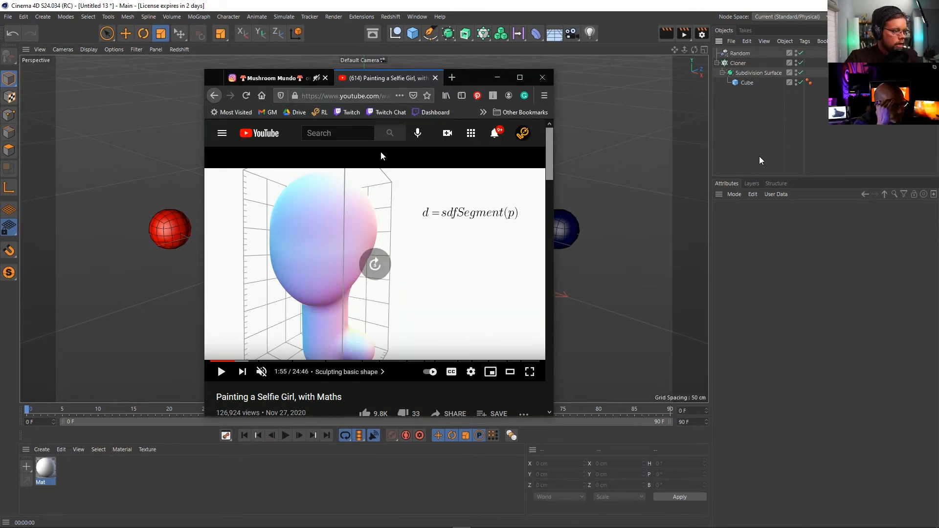
pyautogui.press('Right')
pyautogui.press('Right')
pyautogui.press('Right')
pyautogui.press('Right')
pyautogui.press('Right')
pyautogui.press('Right')
pyautogui.press('Right')
pyautogui.press('Right')
pyautogui.press('Right')
pyautogui.press('Right')
pyautogui.press('Right')
pyautogui.press('Right')
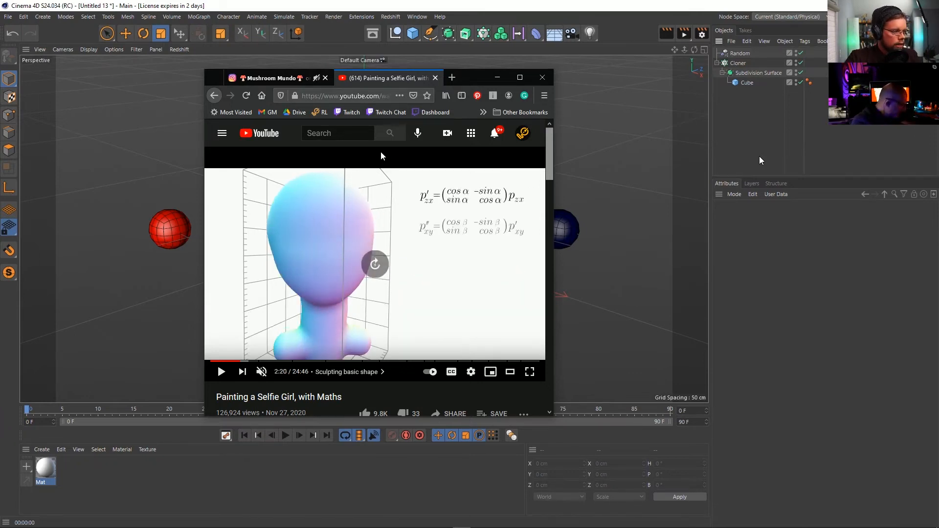
pyautogui.press('Right')
pyautogui.press('Right')
pyautogui.press('Right')
pyautogui.press('Right')
pyautogui.press('Right')
pyautogui.press('Right')
pyautogui.press('Right')
pyautogui.press('Right')
pyautogui.press('Right')
pyautogui.press('Right')
pyautogui.press('Right')
pyautogui.press('Right')
pyautogui.press('Right')
pyautogui.press('Right')
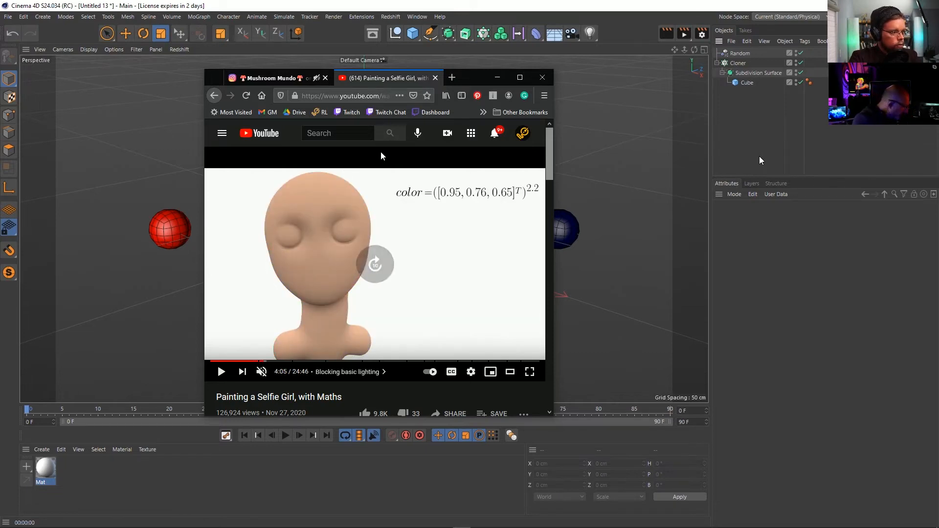
pyautogui.press('Right')
pyautogui.press('Right')
pyautogui.press('Right')
pyautogui.press('Right')
pyautogui.press('Right')
pyautogui.press('Right')
pyautogui.press('Right')
pyautogui.press('Right')
pyautogui.press('Right')
pyautogui.press('Right')
pyautogui.press('Right')
pyautogui.press('Right')
pyautogui.press('Right')
pyautogui.press('Right')
pyautogui.press('Right')
pyautogui.press('Right')
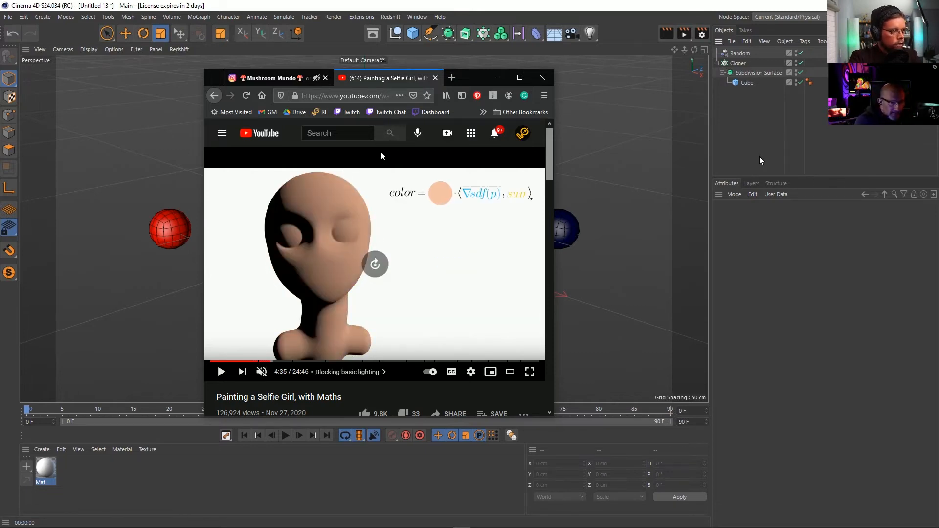
pyautogui.press('Right')
pyautogui.press('Right')
pyautogui.press('Right')
pyautogui.press('Right')
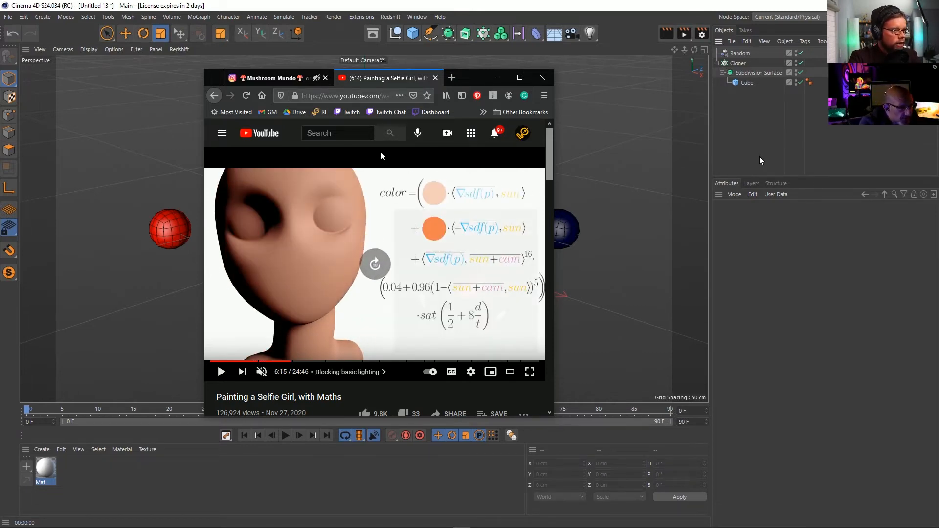
pyautogui.press('Right')
pyautogui.press('Right')
pyautogui.press('Right')
pyautogui.press('Right')
pyautogui.press('Right')
pyautogui.press('Right')
pyautogui.press('Right')
pyautogui.press('Right')
pyautogui.press('Right')
pyautogui.press('Right')
pyautogui.press('Right')
pyautogui.press('Right')
pyautogui.press('Right')
pyautogui.press('Right')
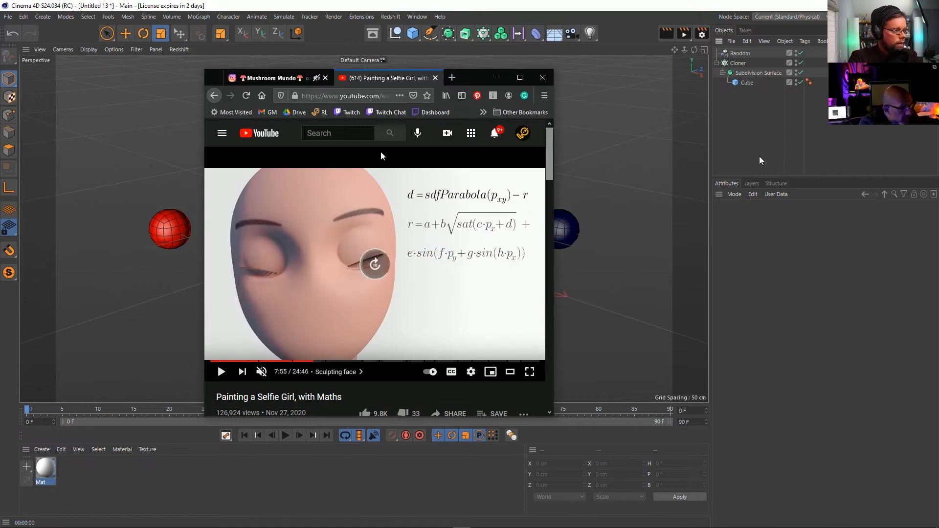
pyautogui.press('Right')
pyautogui.press('Right')
pyautogui.press('Right')
pyautogui.press('Right')
pyautogui.press('Right')
pyautogui.press('Right')
pyautogui.press('Right')
pyautogui.press('Right')
pyautogui.press('Right')
pyautogui.press('Right')
pyautogui.press('Right')
pyautogui.press('Right')
pyautogui.press('Right')
pyautogui.press('Right')
pyautogui.press('Right')
pyautogui.press('Right')
pyautogui.press('Right')
pyautogui.press('Right')
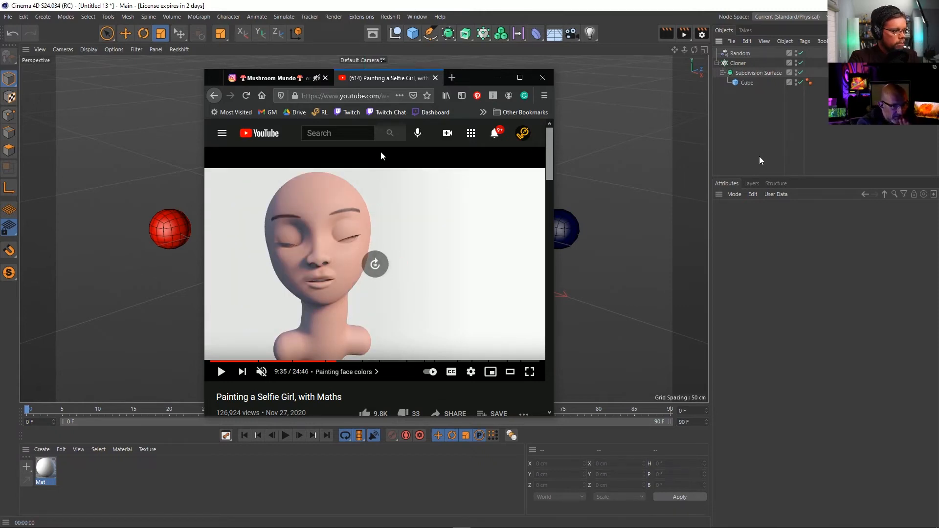
pyautogui.press('Right')
pyautogui.press('Right')
pyautogui.press('Right')
pyautogui.press('Right')
pyautogui.press('Right')
pyautogui.press('Right')
pyautogui.press('Right')
pyautogui.press('Right')
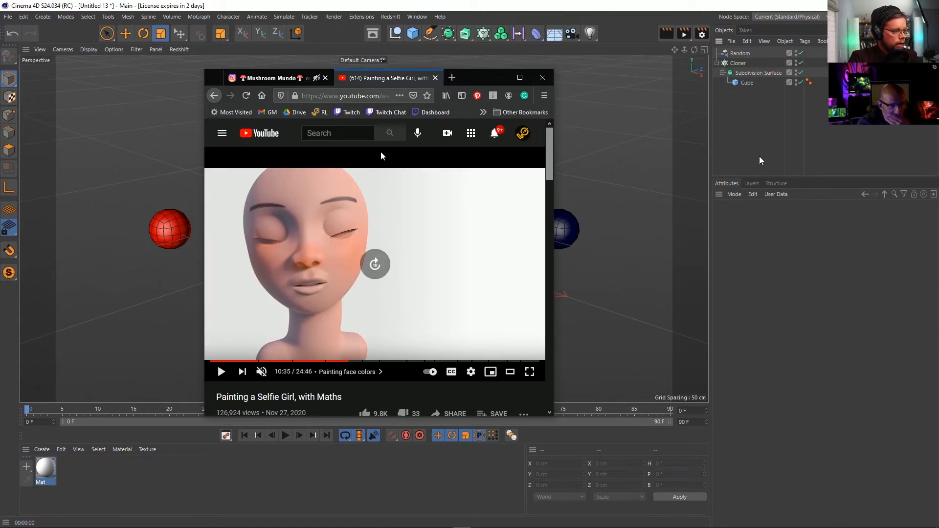
pyautogui.press('Right')
pyautogui.press('Right')
pyautogui.press('Right')
pyautogui.press('Right')
pyautogui.press('Right')
pyautogui.press('Right')
pyautogui.press('Right')
pyautogui.press('Right')
pyautogui.press('Right')
pyautogui.press('Right')
pyautogui.press('Right')
pyautogui.press('Right')
pyautogui.press('Right')
pyautogui.press('Right')
pyautogui.press('Right')
pyautogui.press('Right')
pyautogui.press('Right')
pyautogui.press('Right')
pyautogui.press('Right')
pyautogui.press('Right')
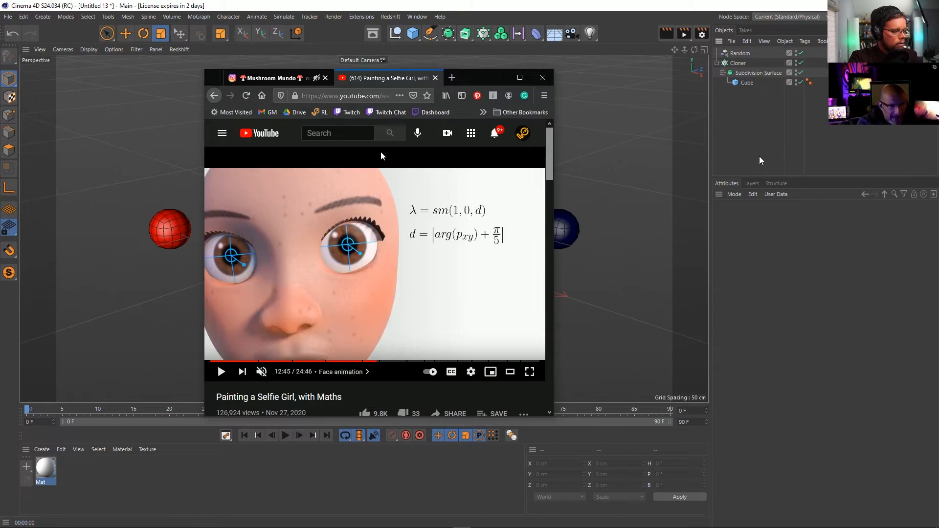
pyautogui.press('Right')
pyautogui.press('Right')
pyautogui.press('Right')
pyautogui.press('Right')
pyautogui.press('Right')
pyautogui.press('Right')
pyautogui.press('Right')
pyautogui.press('Right')
pyautogui.press('Right')
pyautogui.press('Right')
pyautogui.press('Right')
pyautogui.press('Right')
pyautogui.press('Right')
pyautogui.press('Right')
pyautogui.press('Right')
pyautogui.press('Right')
pyautogui.press('Right')
pyautogui.press('Right')
pyautogui.press('Right')
pyautogui.press('Right')
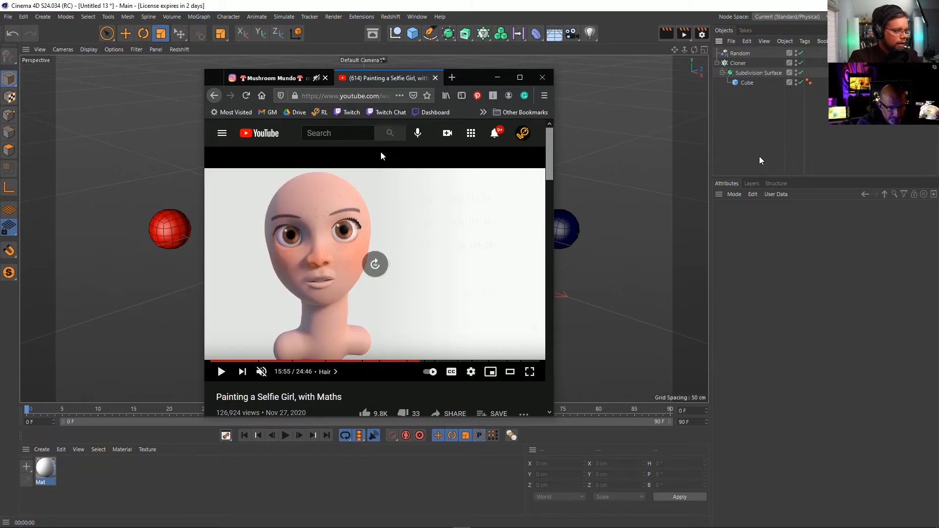
pyautogui.press('Right')
pyautogui.press('Right')
pyautogui.press('Right')
pyautogui.press('Right')
pyautogui.press('Right')
pyautogui.press('Right')
pyautogui.press('Right')
pyautogui.press('Right')
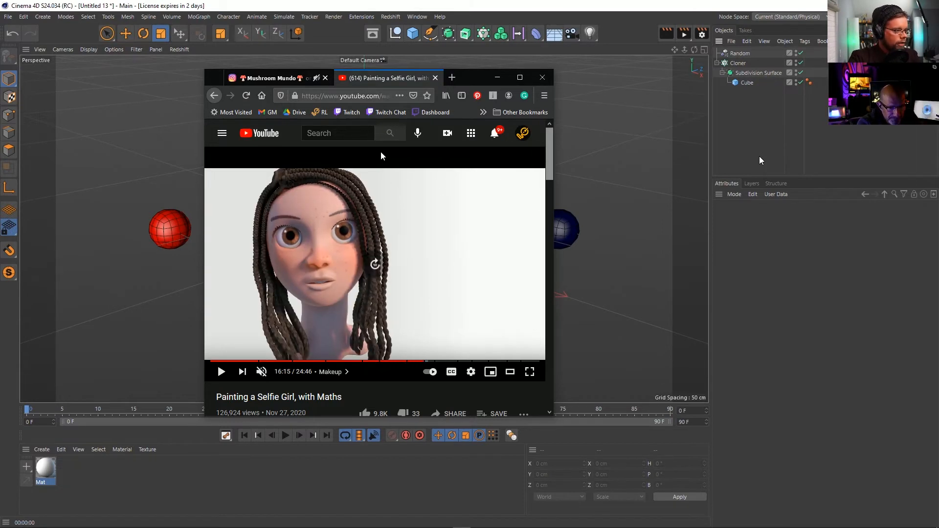
pyautogui.press('Right')
pyautogui.press('Right')
pyautogui.press('Right')
pyautogui.press('Right')
pyautogui.press('Right')
pyautogui.press('Right')
pyautogui.press('Right')
pyautogui.press('Right')
pyautogui.press('Right')
pyautogui.press('Right')
pyautogui.press('Right')
pyautogui.press('Right')
pyautogui.press('Right')
pyautogui.press('Right')
pyautogui.press('Right')
pyautogui.press('Right')
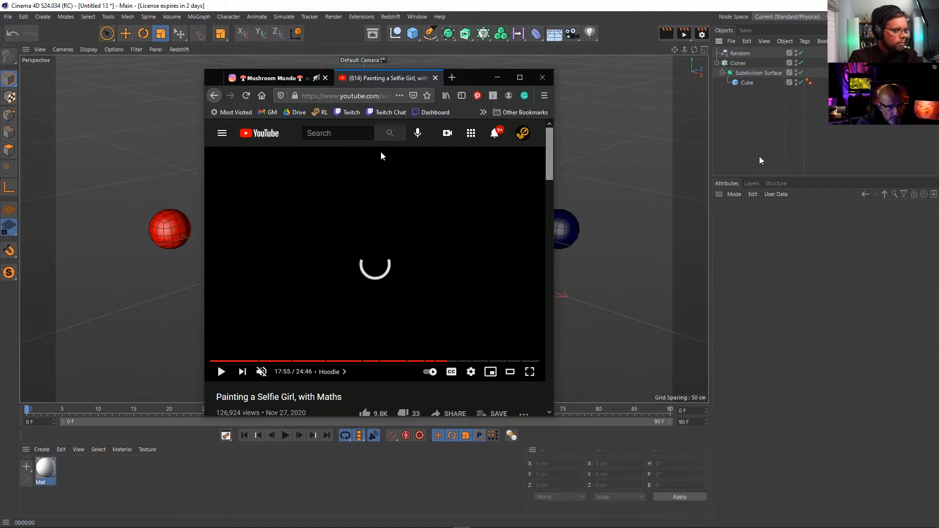
# Skip forward through the paused video to 24:05 in the Conclusion chapter, viewing the background, bridge, trees and finished animated character
pyautogui.press('Right')
pyautogui.press('Right')
pyautogui.press('Right')
pyautogui.press('Right')
pyautogui.press('Right')
pyautogui.press('Right')
pyautogui.press('Right')
pyautogui.press('Right')
pyautogui.press('Right')
pyautogui.press('Right')
pyautogui.press('Right')
pyautogui.press('Right')
pyautogui.press('Right')
pyautogui.press('Right')
pyautogui.press('Right')
pyautogui.press('Right')
pyautogui.press('Right')
pyautogui.press('Right')
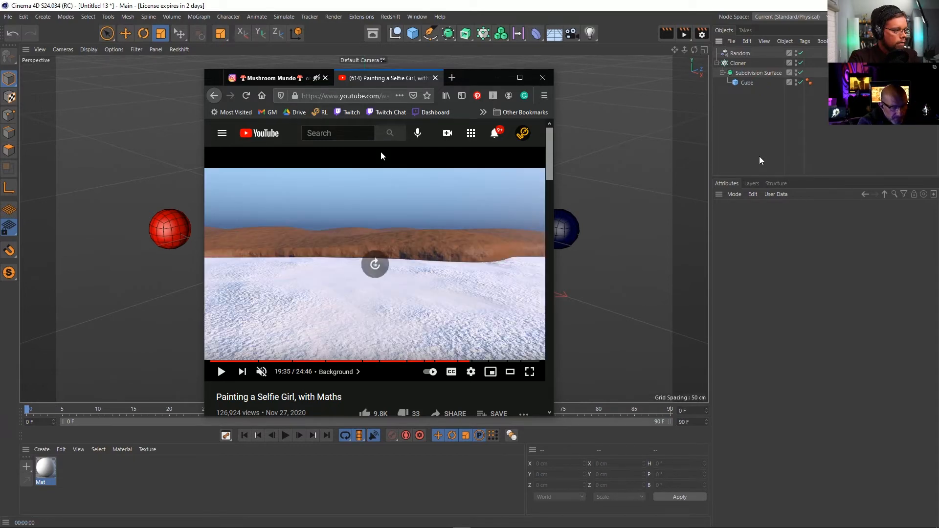
pyautogui.press('Right')
pyautogui.press('Right')
pyautogui.press('Right')
pyautogui.press('Right')
pyautogui.press('Right')
pyautogui.press('Right')
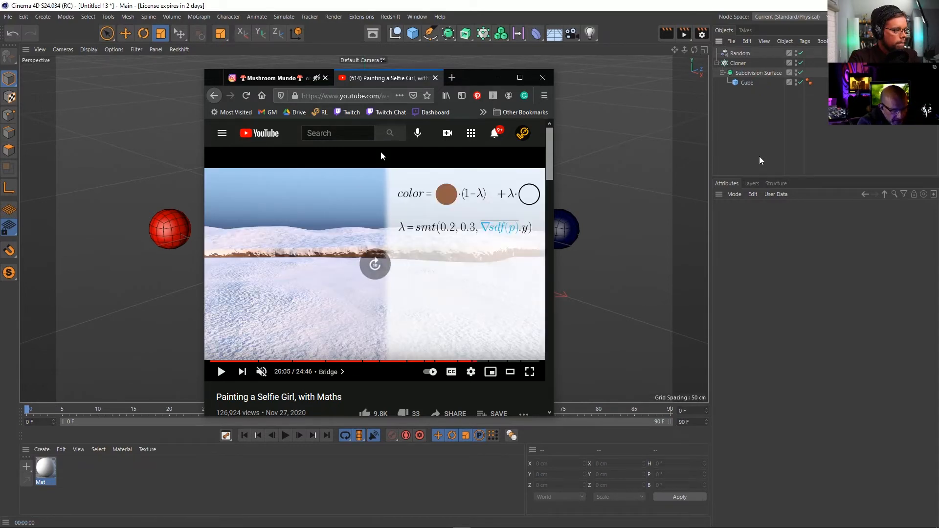
pyautogui.press('Right')
pyautogui.press('Right')
pyautogui.press('Right')
pyautogui.press('Right')
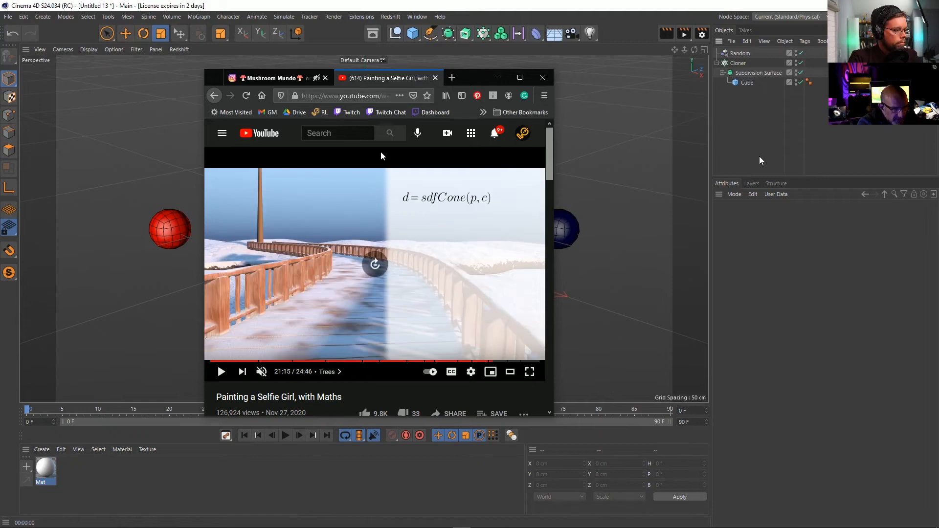
pyautogui.press('Right')
pyautogui.press('Right')
pyautogui.press('Right')
pyautogui.press('Right')
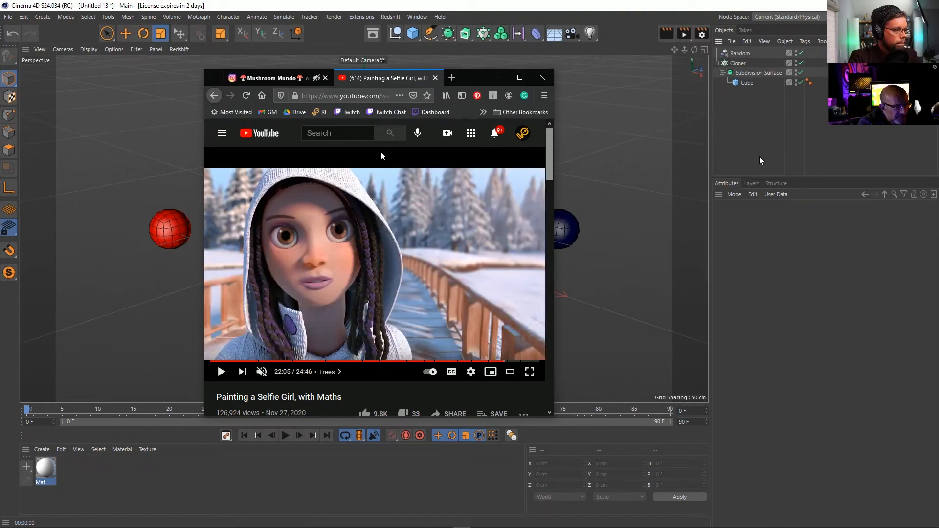
pyautogui.press('Right')
pyautogui.press('Right')
pyautogui.press('Right')
pyautogui.press('Right')
pyautogui.press('Right')
pyautogui.press('Right')
pyautogui.press('Right')
pyautogui.press('Right')
pyautogui.press('Right')
pyautogui.press('Right')
pyautogui.press('Right')
pyautogui.press('Right')
pyautogui.press('Right')
pyautogui.press('Right')
pyautogui.press('Right')
pyautogui.press('Right')
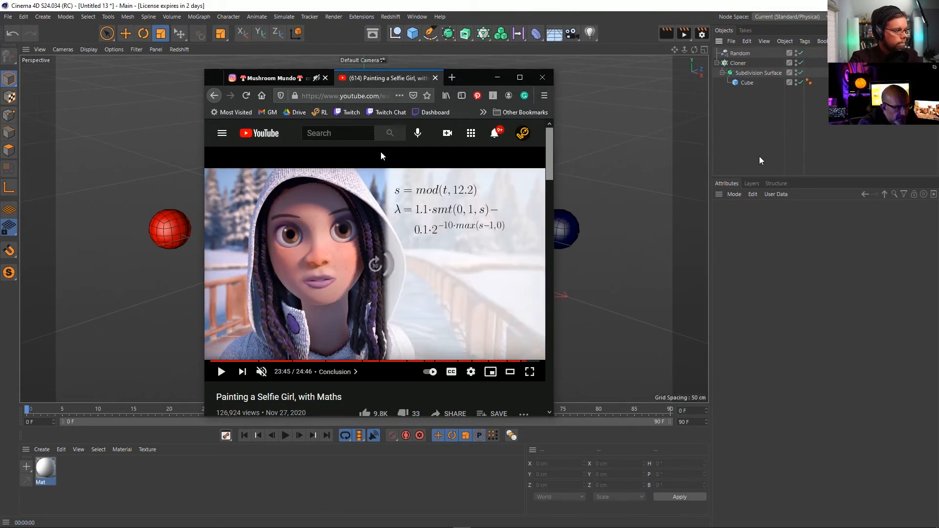
pyautogui.press('l')
pyautogui.press('l')
pyautogui.press('l')
pyautogui.press('l')
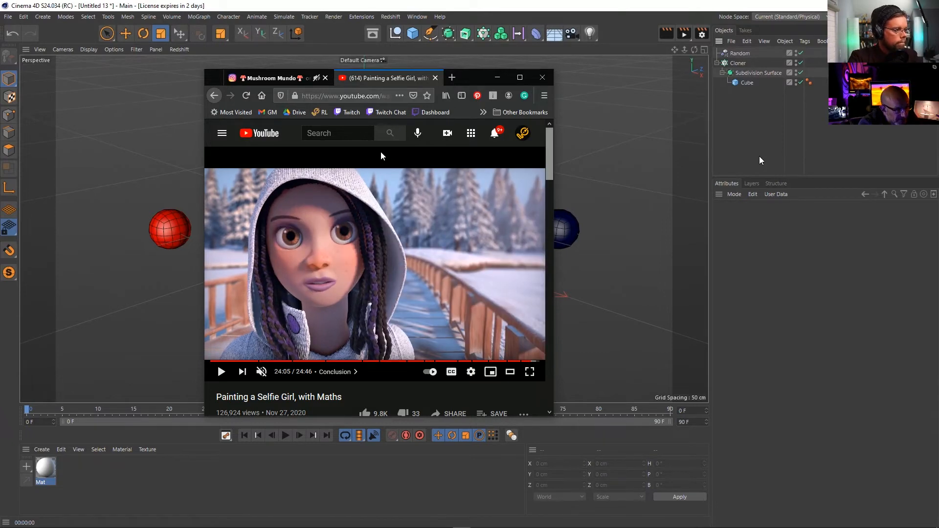
# Play the video's conclusion until 24:13, pause it, and move the browser window off the Cinema 4D viewport
pyautogui.press('k')
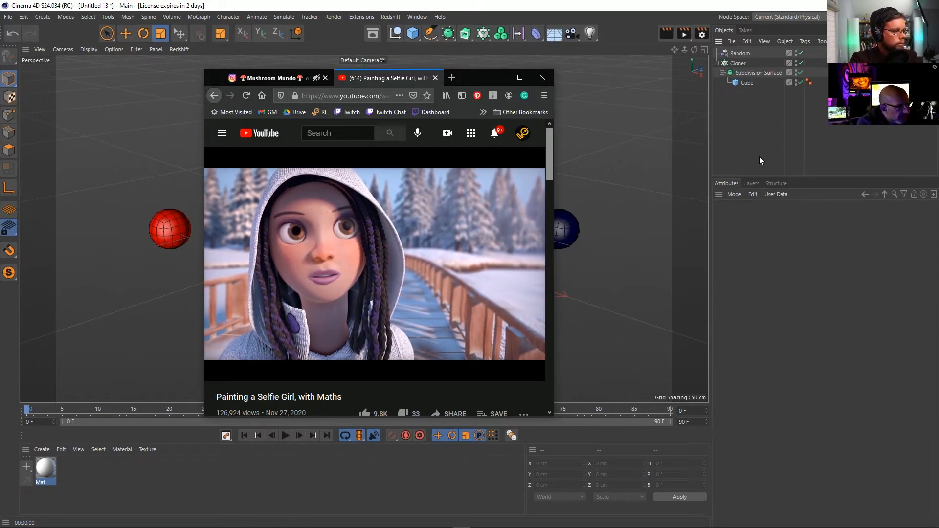
pyautogui.click(381, 154)
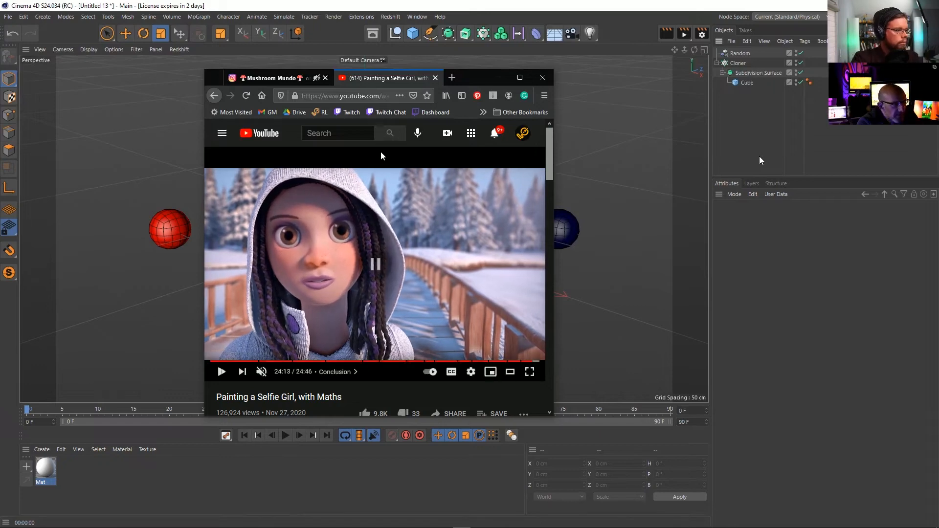
pyautogui.moveTo(476, 77); pyautogui.dragTo(938, 118)
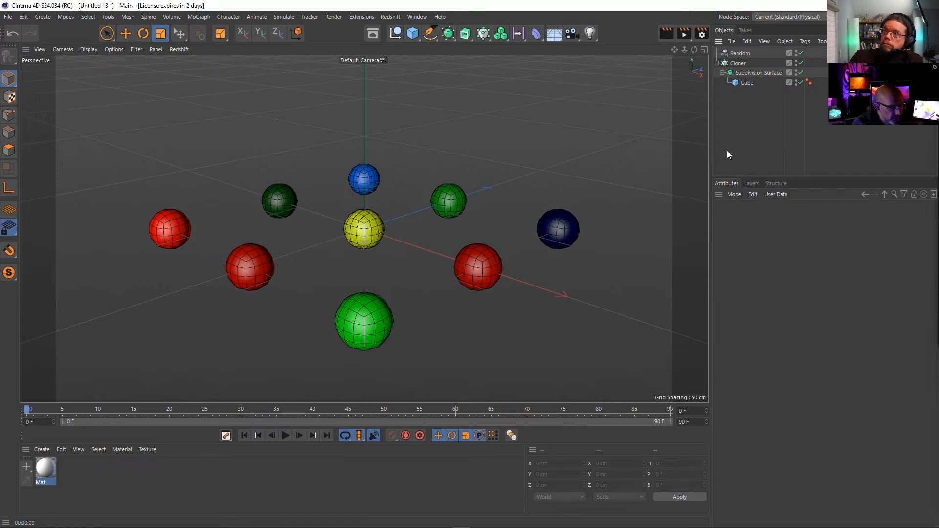
# Create a new empty project and show the Top view maximised
pyautogui.hotkey('ctrl', 'n')
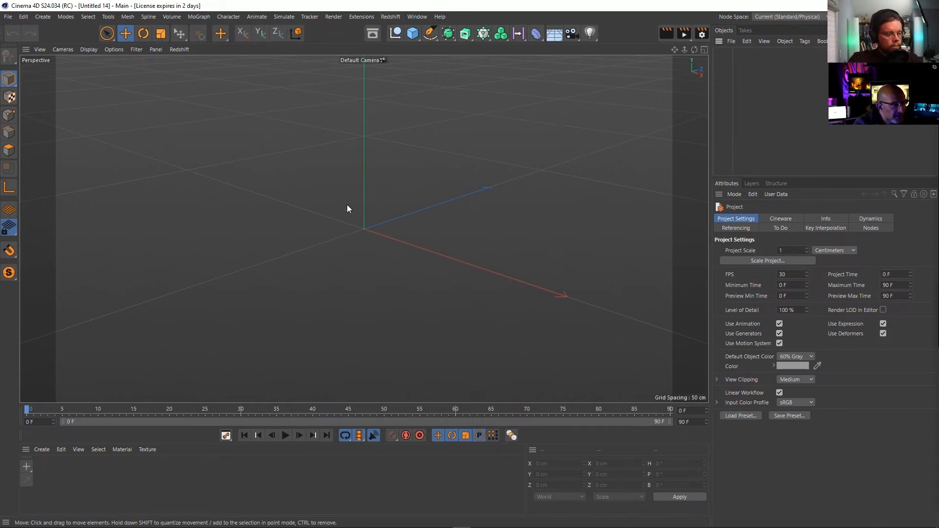
pyautogui.click(536, 33)
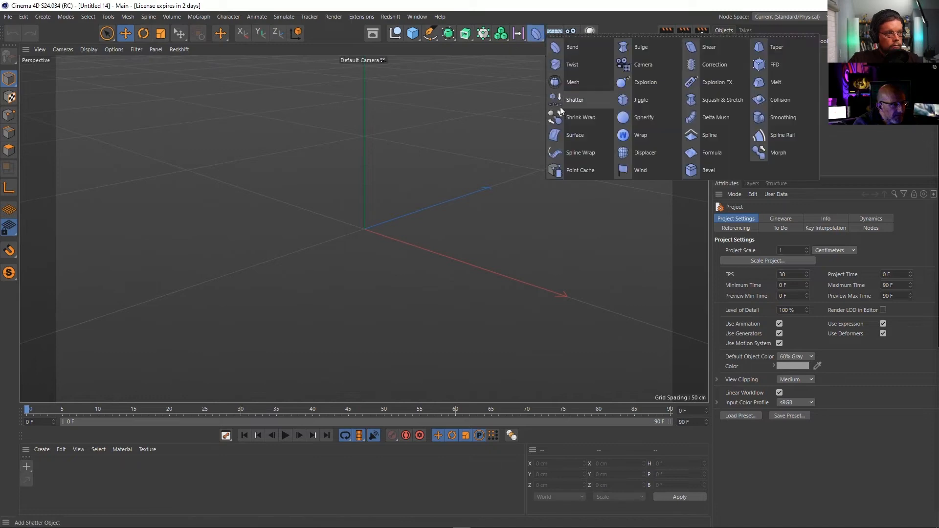
pyautogui.click(408, 210)
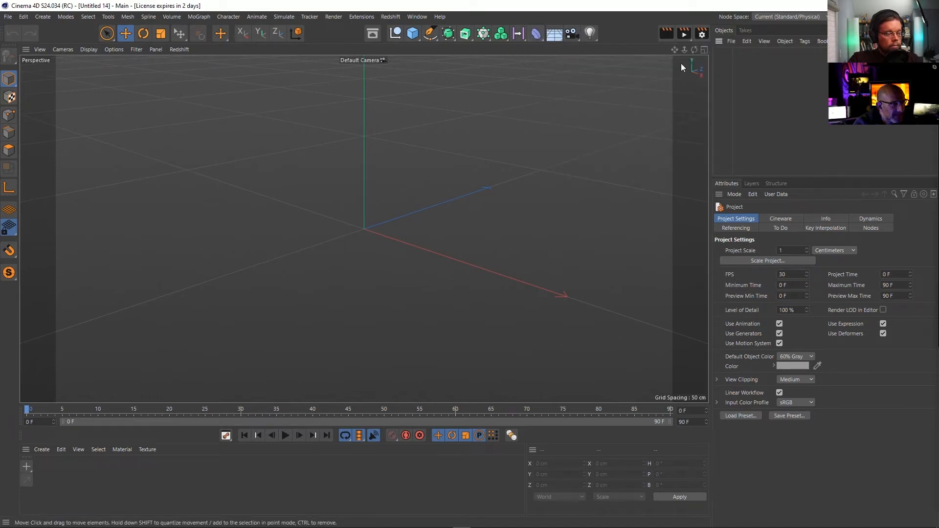
pyautogui.click(700, 51)
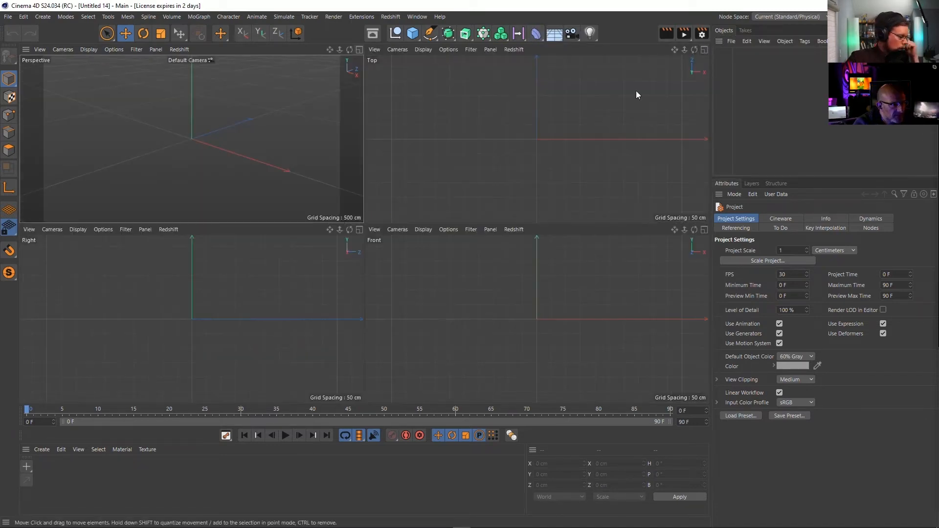
pyautogui.click(700, 48)
# Draw a Bezier spline with the Spline Pen, running straight along the upper grid and looping at the corner to head downwards
pyautogui.click(427, 34)
pyautogui.click(482, 51)
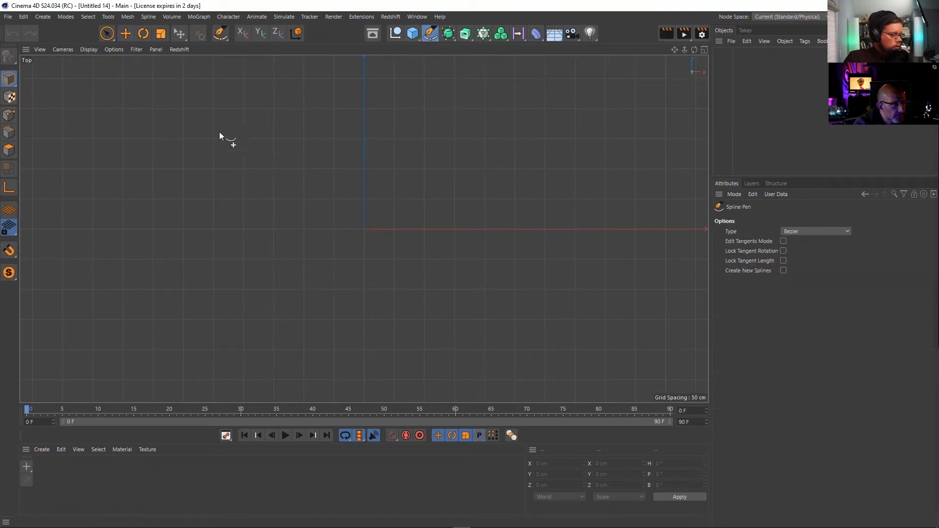
pyautogui.click(158, 97)
pyautogui.click(254, 99)
pyautogui.click(491, 96)
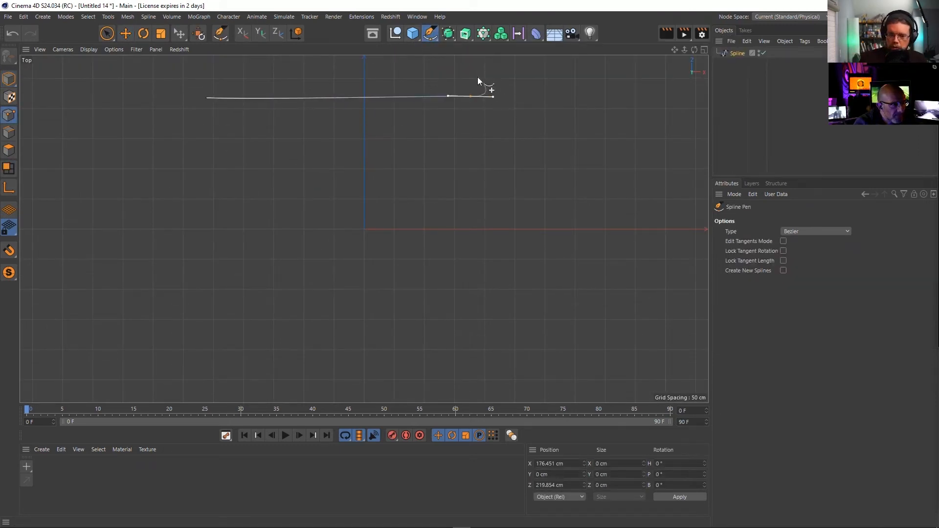
pyautogui.moveTo(479, 74); pyautogui.dragTo(466, 73)
pyautogui.moveTo(465, 109); pyautogui.dragTo(465, 163)
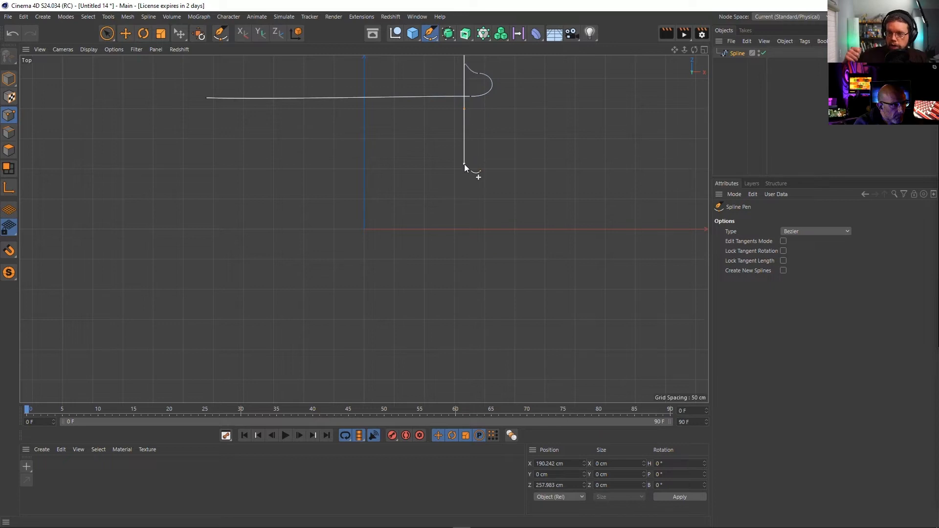
pyautogui.hotkey('ctrl', 'z')
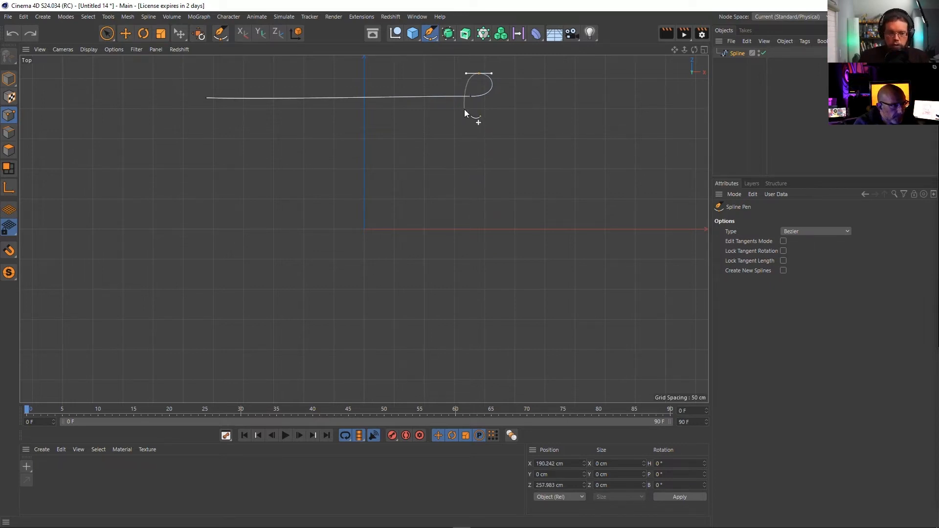
pyautogui.moveTo(465, 109); pyautogui.dragTo(466, 110)
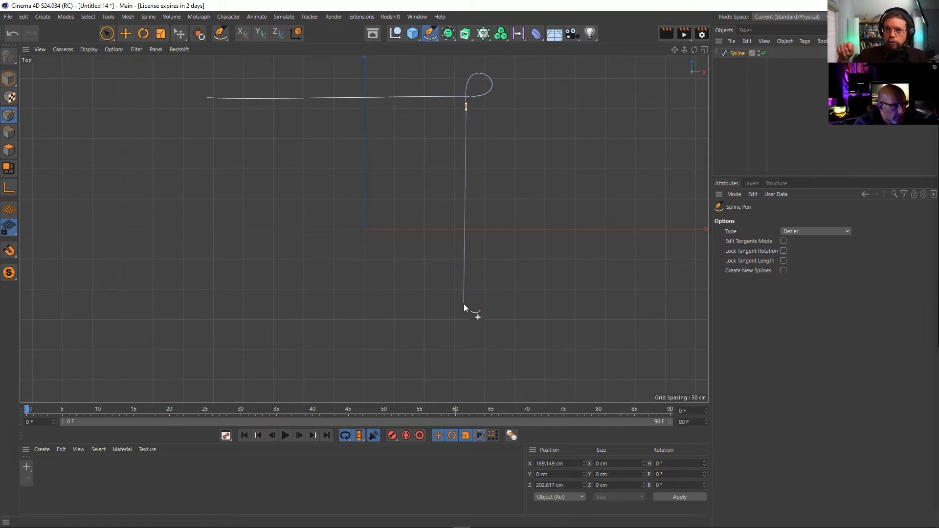
# Continue the spline down and across with loops at the two lower corners, end it heading upwards, and return to Model mode
pyautogui.moveTo(465, 307); pyautogui.dragTo(479, 289)
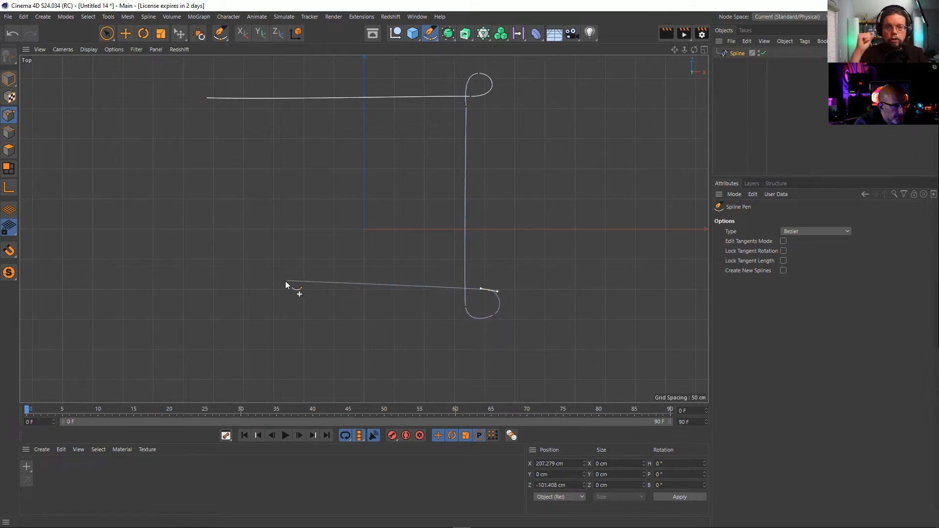
pyautogui.moveTo(250, 309); pyautogui.dragTo(257, 319)
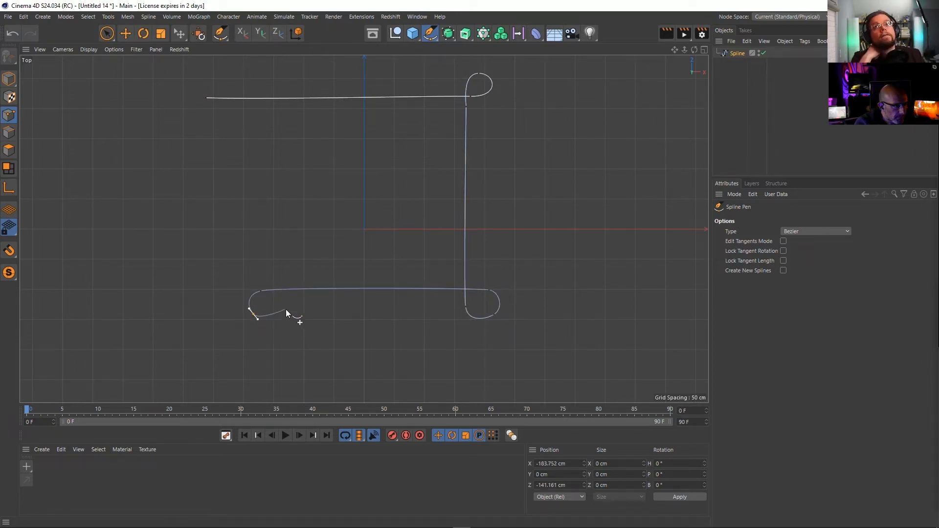
pyautogui.moveTo(289, 221); pyautogui.dragTo(289, 210)
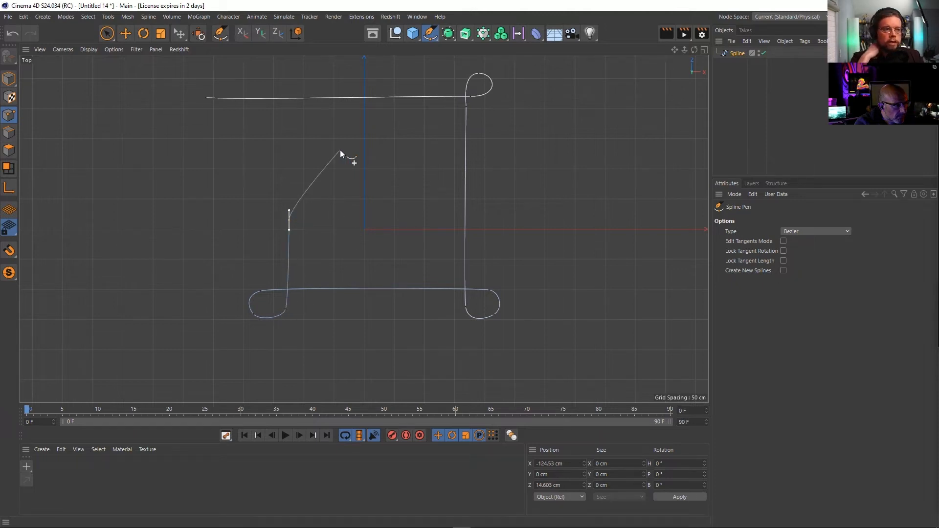
pyautogui.press('Escape')
pyautogui.press('Escape')
pyautogui.click(9, 78)
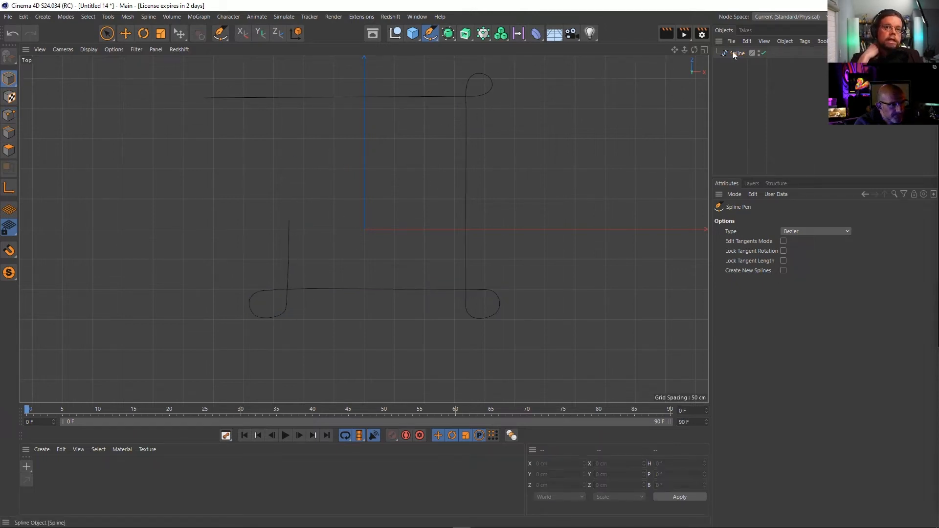
# In the Perspective view, select the two points of the spline's far straight segment and raise them about 7 cm in Y
pyautogui.click(704, 49)
pyautogui.click(359, 50)
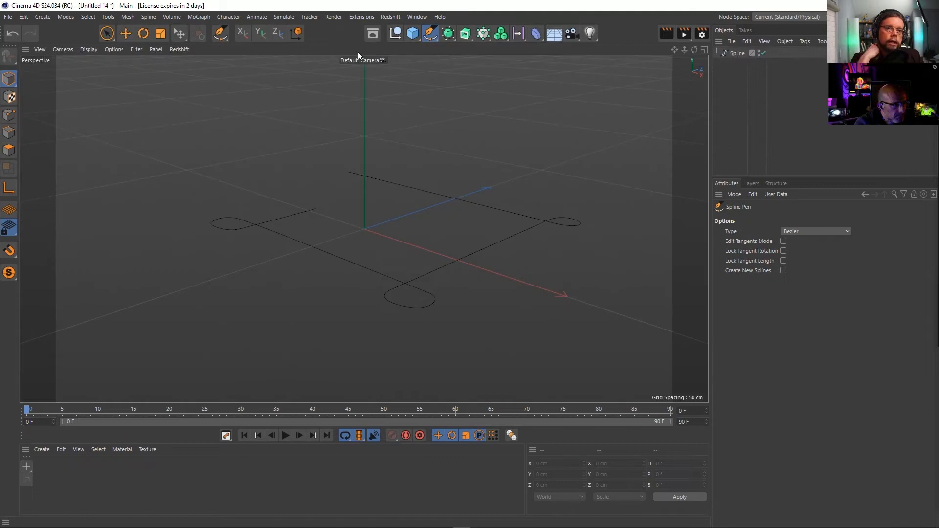
pyautogui.click(738, 53)
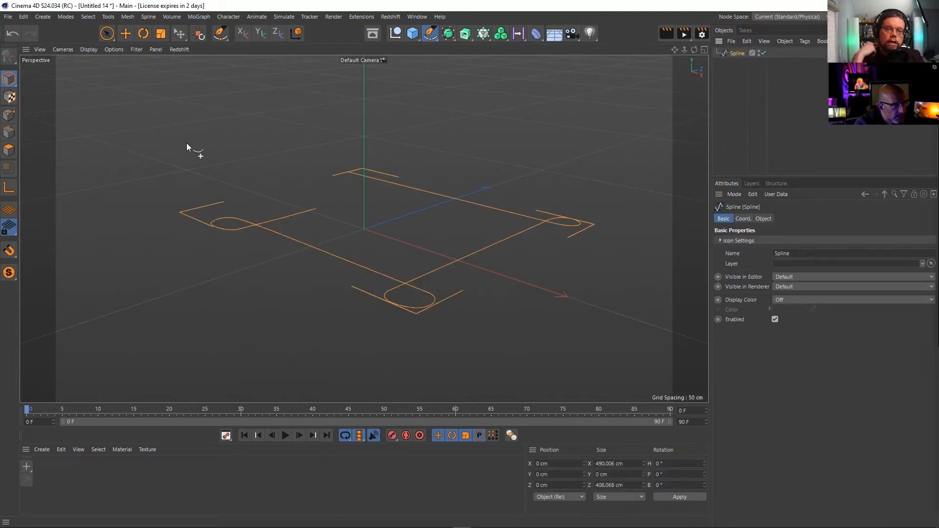
pyautogui.click(9, 115)
pyautogui.click(112, 38)
pyautogui.click(157, 63)
pyautogui.moveTo(329, 146); pyautogui.dragTo(386, 196)
pyautogui.keyDown('shift'); pyautogui.click(549, 220); pyautogui.keyUp('shift')
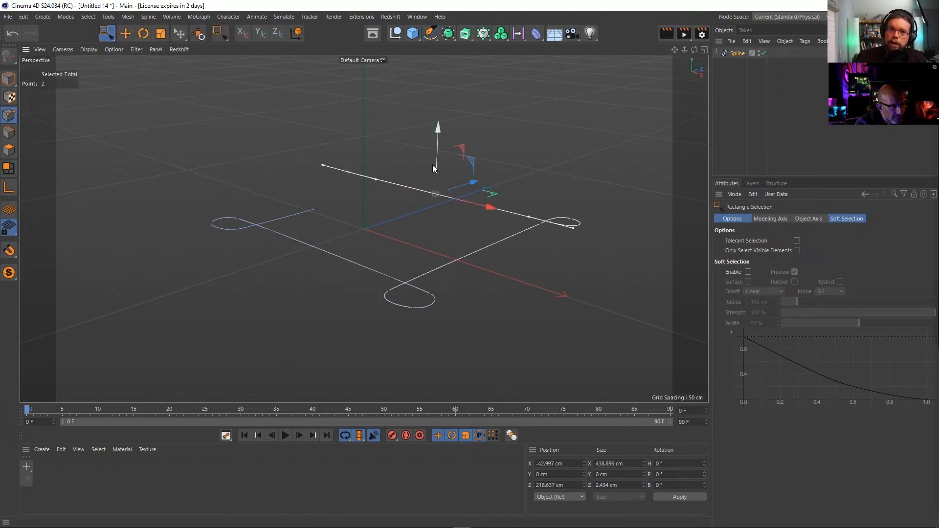
pyautogui.moveTo(437, 165); pyautogui.dragTo(438, 157)
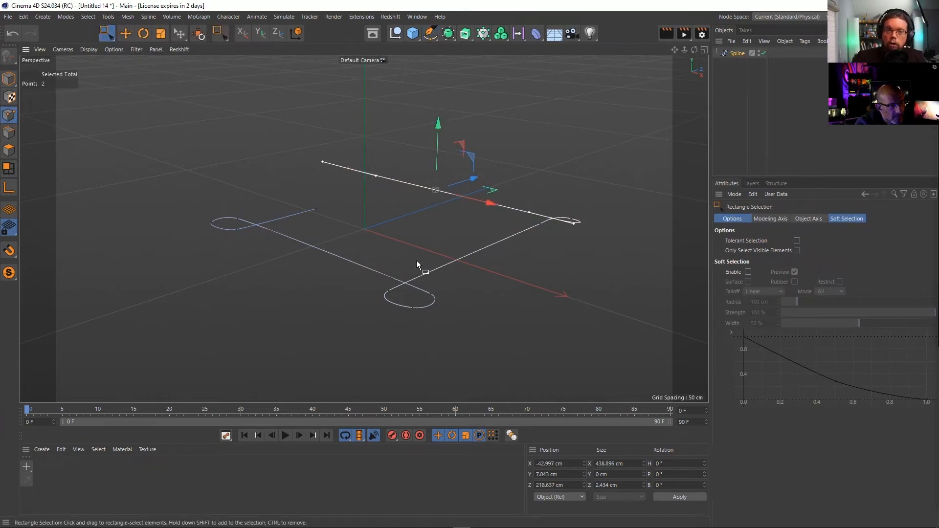
# Raise the two points of the spline's near straight segment about 8 cm in Y, and clear the selection
pyautogui.click(438, 294)
pyautogui.keyDown('shift'); pyautogui.click(241, 212); pyautogui.keyUp('shift')
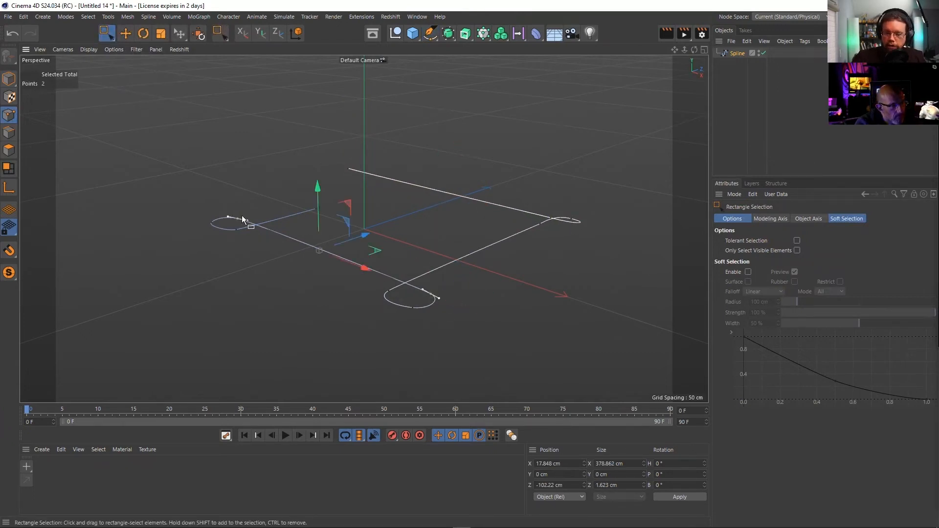
pyautogui.moveTo(316, 201); pyautogui.dragTo(319, 195)
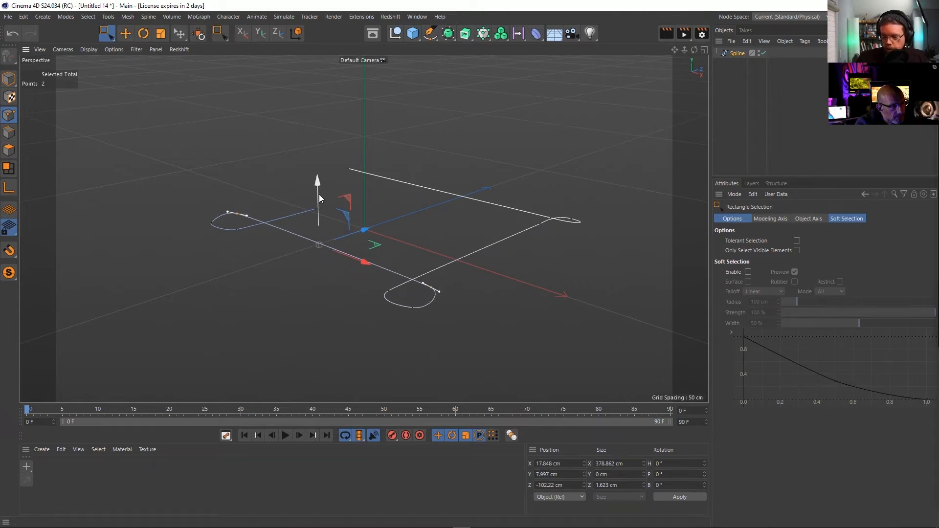
pyautogui.click(270, 159)
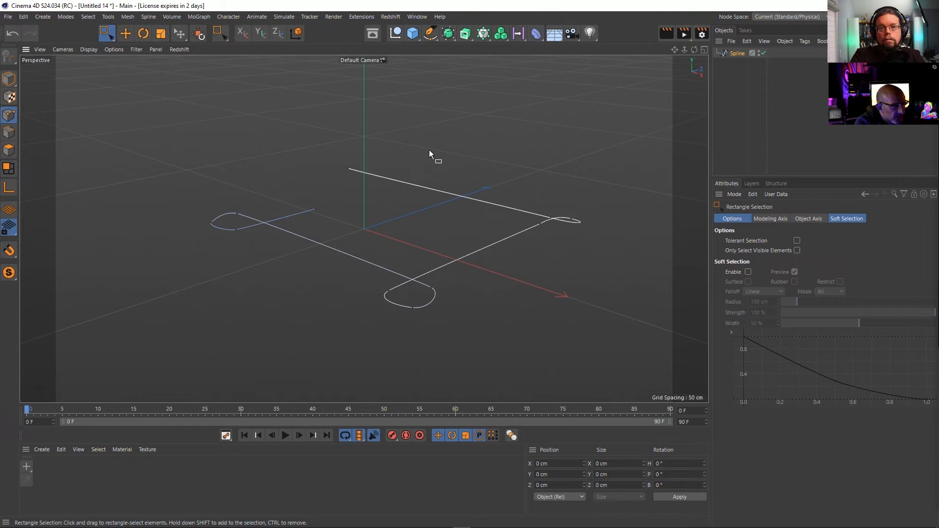
pyautogui.click(741, 148)
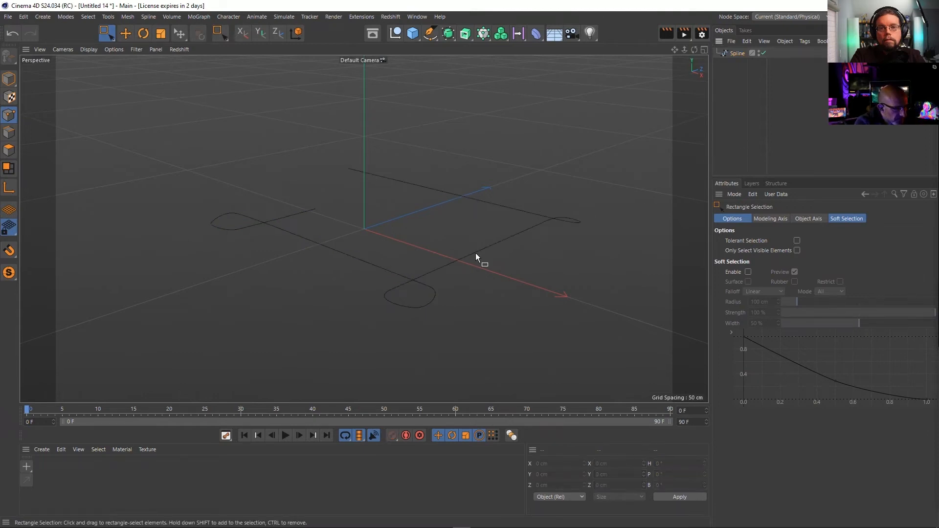
pyautogui.keyDown('alt'); pyautogui.moveTo(476, 252); pyautogui.dragTo(372, 156); pyautogui.keyUp('alt')
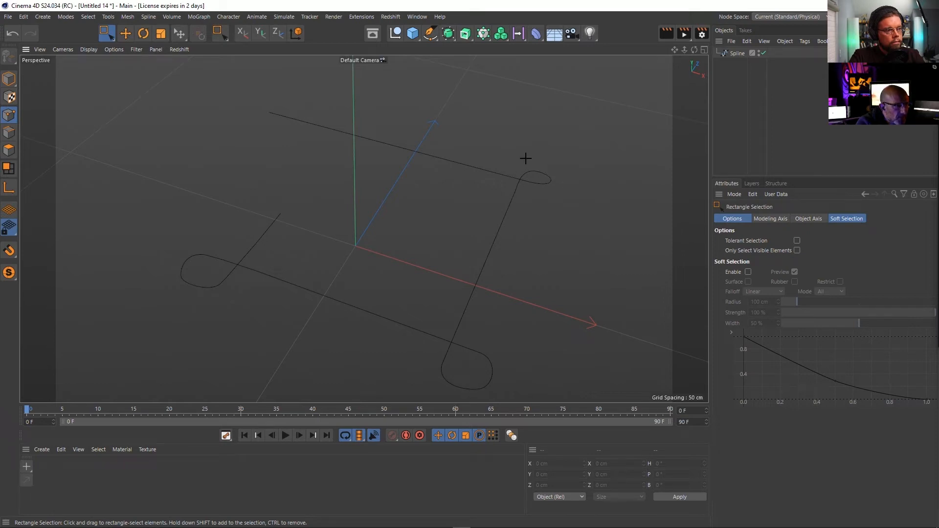
pyautogui.moveTo(525, 158); pyautogui.dragTo(557, 190)
pyautogui.moveTo(520, 162); pyautogui.dragTo(565, 195)
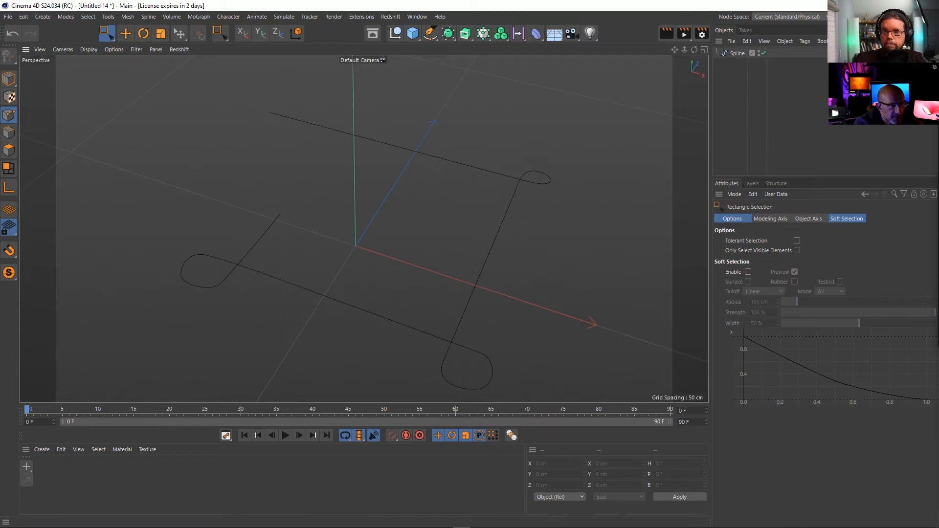
pyautogui.click(895, 16)
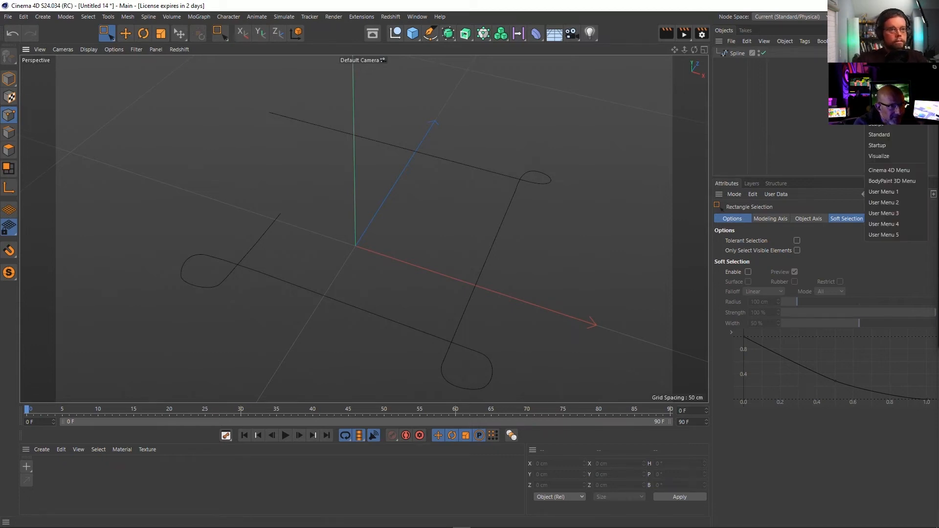
pyautogui.click(758, 160)
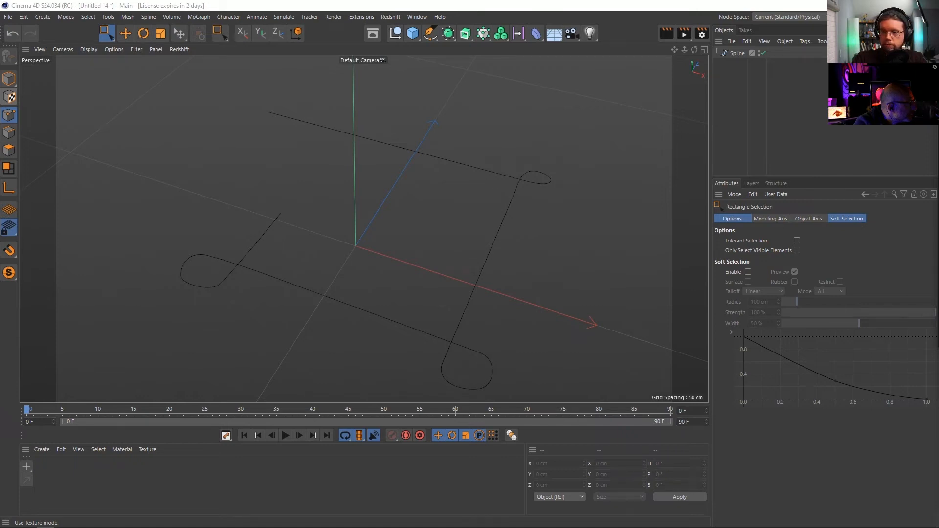
pyautogui.moveTo(328, 254); pyautogui.dragTo(450, 252)
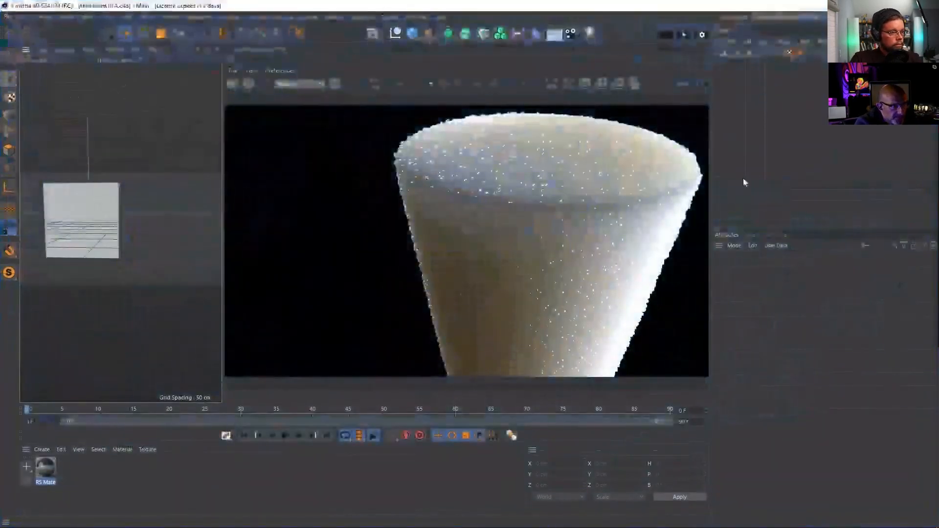
# Start the live Redshift render, select the Cube, and open the RS Material's shader graph in an enlarged window
pyautogui.click(249, 84)
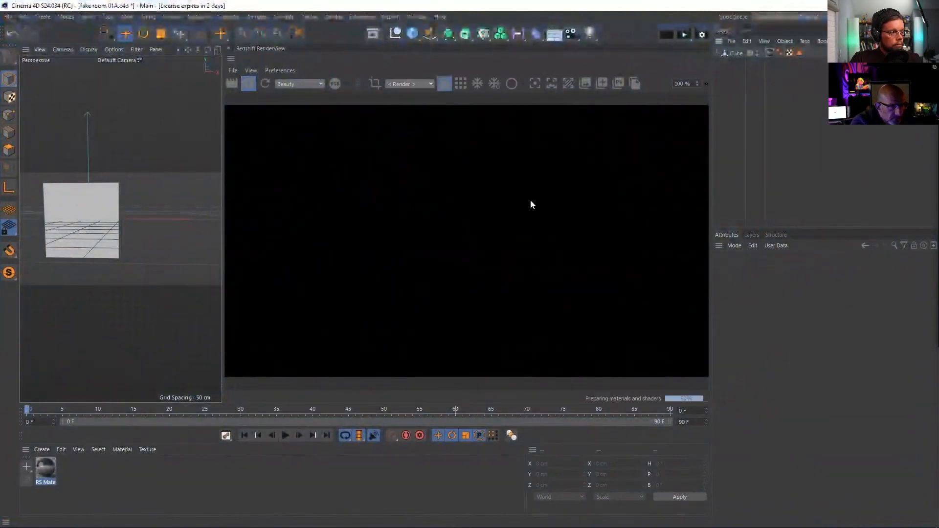
pyautogui.click(736, 53)
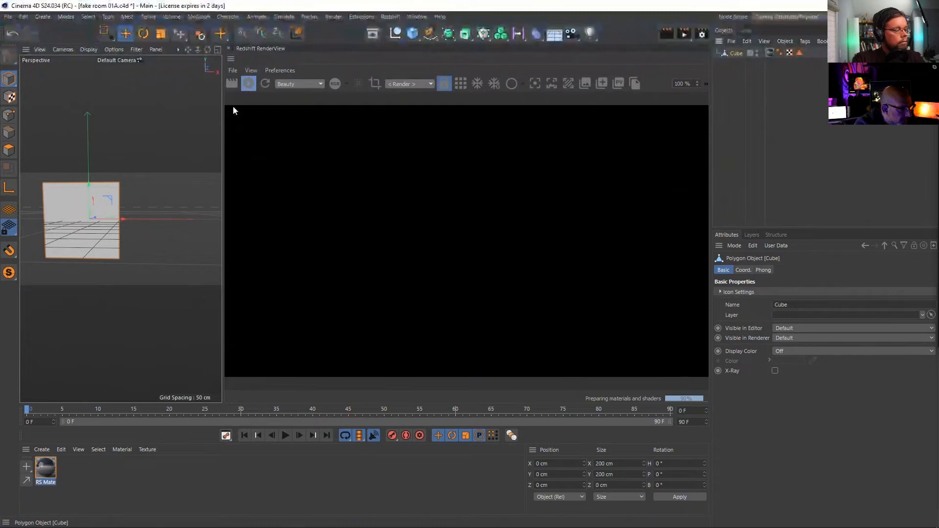
pyautogui.doubleClick(46, 470)
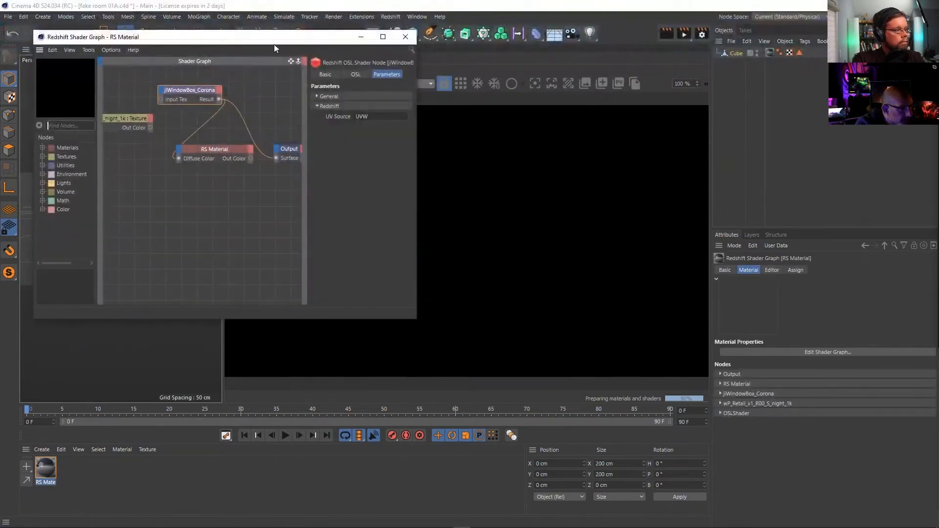
pyautogui.moveTo(273, 45); pyautogui.dragTo(364, 79)
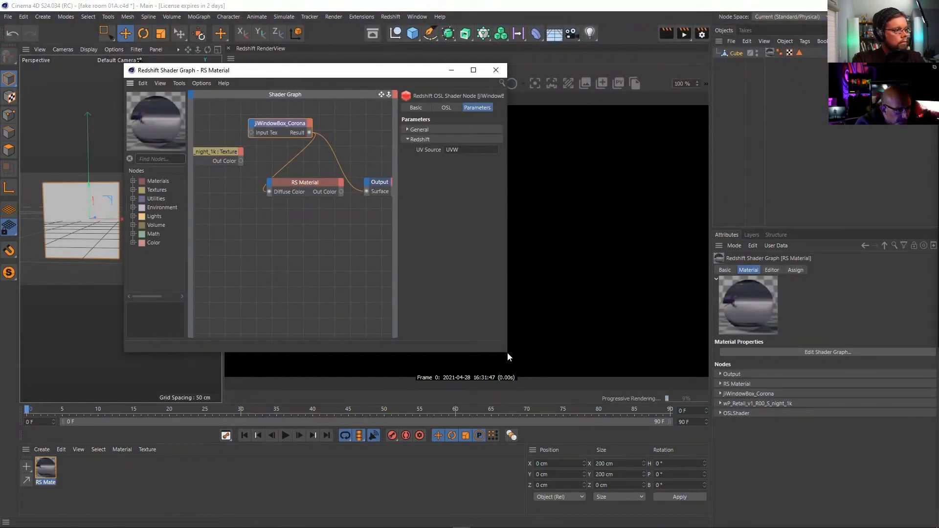
pyautogui.moveTo(506, 351); pyautogui.dragTo(621, 449)
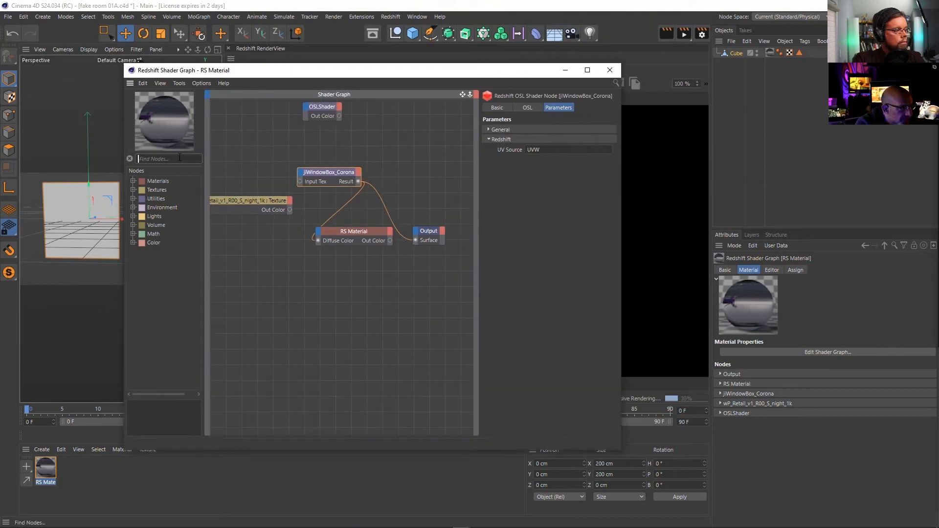
# Add a new OSL Shader node below the RS Material node and show its OSL source code
pyautogui.write('osl')
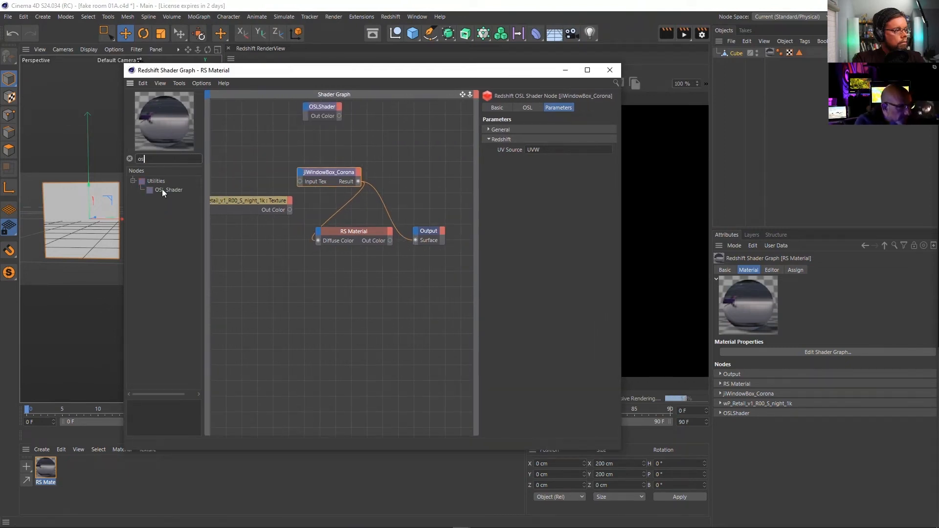
pyautogui.moveTo(163, 188); pyautogui.dragTo(337, 303)
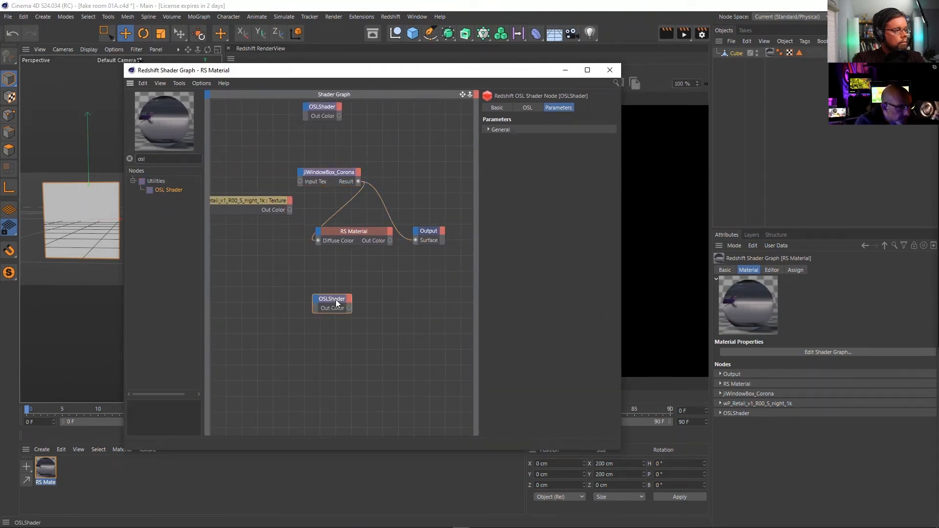
pyautogui.click(488, 129)
pyautogui.click(534, 108)
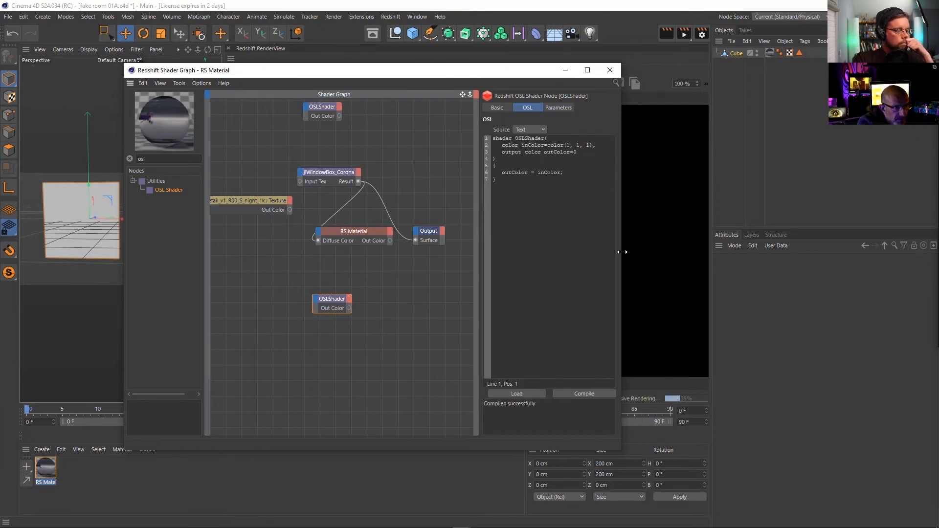
# Connect the new OSL Shader's Out Color to the Output's Surface, and arrange the graph window so the code and render are both visible
pyautogui.moveTo(415, 242); pyautogui.dragTo(349, 308)
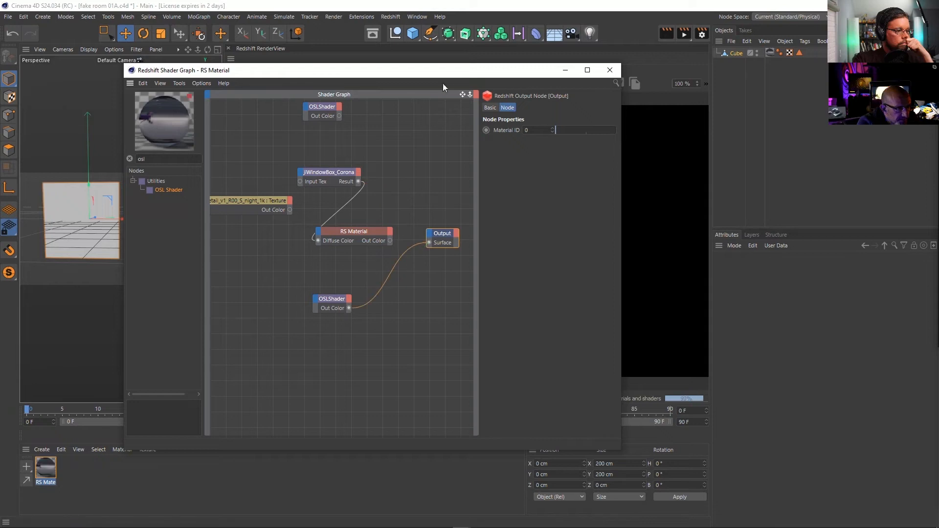
pyautogui.click(342, 304)
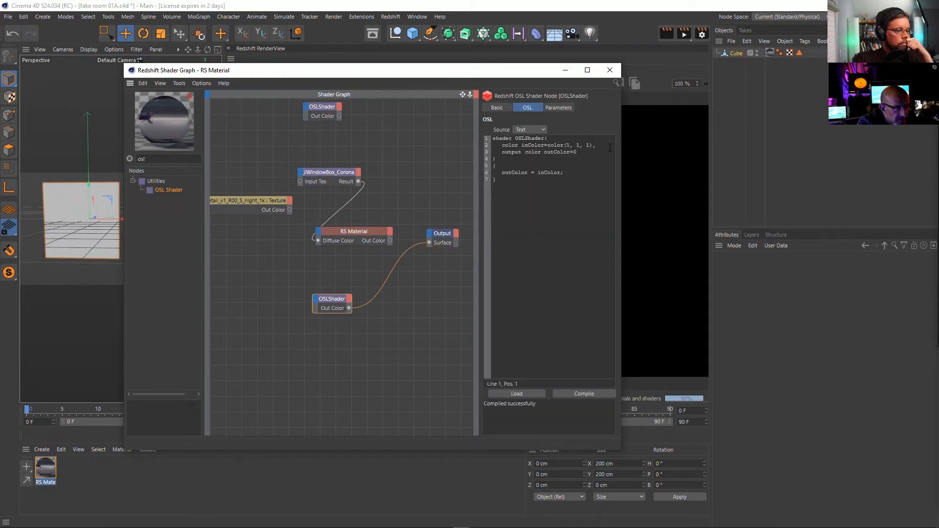
pyautogui.moveTo(622, 158); pyautogui.dragTo(702, 161)
pyautogui.moveTo(585, 71); pyautogui.dragTo(254, 61)
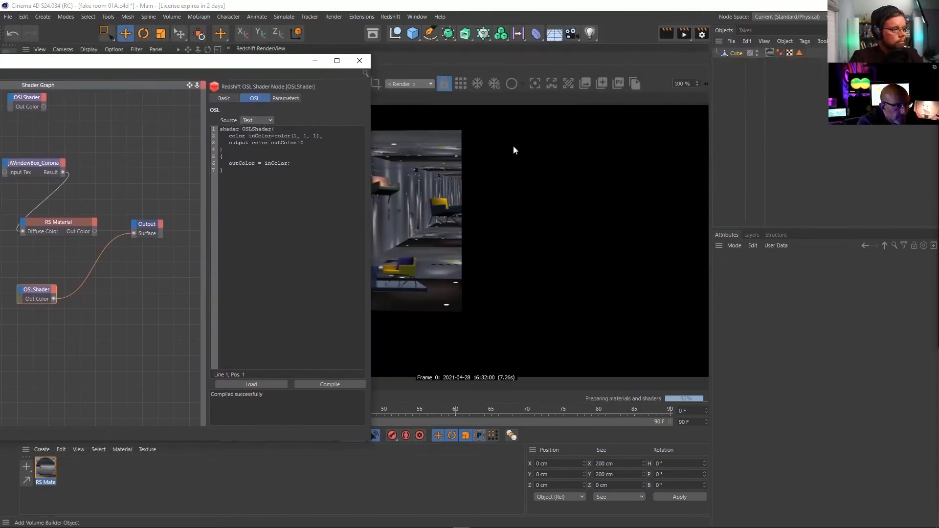
pyautogui.click(748, 136)
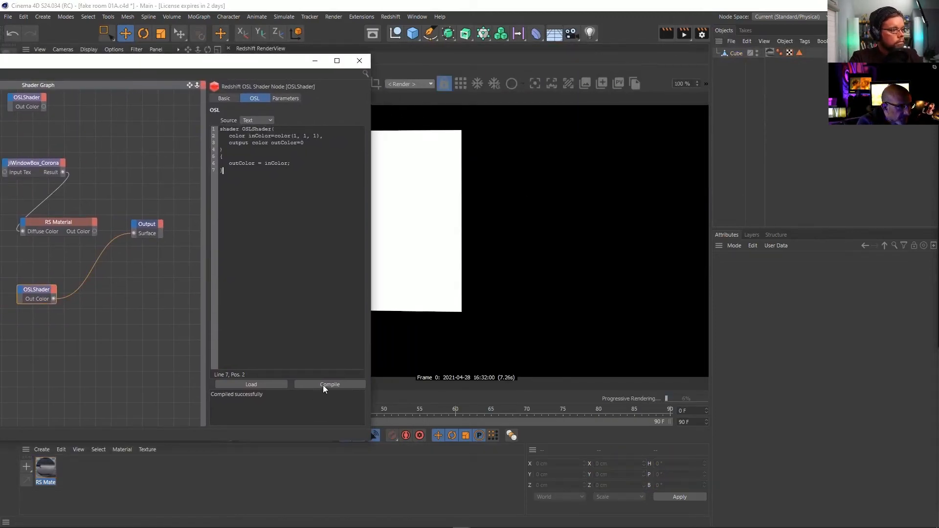
pyautogui.moveTo(273, 64); pyautogui.dragTo(160, 61)
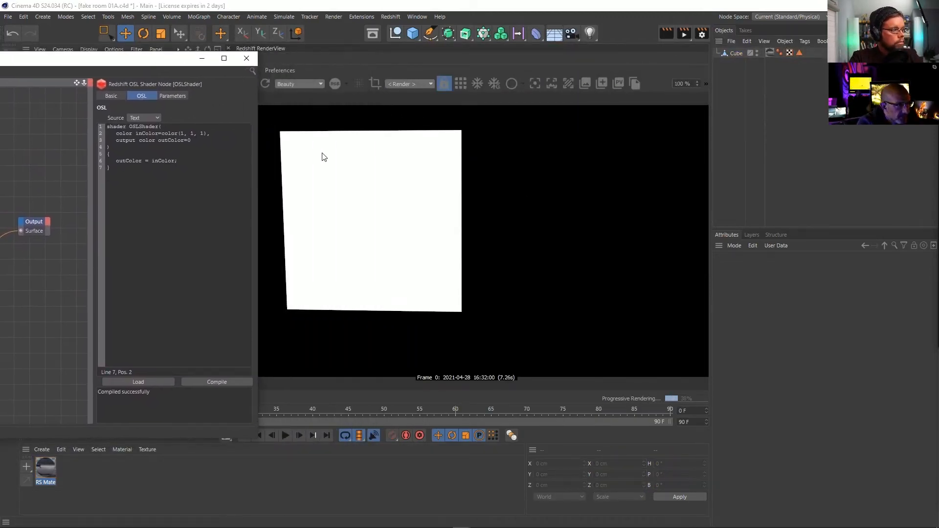
# Change the shader's default inColor to color(1, 0, 1) in the OSL code and compile it
pyautogui.click(191, 133)
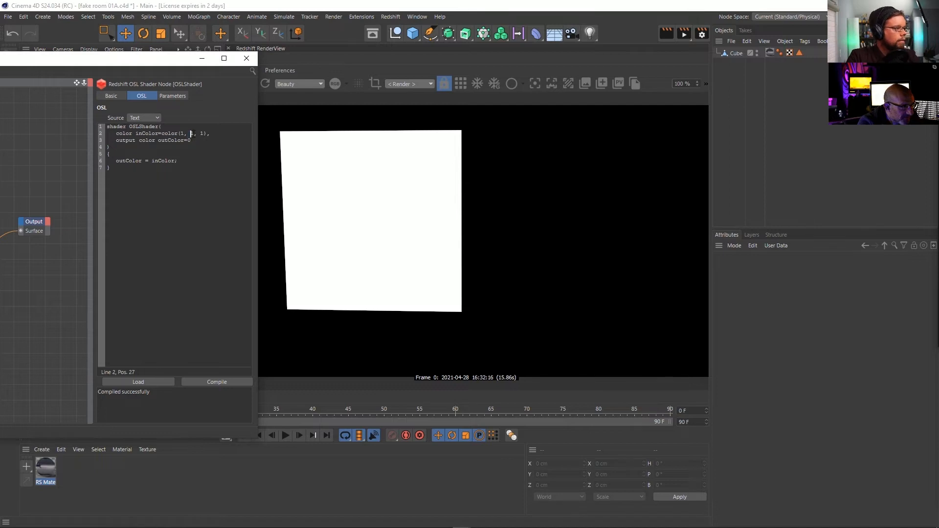
pyautogui.press('BackSpace')
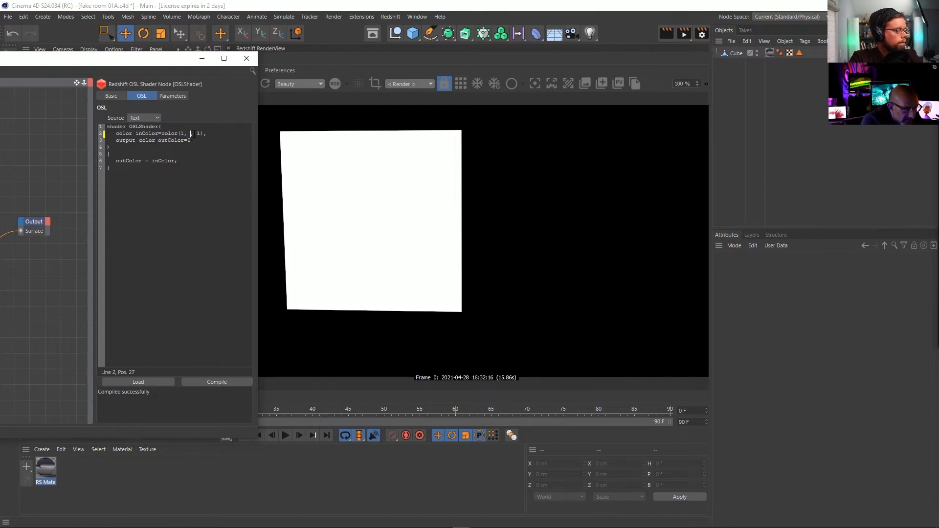
pyautogui.write('0,')
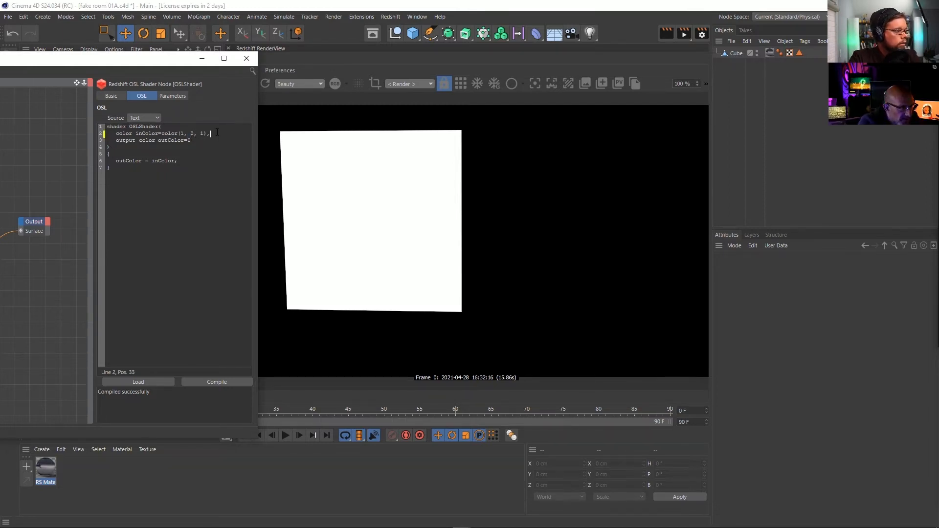
pyautogui.click(218, 382)
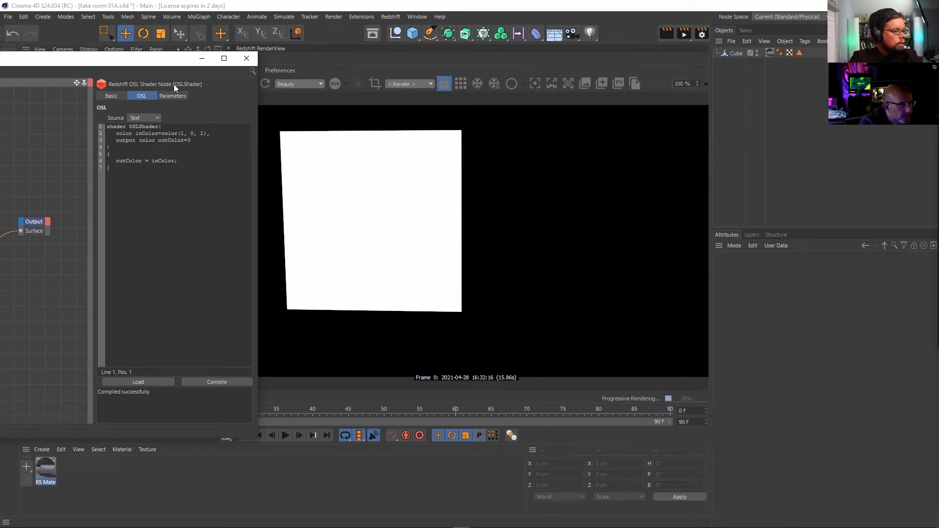
# Uncover the render controls, then examine the OSL shader's source options and inColor parameter before returning to its code
pyautogui.moveTo(154, 62); pyautogui.dragTo(228, 171)
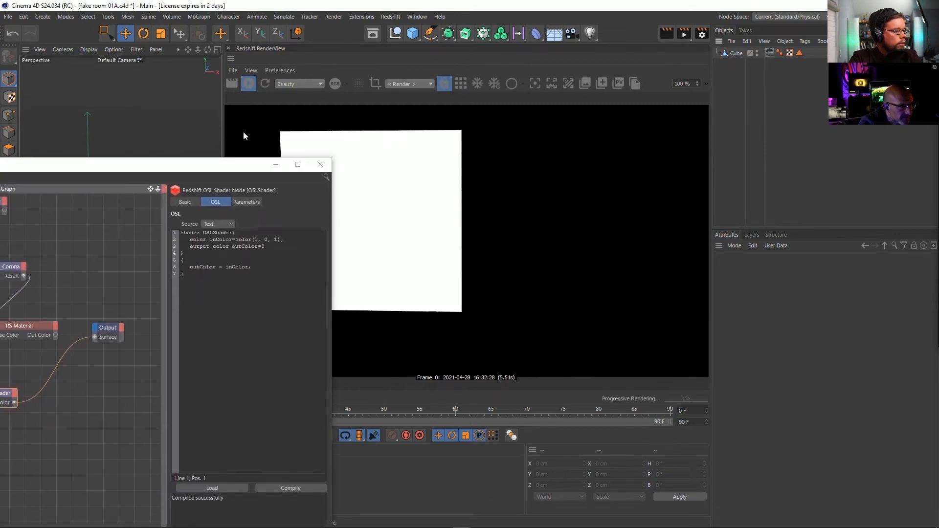
pyautogui.moveTo(290, 164); pyautogui.dragTo(248, 127)
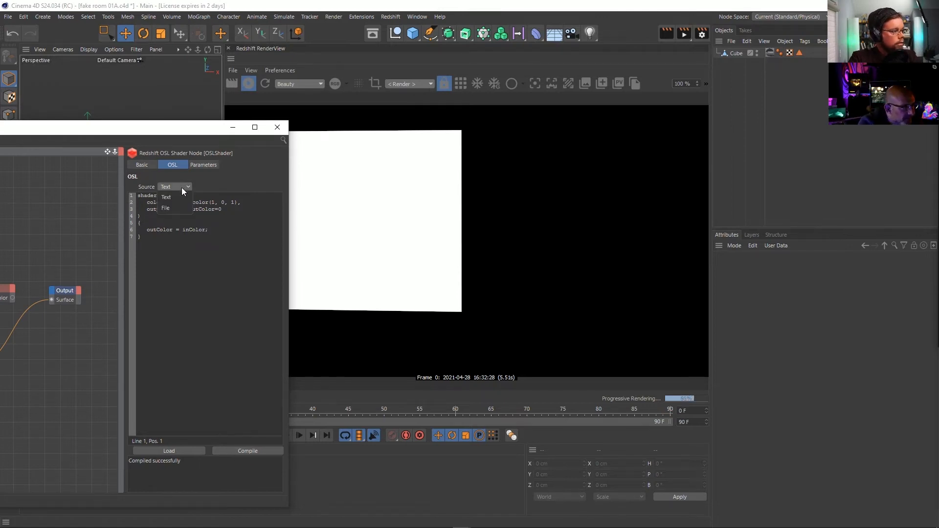
pyautogui.click(218, 167)
pyautogui.click(212, 166)
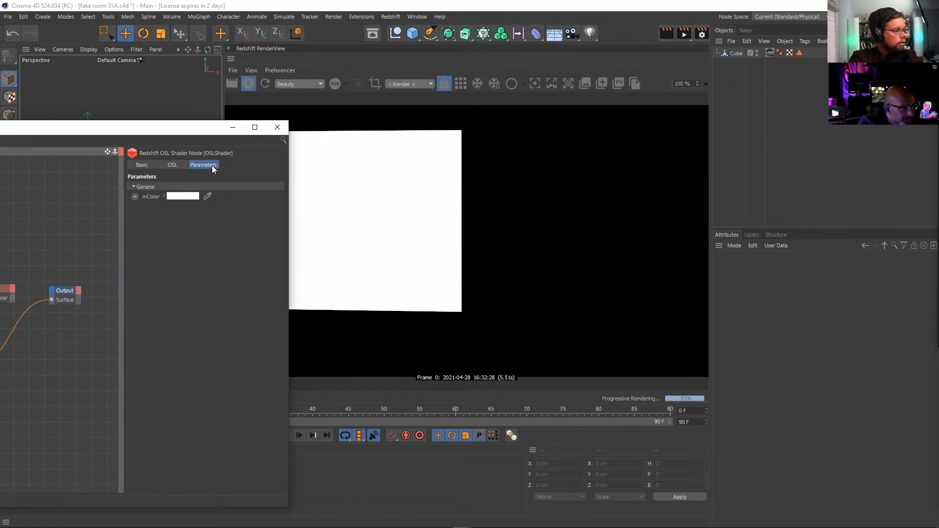
pyautogui.click(163, 195)
pyautogui.click(168, 166)
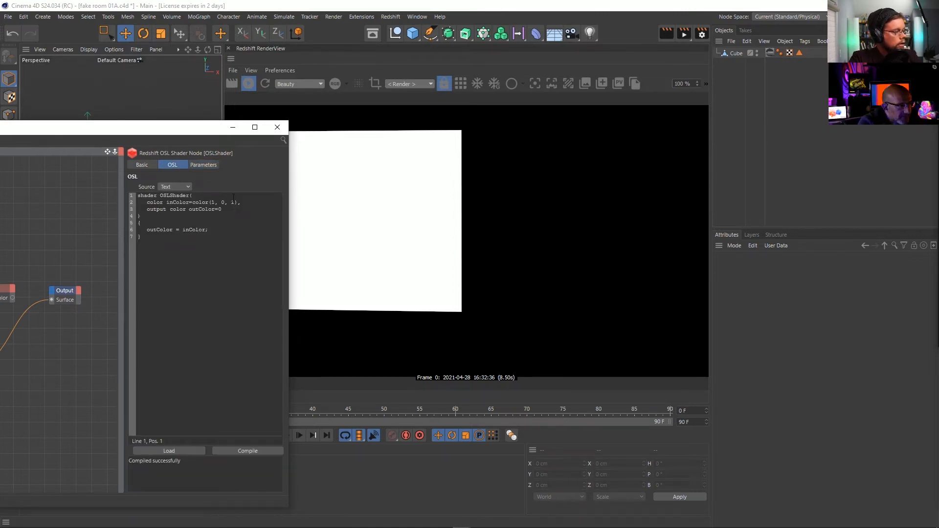
# Compare the OSLShader node's code with its parameters and set inColor to fully saturated red
pyautogui.click(213, 165)
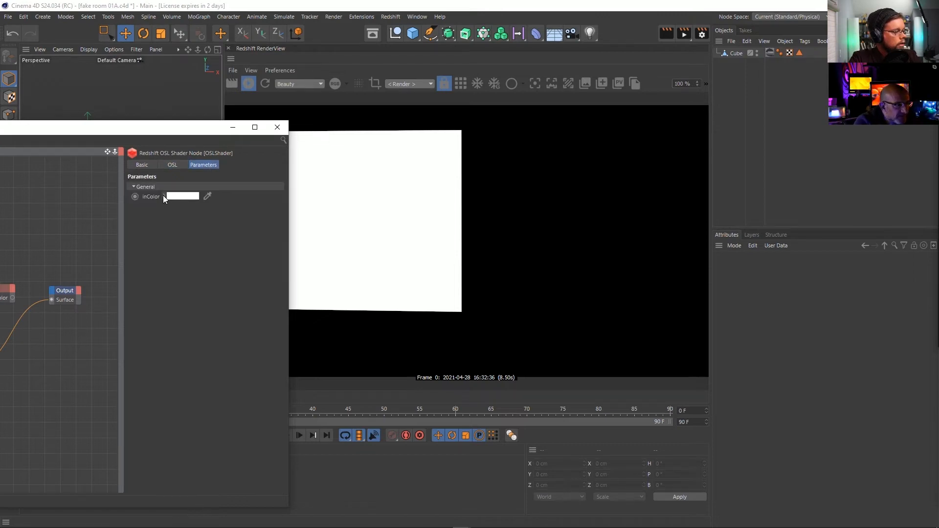
pyautogui.click(179, 166)
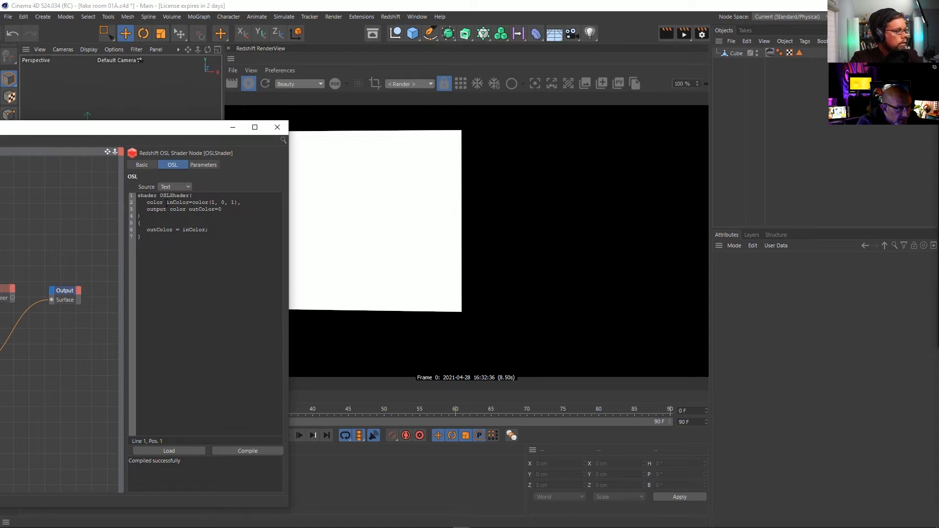
pyautogui.click(213, 165)
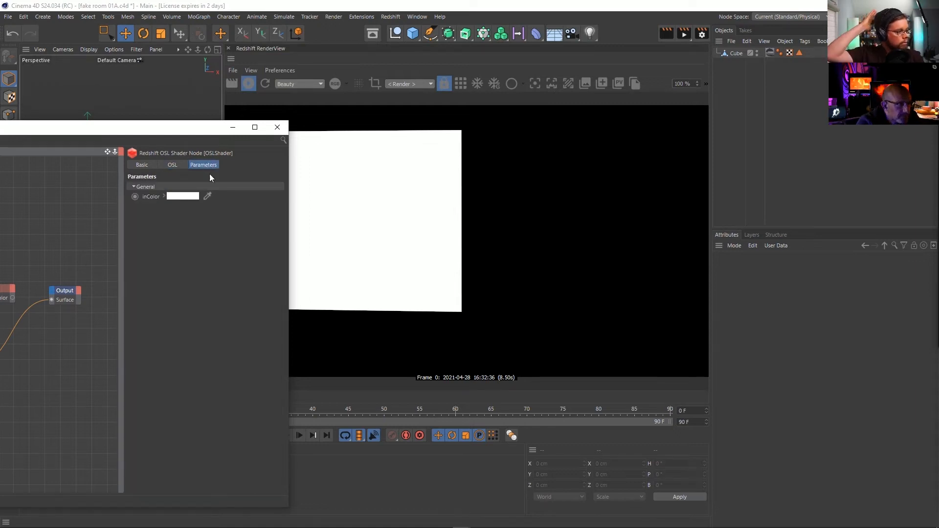
pyautogui.click(170, 166)
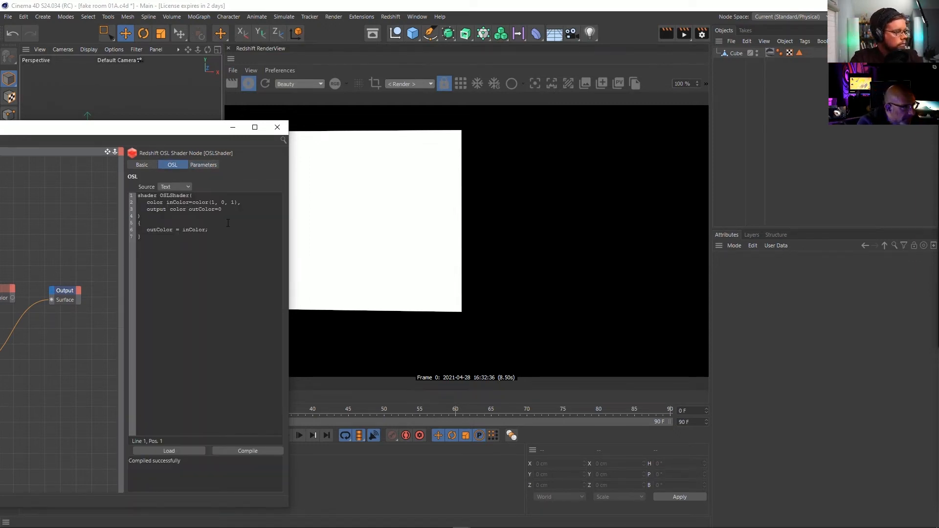
pyautogui.click(203, 165)
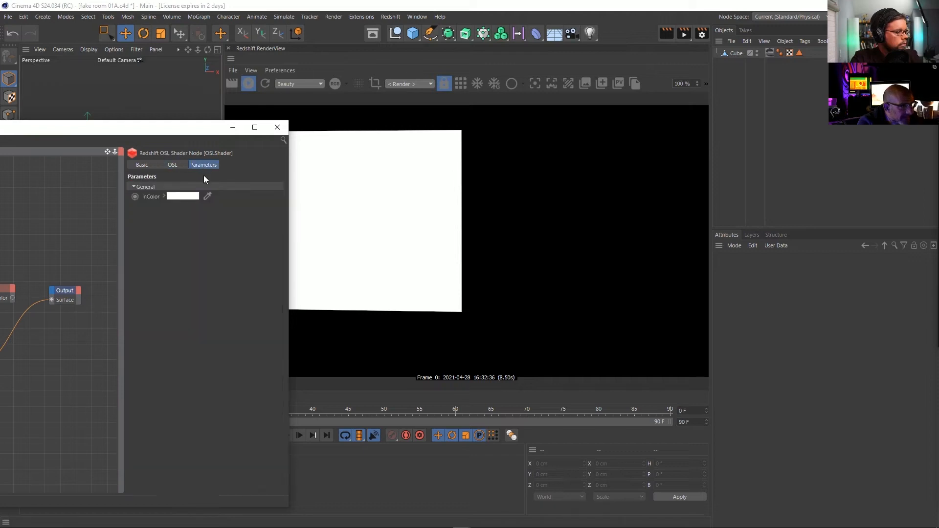
pyautogui.click(164, 196)
pyautogui.moveTo(210, 231); pyautogui.dragTo(304, 237)
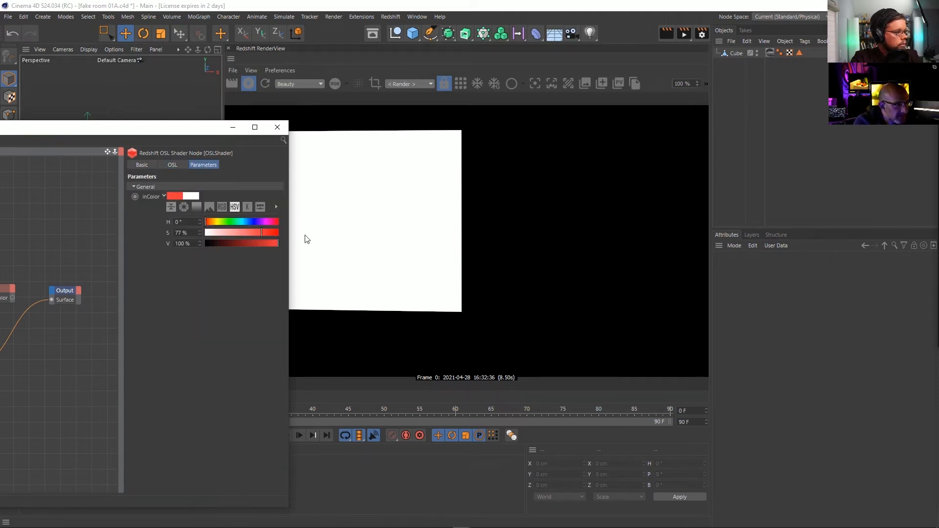
pyautogui.click(163, 196)
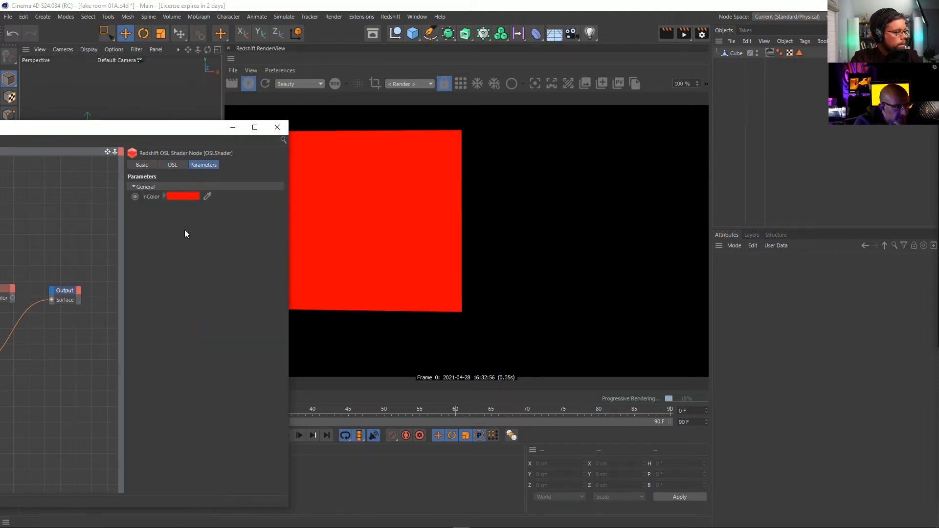
# Bring the shader graph into view and move the OSLShader node connected to the output closer to the Output node
pyautogui.click(174, 166)
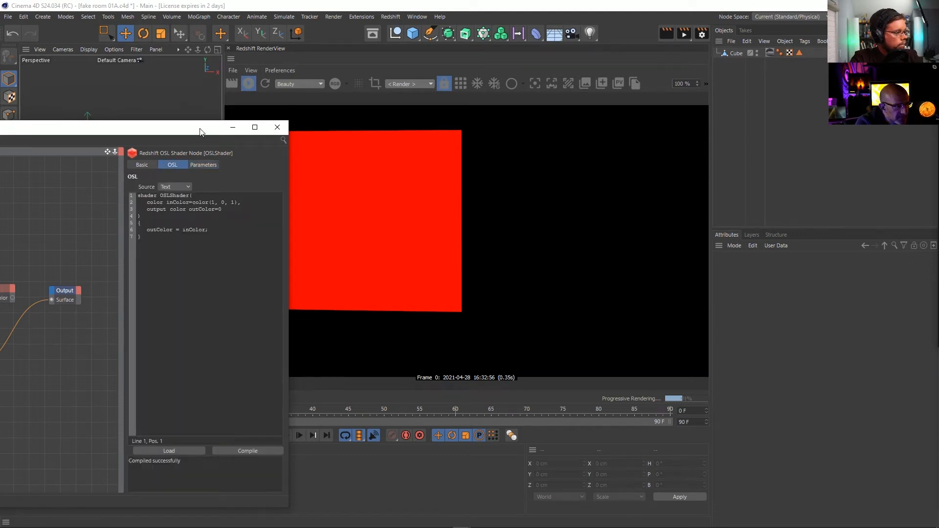
pyautogui.moveTo(201, 132); pyautogui.dragTo(177, 95)
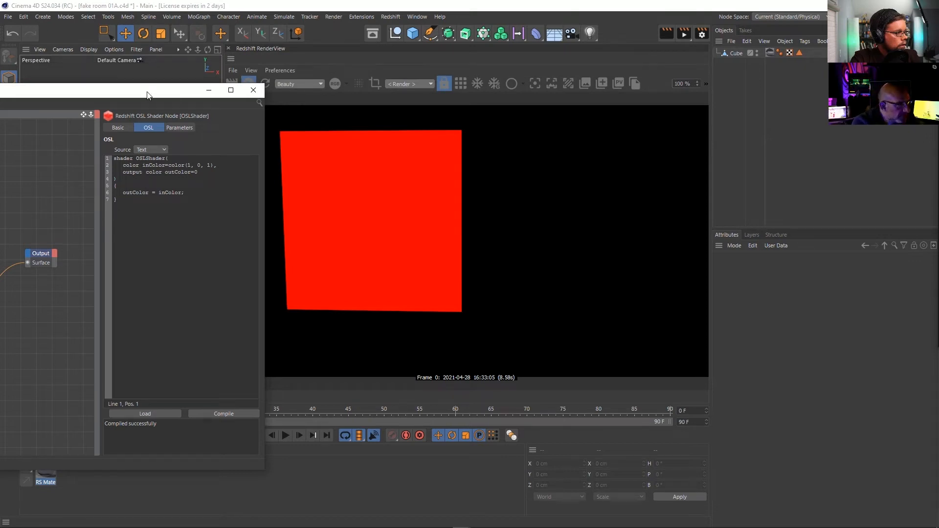
pyautogui.moveTo(147, 93); pyautogui.dragTo(399, 128)
pyautogui.click(174, 167)
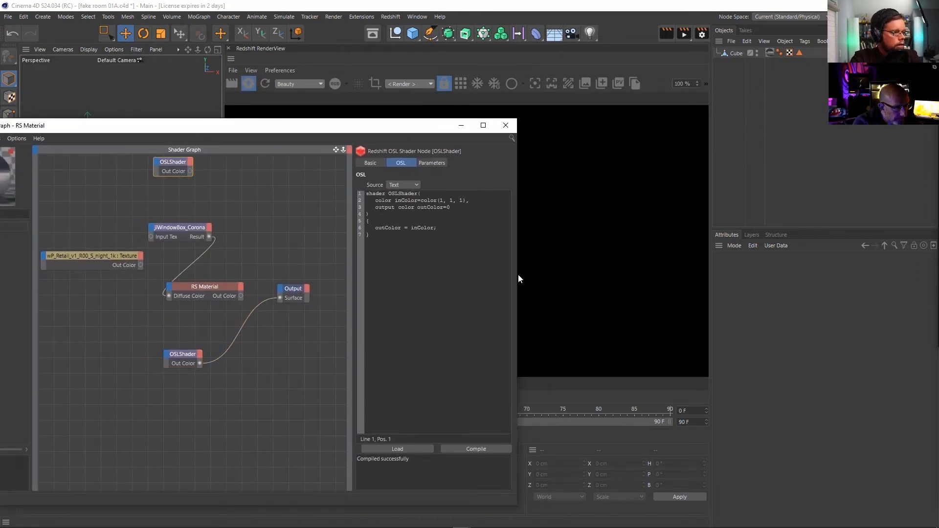
pyautogui.moveTo(183, 354); pyautogui.dragTo(201, 350)
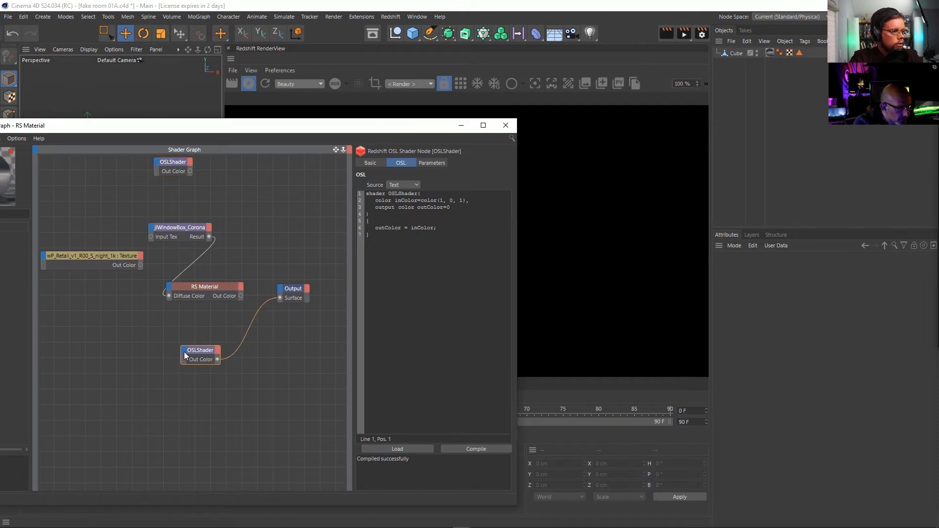
pyautogui.moveTo(204, 351); pyautogui.dragTo(215, 345)
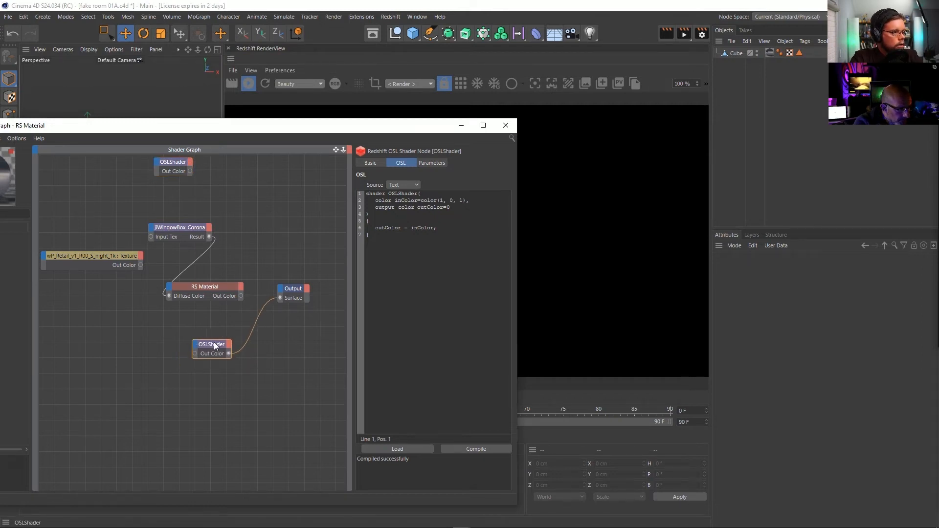
# Reposition and widen the node editor window and enlarge its attribute area so the OSL code has more room
pyautogui.moveTo(378, 129); pyautogui.dragTo(290, 170)
pyautogui.moveTo(430, 289); pyautogui.dragTo(624, 293)
pyautogui.moveTo(406, 299); pyautogui.dragTo(243, 304)
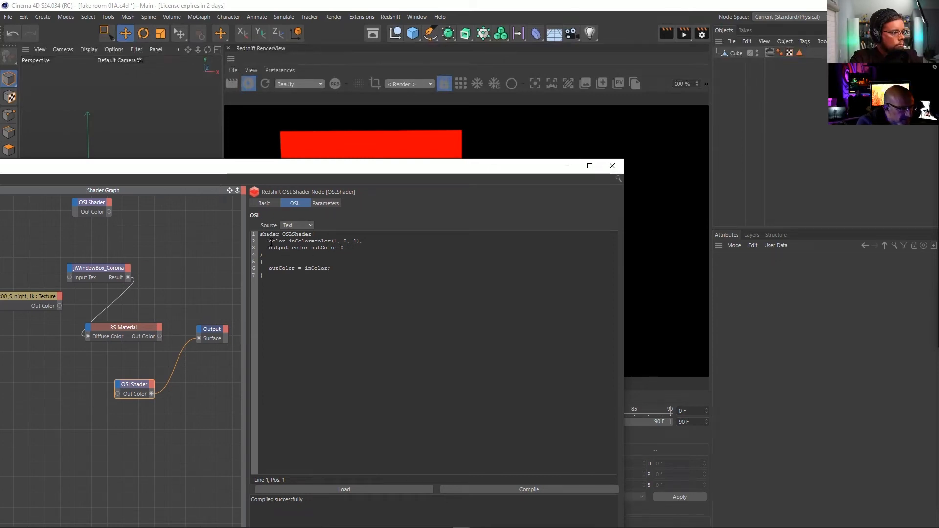
# Collapse the OSLShader declaration, with its inColor and outColor parameters and closing parenthesis, onto a single line of code
pyautogui.press('BackSpace')
pyautogui.press('BackSpace')
pyautogui.press('BackSpace')
pyautogui.press('BackSpace')
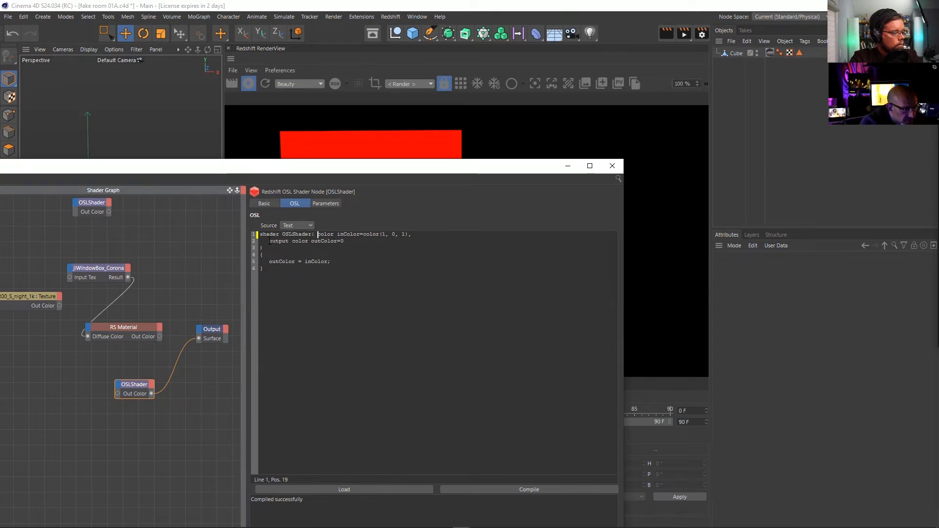
pyautogui.click(426, 233)
pyautogui.press('Delete')
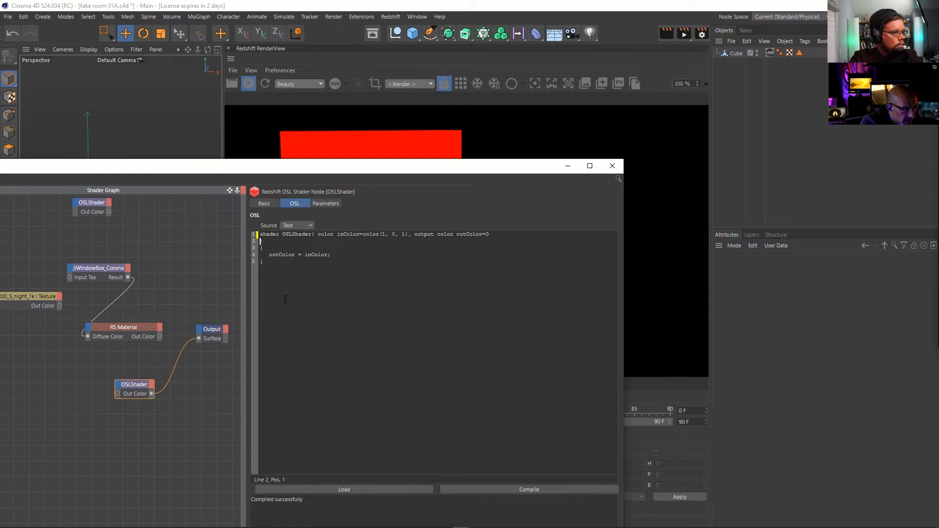
pyautogui.press('BackSpace')
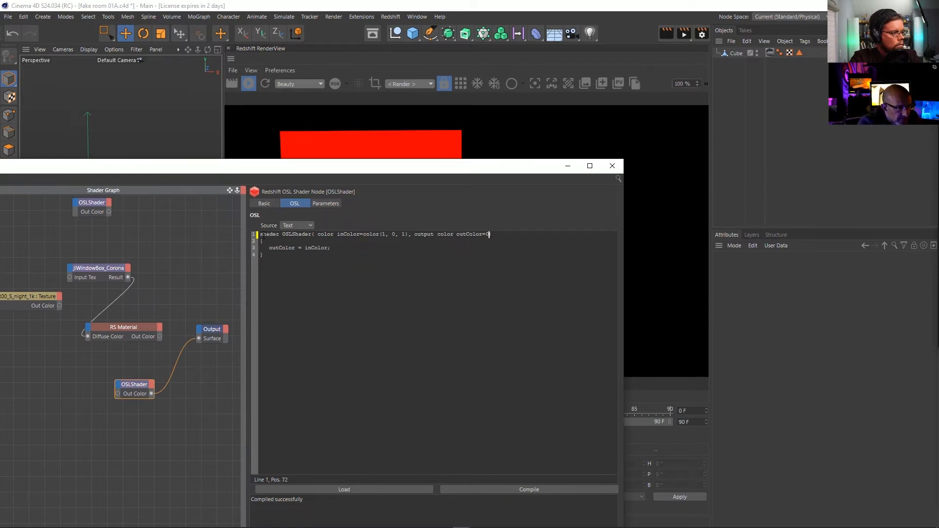
pyautogui.moveTo(261, 235); pyautogui.dragTo(312, 235)
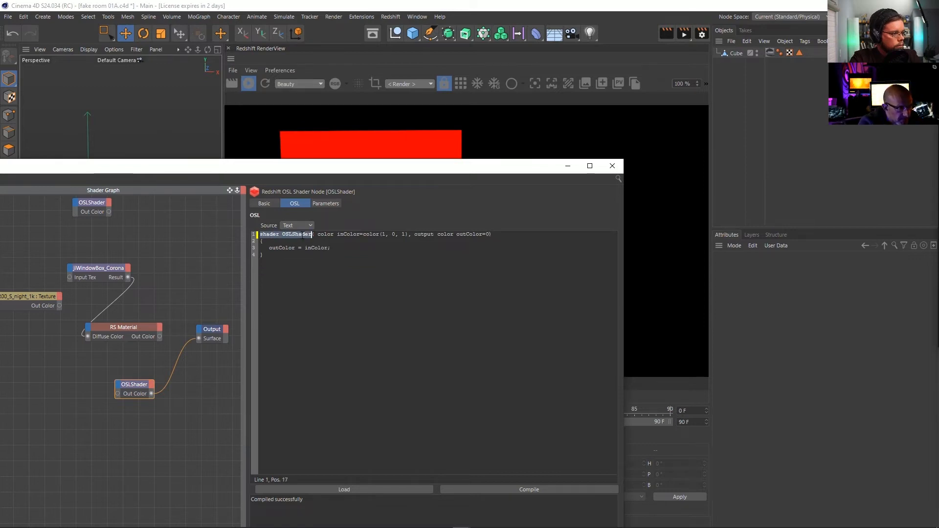
pyautogui.click(269, 235)
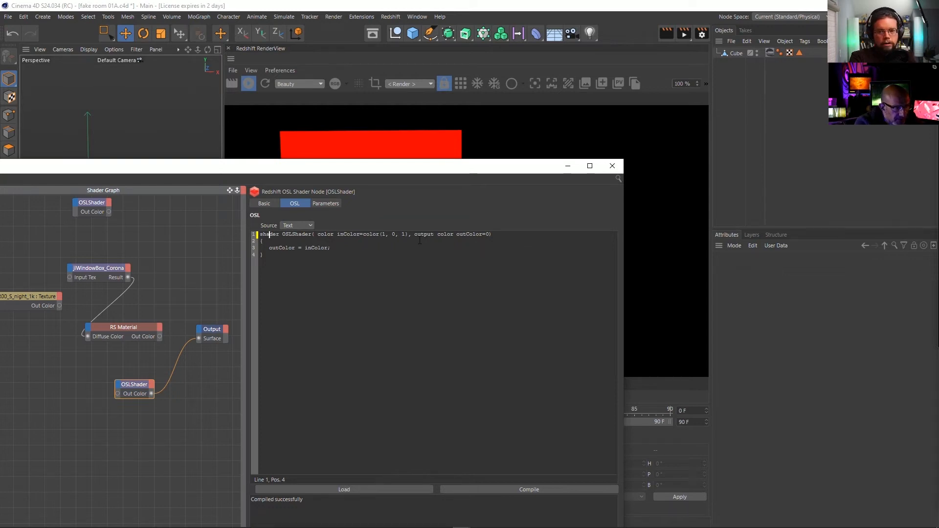
# Check the inColor default of color(1, 0, 1) in the code and reset the inColor parameter to that default
pyautogui.click(324, 204)
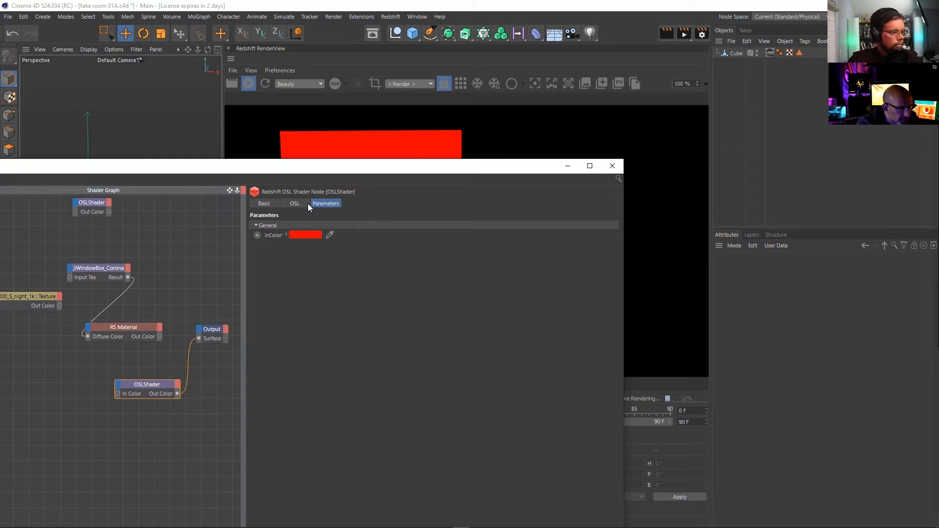
pyautogui.click(299, 203)
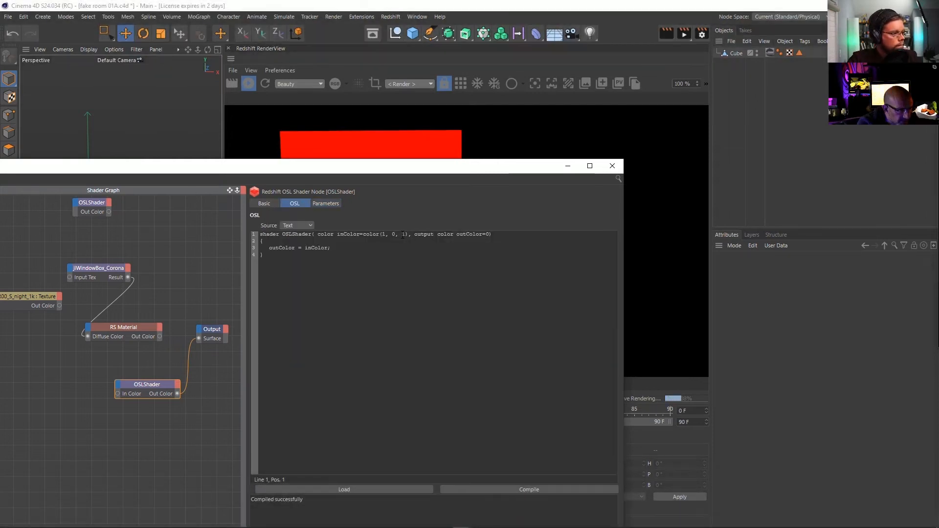
pyautogui.click(402, 234)
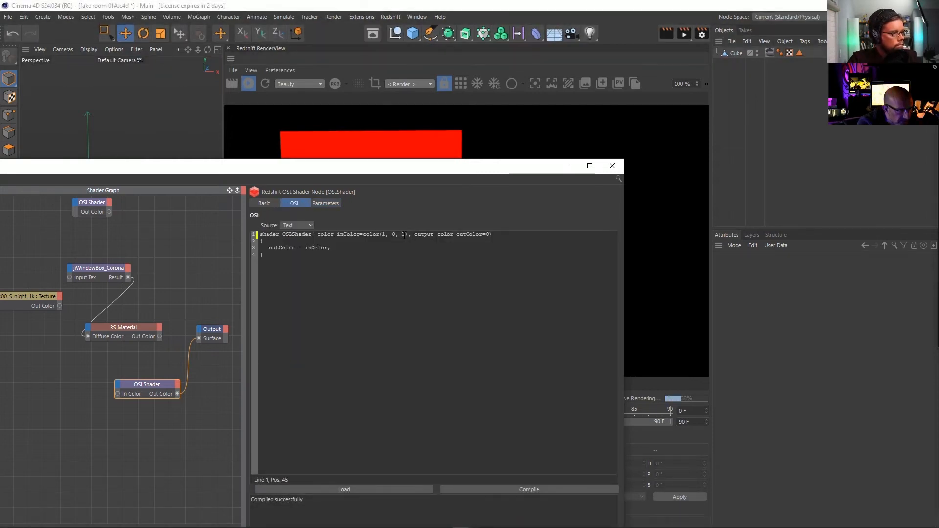
pyautogui.click(326, 205)
pyautogui.rightClick(270, 235)
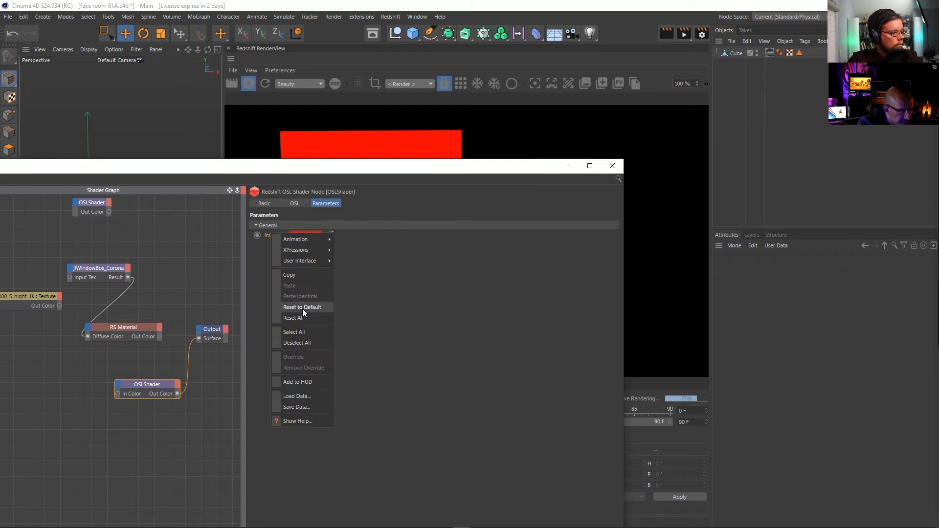
pyautogui.click(302, 308)
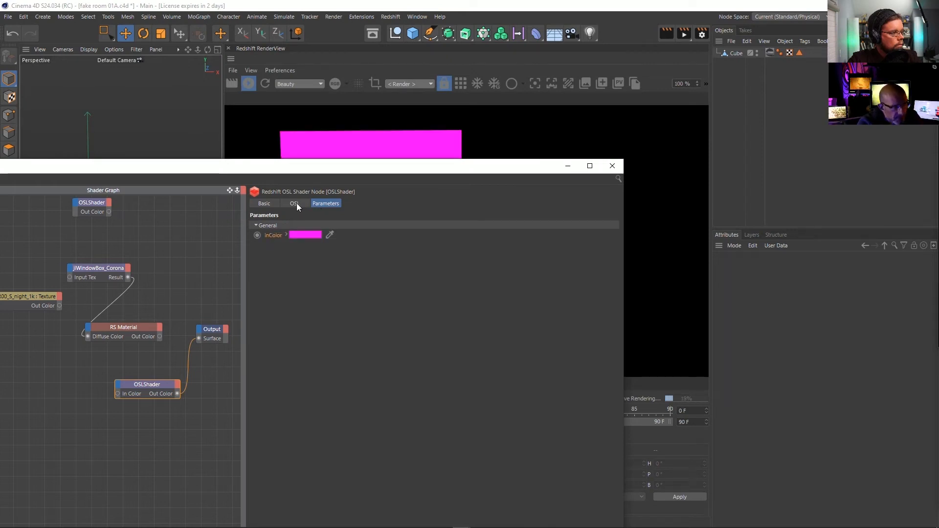
# Change the inColor default in the OSL code to color(0, 0, 1) and compile the shader
pyautogui.click(295, 203)
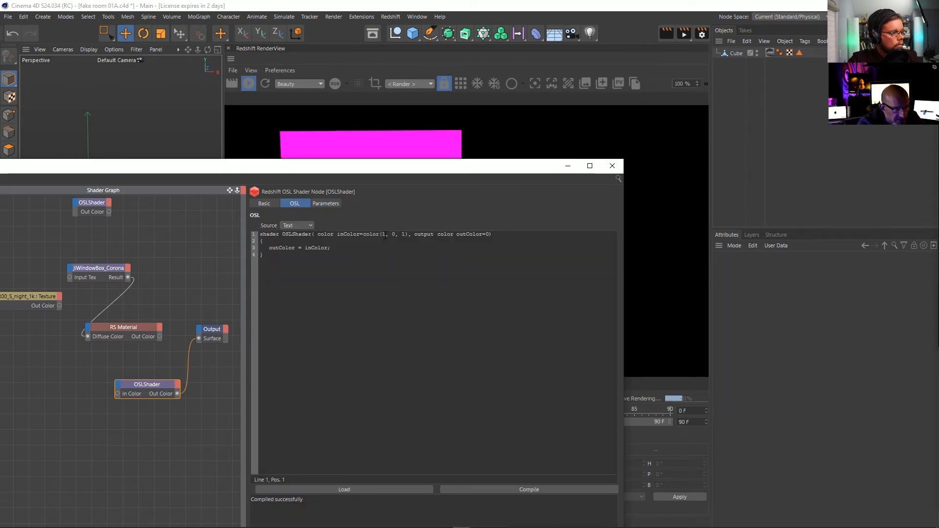
pyautogui.click(383, 234)
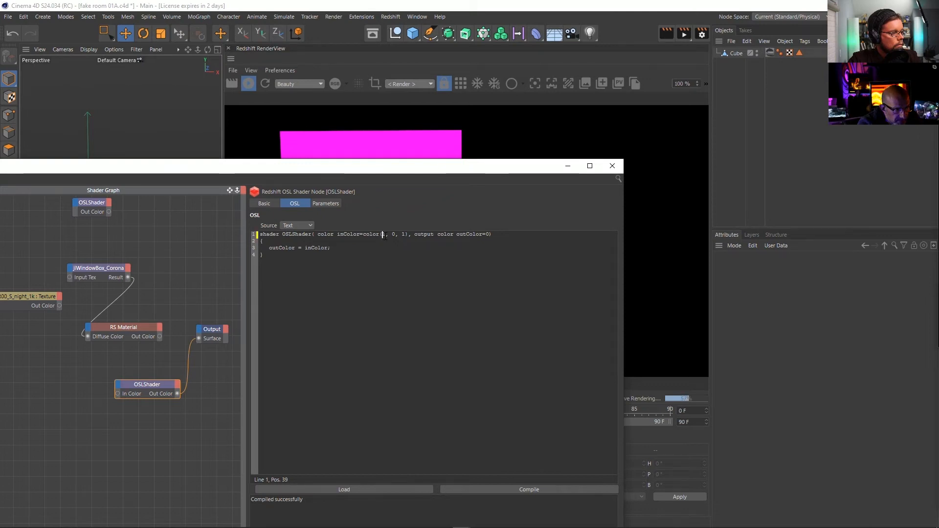
pyautogui.press('Delete')
pyautogui.write('0')
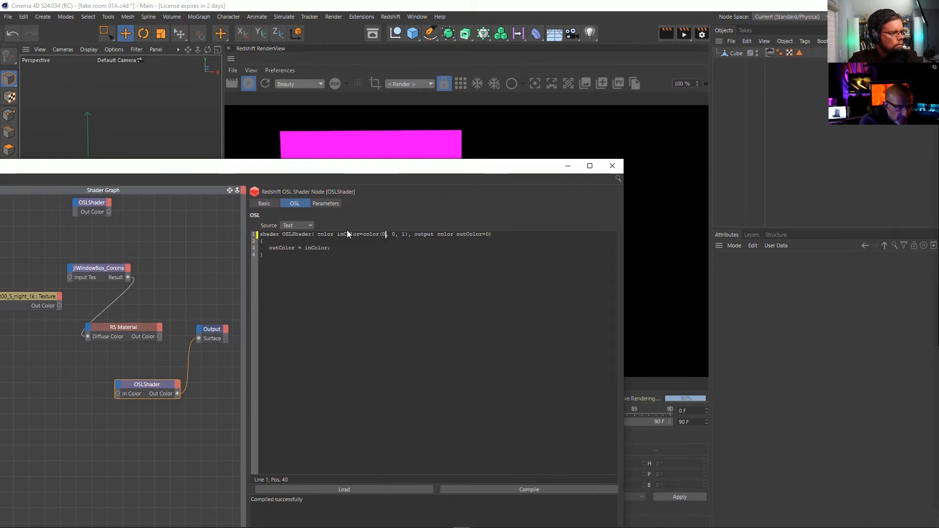
pyautogui.click(516, 487)
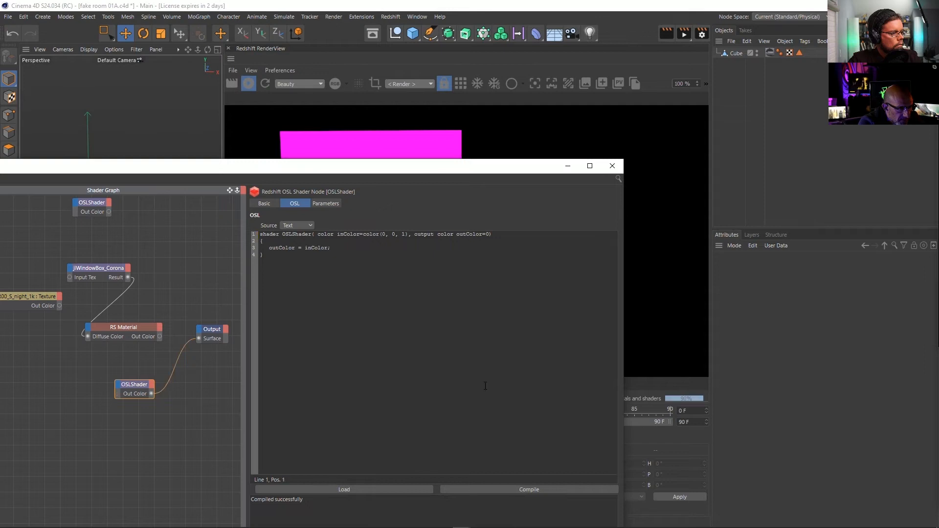
# Reset the OSLShader node's inColor parameter to its newly compiled default
pyautogui.click(322, 204)
pyautogui.rightClick(269, 234)
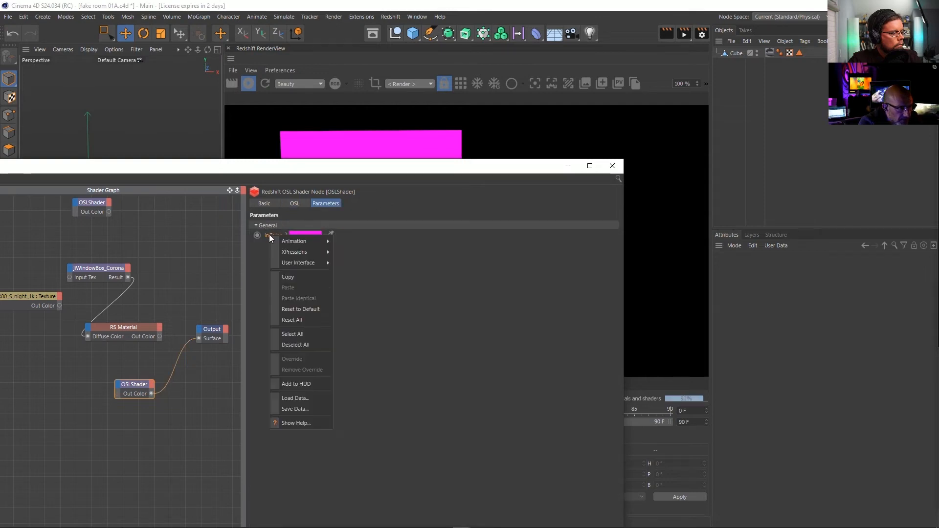
pyautogui.click(303, 302)
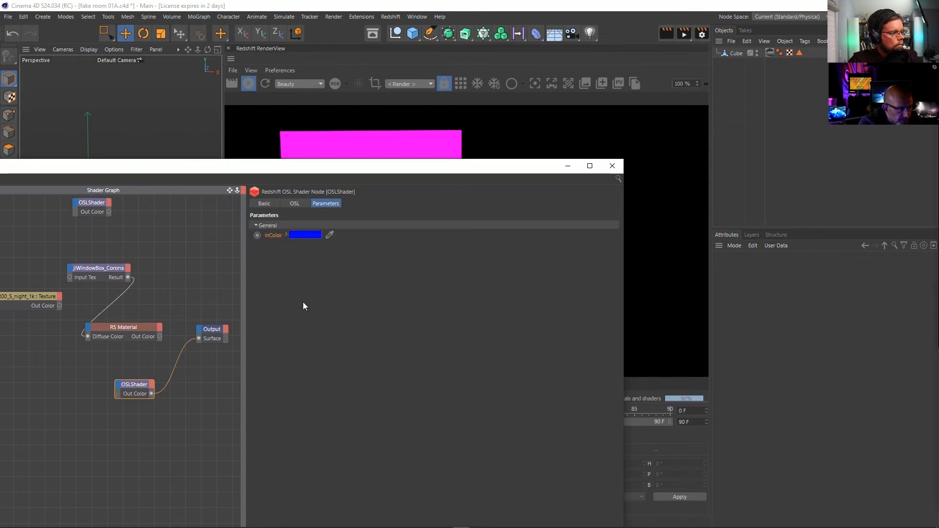
# Enlarge the shader graph area and view the other nodes' settings, finishing with the OSL code of the jiWindowBox_Corona node
pyautogui.click(297, 203)
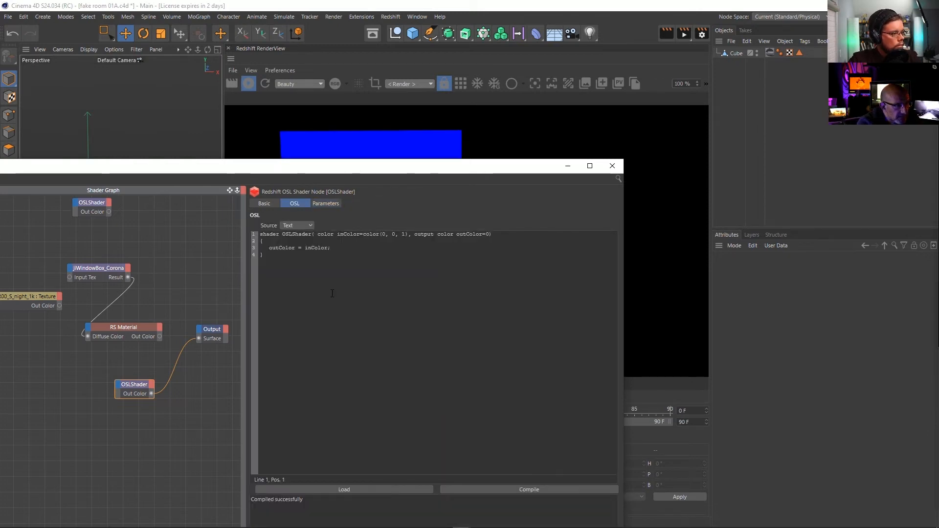
pyautogui.moveTo(328, 172); pyautogui.dragTo(291, 141)
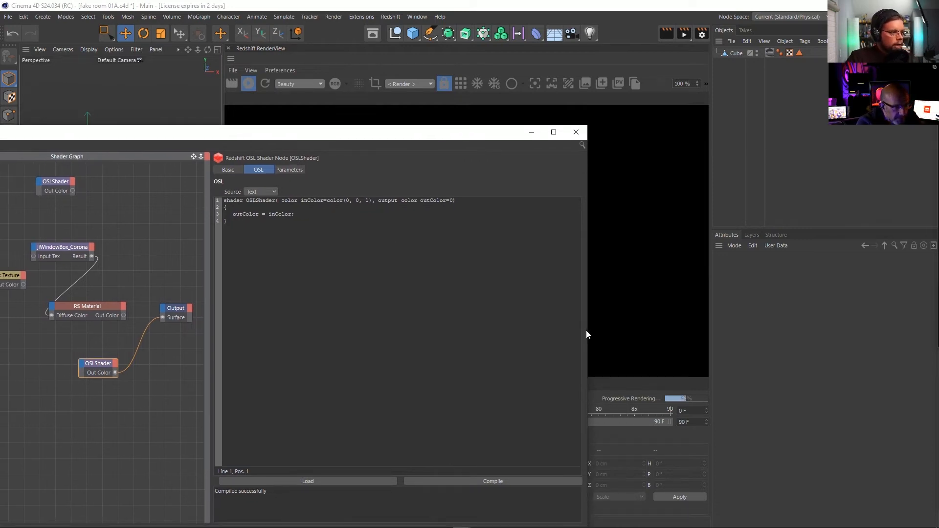
pyautogui.moveTo(209, 262); pyautogui.dragTo(289, 261)
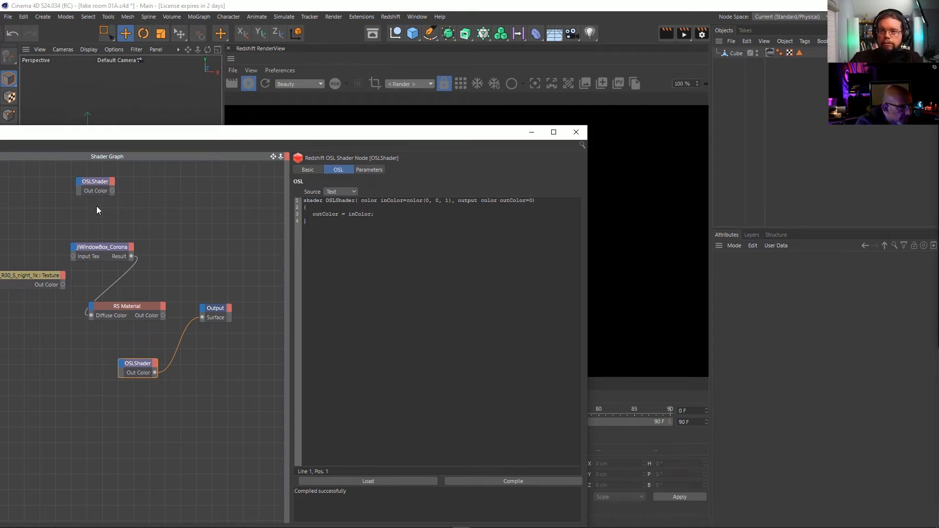
pyautogui.click(95, 186)
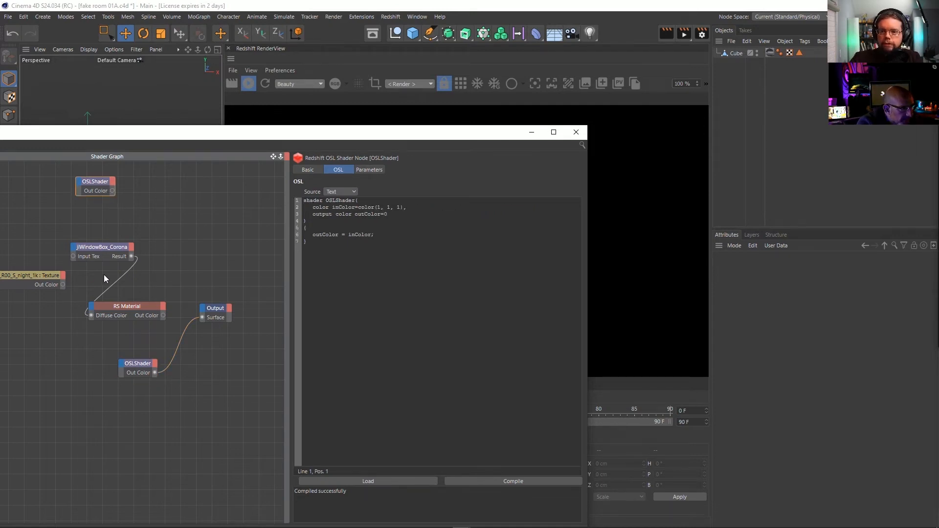
pyautogui.click(44, 276)
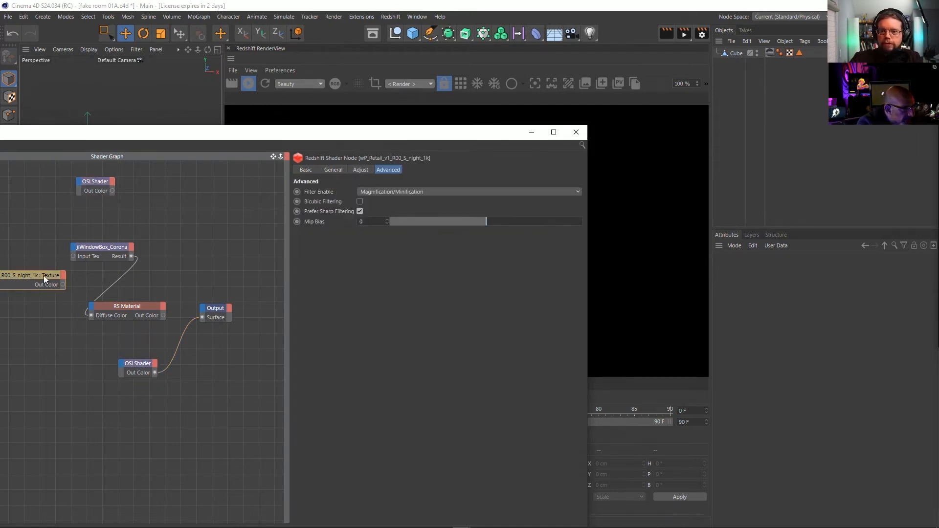
pyautogui.click(95, 186)
pyautogui.click(112, 249)
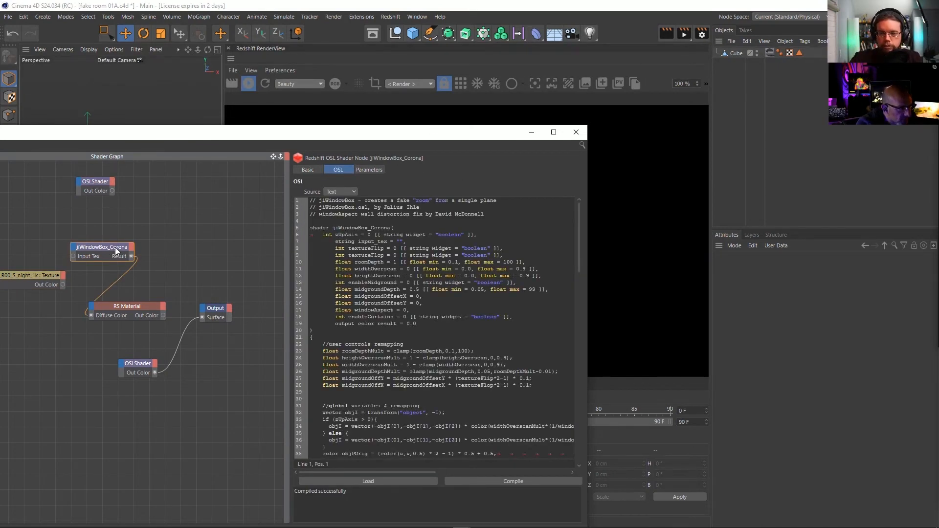
# Connect the jiWindowBox_Corona result to the Output node's Surface and widen the perspective viewport to examine the rendered fake room
pyautogui.moveTo(116, 251); pyautogui.dragTo(202, 318)
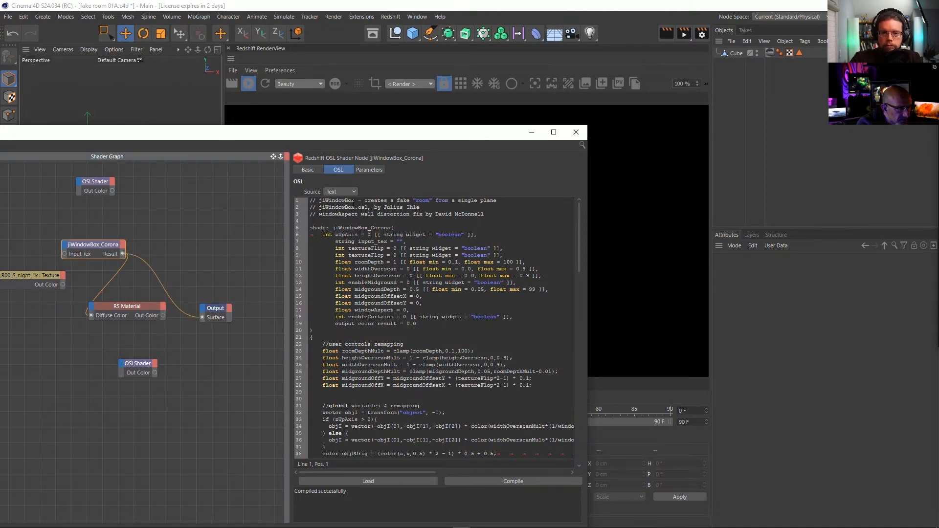
pyautogui.moveTo(428, 132); pyautogui.dragTo(3, 91)
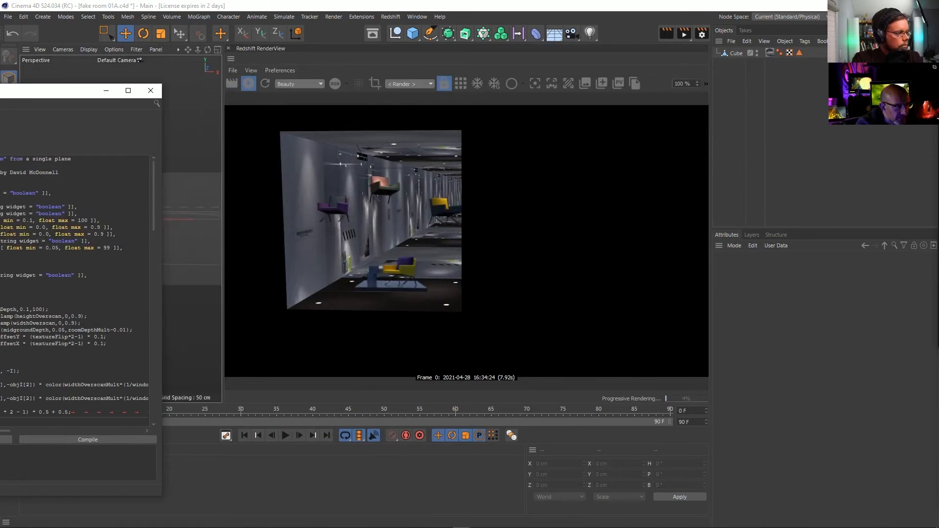
pyautogui.moveTo(74, 93); pyautogui.dragTo(0, 92)
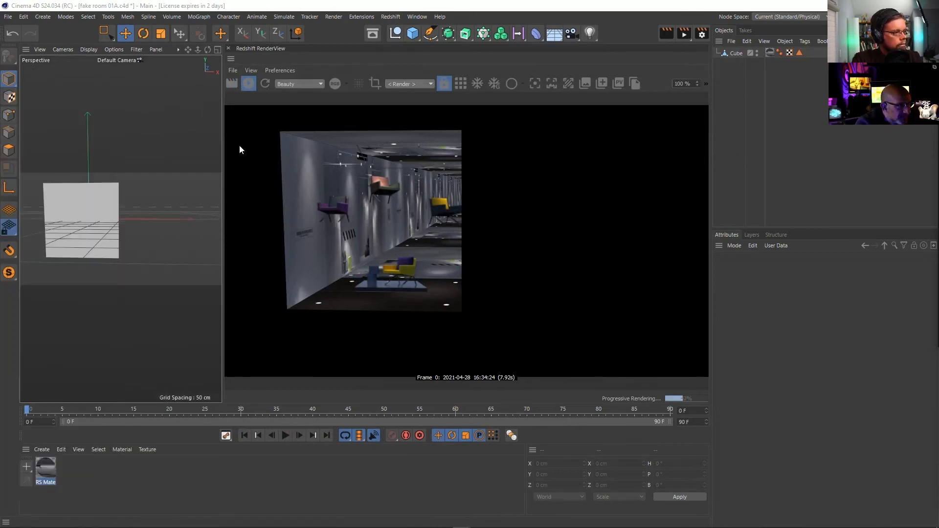
pyautogui.moveTo(224, 146); pyautogui.dragTo(301, 152)
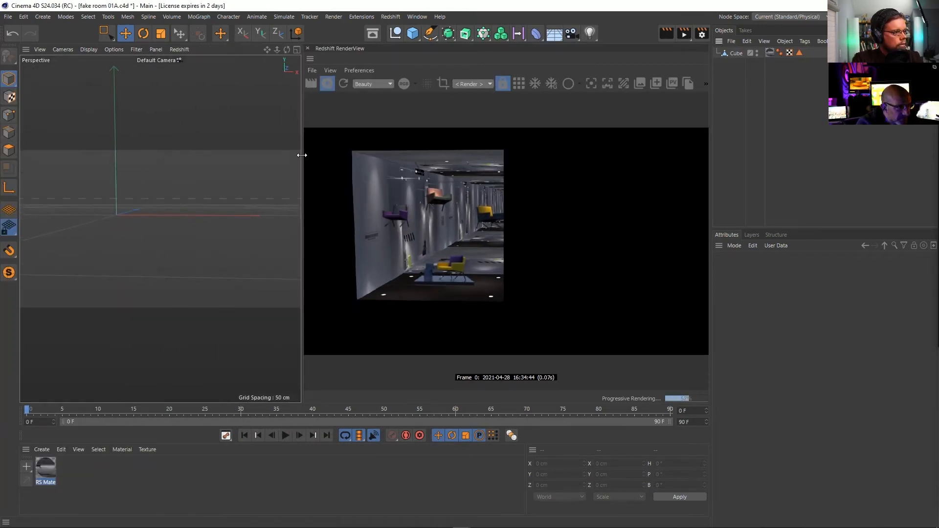
pyautogui.keyDown('alt'); pyautogui.moveTo(116, 205); pyautogui.dragTo(230, 220); pyautogui.keyUp('alt')
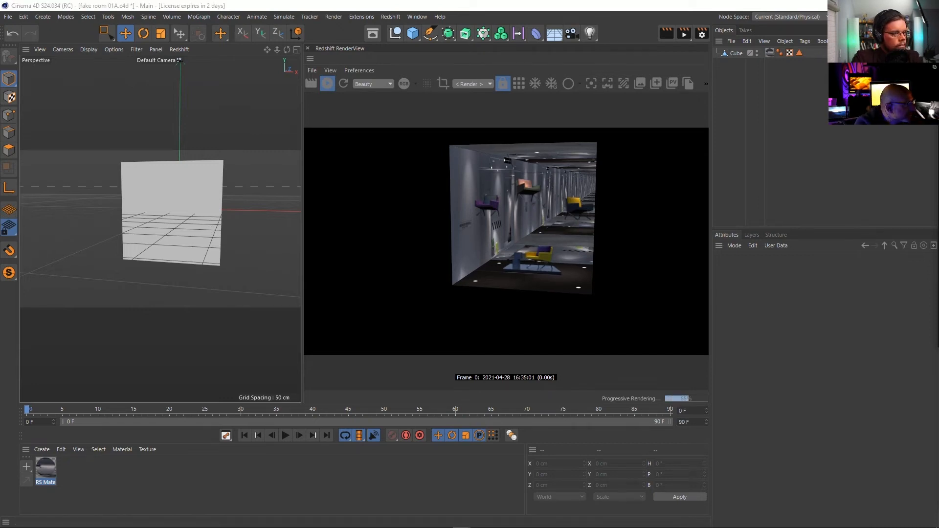
# Check the general image settings of the wP_Retail texture node and examine the fake room's parallax from other angles
pyautogui.click(333, 168)
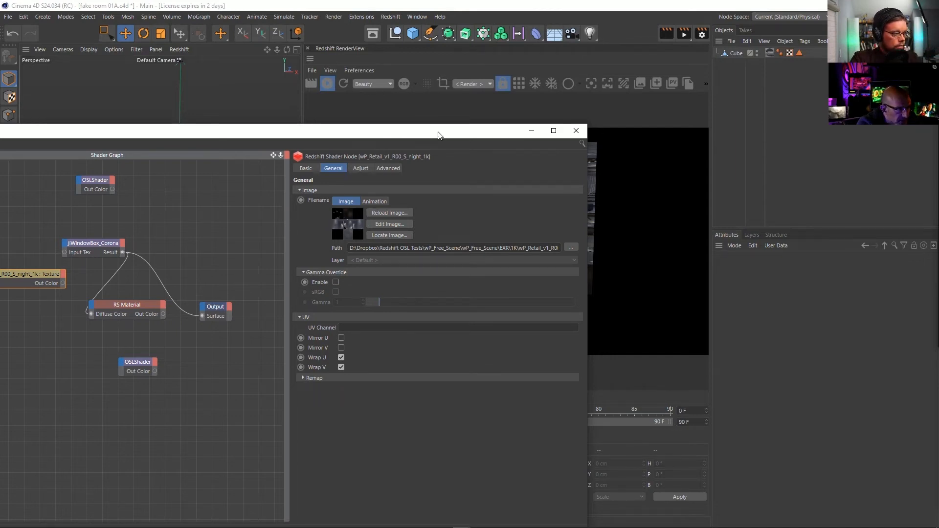
pyautogui.moveTo(438, 134); pyautogui.dragTo(0, 135)
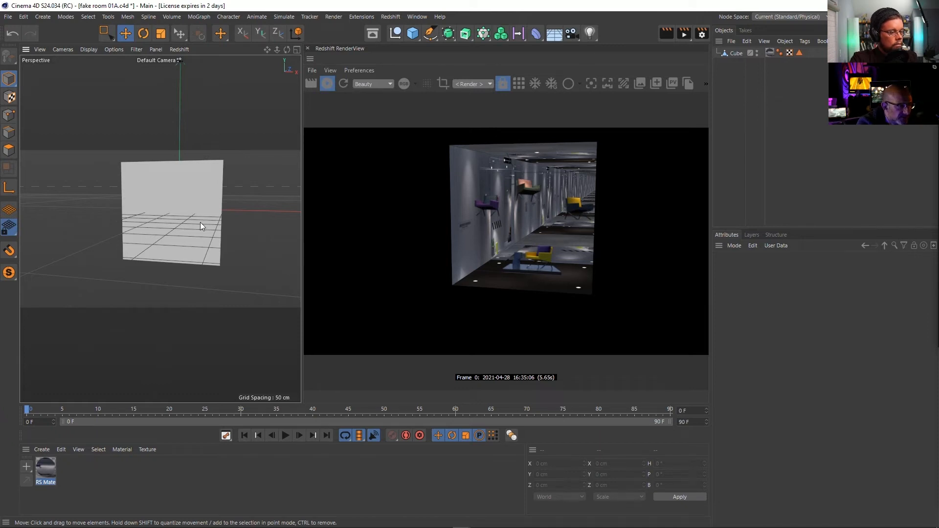
pyautogui.keyDown('alt'); pyautogui.moveTo(203, 206); pyautogui.dragTo(179, 211); pyautogui.keyUp('alt')
pyautogui.keyDown('alt'); pyautogui.moveTo(165, 213); pyautogui.dragTo(171, 245); pyautogui.keyUp('alt')
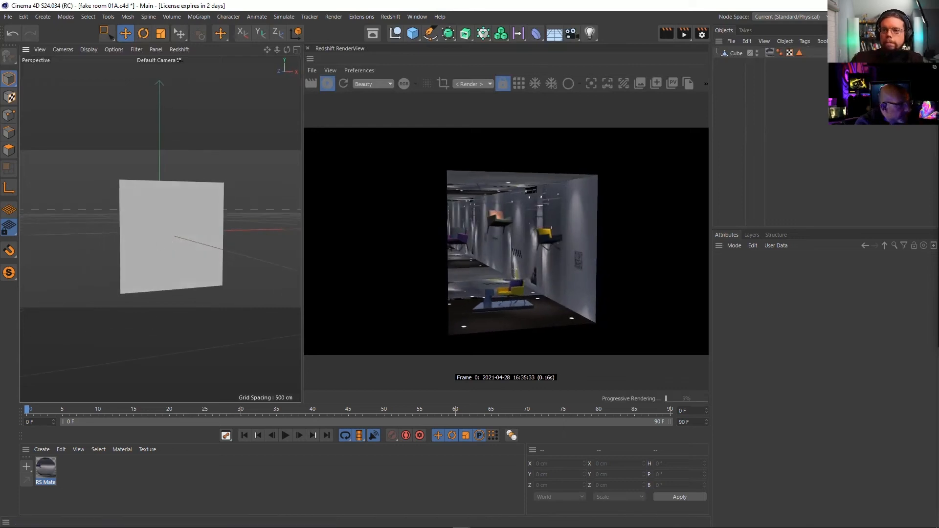
# Reopen the RS material to review the jiWindowBox_Corona node's parameters and OSL code, and close the node editor
pyautogui.doubleClick(46, 468)
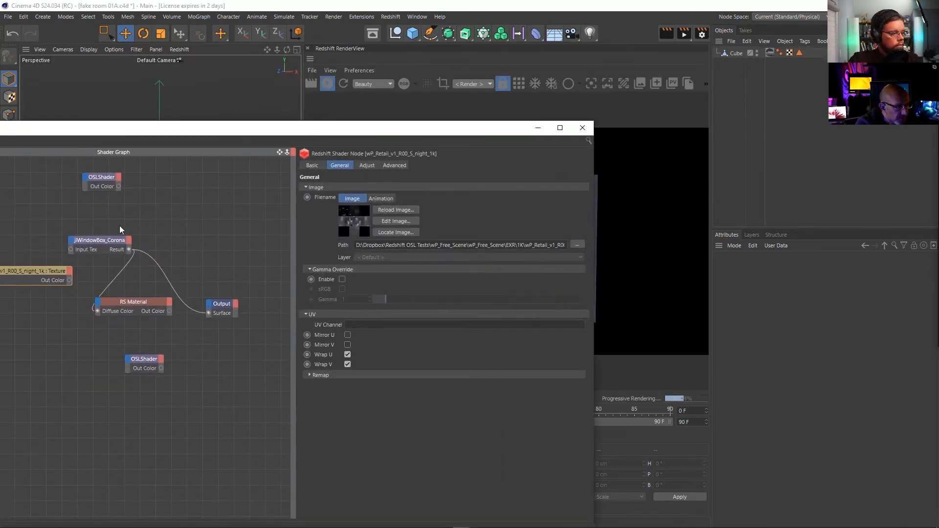
pyautogui.click(112, 242)
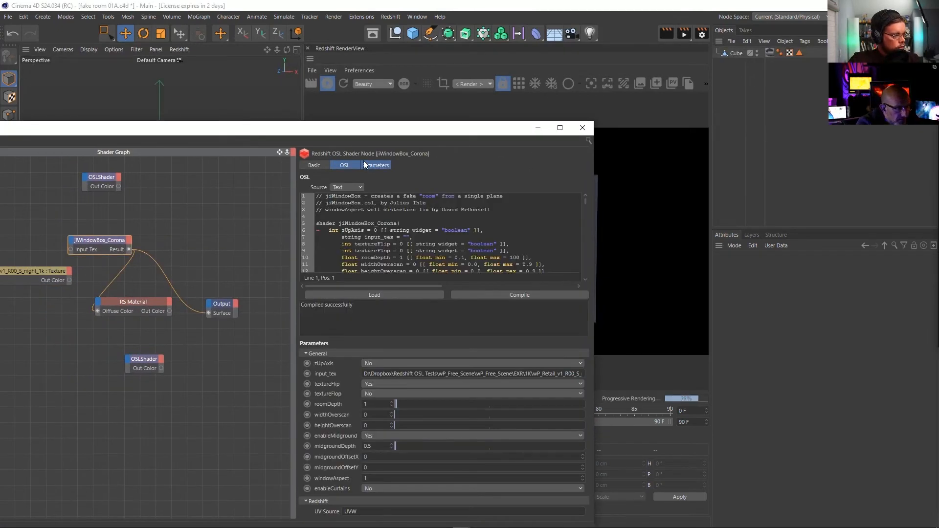
pyautogui.keyDown('shift'); pyautogui.click(366, 165); pyautogui.keyUp('shift')
pyautogui.moveTo(585, 268); pyautogui.dragTo(606, 156)
pyautogui.moveTo(520, 129); pyautogui.dragTo(491, 133)
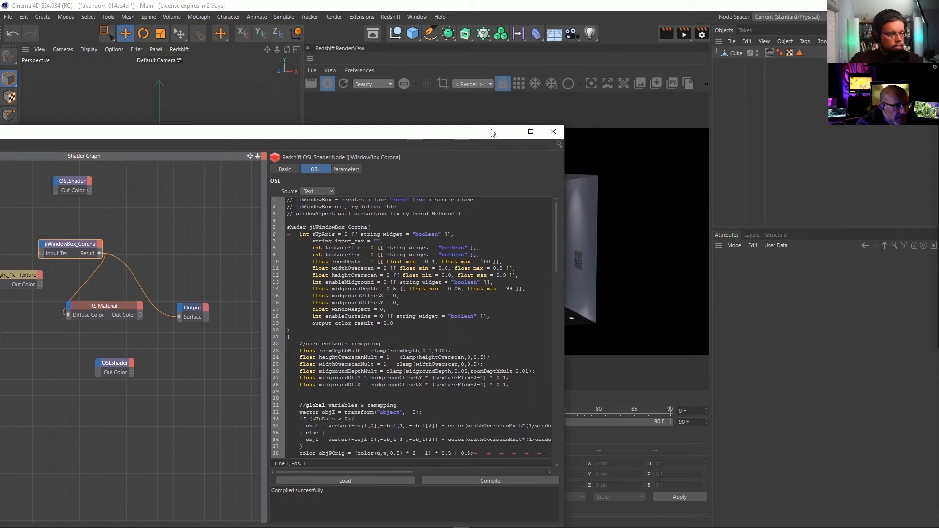
pyautogui.click(552, 132)
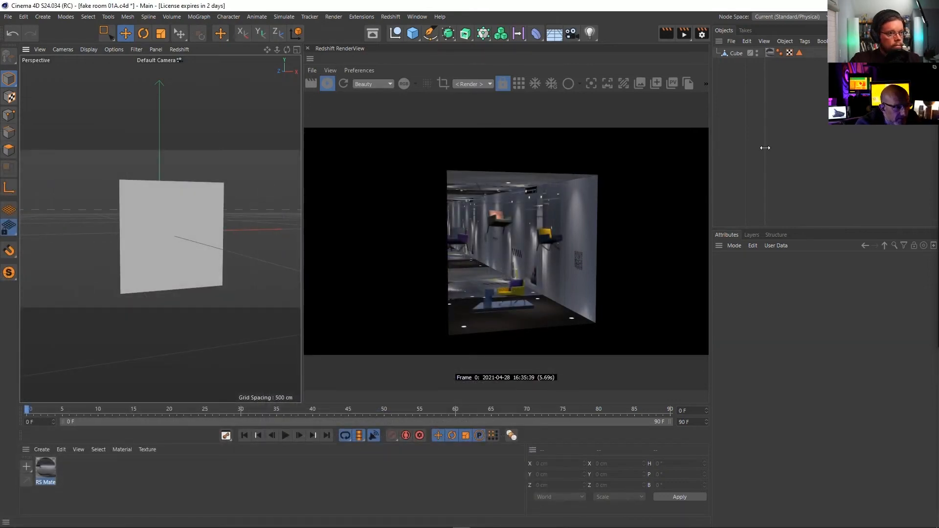
# Add a cube and offset it to about X -54 cm, Y 13 cm to compare it with the fake room plane
pyautogui.click(411, 39)
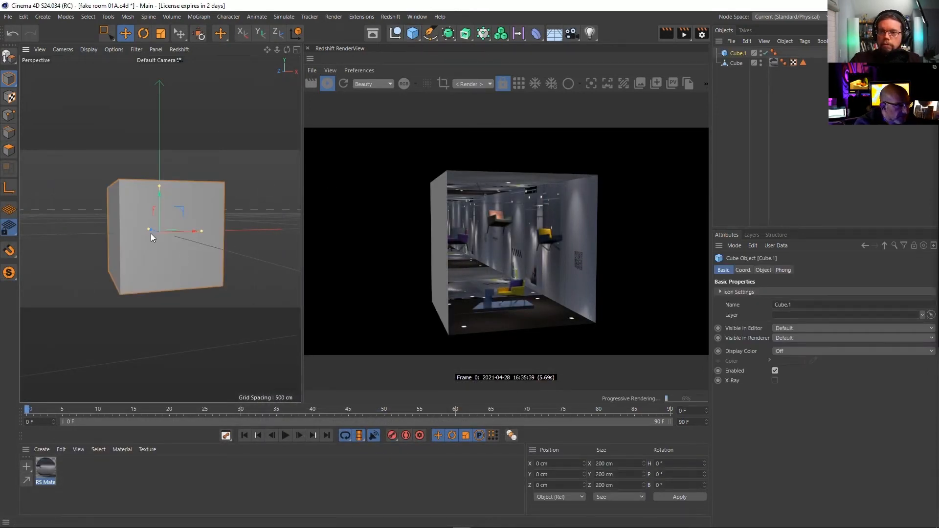
pyautogui.moveTo(155, 230); pyautogui.dragTo(255, 218)
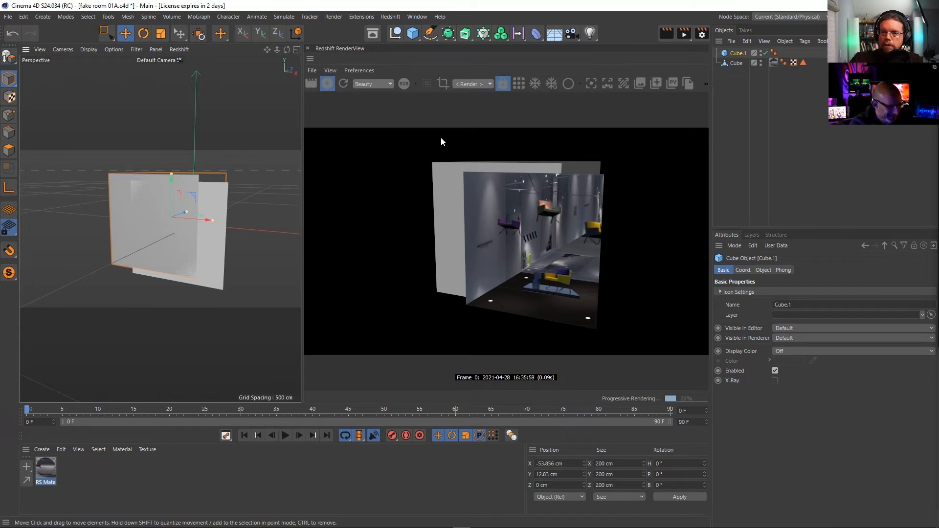
# Close the fake room 01A and Untitled 14 projects
pyautogui.hotkey('ctrl', 'F4')
pyautogui.click(482, 307)
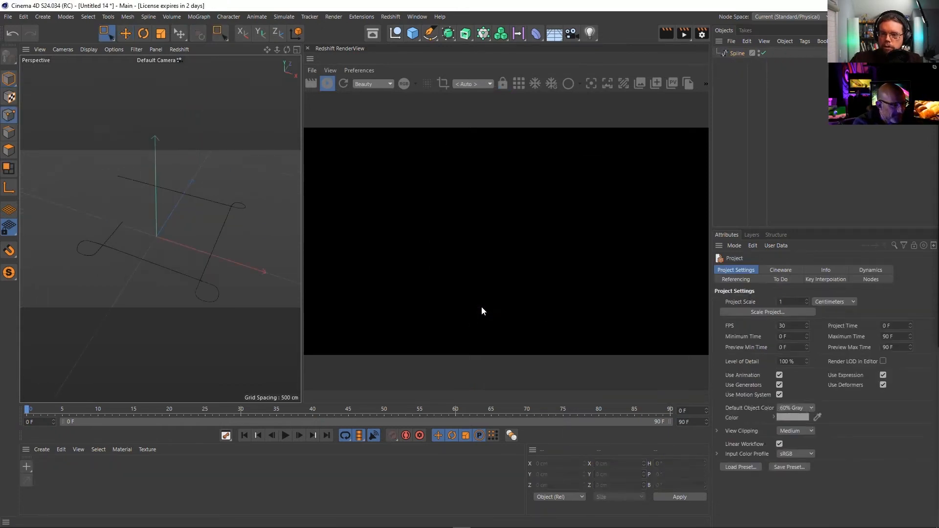
pyautogui.hotkey('ctrl', 'F4')
pyautogui.click(482, 306)
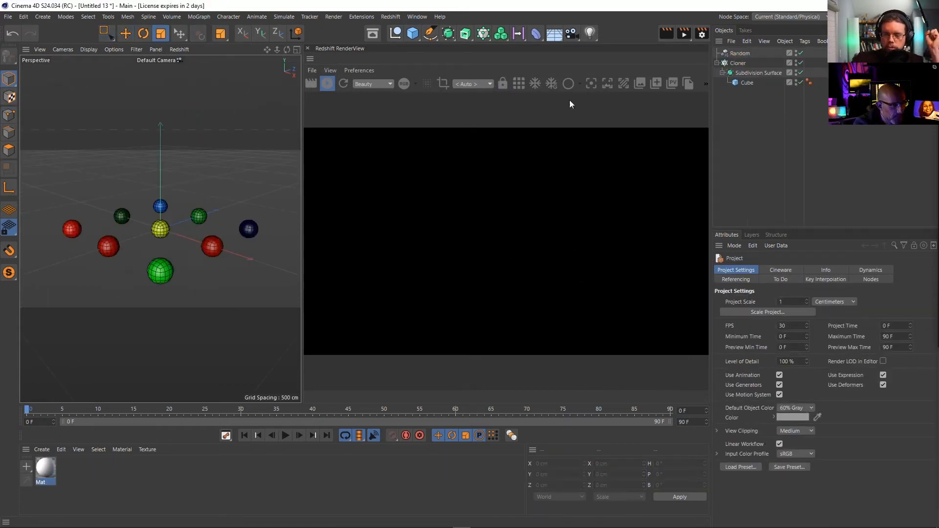
# Switch the interface layout to Standard, start a new empty project and widen the name column of the object list
pyautogui.click(880, 16)
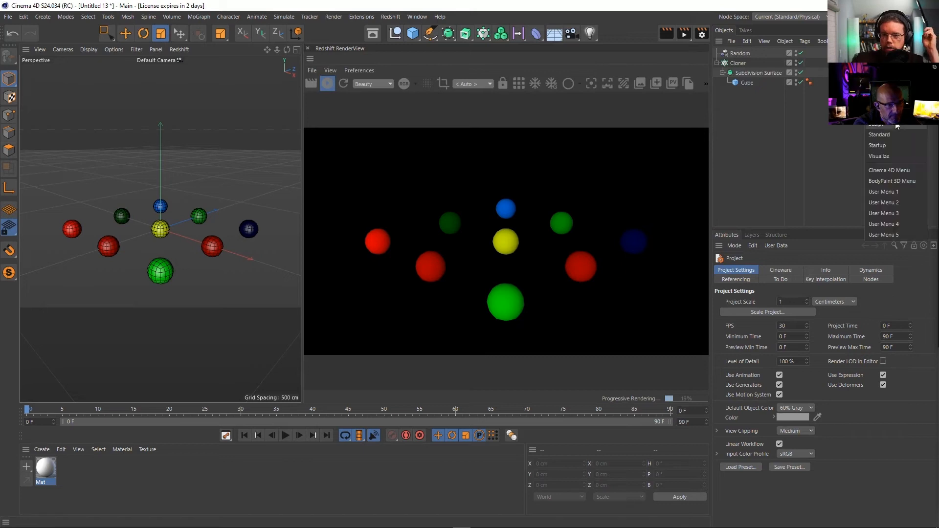
pyautogui.click(884, 135)
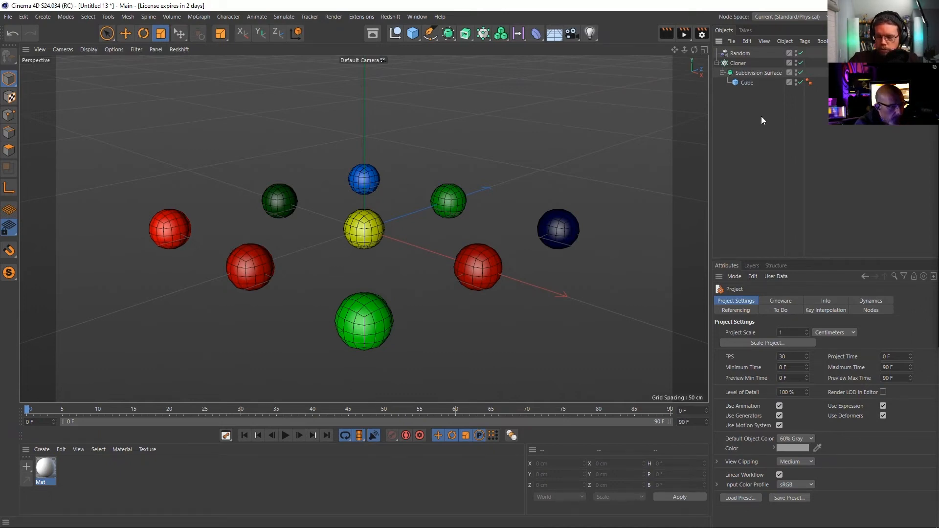
pyautogui.hotkey('ctrl', 'n')
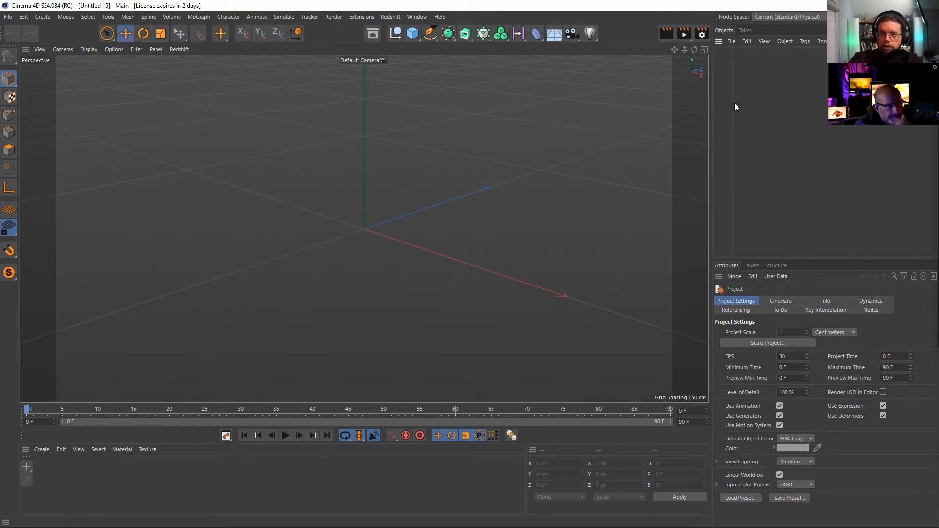
pyautogui.moveTo(731, 101); pyautogui.dragTo(797, 99)
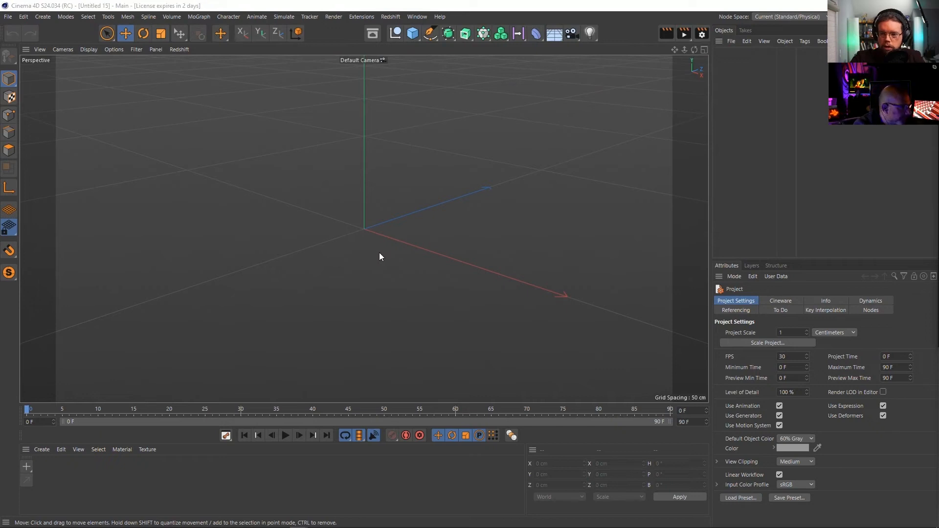
# Add a Landscape primitive and make it editable
pyautogui.click(413, 35)
pyautogui.click(611, 81)
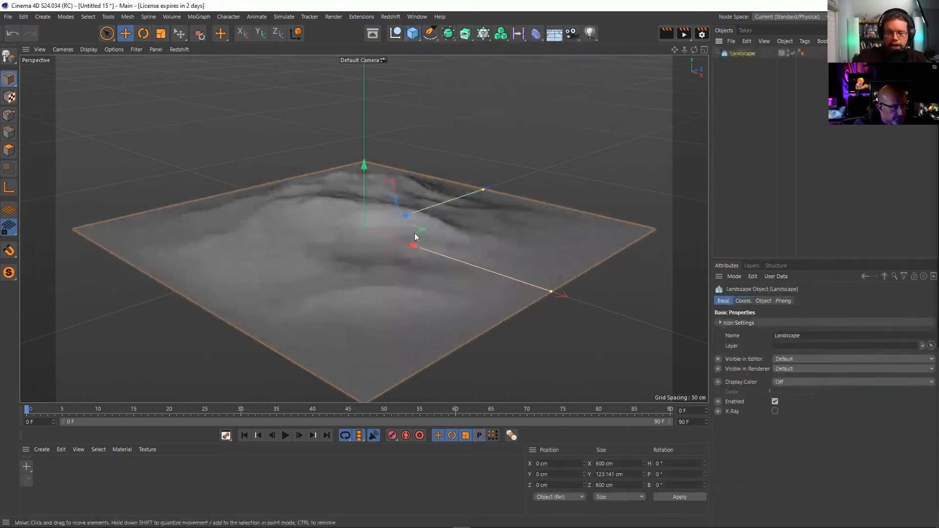
pyautogui.keyDown('alt'); pyautogui.moveTo(415, 232); pyautogui.dragTo(444, 244); pyautogui.keyUp('alt')
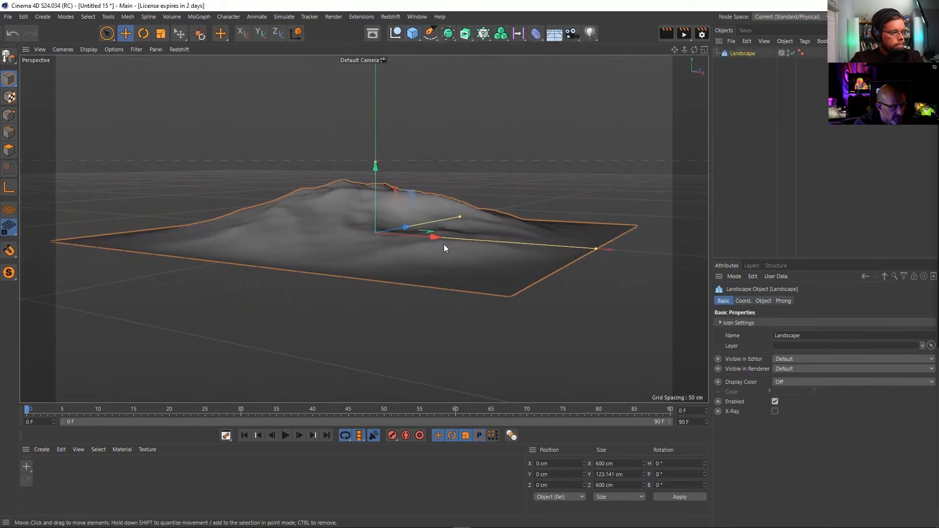
pyautogui.press('c')
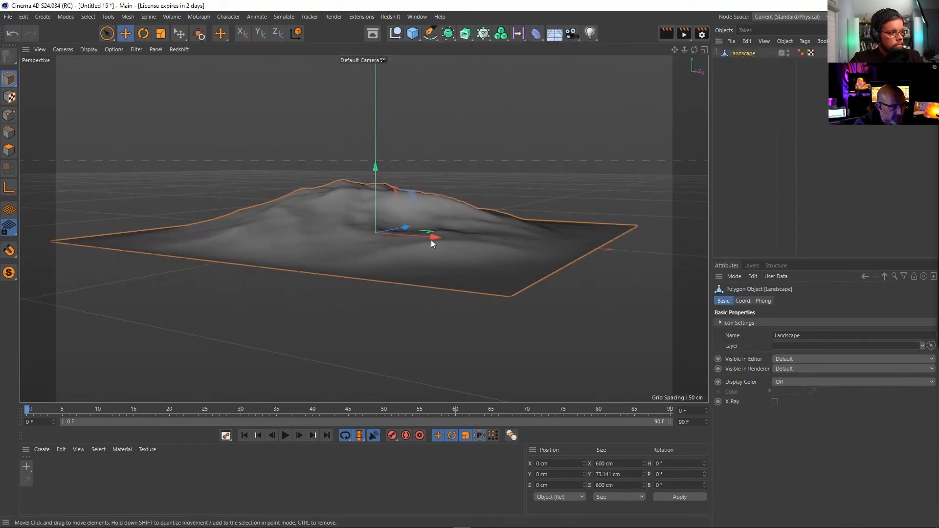
# Rotate only the Landscape's object axis to a pitch of about -91°, and leave axis mode
pyautogui.press('r')
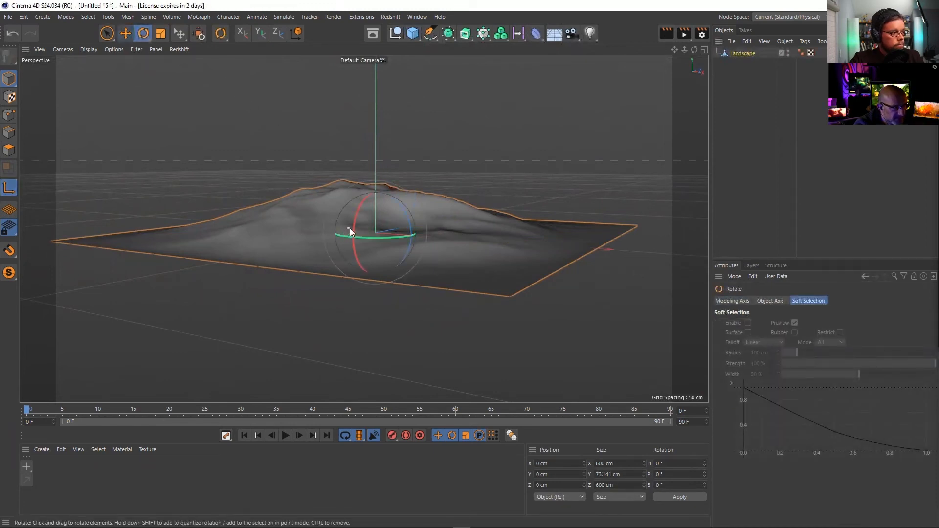
pyautogui.moveTo(353, 227); pyautogui.dragTo(386, 107)
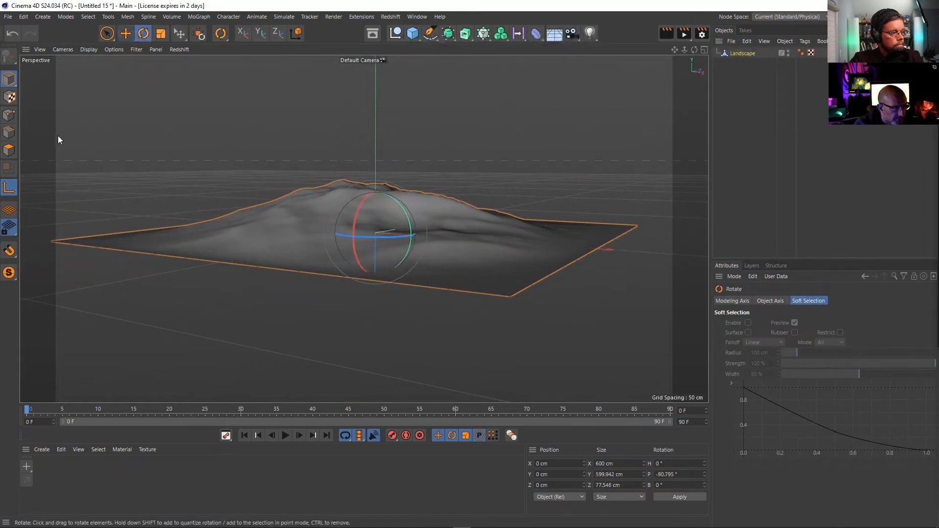
pyautogui.click(12, 187)
# Flip the Landscape object upside down by rotating it to a pitch of about -271°
pyautogui.click(607, 218)
pyautogui.keyDown('alt'); pyautogui.moveTo(486, 237); pyautogui.dragTo(511, 209); pyautogui.keyUp('alt')
pyautogui.click(511, 209)
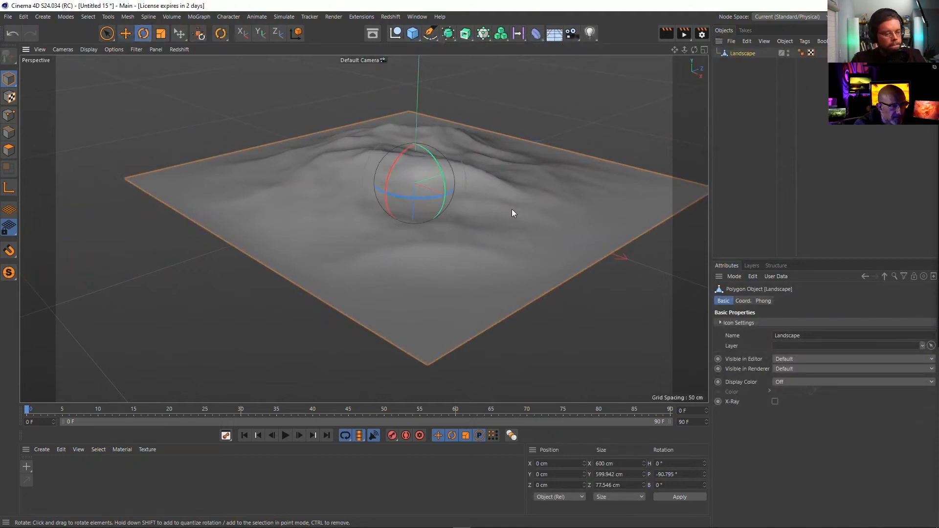
pyautogui.moveTo(494, 209)
pyautogui.keyDown('alt'); pyautogui.mouseDown()
pyautogui.moveTo(473, 219)
pyautogui.moveTo(479, 225)
pyautogui.moveTo(486, 209)
pyautogui.moveTo(476, 214)
pyautogui.moveTo(500, 220)
pyautogui.mouseUp(); pyautogui.keyUp('alt')
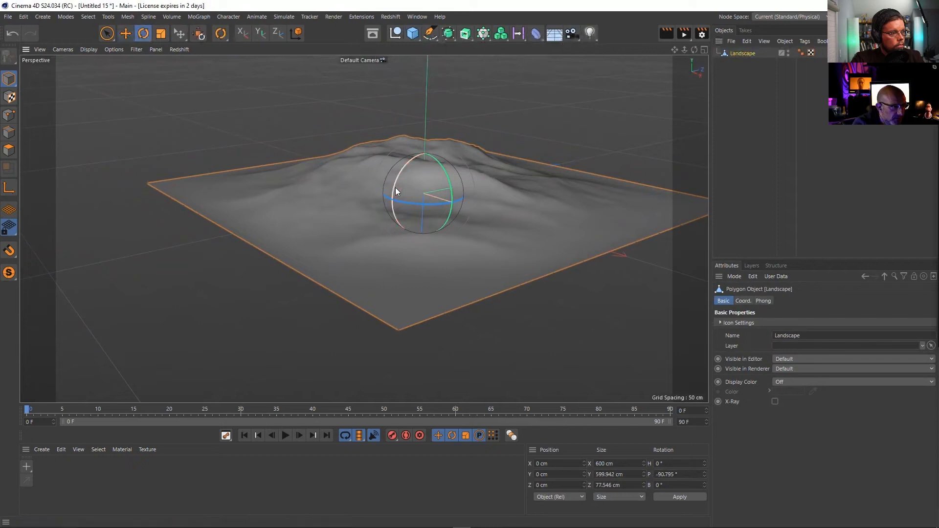
pyautogui.moveTo(395, 190); pyautogui.dragTo(601, 239)
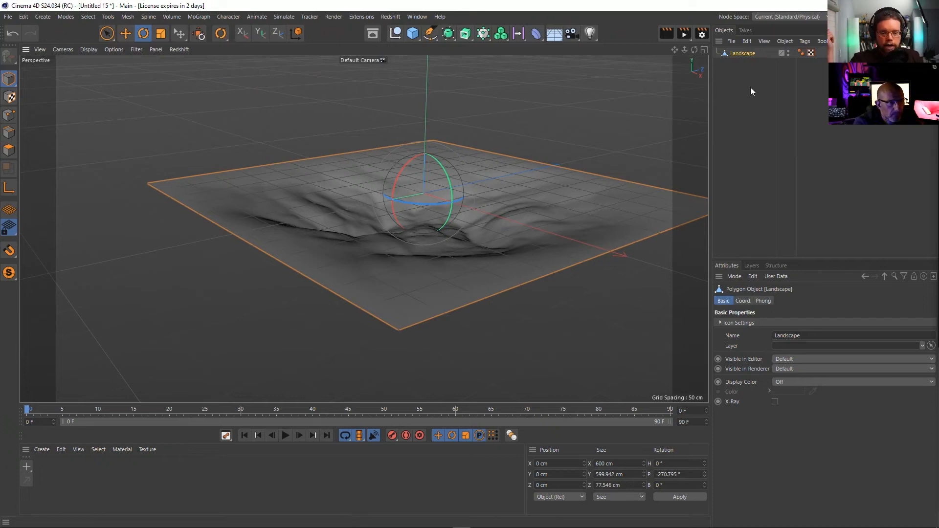
# Add an XPresso tag to the Landscape object
pyautogui.rightClick(751, 53)
pyautogui.moveTo(787, 177)
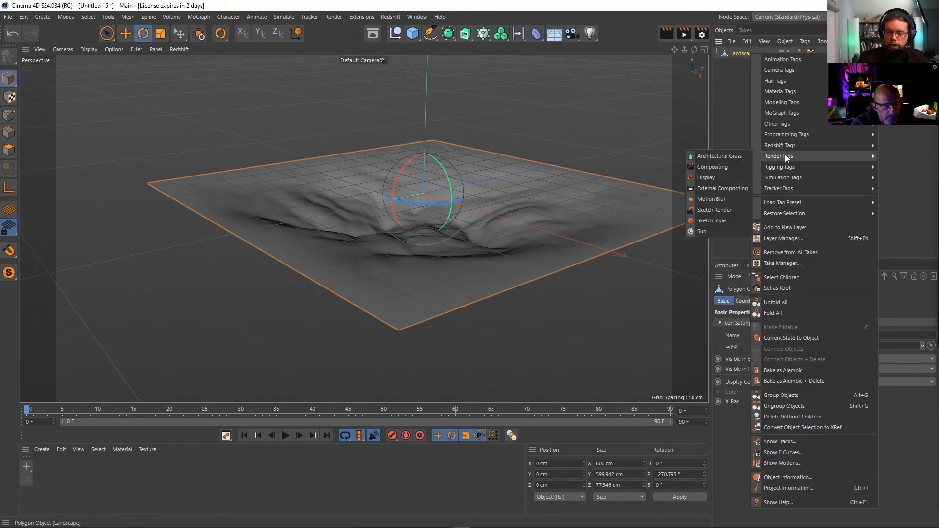
pyautogui.moveTo(790, 145)
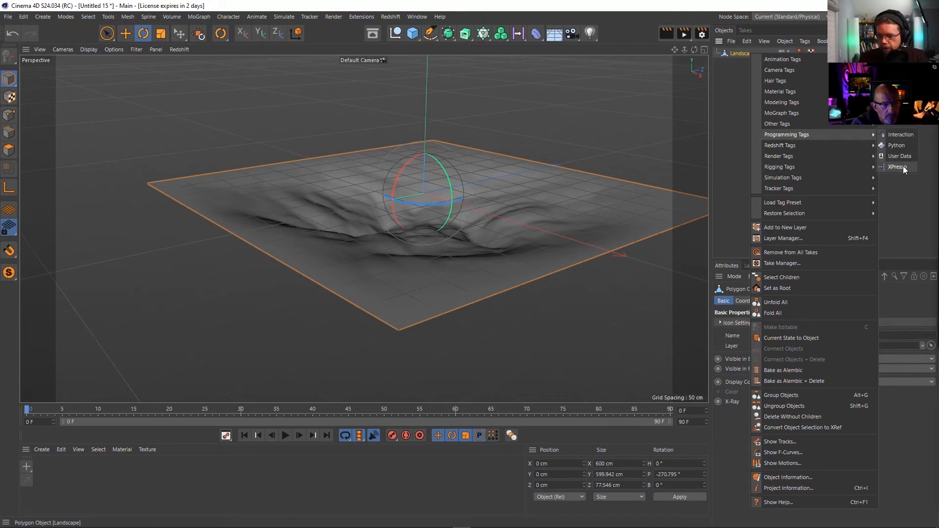
pyautogui.click(903, 166)
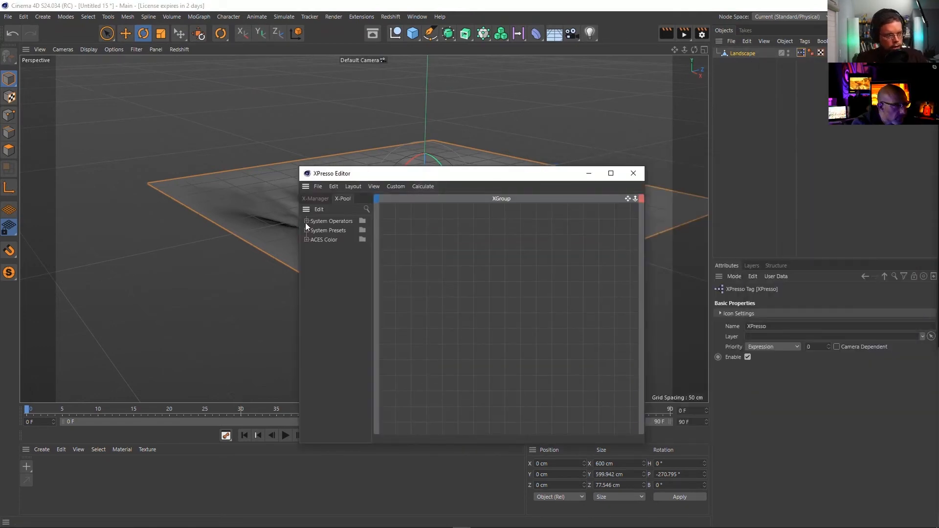
# Expand XPresso's Calculate operators in the node library and enlarge the XPresso Editor window
pyautogui.click(306, 221)
pyautogui.click(314, 230)
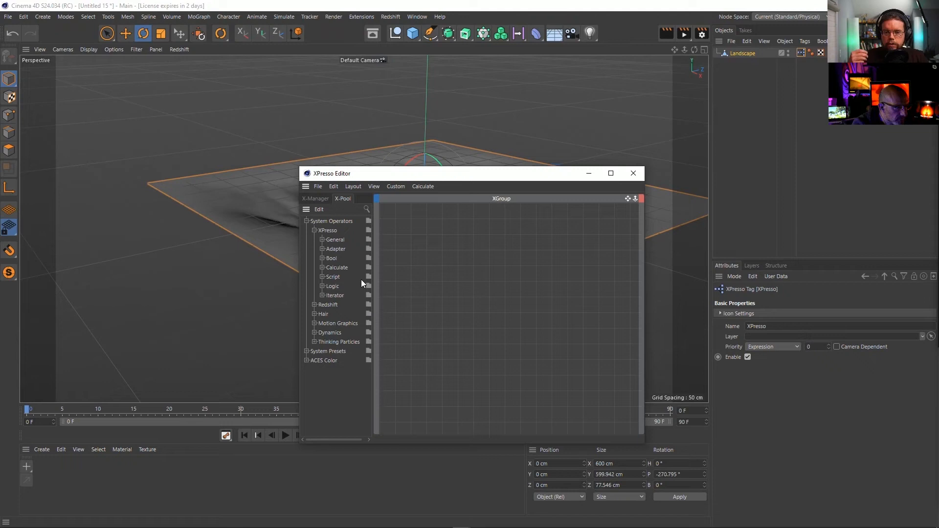
pyautogui.click(322, 267)
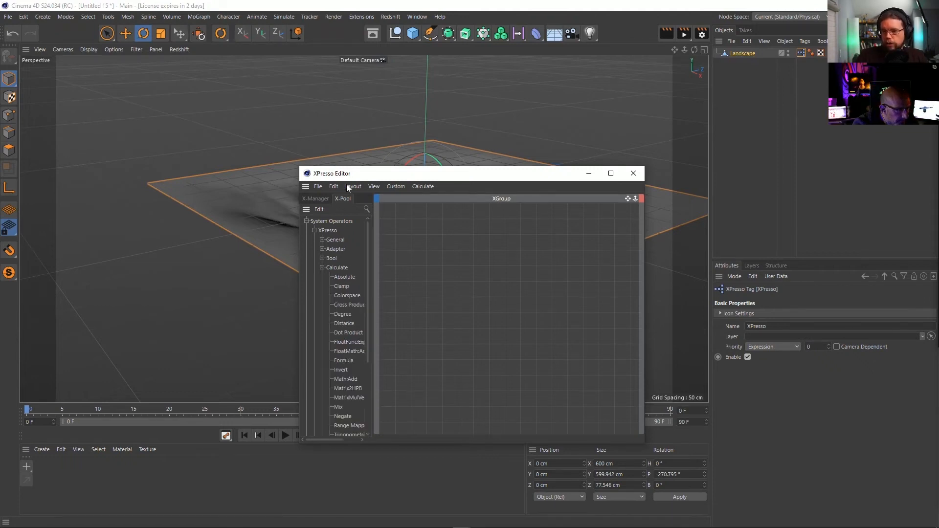
pyautogui.moveTo(360, 177); pyautogui.dragTo(242, 127)
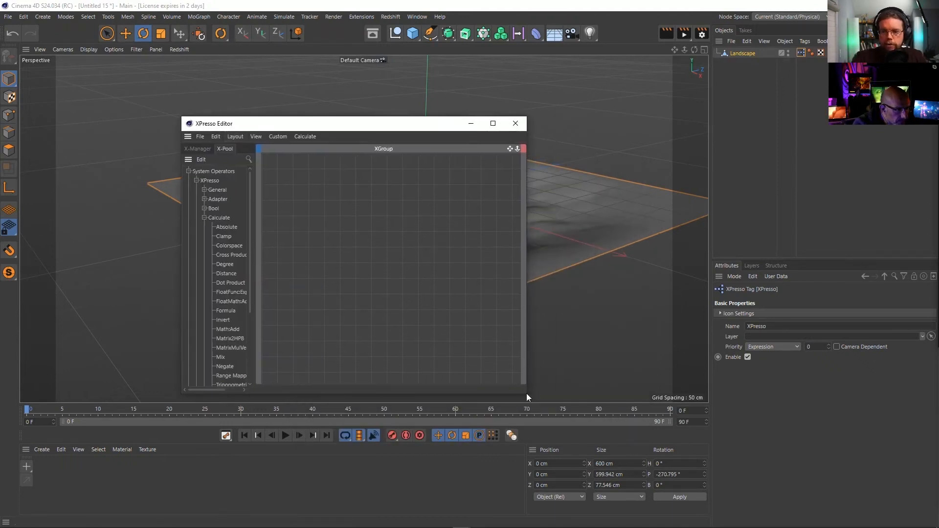
pyautogui.moveTo(525, 394); pyautogui.dragTo(747, 490)
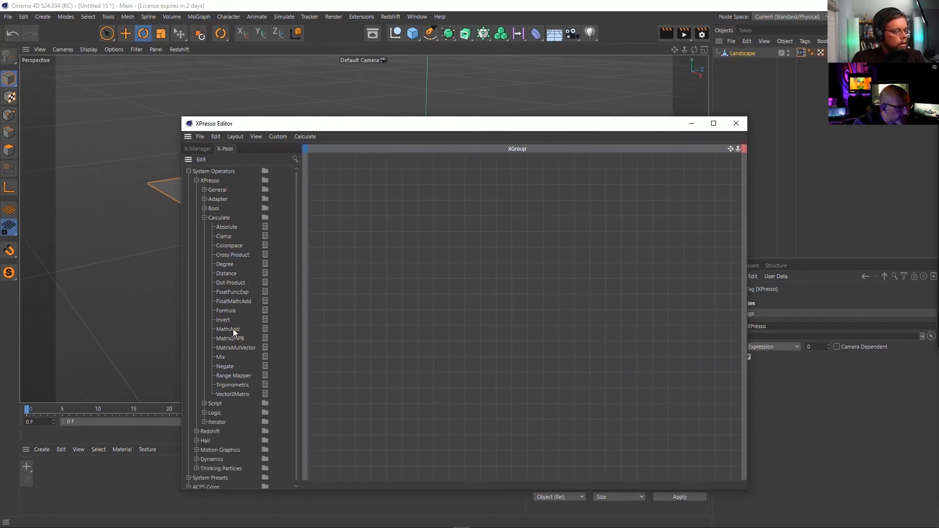
# Add a Math:Add node to the XGroup and check which functions it offers
pyautogui.moveTo(233, 328); pyautogui.dragTo(462, 280)
pyautogui.click(458, 272)
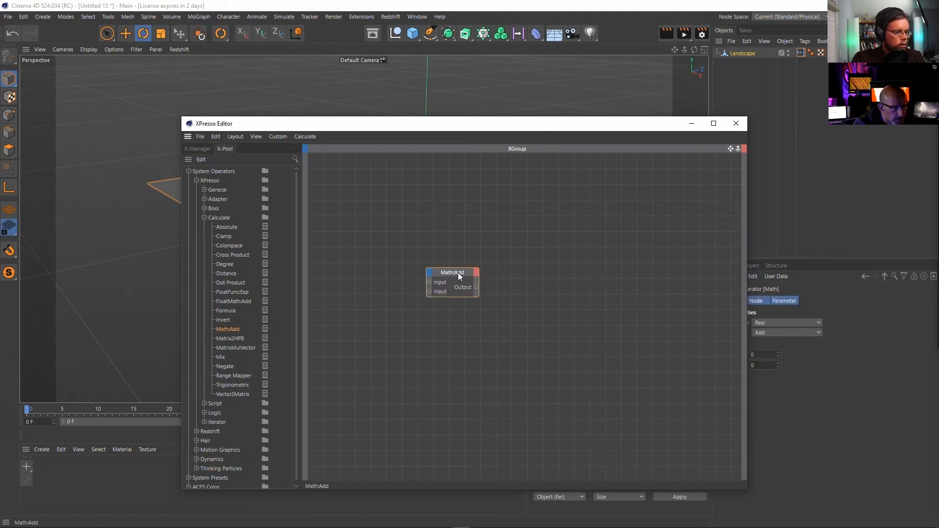
pyautogui.moveTo(680, 131); pyautogui.dragTo(576, 128)
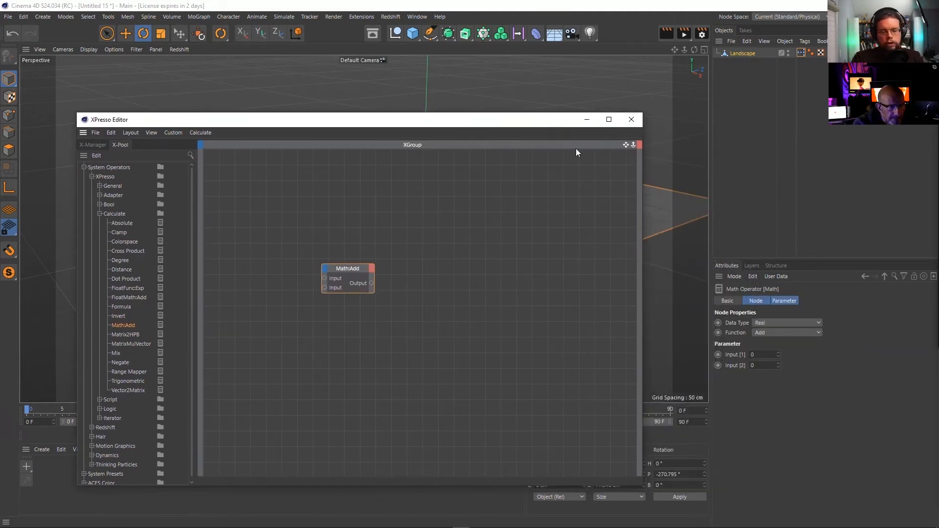
pyautogui.click(765, 329)
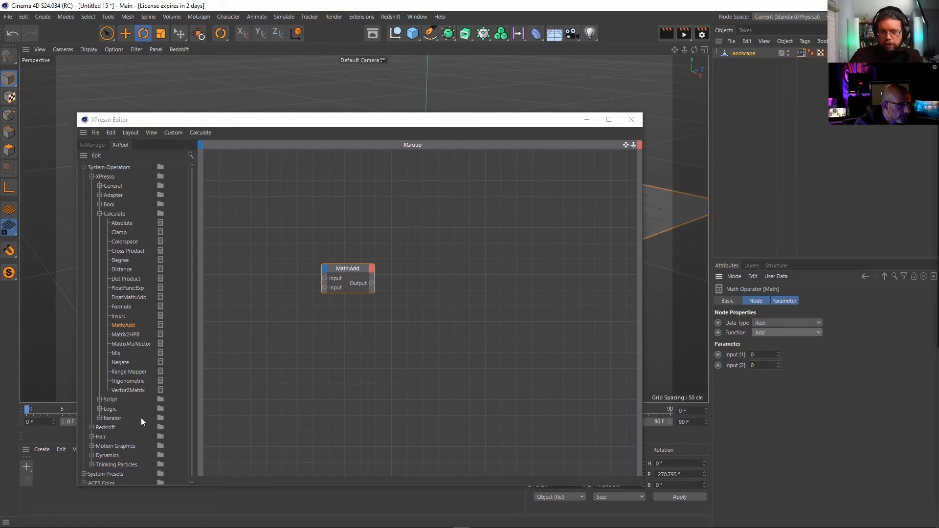
# Expand the Iterator operators in the XPresso node library, and close the XPresso Editor
pyautogui.click(99, 418)
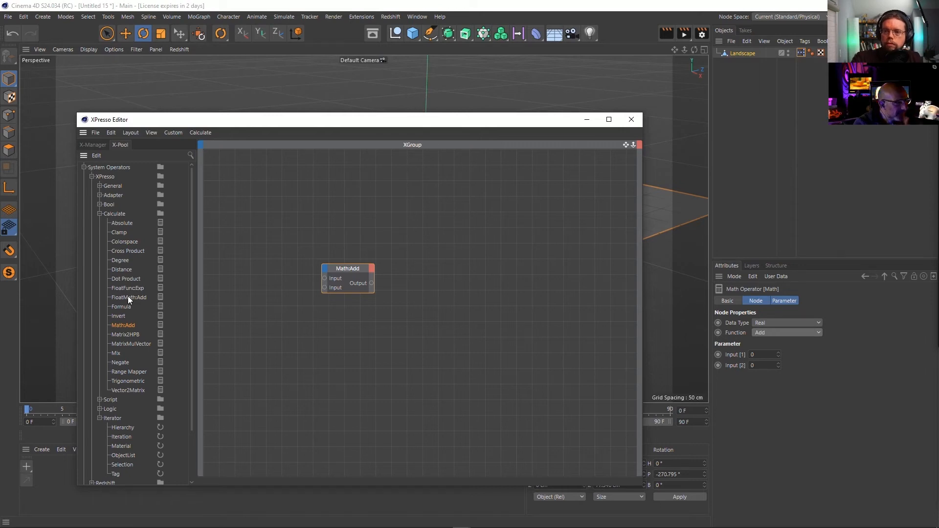
pyautogui.click(631, 119)
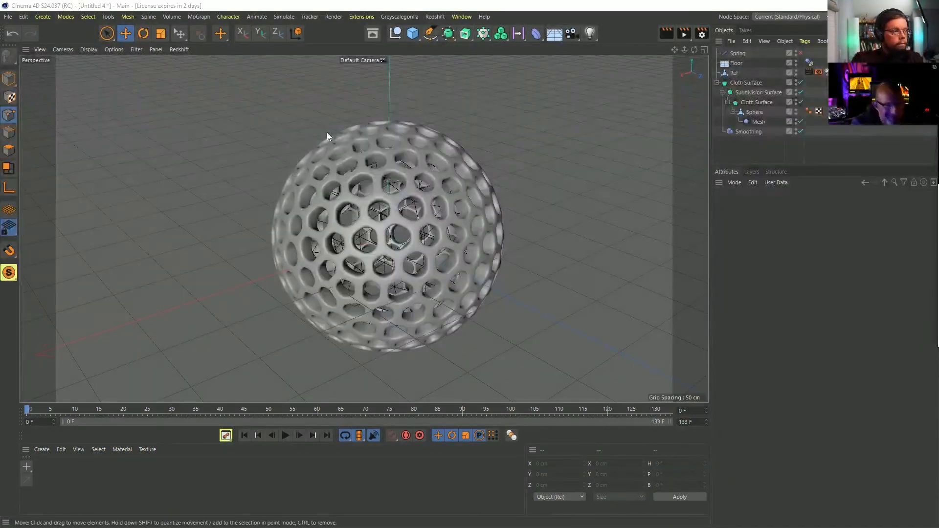
# Switch to the browser with the Vimeo video "PULK projects 2019" and enlarge its window over most of the screen
pyautogui.hotkey('alt', 'Tab')
pyautogui.moveTo(452, 134); pyautogui.dragTo(313, 68)
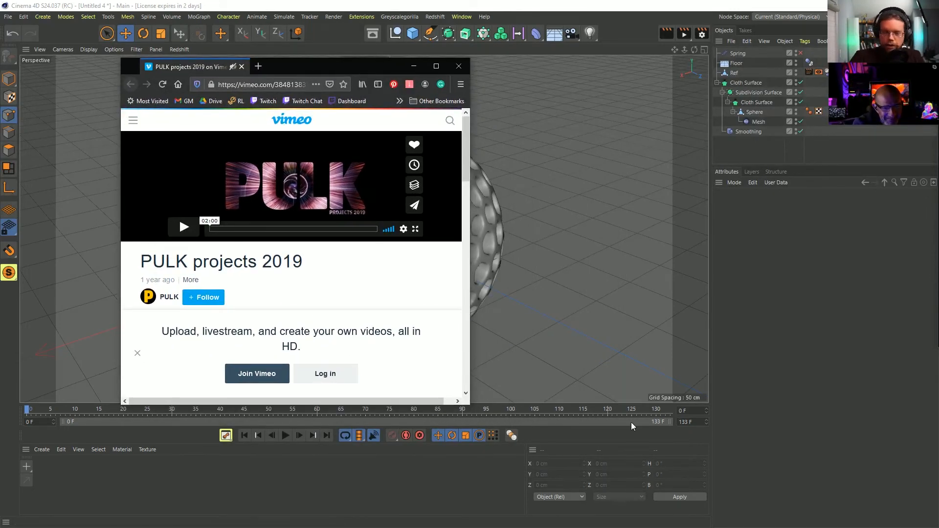
pyautogui.moveTo(471, 406); pyautogui.dragTo(909, 522)
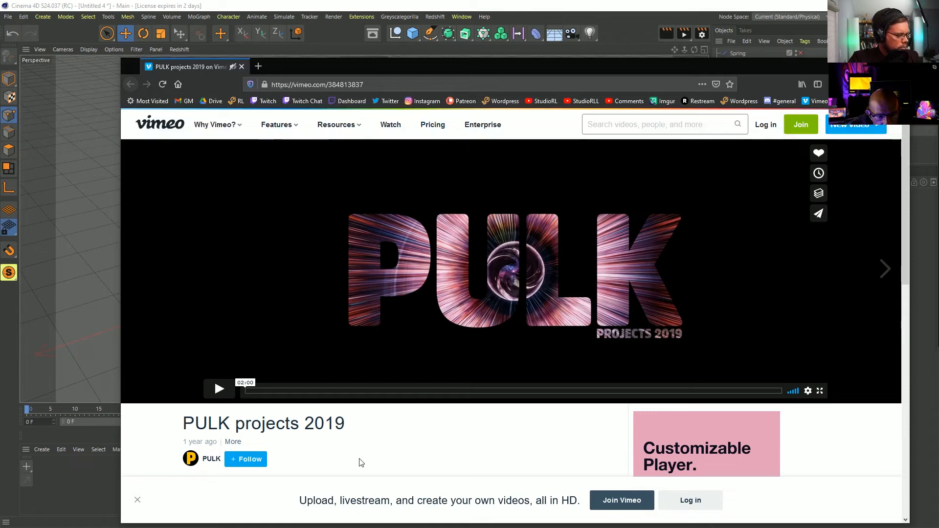
# Play the PULK reel and examine the shots around the 7 to 9 second marks, leaving it paused at 00:07
pyautogui.click(218, 389)
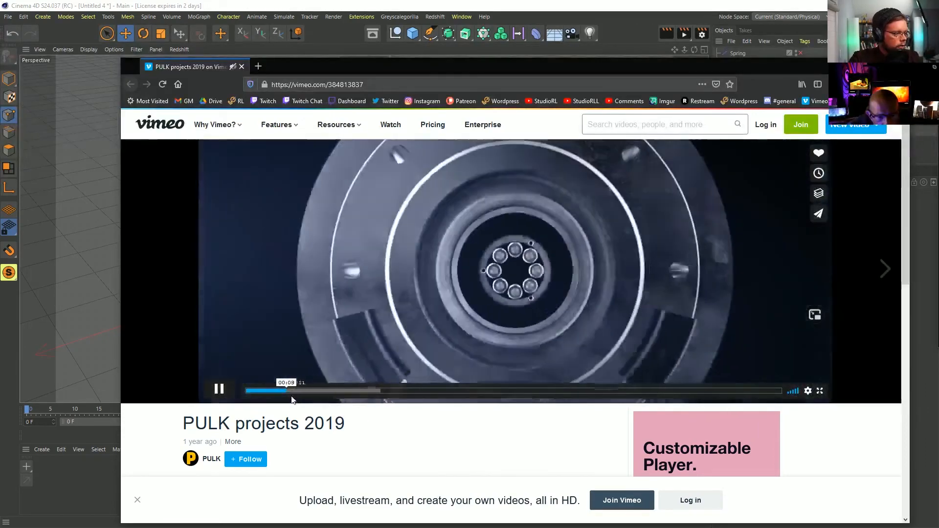
pyautogui.click(282, 392)
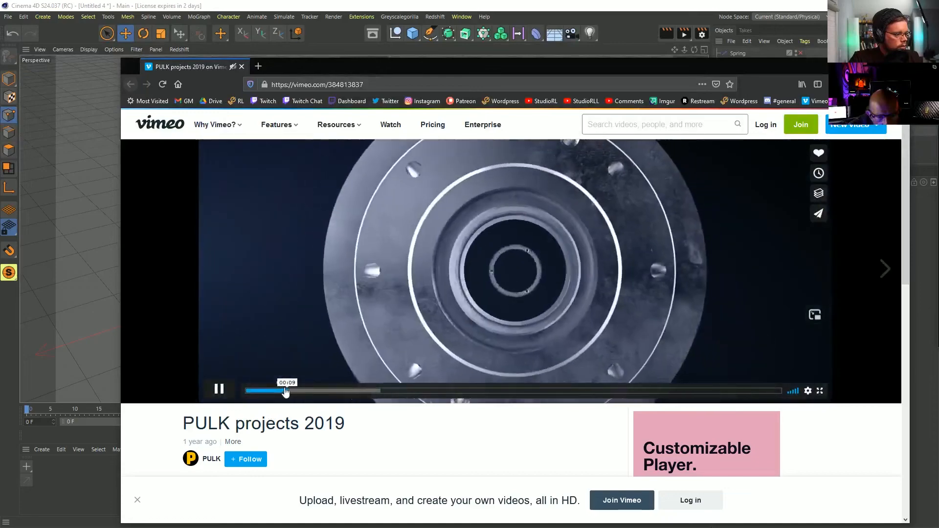
pyautogui.click(274, 391)
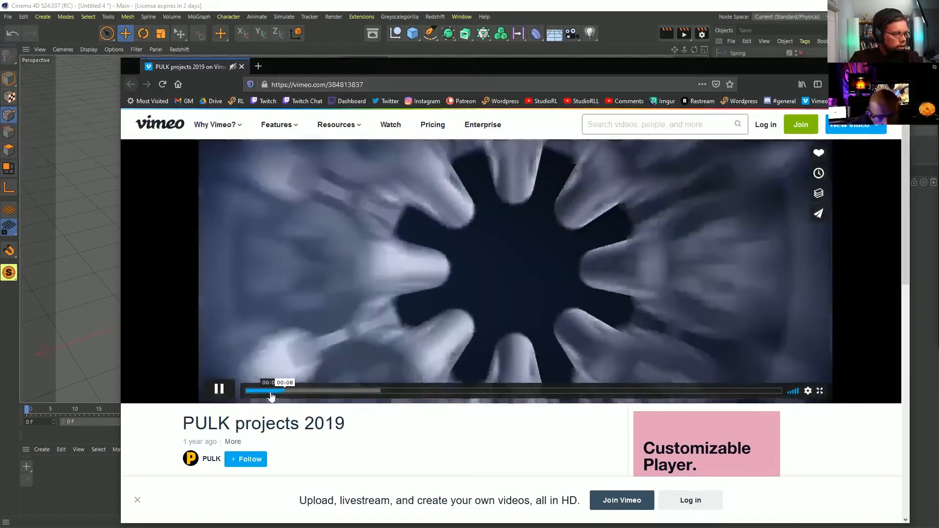
pyautogui.click(269, 391)
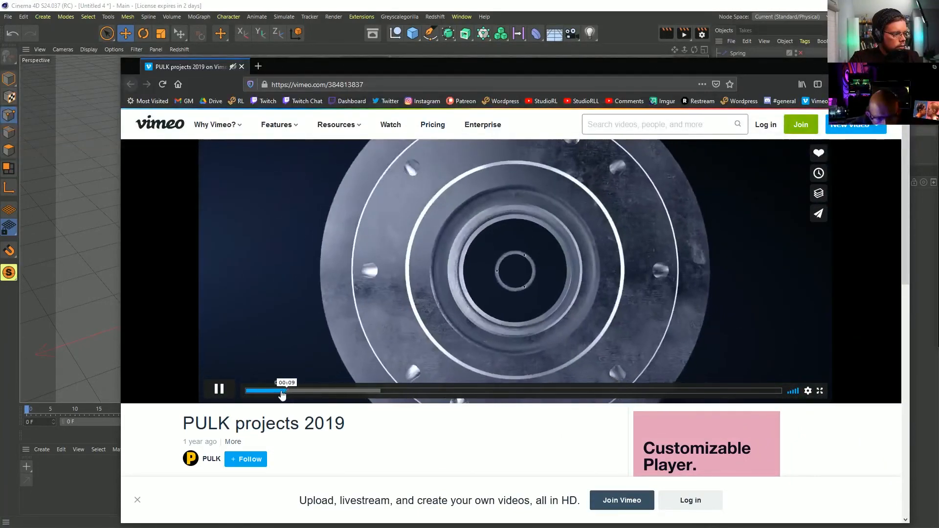
pyautogui.click(281, 391)
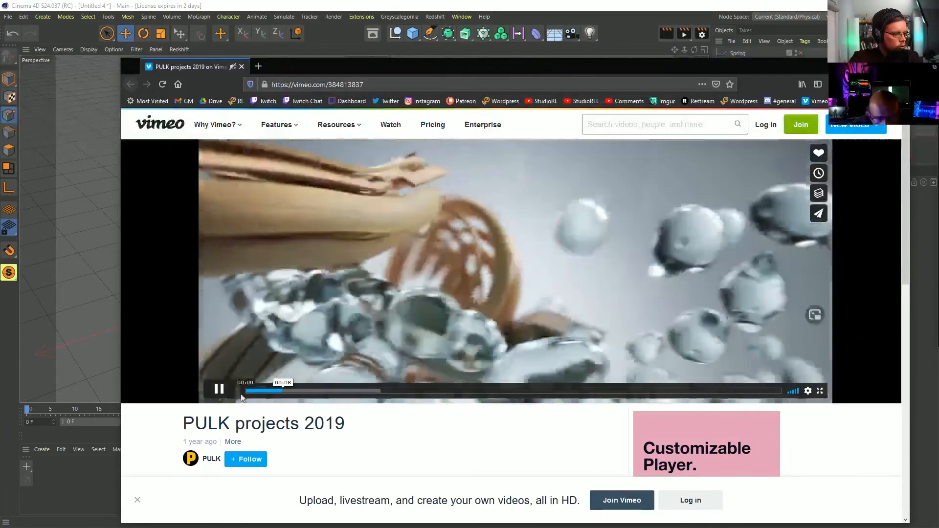
pyautogui.click(222, 391)
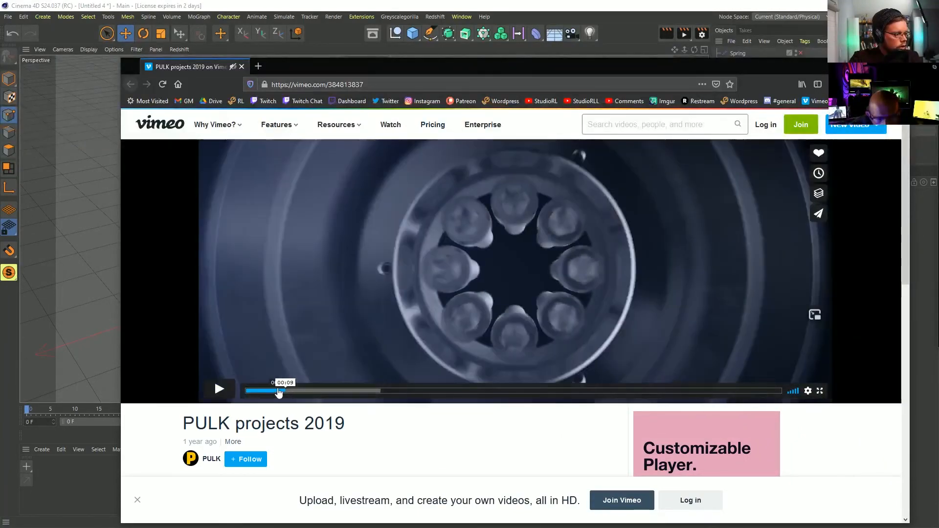
pyautogui.click(277, 392)
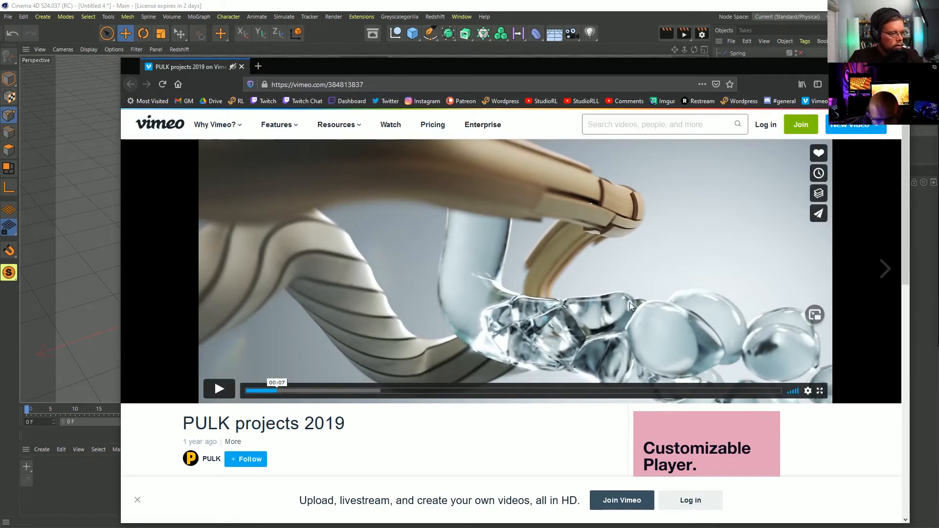
# Return to Cinema 4D, start a new project and add a cylinder stretched to about 762 cm tall
pyautogui.click(621, 10)
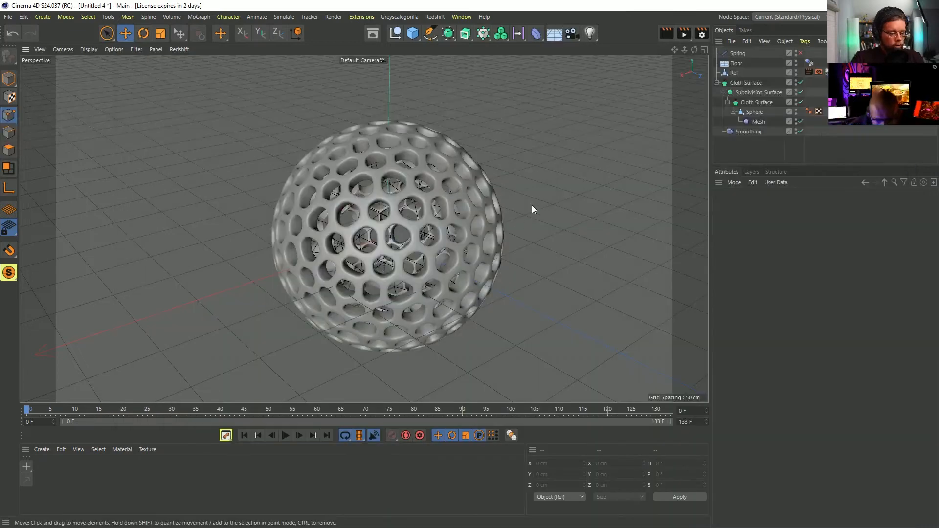
pyautogui.hotkey('ctrl', 'n')
pyautogui.click(418, 38)
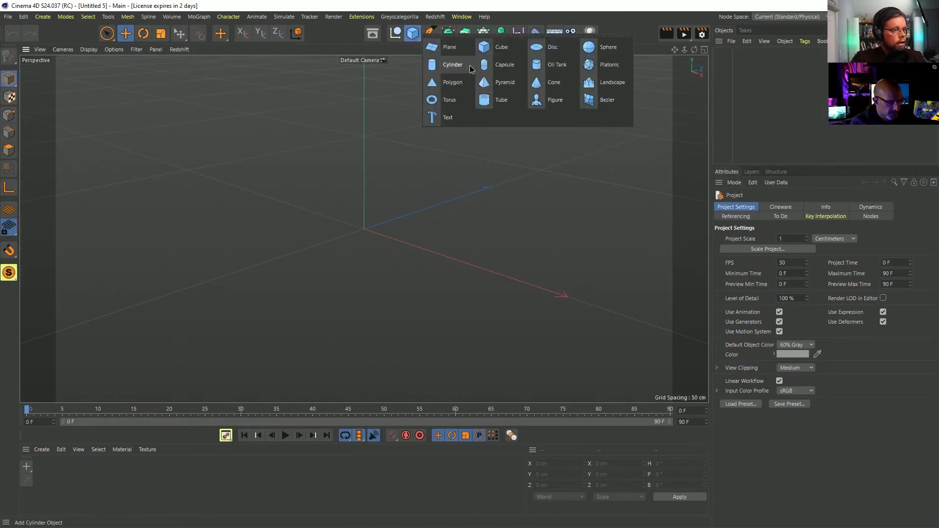
pyautogui.click(454, 65)
pyautogui.moveTo(365, 163); pyautogui.dragTo(364, 29)
pyautogui.keyDown('alt'); pyautogui.moveTo(439, 193); pyautogui.dragTo(313, 232, button='right'); pyautogui.keyUp('alt')
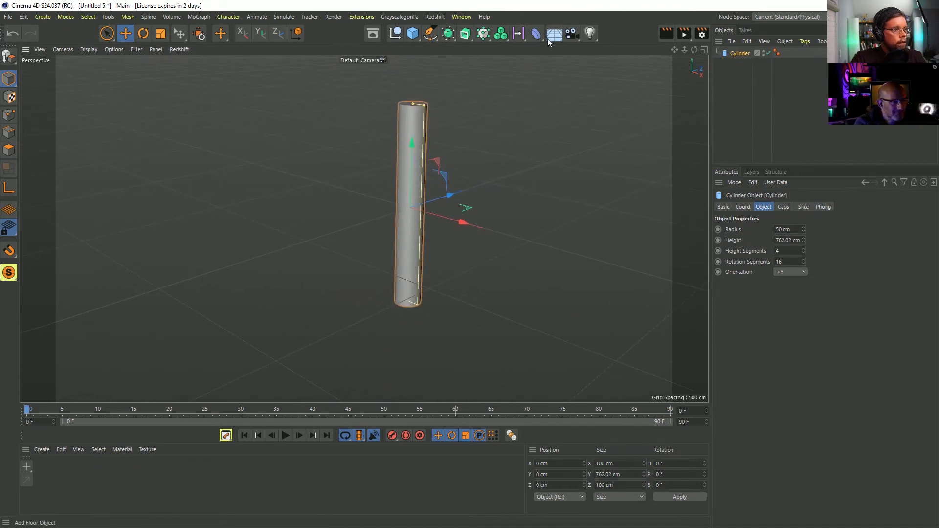
# Put the cylinder in a Voronoi Fracture and delete its default Point Generator distribution source
pyautogui.click(501, 33)
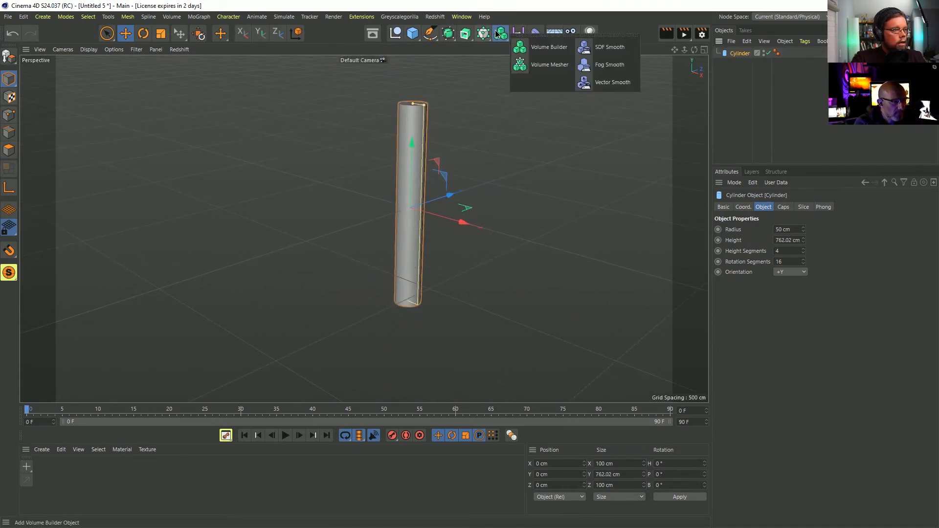
pyautogui.click(483, 33)
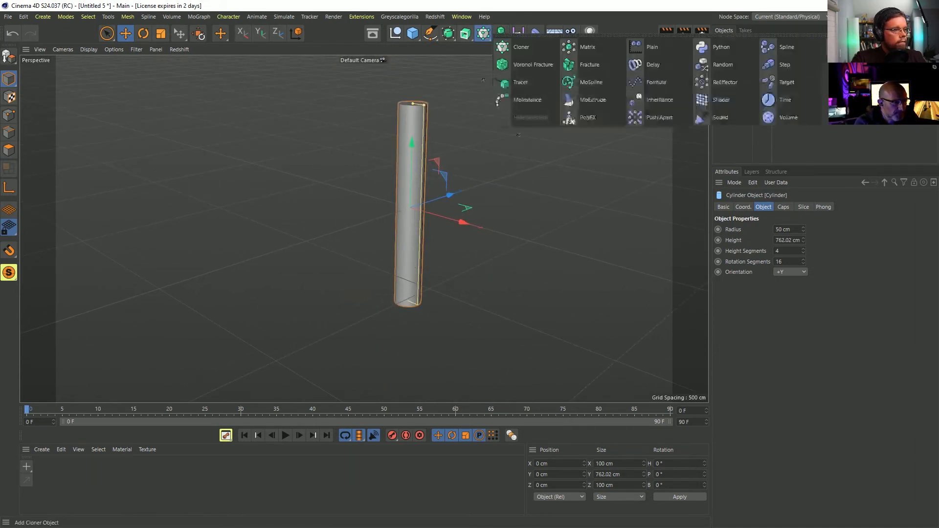
pyautogui.click(526, 66)
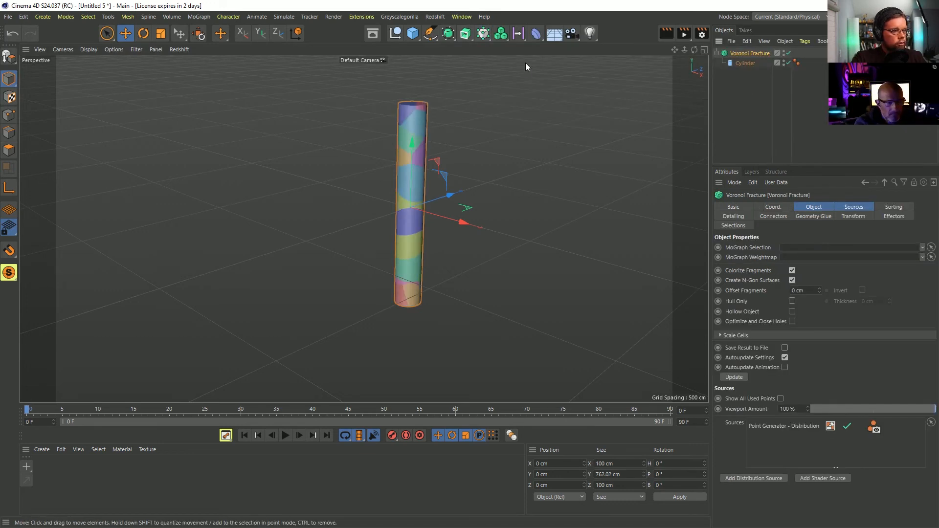
pyautogui.click(860, 208)
pyautogui.click(784, 272)
pyautogui.press('Delete')
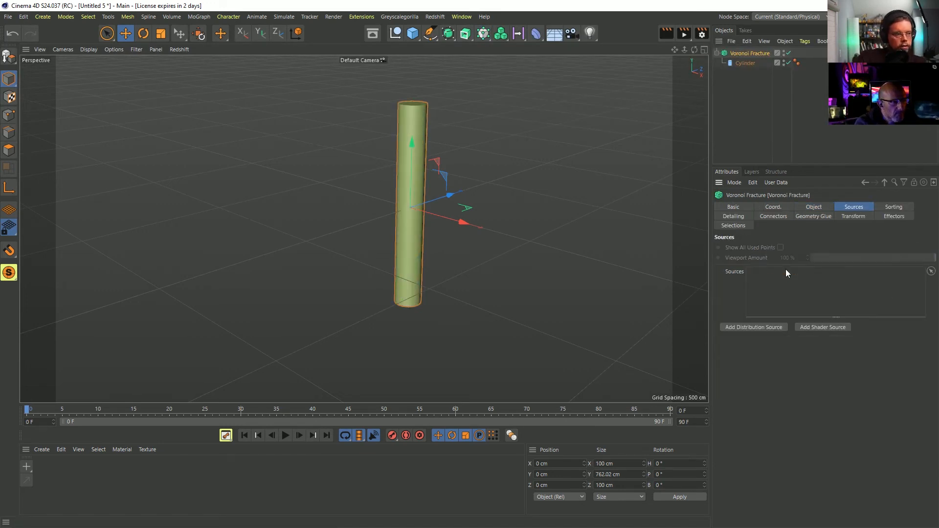
# Add a MoGraph Matrix object to the scene
pyautogui.moveTo(430, 33); pyautogui.dragTo(446, 67)
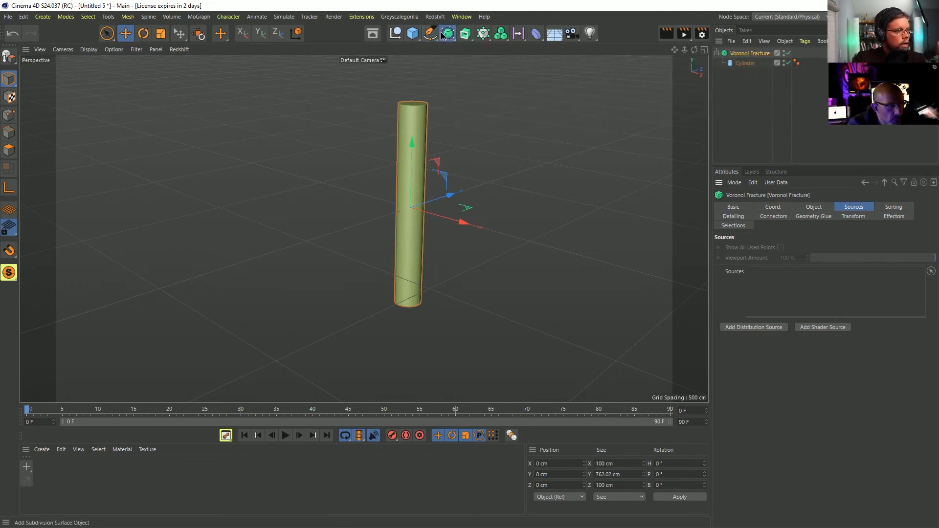
pyautogui.moveTo(449, 5); pyautogui.dragTo(452, 9)
pyautogui.moveTo(538, 11); pyautogui.dragTo(494, 0)
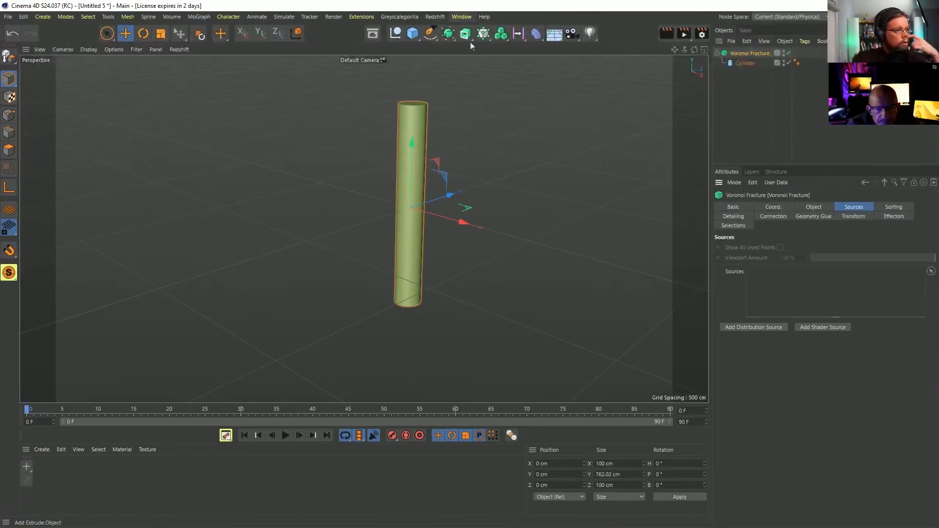
pyautogui.click(484, 33)
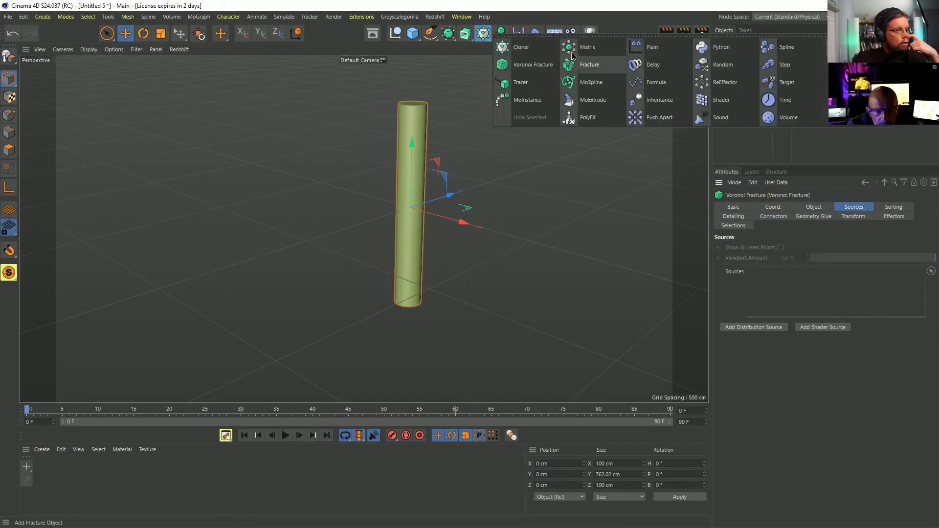
# Set the Matrix to Linear mode with a 20 cm Y step and move it below the cylinder, to about Y -552 cm
pyautogui.click(771, 226)
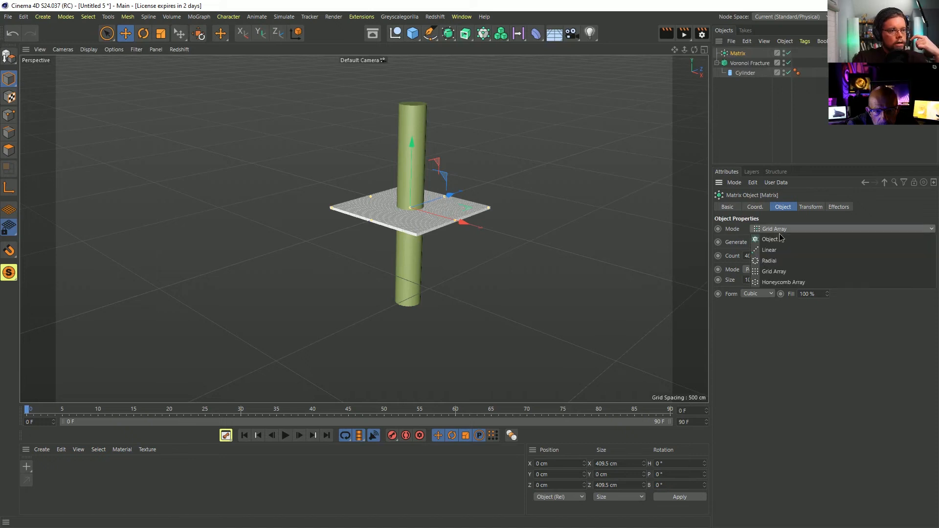
pyautogui.click(782, 247)
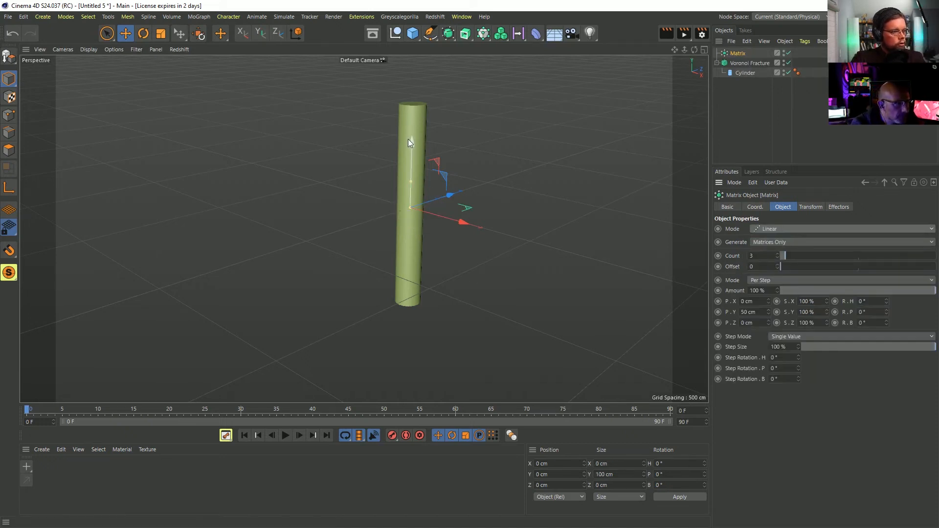
pyautogui.moveTo(409, 139); pyautogui.dragTo(428, 279)
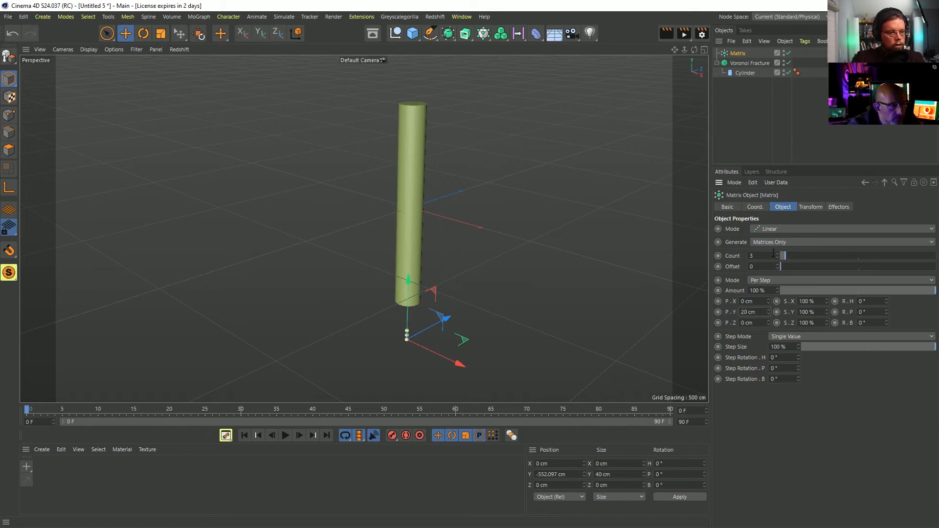
# Animate the Matrix count with keyframes from 0 at frame 0 to 50 at frame 90
pyautogui.moveTo(779, 260)
pyautogui.mouseDown()
pyautogui.moveTo(794, 262)
pyautogui.moveTo(773, 264)
pyautogui.mouseUp()
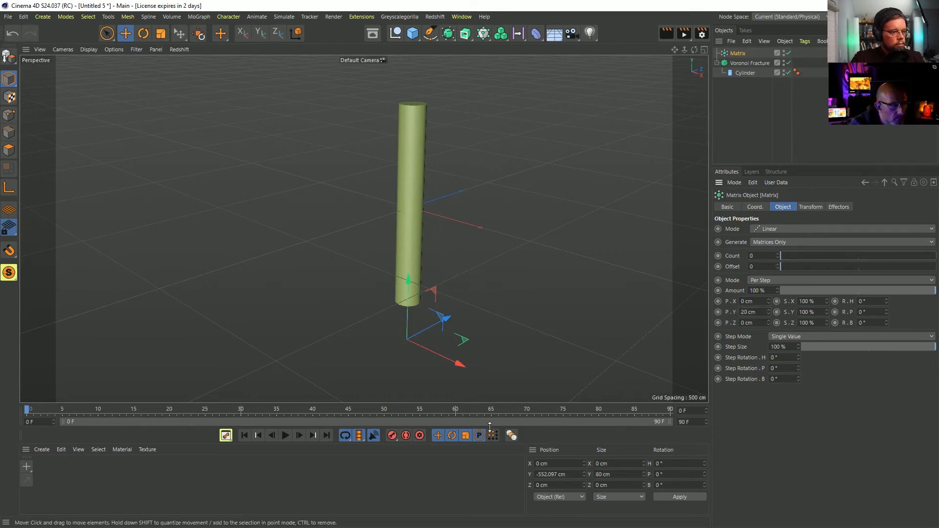
pyautogui.click(718, 256)
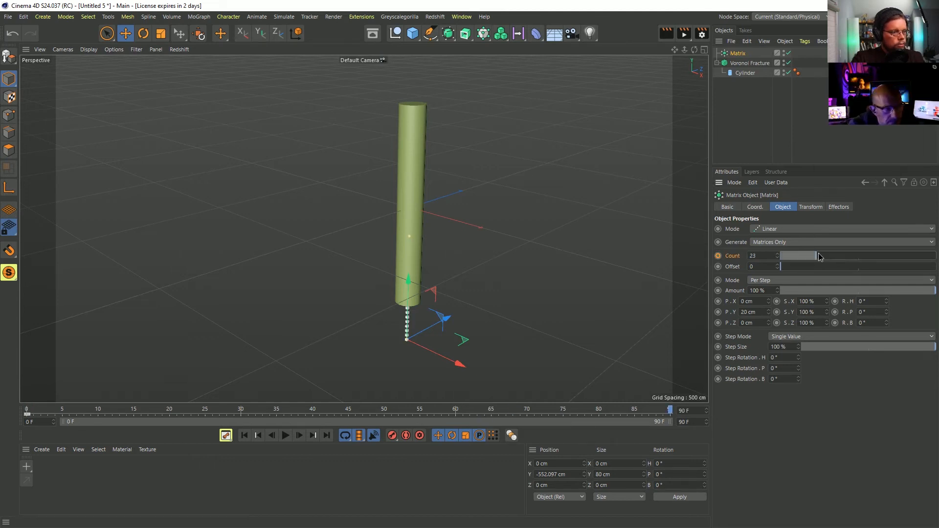
pyautogui.moveTo(819, 255); pyautogui.dragTo(864, 255)
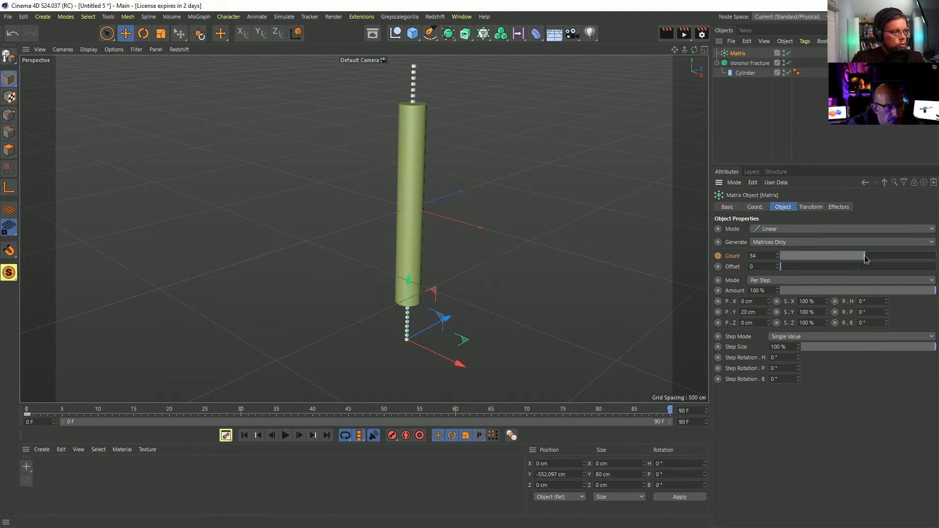
pyautogui.click(718, 256)
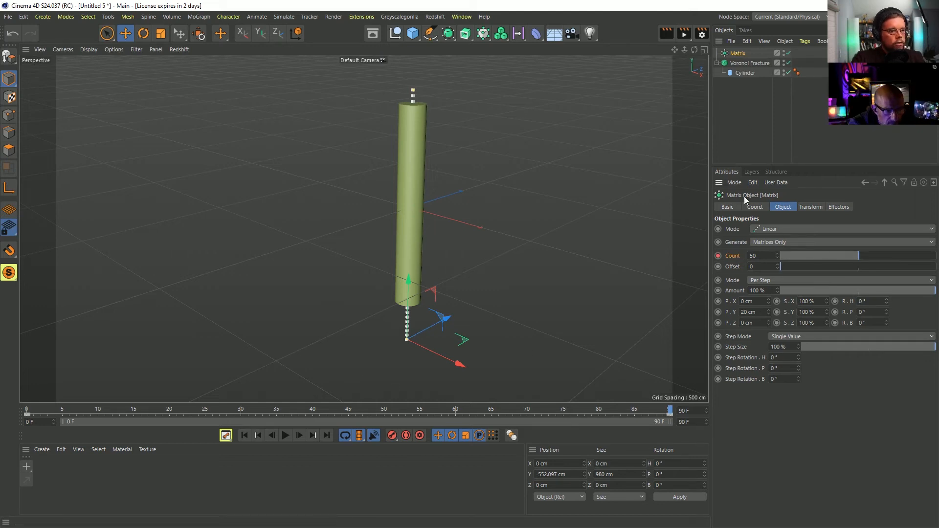
# Apply a Random effector to the Matrix object and return the timeline to frame 0
pyautogui.click(483, 33)
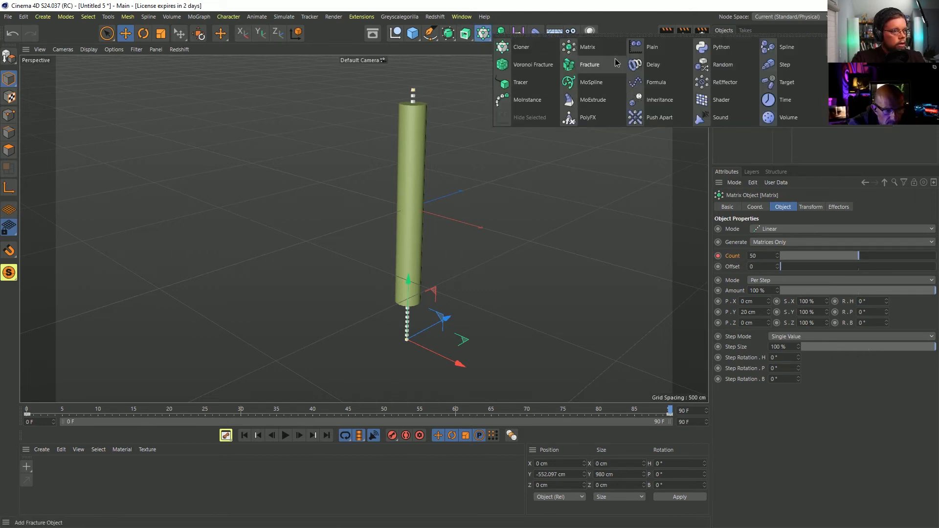
pyautogui.click(722, 65)
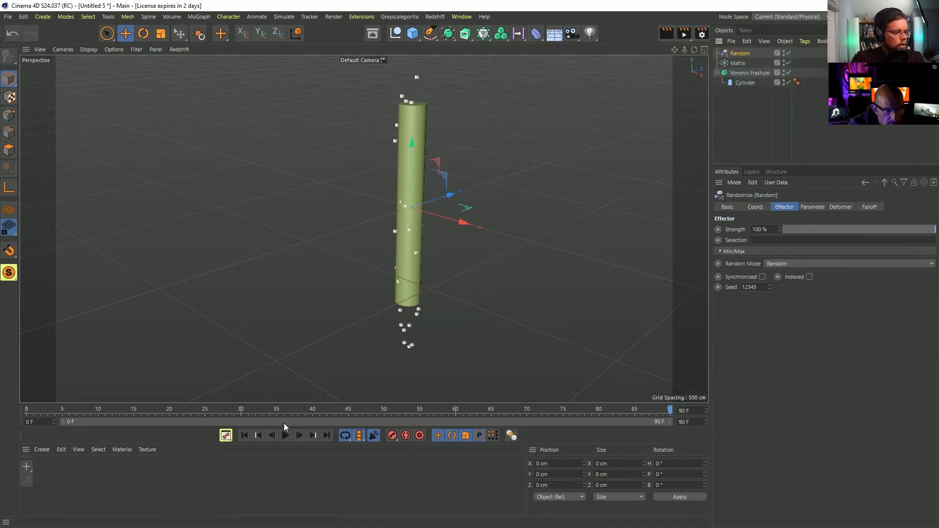
pyautogui.moveTo(242, 410); pyautogui.dragTo(27, 411)
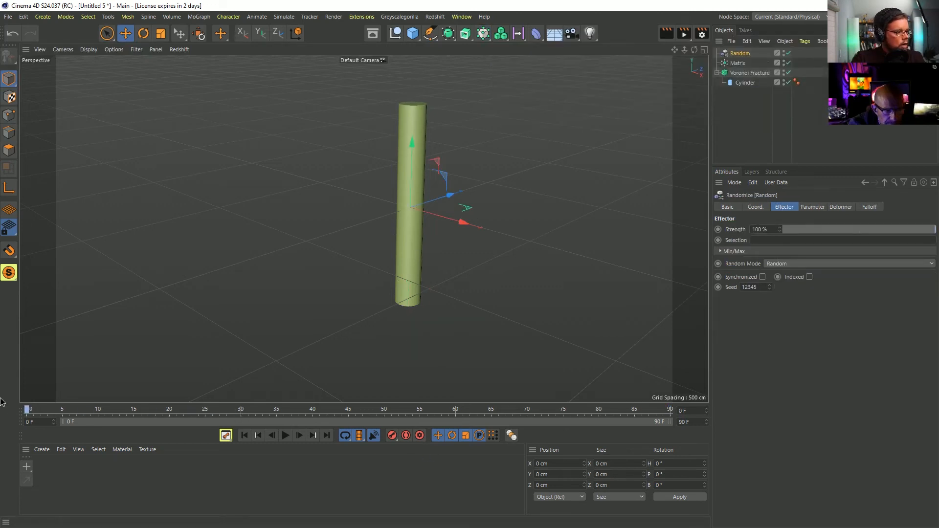
# Add the Matrix object as the Voronoi Fracture's source and scrub the timeline to frame 25
pyautogui.click(749, 72)
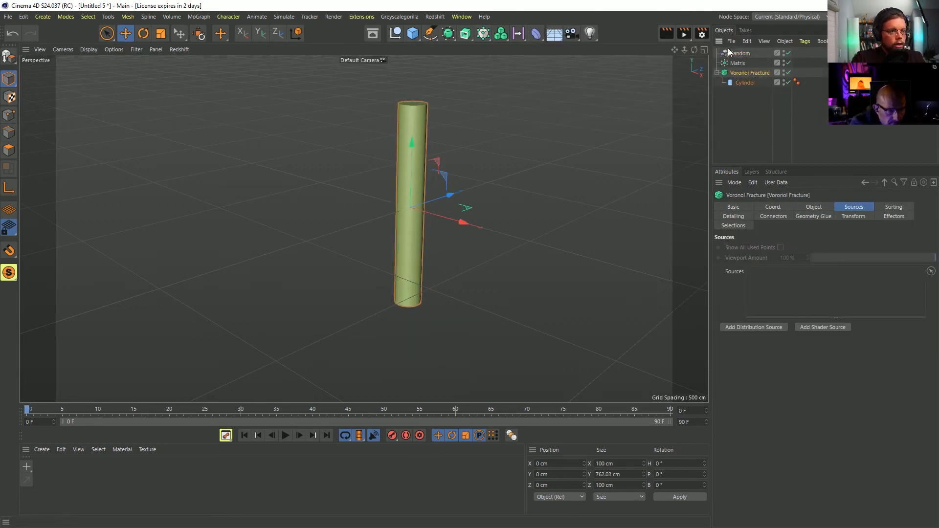
pyautogui.moveTo(765, 310); pyautogui.dragTo(777, 289)
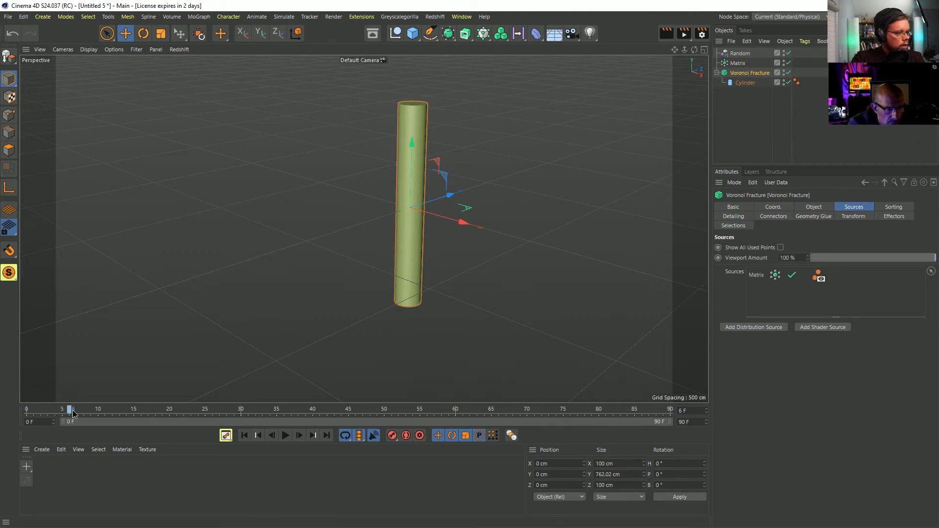
pyautogui.moveTo(160, 414); pyautogui.dragTo(206, 416)
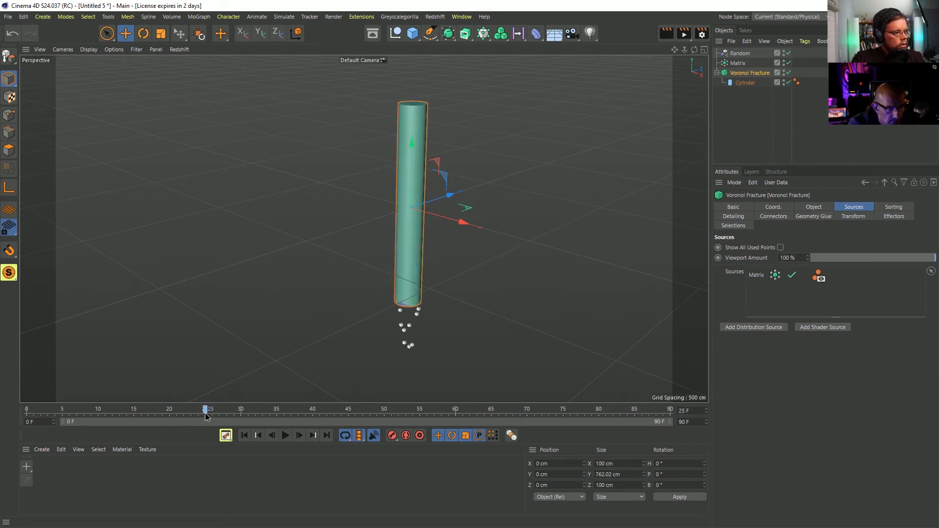
pyautogui.moveTo(399, 303)
pyautogui.keyDown('alt'); pyautogui.mouseDown()
pyautogui.moveTo(303, 280)
pyautogui.moveTo(385, 301)
pyautogui.mouseUp(); pyautogui.keyUp('alt')
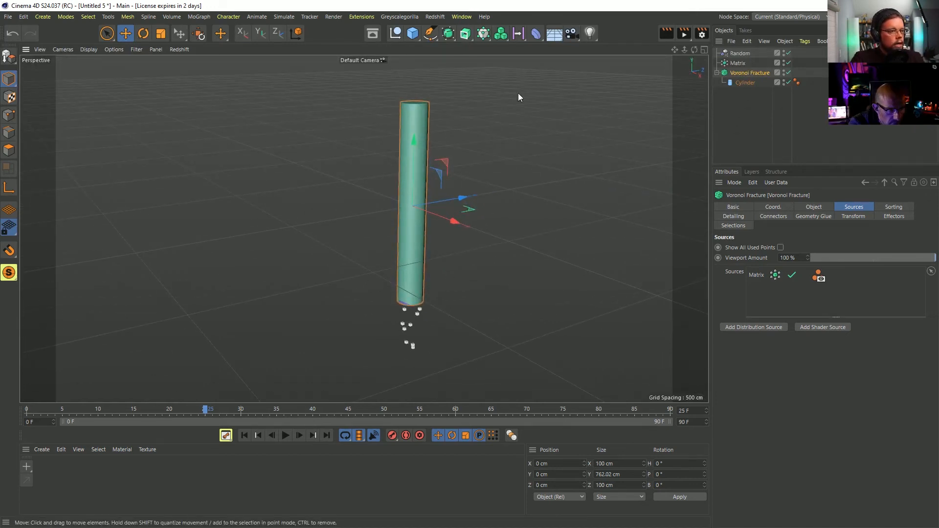
# Try a new Null at about Y 377 cm as an extra Voronoi Fracture source, and remove it
pyautogui.click(43, 17)
pyautogui.click(54, 33)
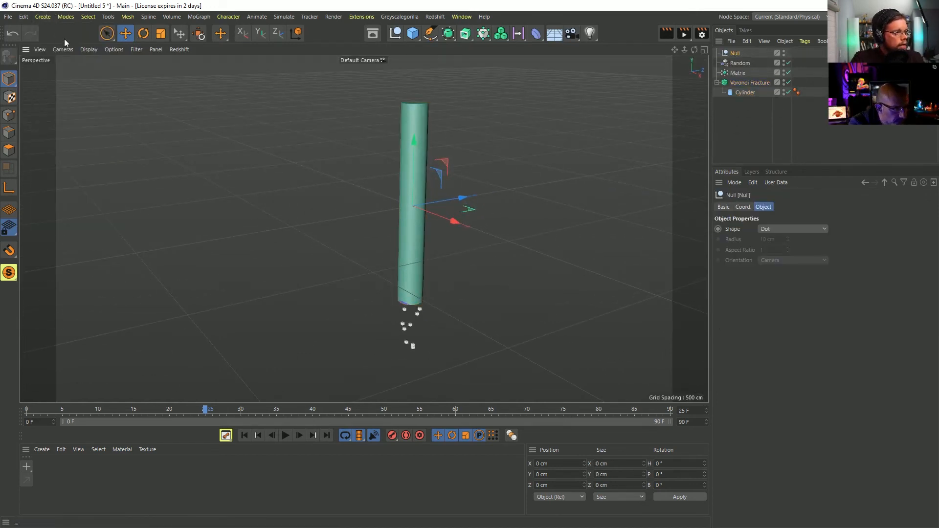
pyautogui.click(744, 84)
pyautogui.moveTo(772, 311); pyautogui.dragTo(773, 309)
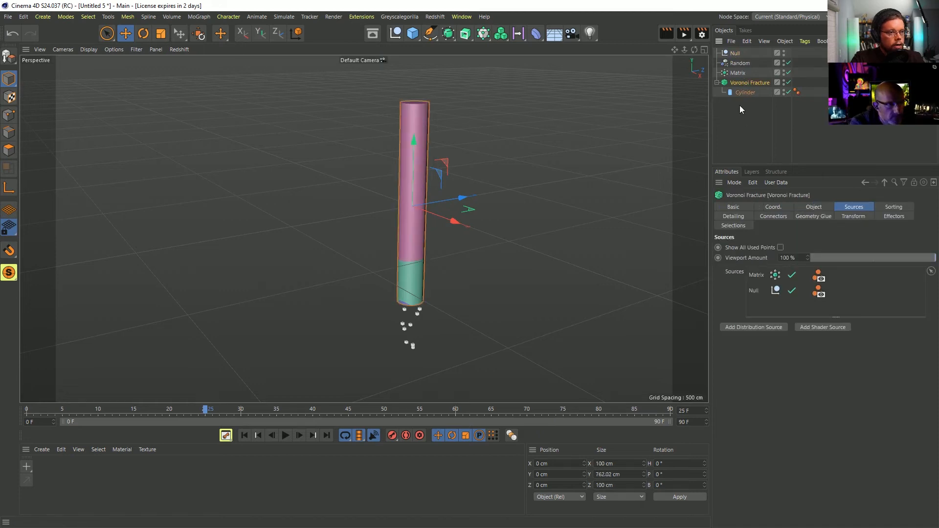
pyautogui.click(735, 53)
pyautogui.moveTo(414, 147); pyautogui.dragTo(414, 103)
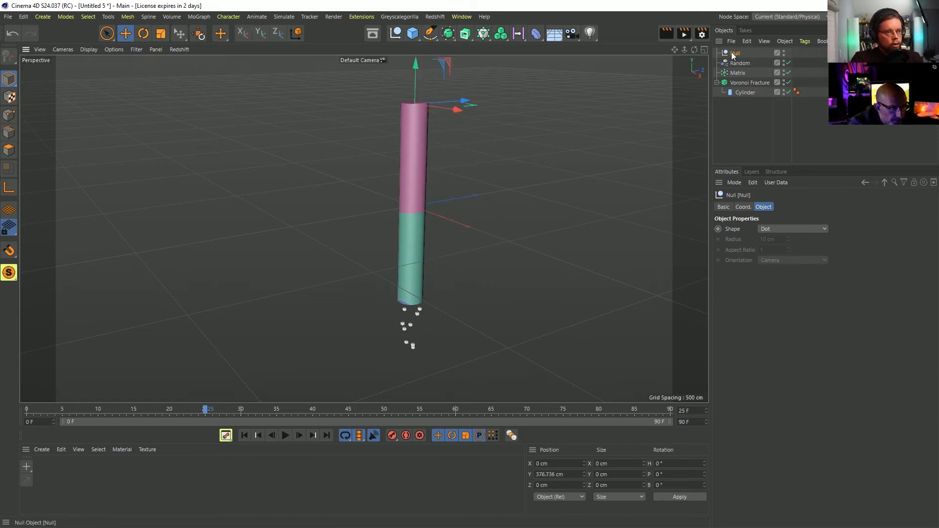
pyautogui.press('Delete')
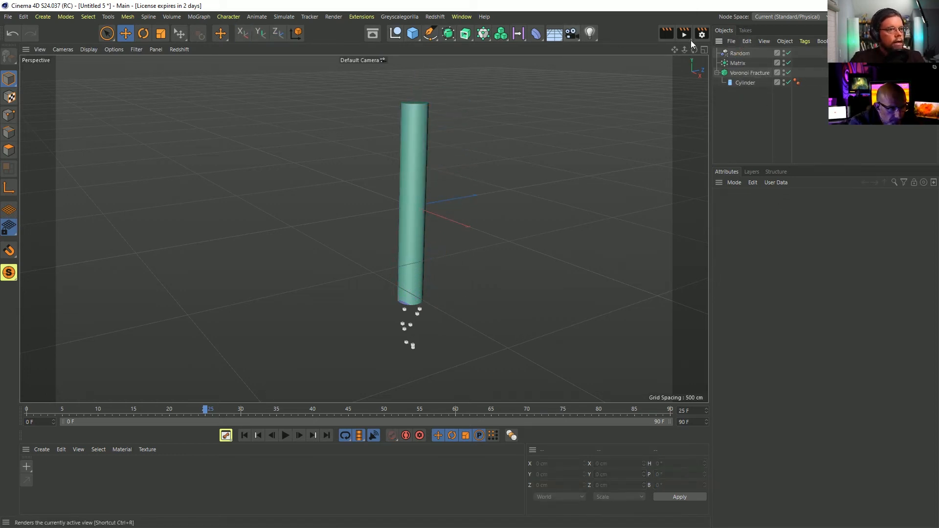
# Try wrapping the Voronoi Fracture in a Subdivision Surface, and take the fracture back out of it
pyautogui.click(739, 74)
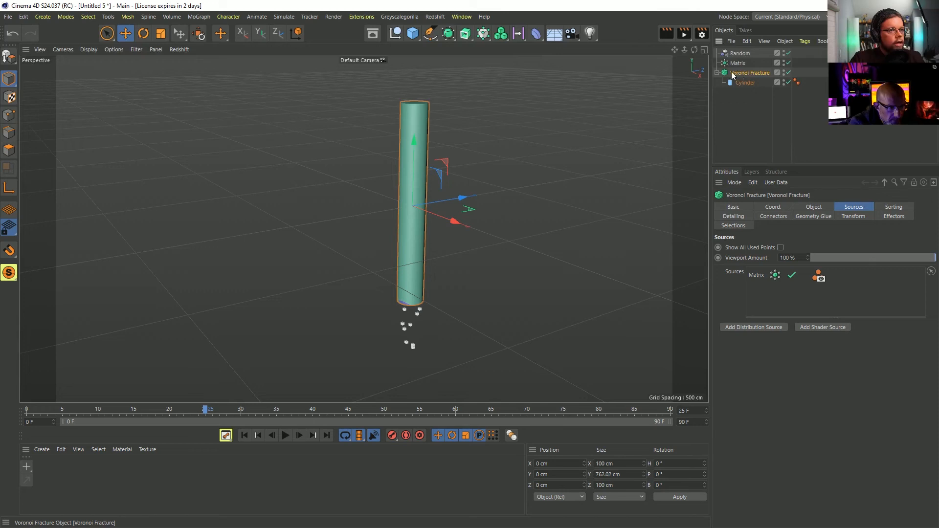
pyautogui.keyDown('alt'); pyautogui.click(464, 34); pyautogui.keyUp('alt')
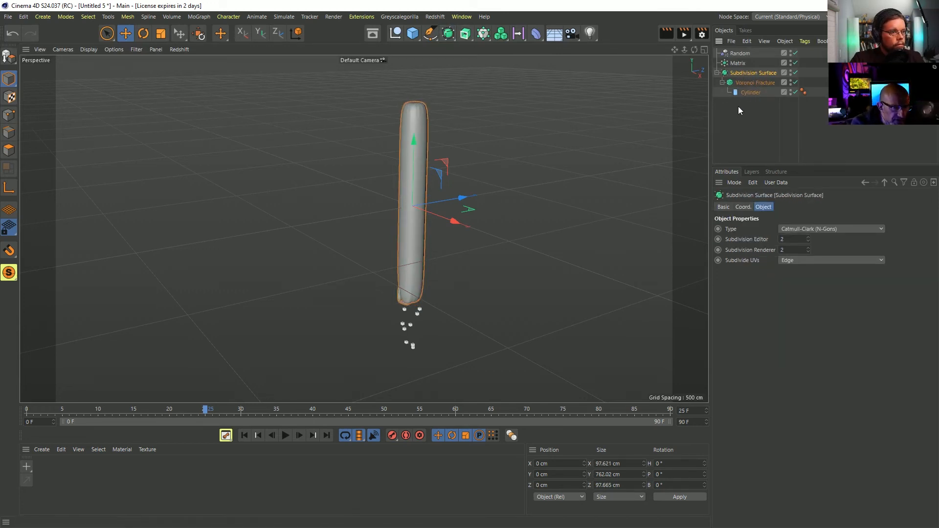
pyautogui.click(753, 83)
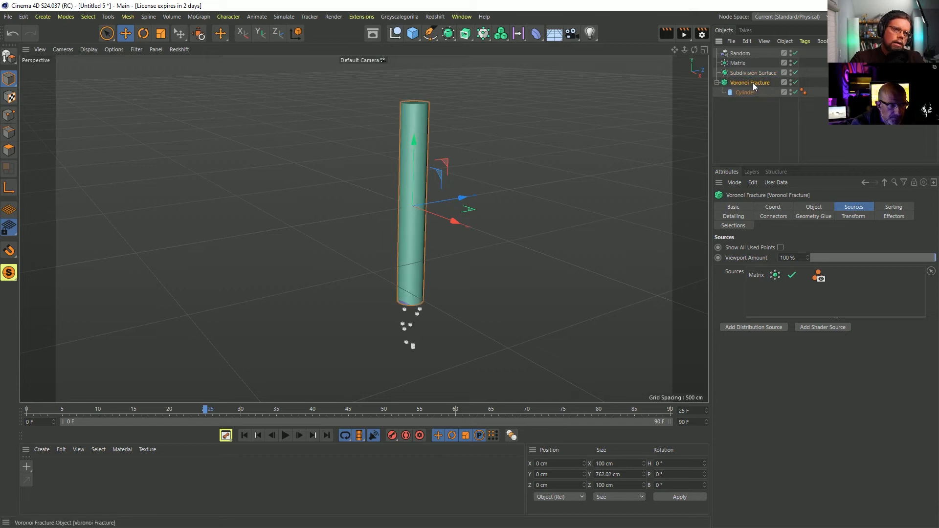
# Enable Geometry Glue on the Voronoi Fracture with the Falloff glue type and add a glue falloff
pyautogui.click(811, 217)
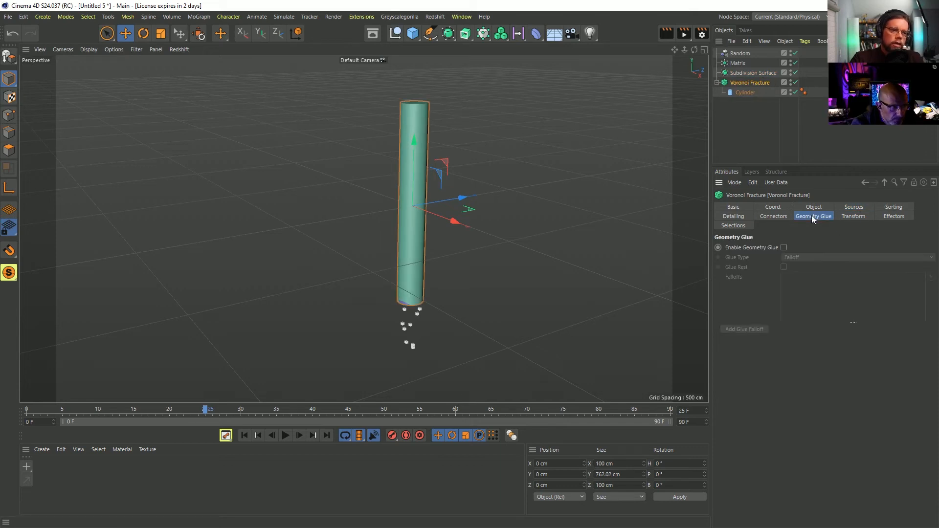
pyautogui.click(783, 248)
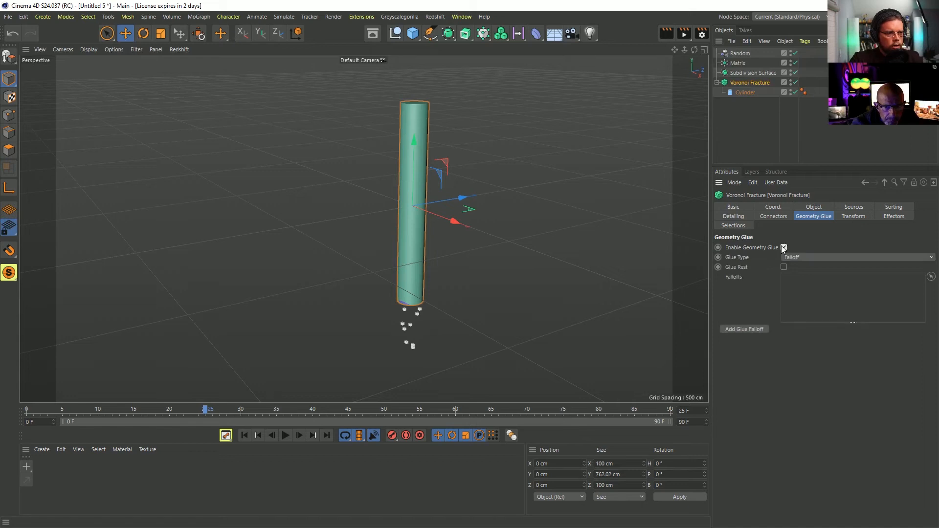
pyautogui.click(795, 258)
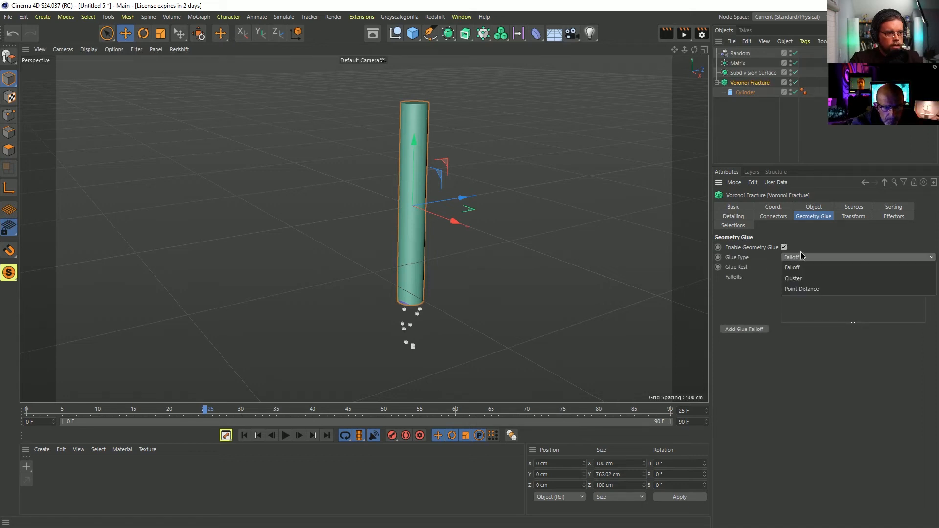
pyautogui.click(800, 257)
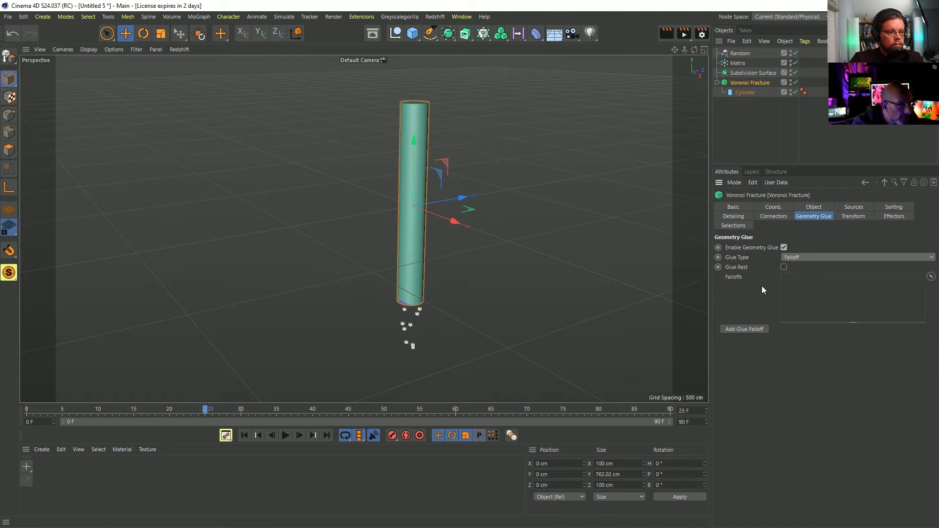
pyautogui.click(748, 328)
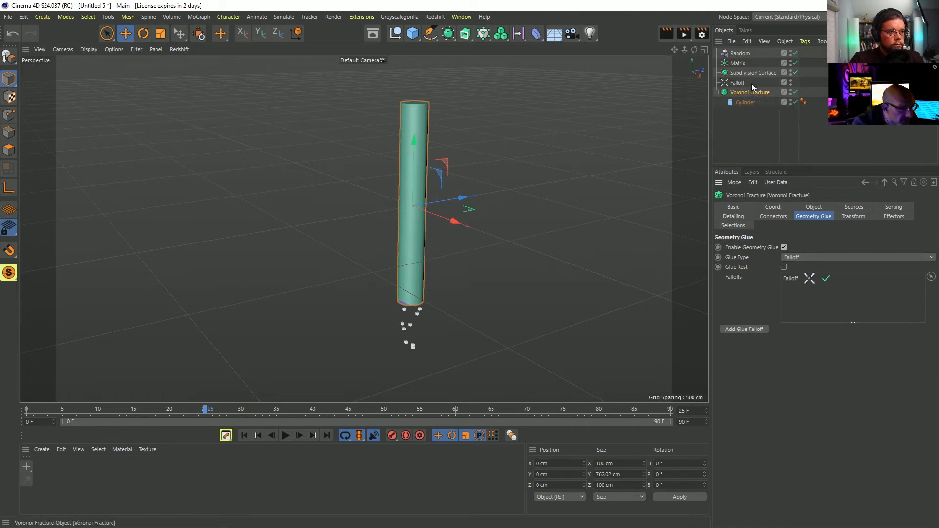
# Advance the animation to frame 90 and raise the Falloff object above the cylinder to about Y 483 cm
pyautogui.click(739, 63)
pyautogui.press('F8')
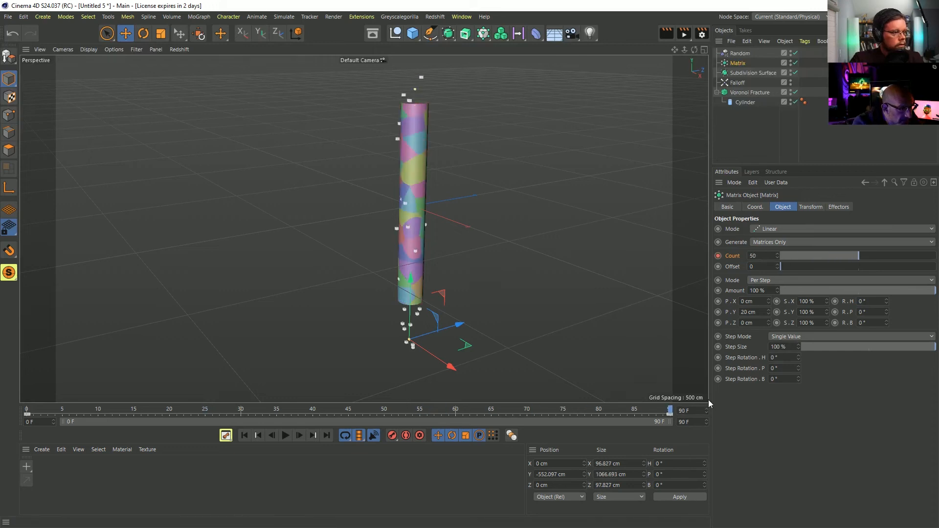
pyautogui.click(736, 83)
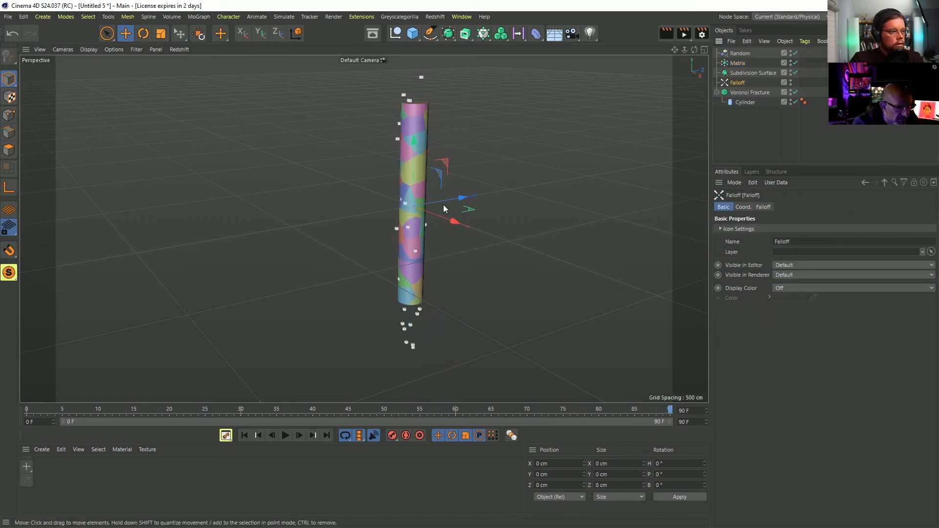
pyautogui.moveTo(412, 160); pyautogui.dragTo(415, 31)
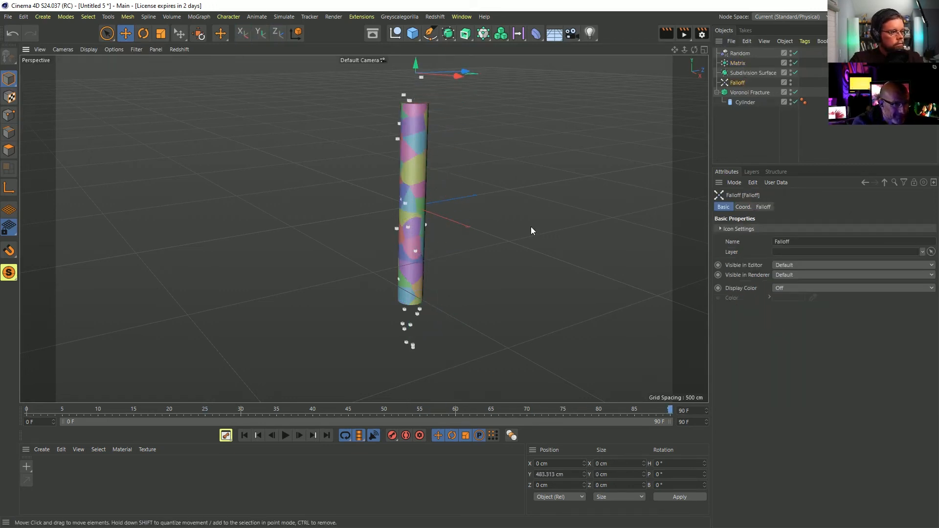
pyautogui.keyDown('alt'); pyautogui.moveTo(448, 262); pyautogui.dragTo(424, 274); pyautogui.keyUp('alt')
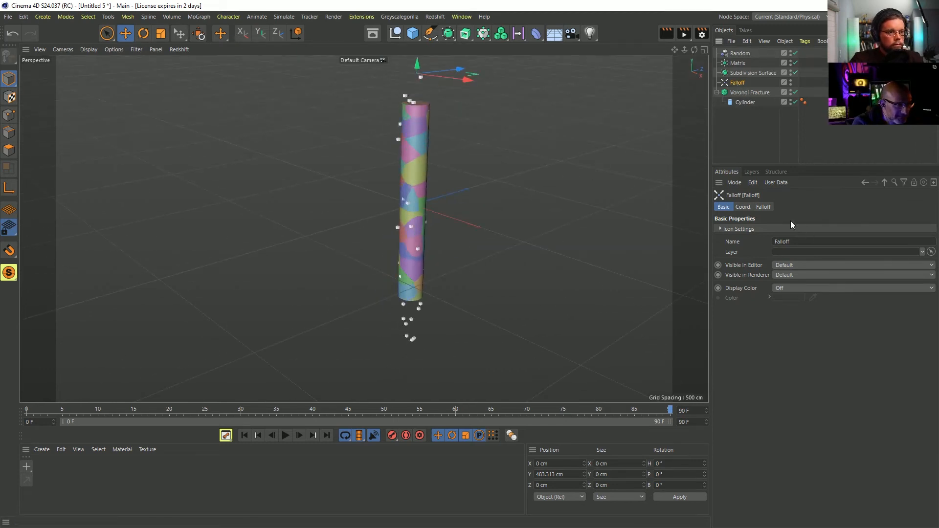
# Add a Spherical Field to the Falloff, enlarge it to about 666 cm and lower it to about Y -131 cm
pyautogui.click(768, 208)
pyautogui.click(736, 302)
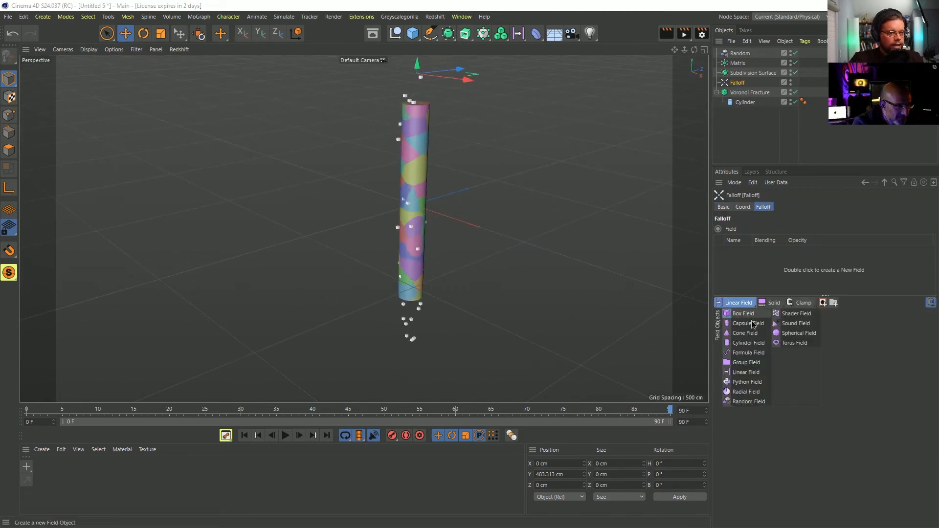
pyautogui.click(795, 331)
pyautogui.moveTo(438, 79); pyautogui.dragTo(541, 99)
pyautogui.moveTo(420, 66); pyautogui.dragTo(465, 105)
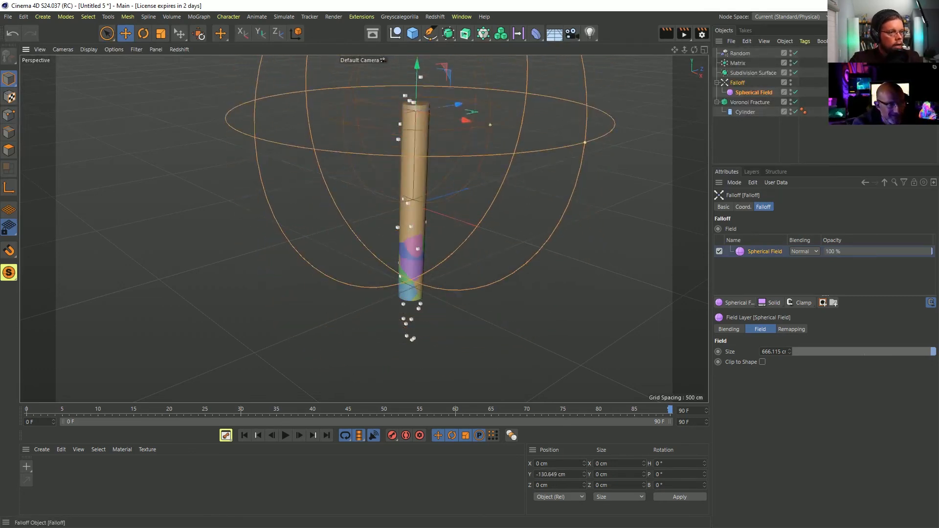
# Wrap the Voronoi Fracture in a new Subdivision Surface and inspect the cylinder's fractured lower end
pyautogui.click(749, 101)
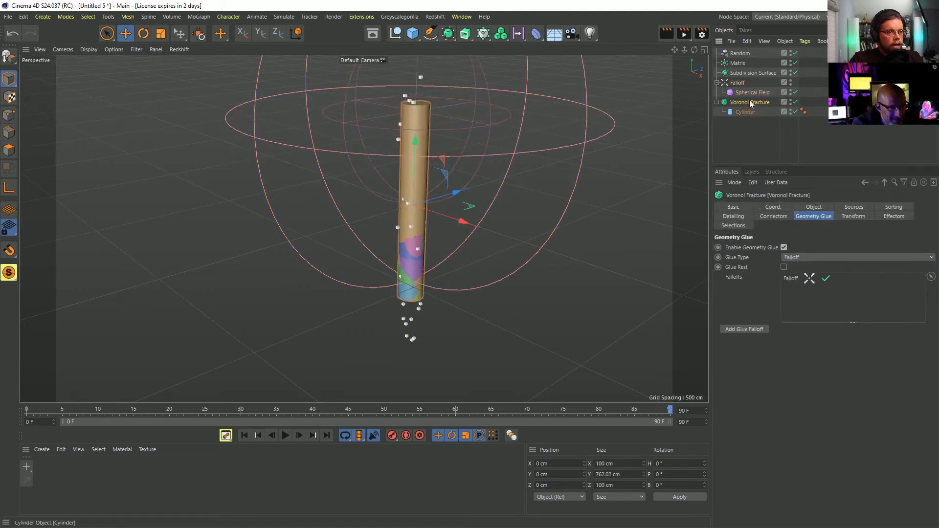
pyautogui.keyDown('alt'); pyautogui.click(449, 33); pyautogui.keyUp('alt')
pyautogui.scroll(3, 416, 255)
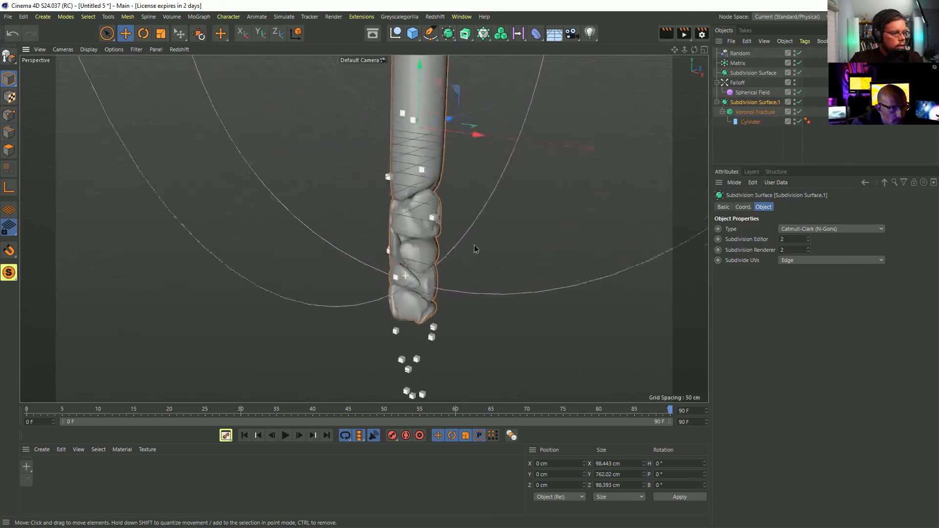
pyautogui.keyDown('alt'); pyautogui.moveTo(474, 249); pyautogui.dragTo(528, 240, button='right'); pyautogui.keyUp('alt')
pyautogui.keyDown('alt'); pyautogui.moveTo(528, 240); pyautogui.dragTo(602, 228); pyautogui.keyUp('alt')
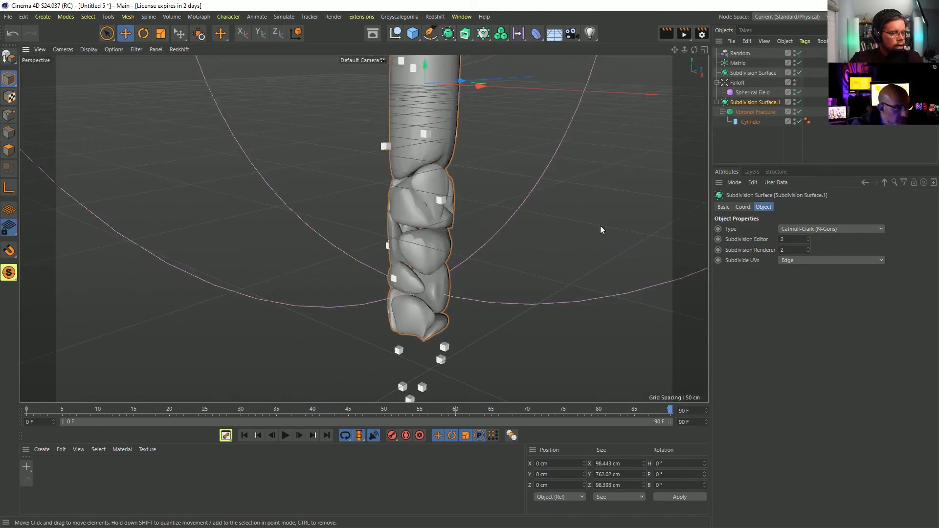
# Insert a Cloth Surface as parent of the Voronoi Fracture, inside the Subdivision Surface
pyautogui.click(744, 112)
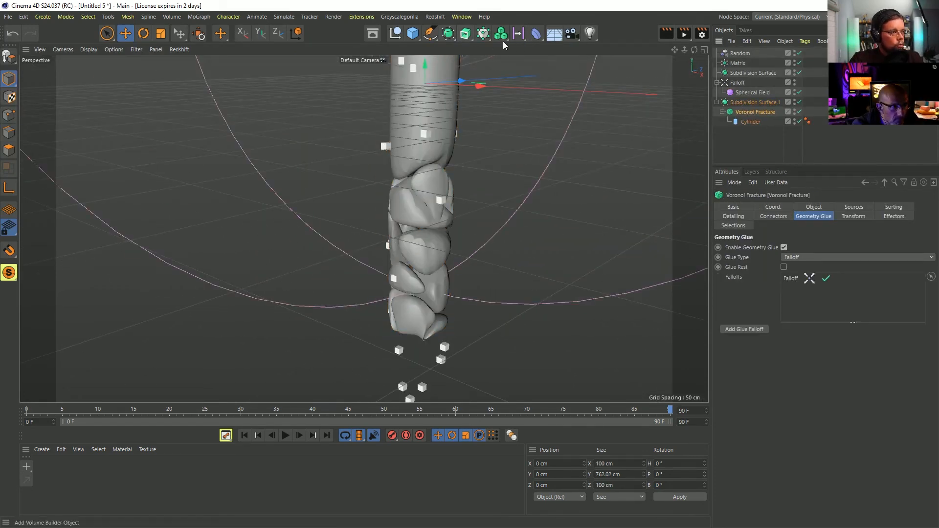
pyautogui.click(448, 34)
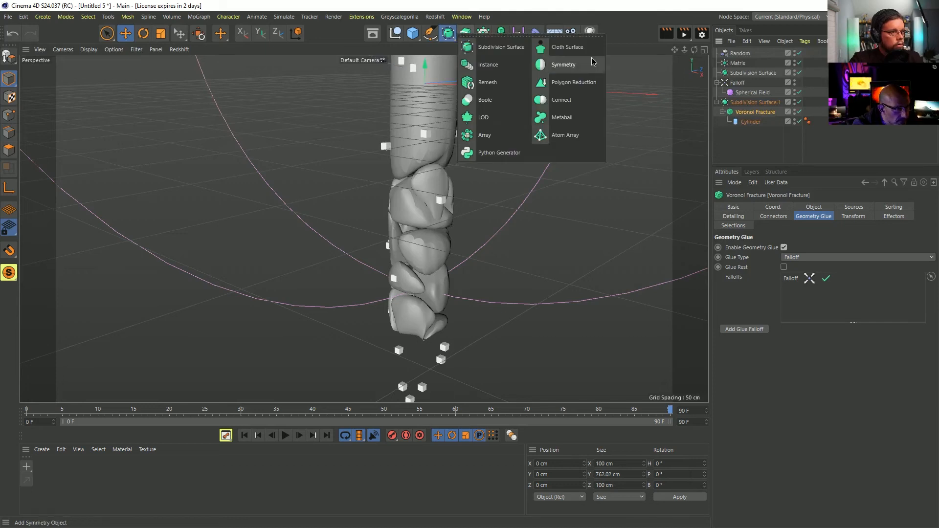
pyautogui.click(567, 47)
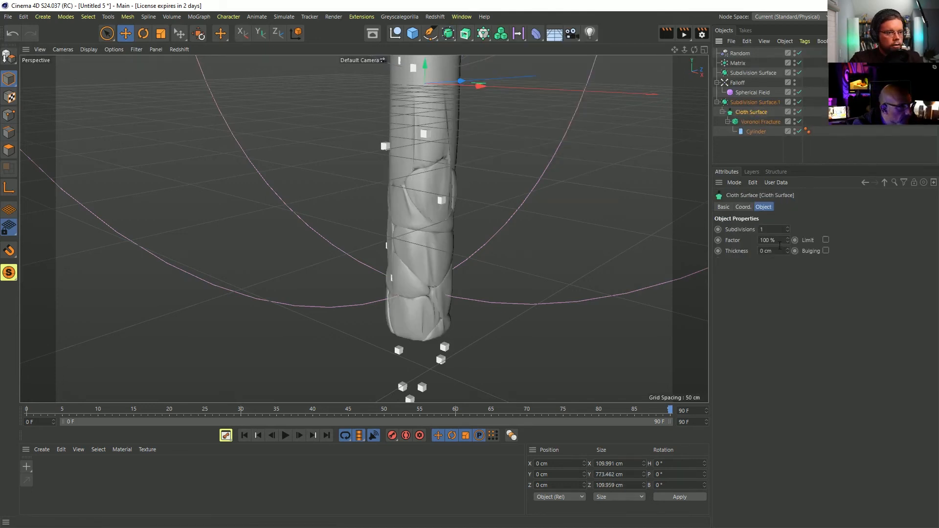
pyautogui.keyDown('alt'); pyautogui.moveTo(421, 272); pyautogui.dragTo(413, 232); pyautogui.keyUp('alt')
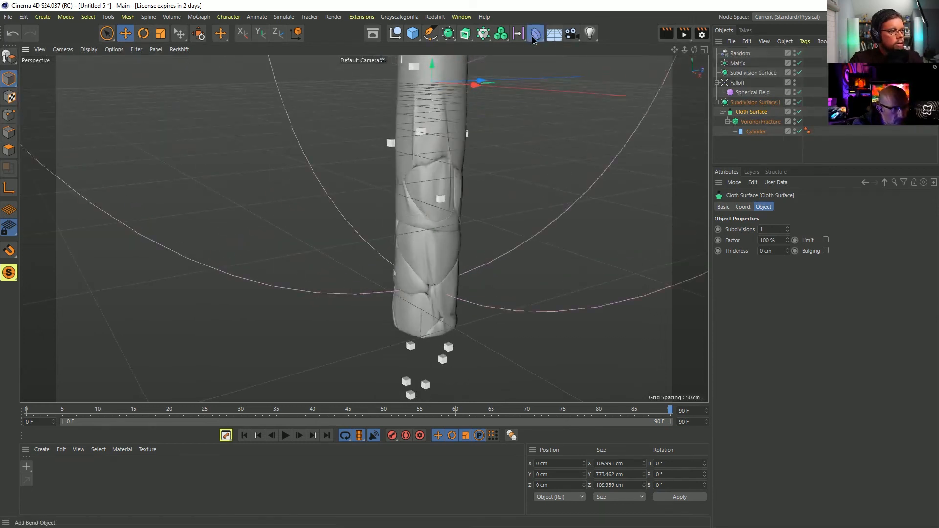
# Add a Smoothing deformer inside the Subdivision Surface, above the Cloth Surface
pyautogui.click(534, 40)
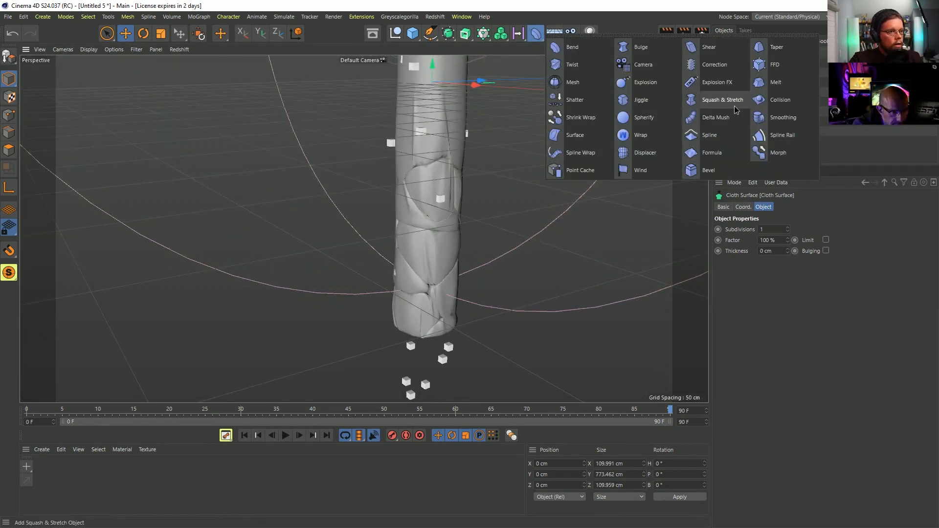
pyautogui.click(782, 117)
pyautogui.moveTo(742, 53); pyautogui.dragTo(757, 120)
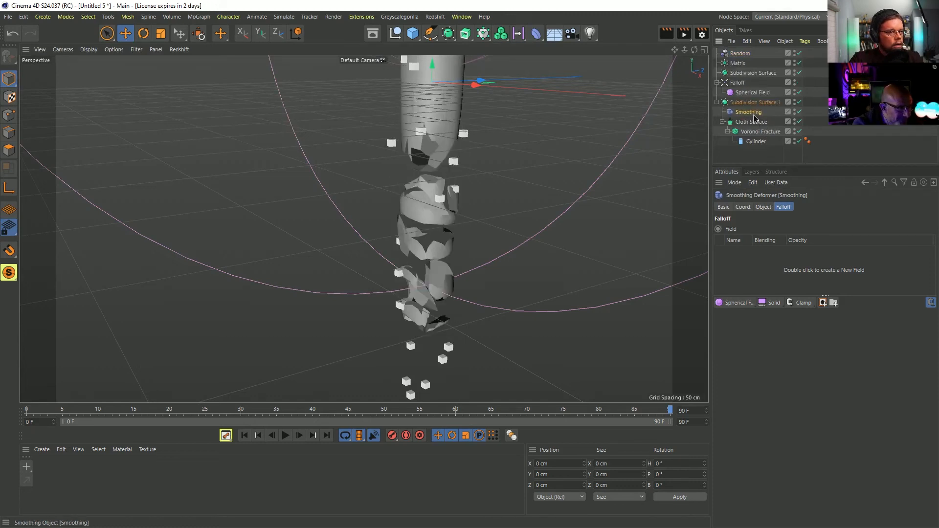
# Reorder the Smoothing deformer below the Cloth Surface and set its iterations to 24
pyautogui.click(764, 207)
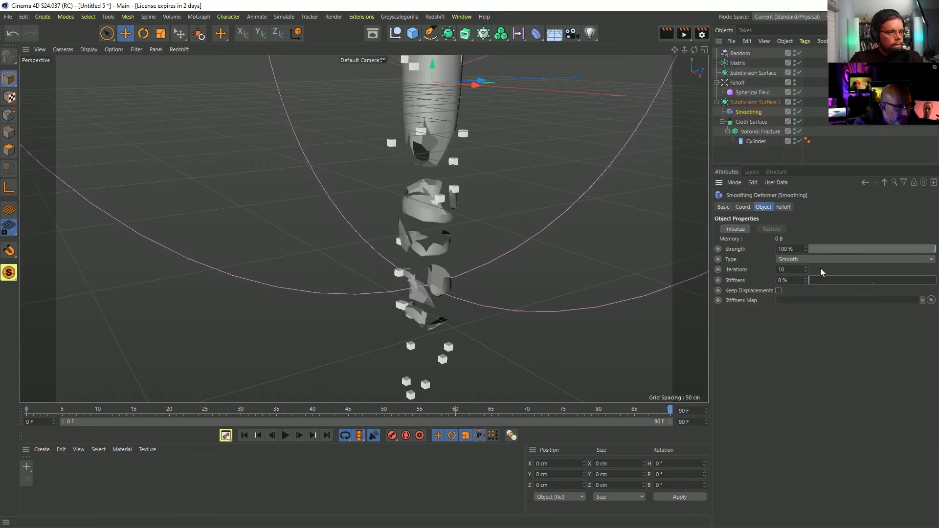
pyautogui.moveTo(804, 269); pyautogui.dragTo(805, 283)
pyautogui.moveTo(563, 156)
pyautogui.keyDown('alt'); pyautogui.mouseDown()
pyautogui.moveTo(525, 209)
pyautogui.moveTo(557, 164)
pyautogui.mouseUp(); pyautogui.keyUp('alt')
pyautogui.moveTo(746, 123); pyautogui.dragTo(748, 109)
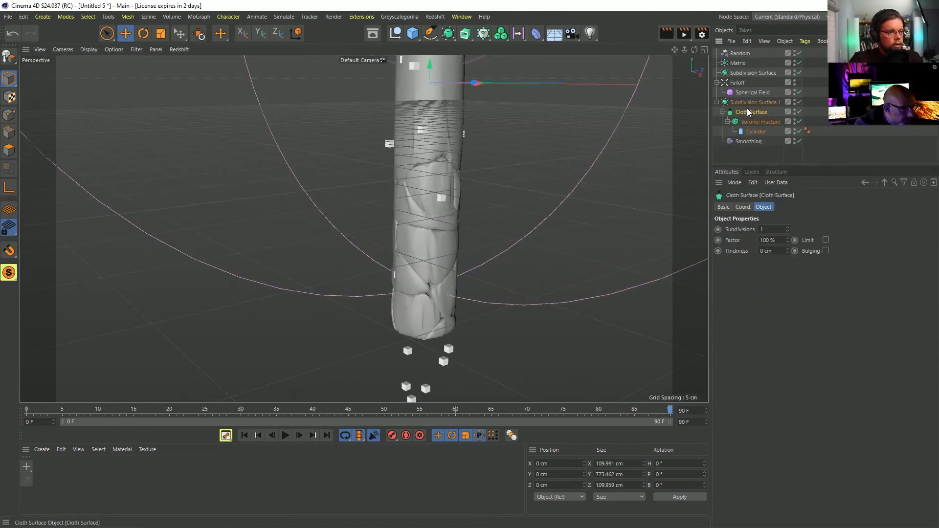
pyautogui.click(742, 142)
pyautogui.moveTo(805, 269); pyautogui.dragTo(805, 258)
pyautogui.keyDown('alt'); pyautogui.moveTo(362, 228); pyautogui.dragTo(452, 266); pyautogui.keyUp('alt')
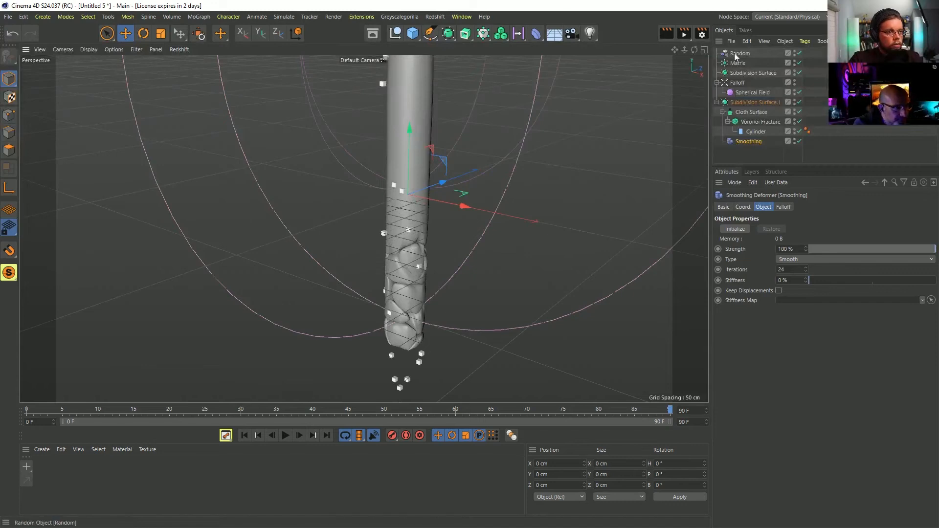
# Move the Spherical Field along the cylinder's vertical axis to about Y -8 cm to shift the fractured region
pyautogui.click(738, 83)
pyautogui.click(752, 92)
pyautogui.press('o')
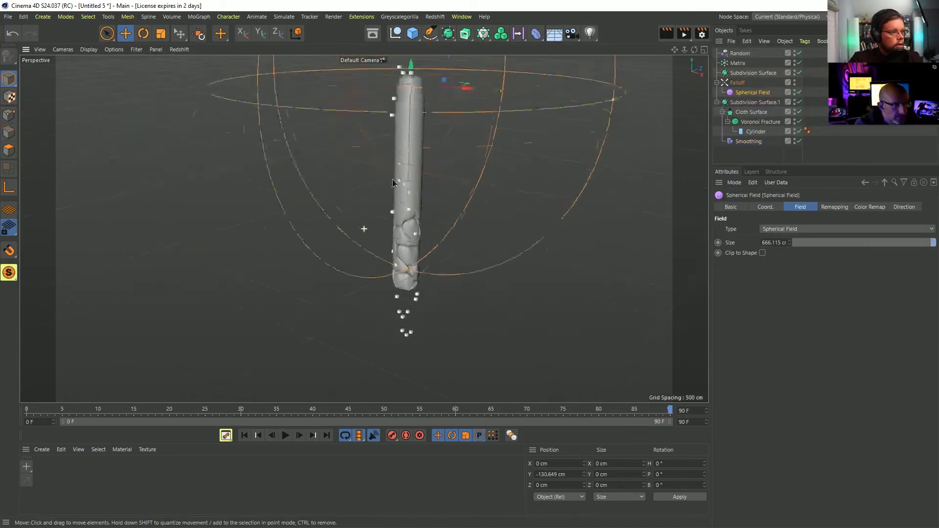
pyautogui.moveTo(381, 112); pyautogui.dragTo(380, 78)
pyautogui.moveTo(401, 0); pyautogui.dragTo(466, 79)
pyautogui.scroll(5, 418, 235)
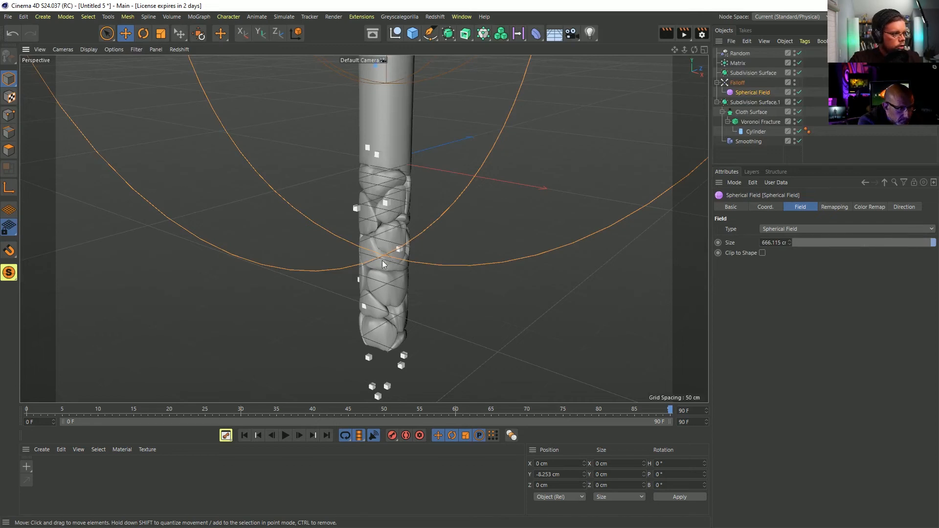
pyautogui.keyDown('alt'); pyautogui.moveTo(382, 264); pyautogui.dragTo(364, 287); pyautogui.keyUp('alt')
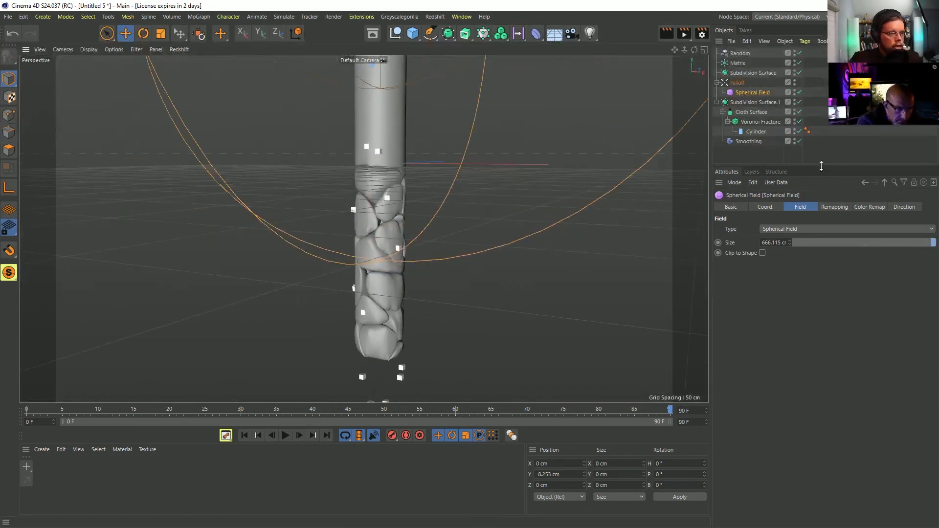
# Set the Voronoi Fracture's Offset Fragments to 4.8 cm to widen the gaps between the pieces
pyautogui.click(752, 124)
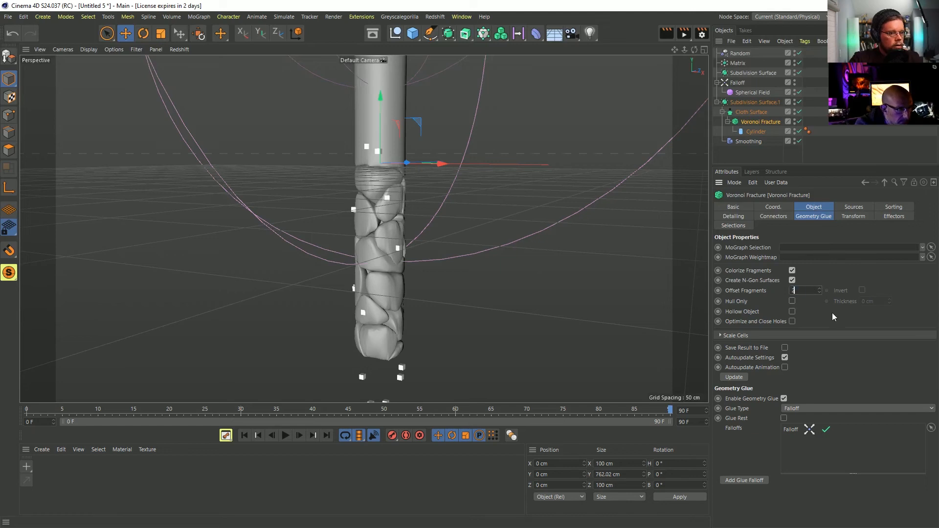
pyautogui.write('2')
pyautogui.press('Return')
pyautogui.moveTo(819, 289); pyautogui.dragTo(821, 276)
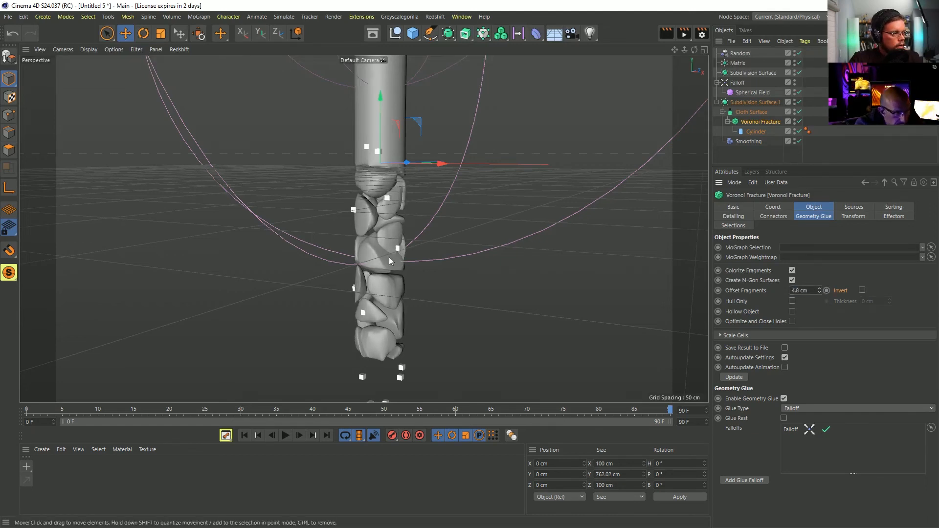
pyautogui.moveTo(354, 242)
pyautogui.keyDown('alt'); pyautogui.mouseDown()
pyautogui.moveTo(448, 218)
pyautogui.moveTo(365, 245)
pyautogui.mouseUp(); pyautogui.keyUp('alt')
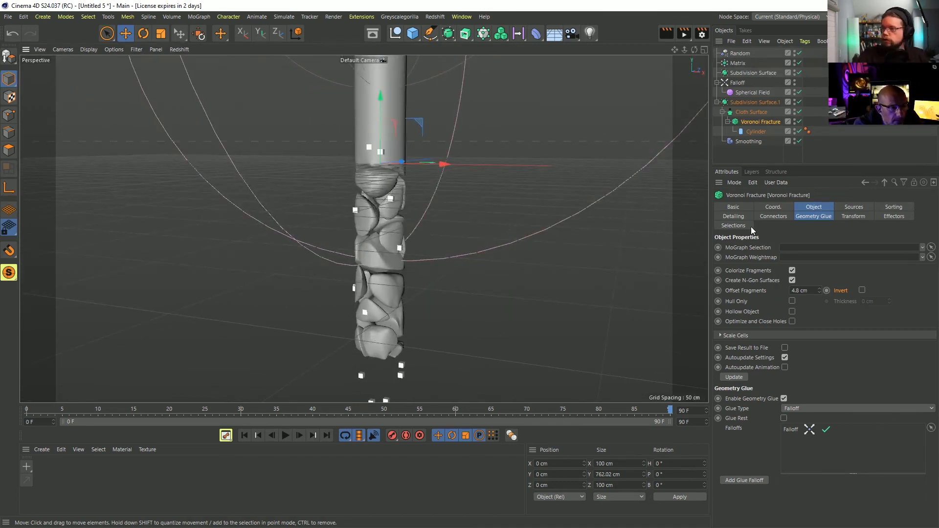
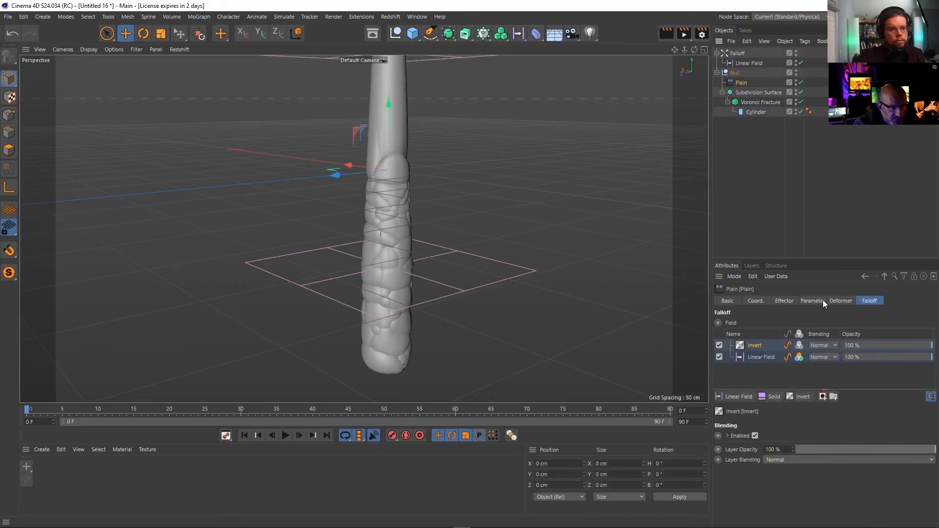
# Check the Plain effector's transform parameters in the Untitled 16 scene, and delete the effector from the Null
pyautogui.click(822, 300)
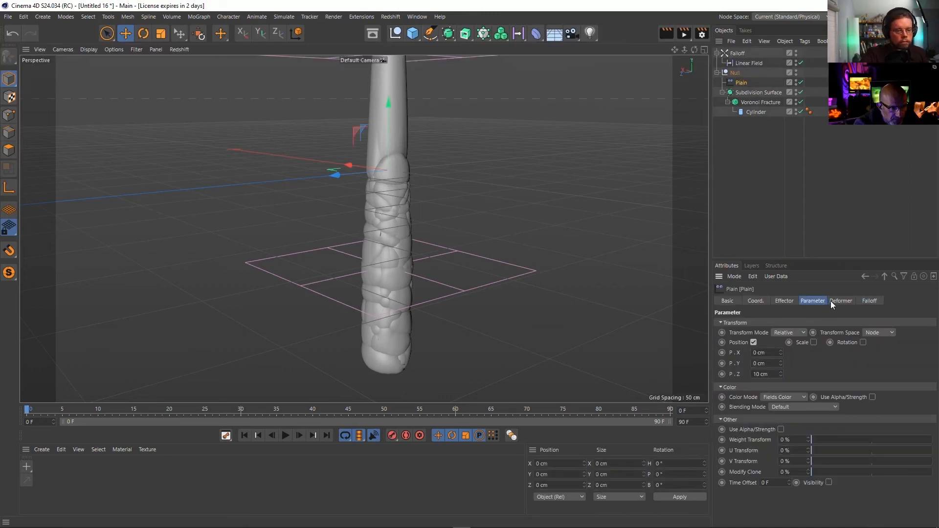
pyautogui.click(738, 84)
pyautogui.press('Delete')
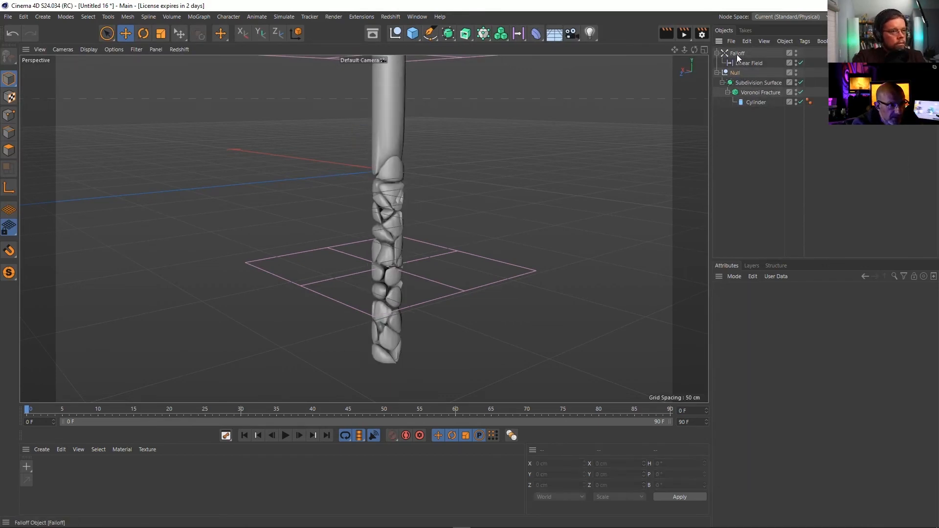
pyautogui.click(737, 54)
pyautogui.click(751, 147)
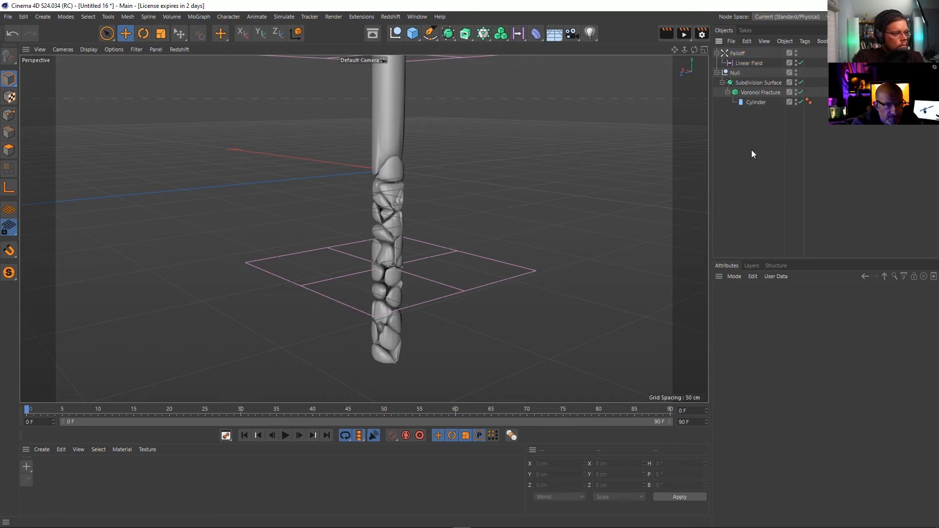
# Lower the Linear Field along the cylinder to about Y -24 cm
pyautogui.click(742, 65)
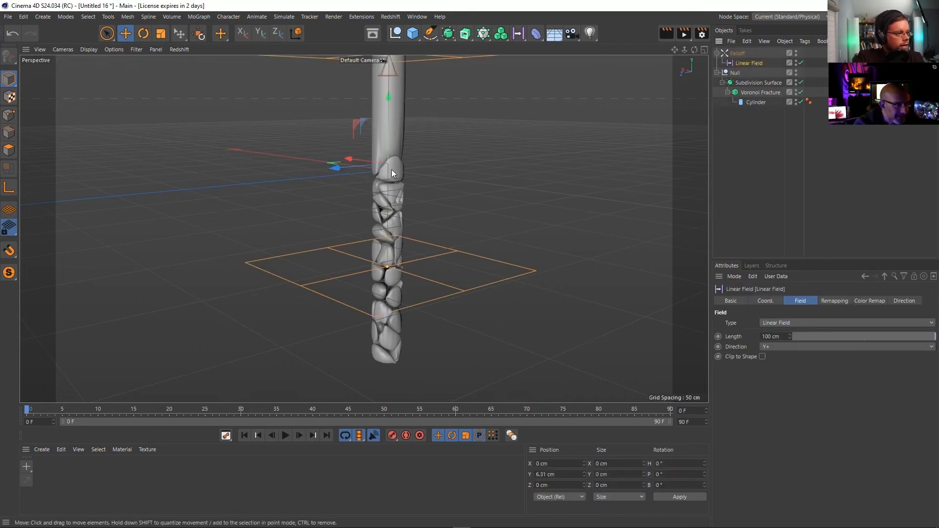
pyautogui.moveTo(389, 137); pyautogui.dragTo(407, 169)
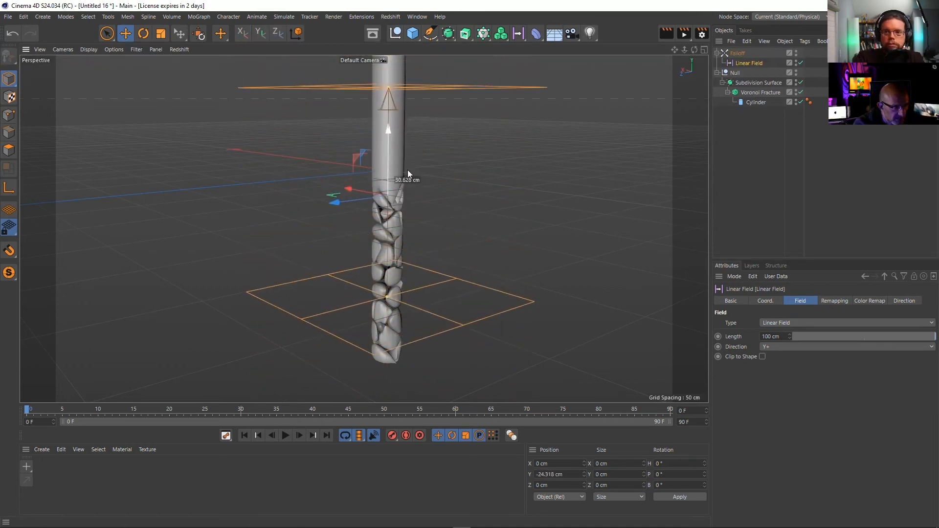
pyautogui.scroll(4, 394, 307)
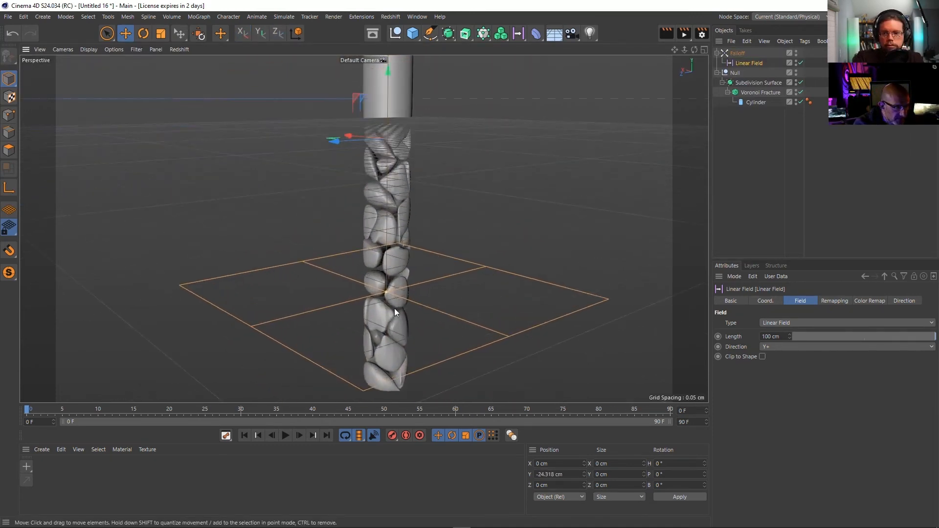
pyautogui.keyDown('alt'); pyautogui.moveTo(394, 308); pyautogui.dragTo(400, 294); pyautogui.keyUp('alt')
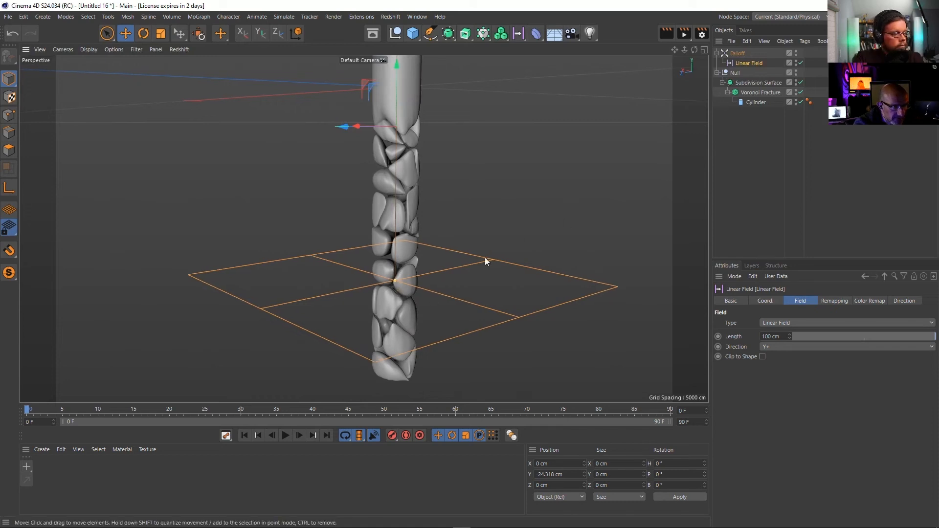
# Add a Plain effector and place it inside the Null, above the Subdivision Surface
pyautogui.click(720, 142)
pyautogui.click(755, 92)
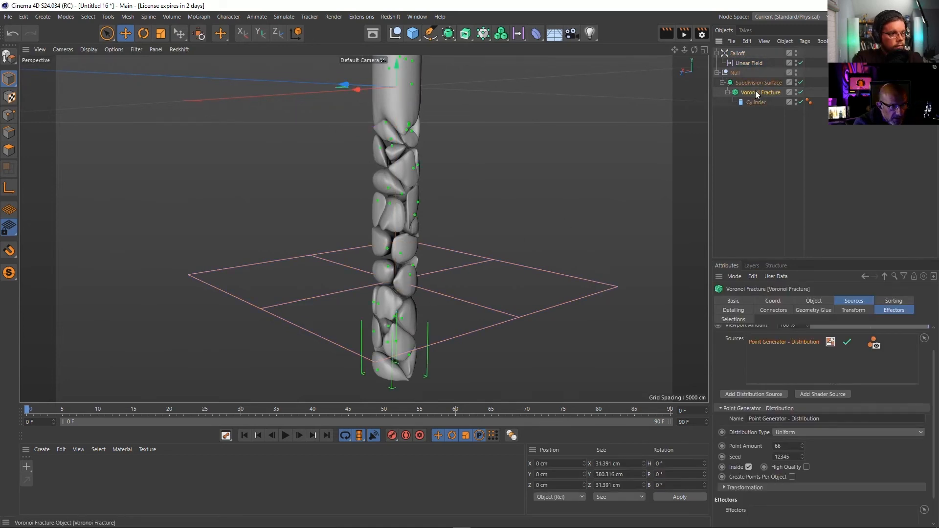
pyautogui.click(747, 81)
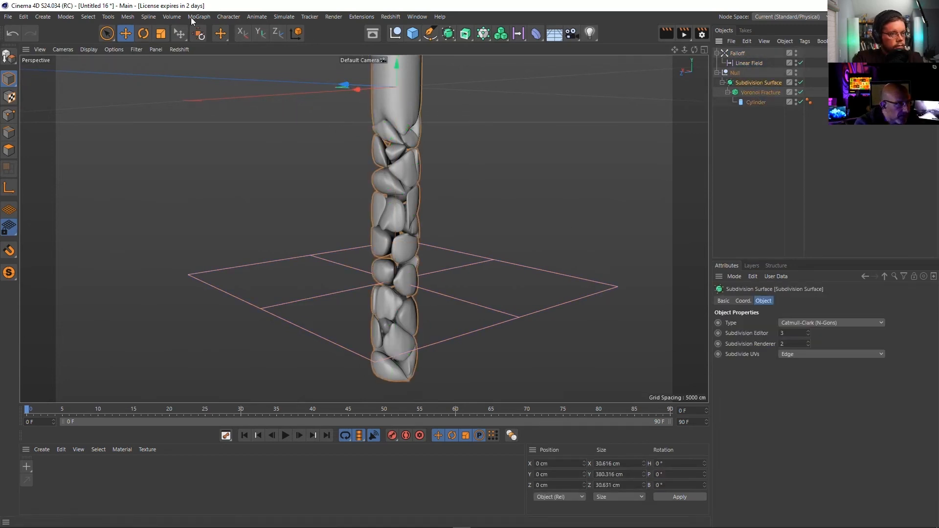
pyautogui.click(199, 16)
pyautogui.moveTo(245, 37)
pyautogui.click(309, 39)
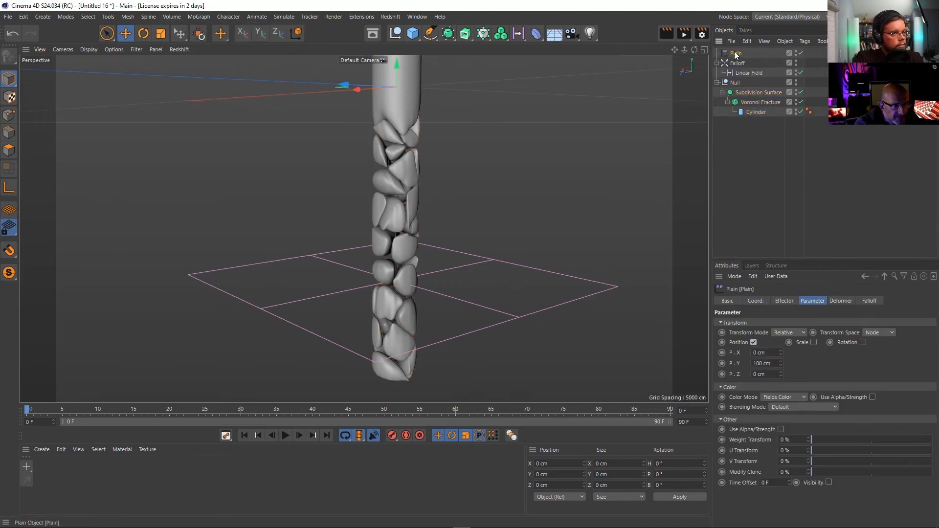
pyautogui.moveTo(735, 52); pyautogui.dragTo(734, 82)
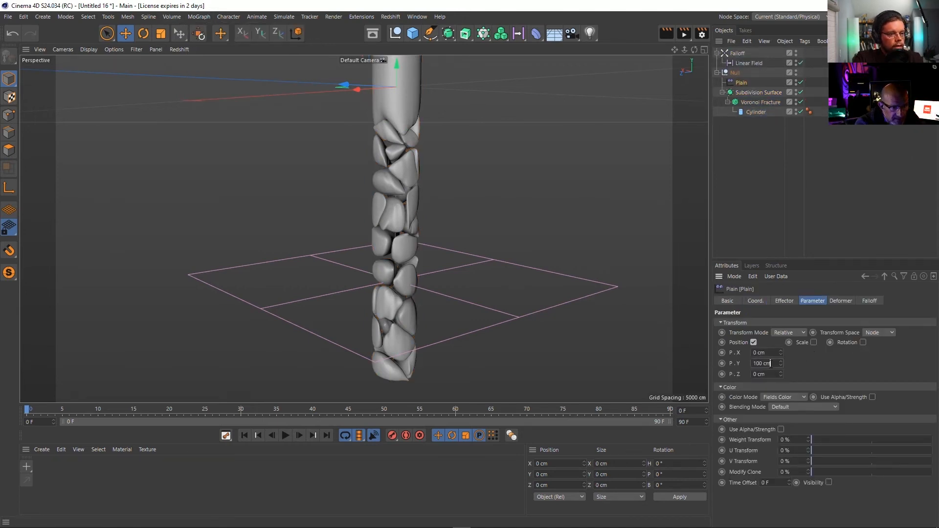
# Set the Plain effector's position to 0 cm in Y and 10 cm in Z, with deformation mode Point
pyautogui.doubleClick(770, 363)
pyautogui.write('0')
pyautogui.press('Tab')
pyautogui.write('10')
pyautogui.press('Return')
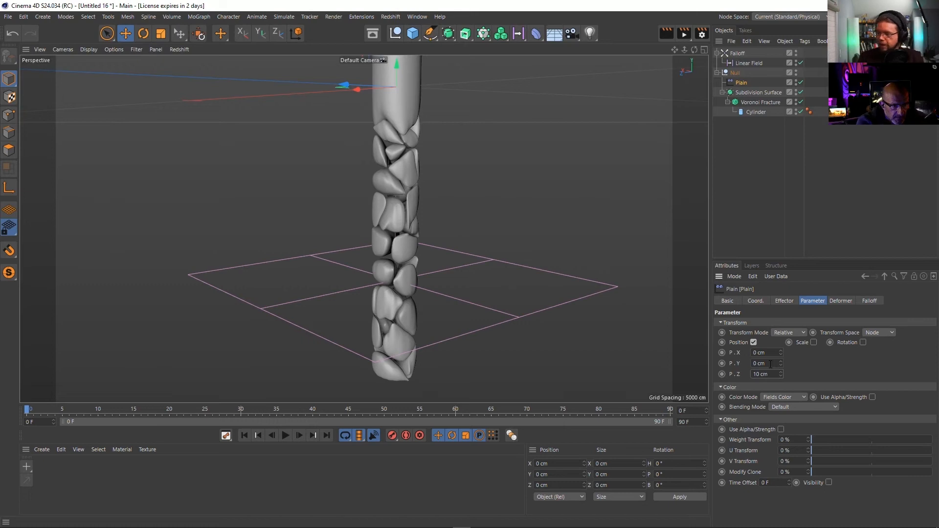
pyautogui.click(840, 300)
pyautogui.click(773, 322)
pyautogui.click(778, 354)
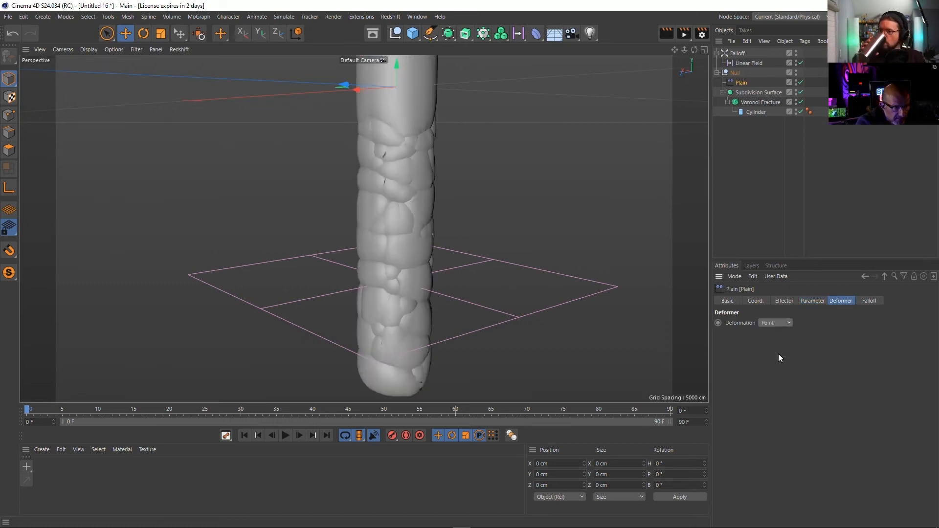
# Limit the Plain effector's falloff with the existing Linear Field and add an Invert layer above it
pyautogui.click(869, 300)
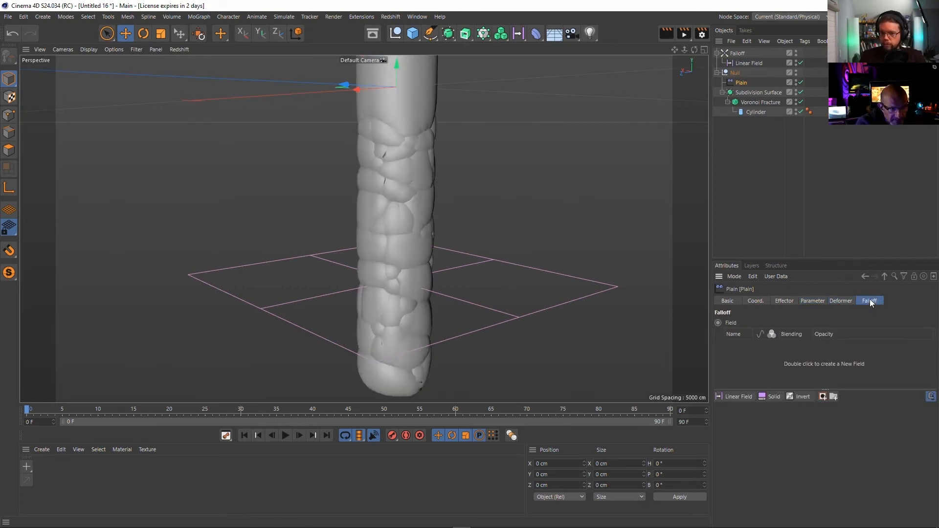
pyautogui.moveTo(748, 63); pyautogui.dragTo(751, 370)
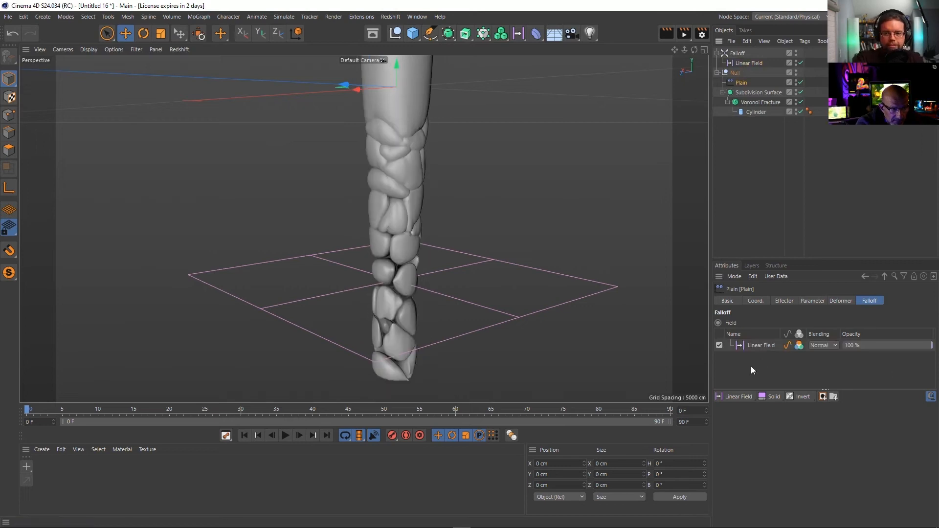
pyautogui.click(801, 396)
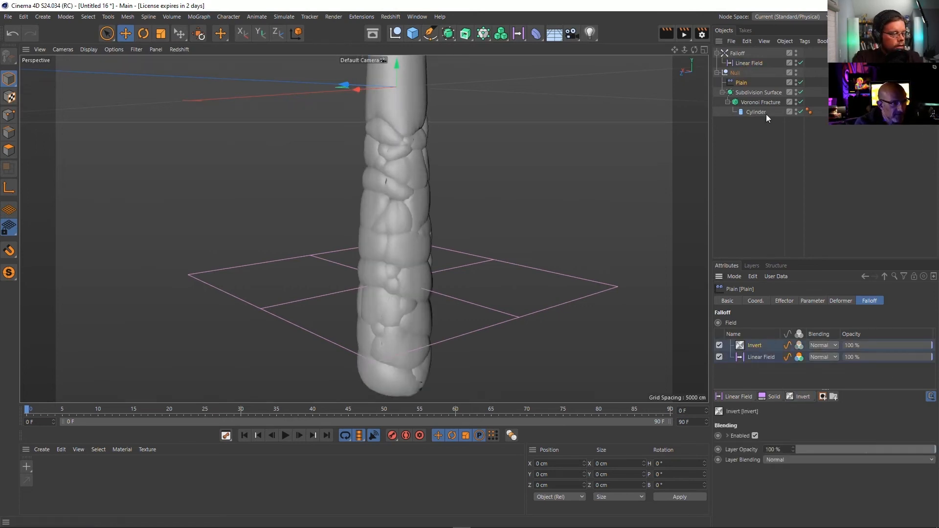
pyautogui.keyDown('alt'); pyautogui.moveTo(420, 256); pyautogui.dragTo(368, 281, button='right'); pyautogui.keyUp('alt')
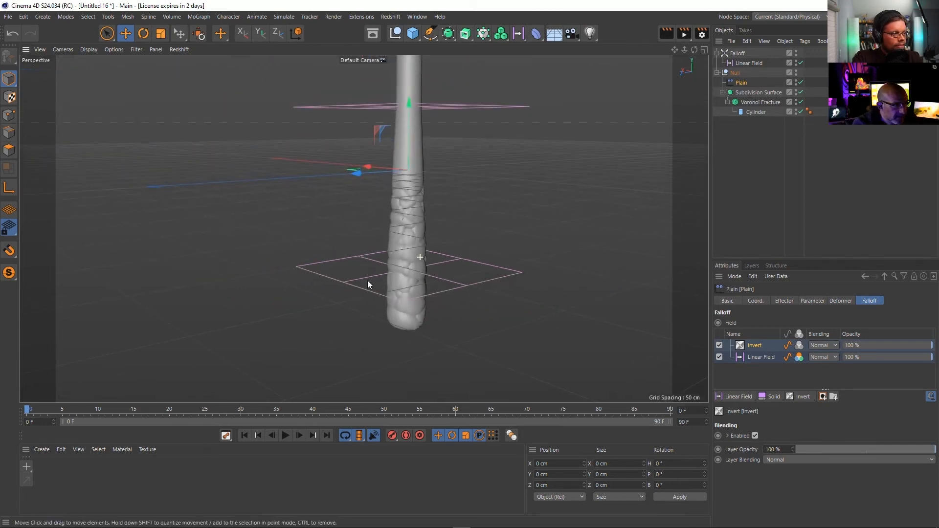
# Add a Curve layer to the Plain effector's falloff and move the curve's start point to about 0.6 horizontally
pyautogui.click(762, 359)
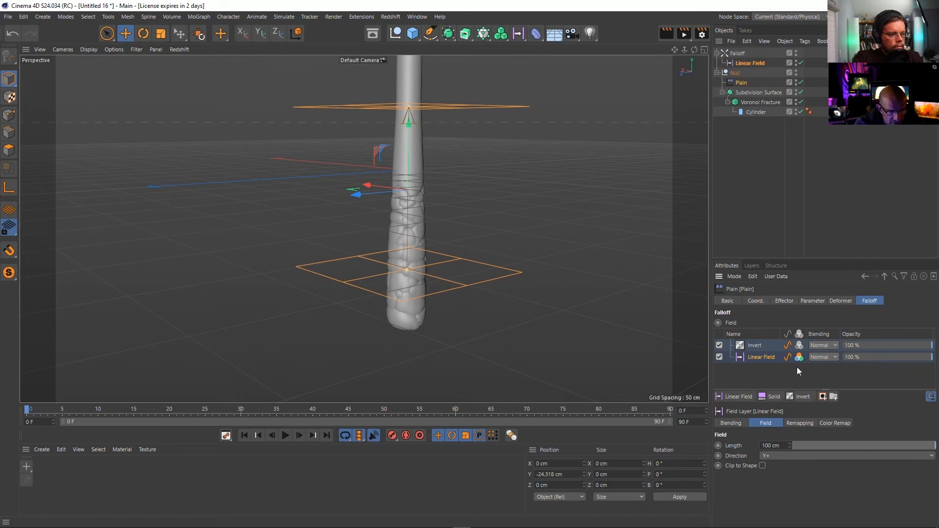
pyautogui.click(801, 399)
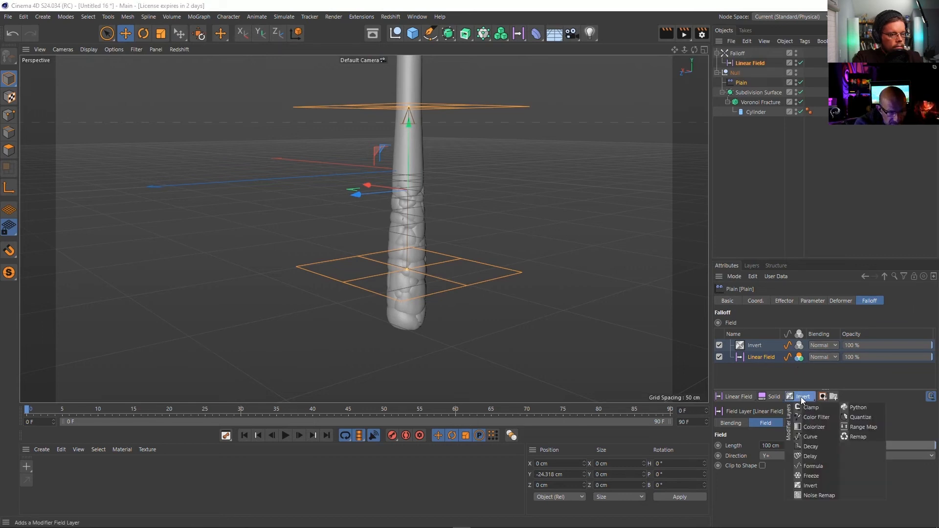
pyautogui.click(820, 436)
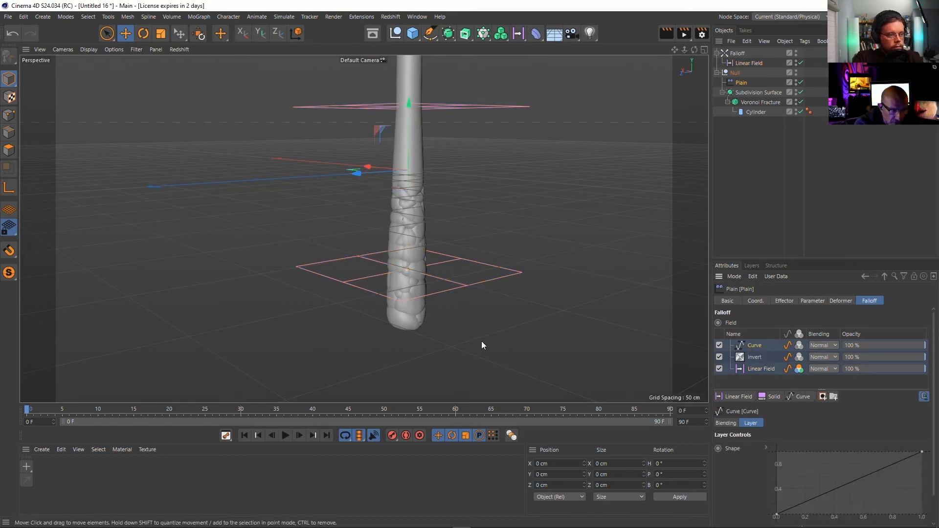
pyautogui.moveTo(776, 513); pyautogui.dragTo(861, 521)
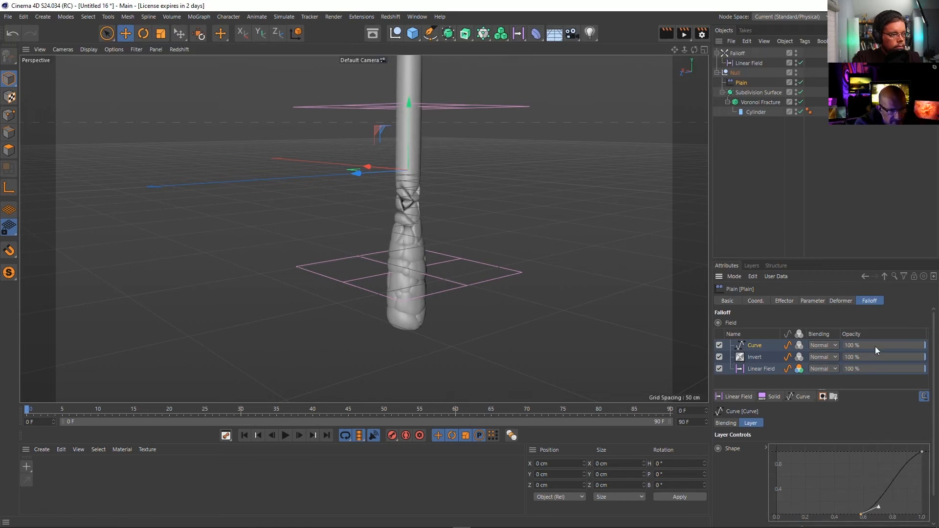
# Set the Plain effector's Z position to 5 cm to reduce the swelling of the fractured pieces
pyautogui.click(811, 301)
pyautogui.doubleClick(772, 374)
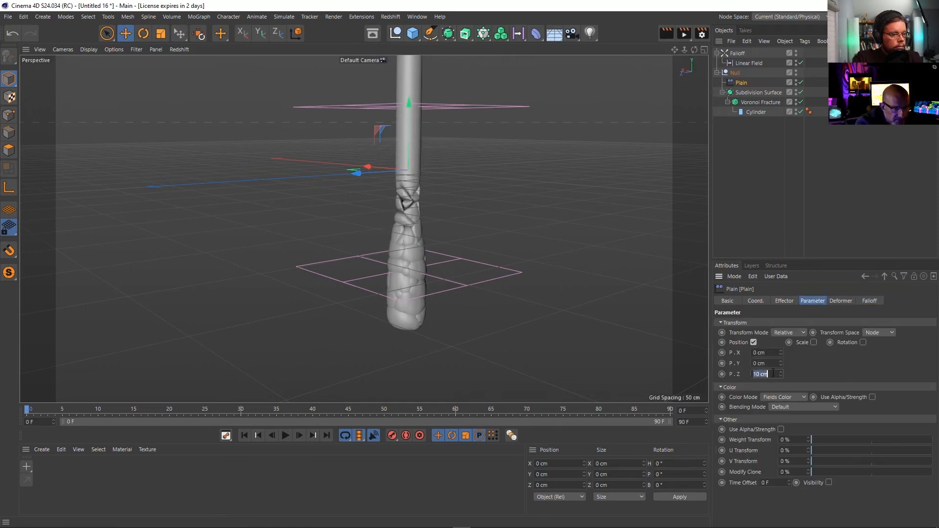
pyautogui.write('5')
pyautogui.press('Return')
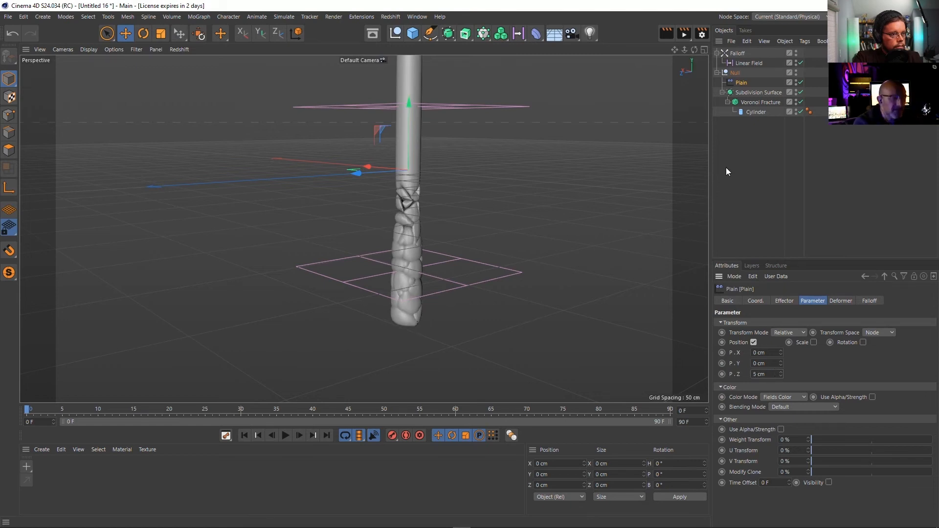
pyautogui.scroll(3, 403, 301)
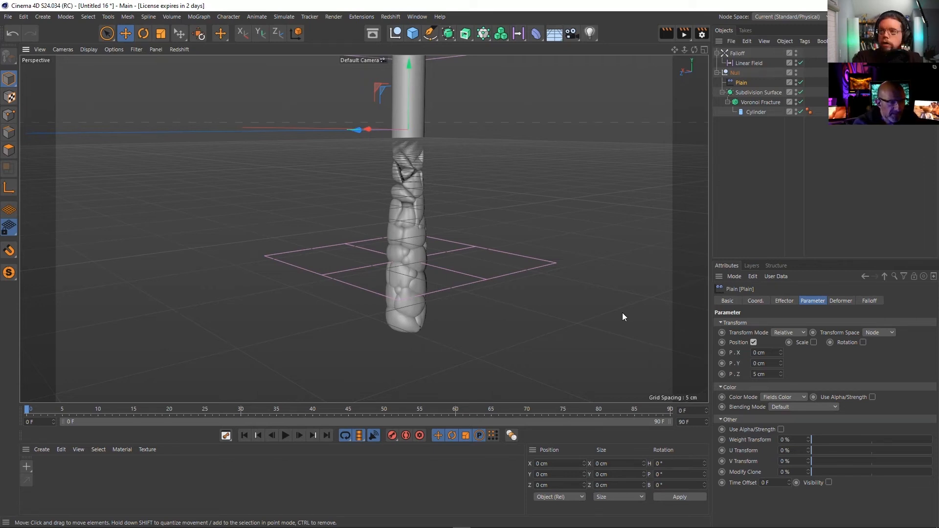
# Add a Push Apart effector to the Voronoi Fracture
pyautogui.click(753, 103)
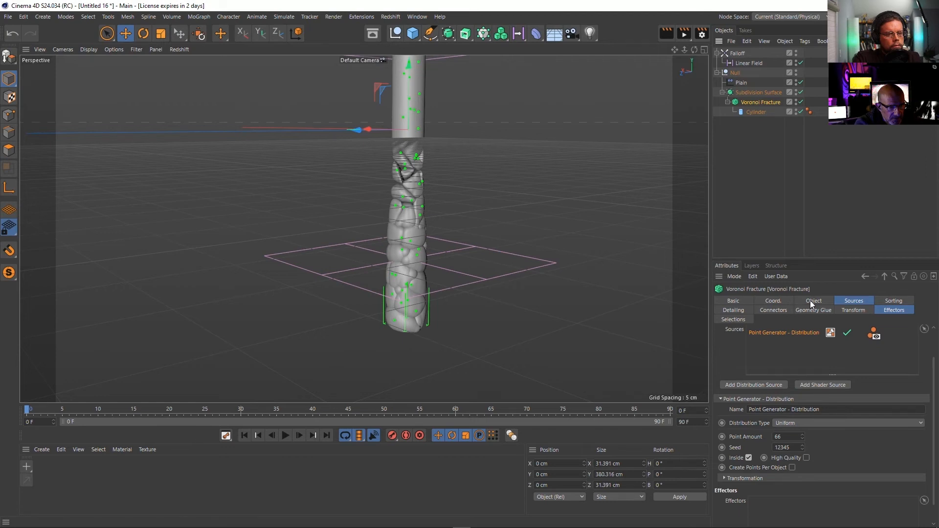
pyautogui.click(888, 311)
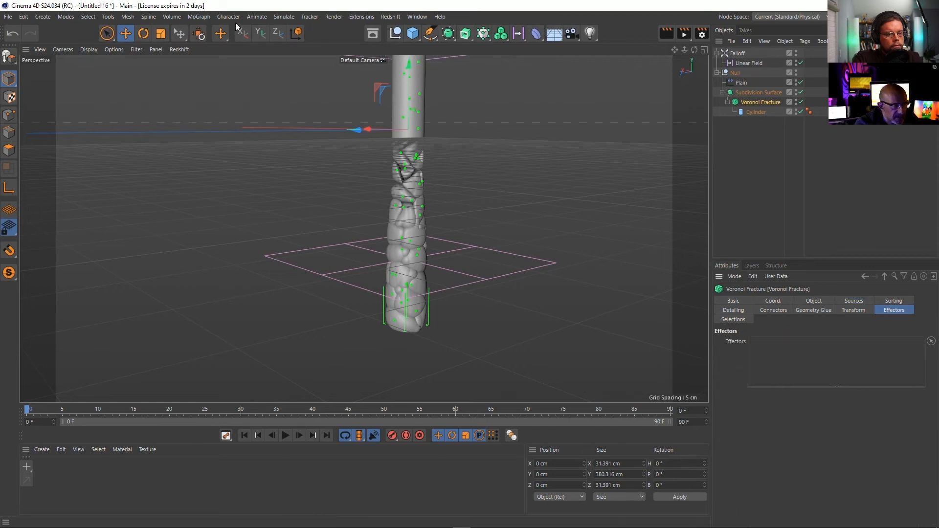
pyautogui.click(198, 16)
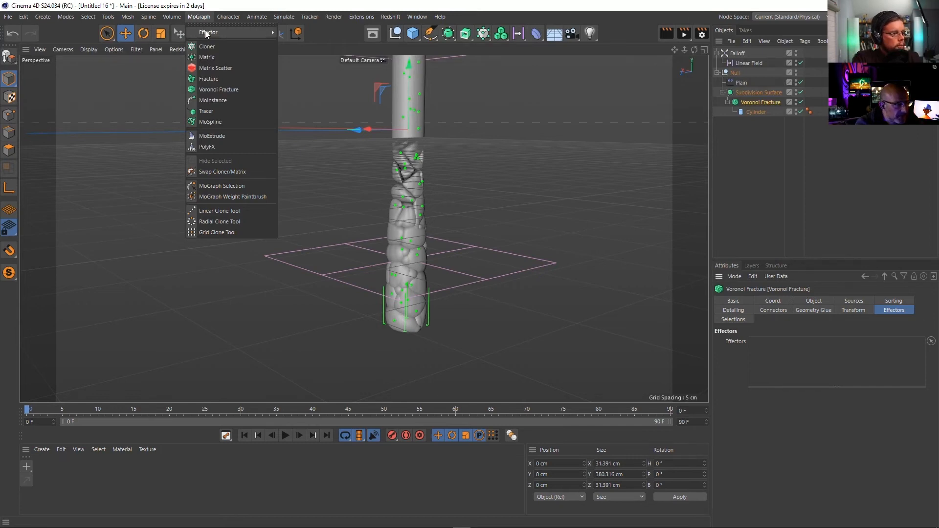
pyautogui.moveTo(244, 32)
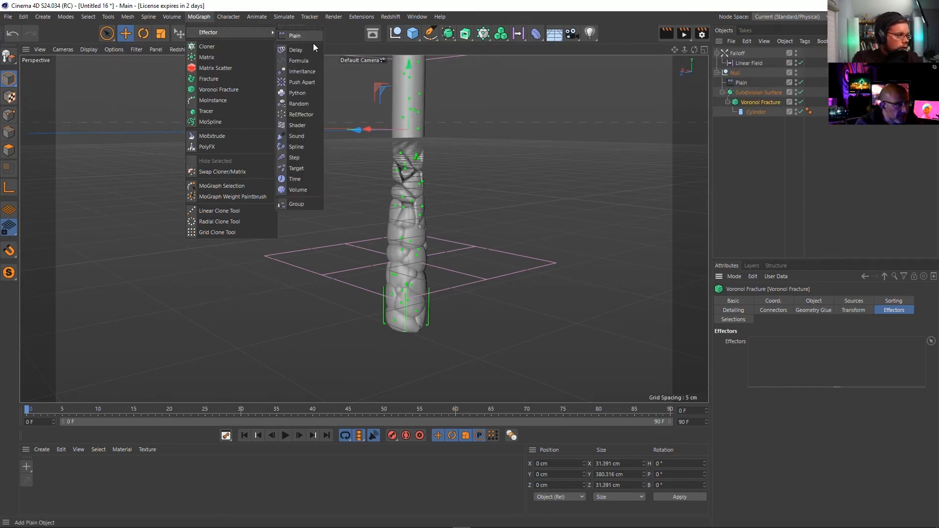
pyautogui.click(313, 82)
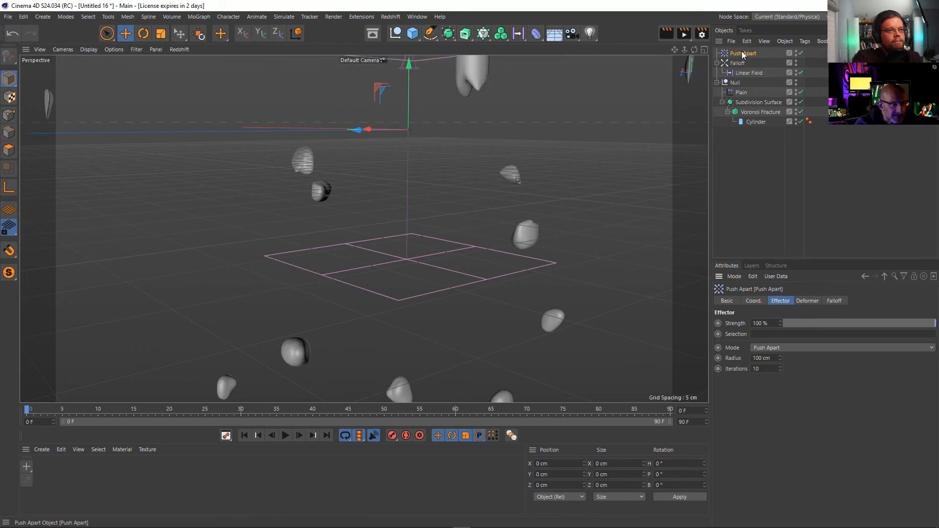
# Set the Push Apart effector's radius to 10 cm
pyautogui.click(835, 300)
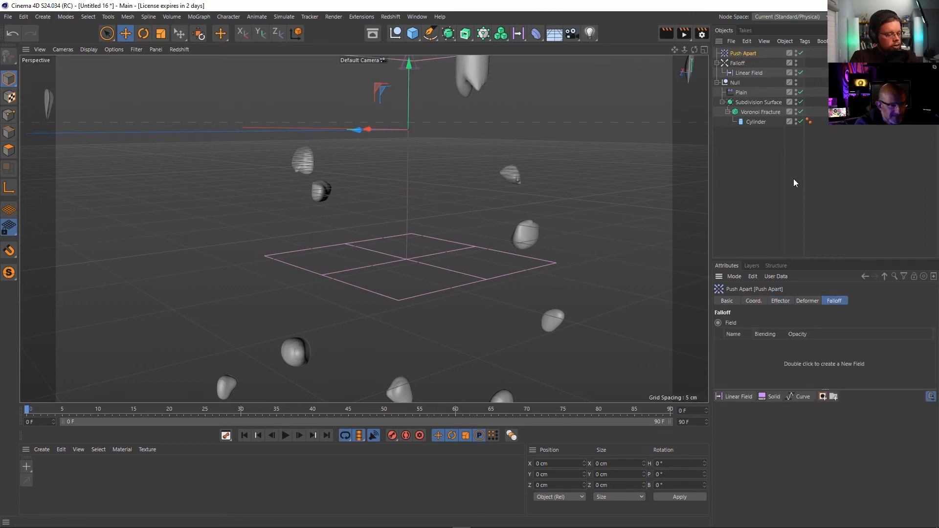
pyautogui.click(780, 300)
pyautogui.click(773, 357)
pyautogui.write('10')
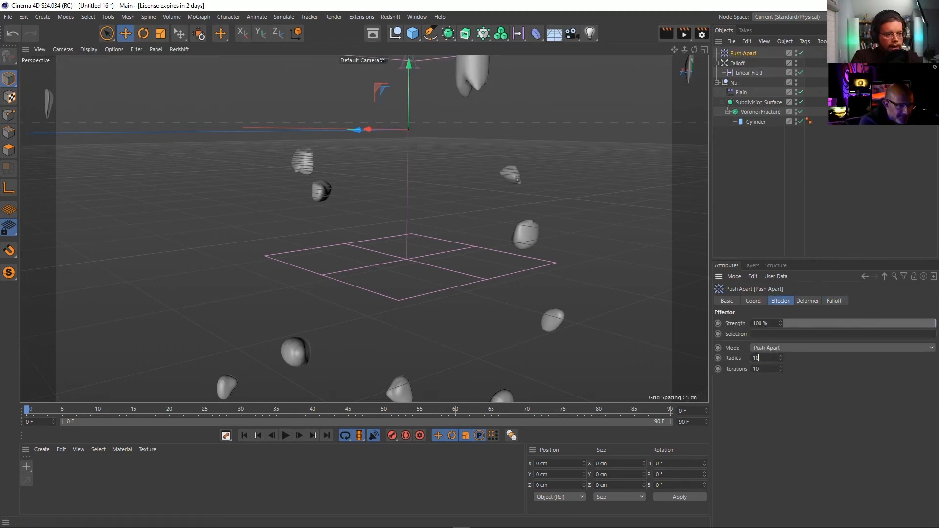
pyautogui.press('Return')
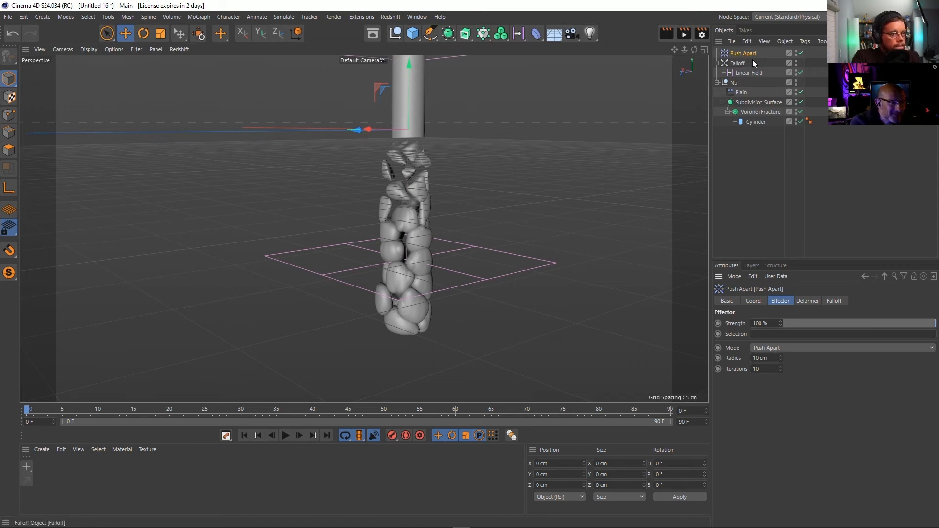
# Limit the Push Apart effector's falloff with the existing Linear Field and add an Invert layer above it
pyautogui.click(834, 300)
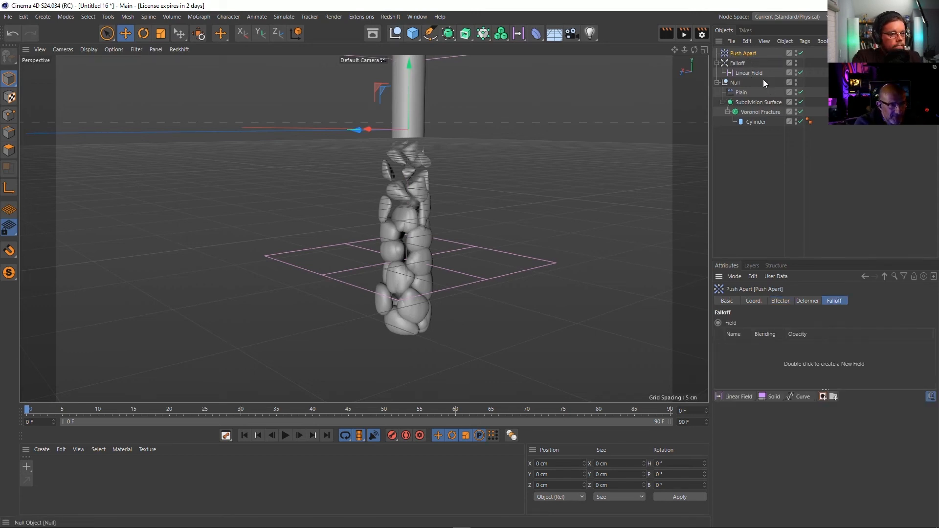
pyautogui.moveTo(746, 71); pyautogui.dragTo(755, 356)
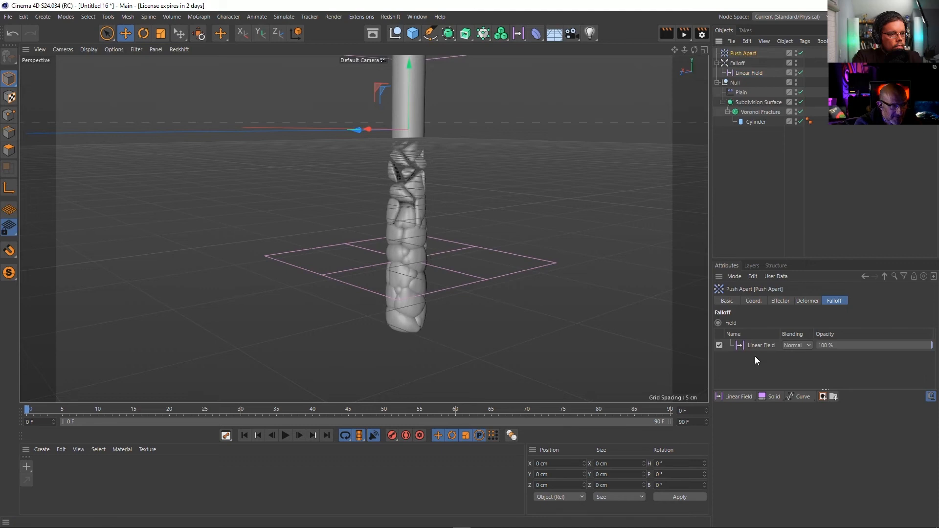
pyautogui.click(802, 398)
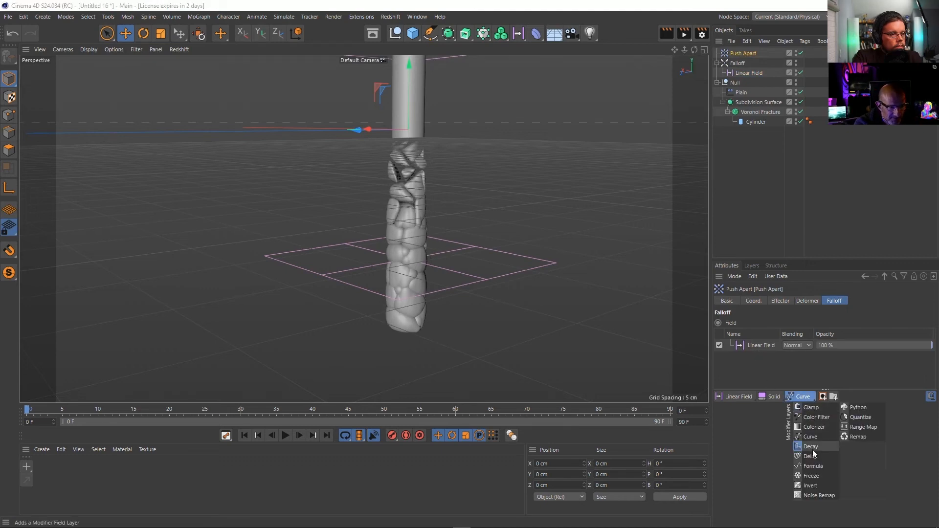
pyautogui.click(824, 485)
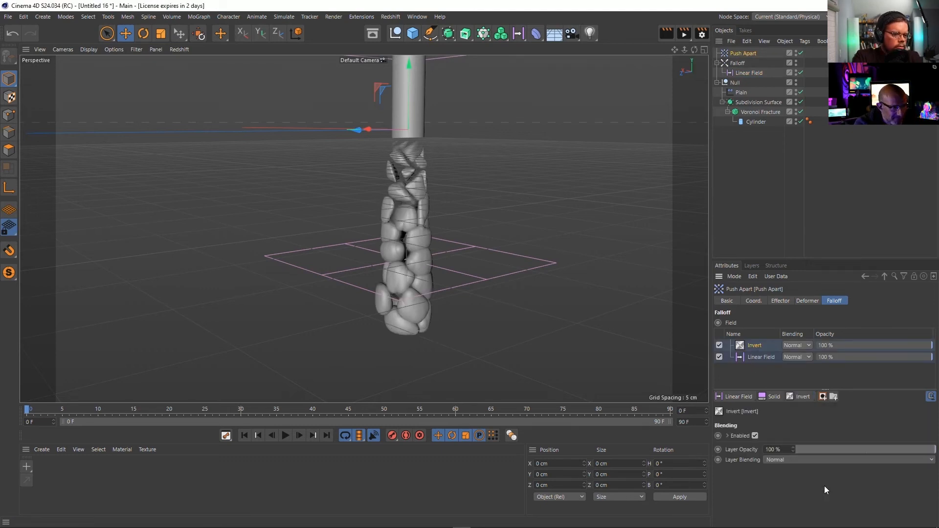
# Add a Delay effector to the Voronoi Fracture
pyautogui.click(752, 110)
pyautogui.click(209, 17)
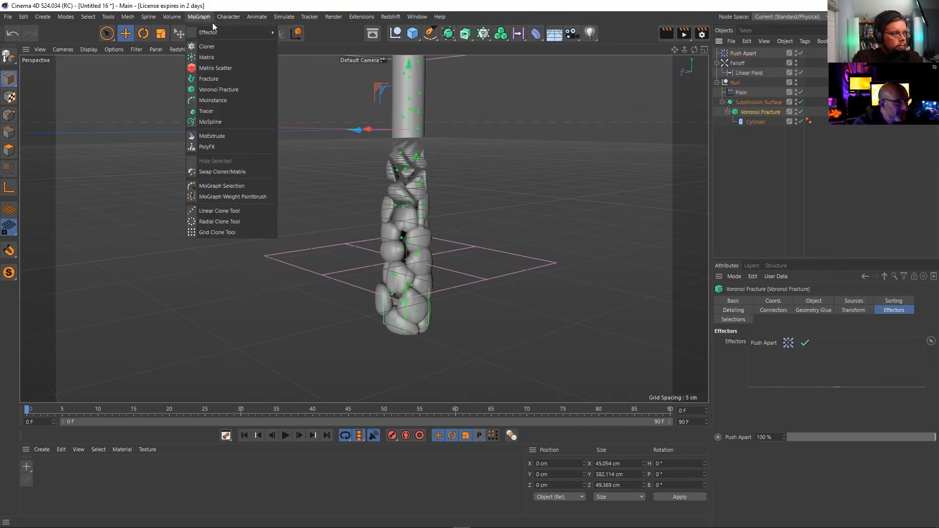
pyautogui.moveTo(233, 34)
pyautogui.moveTo(203, 30)
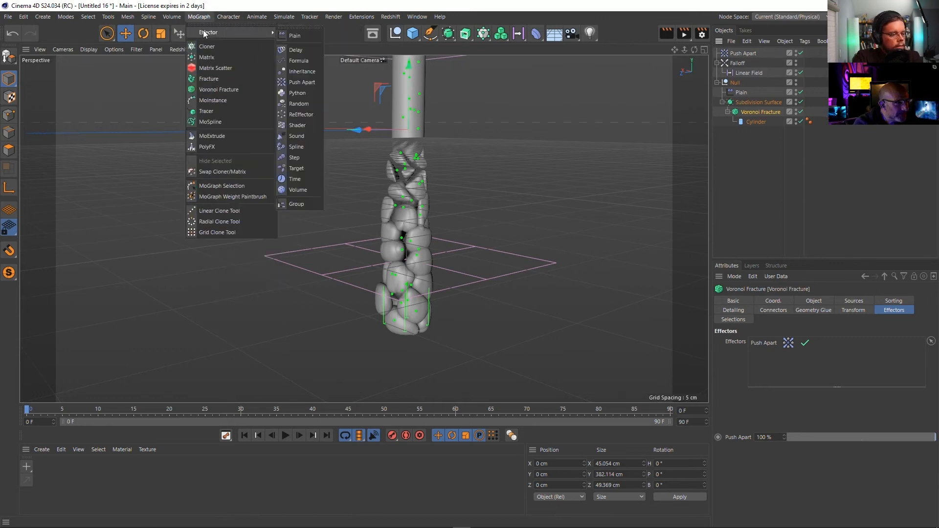
pyautogui.click(312, 43)
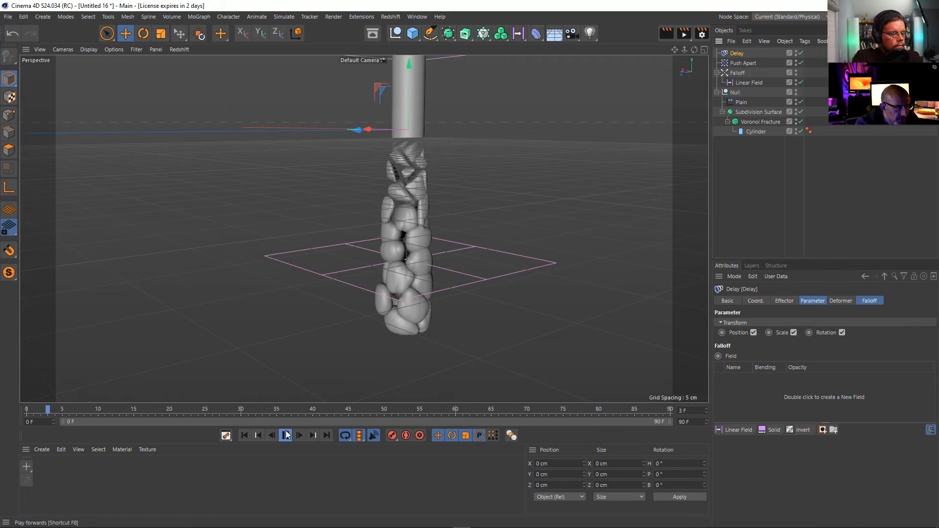
# Lower the Linear Field to about -101 cm in Y and shorten its length to about 50 cm
pyautogui.click(755, 82)
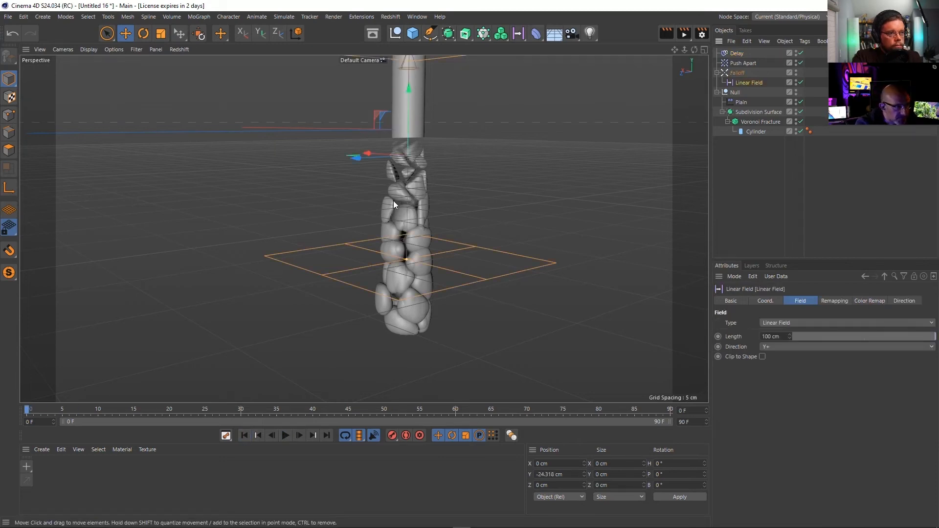
pyautogui.moveTo(408, 142); pyautogui.dragTo(404, 212)
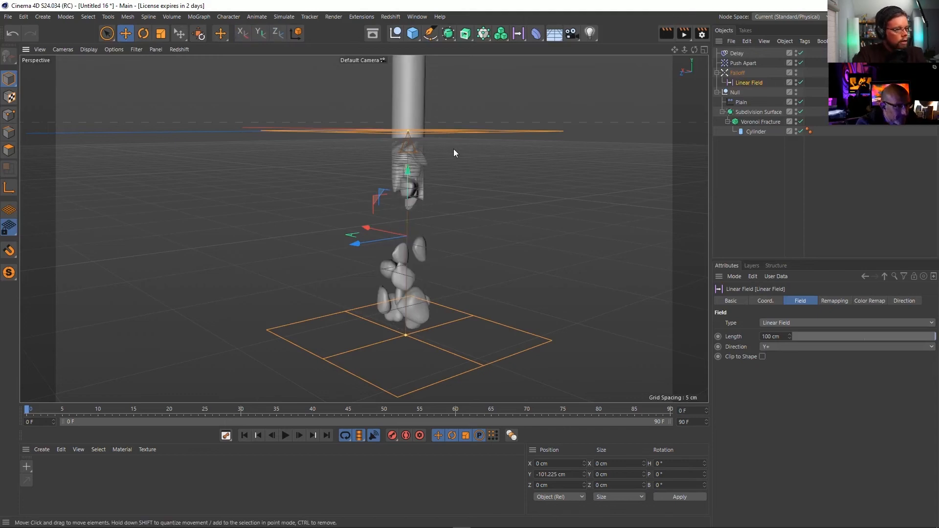
pyautogui.moveTo(406, 131); pyautogui.dragTo(413, 215)
# Disable the Push Apart and Delay effectors, shift the Linear Field to about -91 cm in Y, and re-enable both effectors
pyautogui.click(800, 63)
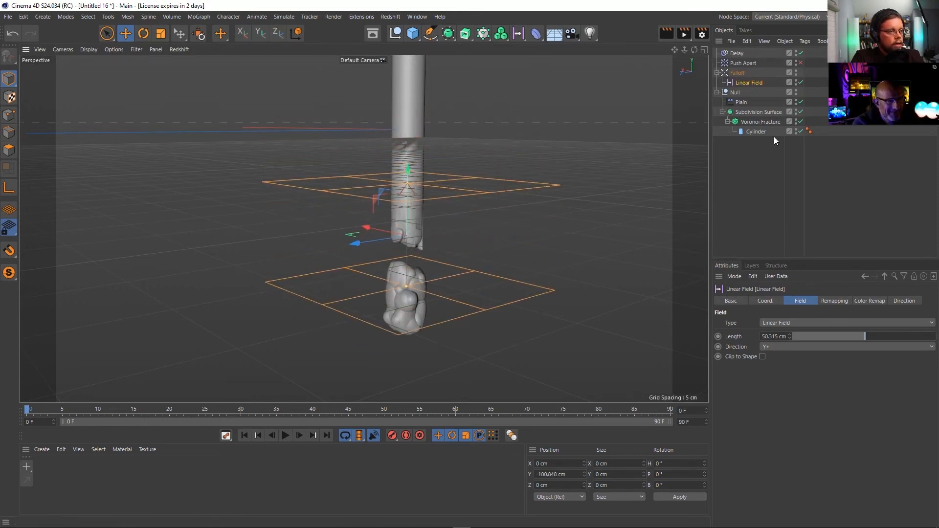
pyautogui.click(800, 53)
pyautogui.moveTo(403, 218); pyautogui.dragTo(438, 207)
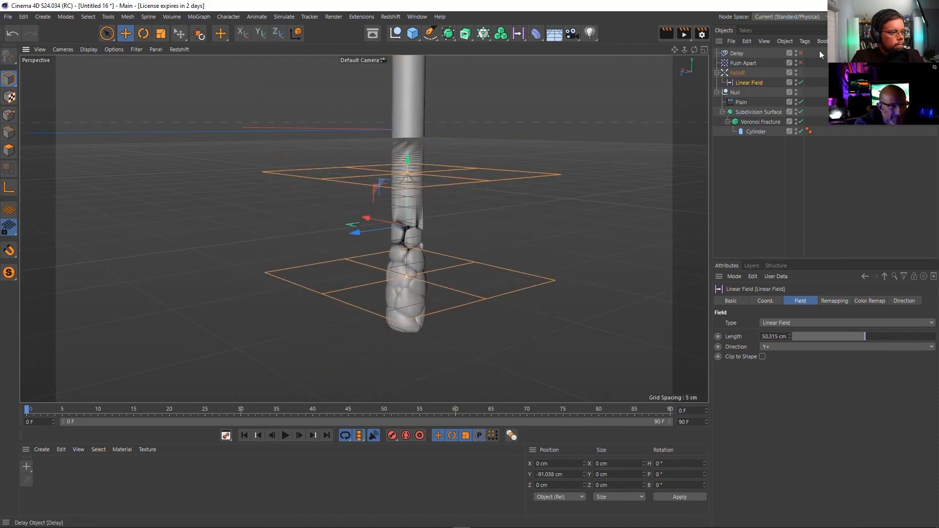
pyautogui.click(800, 53)
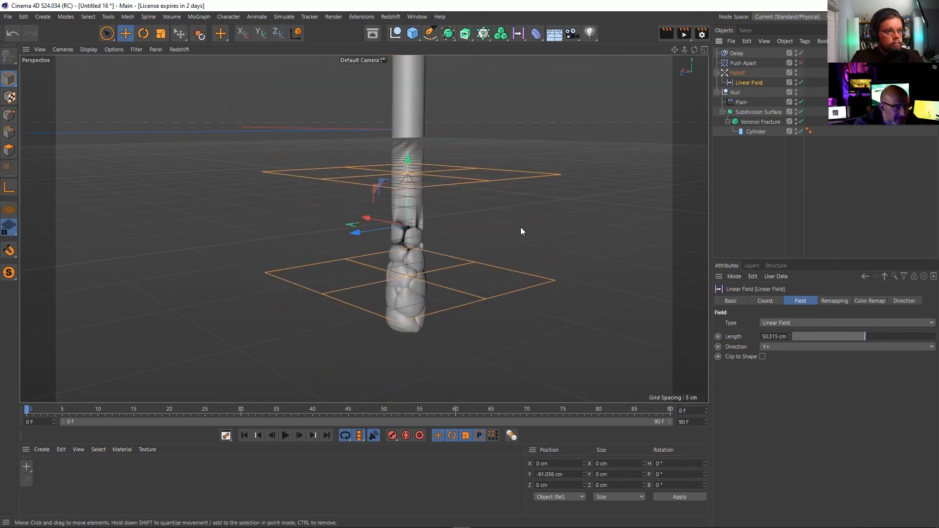
pyautogui.click(801, 63)
# Keyframe the Linear Field's Y position at about -201 cm on frame 0 and about 65 cm on frame 90
pyautogui.moveTo(411, 202); pyautogui.dragTo(470, 337)
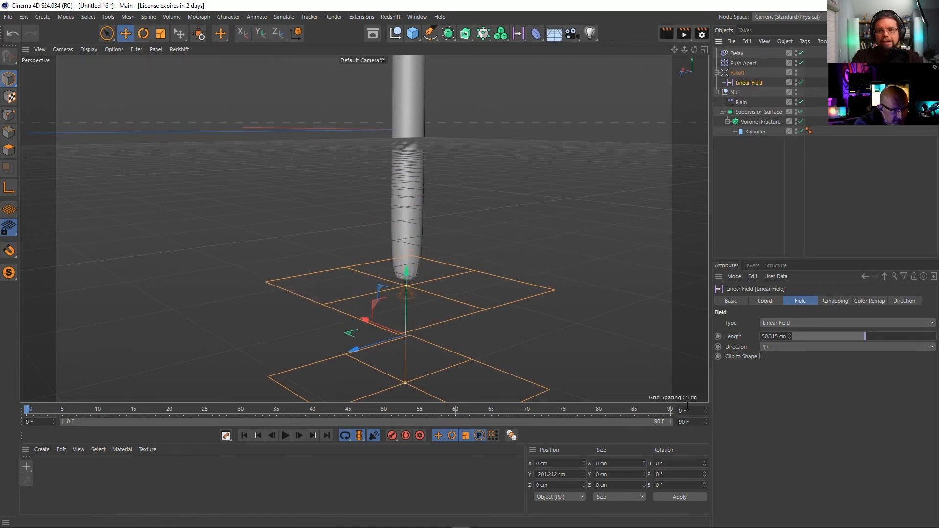
pyautogui.click(766, 301)
pyautogui.click(717, 334)
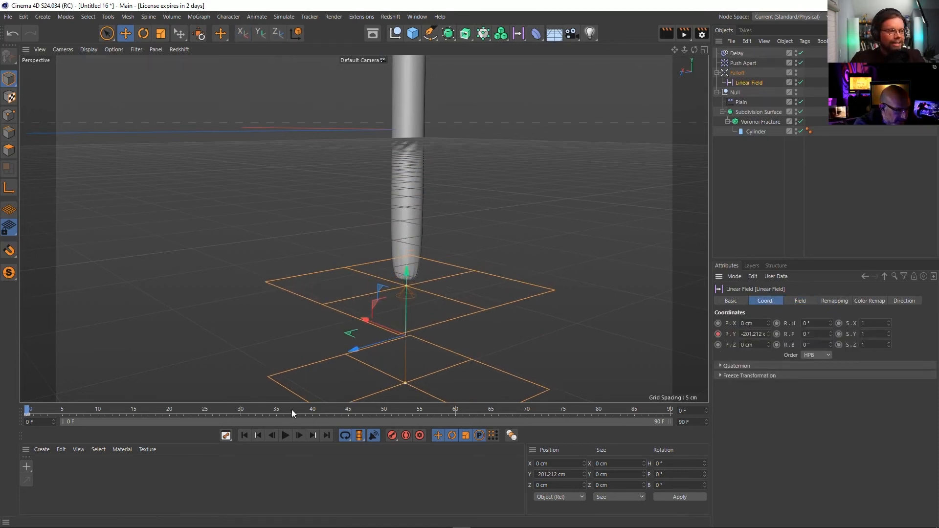
pyautogui.click(670, 409)
pyautogui.moveTo(768, 333)
pyautogui.mouseDown()
pyautogui.moveTo(768, 212)
pyautogui.moveTo(768, 325)
pyautogui.mouseUp()
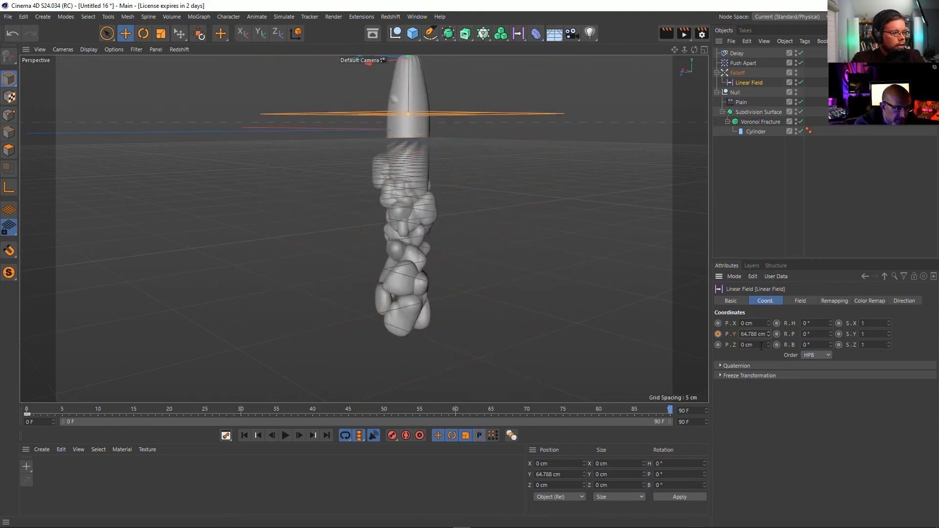
pyautogui.click(717, 334)
# Play the field animation from the first frame and stop near frame 54 to inspect how the fractured pieces separate
pyautogui.click(287, 436)
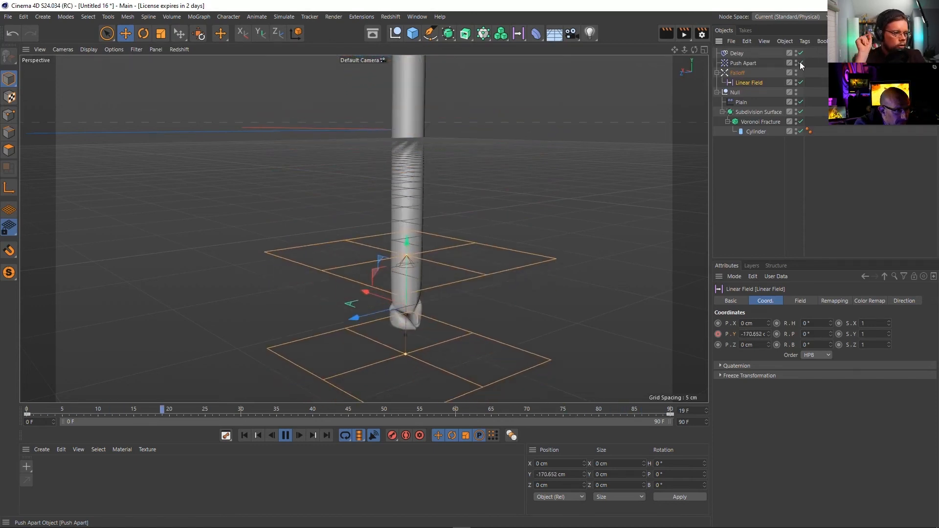
pyautogui.click(285, 435)
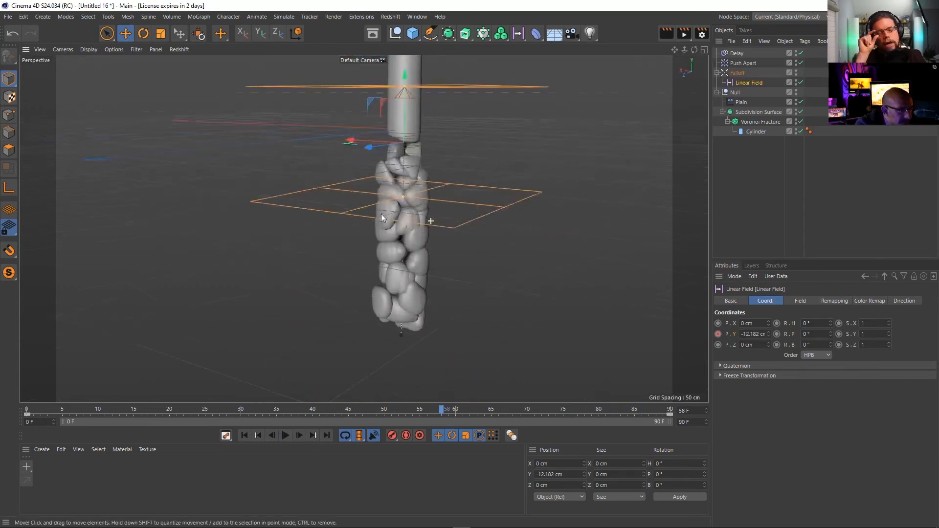
pyautogui.click(244, 435)
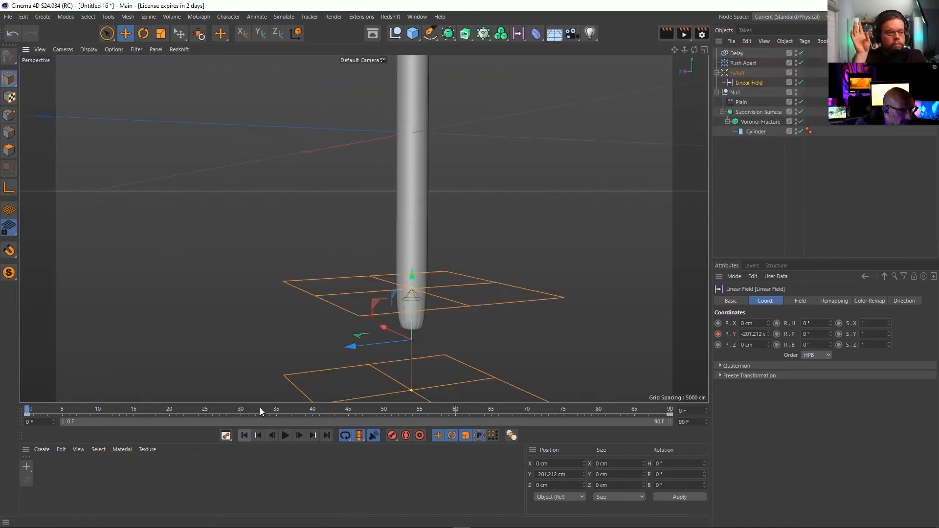
pyautogui.click(285, 435)
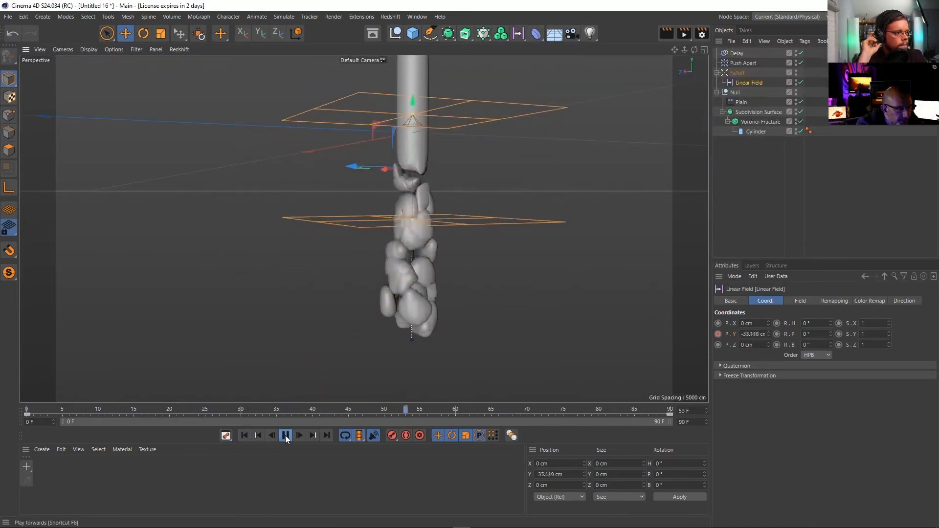
pyautogui.click(285, 436)
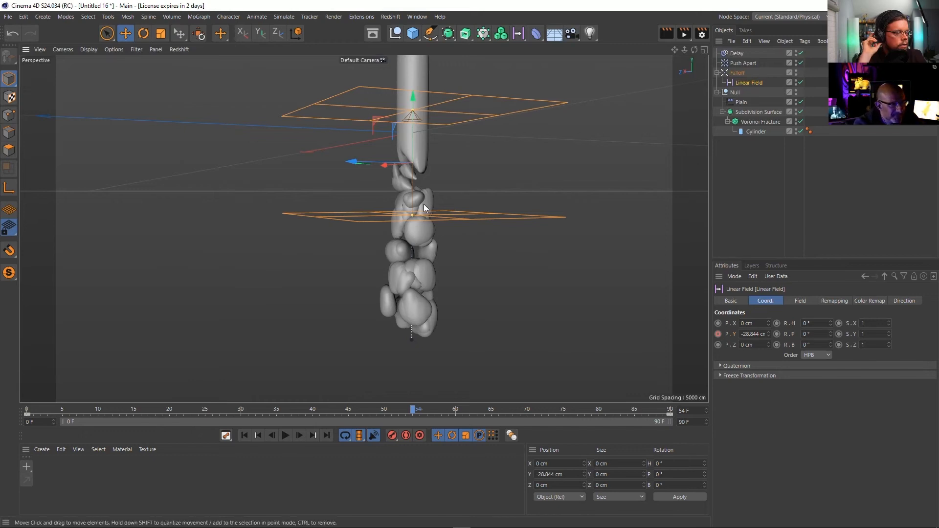
pyautogui.keyDown('alt'); pyautogui.moveTo(423, 204); pyautogui.dragTo(597, 159); pyautogui.keyUp('alt')
# Delete the Push Apart and Delay effectors, replaying the animation between the two removals
pyautogui.click(760, 157)
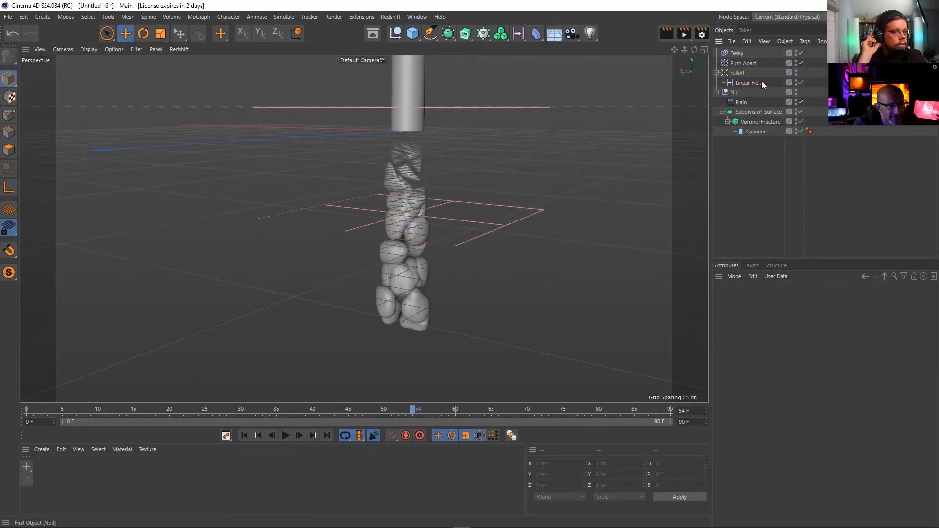
pyautogui.click(745, 63)
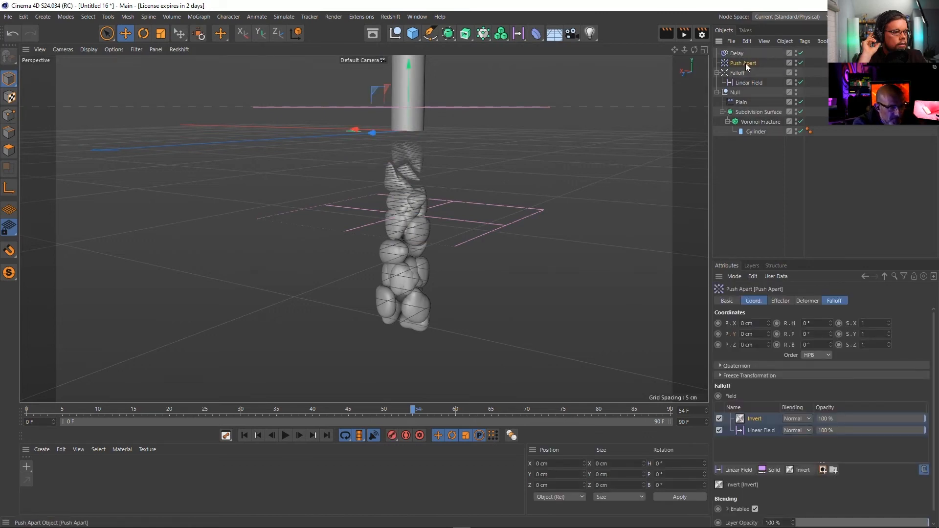
pyautogui.press('Delete')
pyautogui.moveTo(227, 409); pyautogui.dragTo(26, 409)
pyautogui.click(283, 435)
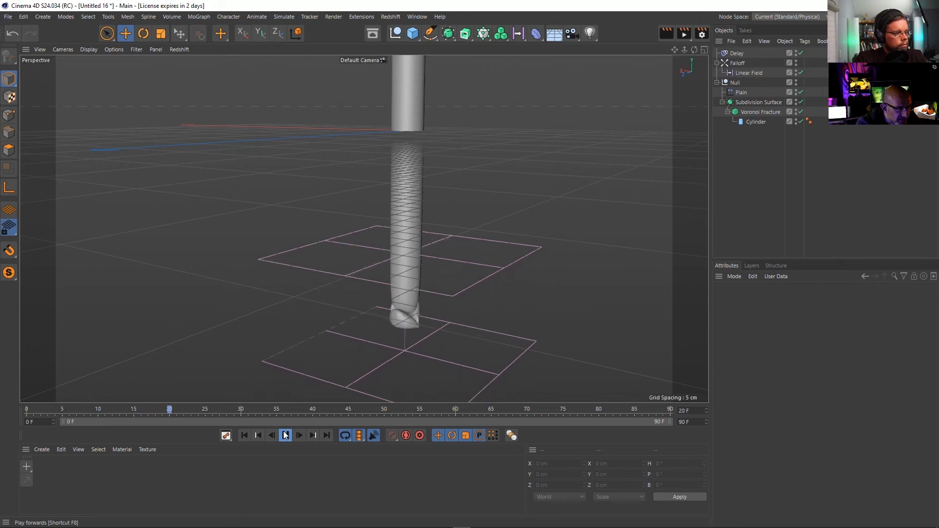
pyautogui.click(727, 52)
pyautogui.press('Delete')
# Replay the animation from frame 0 to check the swelling with only the Plain effector active
pyautogui.click(244, 435)
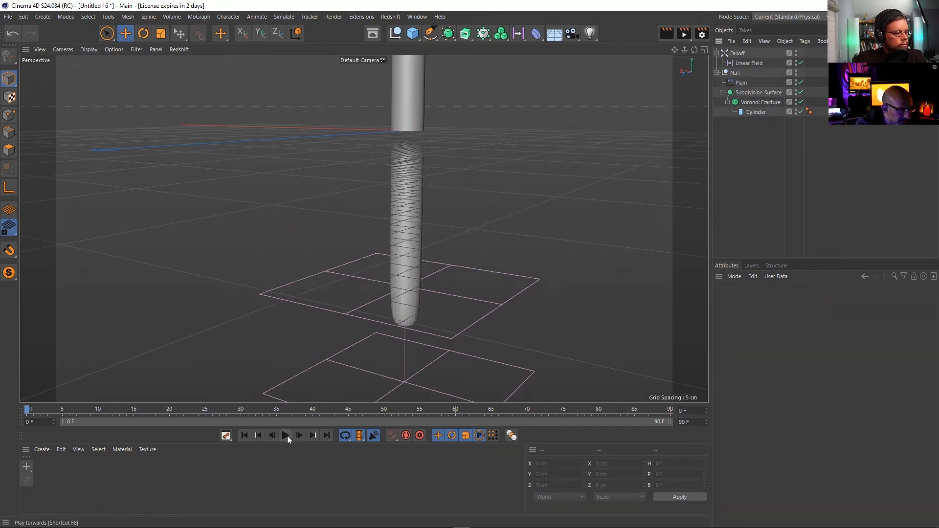
pyautogui.click(285, 436)
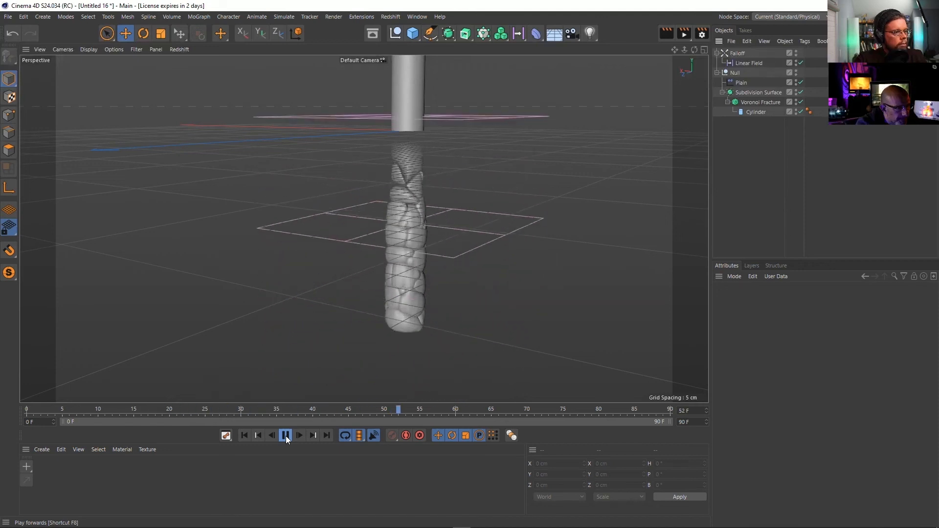
pyautogui.click(285, 435)
pyautogui.click(244, 435)
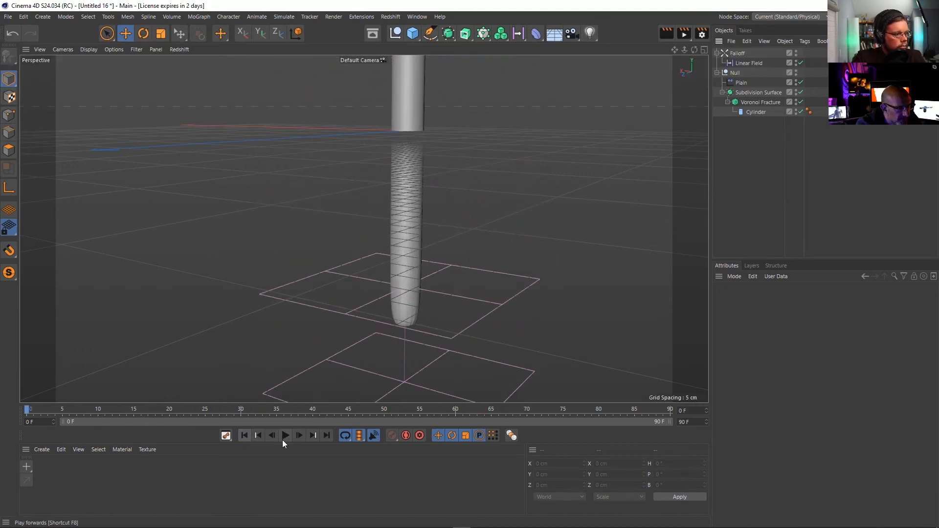
pyautogui.click(285, 436)
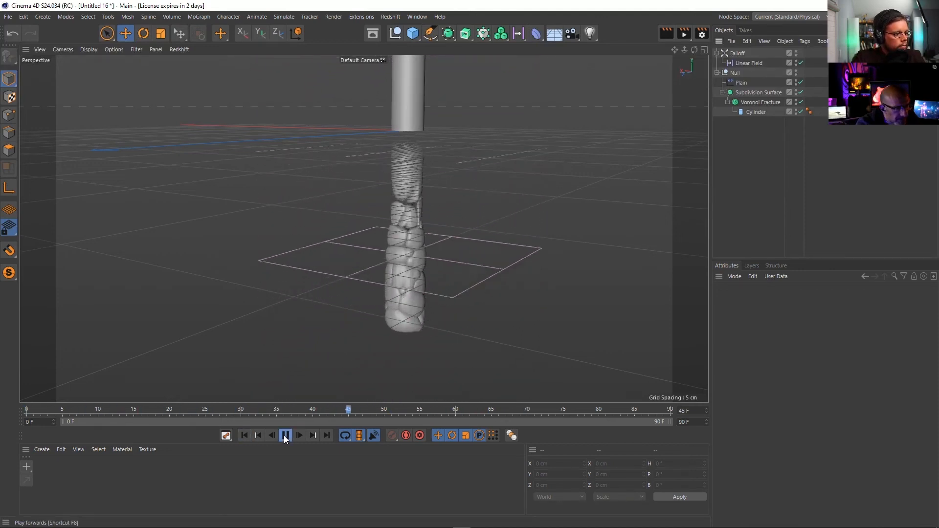
# Stop the playback, return to frame 0 and add a Target effector to the scene
pyautogui.click(284, 436)
pyautogui.click(245, 435)
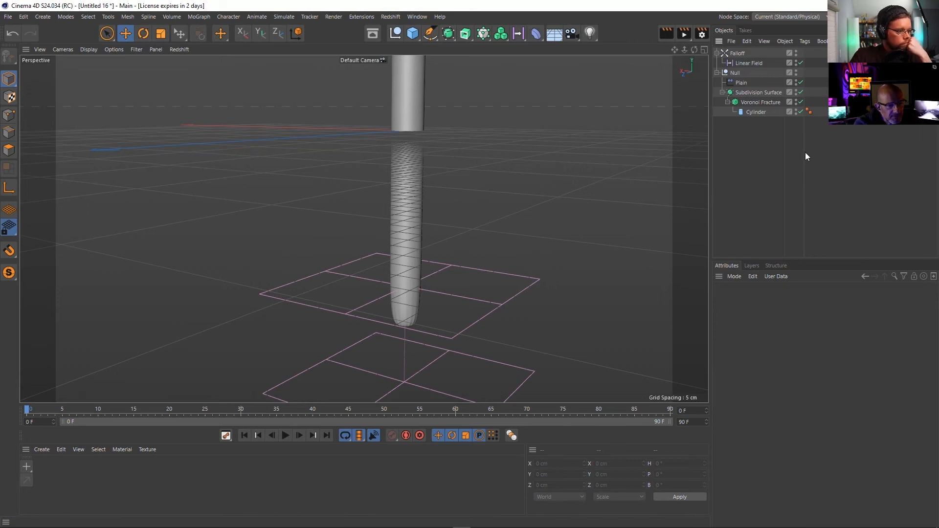
pyautogui.moveTo(803, 153); pyautogui.dragTo(824, 152)
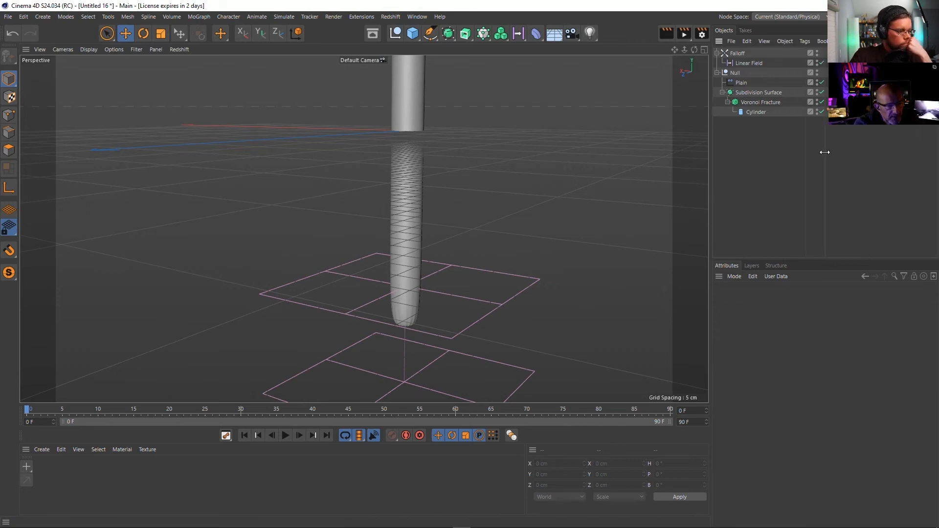
pyautogui.click(198, 16)
pyautogui.moveTo(218, 33)
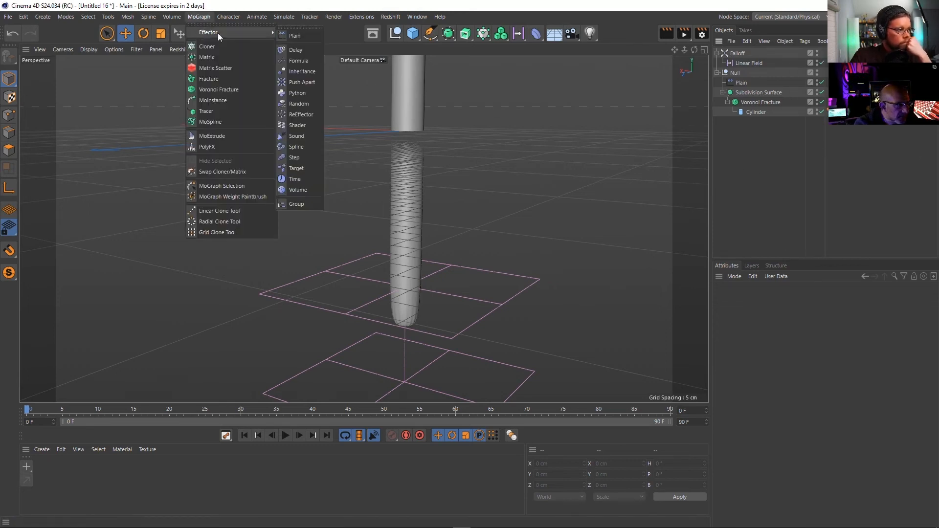
pyautogui.click(311, 168)
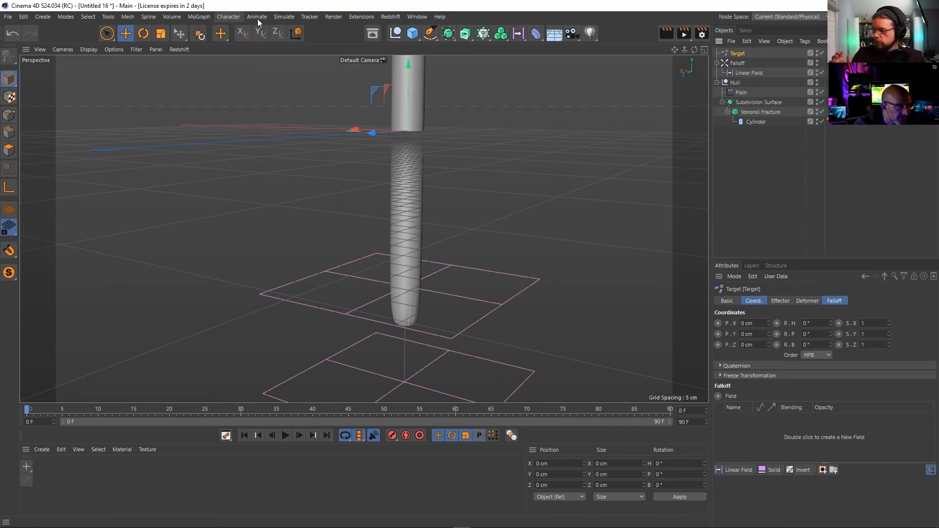
# Add a ReEffector and switch off its Position and Scale influence, leaving Rotation enabled
pyautogui.click(198, 17)
pyautogui.moveTo(201, 32)
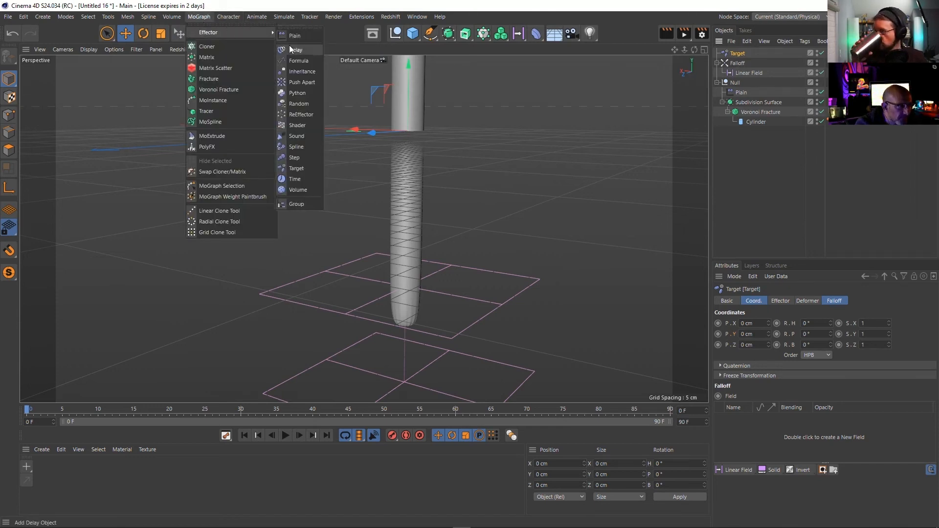
pyautogui.click(310, 115)
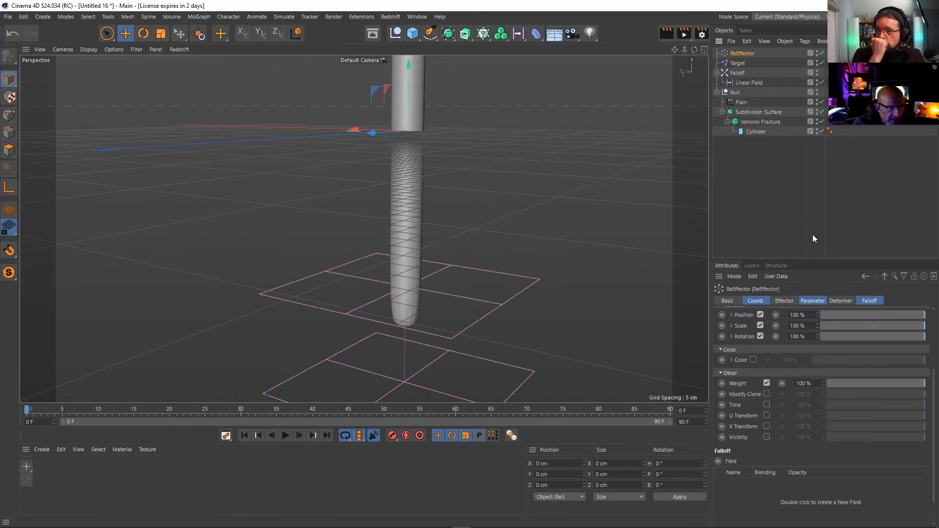
pyautogui.moveTo(831, 260); pyautogui.dragTo(832, 191)
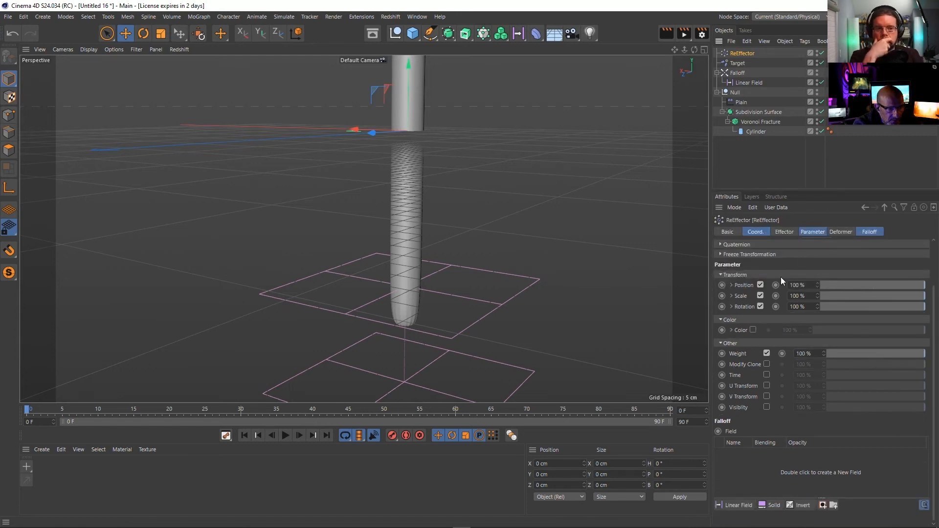
pyautogui.click(759, 285)
pyautogui.click(760, 295)
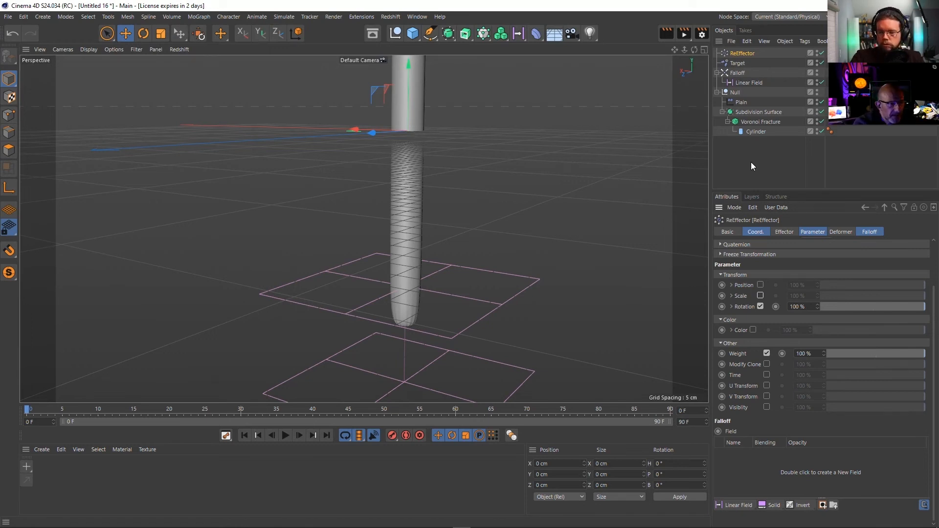
# Examine the ReEffector's effector and rotation settings alongside those of the Target and Plain effectors
pyautogui.click(738, 62)
pyautogui.click(739, 53)
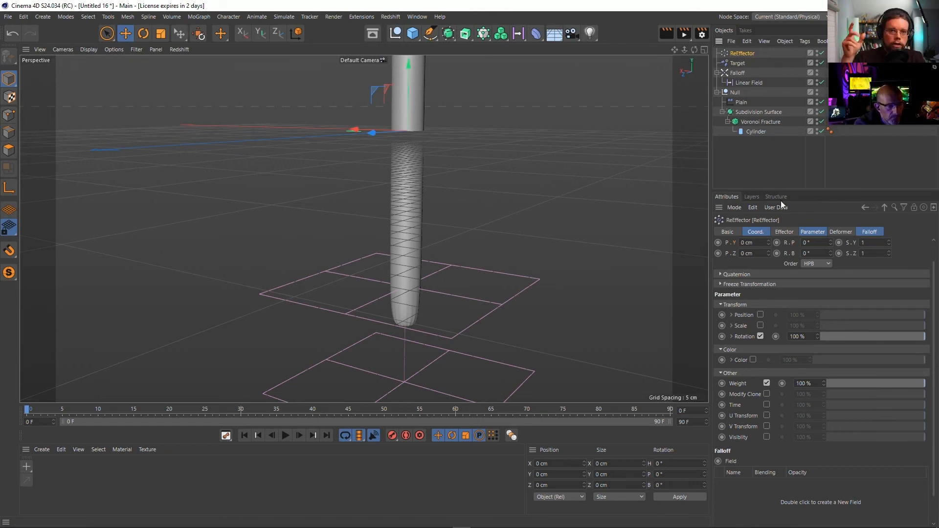
pyautogui.click(781, 232)
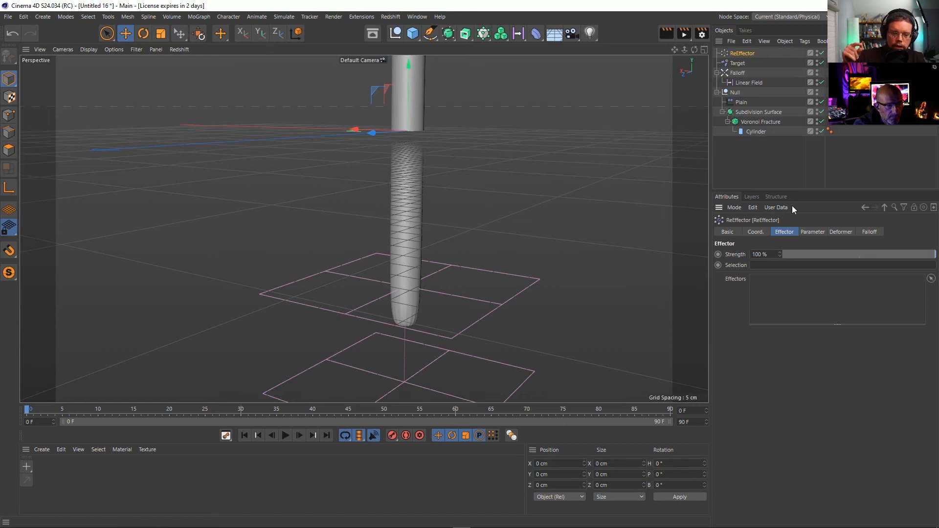
pyautogui.click(815, 232)
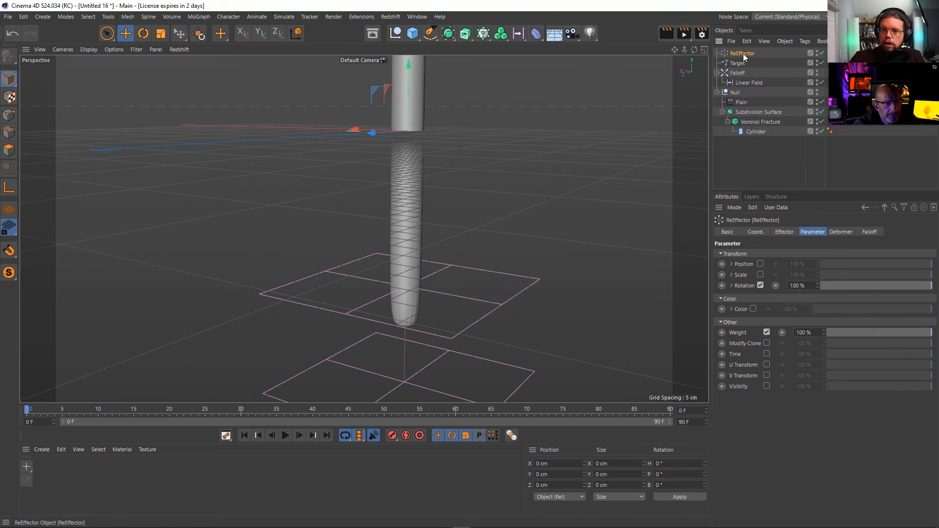
pyautogui.click(731, 286)
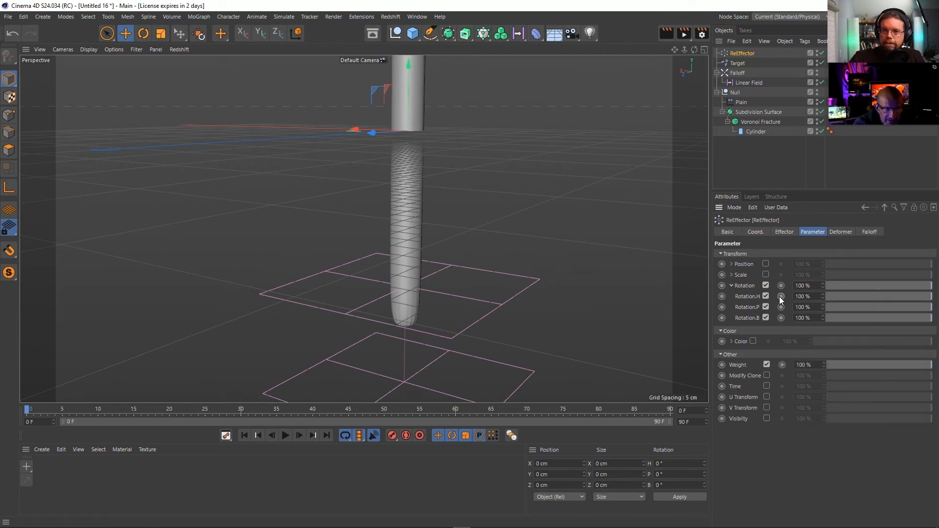
pyautogui.click(732, 286)
pyautogui.click(737, 63)
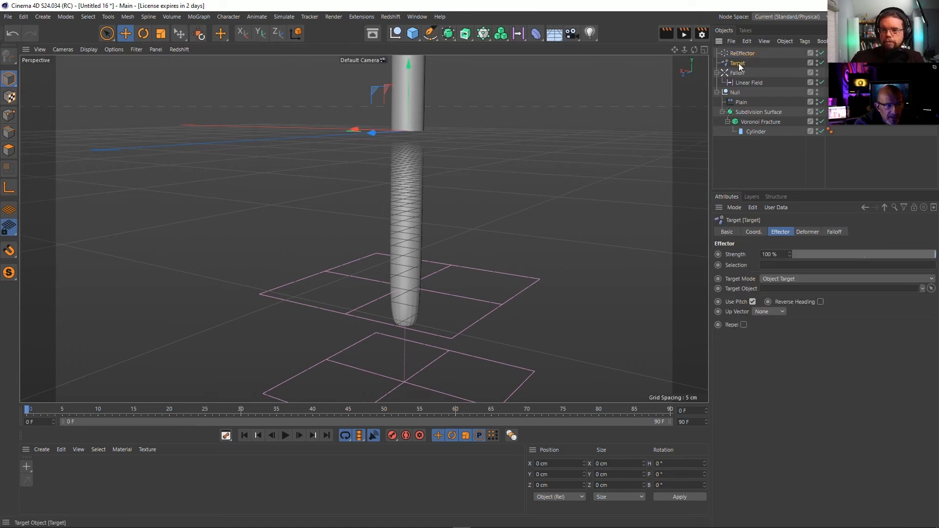
pyautogui.click(747, 102)
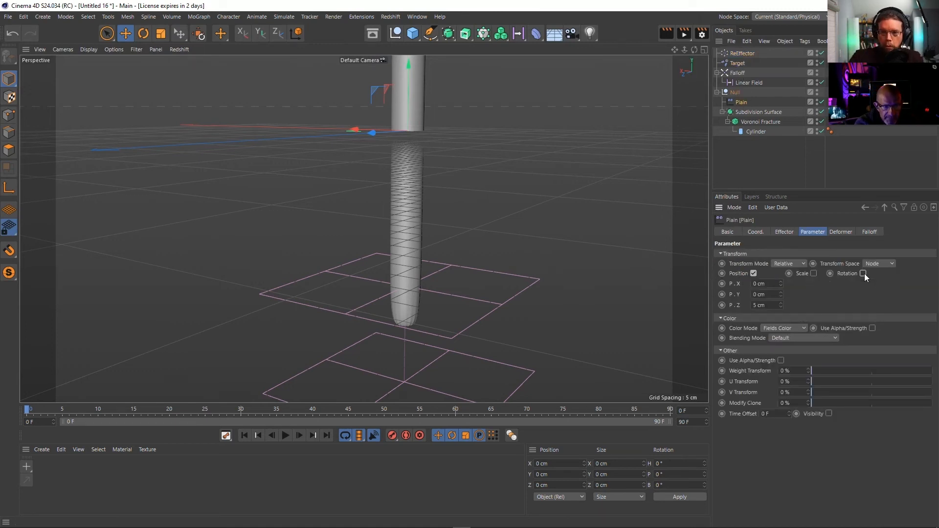
pyautogui.click(738, 54)
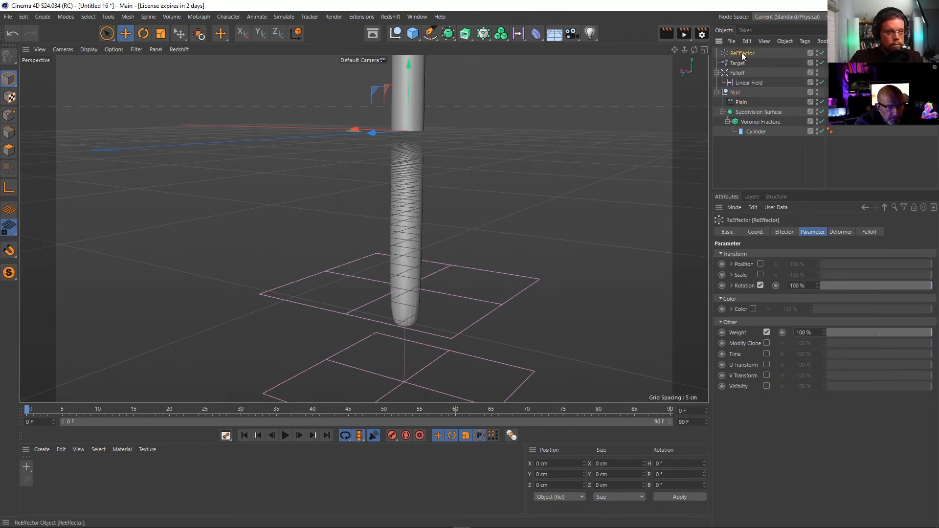
pyautogui.click(731, 285)
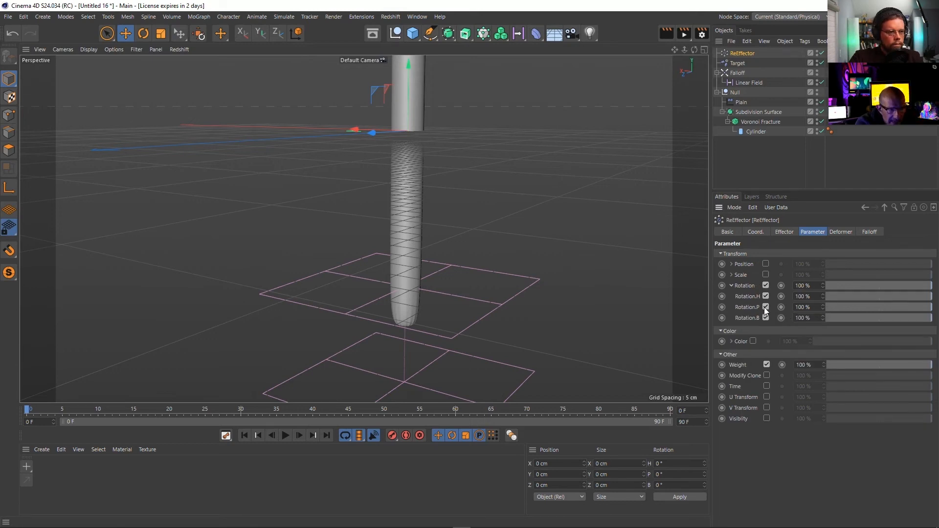
pyautogui.click(730, 286)
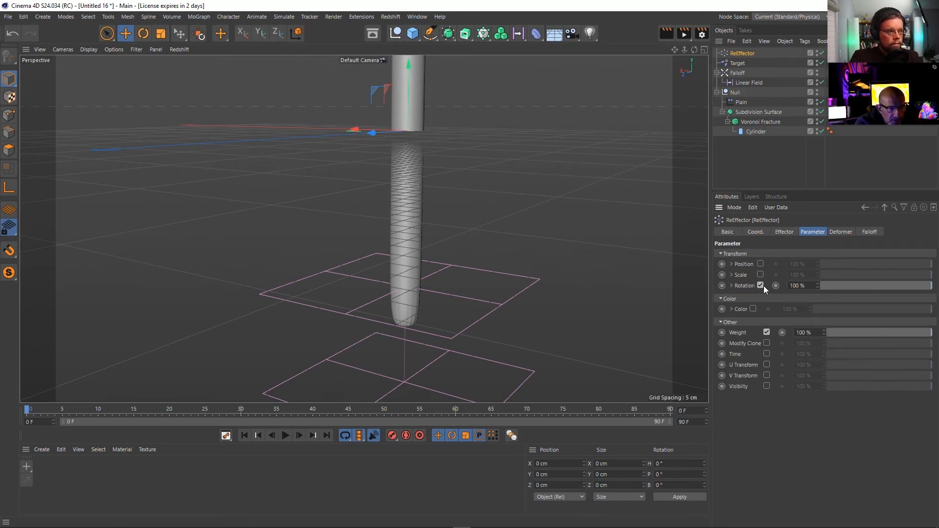
# Switch the ReEffector from Rotation to Position influence, trying Y alone before re-enabling X and Z
pyautogui.click(761, 285)
pyautogui.click(731, 264)
pyautogui.click(764, 264)
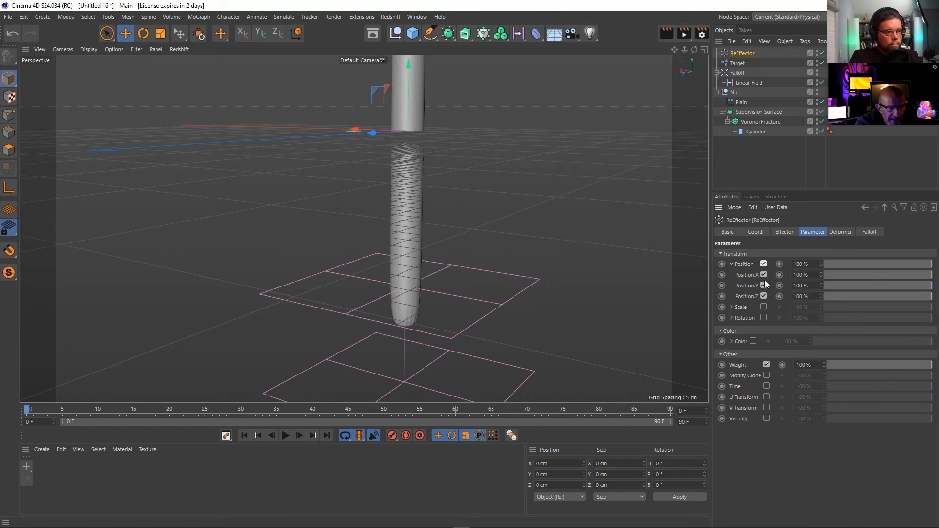
pyautogui.click(764, 275)
pyautogui.click(764, 296)
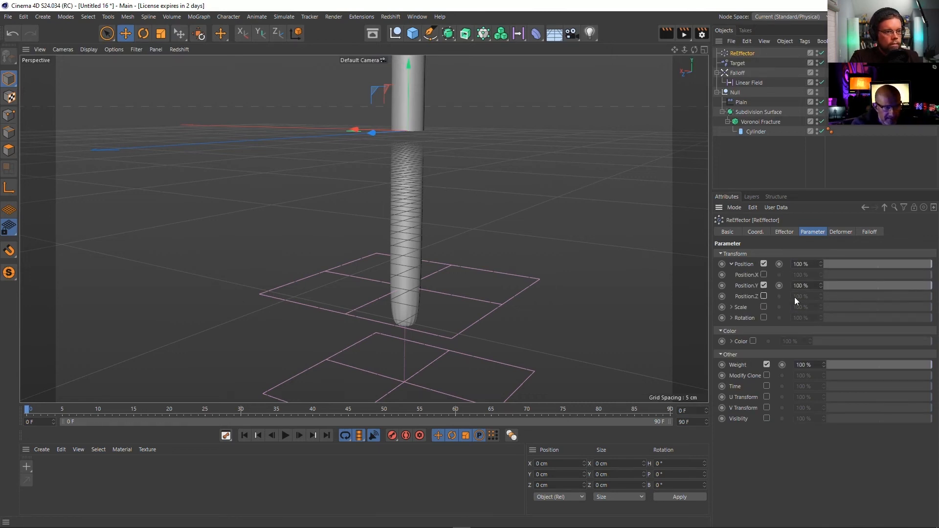
pyautogui.click(763, 296)
pyautogui.click(764, 275)
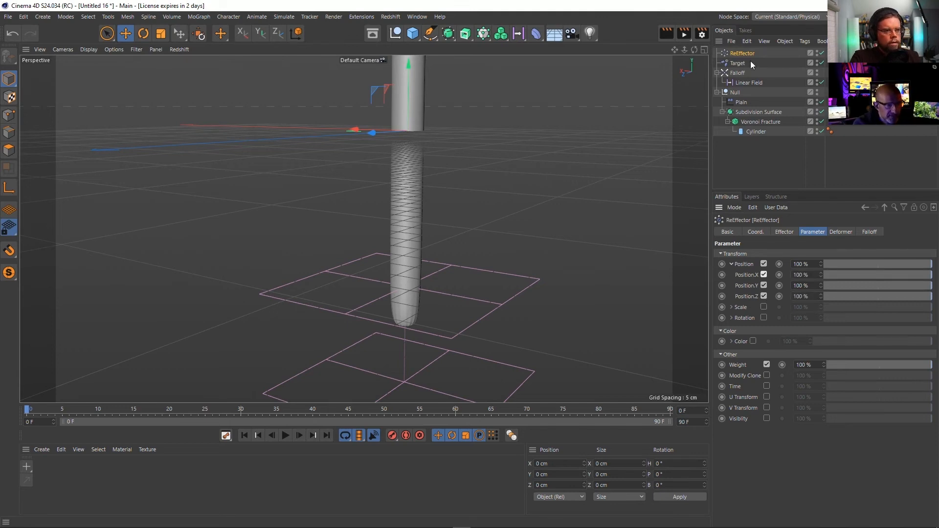
# Delete the ReEffector and scrub the animation to frame 16
pyautogui.press('Delete')
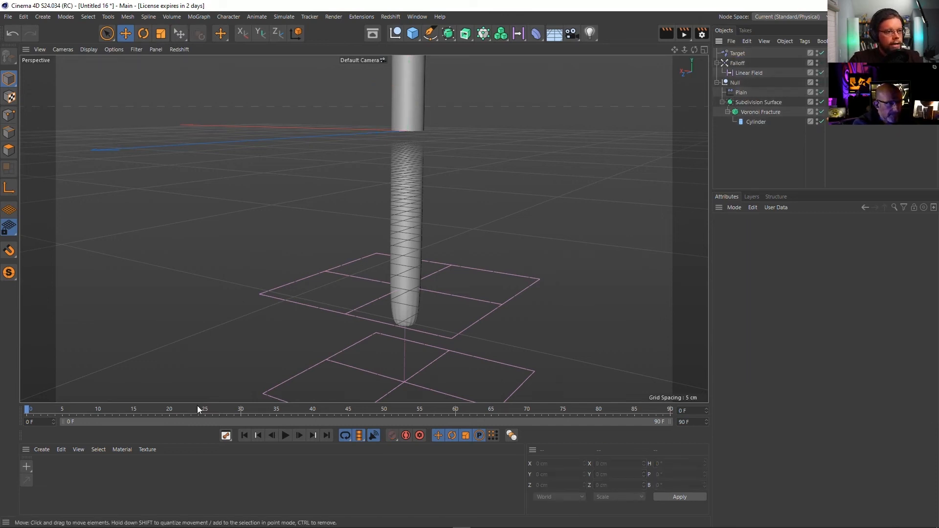
pyautogui.click(61, 411)
pyautogui.moveTo(62, 412); pyautogui.dragTo(140, 411)
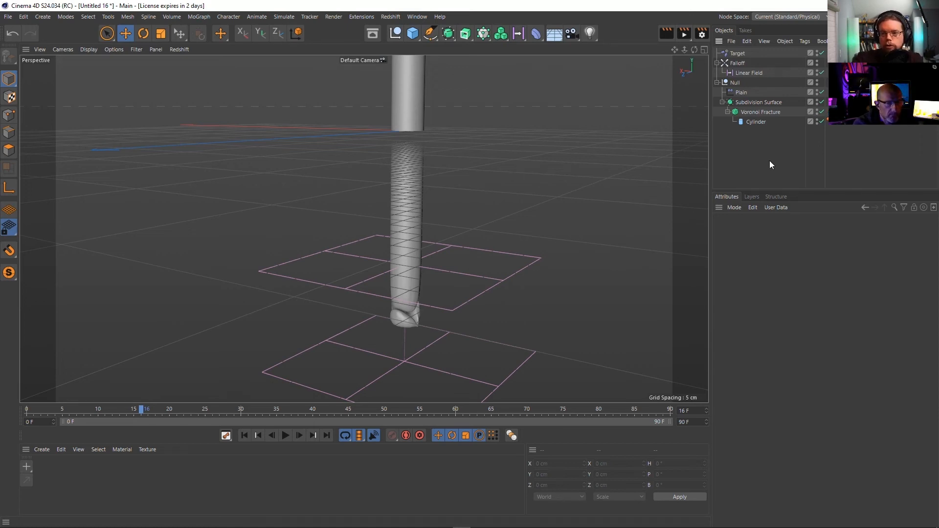
# Start a new empty project and look through the available MoGraph effectors and deformers
pyautogui.hotkey('ctrl', 'n')
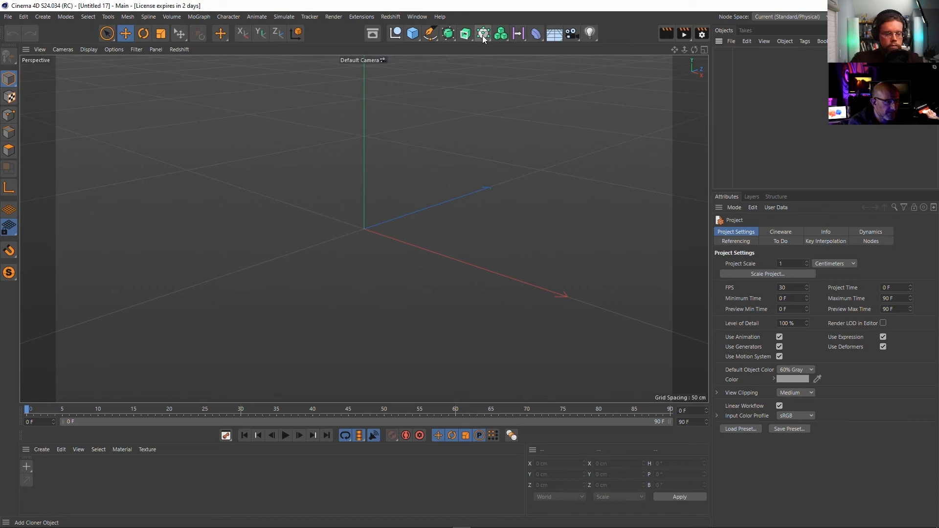
pyautogui.click(198, 17)
pyautogui.moveTo(210, 32)
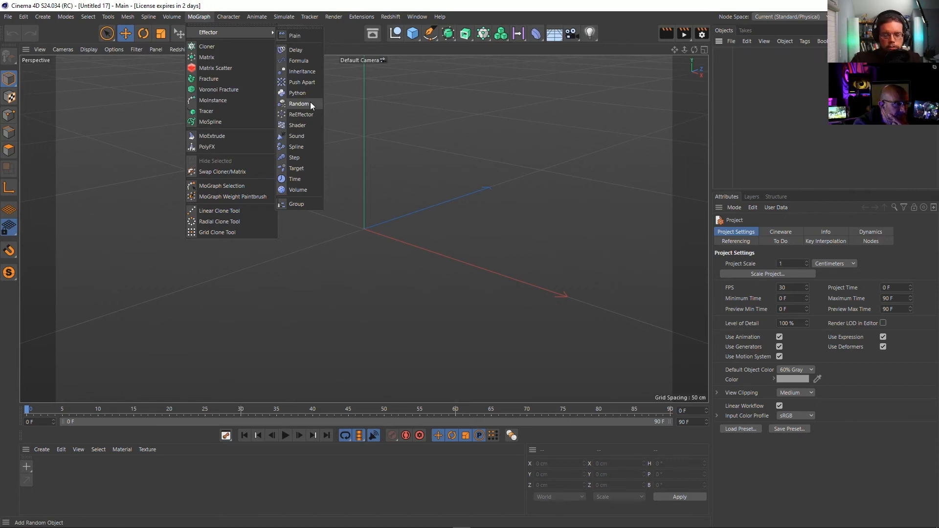
pyautogui.click(533, 145)
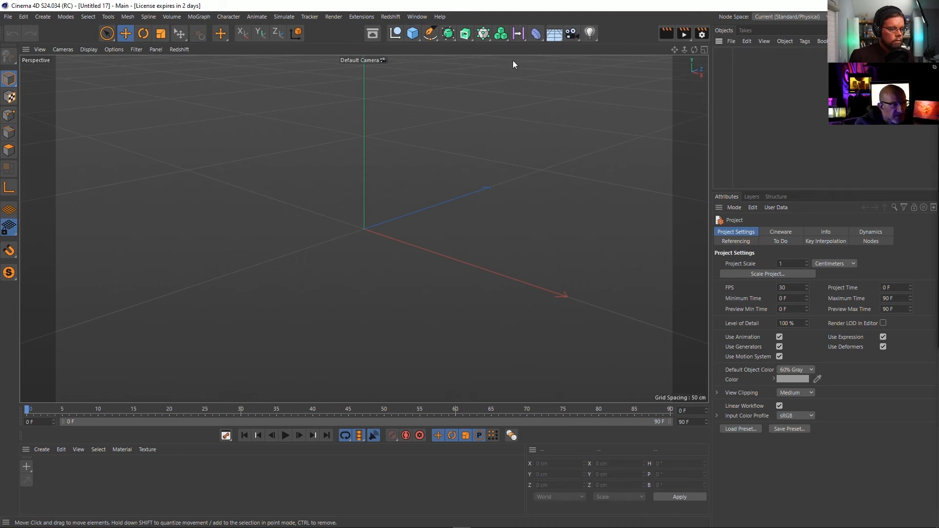
pyautogui.click(535, 34)
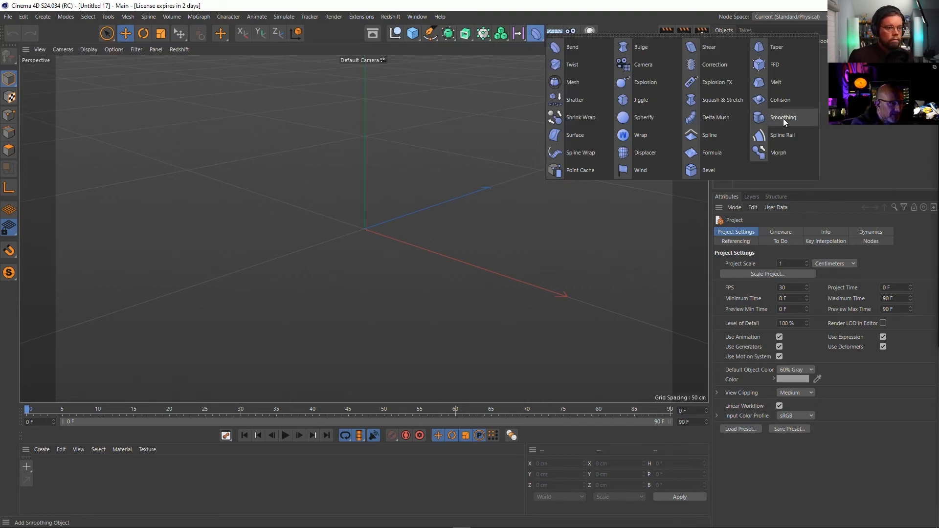
pyautogui.click(466, 145)
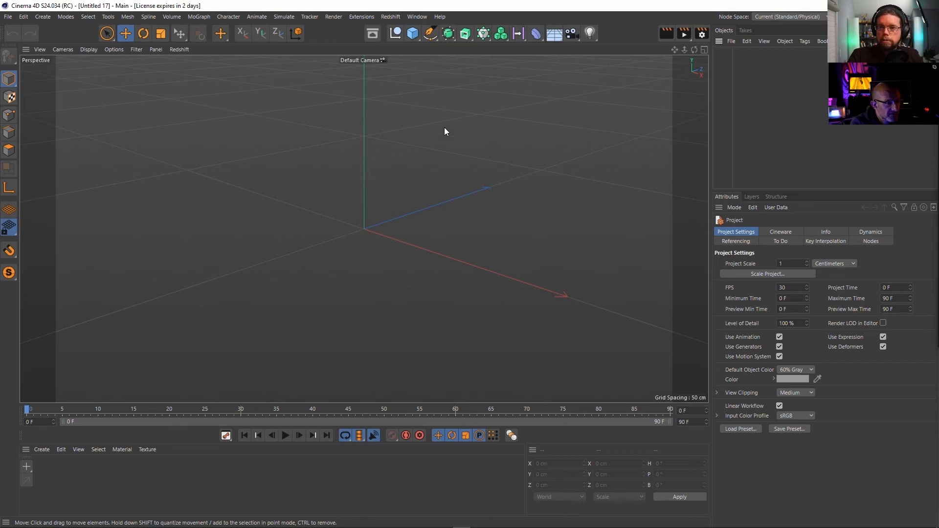
# Add a Delay effector to the empty project and show its effector settings
pyautogui.click(200, 16)
pyautogui.moveTo(205, 35)
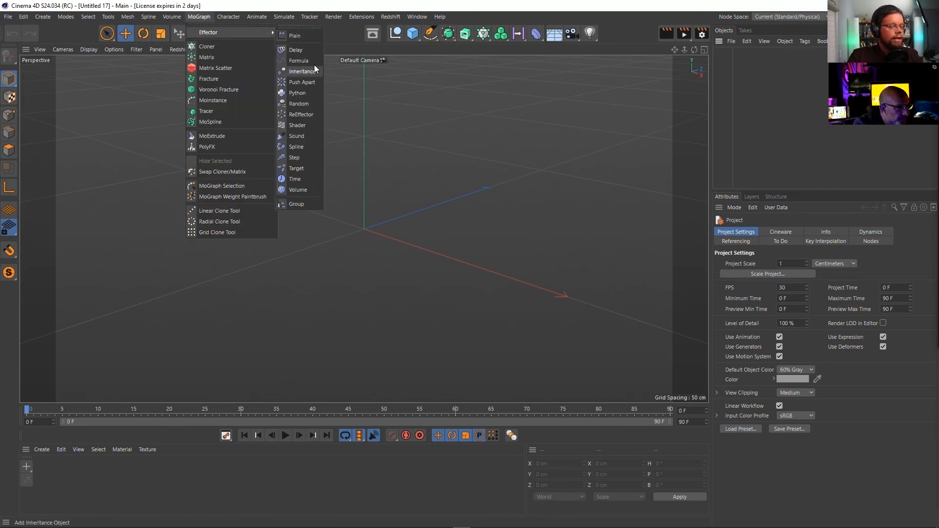
pyautogui.click(308, 51)
pyautogui.click(782, 232)
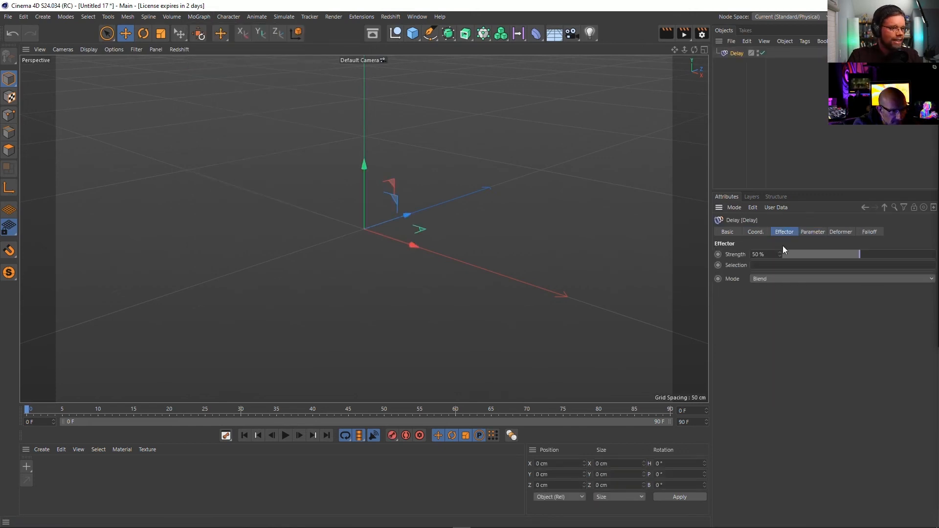
# Look up the Delay effector's Mode setting in the Maxon help, read its description and close the page
pyautogui.rightClick(733, 282)
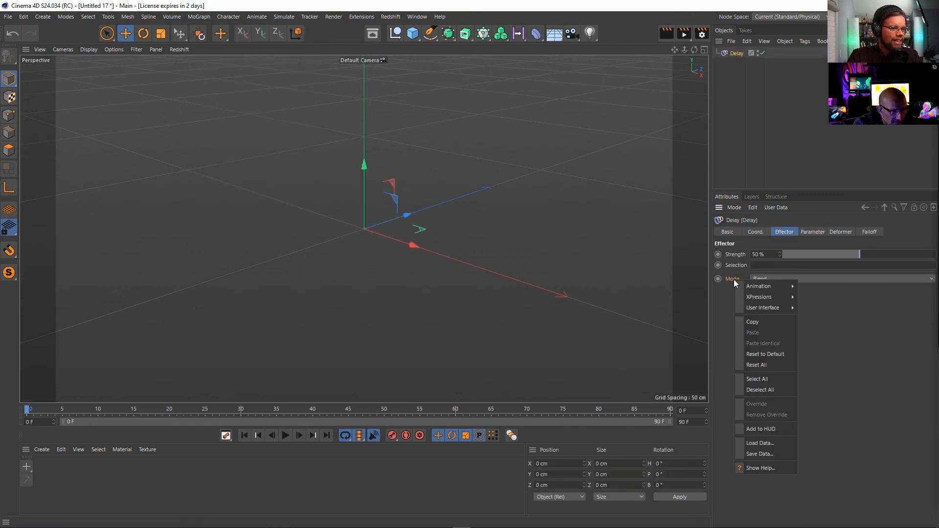
pyautogui.click(751, 467)
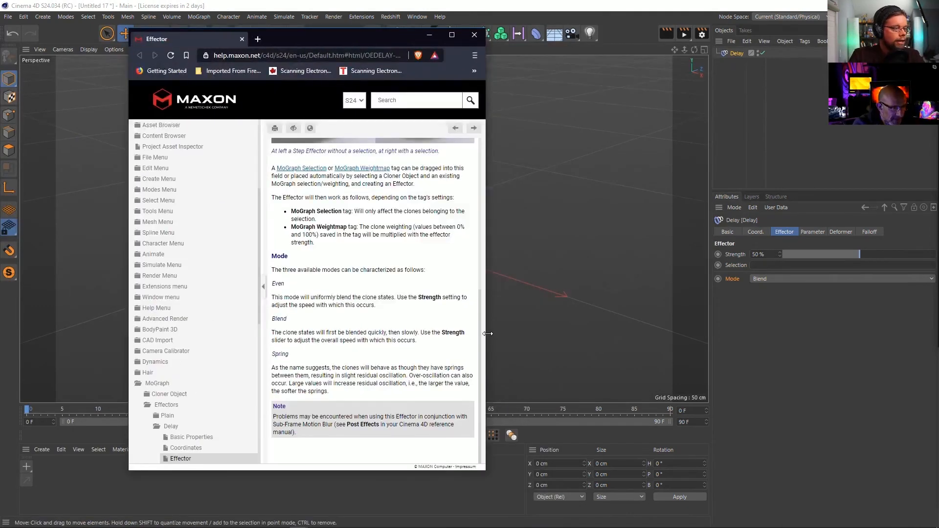
pyautogui.moveTo(488, 333); pyautogui.dragTo(787, 333)
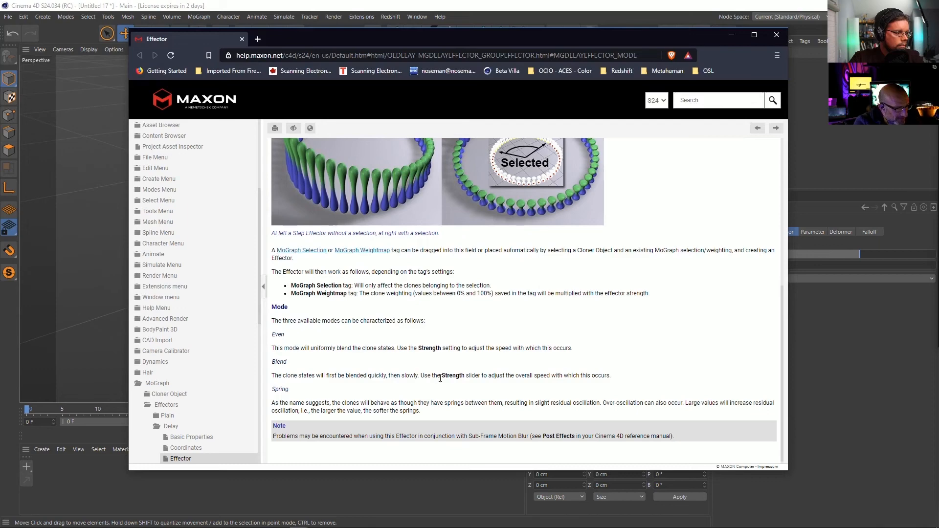
pyautogui.click(241, 39)
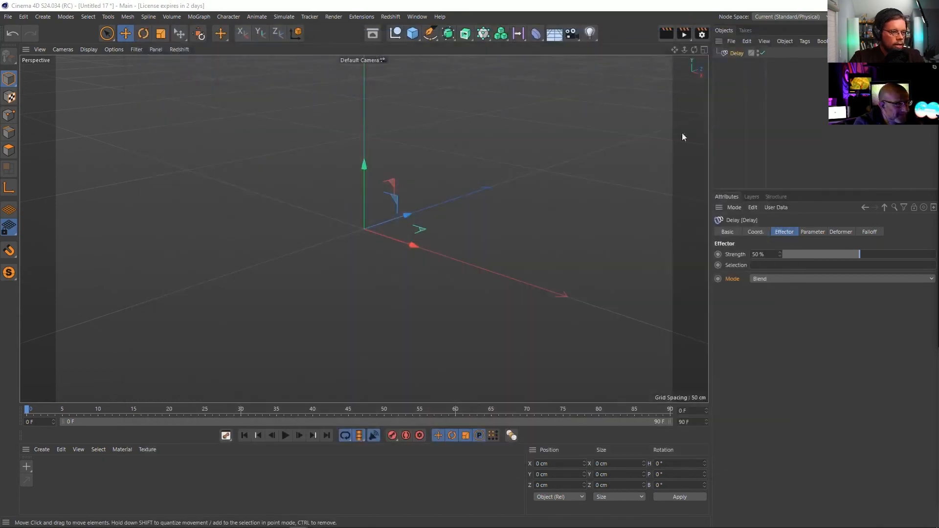
# Switch to the web browser and bring the EyeWire explore page into view over the fractured cylinder scene
pyautogui.click(751, 148)
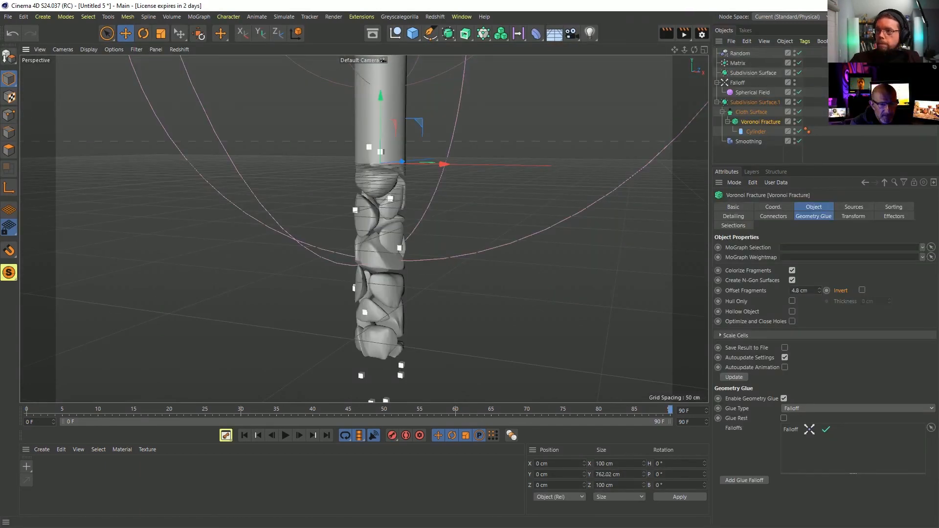
pyautogui.moveTo(0, 69); pyautogui.dragTo(474, 77)
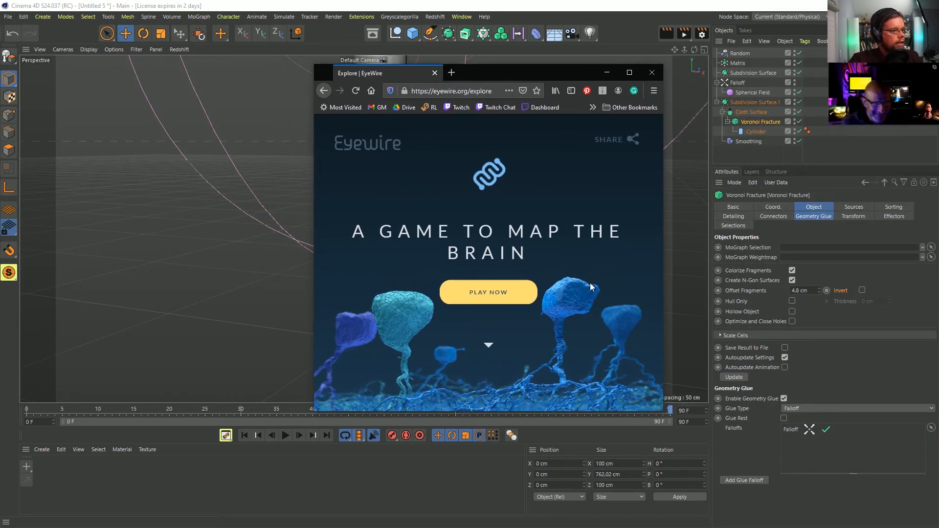
# Read through the EyeWire explore page down to its final section, then move the browser away
pyautogui.scroll(-5, 553, 308)
pyautogui.scroll(-3, 554, 312)
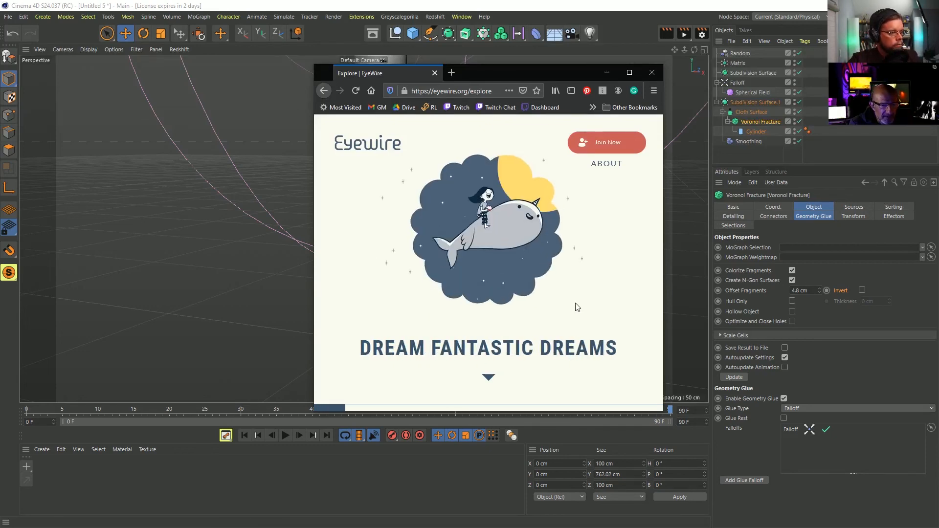
pyautogui.click(501, 3)
pyautogui.hotkey('alt', 'Tab')
pyautogui.scroll(-3, 567, 291)
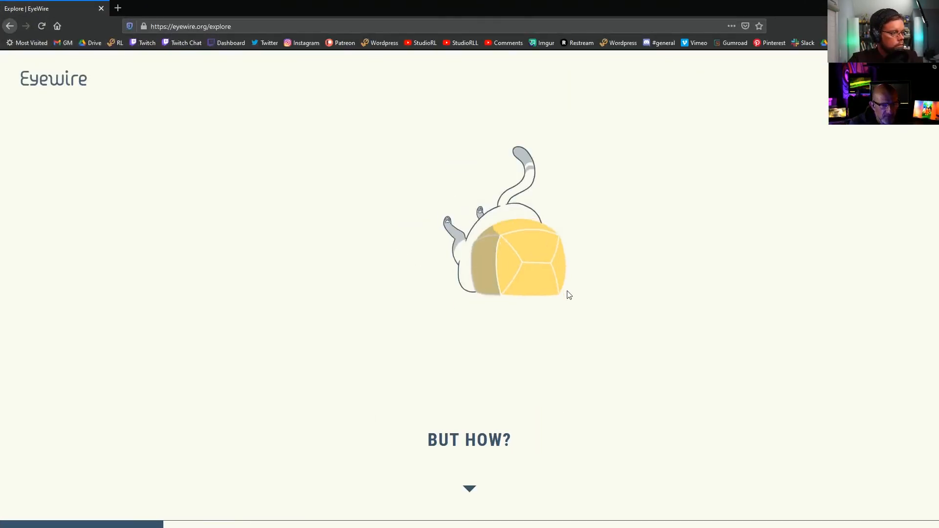
pyautogui.scroll(-3, 567, 290)
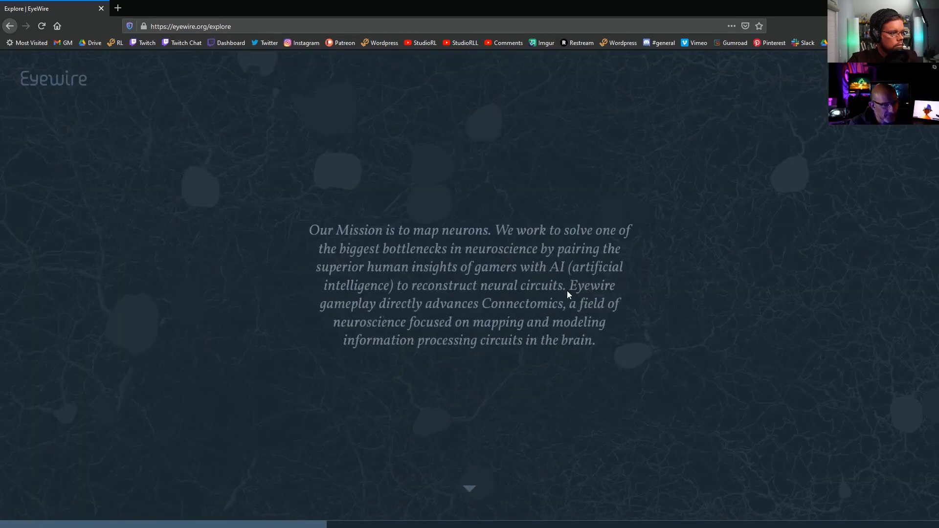
pyautogui.scroll(-3, 567, 294)
pyautogui.scroll(-2, 697, 343)
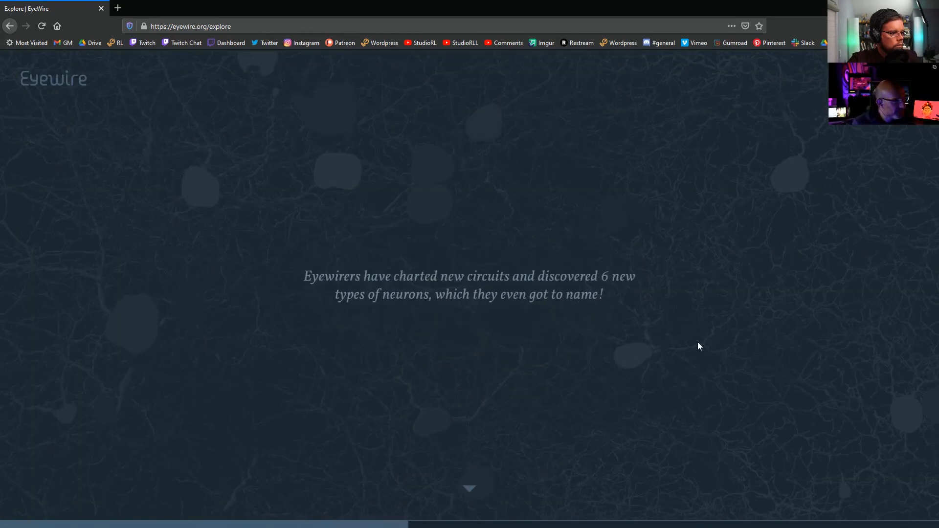
pyautogui.scroll(-2, 697, 343)
pyautogui.scroll(3, 697, 342)
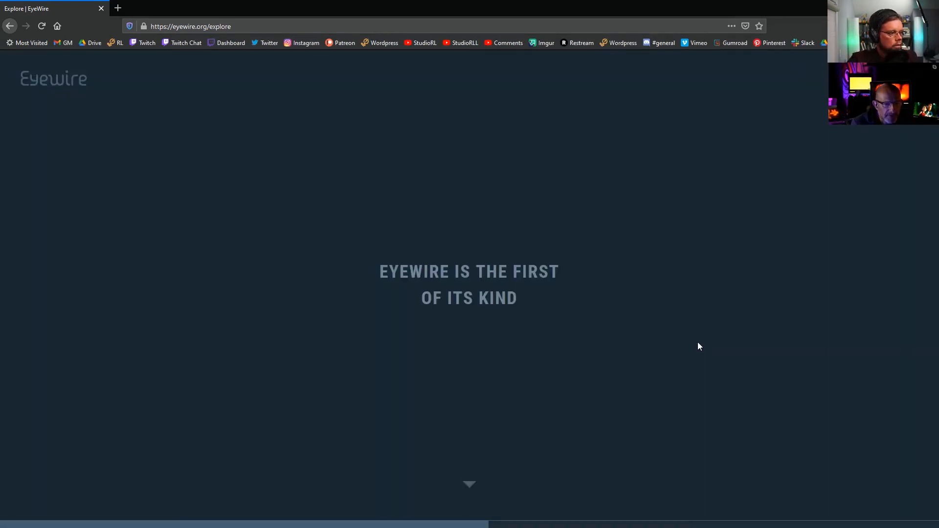
pyautogui.scroll(-3, 697, 342)
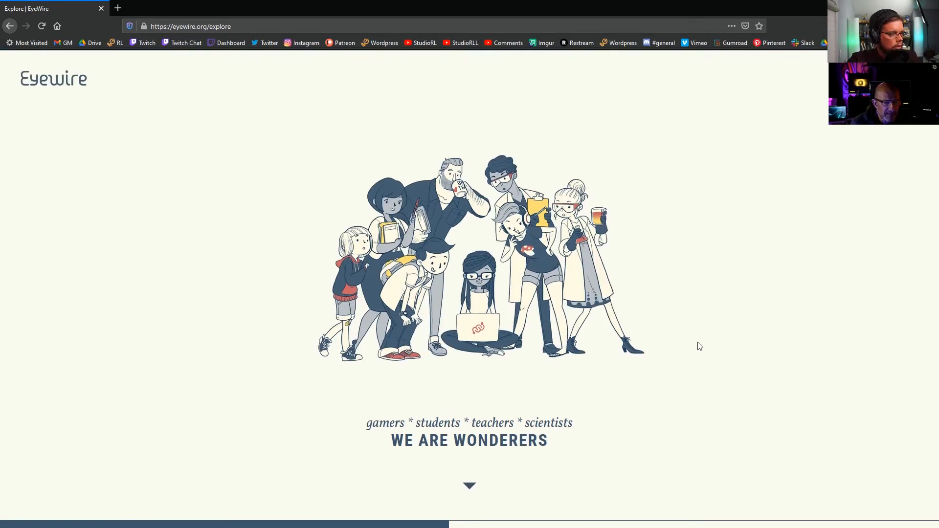
pyautogui.scroll(-2, 698, 346)
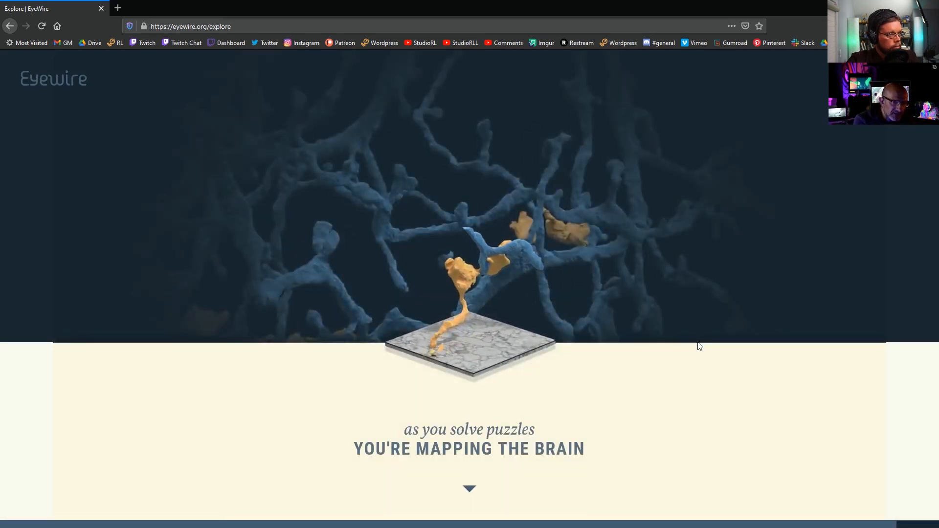
pyautogui.scroll(-2, 699, 346)
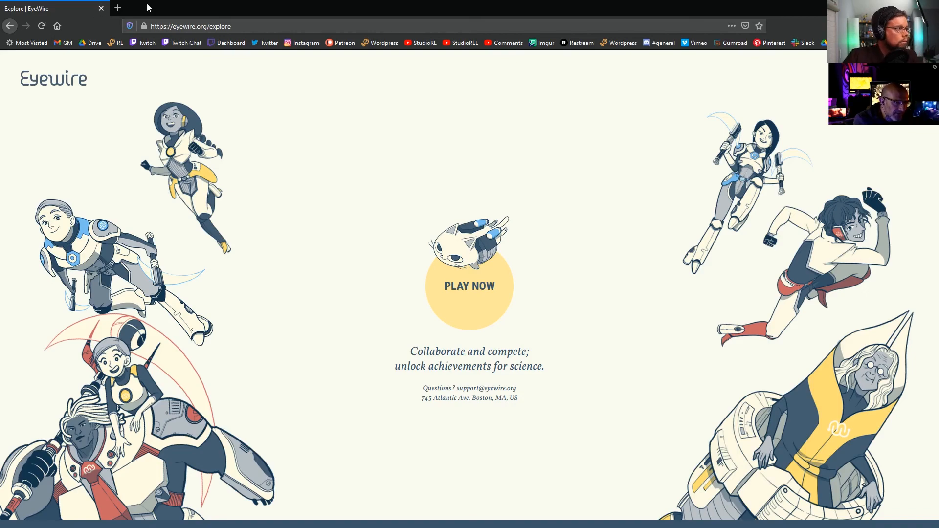
pyautogui.moveTo(149, 7); pyautogui.dragTo(0, 96)
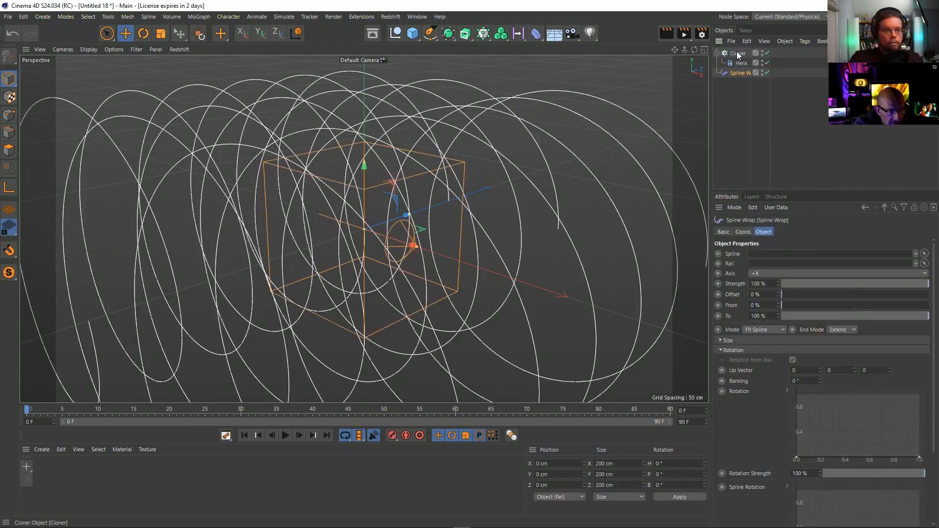
# Link the Cloner as the Spline Wrap's spline and add a Capsule with the Spline Wrap as its child
pyautogui.moveTo(737, 53); pyautogui.dragTo(792, 254)
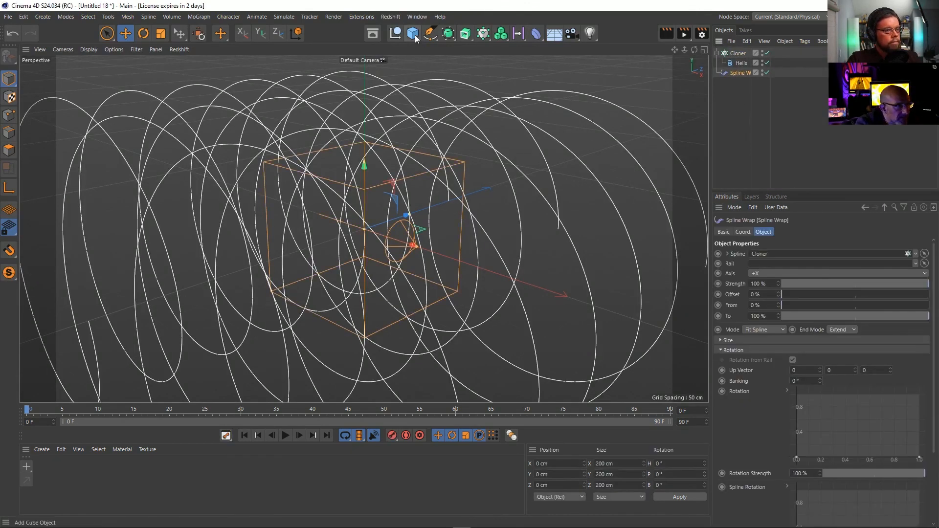
pyautogui.moveTo(413, 34); pyautogui.dragTo(506, 67)
pyautogui.moveTo(740, 53); pyautogui.dragTo(740, 83)
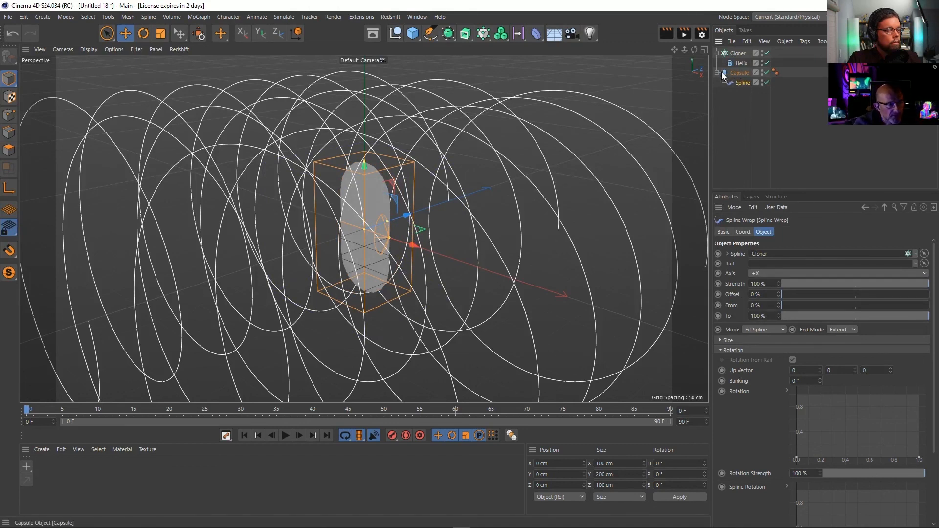
pyautogui.click(766, 73)
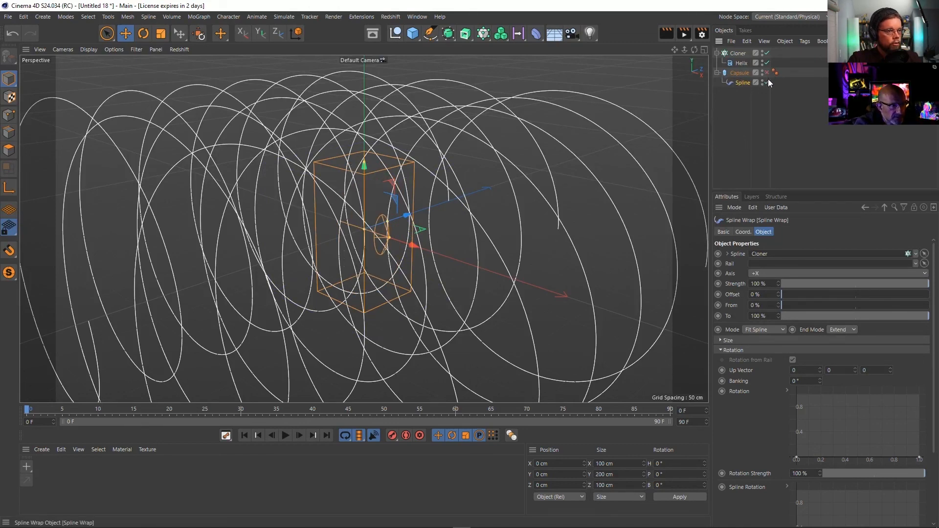
pyautogui.click(766, 83)
pyautogui.click(767, 82)
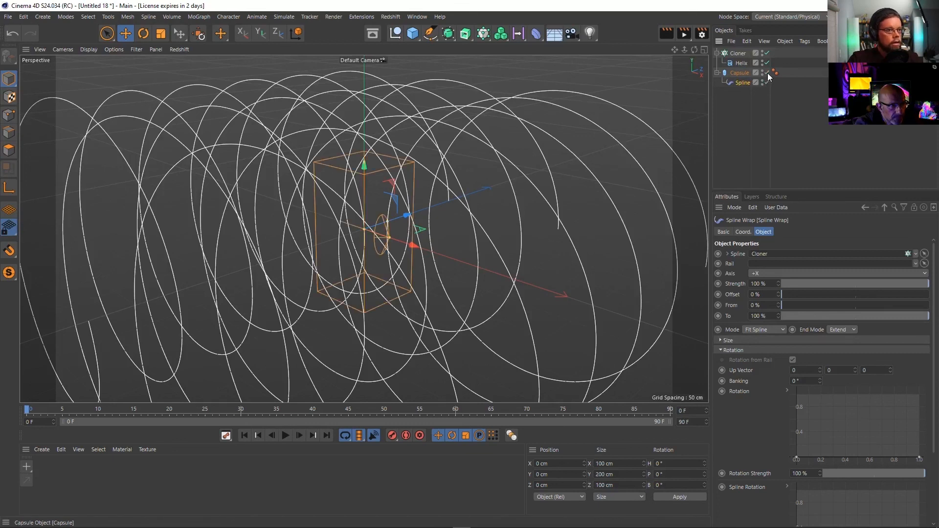
pyautogui.click(767, 73)
# Add a Connect object and place the Cloner with its Helix inside it
pyautogui.click(738, 53)
pyautogui.click(412, 32)
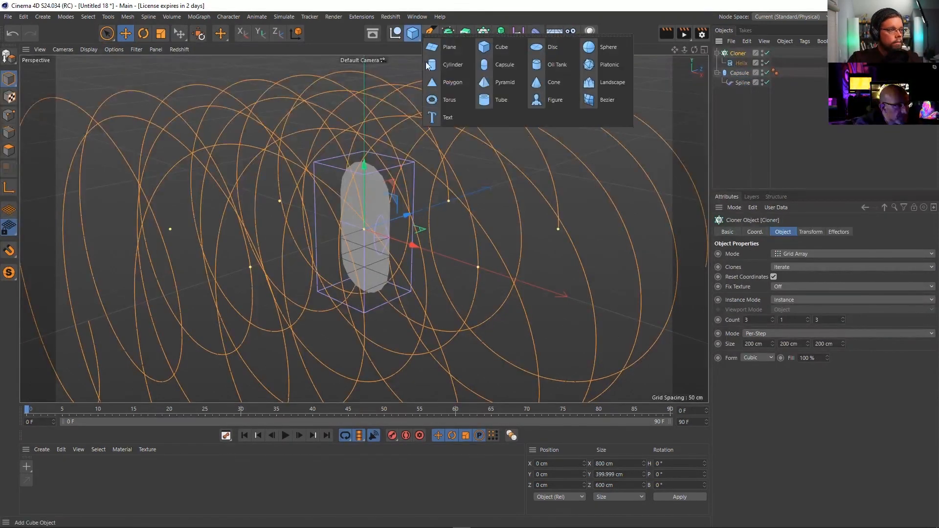
pyautogui.click(447, 33)
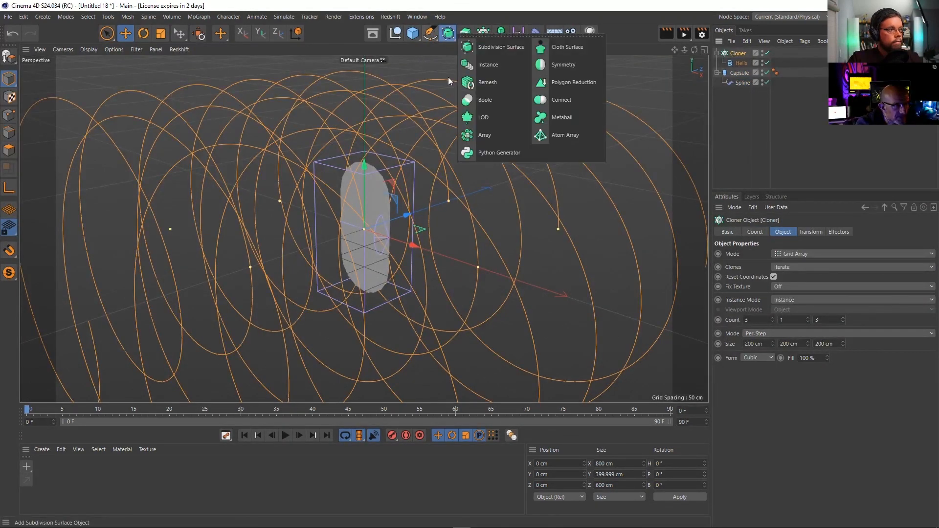
pyautogui.click(562, 101)
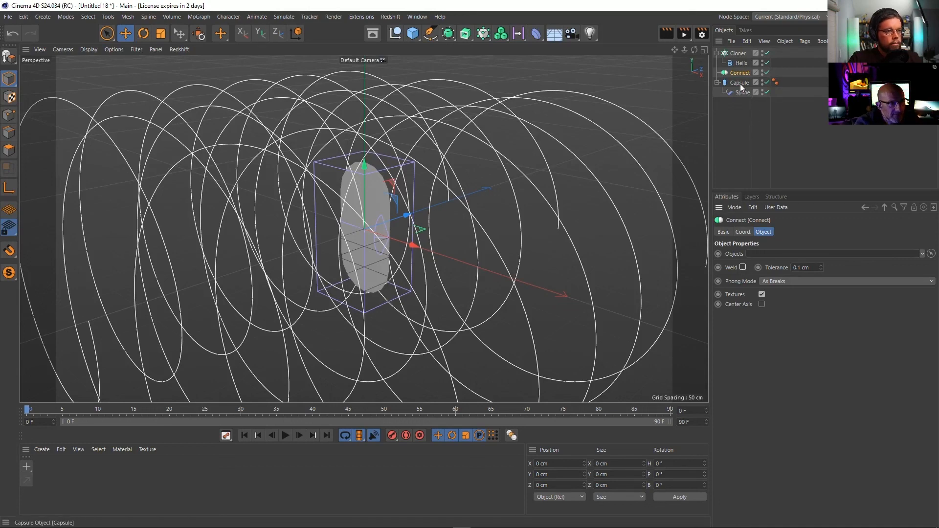
pyautogui.moveTo(739, 53); pyautogui.dragTo(739, 73)
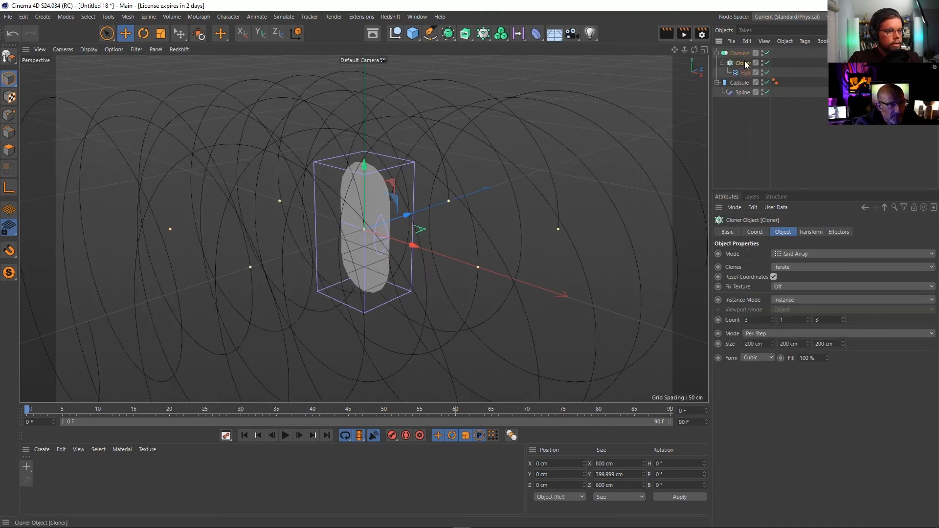
# Link the Connect object as the Spline Wrap's spline in place of the Cloner
pyautogui.click(739, 82)
pyautogui.click(742, 92)
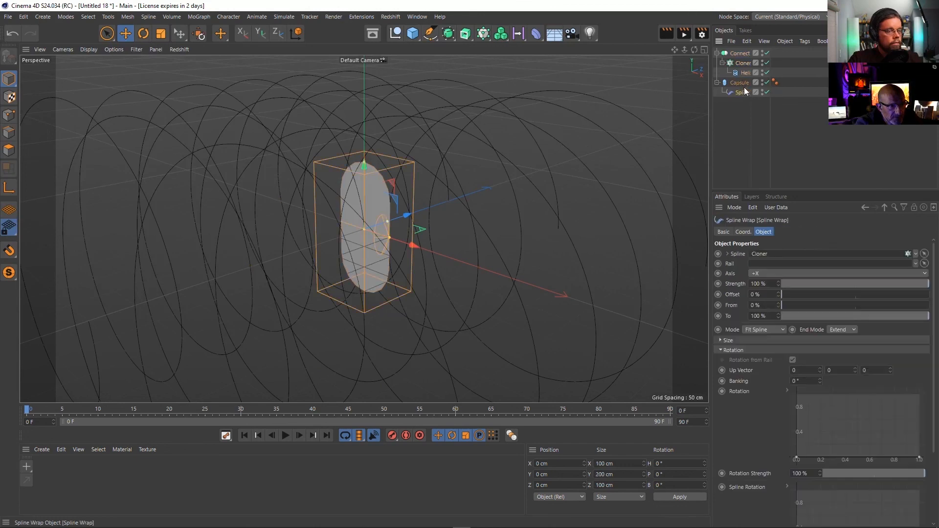
pyautogui.moveTo(740, 53); pyautogui.dragTo(782, 253)
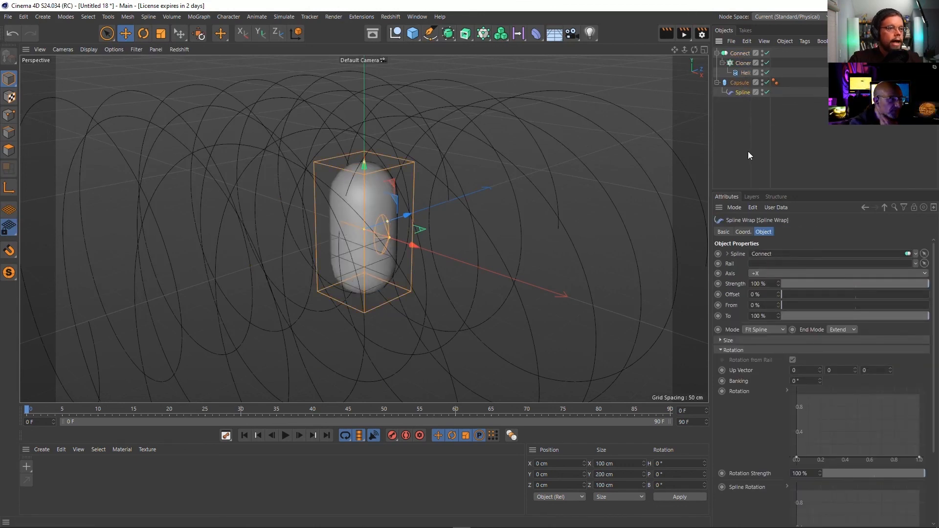
# Add a Spline Mask as the parent of the Connect object
pyautogui.click(740, 54)
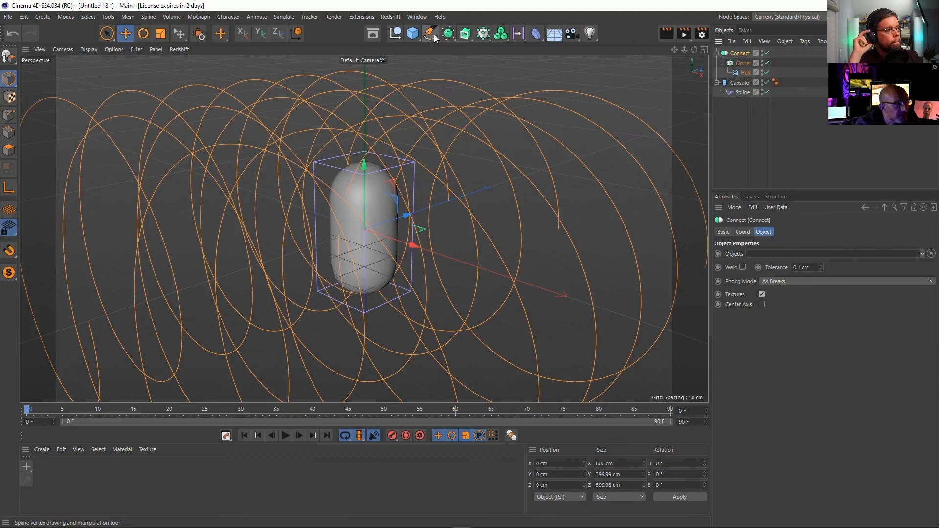
pyautogui.click(468, 41)
pyautogui.keyDown('alt'); pyautogui.click(561, 50); pyautogui.keyUp('alt')
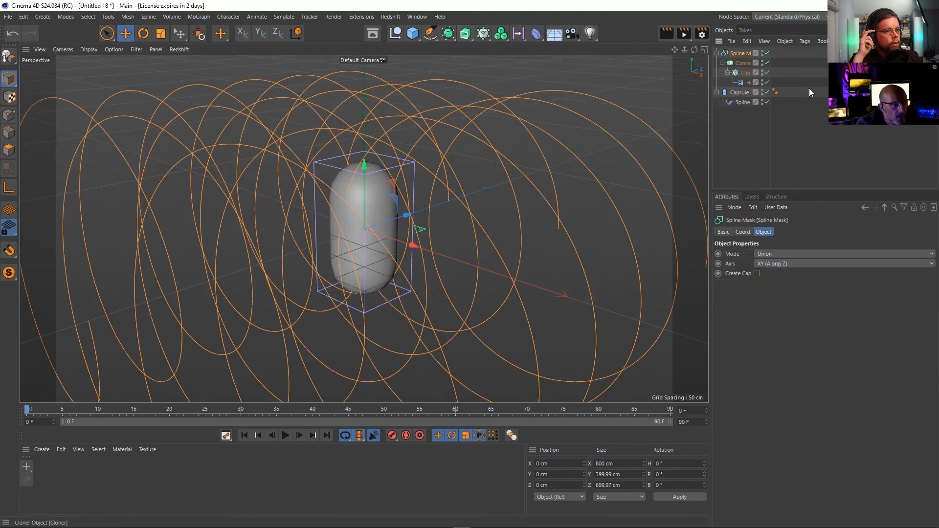
# Link the Spline Mask as the spline of the Capsule's Spline Wrap
pyautogui.click(743, 92)
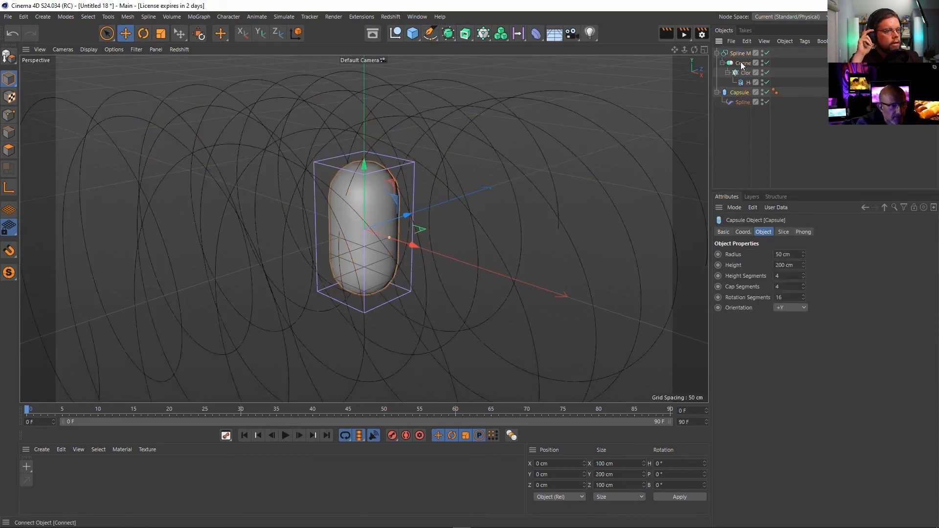
pyautogui.click(745, 101)
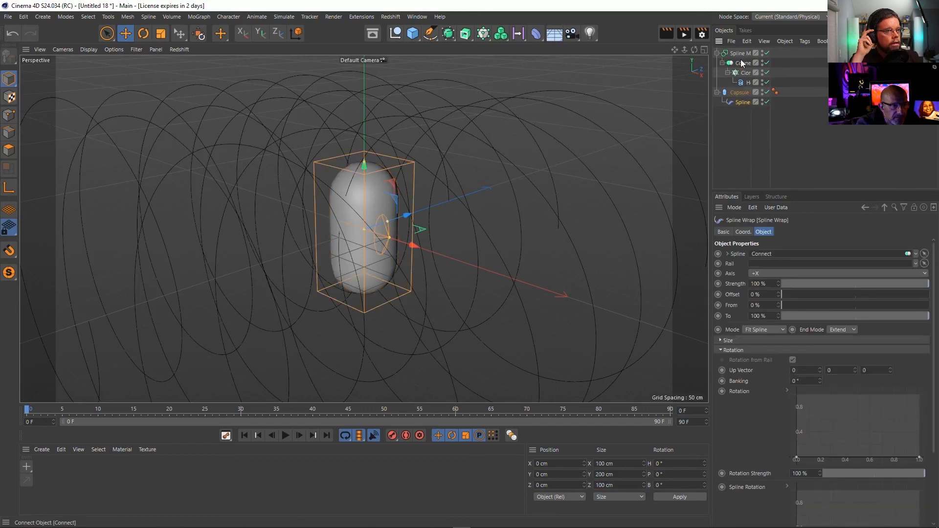
pyautogui.moveTo(738, 52); pyautogui.dragTo(781, 254)
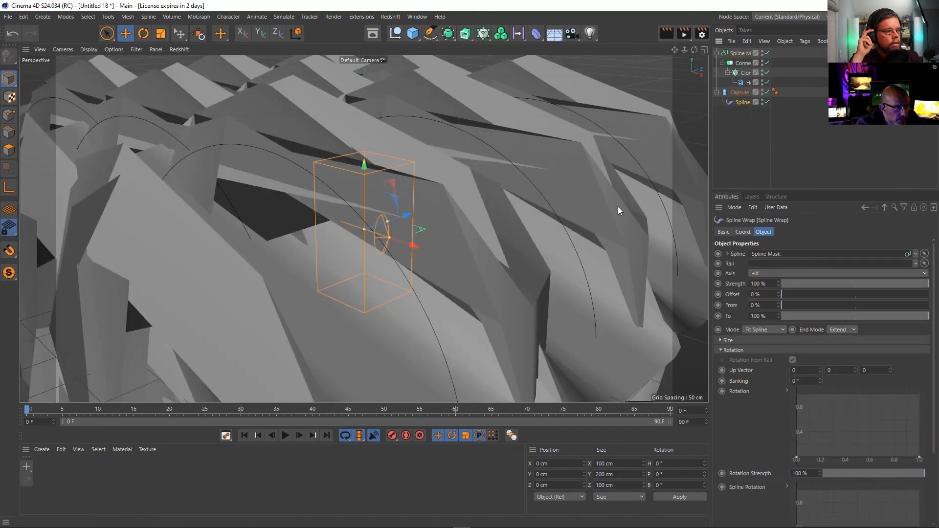
pyautogui.press('h')
pyautogui.moveTo(450, 259)
pyautogui.keyDown('alt'); pyautogui.mouseDown()
pyautogui.moveTo(495, 239)
pyautogui.moveTo(544, 239)
pyautogui.moveTo(459, 269)
pyautogui.mouseUp(); pyautogui.keyUp('alt')
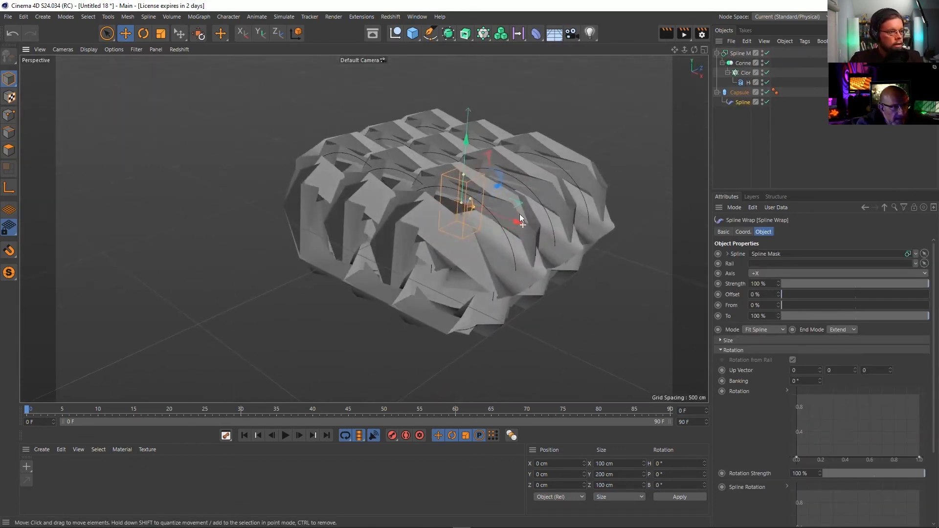
# Set the Spline Wrap's axis to +Y so the Capsule runs lengthwise along the cloned helices
pyautogui.click(743, 52)
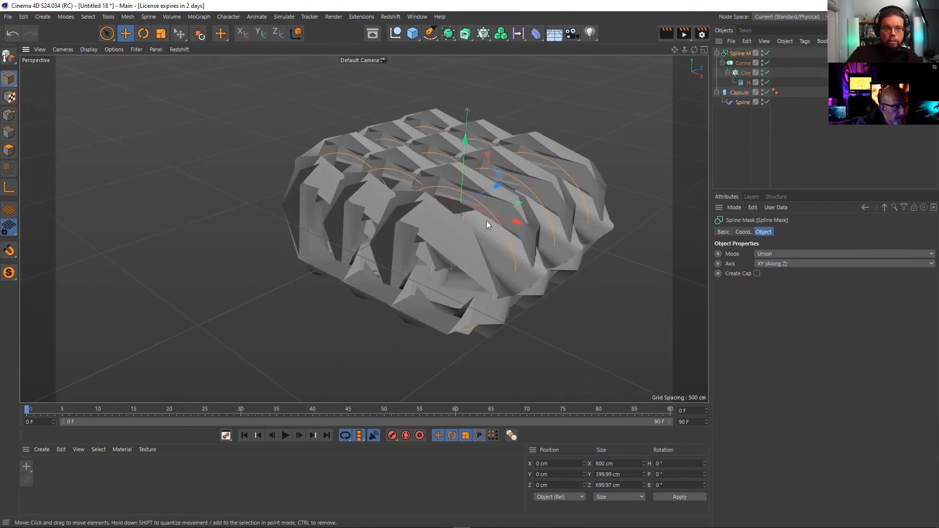
pyautogui.keyDown('alt'); pyautogui.moveTo(486, 221); pyautogui.dragTo(537, 215); pyautogui.keyUp('alt')
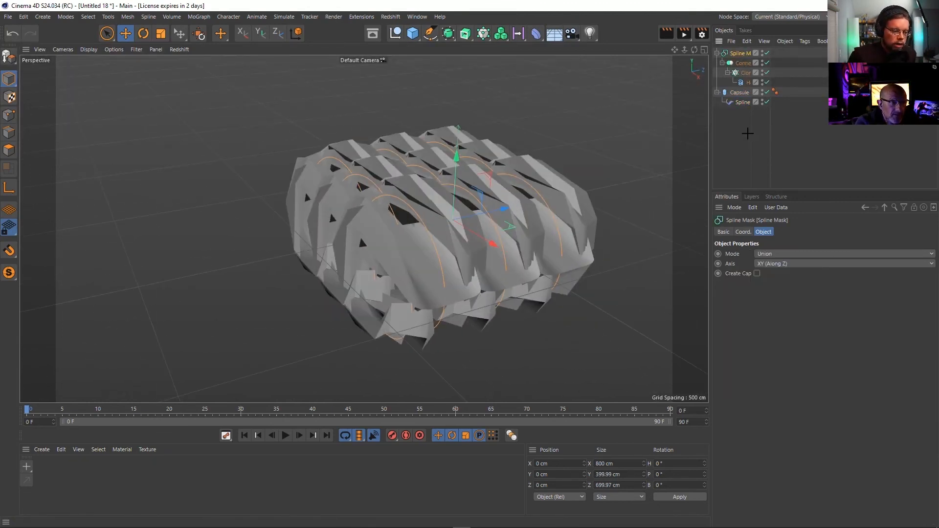
pyautogui.click(752, 137)
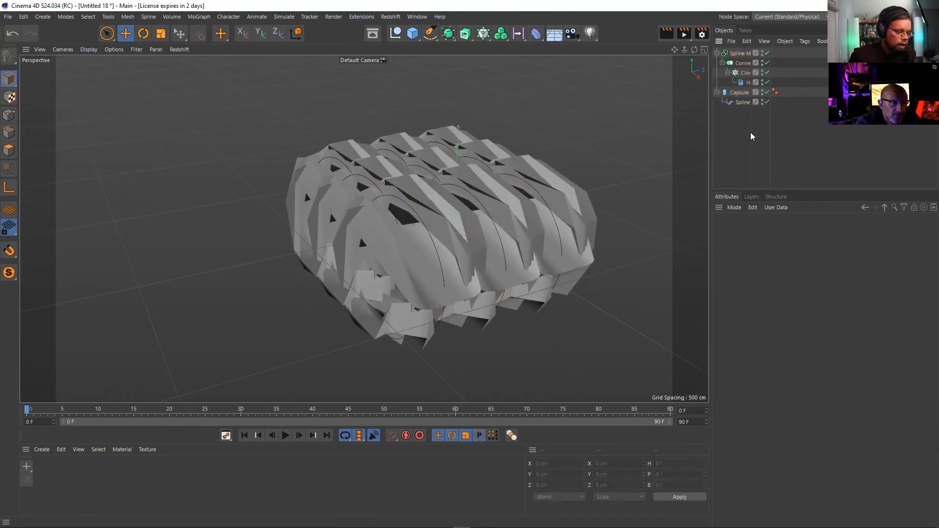
pyautogui.click(739, 93)
pyautogui.click(742, 102)
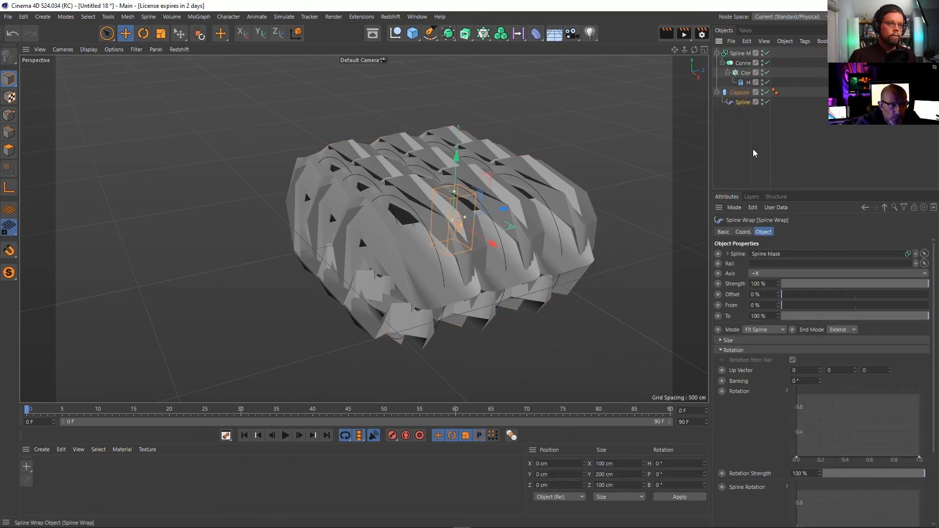
pyautogui.click(772, 272)
pyautogui.click(770, 307)
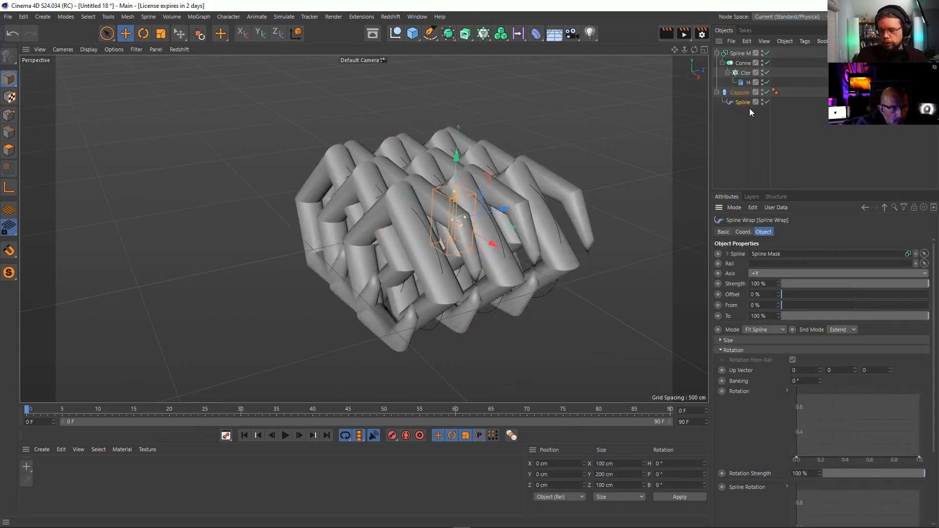
# Raise the Capsule's height segments to 62 to smooth its bends along the helices
pyautogui.click(739, 93)
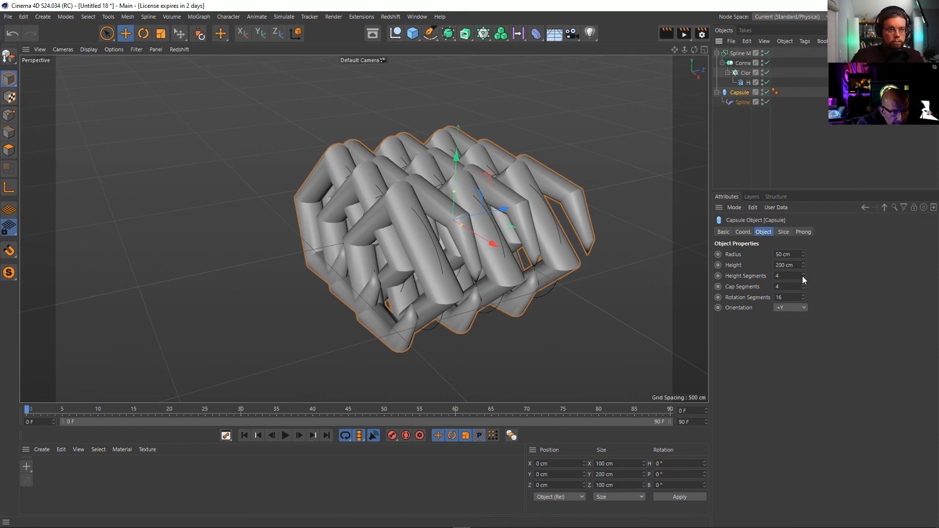
pyautogui.moveTo(803, 275); pyautogui.dragTo(802, 244)
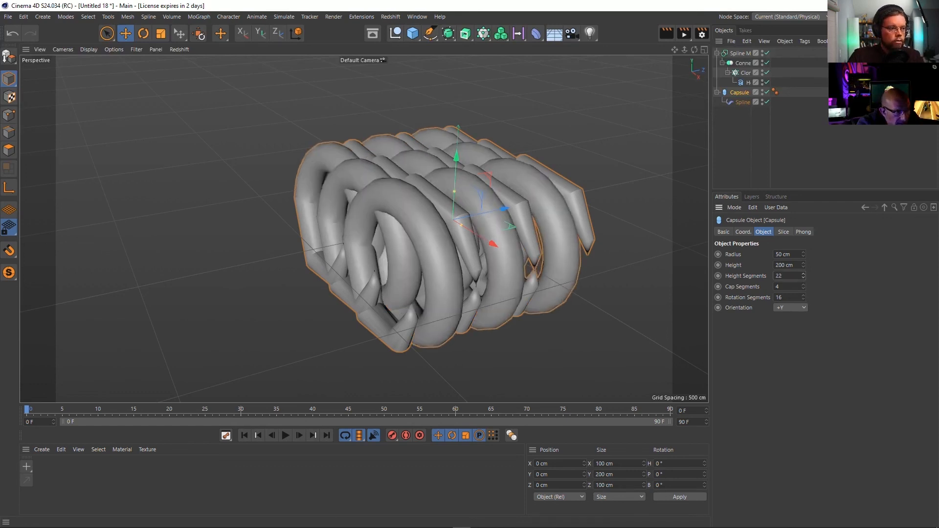
pyautogui.keyDown('alt'); pyautogui.moveTo(658, 272); pyautogui.dragTo(760, 193); pyautogui.keyUp('alt')
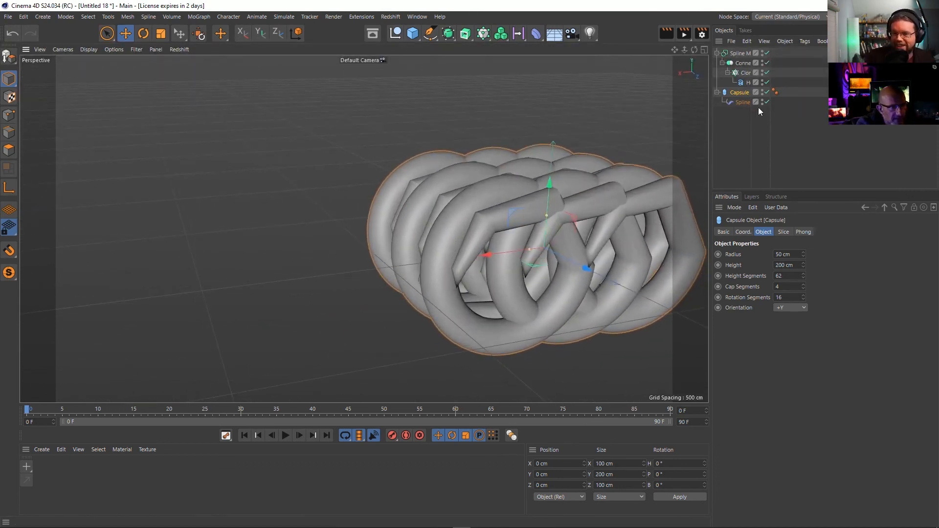
# Set the Helix spline's Subdivision to 109
pyautogui.click(747, 82)
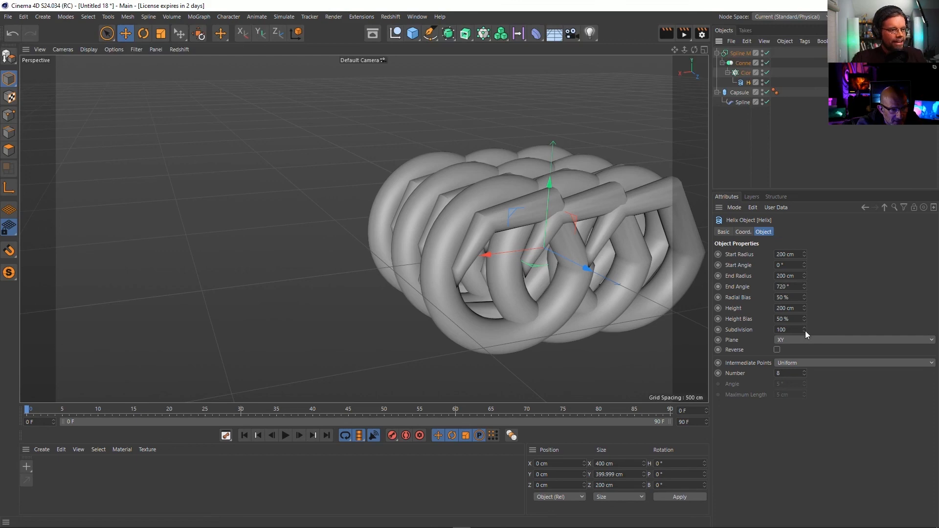
pyautogui.moveTo(805, 330); pyautogui.dragTo(804, 325)
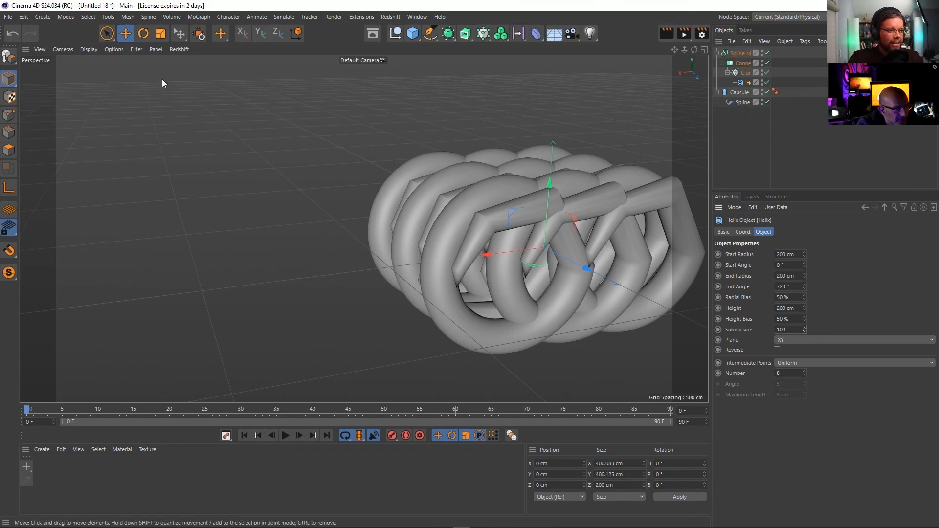
# Set the perspective view to shaded display with wireframe lines on the wrapped helices
pyautogui.click(89, 49)
pyautogui.click(92, 76)
pyautogui.keyDown('alt'); pyautogui.moveTo(549, 227); pyautogui.dragTo(580, 249); pyautogui.keyUp('alt')
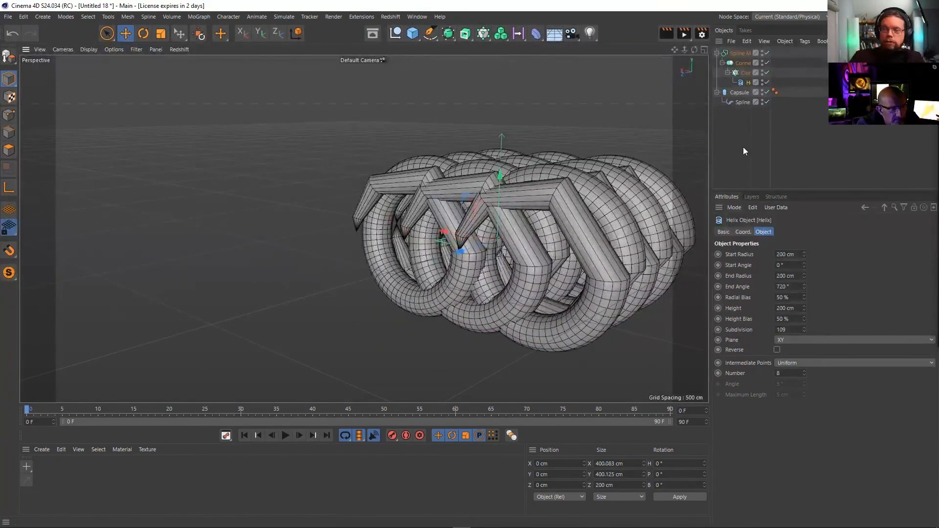
# Switch the Capsule's Spline Wrap off and on to compare the plain Capsule with its wrapped form along the helices
pyautogui.click(744, 103)
pyautogui.click(766, 101)
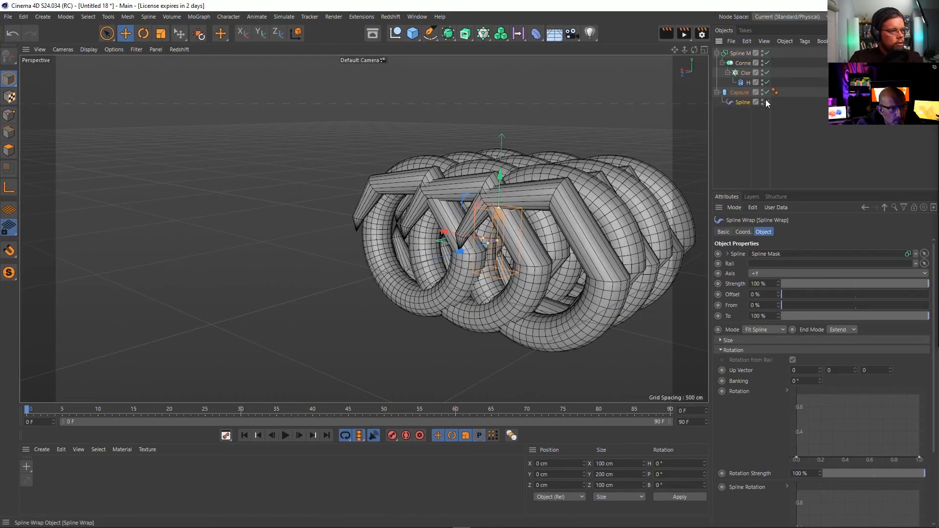
pyautogui.click(766, 101)
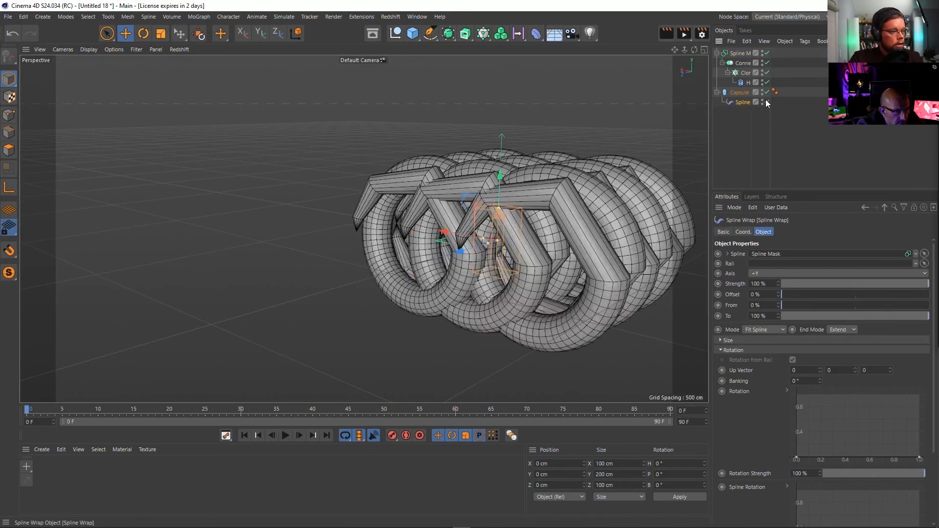
pyautogui.click(766, 102)
pyautogui.click(766, 102)
pyautogui.keyDown('alt'); pyautogui.moveTo(595, 222); pyautogui.dragTo(503, 225); pyautogui.keyUp('alt')
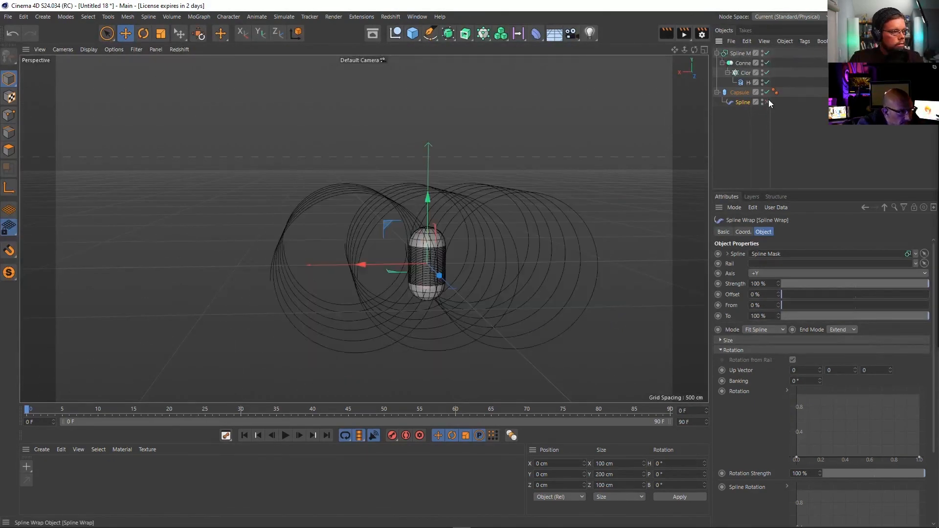
pyautogui.click(768, 100)
pyautogui.click(768, 101)
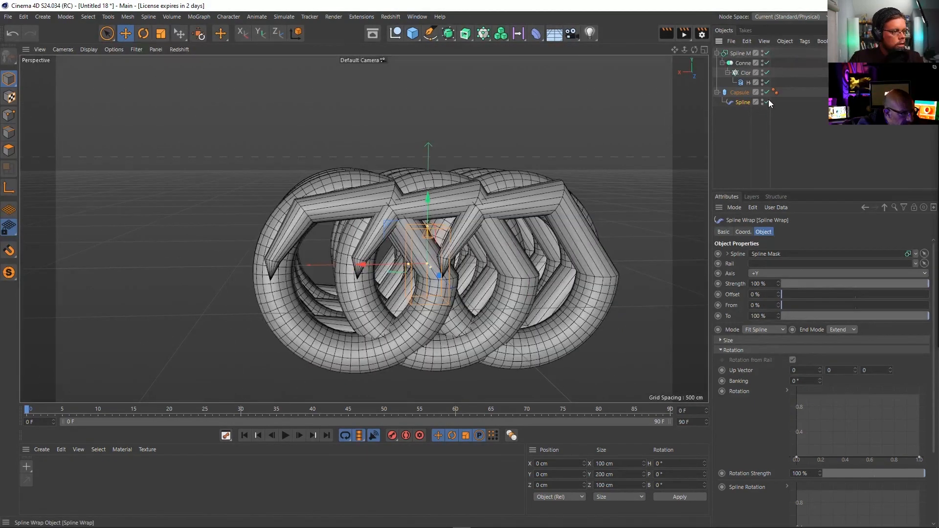
# Replace the Helix inside the Cloner with a six-sided n-Side spline of 200 cm radius
pyautogui.click(747, 82)
pyautogui.click(432, 33)
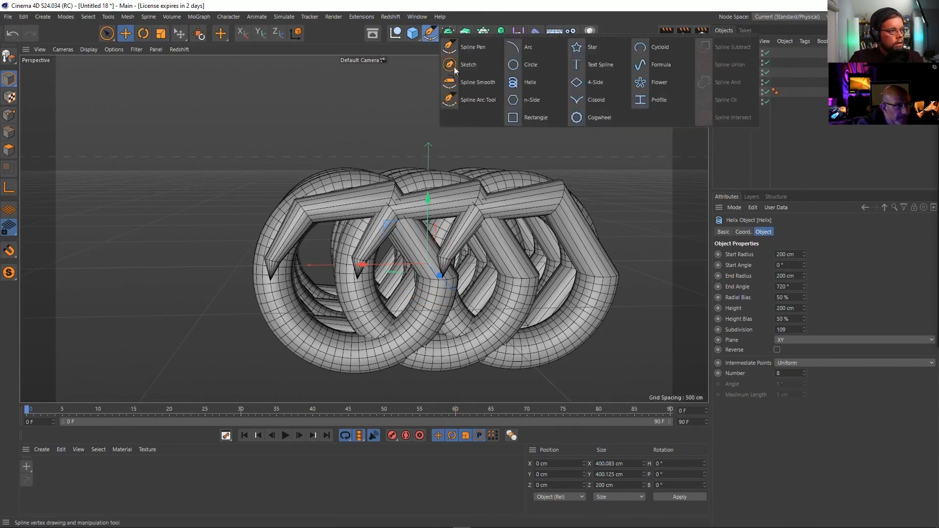
pyautogui.click(529, 98)
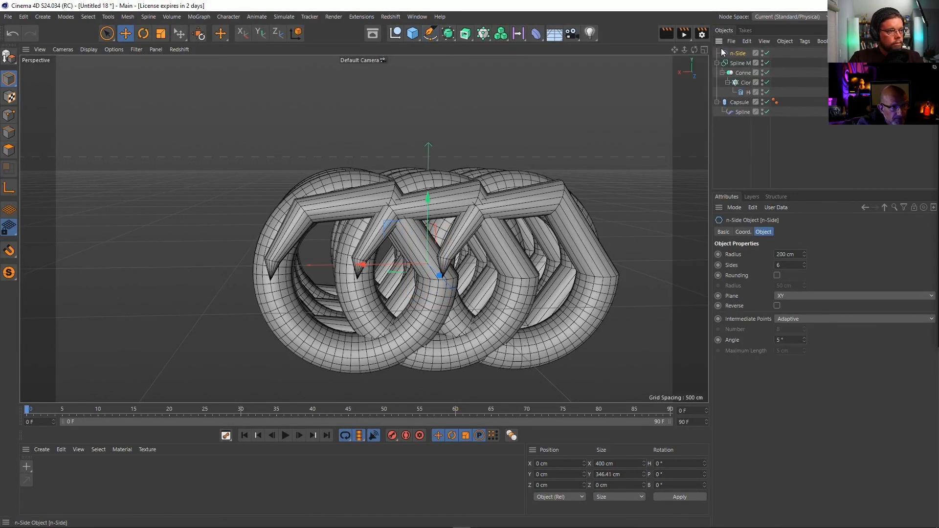
pyautogui.click(743, 91)
pyautogui.press('Delete')
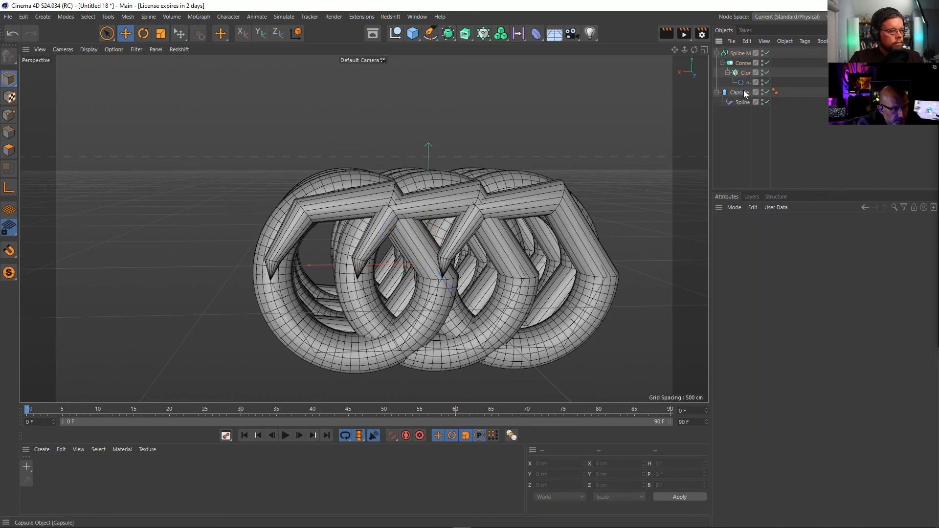
# Switch the Connect object off and on and examine how the Capsule wraps along the cloned hexagons
pyautogui.click(738, 53)
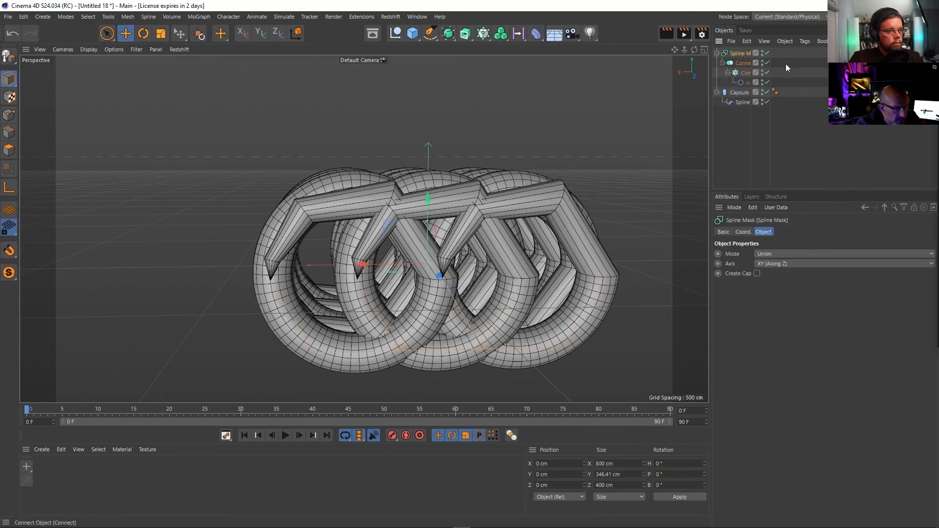
pyautogui.click(766, 63)
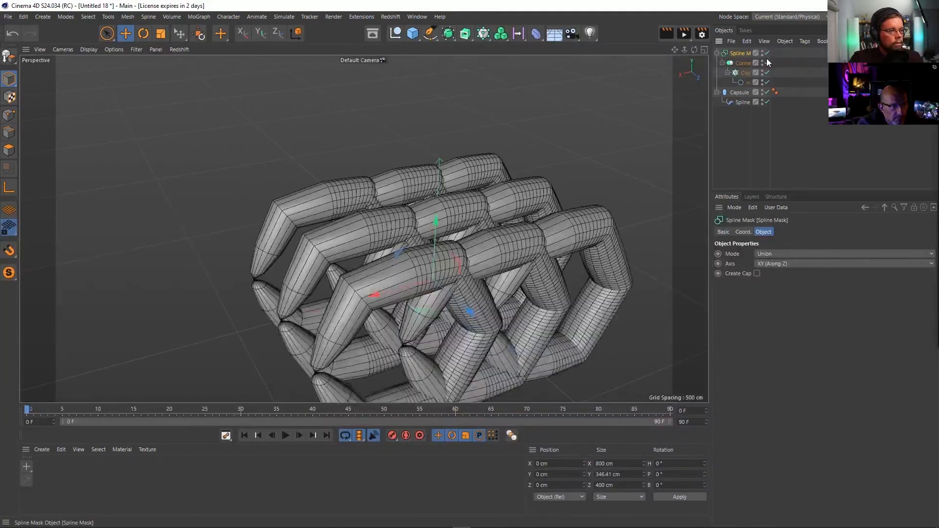
pyautogui.click(766, 62)
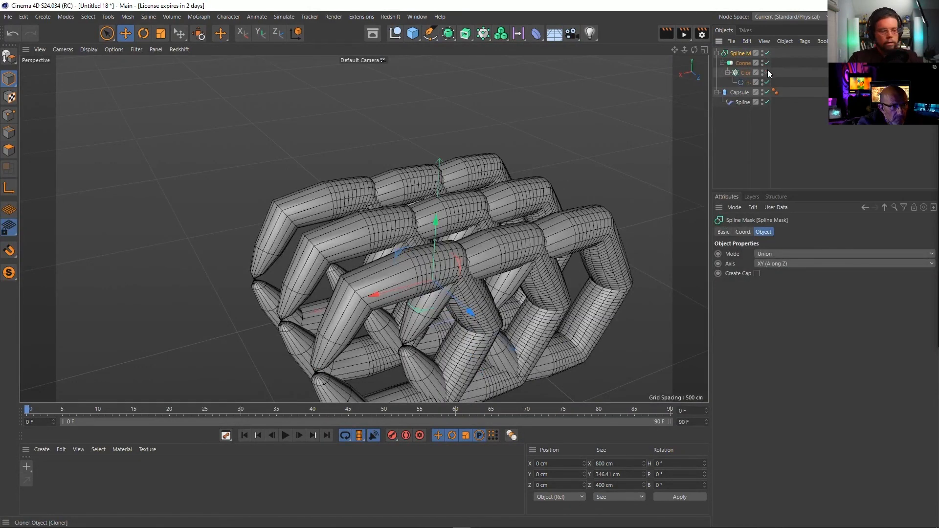
pyautogui.keyDown('alt'); pyautogui.moveTo(540, 230); pyautogui.dragTo(538, 227, button='middle'); pyautogui.keyUp('alt')
pyautogui.keyDown('alt'); pyautogui.moveTo(538, 226); pyautogui.dragTo(543, 184); pyautogui.keyUp('alt')
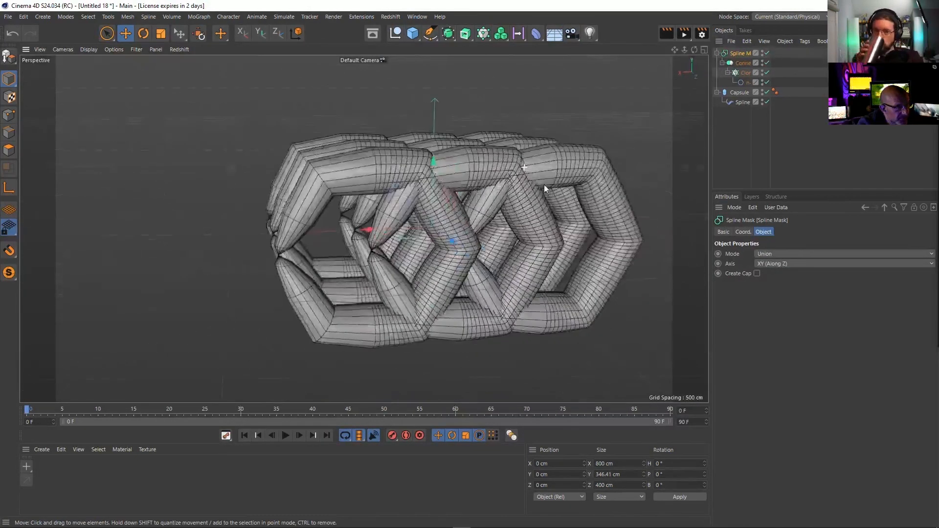
# Replace the Capsule with a Cylinder and make the existing Spline Wrap a child of the Cylinder
pyautogui.click(741, 102)
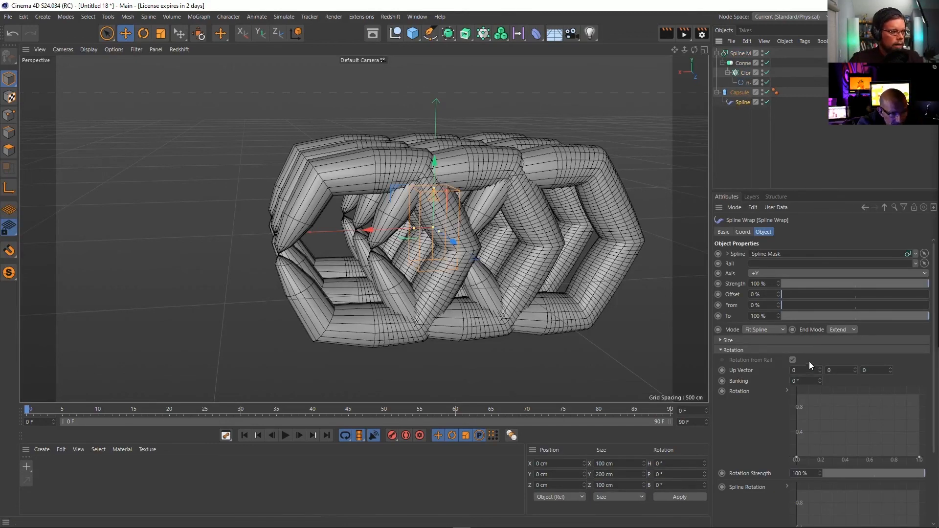
pyautogui.click(735, 93)
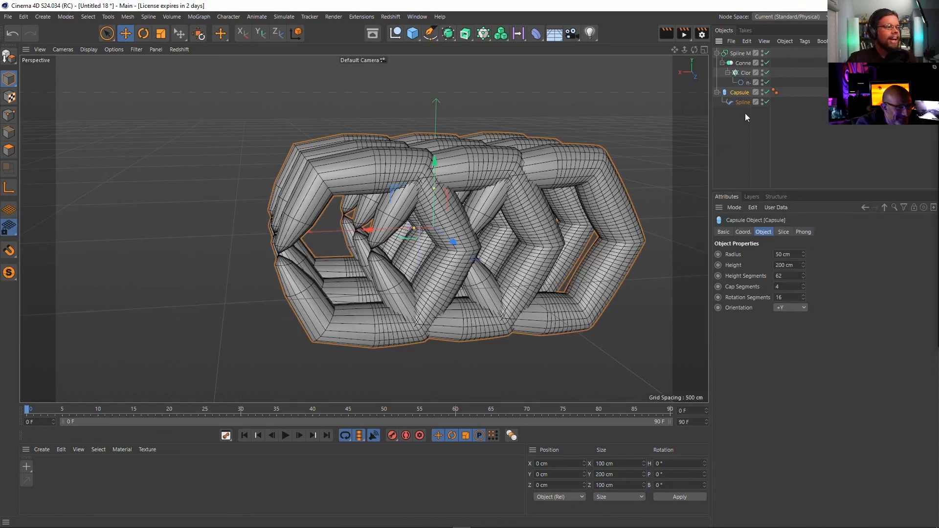
pyautogui.moveTo(740, 104); pyautogui.dragTo(730, 106)
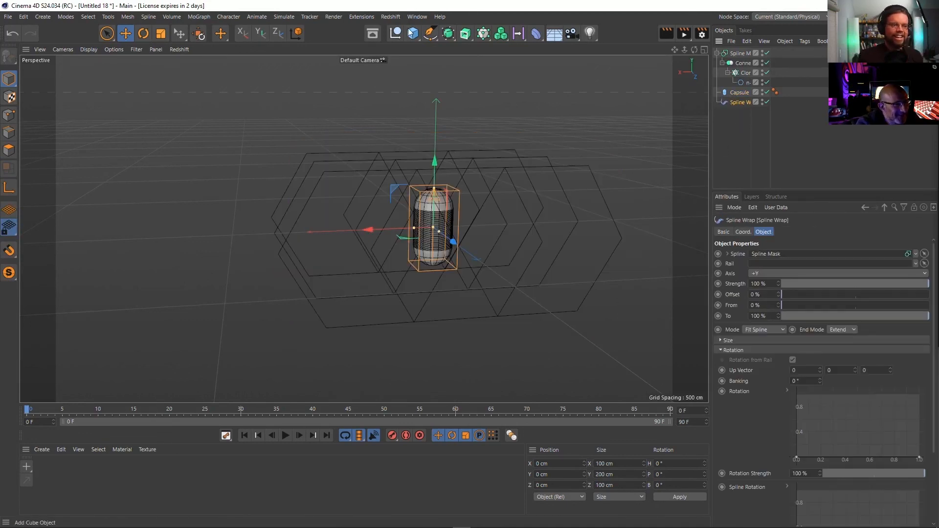
pyautogui.click(413, 33)
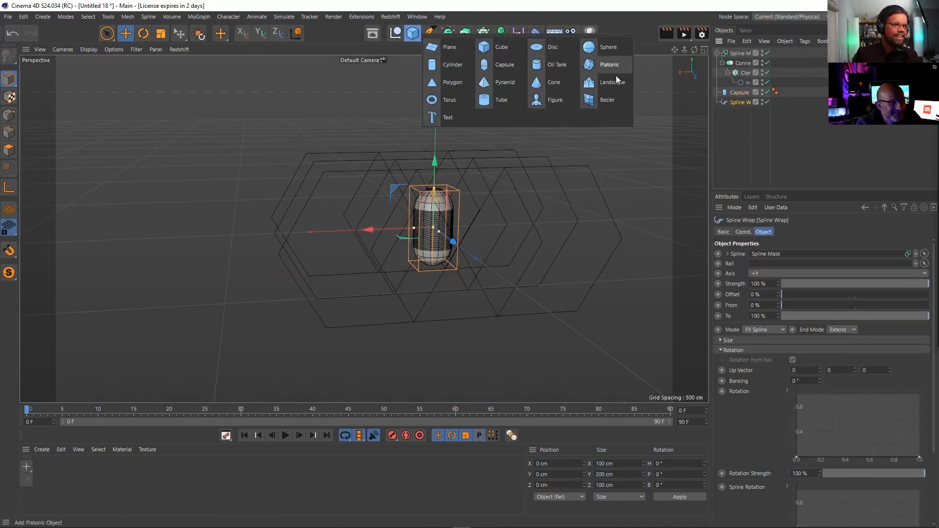
pyautogui.click(449, 64)
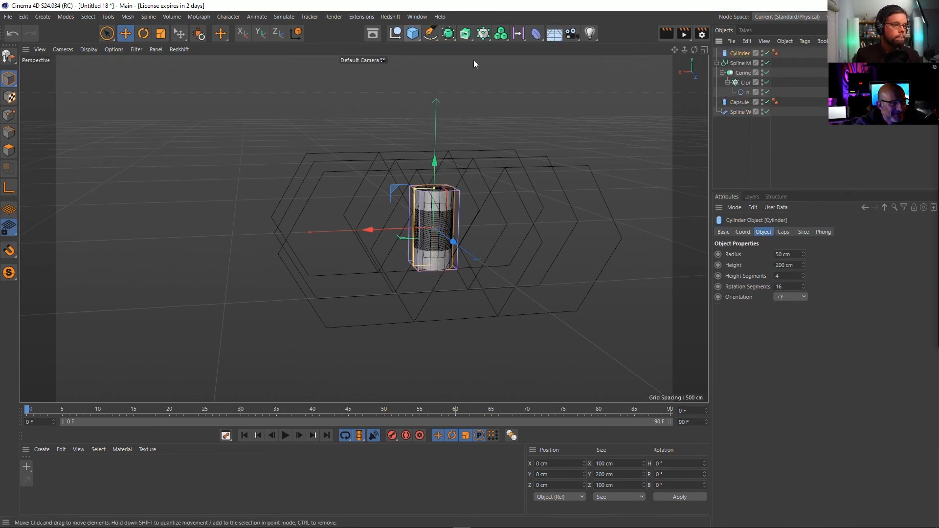
pyautogui.moveTo(746, 149); pyautogui.dragTo(746, 149)
pyautogui.moveTo(735, 102); pyautogui.dragTo(740, 111)
pyautogui.click(737, 92)
pyautogui.press('Delete')
# Raise the Cylinder's height segments to 89
pyautogui.click(739, 92)
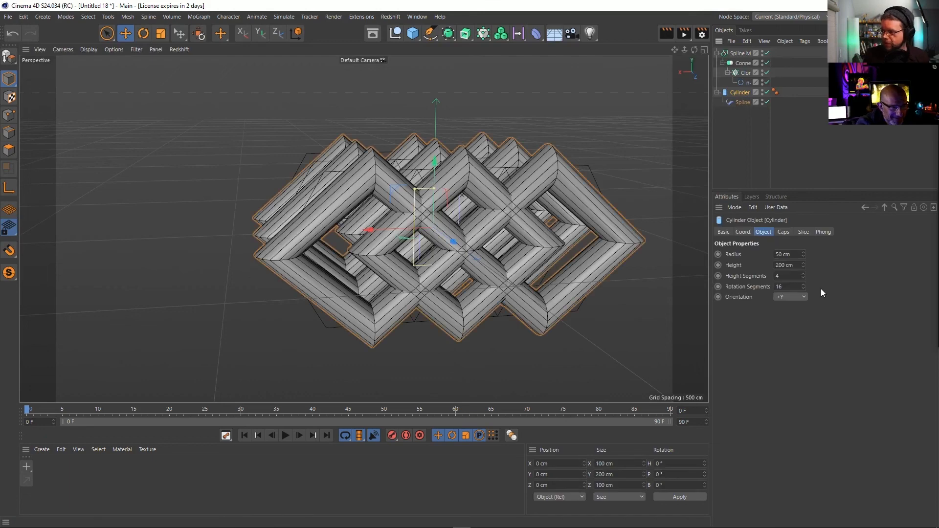
pyautogui.moveTo(803, 275); pyautogui.dragTo(803, 252)
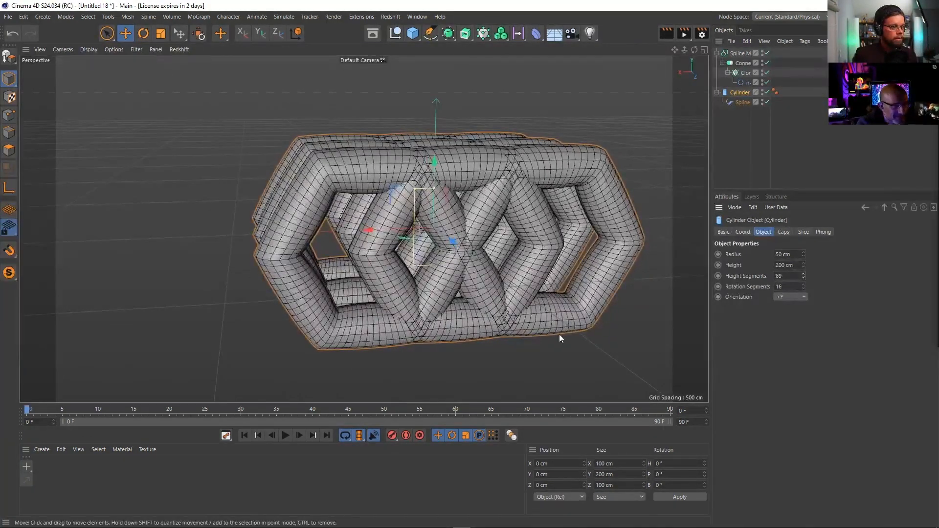
pyautogui.click(747, 134)
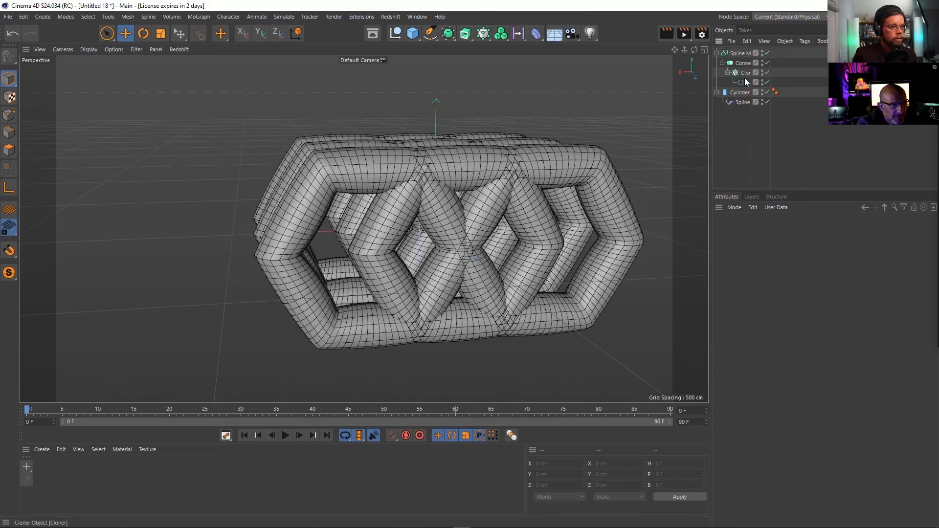
# Scale down the n-Side spline in the Cloner to about 125 cm high
pyautogui.click(744, 82)
pyautogui.press('t')
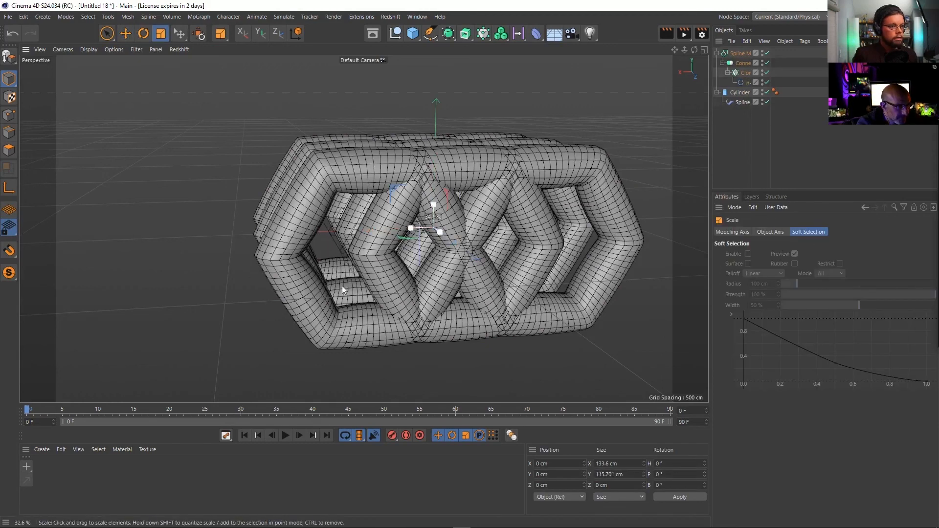
pyautogui.moveTo(424, 263); pyautogui.dragTo(565, 267)
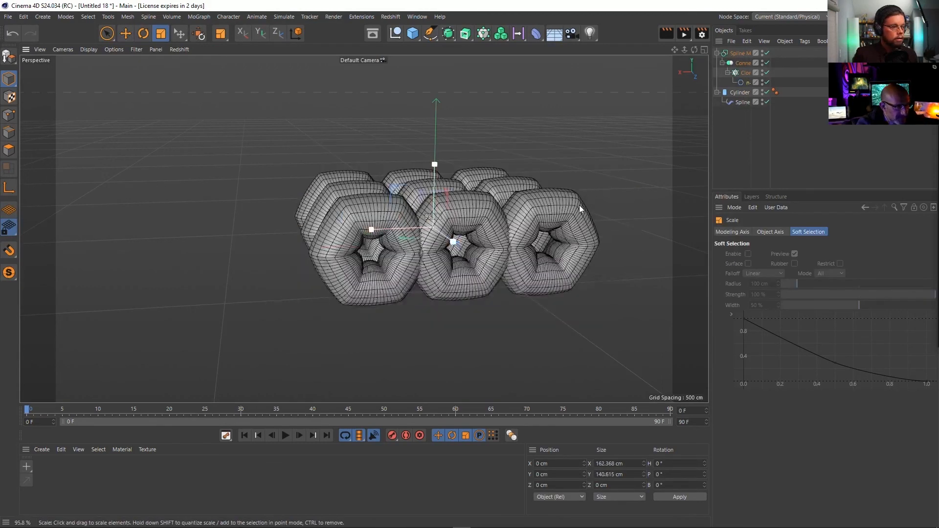
# Set the Cylinder's radius to 20 cm to thin the hexagonal rings
pyautogui.click(743, 92)
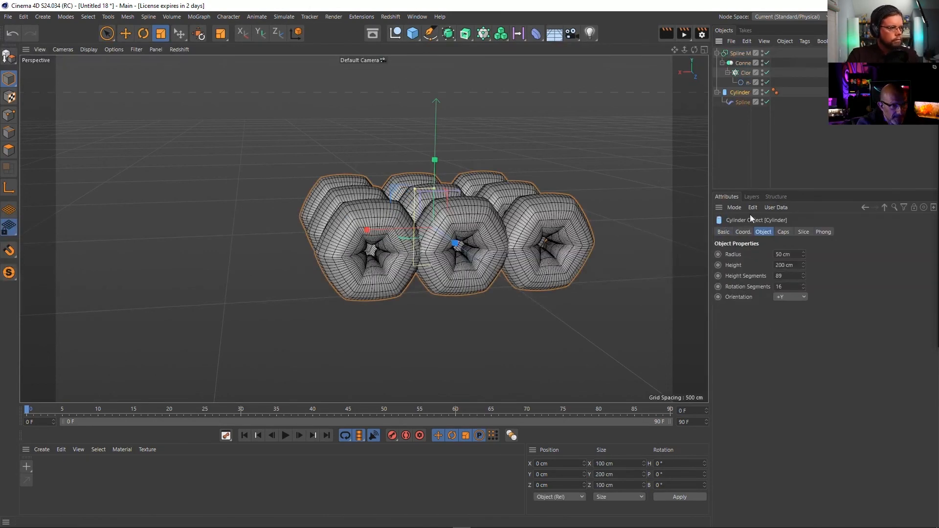
pyautogui.doubleClick(788, 255)
pyautogui.write('20')
pyautogui.press('Return')
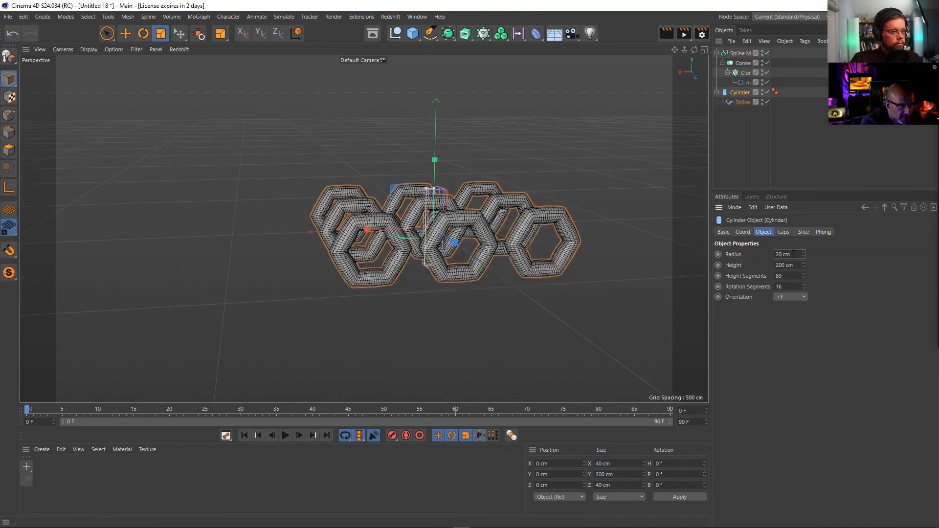
pyautogui.click(760, 143)
# Widen the object name column to show the full names and turn off the Cylinder's caps
pyautogui.keyDown('alt'); pyautogui.moveTo(548, 254); pyautogui.dragTo(440, 198); pyautogui.keyUp('alt')
pyautogui.keyDown('alt'); pyautogui.moveTo(440, 197); pyautogui.dragTo(537, 198, button='right'); pyautogui.keyUp('alt')
pyautogui.keyDown('alt'); pyautogui.moveTo(536, 198); pyautogui.dragTo(449, 189); pyautogui.keyUp('alt')
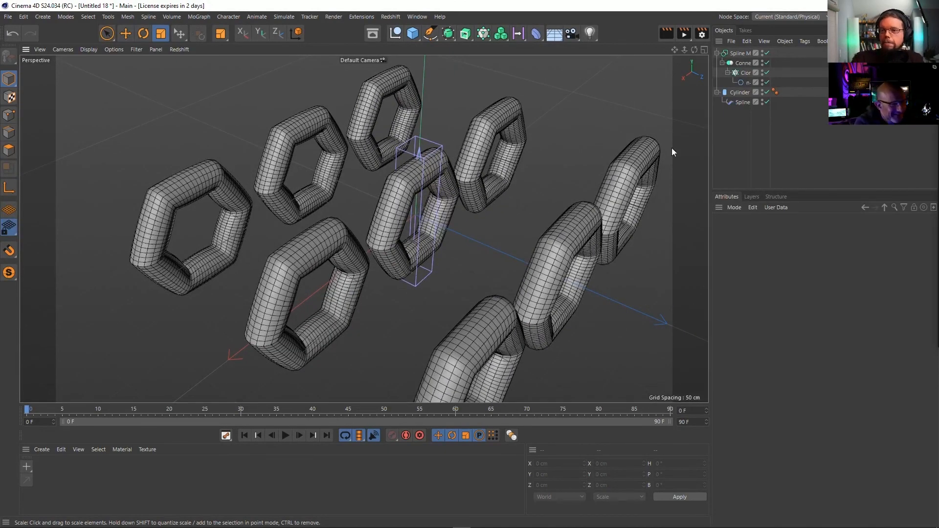
pyautogui.moveTo(770, 105); pyautogui.dragTo(822, 111)
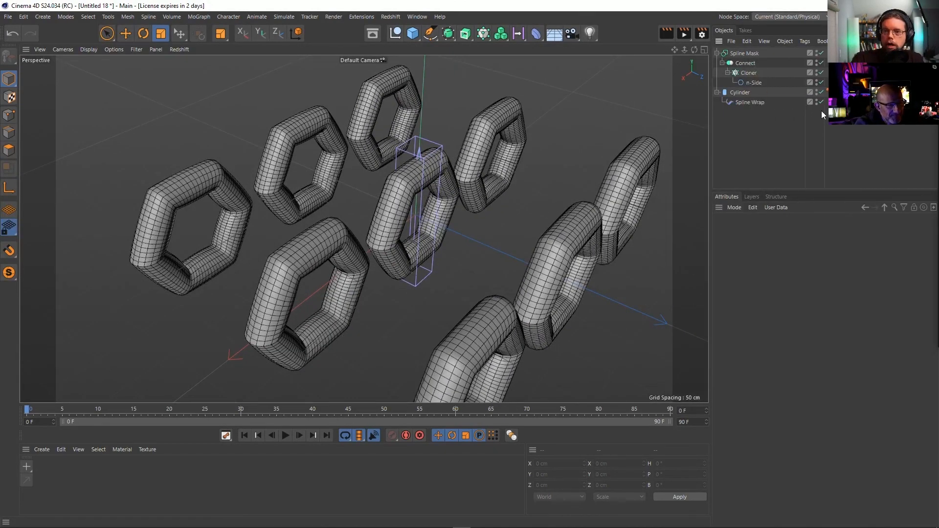
pyautogui.click(739, 92)
pyautogui.click(783, 232)
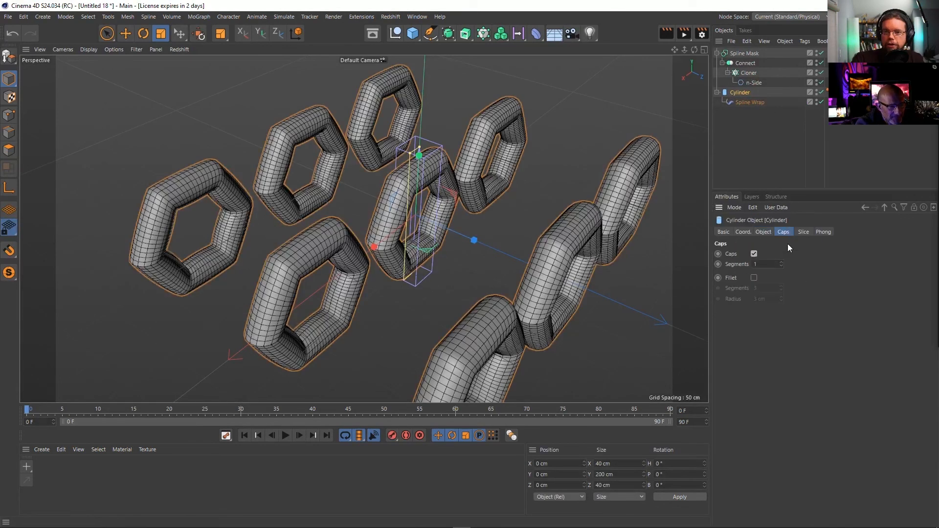
pyautogui.click(754, 254)
pyautogui.click(752, 137)
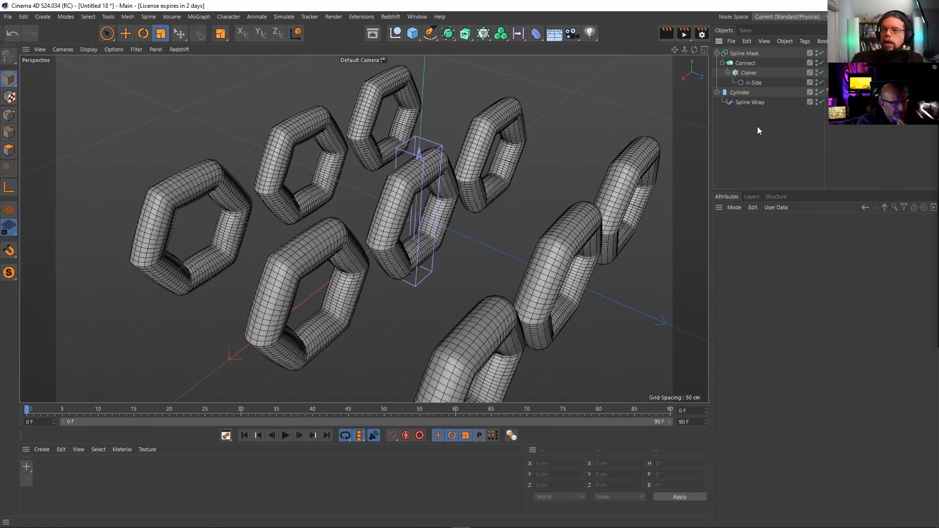
# Select the Spline Mask to show its object properties
pyautogui.click(744, 54)
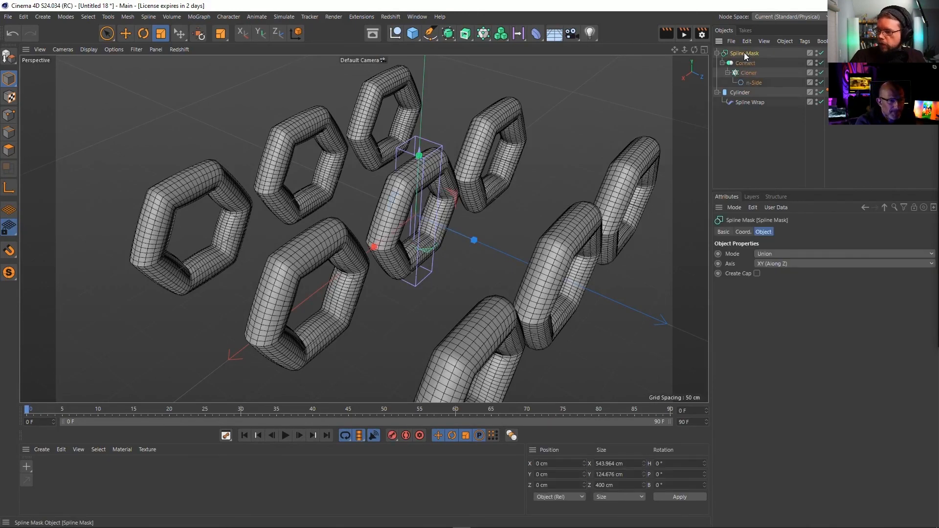